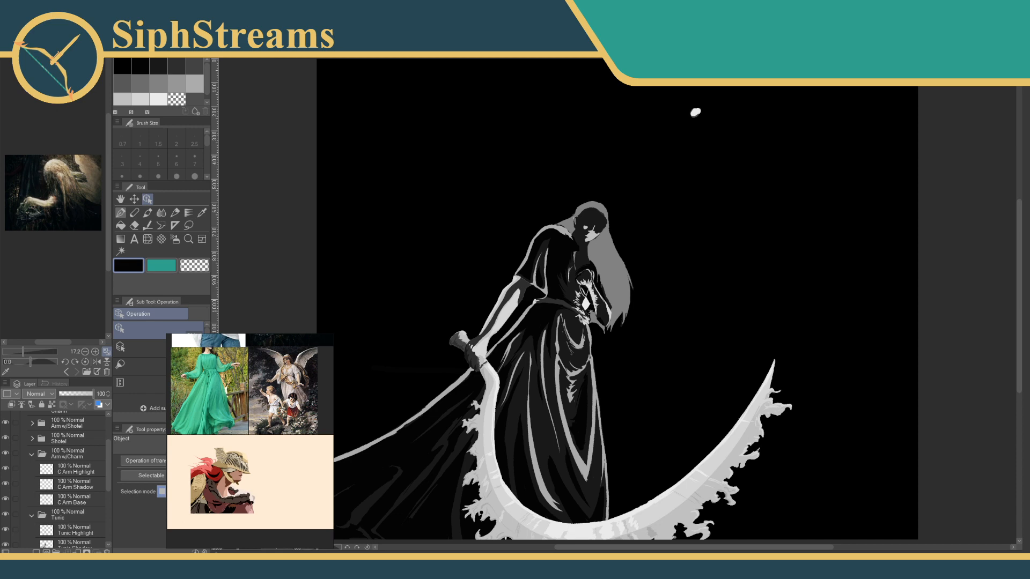
Move the floating reference image board up and to the left, away from the canvas edge.
mouse_move(209, 391)
mouse_down()
mouse_move(191, 395)
mouse_move(209, 386)
mouse_up()
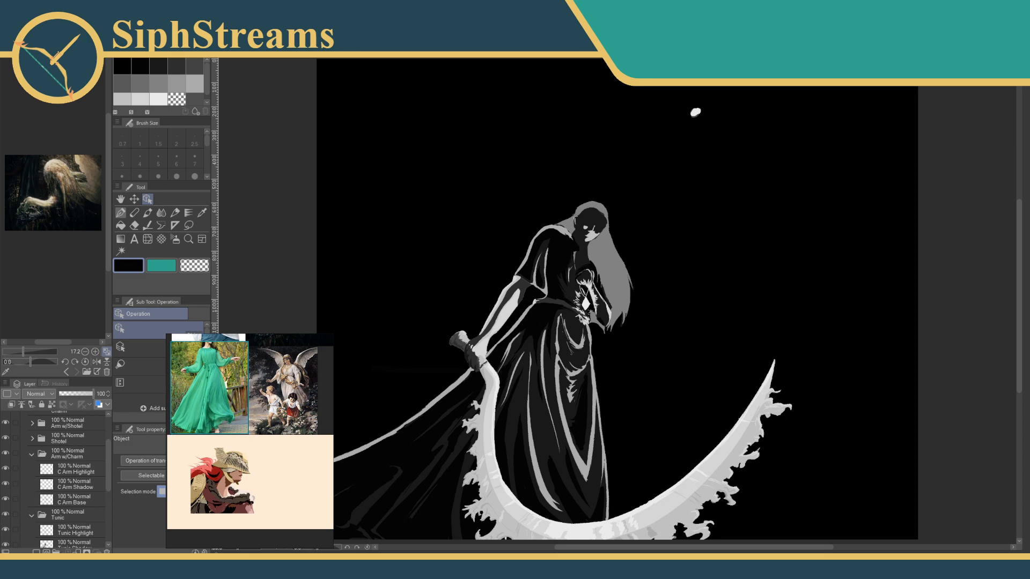
drag(225, 384, 194, 354)
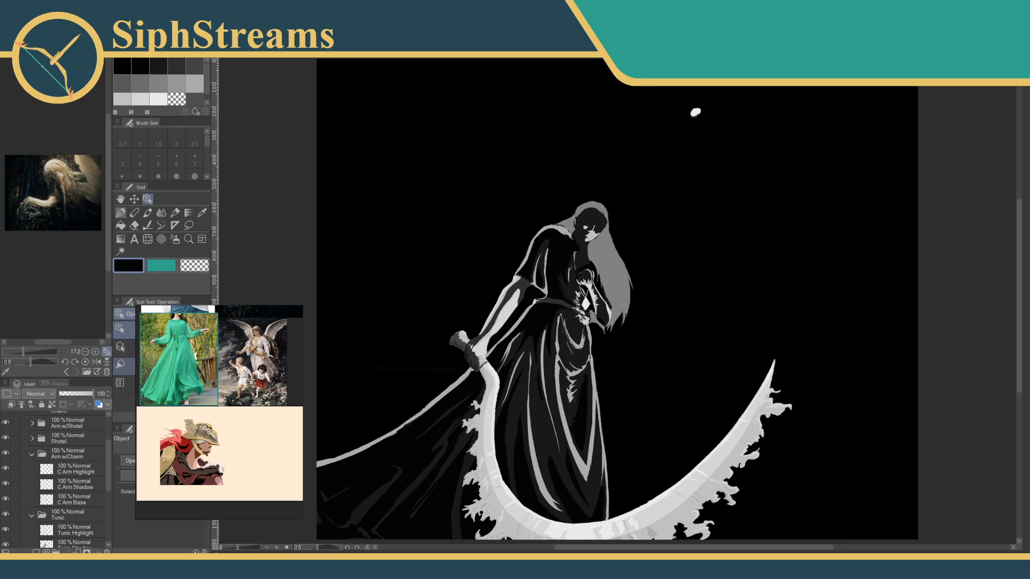
Hide the Values folder and show the Final Sketch folder to view only the line art.
click(105, 453)
scroll(108, 449, up, 1)
drag(109, 450, 111, 426)
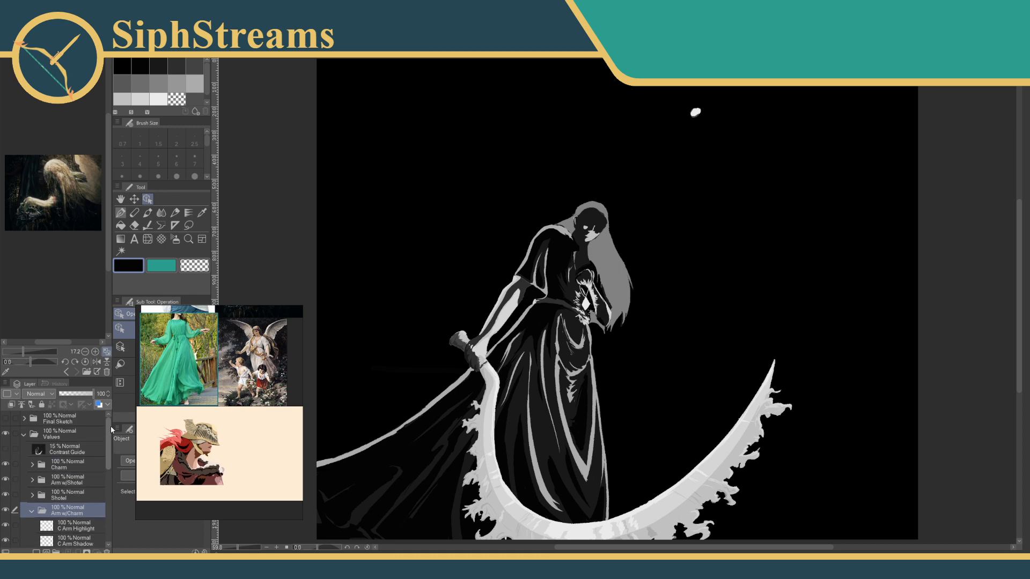
click(6, 435)
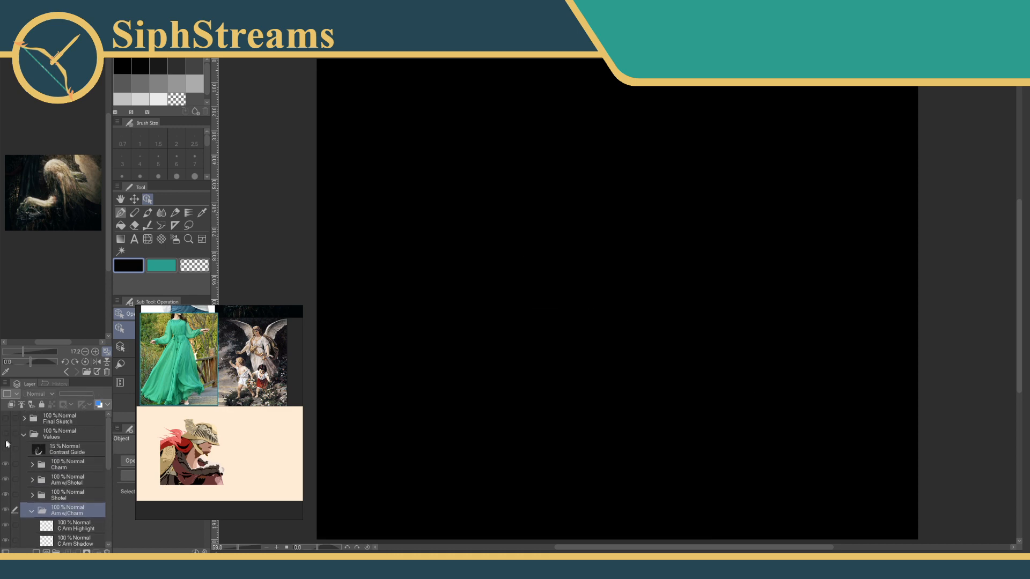
click(14, 418)
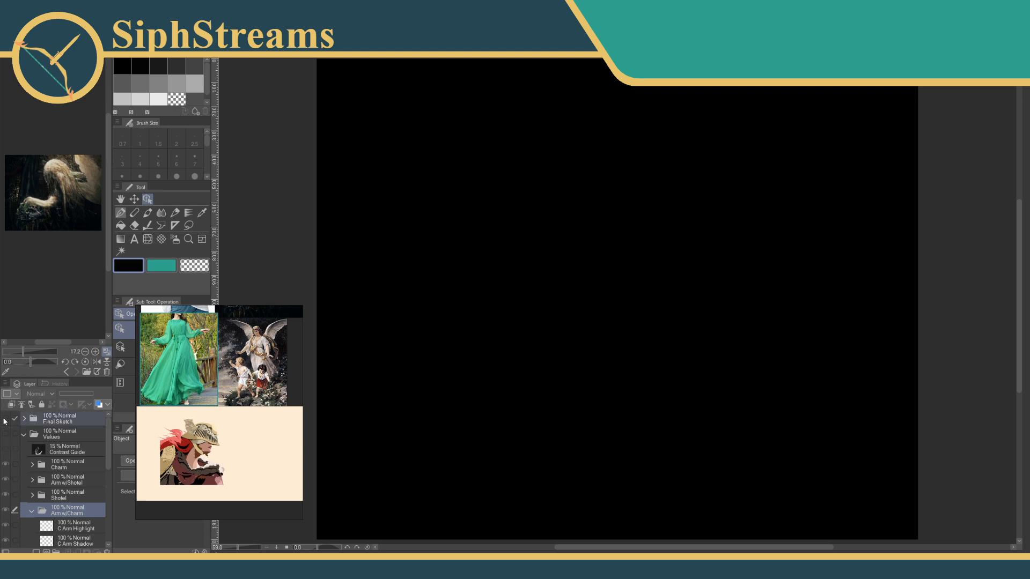
click(6, 419)
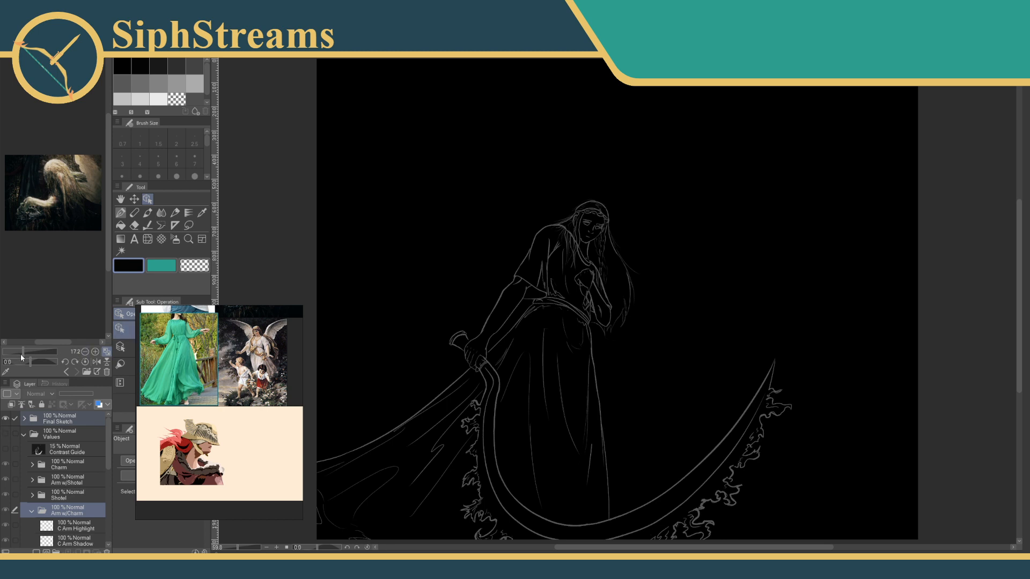
Enlarge the painting reference to 69% and shift it to the long hair area.
drag(22, 354, 31, 354)
drag(59, 215, 48, 247)
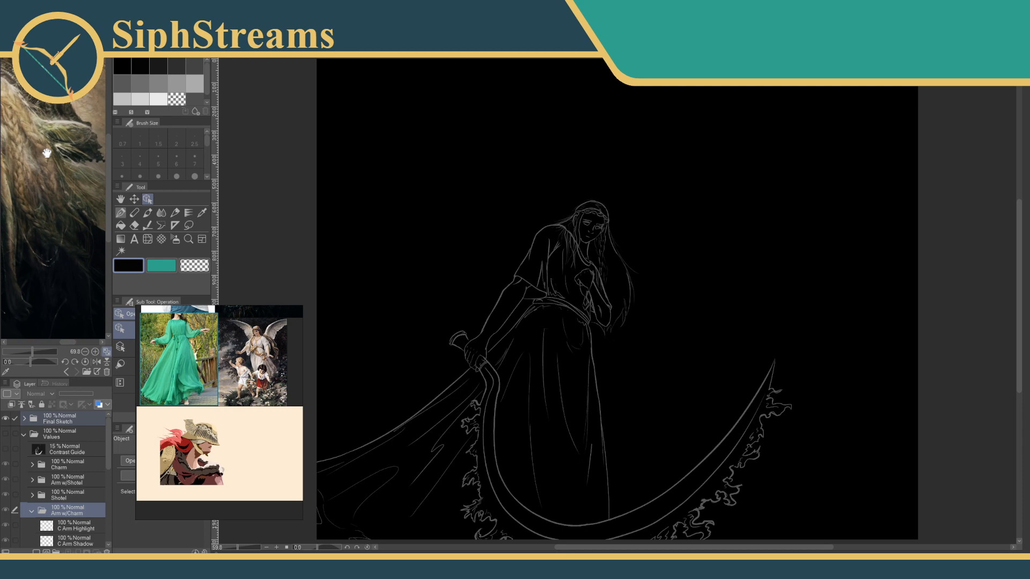
Show the Values folder and hide the Final Sketch folder to view the grey value painting alone.
click(6, 434)
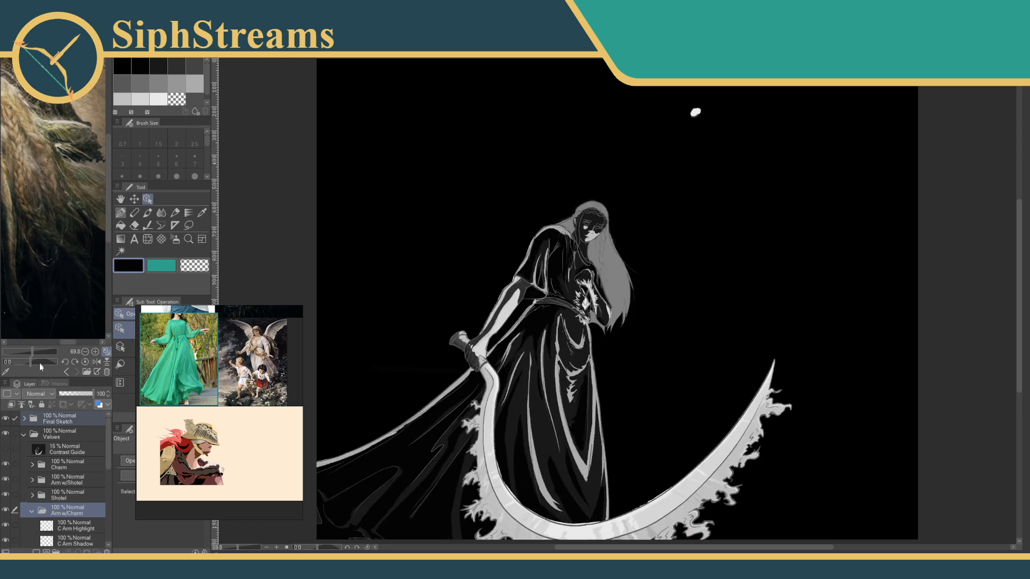
right_click(428, 301)
click(397, 278)
click(6, 419)
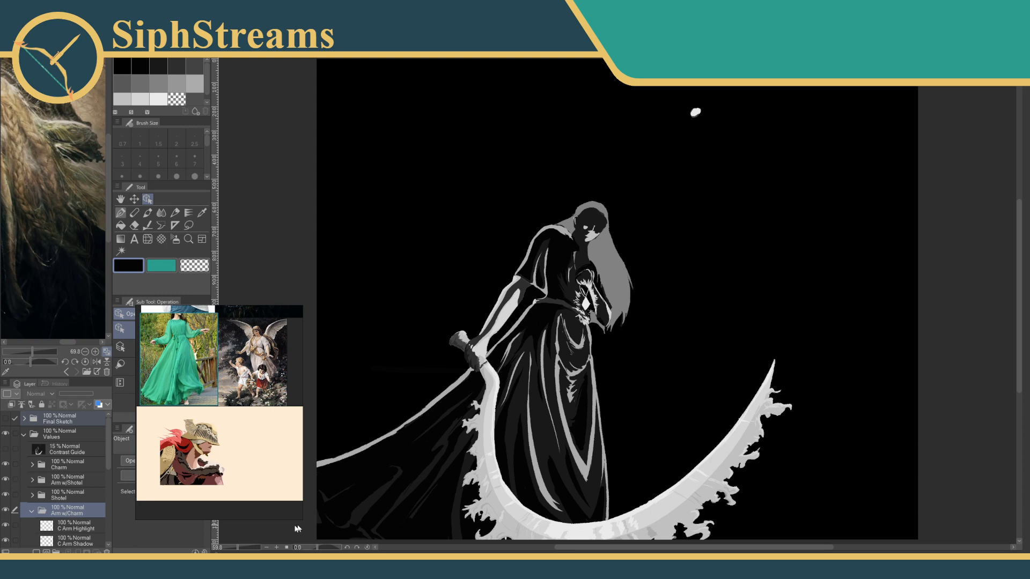
Examine the figure's sleeve, extended forearm, weapon hand and waist up close.
key(ctrl+plus)
key(ctrl+plus)
key(ctrl+plus)
right_click(305, 339)
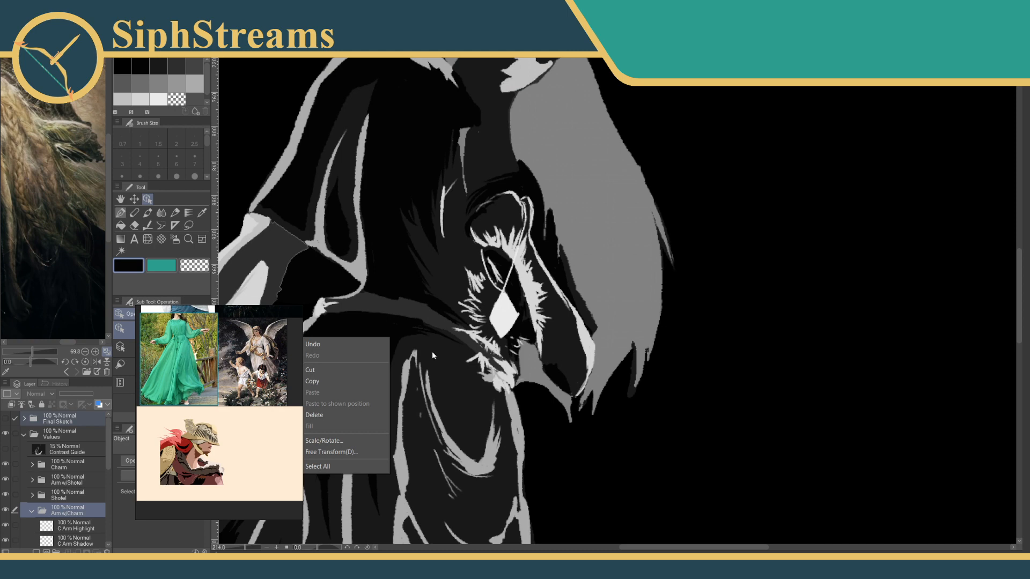
right_click(486, 314)
click(372, 372)
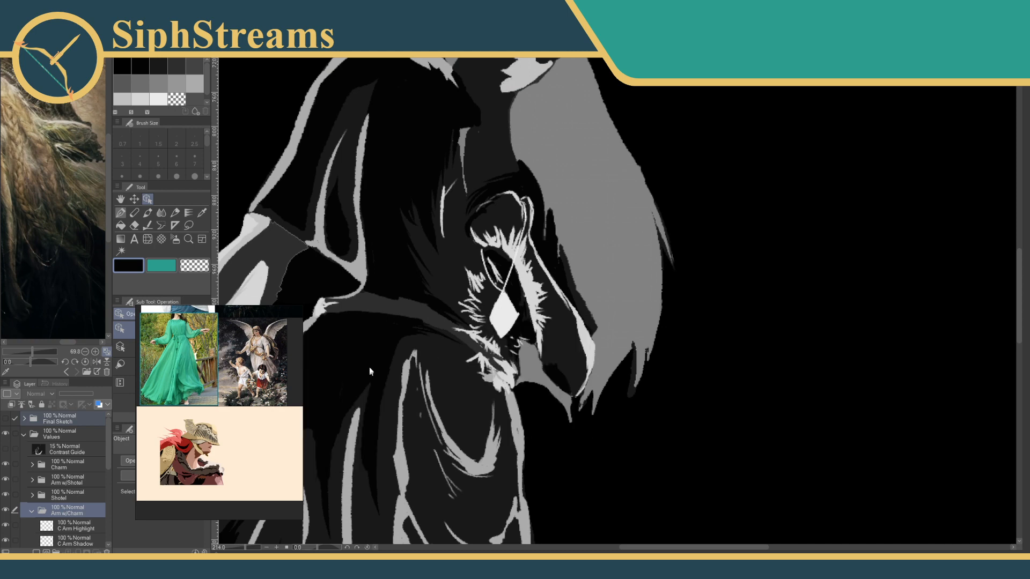
click(121, 199)
drag(320, 273, 543, 217)
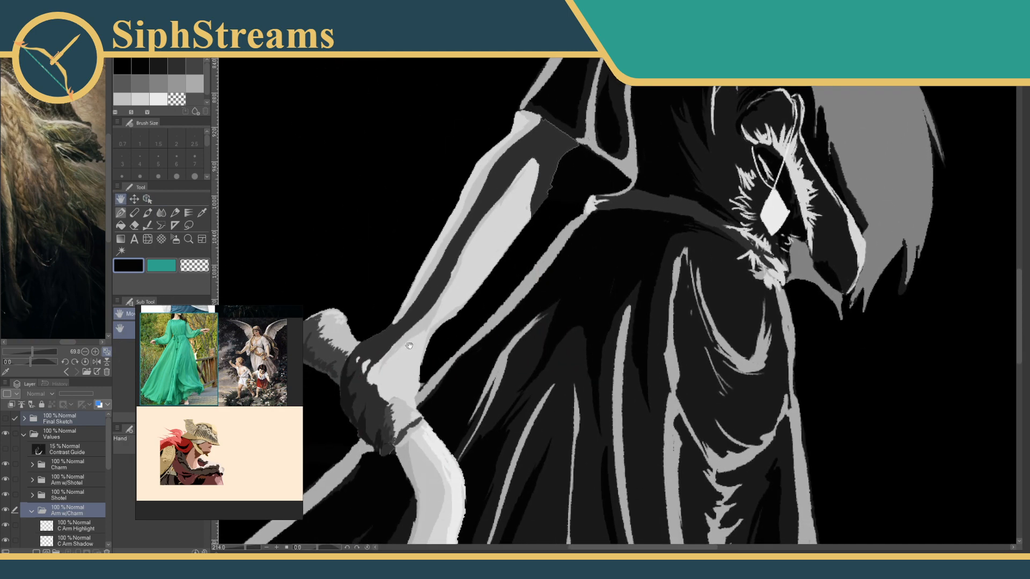
click(250, 548)
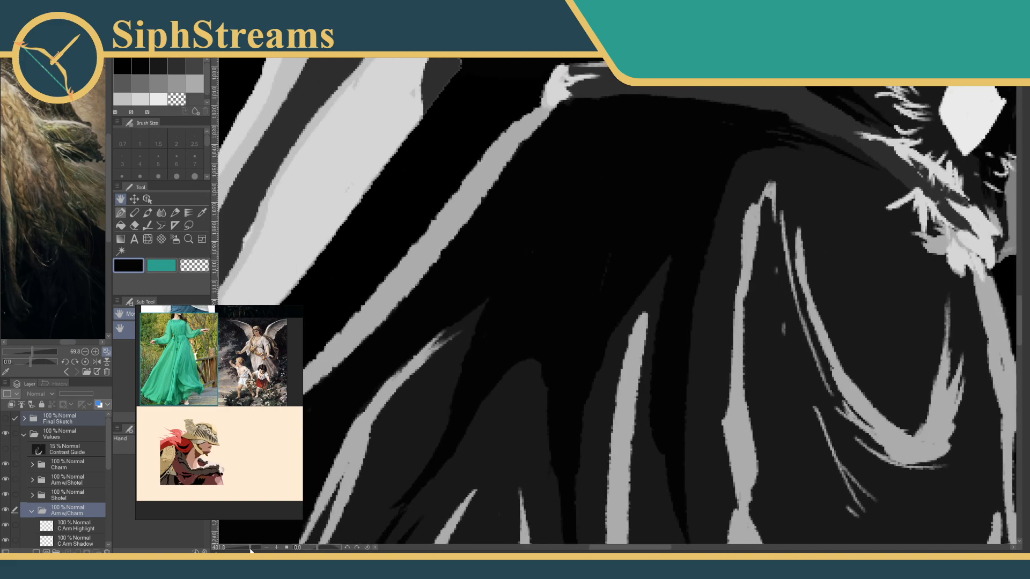
drag(307, 434, 388, 434)
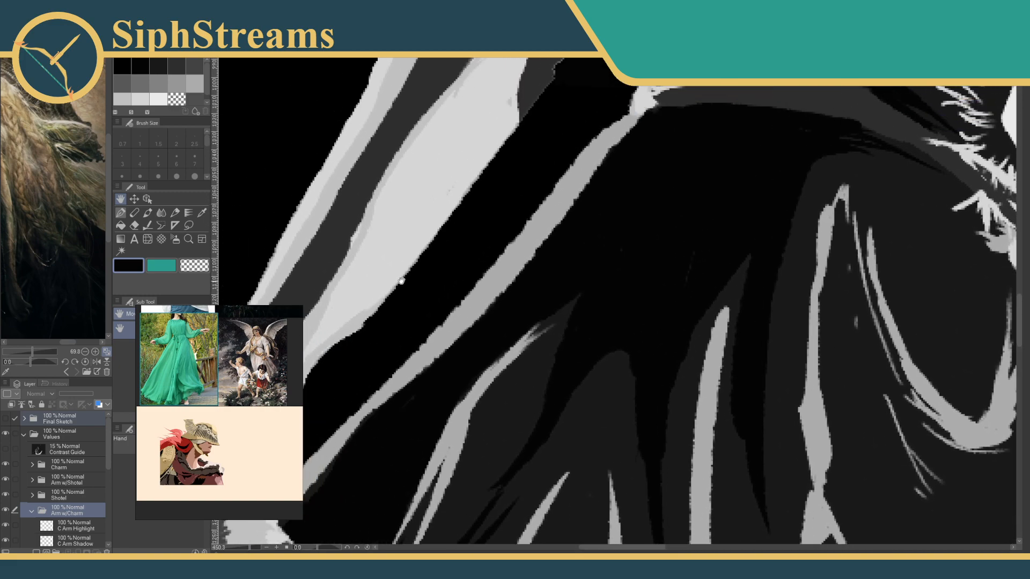
drag(350, 385, 527, 293)
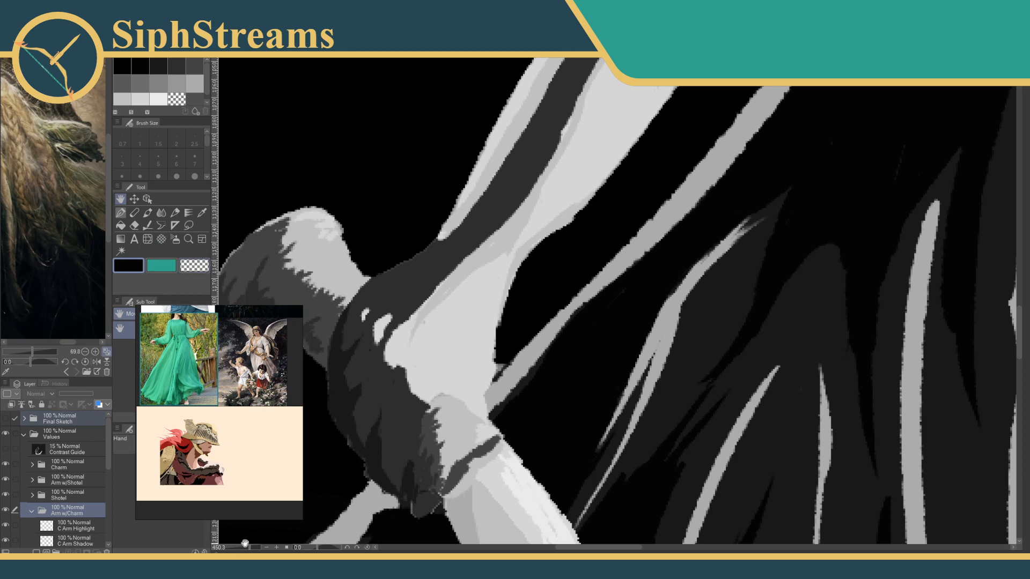
drag(327, 406, 317, 239)
drag(428, 240, 362, 465)
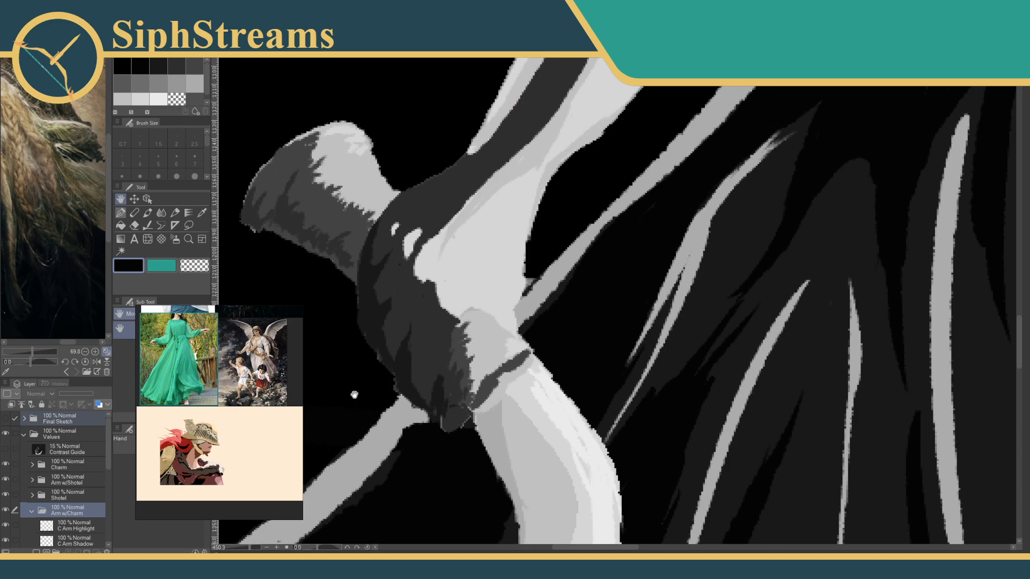
drag(347, 290, 276, 554)
drag(740, 59, 486, 295)
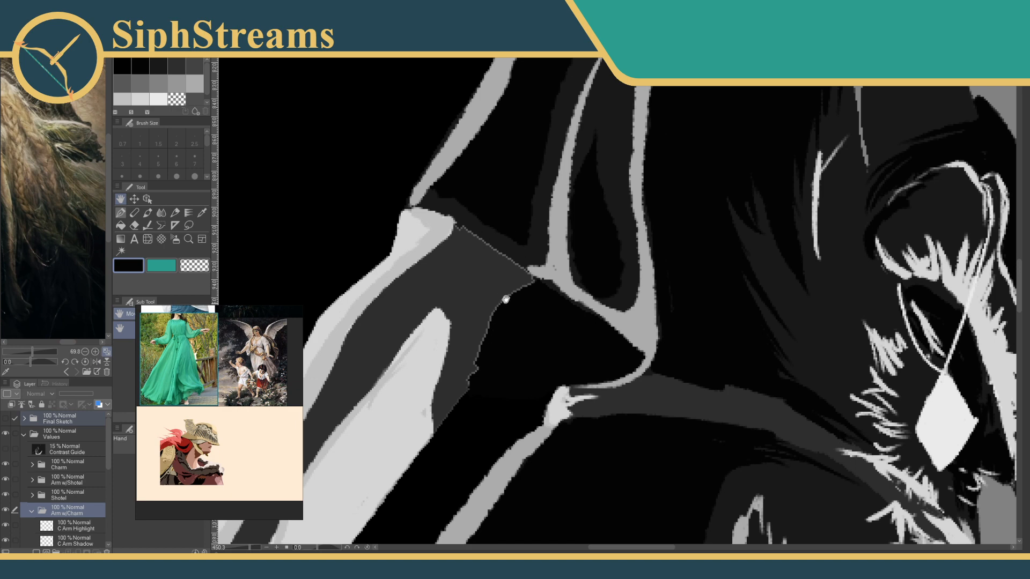
drag(524, 301, 439, 284)
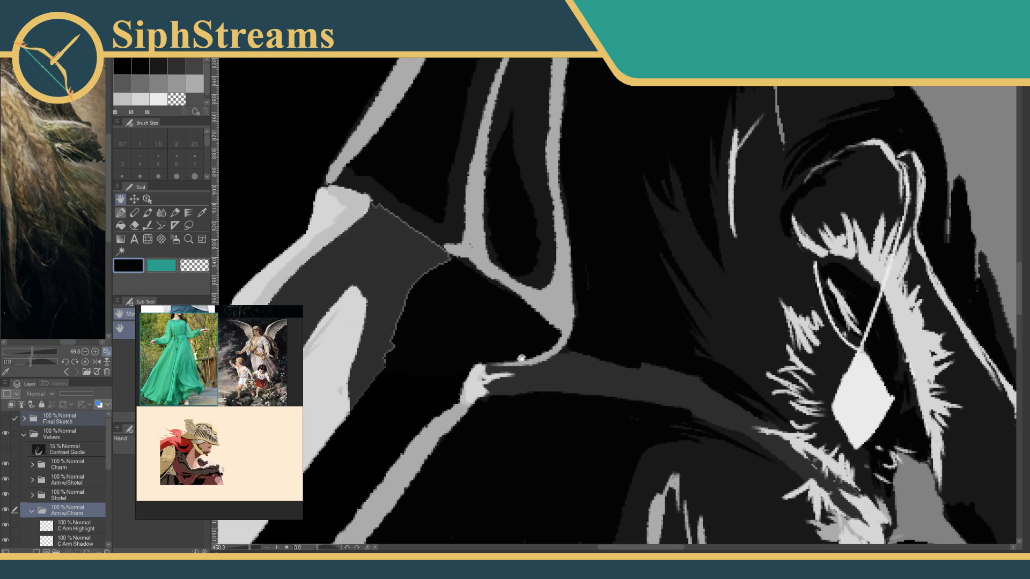
drag(430, 365, 488, 363)
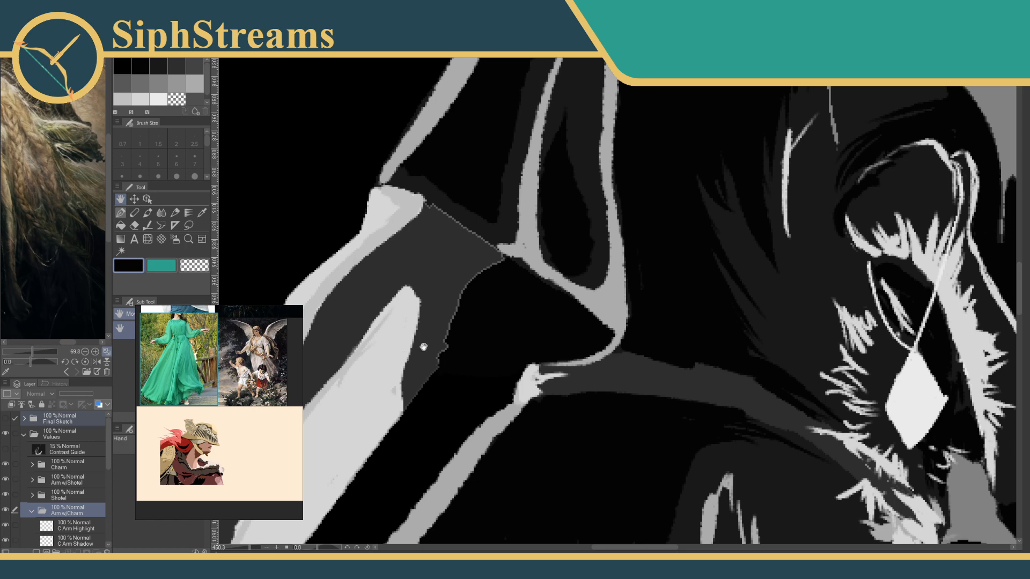
drag(423, 345, 485, 271)
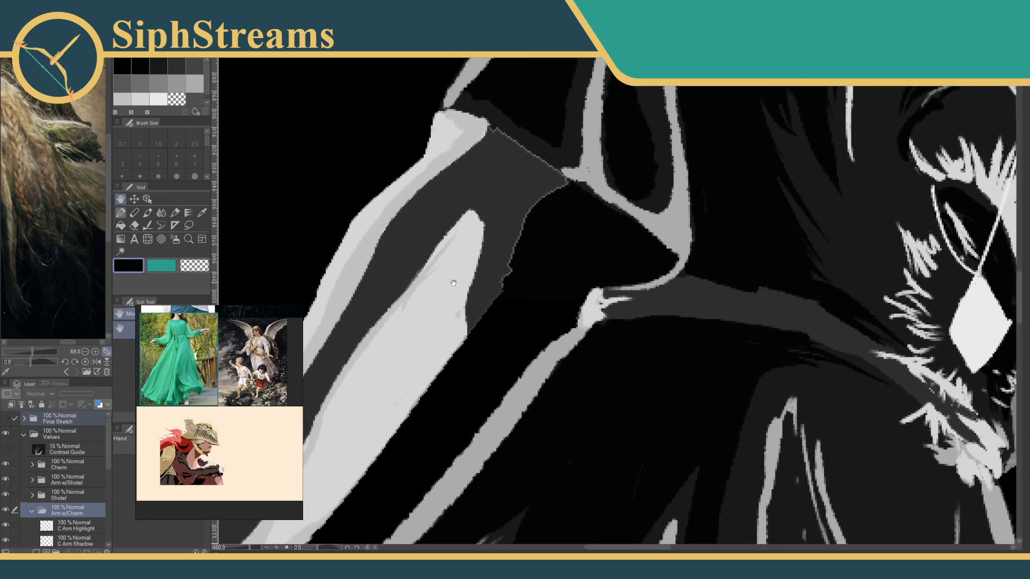
drag(324, 360, 333, 297)
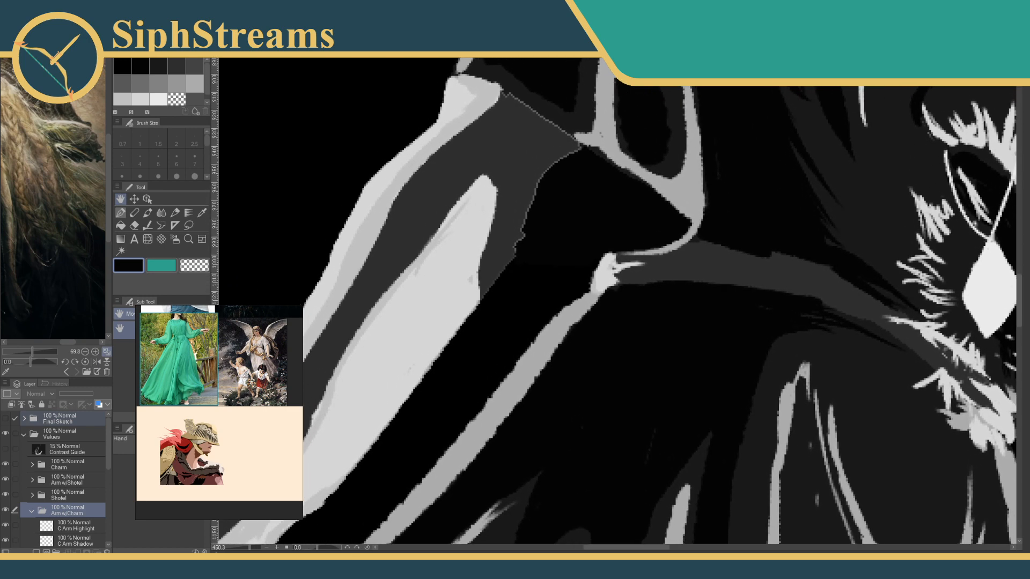
Collapse the Arm w/Charm and Tunic folders and toggle the Tunic folder's visibility to check what it contains.
scroll(105, 459, down, 2)
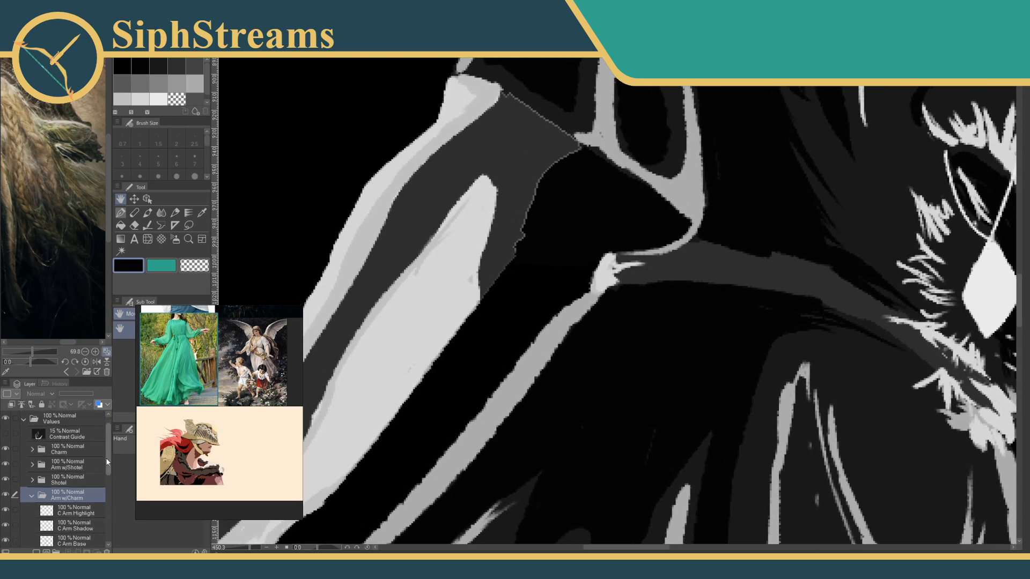
scroll(105, 462, down, 1)
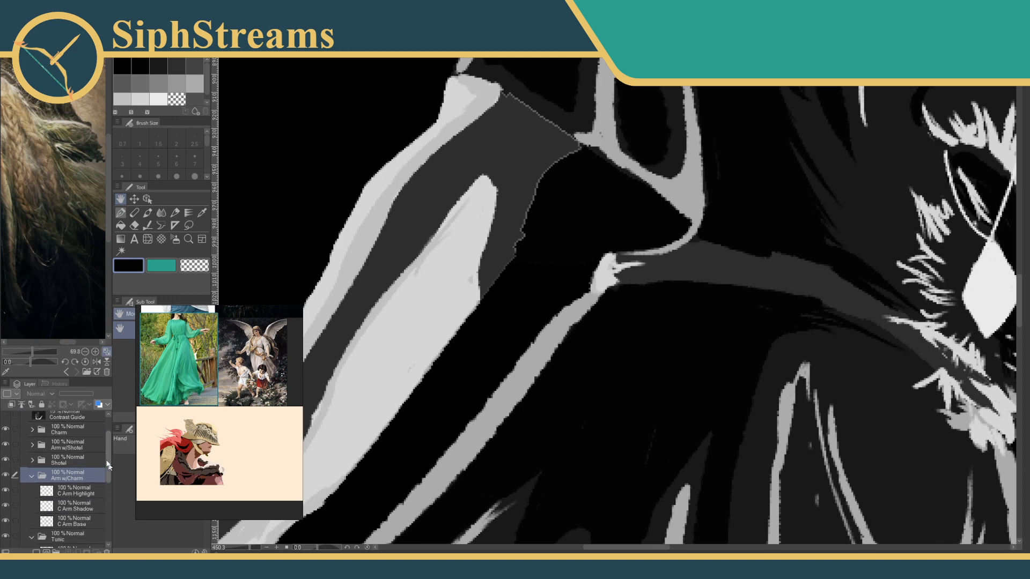
click(33, 448)
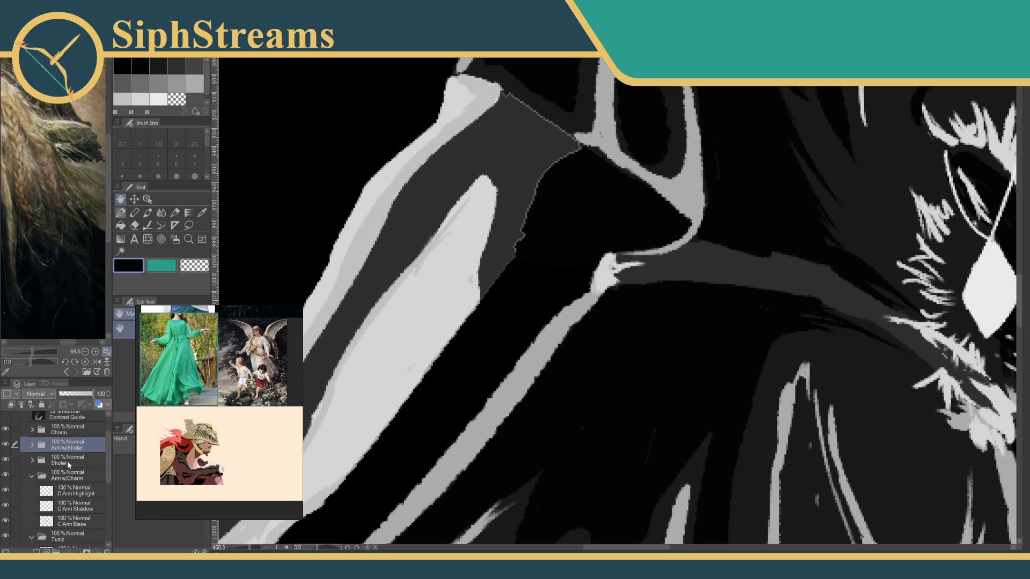
click(32, 475)
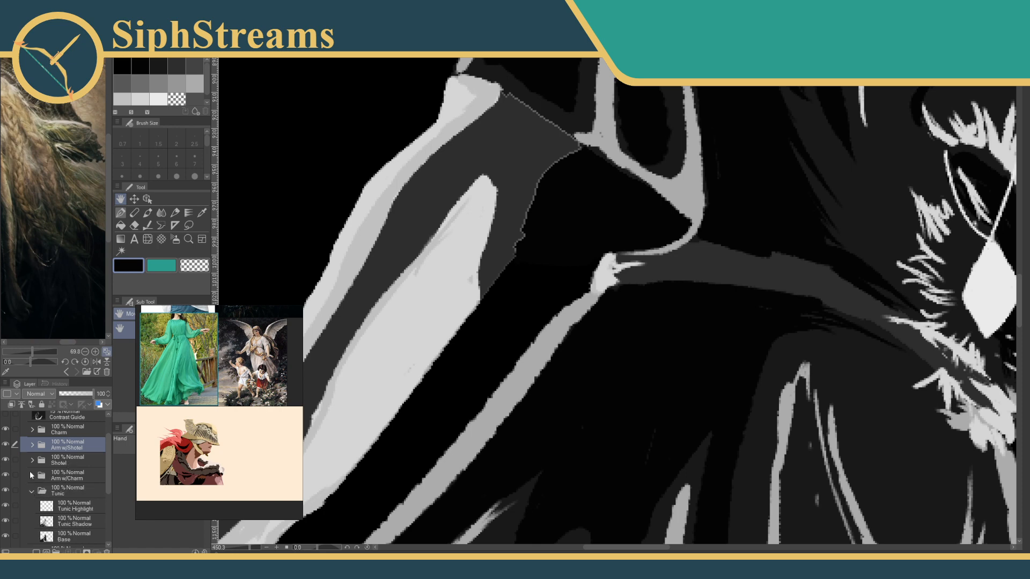
click(25, 491)
click(6, 491)
click(6, 491)
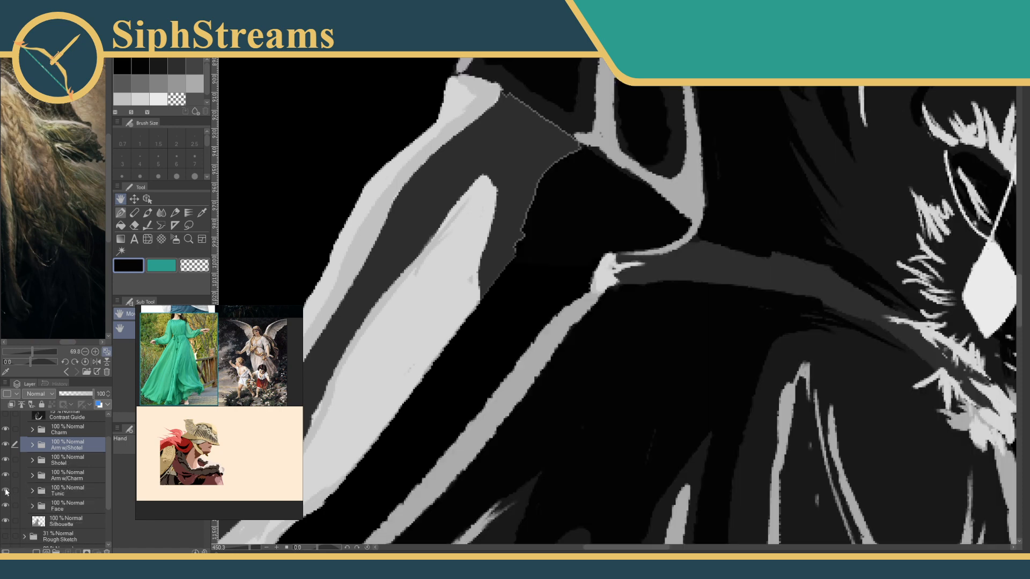
On the Tunic Highlight layer, sample the tunic's light grey and extend the thin highlight along the sleeve's lower edge with the Real G-Pen.
click(32, 491)
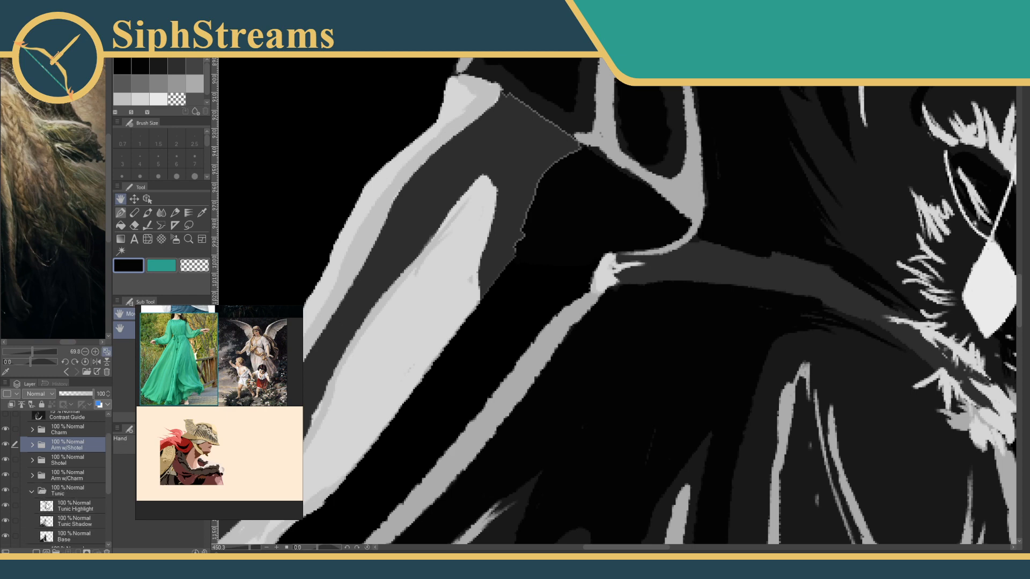
click(61, 507)
click(202, 214)
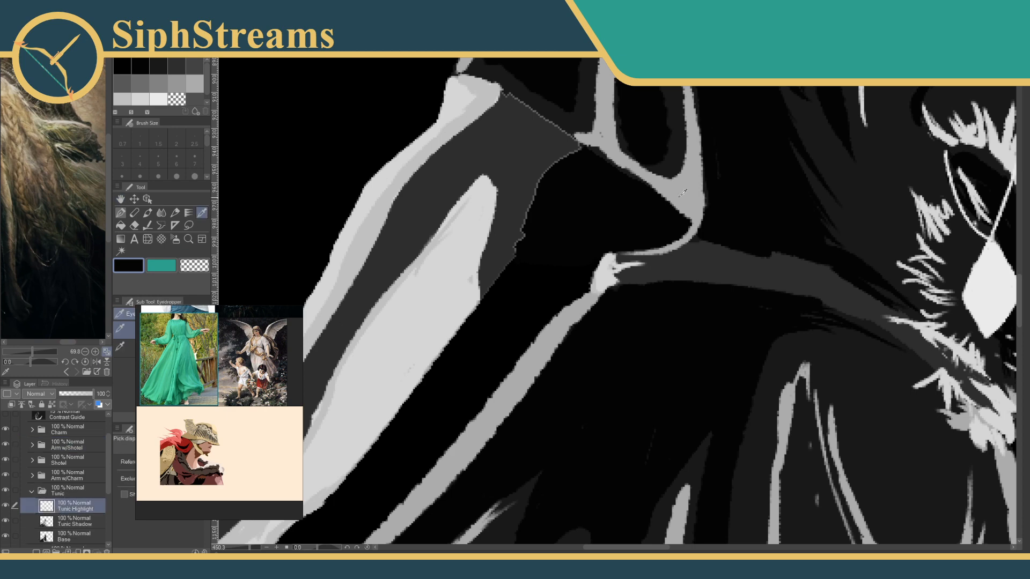
click(395, 198)
click(120, 212)
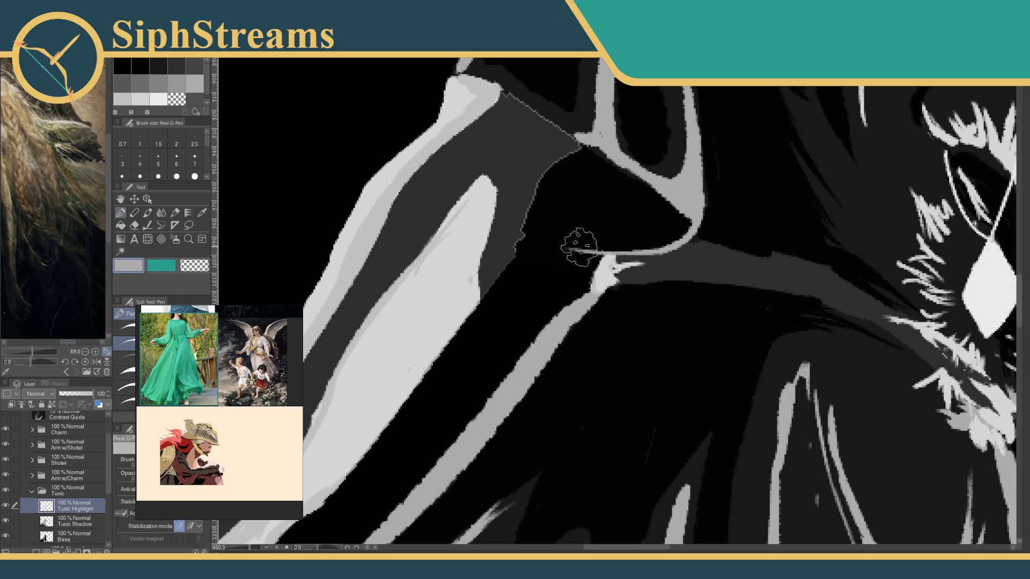
drag(584, 251, 553, 250)
Examine the whole figure, then the lower skirt folds and the curved blade up close.
drag(250, 548, 240, 547)
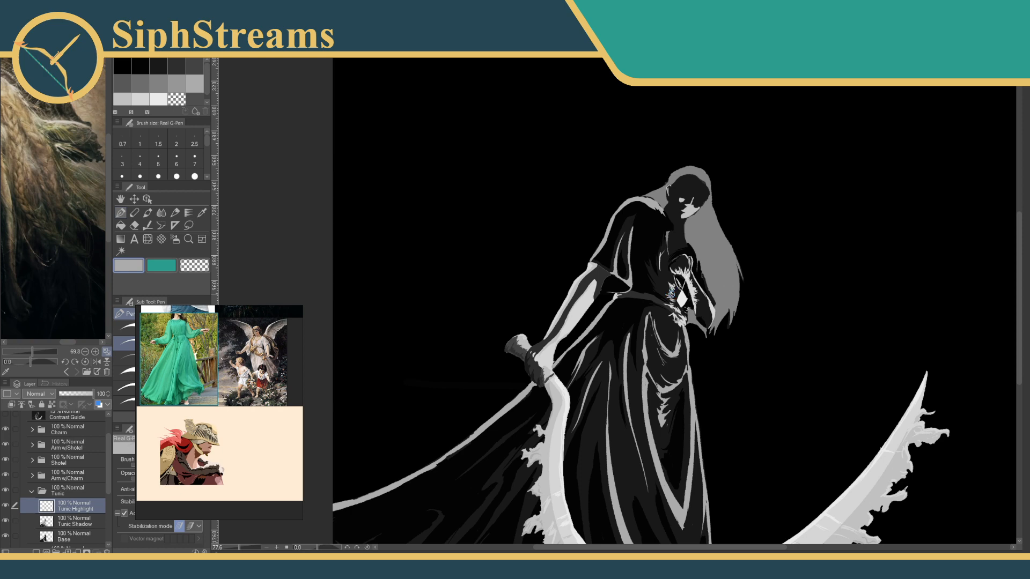
drag(585, 360, 588, 252)
drag(662, 271, 535, 280)
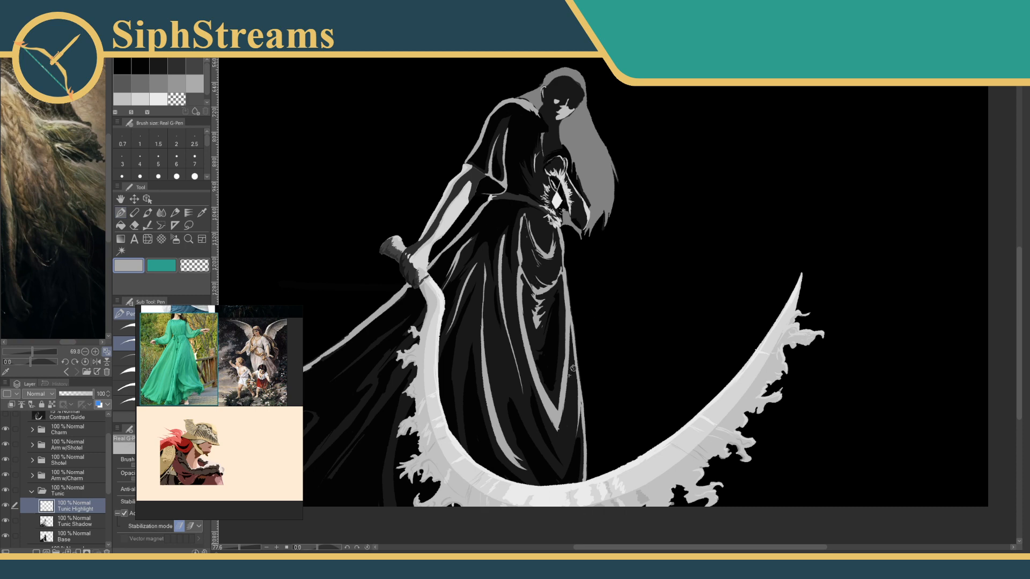
drag(427, 457, 410, 452)
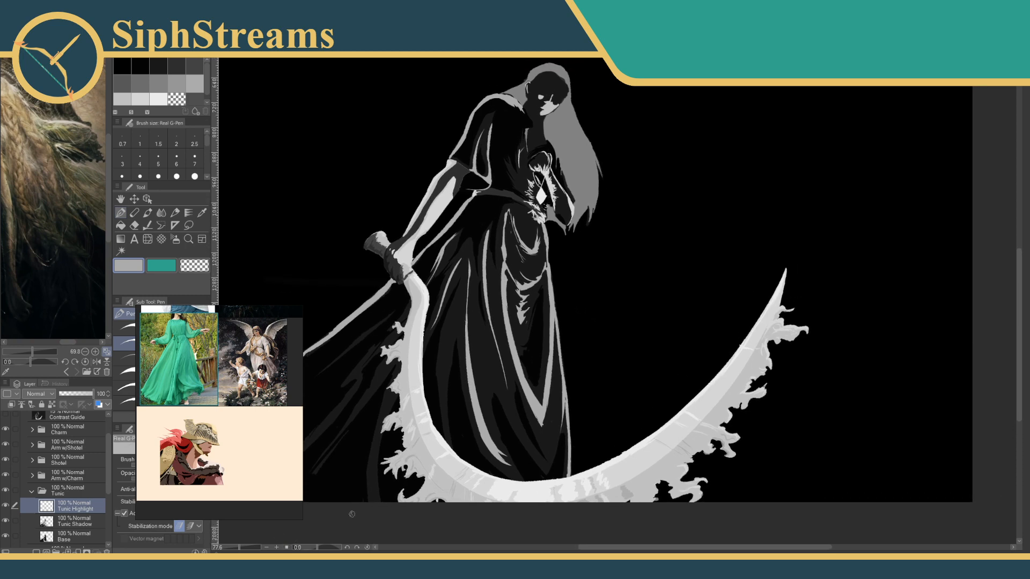
scroll(533, 404, up, 5)
drag(533, 403, 504, 232)
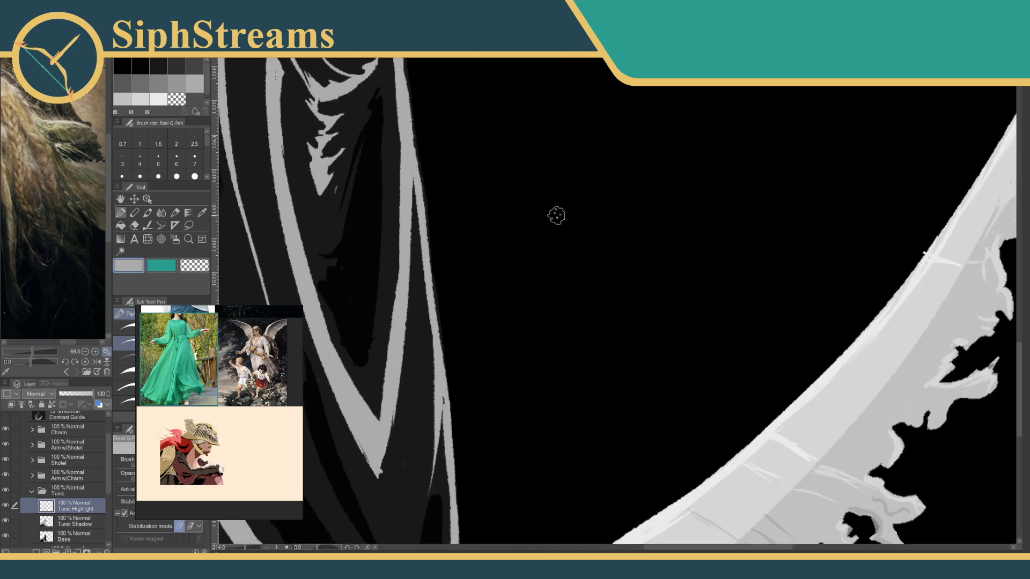
drag(550, 364, 505, 277)
drag(526, 382, 520, 285)
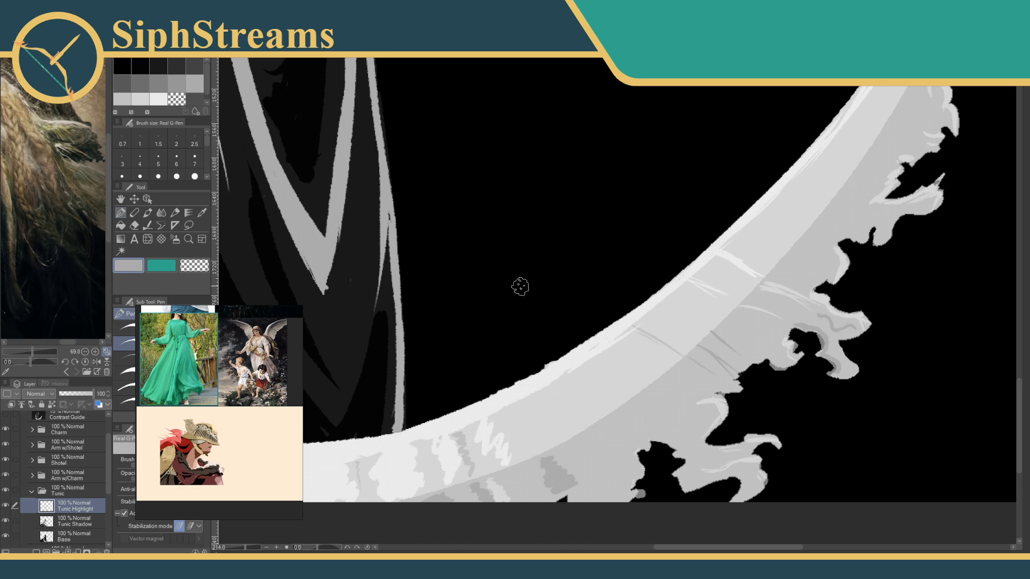
drag(498, 351, 558, 317)
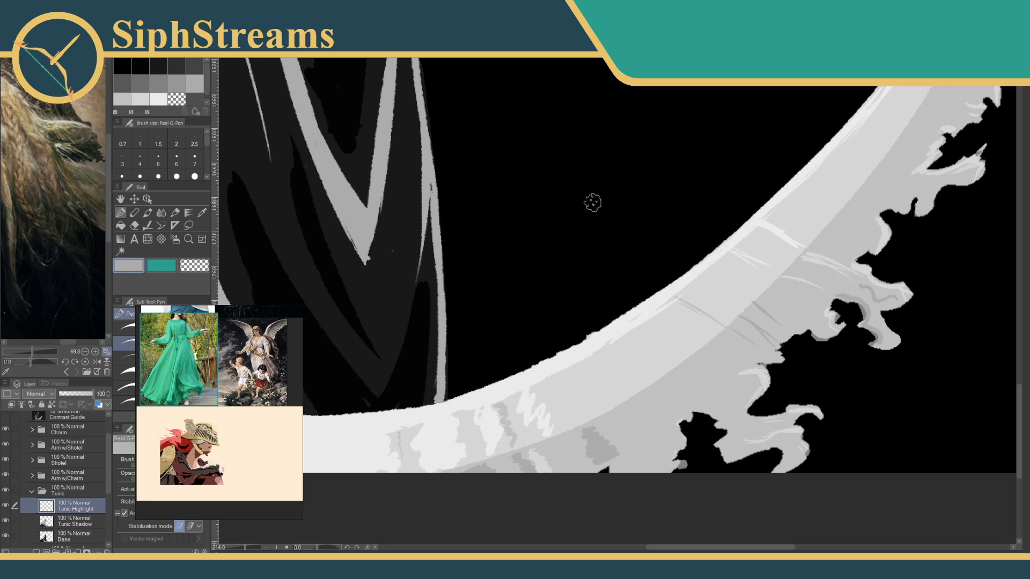
Examine the curved blade's inner edge up close and the balance of the whole composition.
drag(734, 249, 585, 408)
mouse_move(653, 278)
mouse_down()
mouse_move(602, 349)
mouse_move(678, 223)
mouse_move(659, 224)
mouse_move(528, 367)
mouse_move(442, 415)
mouse_up()
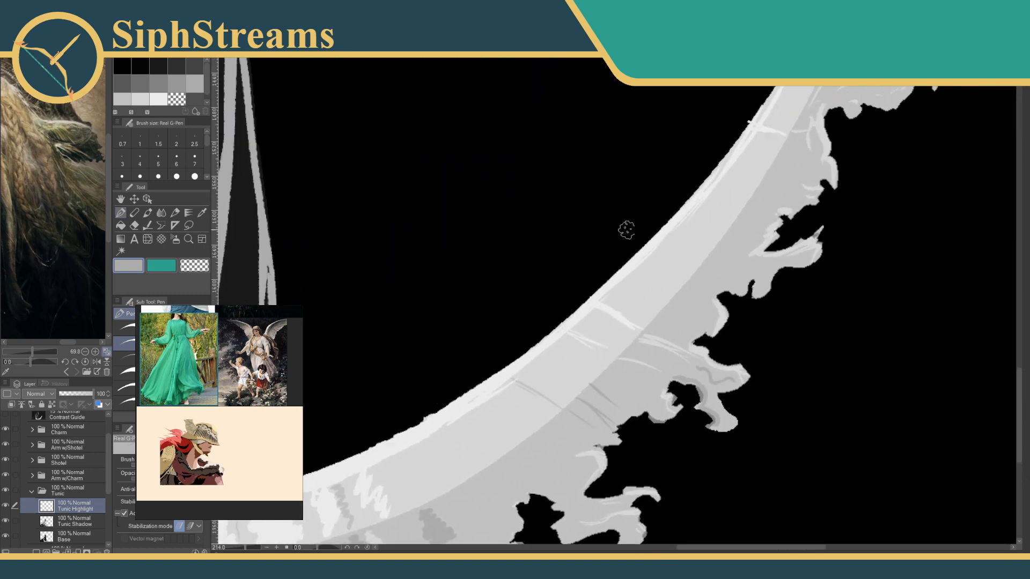
scroll(384, 456, down, 6)
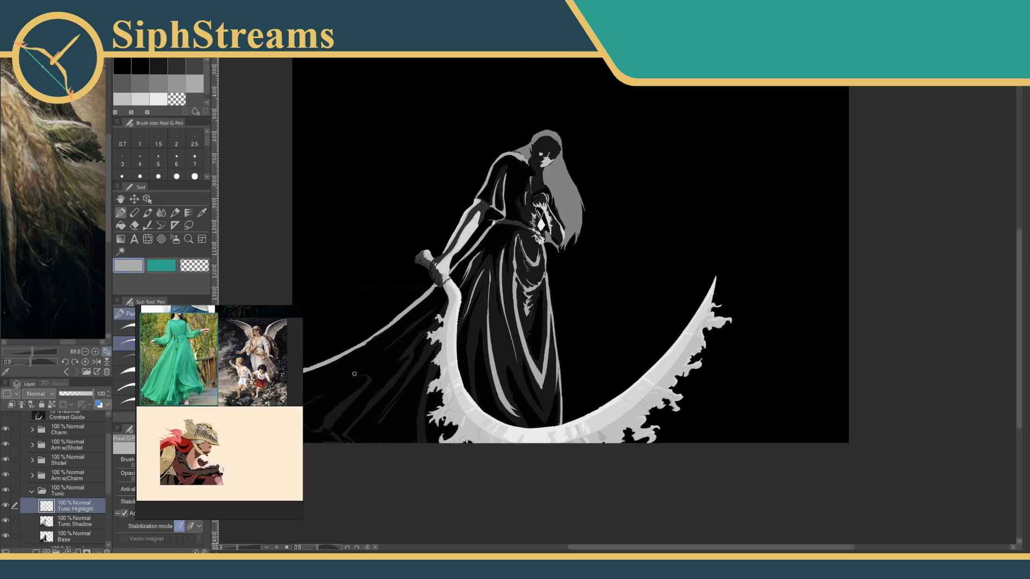
drag(418, 322, 381, 447)
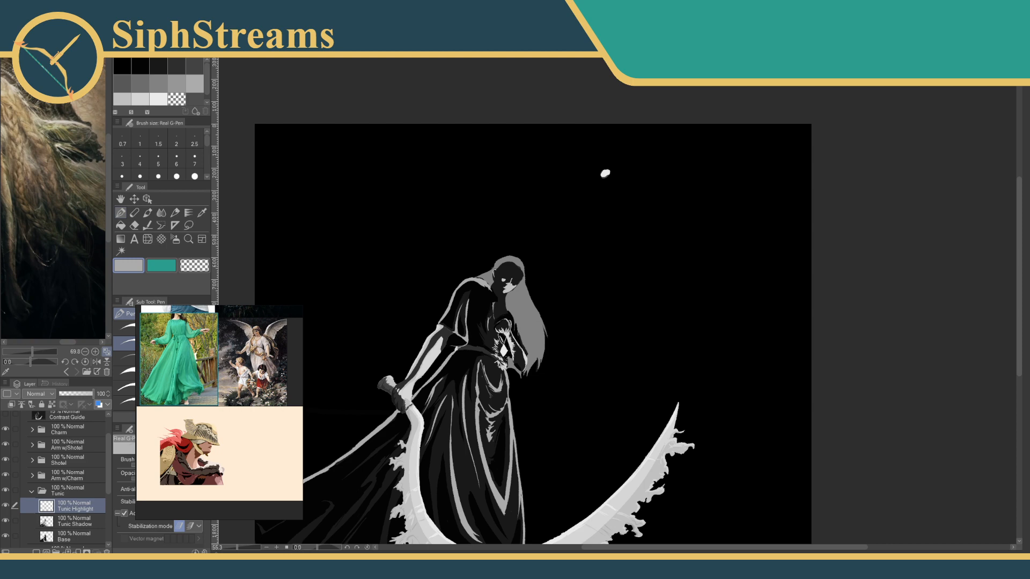
drag(456, 328, 462, 275)
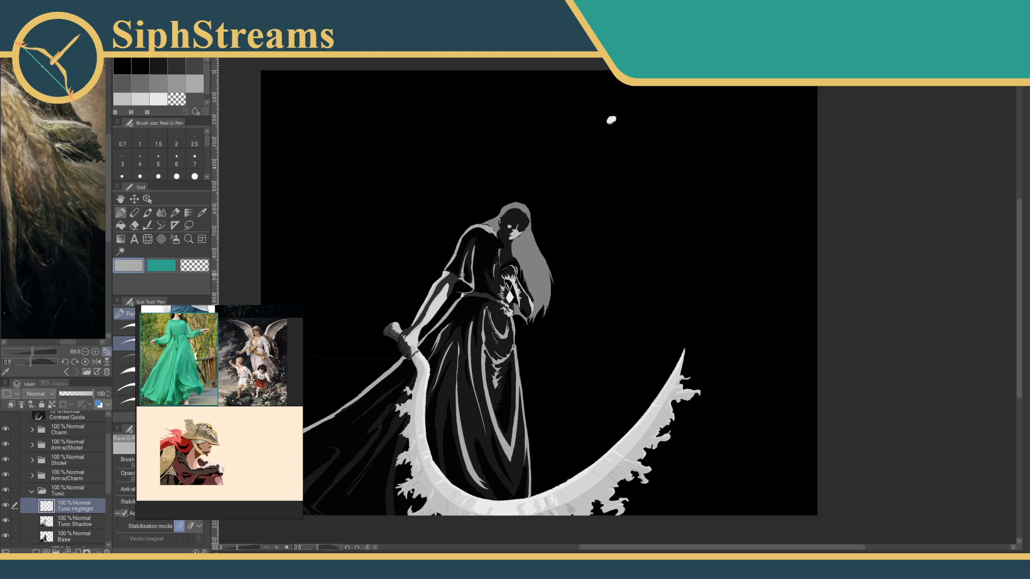
drag(462, 275, 525, 252)
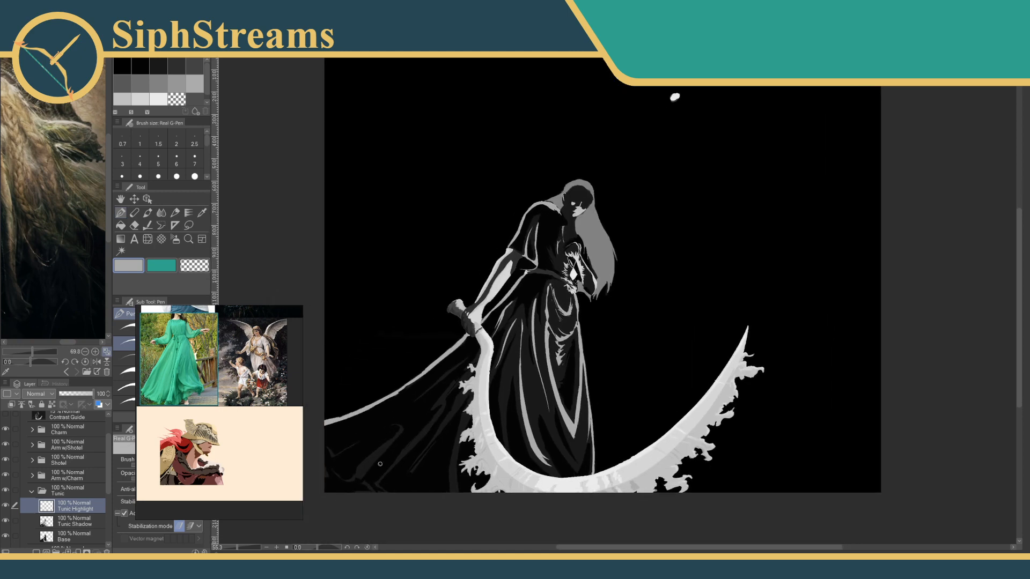
Examine the highlights and shadows of the skirt folds up close, and the figure from the blade up to the head.
scroll(360, 400, up, 3)
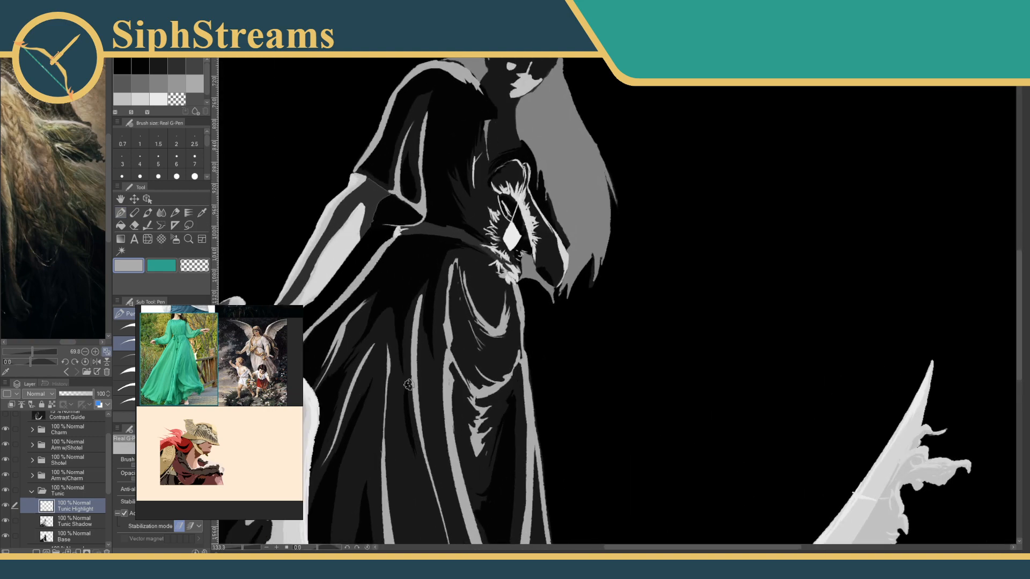
scroll(372, 446, up, 1)
drag(242, 548, 250, 548)
drag(381, 441, 425, 534)
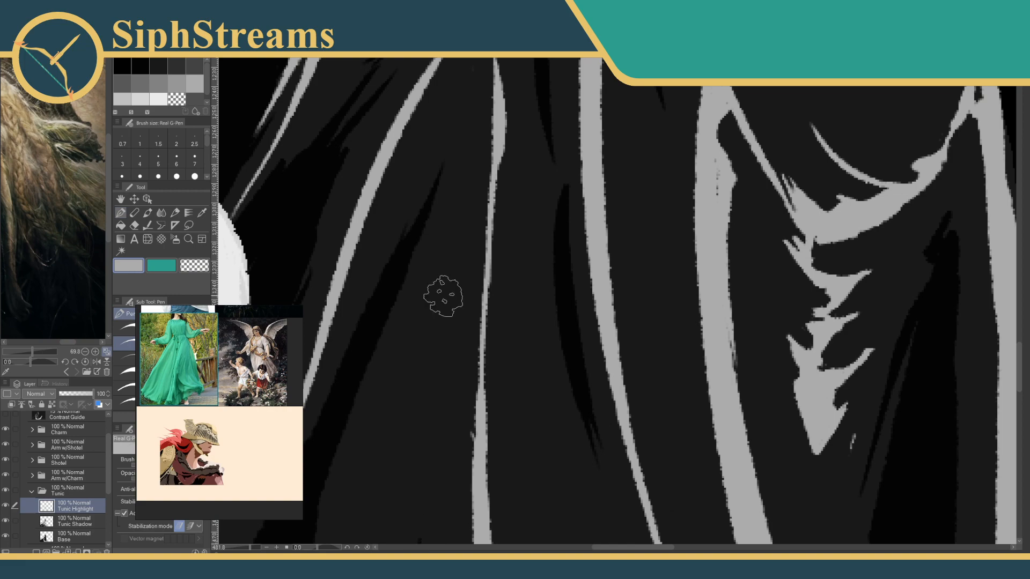
drag(444, 293, 387, 427)
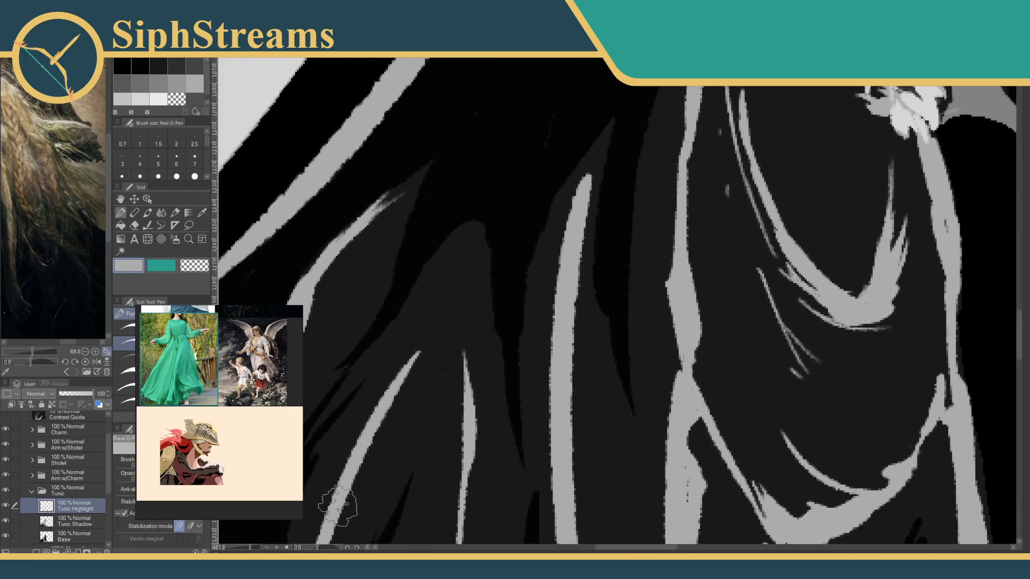
drag(252, 548, 241, 547)
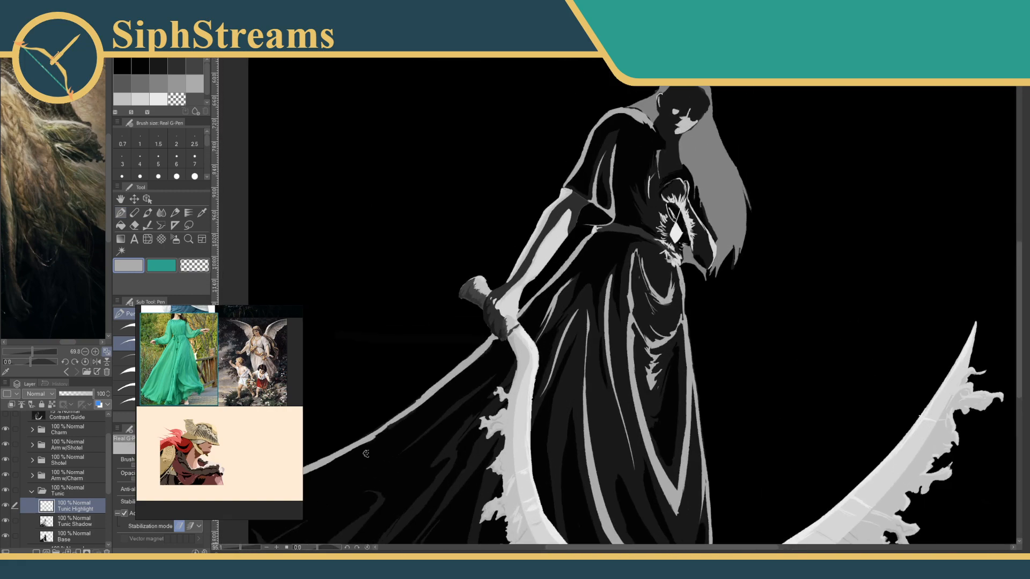
drag(397, 392, 386, 351)
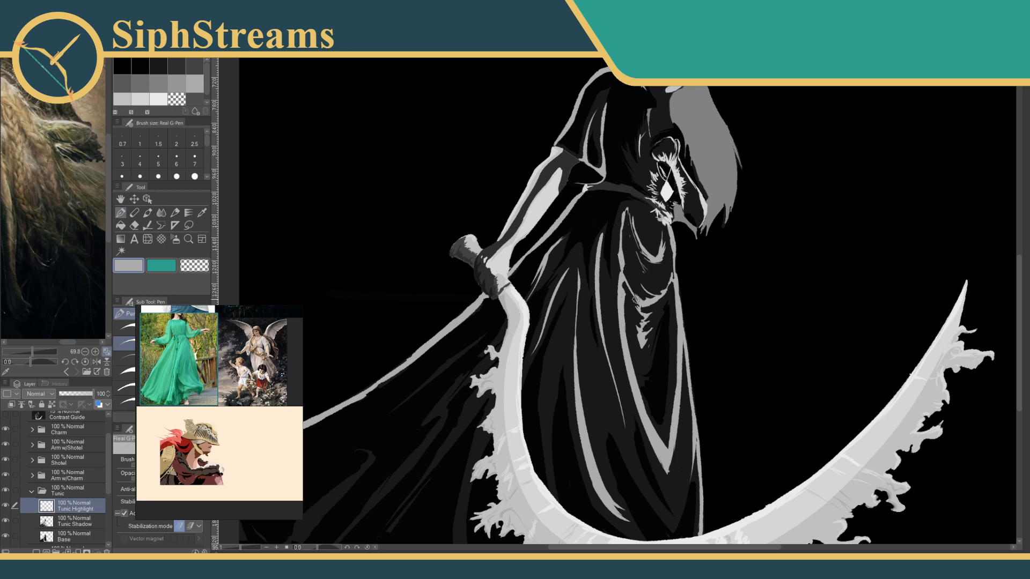
mouse_move(399, 427)
mouse_down()
mouse_move(478, 317)
mouse_move(425, 407)
mouse_move(405, 413)
mouse_up()
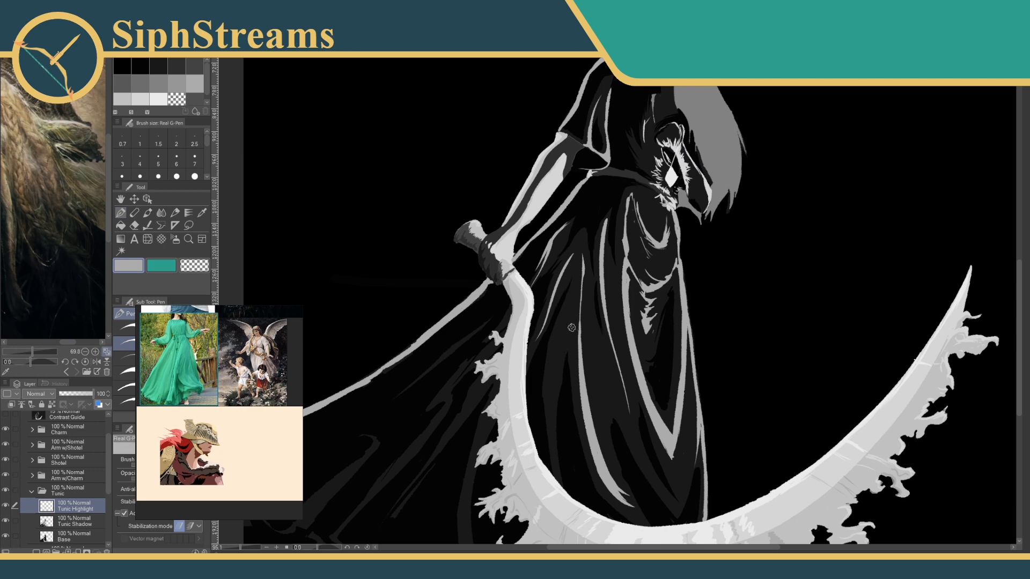
drag(580, 320, 591, 317)
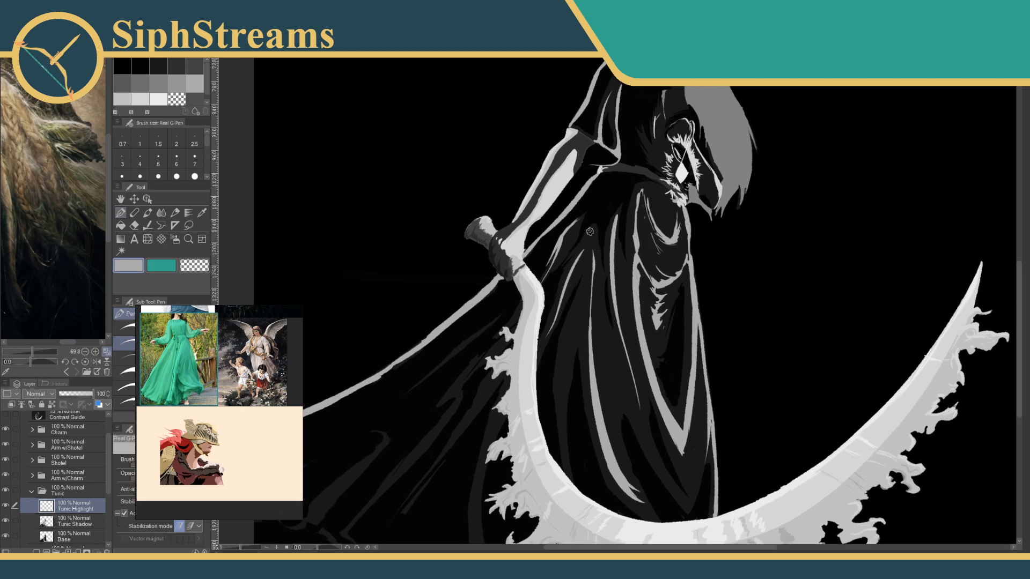
drag(590, 234, 583, 337)
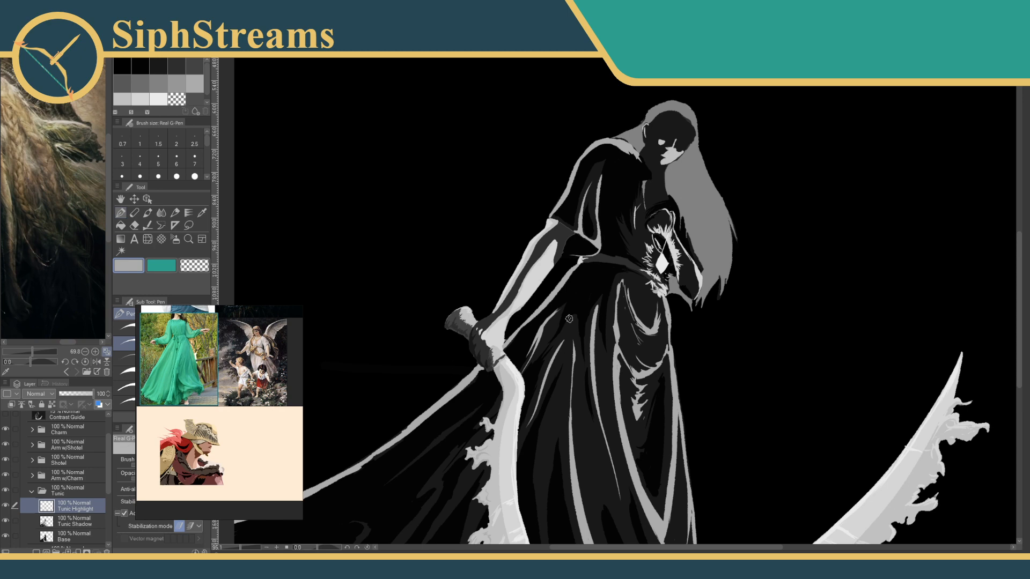
drag(570, 372, 590, 406)
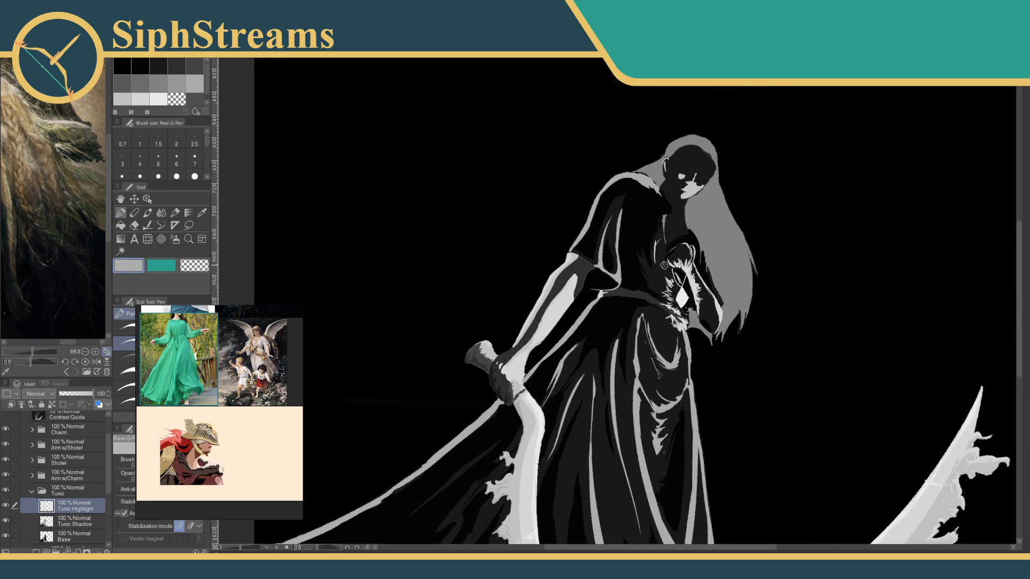
drag(689, 207, 631, 263)
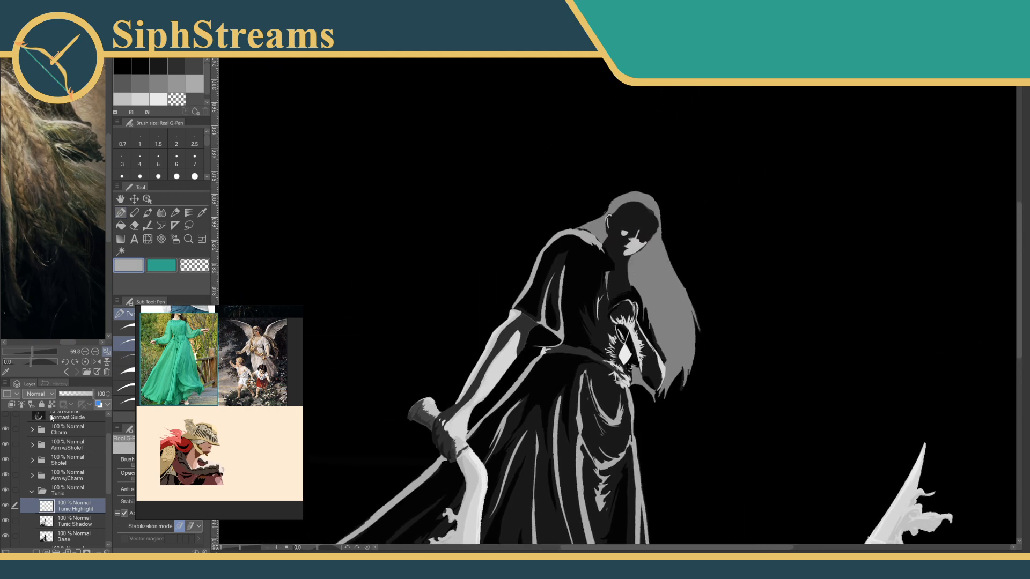
Widen the layer list and show the Final Sketch folder over the values to compare the linework around the head and shoulders.
drag(111, 448, 118, 448)
scroll(59, 472, up, 2)
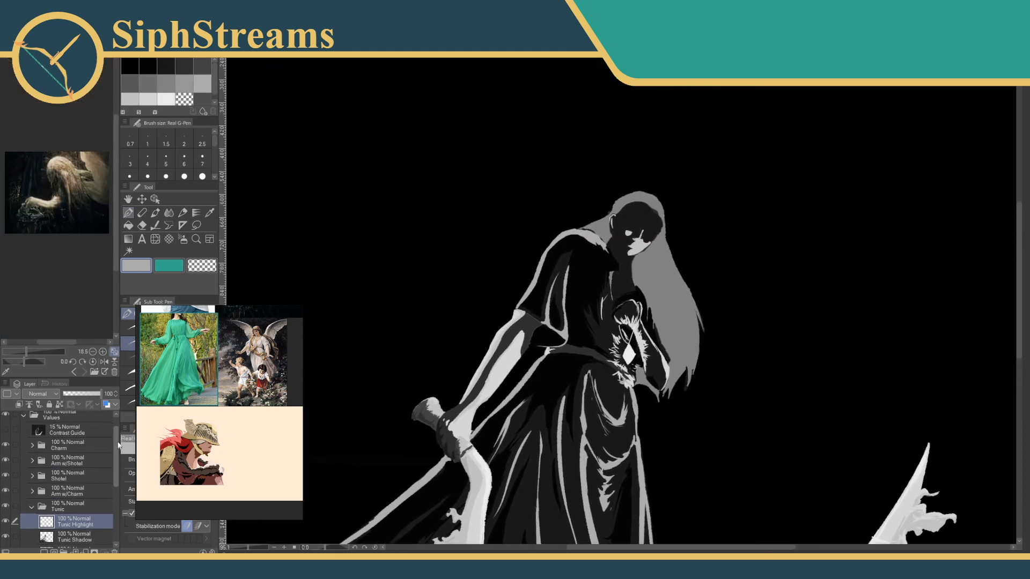
click(5, 419)
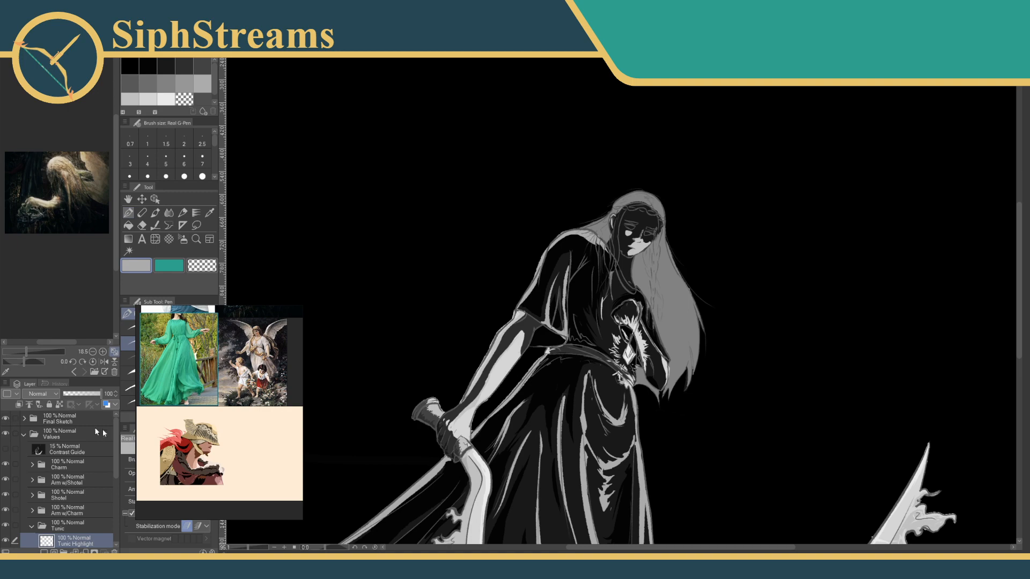
drag(252, 549, 259, 549)
drag(402, 391, 326, 530)
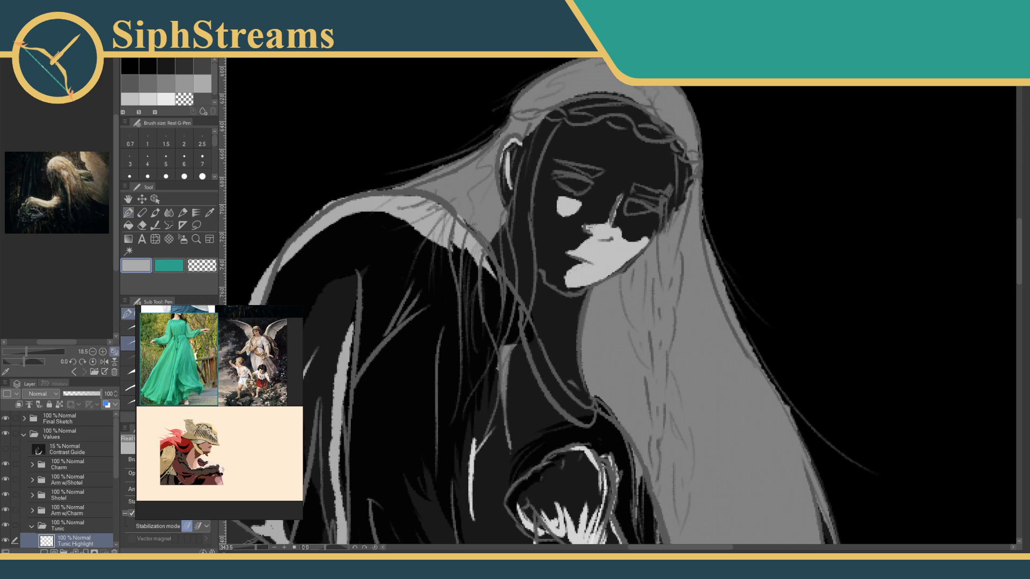
Collapse the Tunic folder and select the Face folder, followed by the Arm w/Charm folder.
click(40, 525)
scroll(115, 491, down, 3)
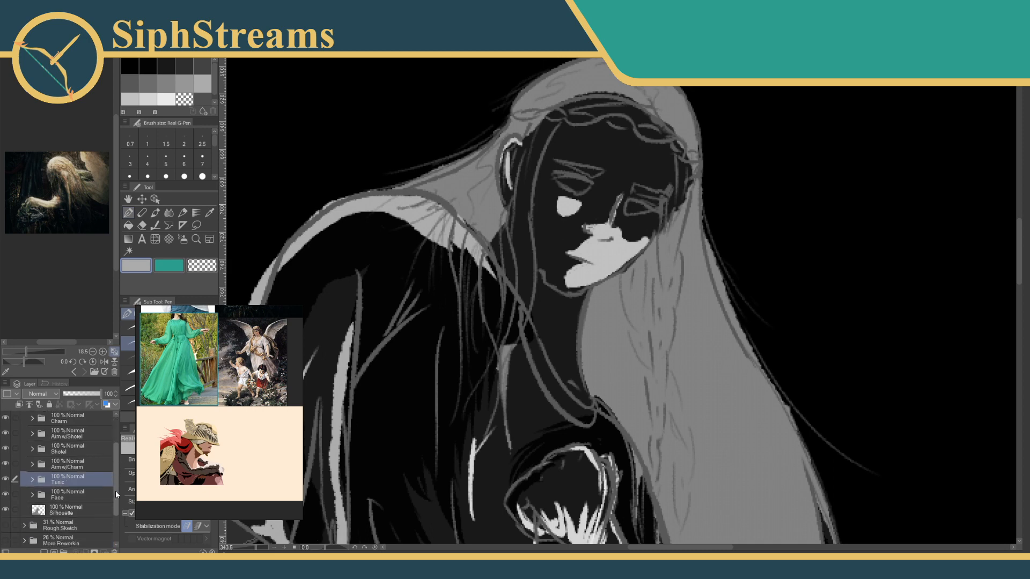
click(67, 489)
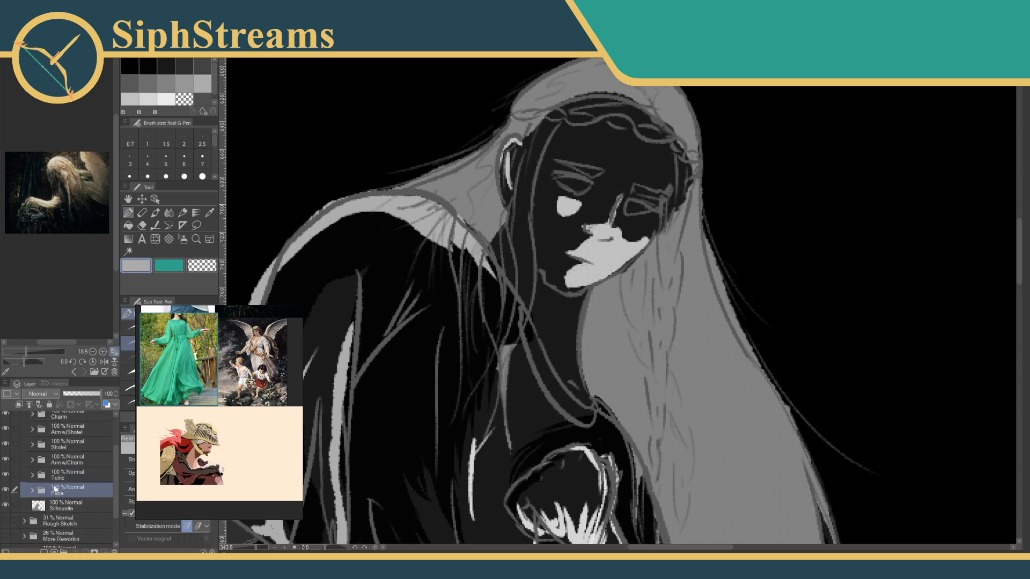
click(111, 458)
mouse_move(114, 461)
mouse_down()
mouse_move(114, 443)
mouse_move(112, 456)
mouse_up()
drag(252, 550, 251, 502)
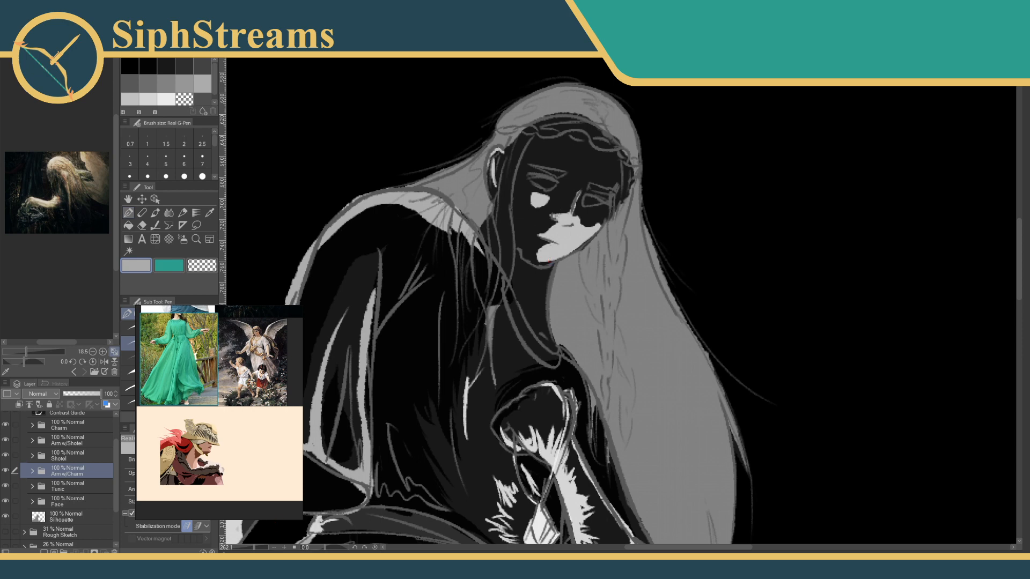
Expand the Face and Tunic folders, toggling the Face folder's visibility to check what it contains.
scroll(352, 444, down, 8)
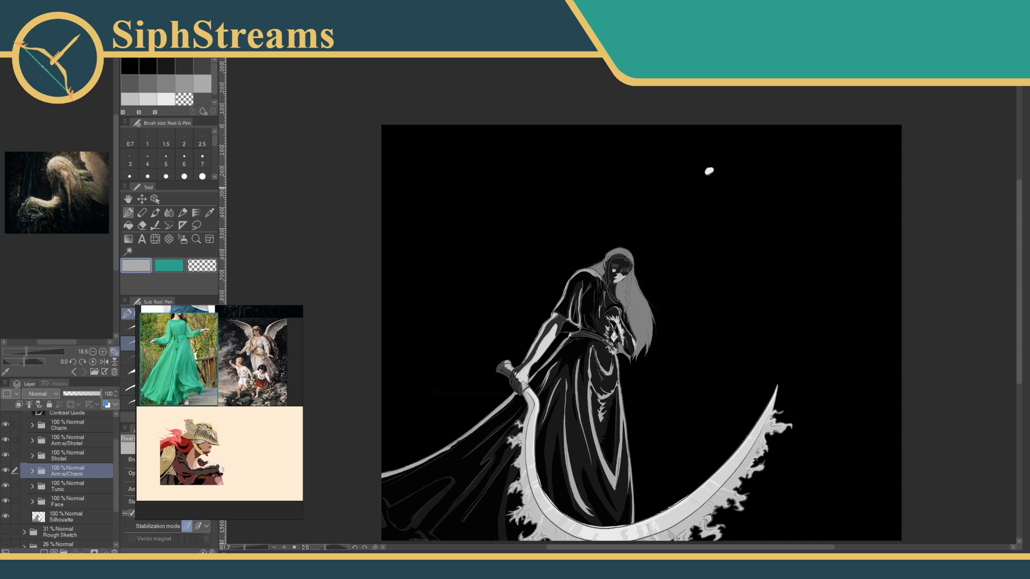
drag(458, 279, 428, 272)
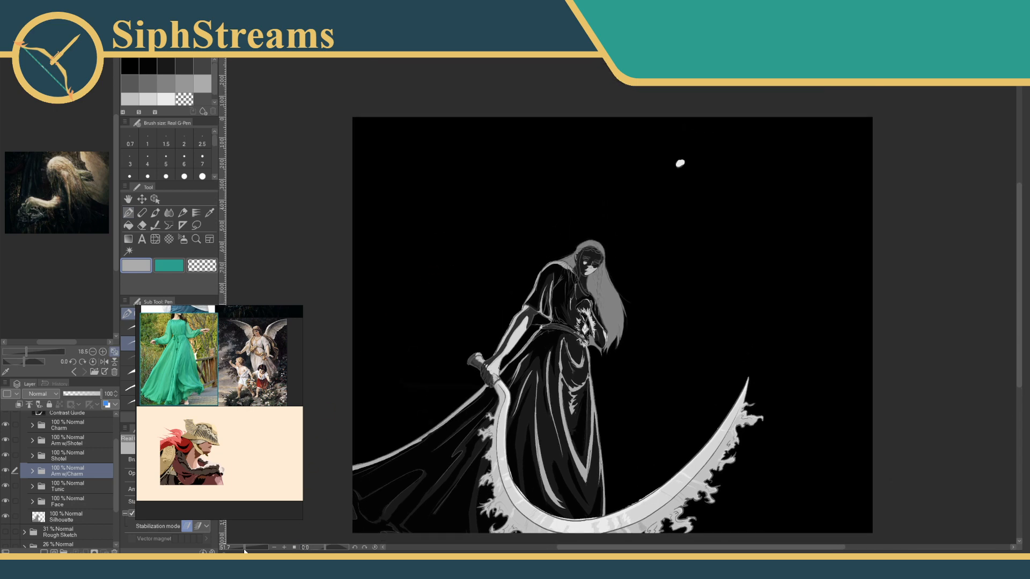
drag(245, 548, 258, 549)
drag(320, 358, 577, 453)
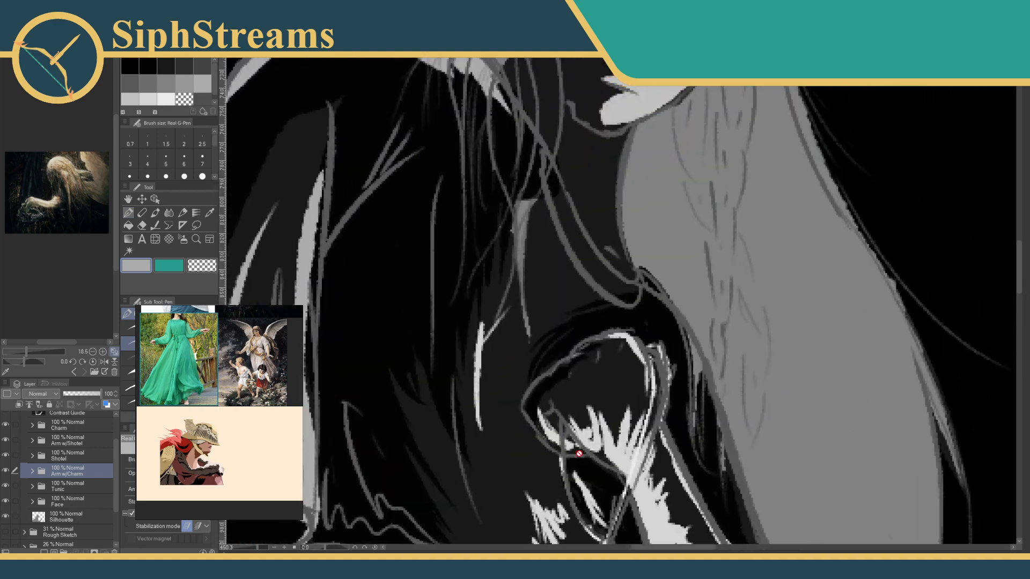
drag(494, 293, 398, 364)
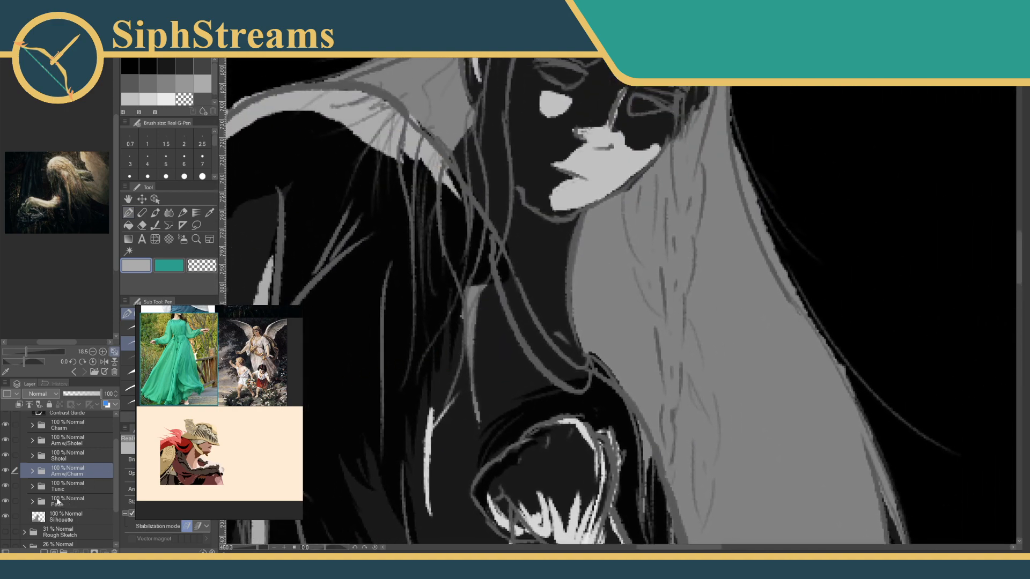
click(32, 502)
click(5, 501)
click(5, 501)
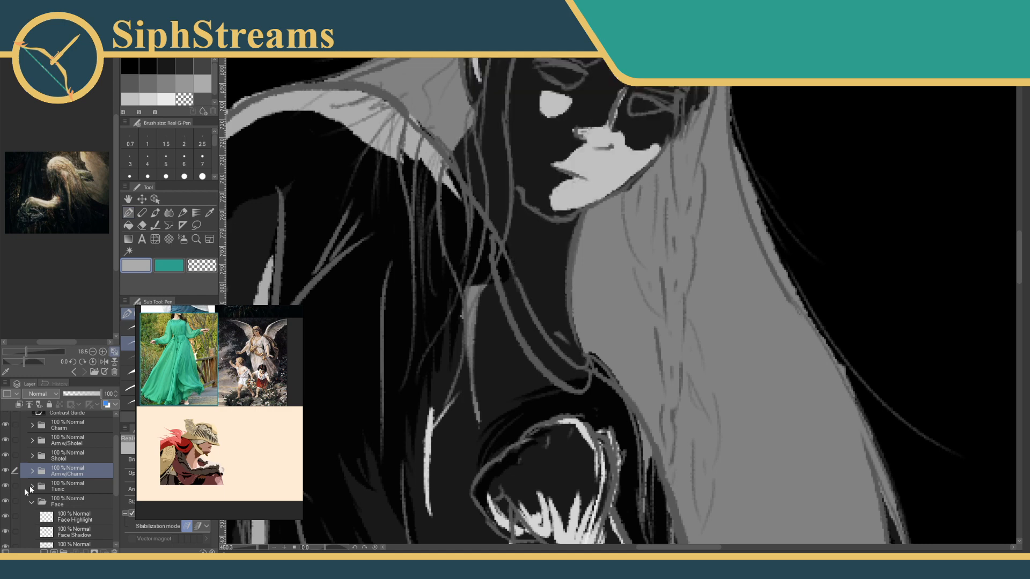
drag(357, 333, 313, 379)
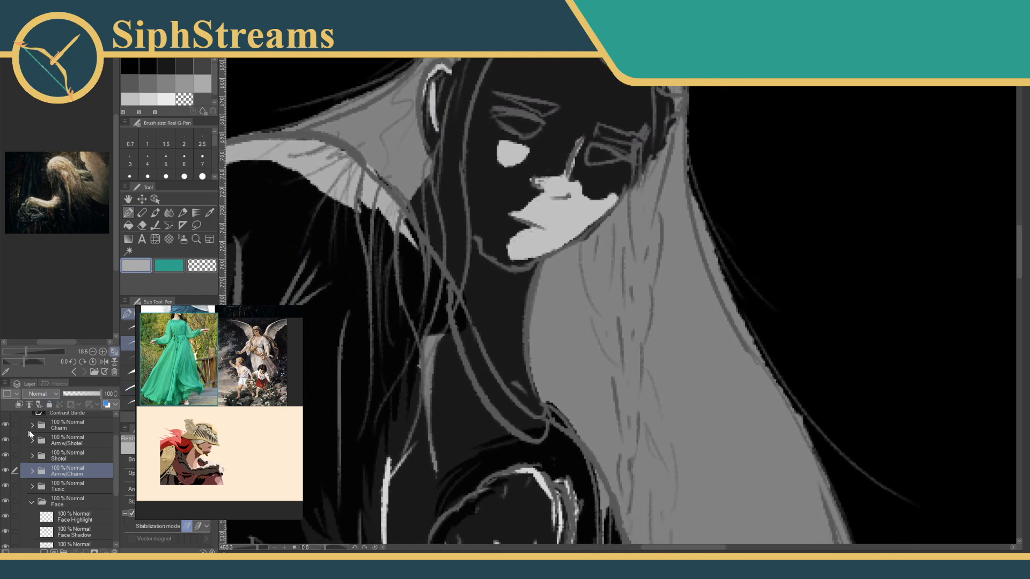
click(33, 487)
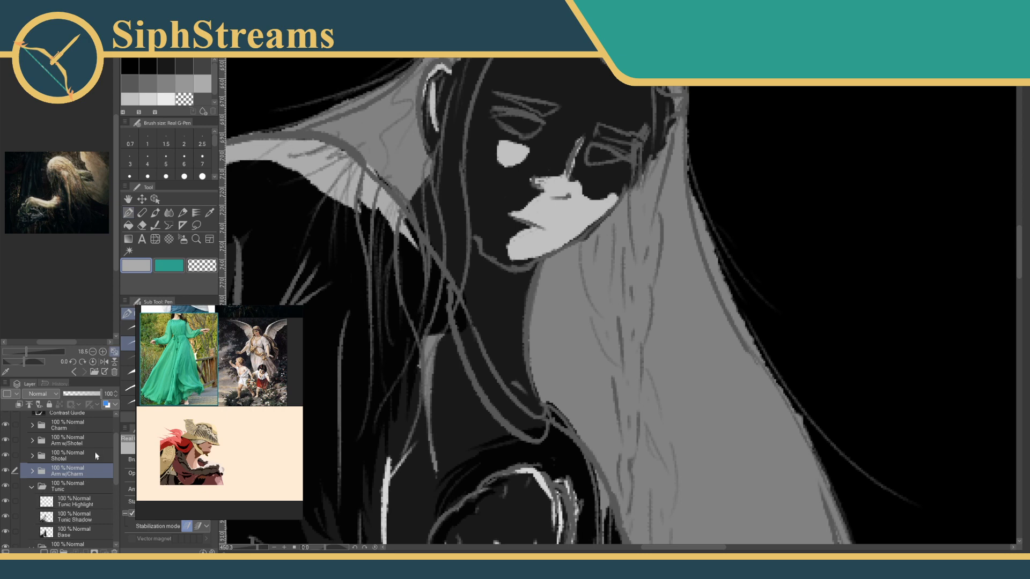
Lower the Final Sketch folder's opacity to 5%.
drag(307, 369, 308, 272)
mouse_move(116, 440)
mouse_down()
mouse_move(116, 423)
mouse_move(70, 393)
mouse_up()
click(82, 422)
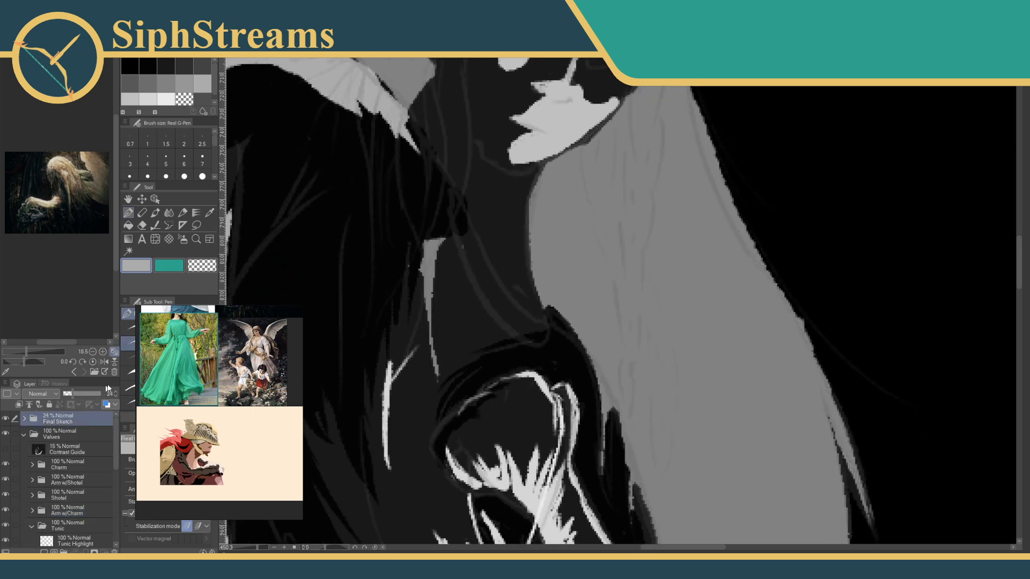
mouse_move(361, 333)
mouse_down()
mouse_move(372, 315)
mouse_move(412, 317)
mouse_up()
click(65, 393)
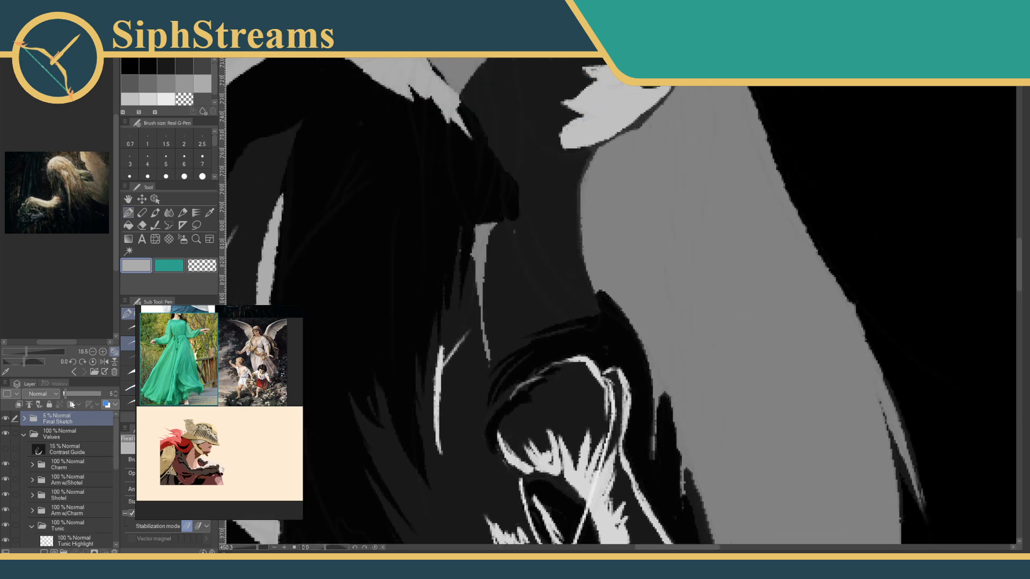
Activate the Tunic Shadow layer and sample the tunic's black as the colour for the Real G-Pen.
drag(259, 548, 242, 548)
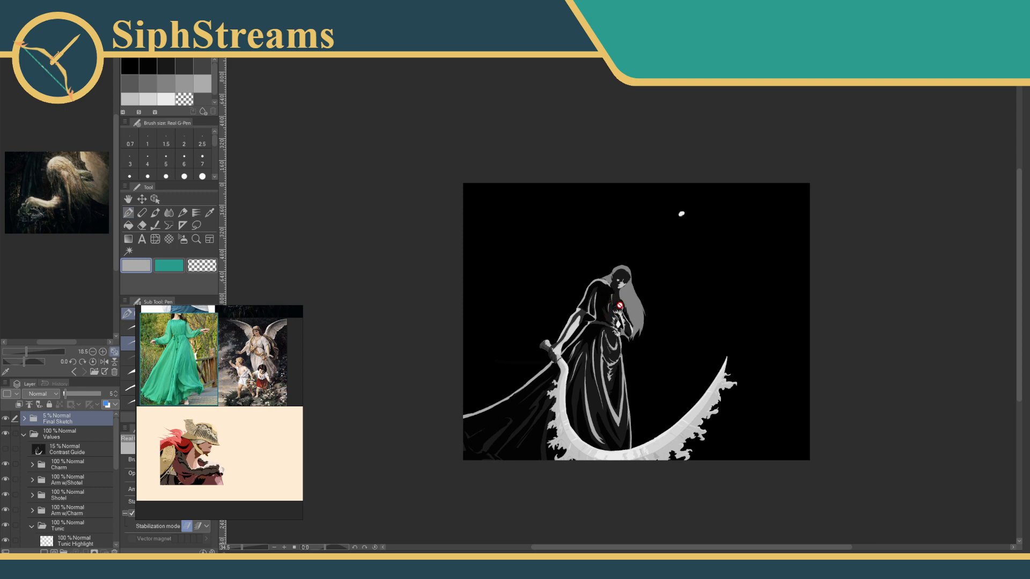
click(259, 547)
drag(256, 551, 260, 548)
mouse_move(433, 418)
mouse_down()
mouse_move(412, 334)
mouse_move(451, 408)
mouse_up()
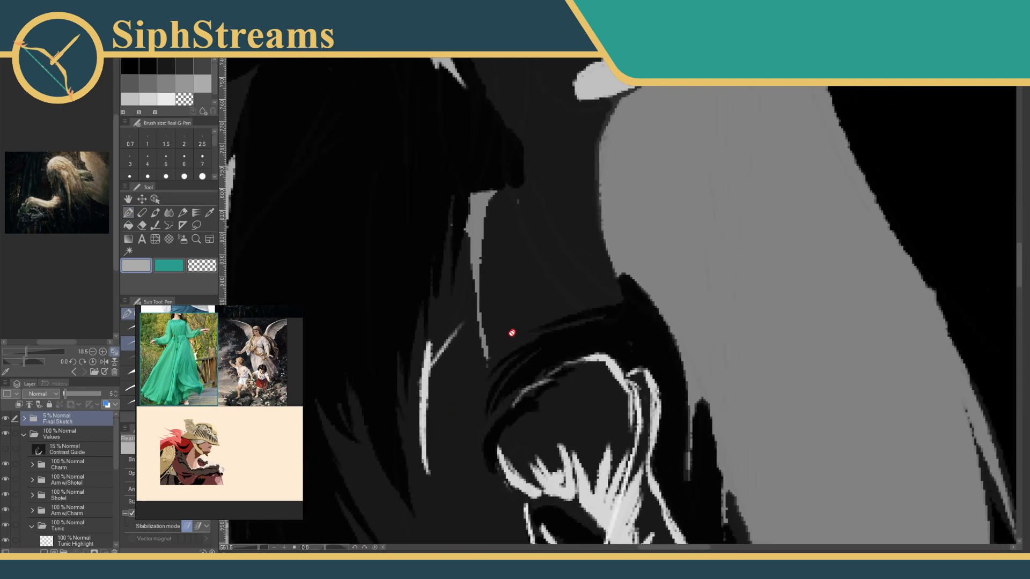
click(209, 213)
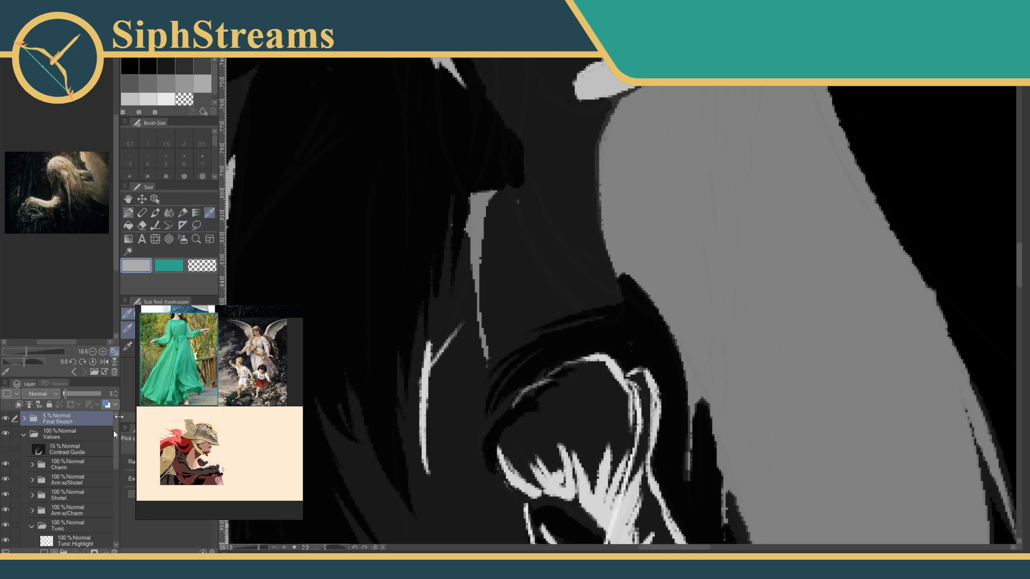
click(62, 528)
drag(114, 480, 113, 484)
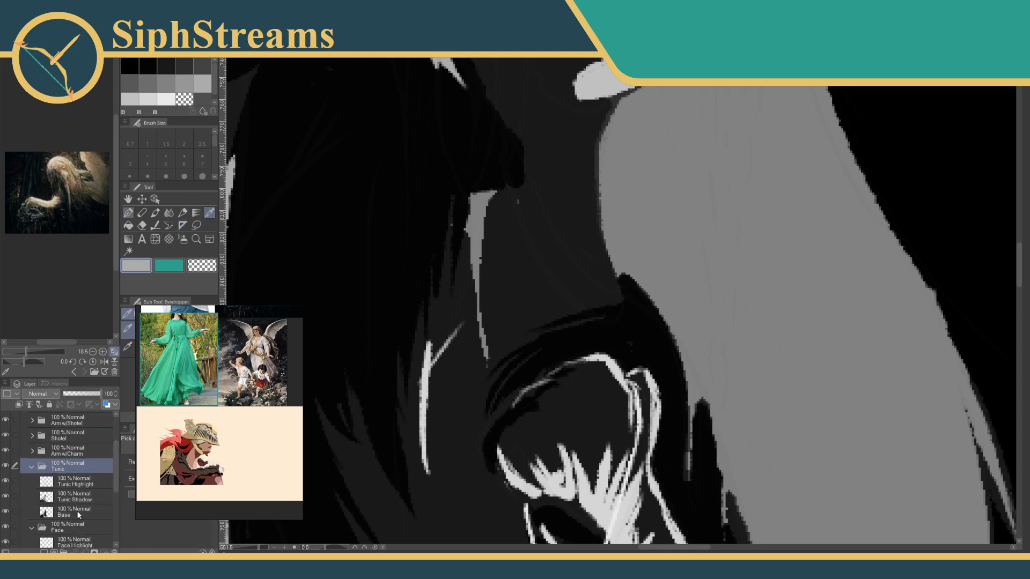
click(78, 508)
click(82, 497)
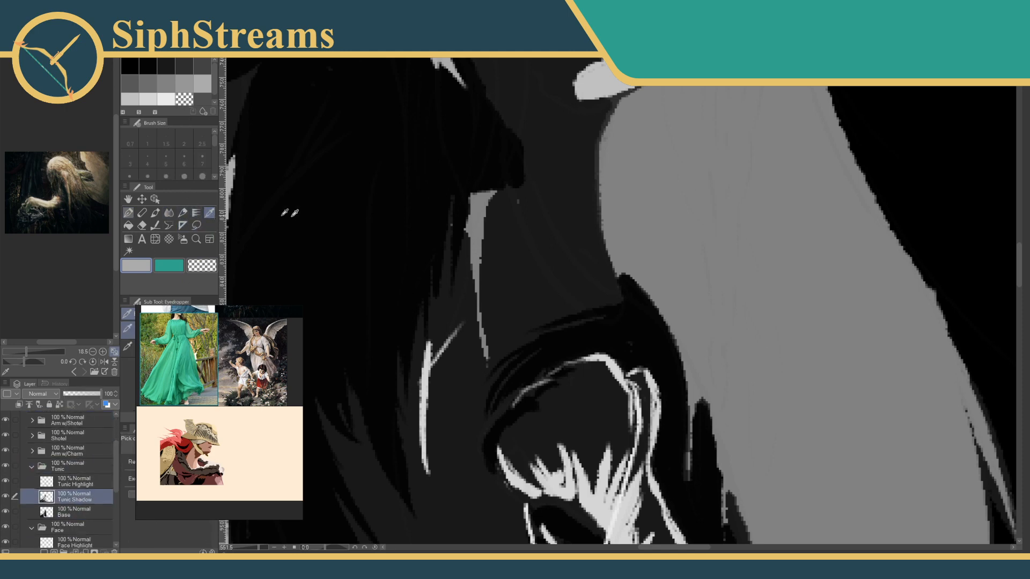
click(368, 205)
drag(120, 213, 121, 214)
click(129, 212)
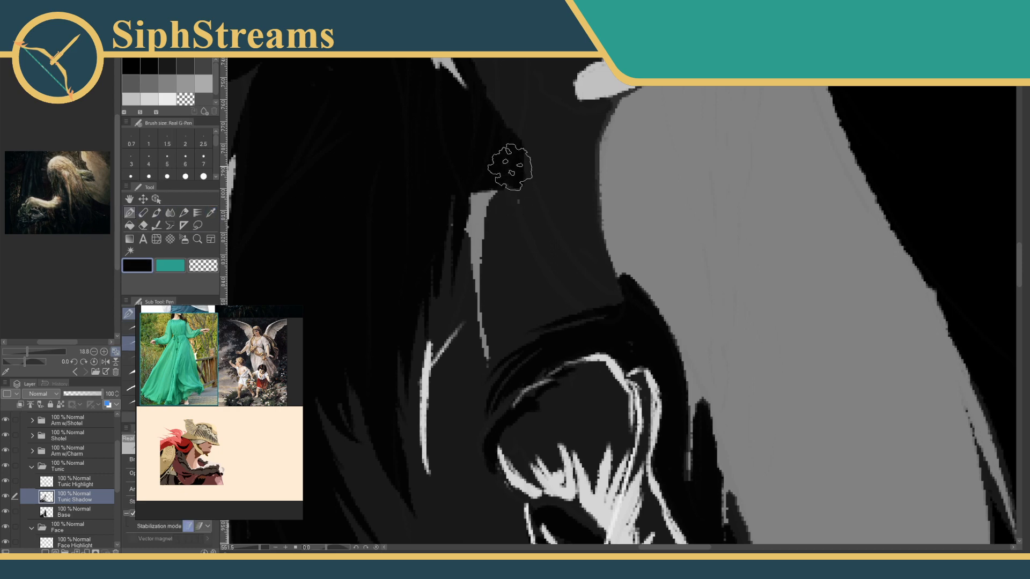
Paint black shadow strokes on the tunic's chest and along the neckline from the near shoulder towards the raised charm arm.
mouse_move(499, 185)
mouse_down()
mouse_move(483, 196)
mouse_move(585, 161)
mouse_move(524, 195)
mouse_move(332, 411)
mouse_up()
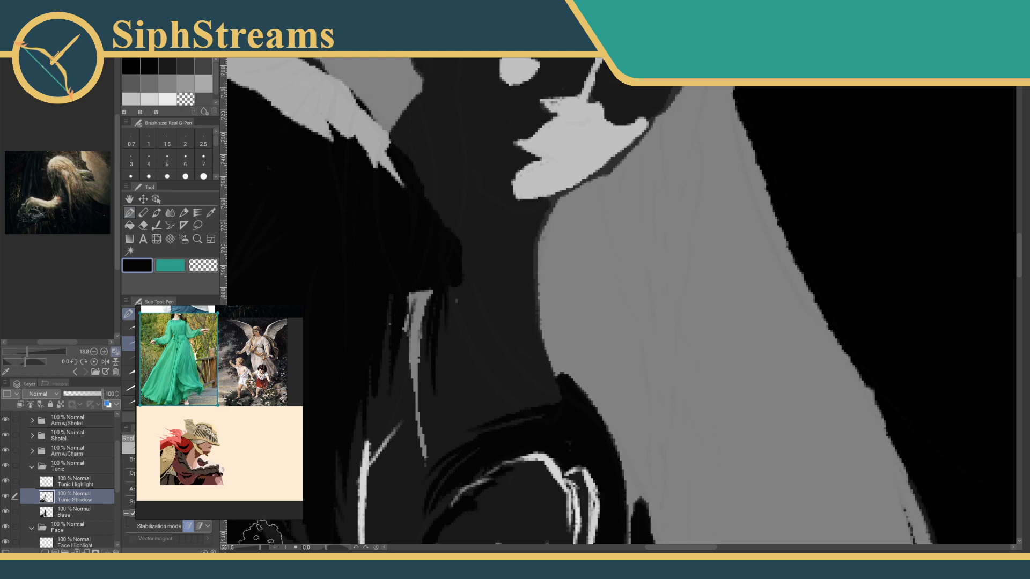
drag(263, 548, 258, 548)
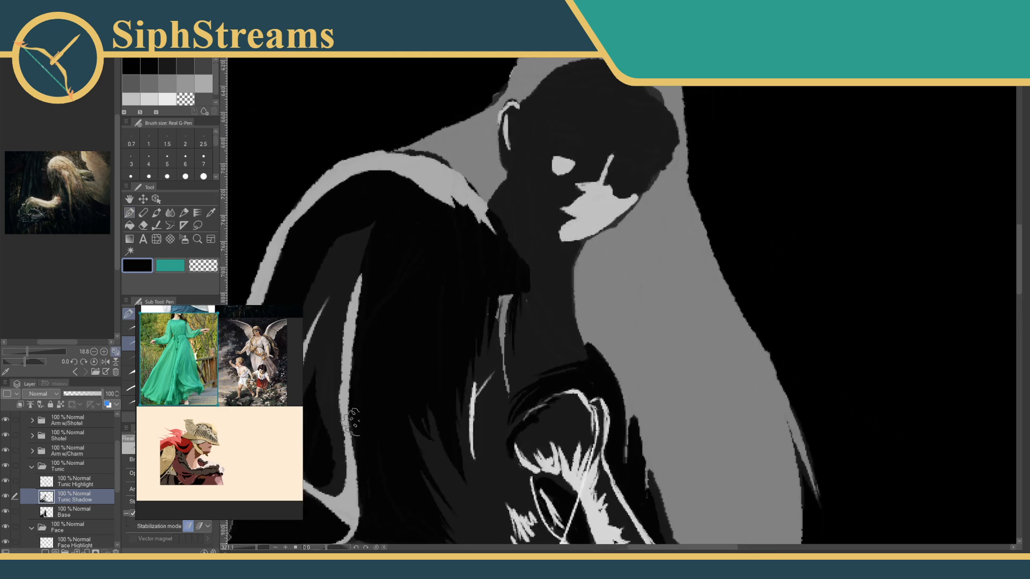
drag(525, 337, 460, 295)
mouse_move(460, 240)
mouse_down()
mouse_move(485, 300)
mouse_move(457, 237)
mouse_move(520, 318)
mouse_move(472, 269)
mouse_move(515, 304)
mouse_up()
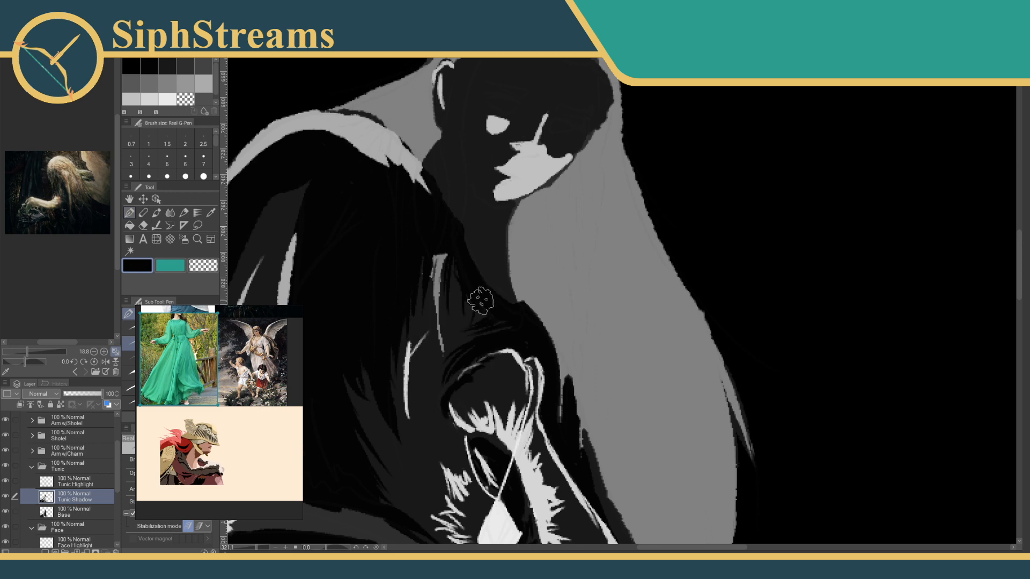
Extend the black fold strokes across the chest and around the charm hand, refining the shadow near the shoulder.
mouse_move(255, 549)
mouse_down()
mouse_move(244, 551)
mouse_move(258, 550)
mouse_up()
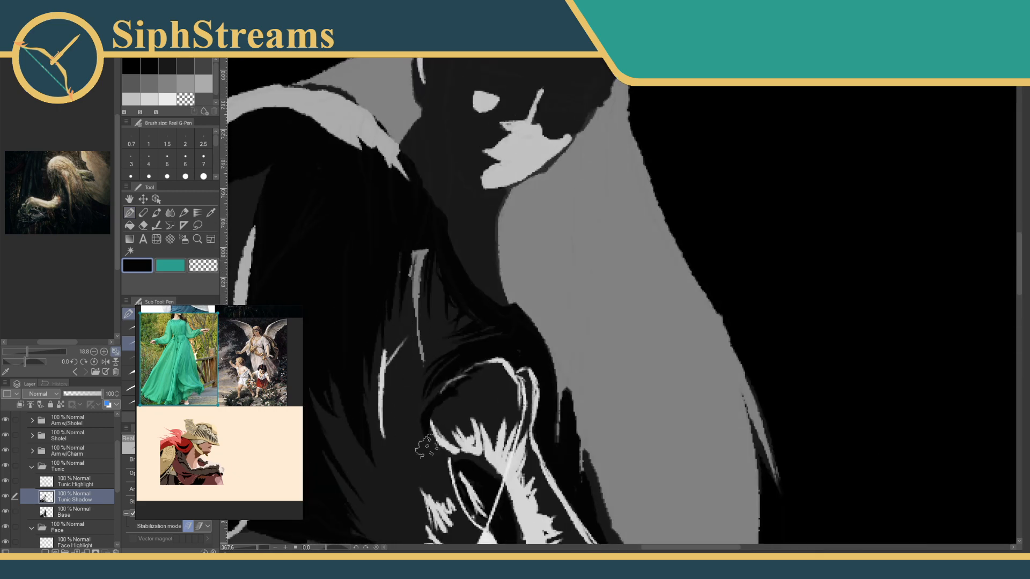
mouse_move(437, 421)
mouse_down()
mouse_move(442, 370)
mouse_move(477, 335)
mouse_move(458, 325)
mouse_move(454, 346)
mouse_up()
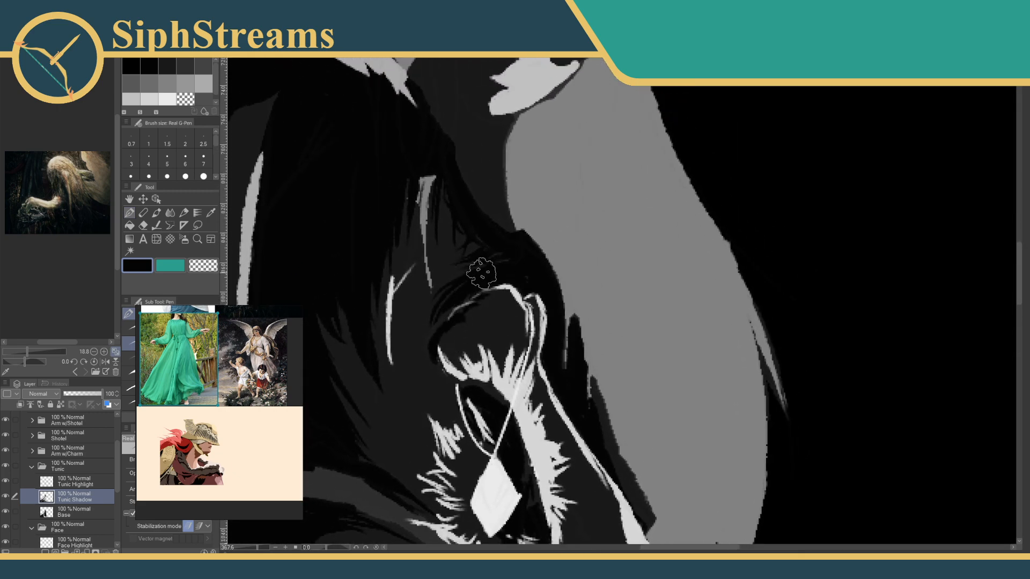
drag(482, 272, 476, 363)
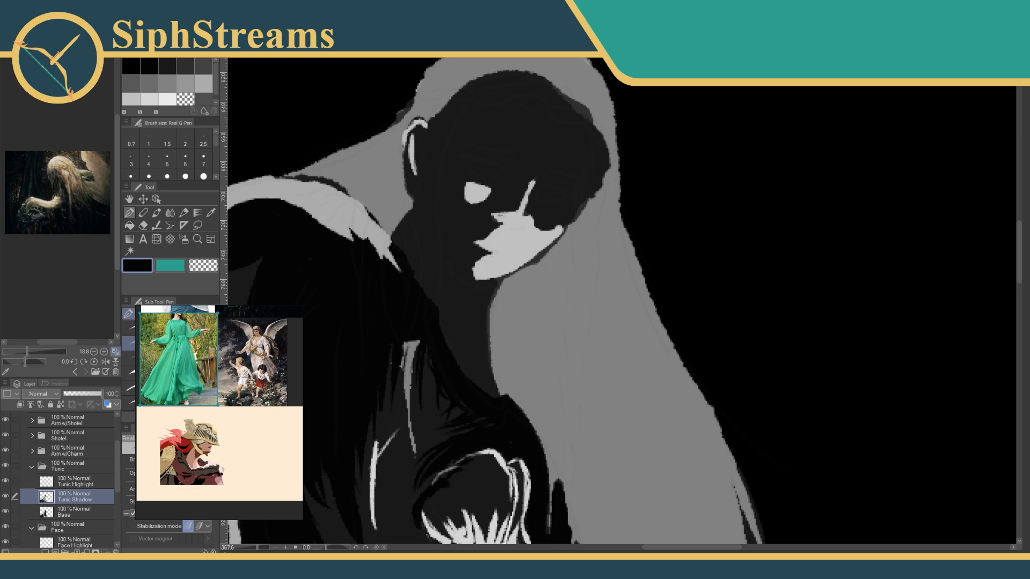
drag(233, 261, 264, 252)
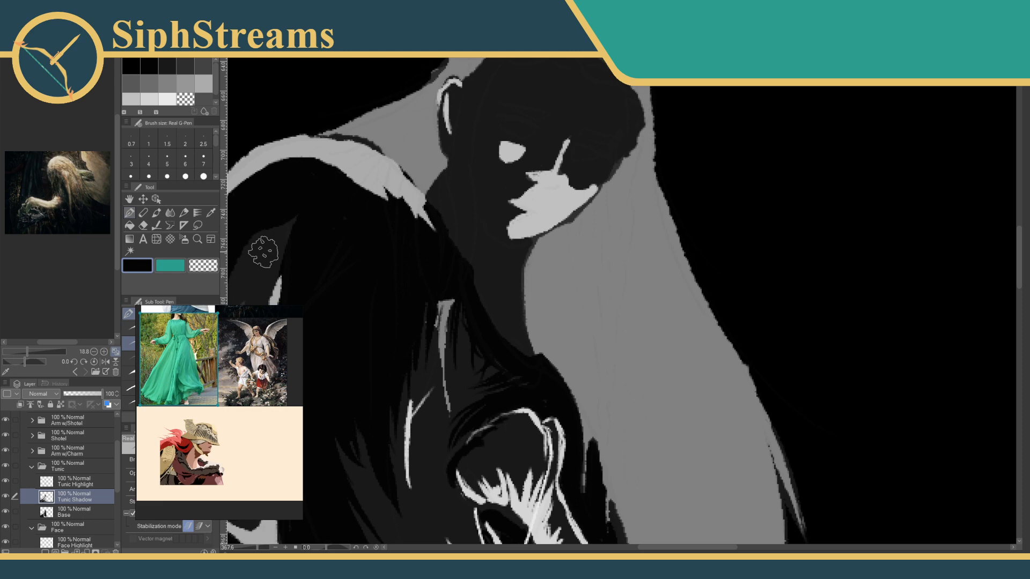
drag(460, 278, 468, 259)
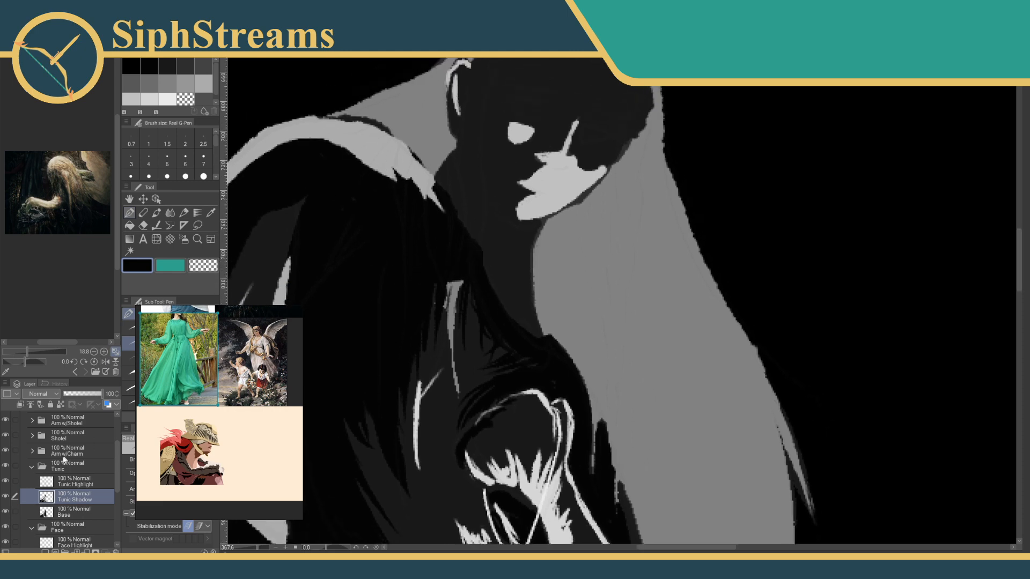
Collapse the Tunic folder and toggle the Face and Tunic folders' visibility to check what each one contains.
click(32, 467)
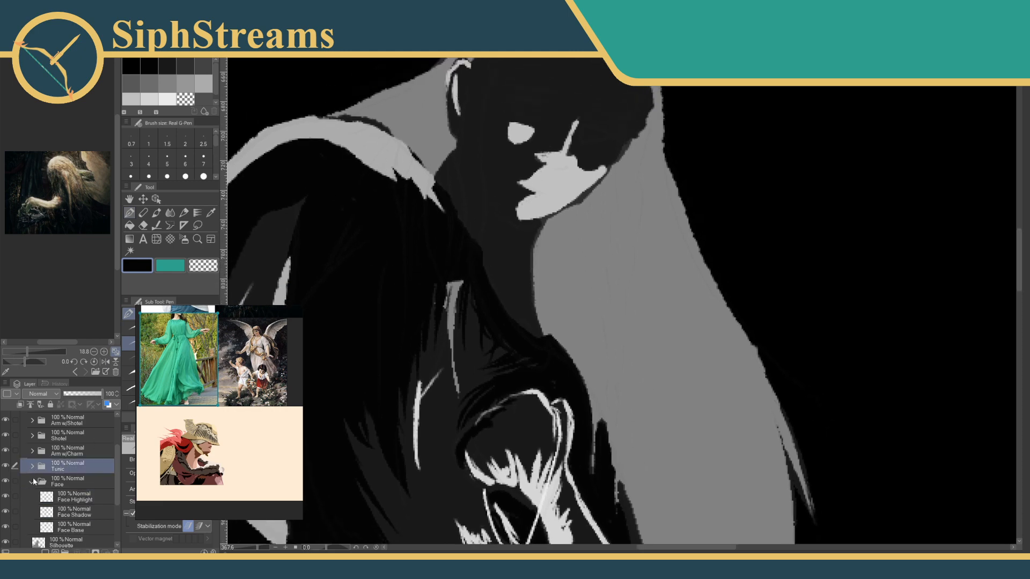
click(5, 481)
click(5, 481)
click(6, 466)
click(5, 466)
mouse_move(482, 260)
mouse_down()
mouse_move(520, 221)
mouse_move(474, 265)
mouse_up()
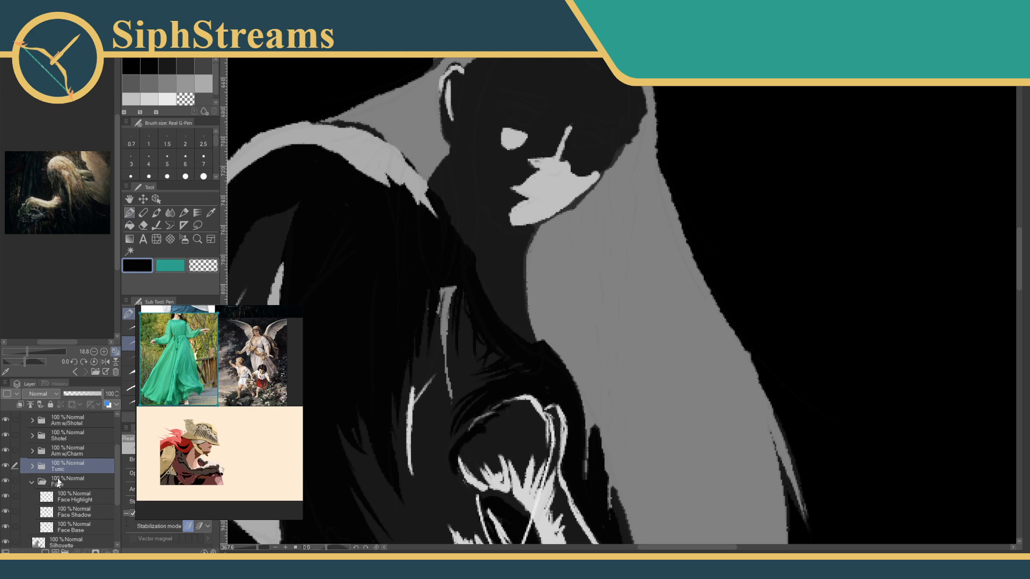
Select the Face Shadow layer and toggle its visibility to compare it with the face base around the head and neck.
click(59, 483)
click(67, 516)
drag(319, 317, 319, 444)
key(ctrl+plus)
click(5, 511)
click(5, 511)
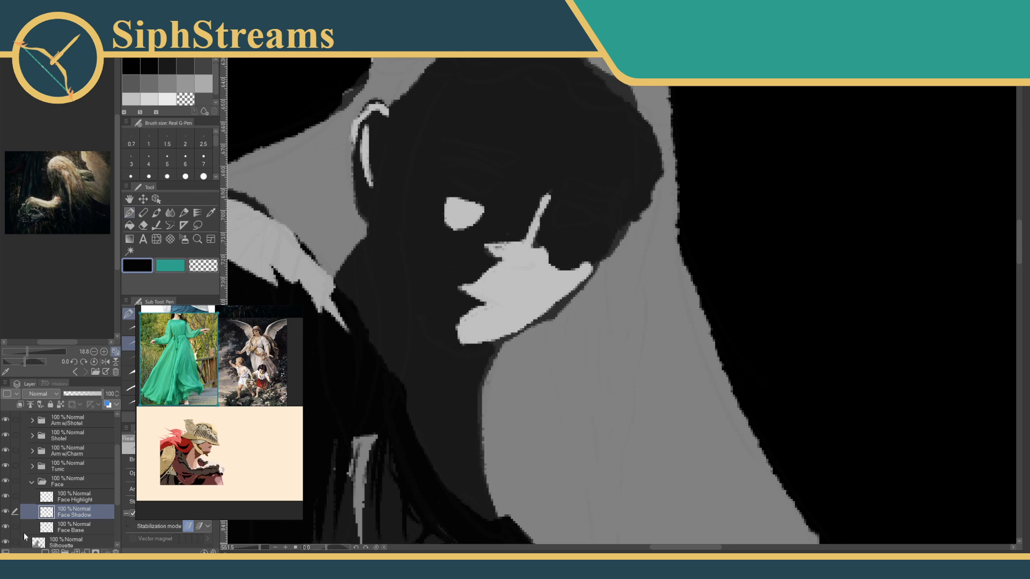
click(5, 512)
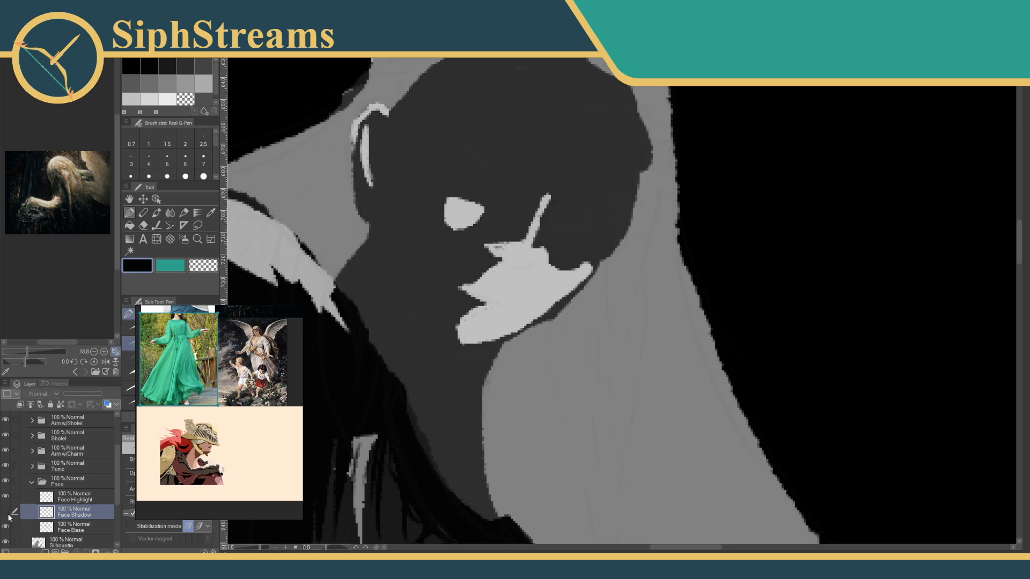
click(5, 511)
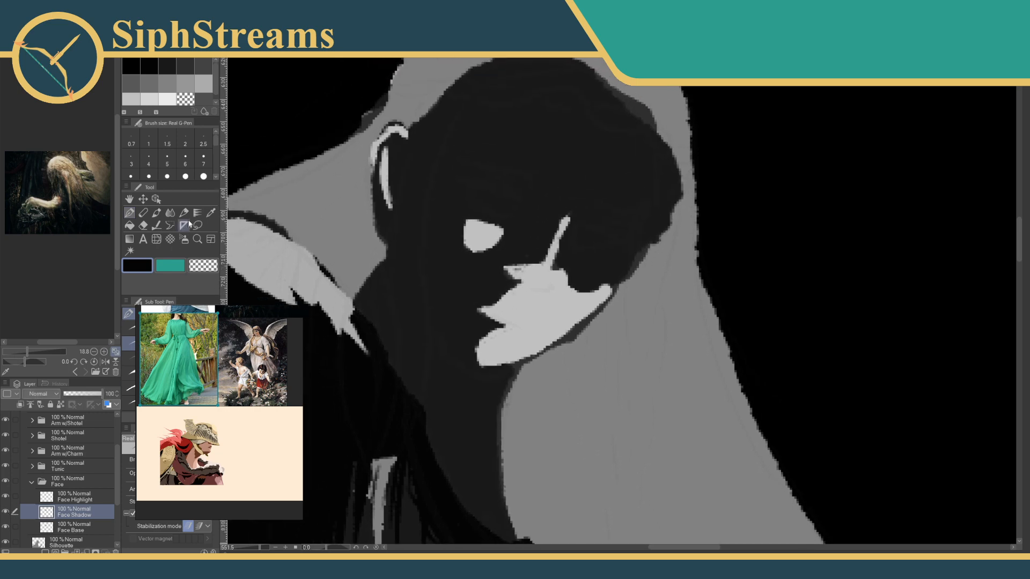
Sample the face's dark shadow value, hide the Face Shadow layer and make Face Base the active layer.
click(211, 213)
click(437, 214)
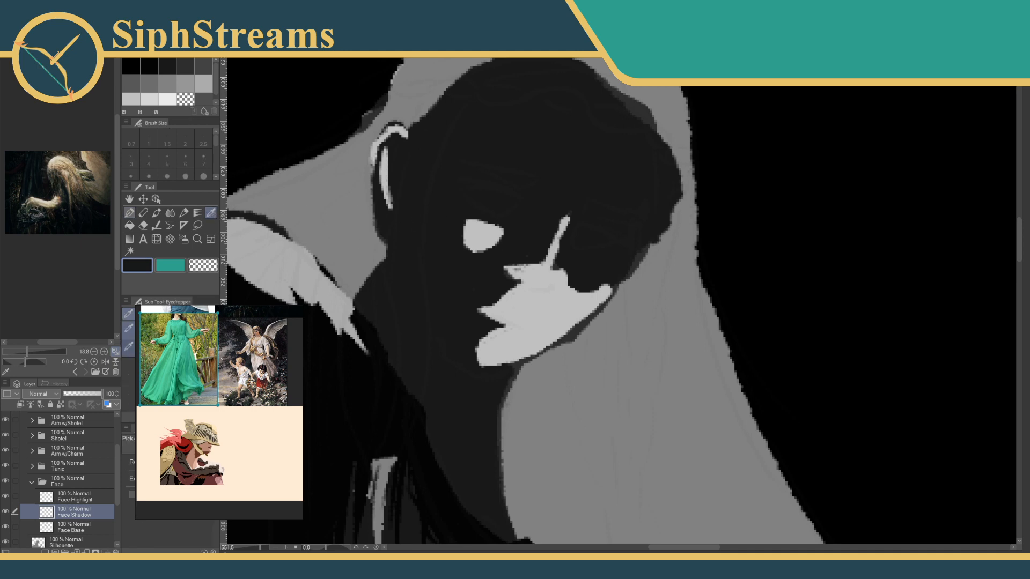
click(4, 512)
click(76, 528)
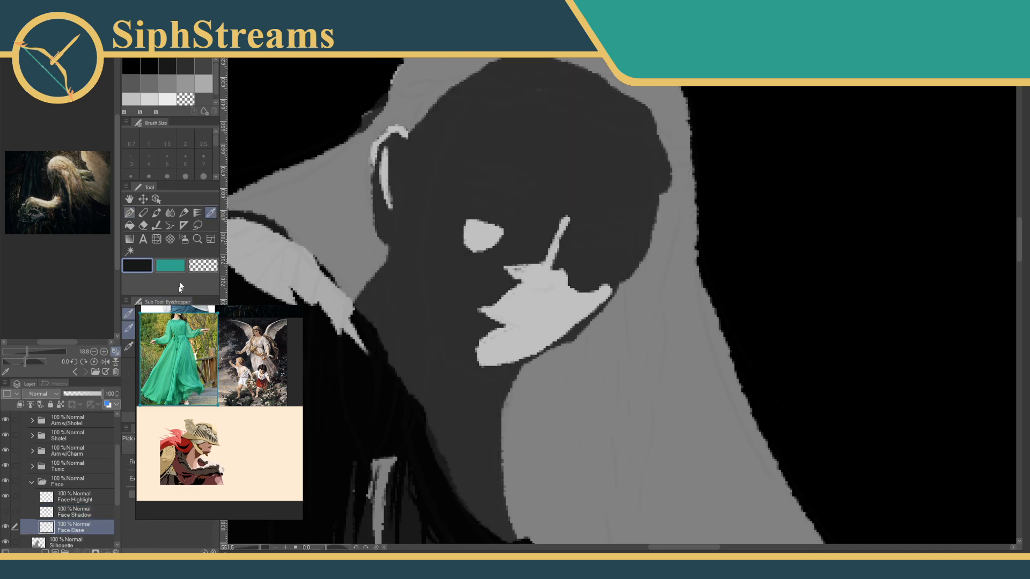
Hide the Final Sketch folder and fill the head and neck on the Face Base layer with the sampled dark value.
click(130, 225)
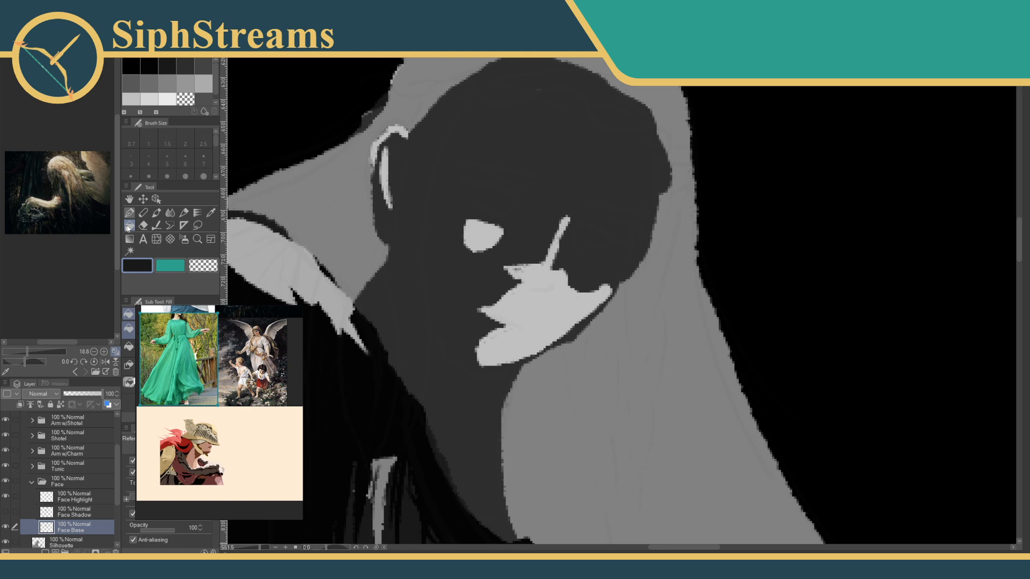
click(413, 291)
scroll(18, 431, up, 4)
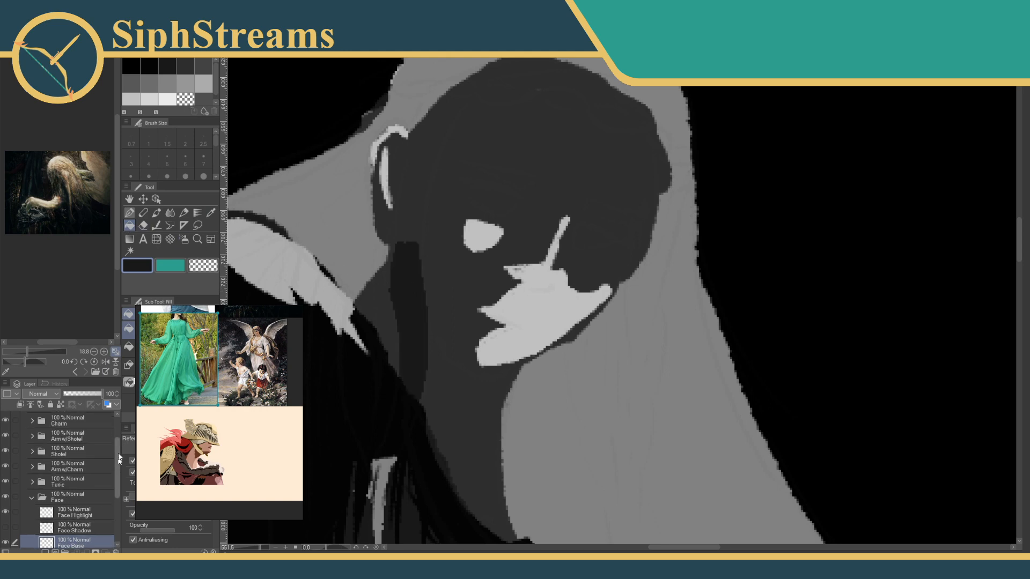
click(437, 295)
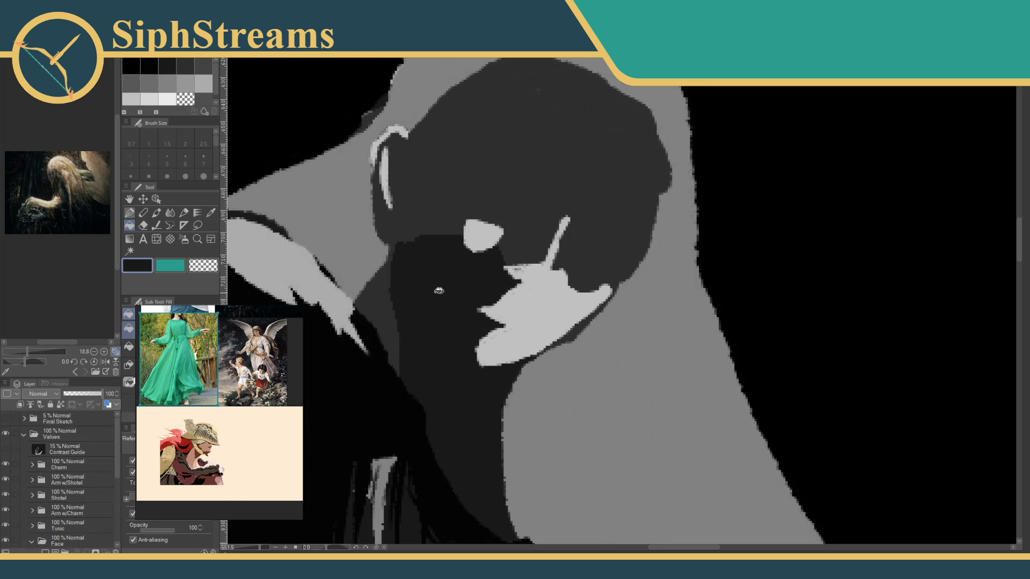
click(381, 297)
click(420, 207)
drag(463, 288, 392, 307)
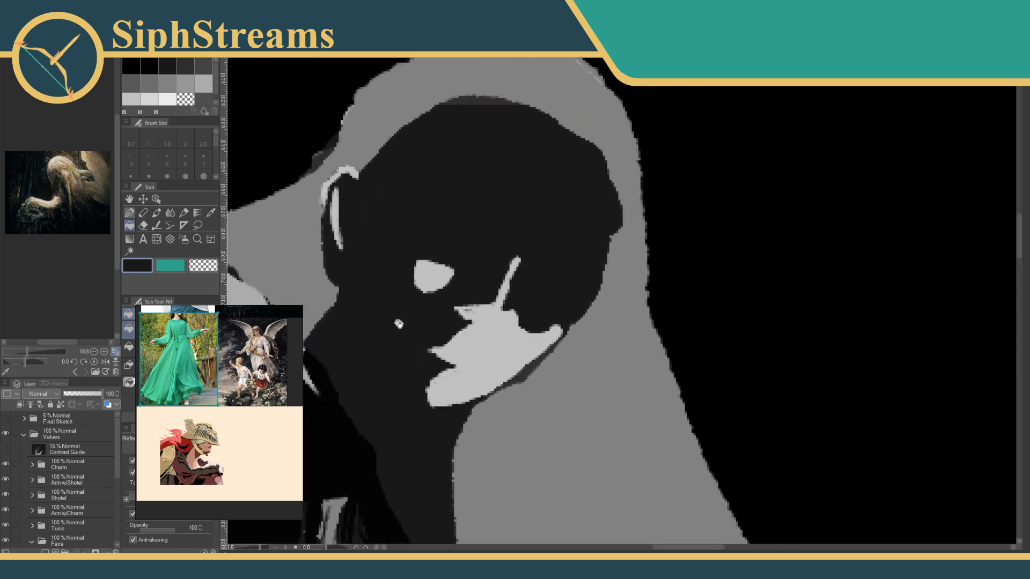
drag(464, 217, 485, 202)
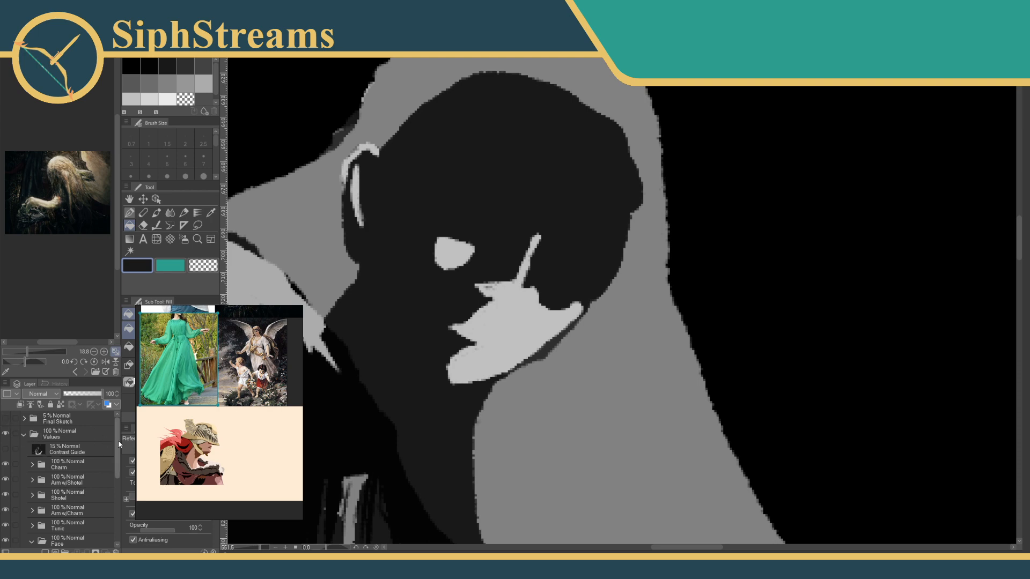
Toggle the Face Shadow layer to compare its outline with the refilled Face Base, leaving the layer shown.
drag(118, 440, 120, 487)
click(3, 471)
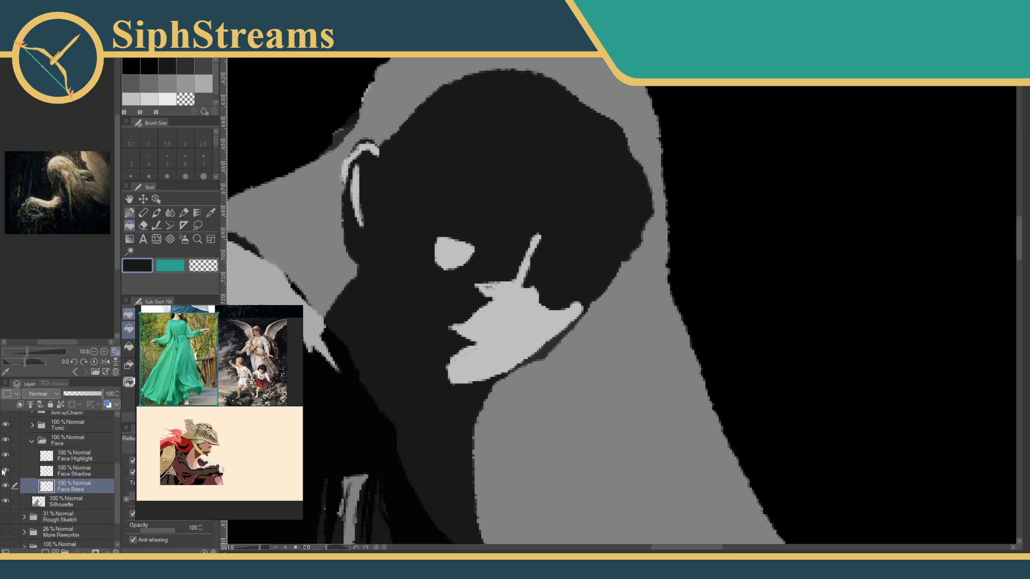
click(3, 471)
click(3, 471)
click(5, 471)
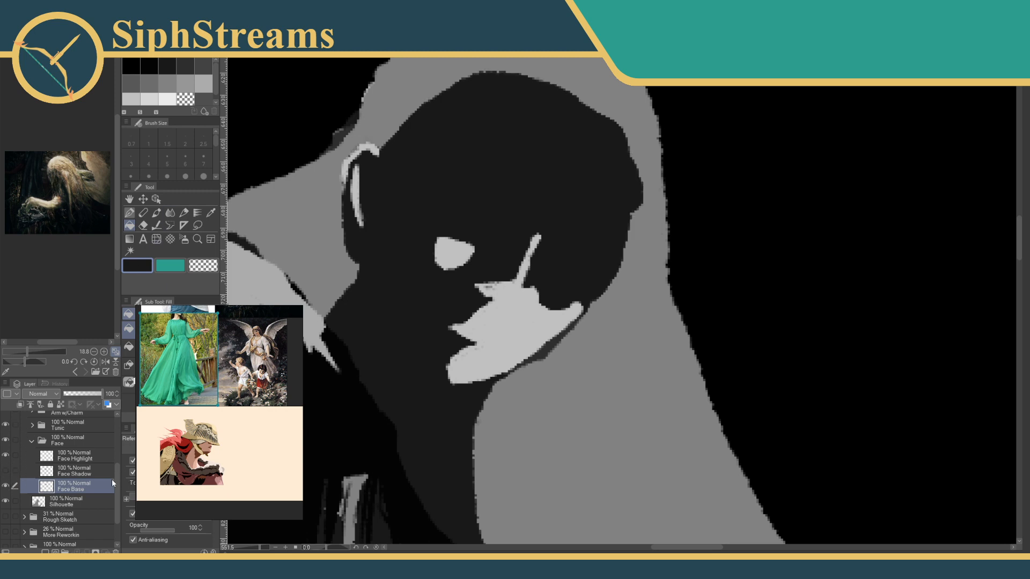
mouse_move(262, 547)
mouse_down()
mouse_move(241, 547)
mouse_move(263, 549)
mouse_up()
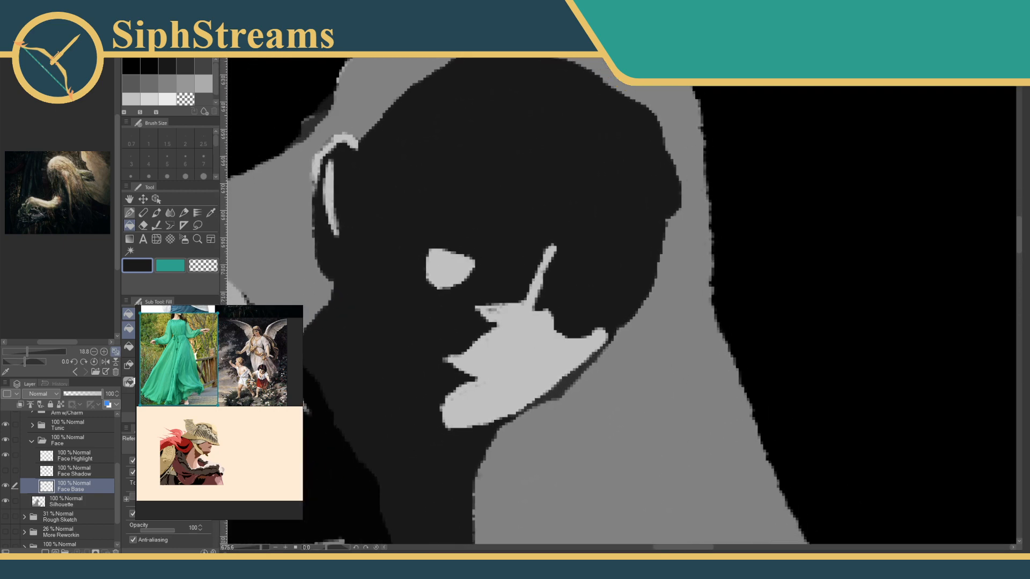
click(6, 470)
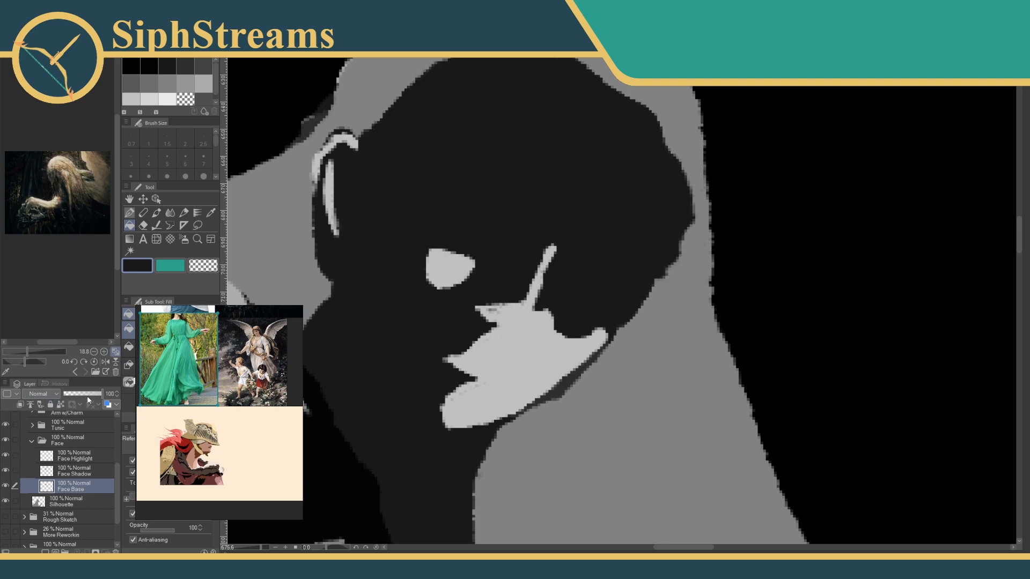
Lower the Face Base layer's opacity to 50% to check the head's edge against the hair, with the pen selected.
drag(85, 394, 83, 395)
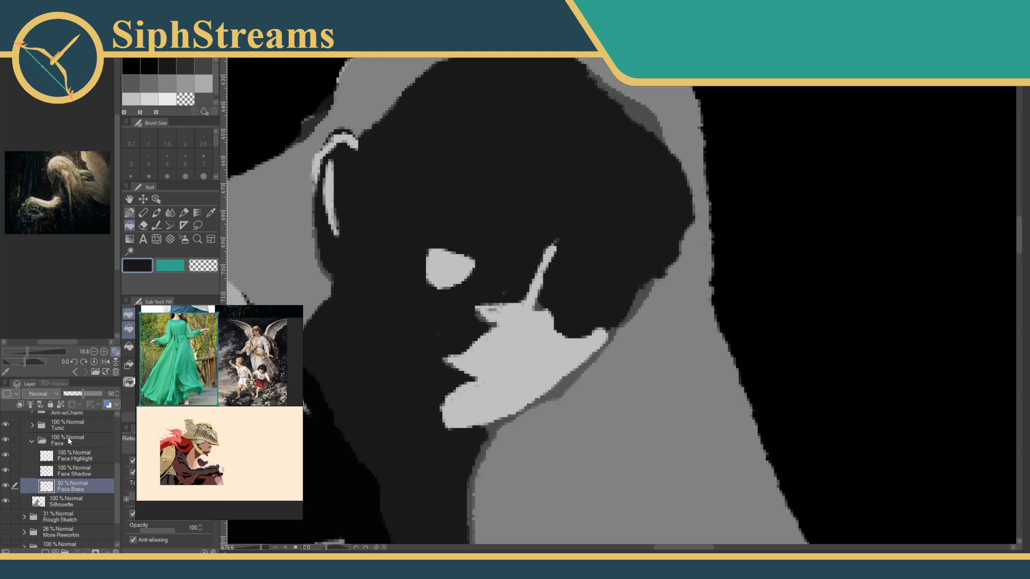
drag(520, 374, 458, 475)
click(129, 213)
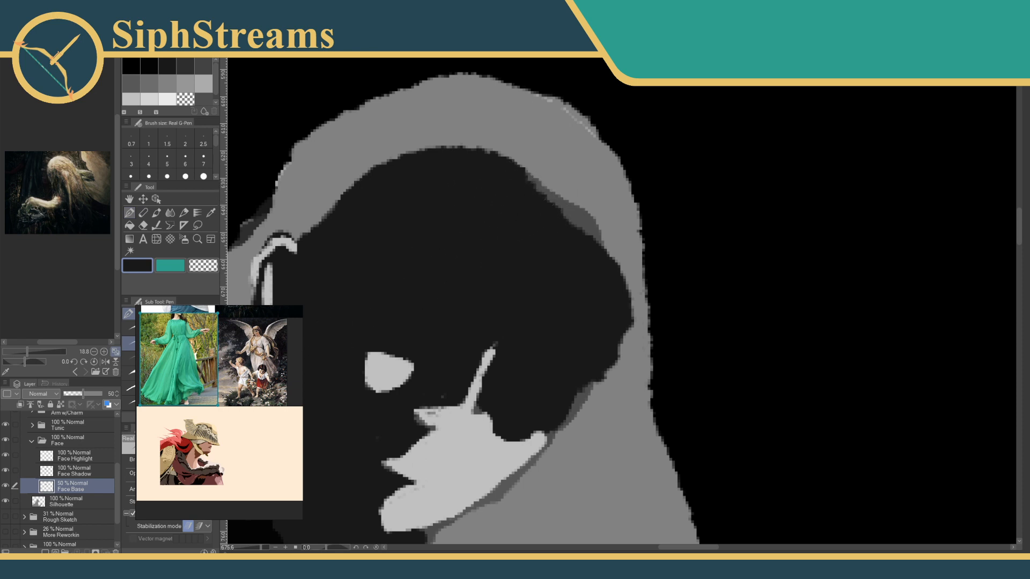
Restore the Face Base layer to 100% opacity and lower the Face Shadow layer's opacity to 17%.
click(78, 476)
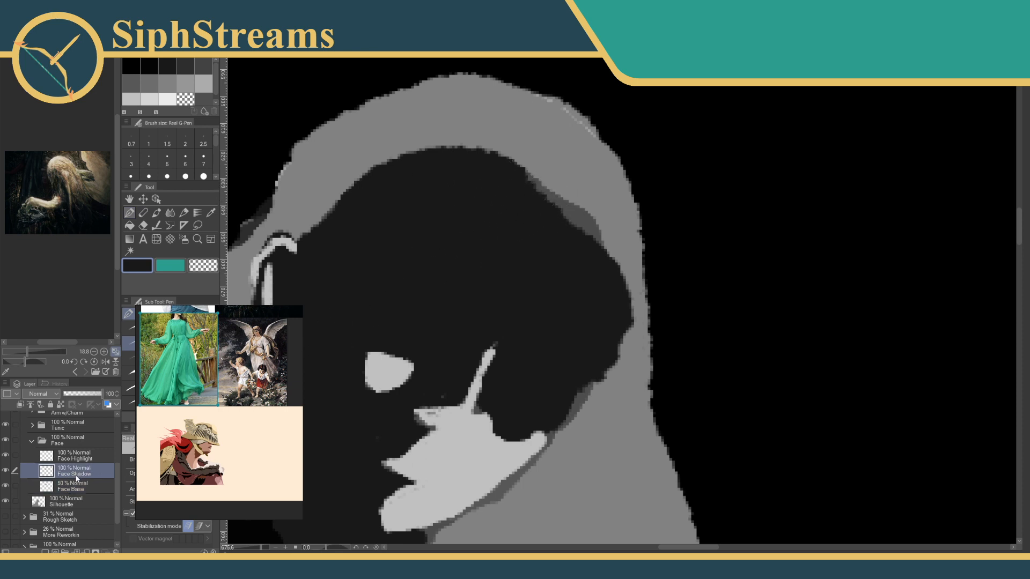
click(6, 471)
click(6, 472)
click(76, 487)
drag(93, 396, 70, 394)
click(76, 471)
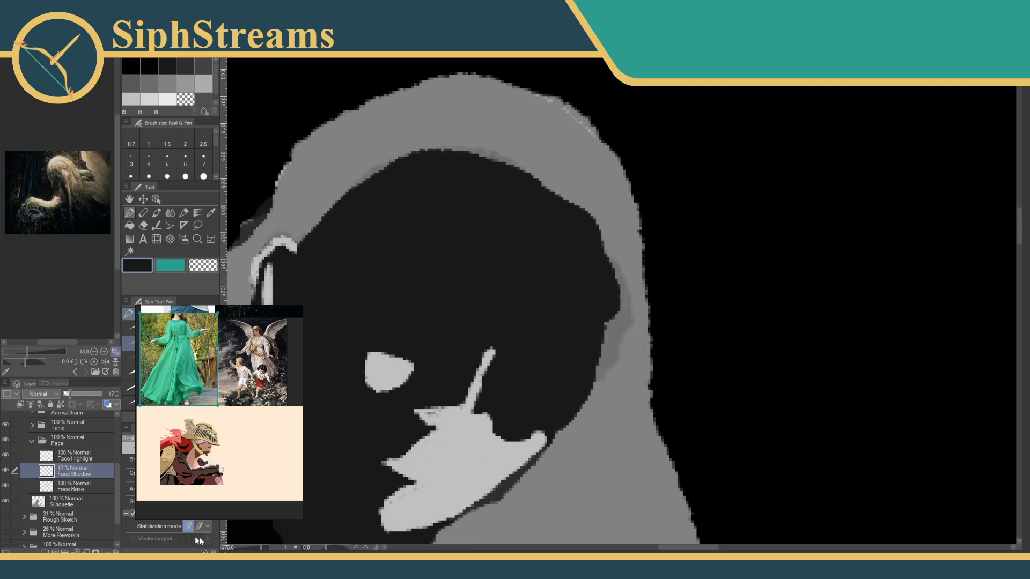
mouse_move(260, 551)
mouse_down()
mouse_move(241, 546)
mouse_move(263, 548)
mouse_up()
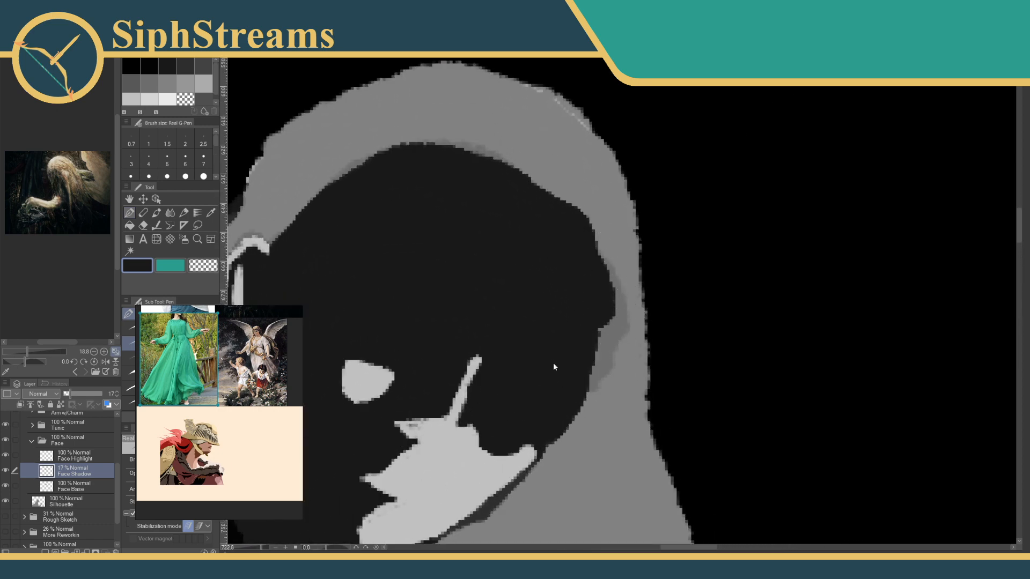
Extend the dark head shape outward along the temple toward the hair on the Face Base layer.
click(85, 488)
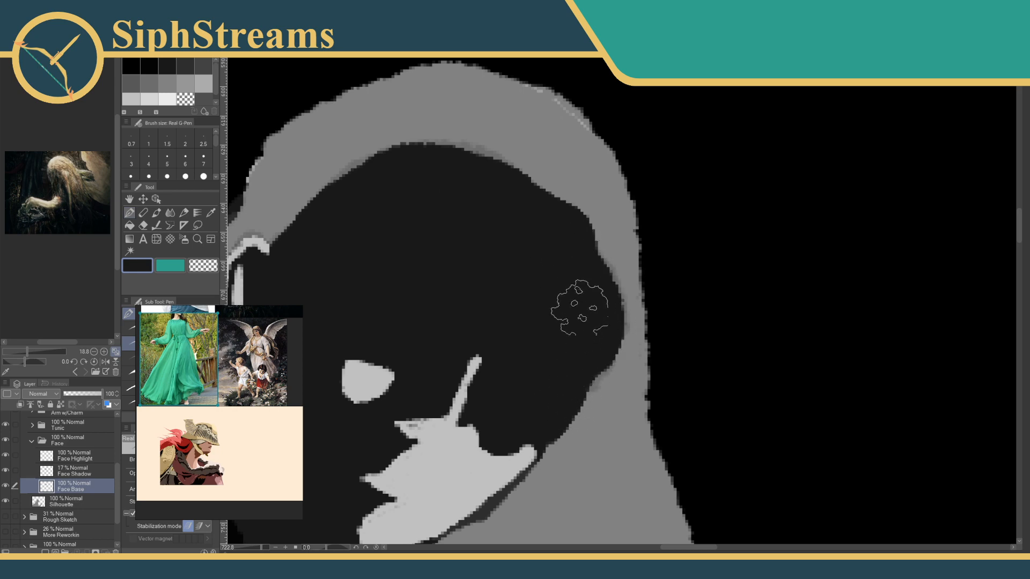
mouse_move(420, 296)
mouse_down()
mouse_move(472, 243)
mouse_move(515, 144)
mouse_up()
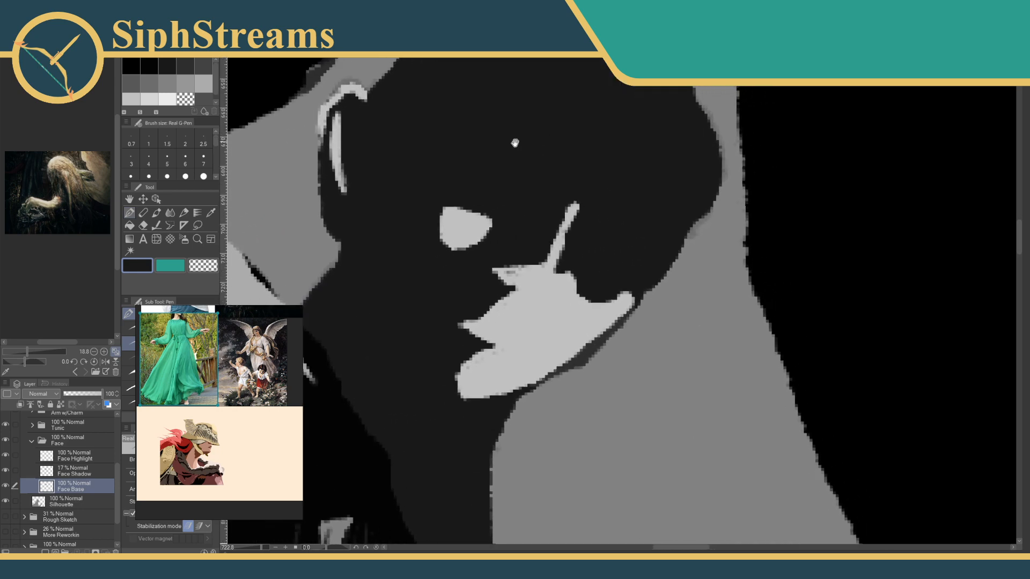
mouse_move(260, 547)
mouse_down()
mouse_move(242, 548)
mouse_move(263, 549)
mouse_up()
drag(521, 408, 460, 395)
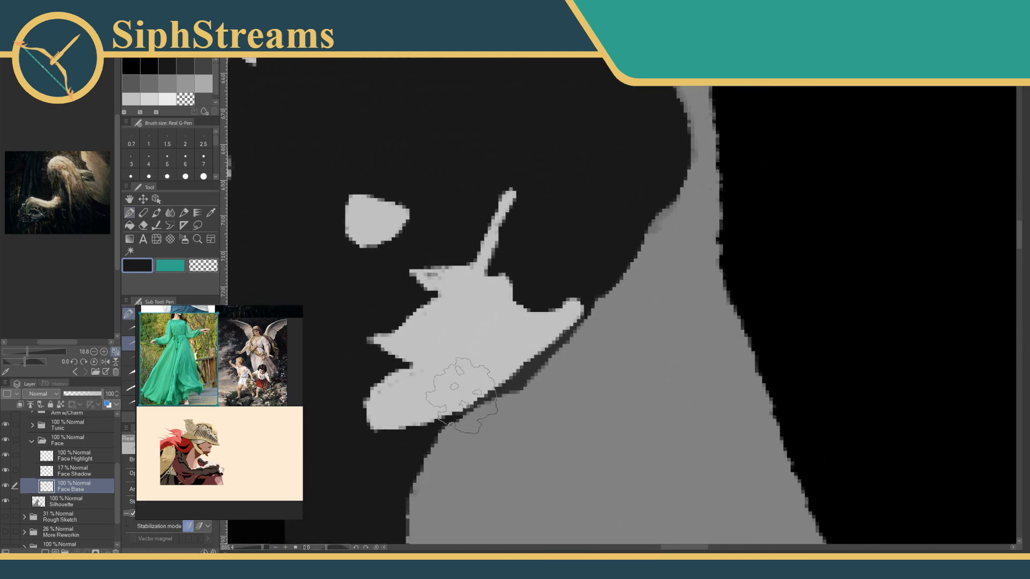
Toggle the Face Shadow and Face Base layers to compare their outlines around the head and jaw, leaving both shown.
click(5, 469)
click(4, 471)
click(5, 471)
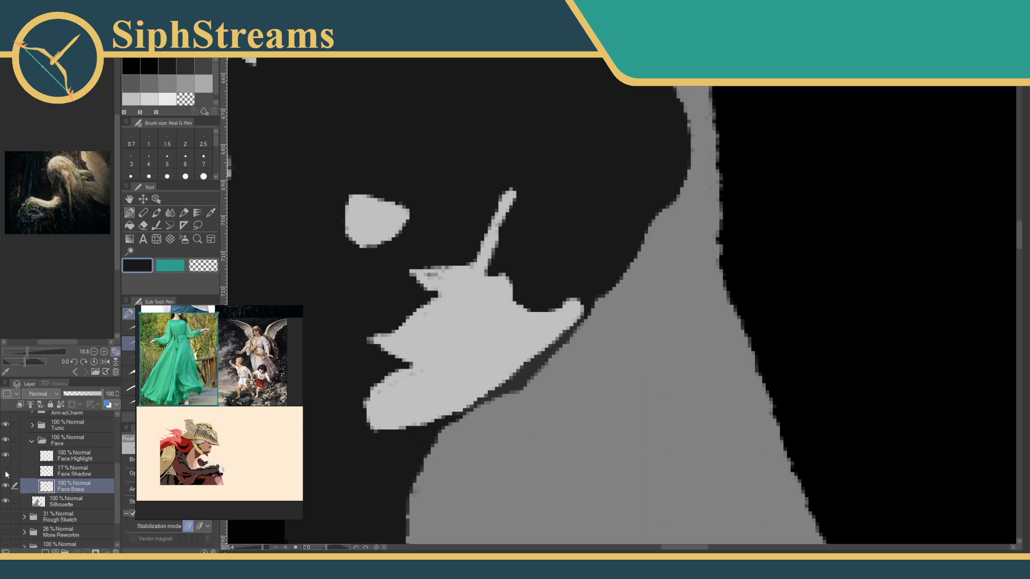
click(5, 471)
click(16, 472)
click(5, 487)
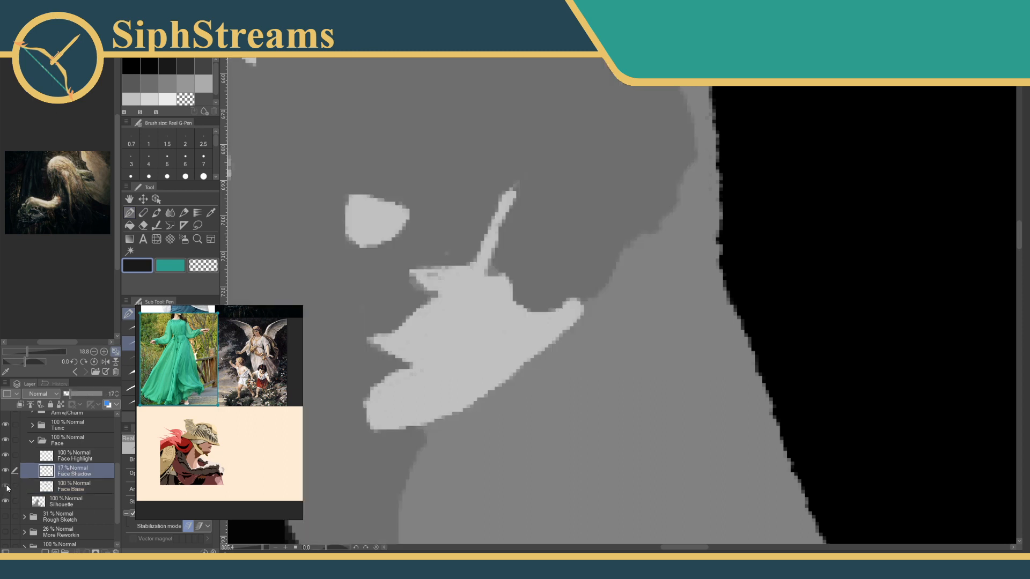
click(6, 487)
drag(291, 388, 342, 470)
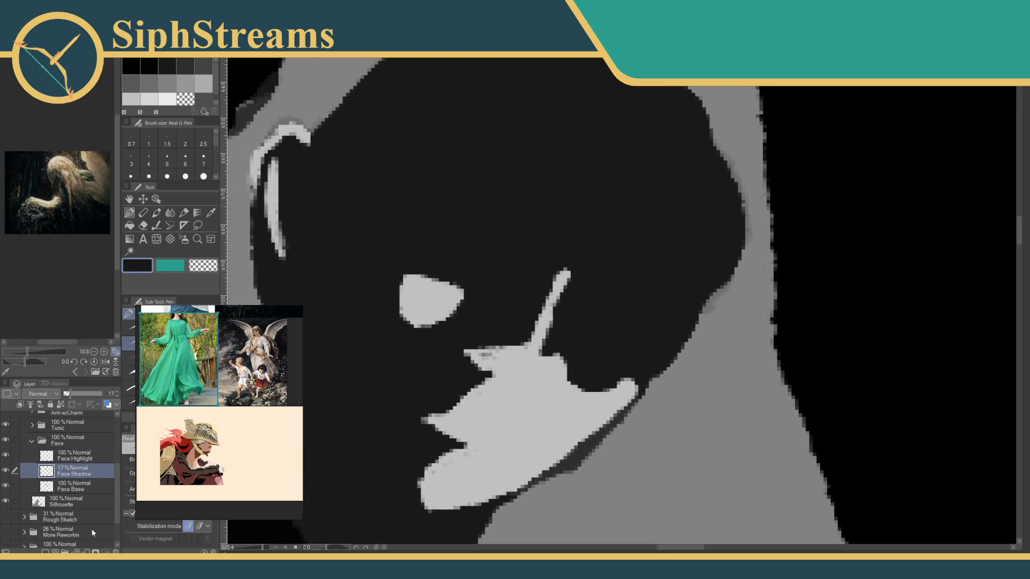
Hide the Face Shadow layer and trim the Face Base's edge along the temple and under the jaw with the transparent colour.
click(5, 470)
drag(420, 338, 348, 397)
click(204, 265)
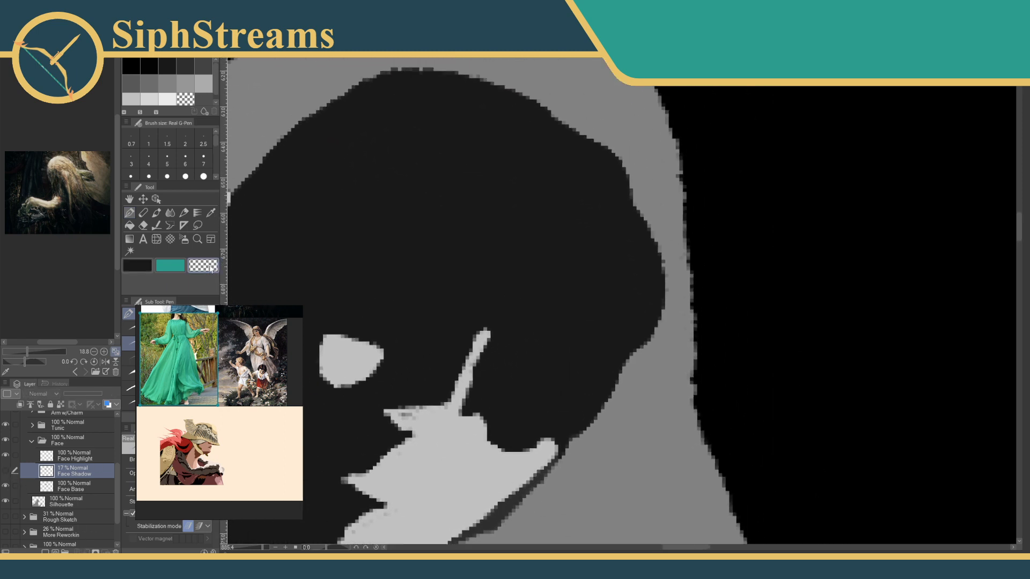
click(87, 487)
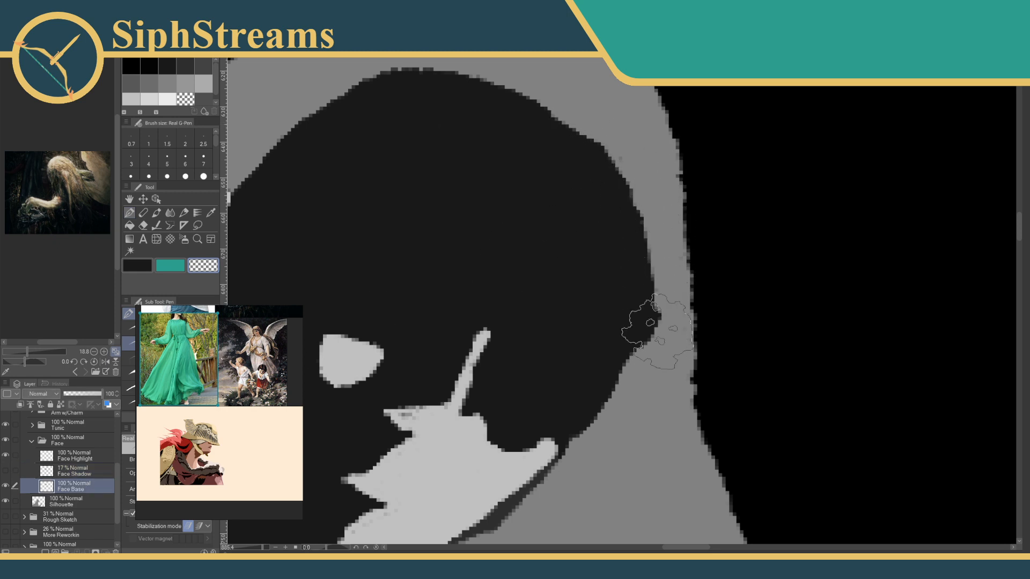
scroll(655, 332, down, 5)
scroll(655, 332, left, 2)
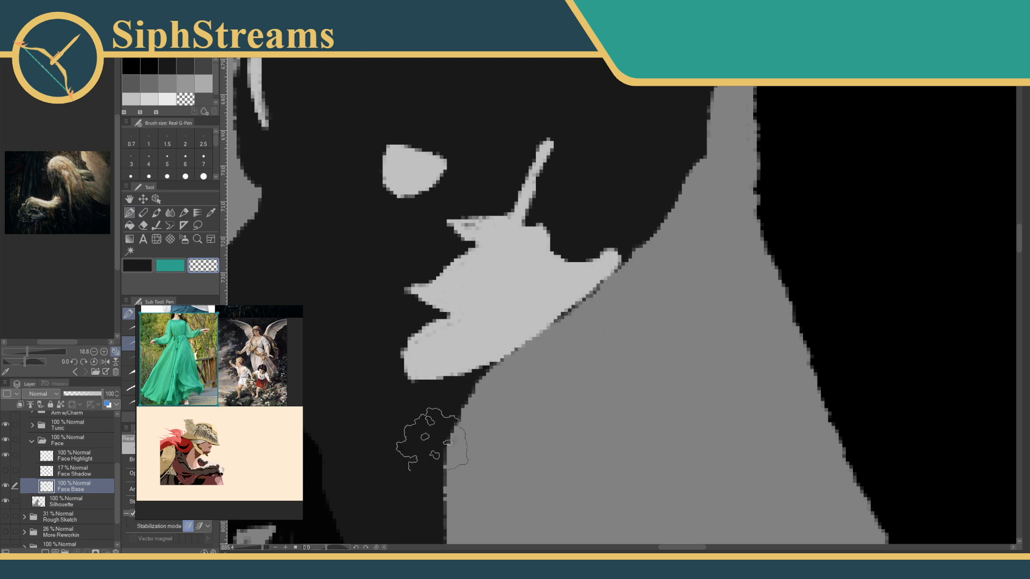
mouse_move(262, 547)
mouse_down()
mouse_move(240, 547)
mouse_move(263, 547)
mouse_up()
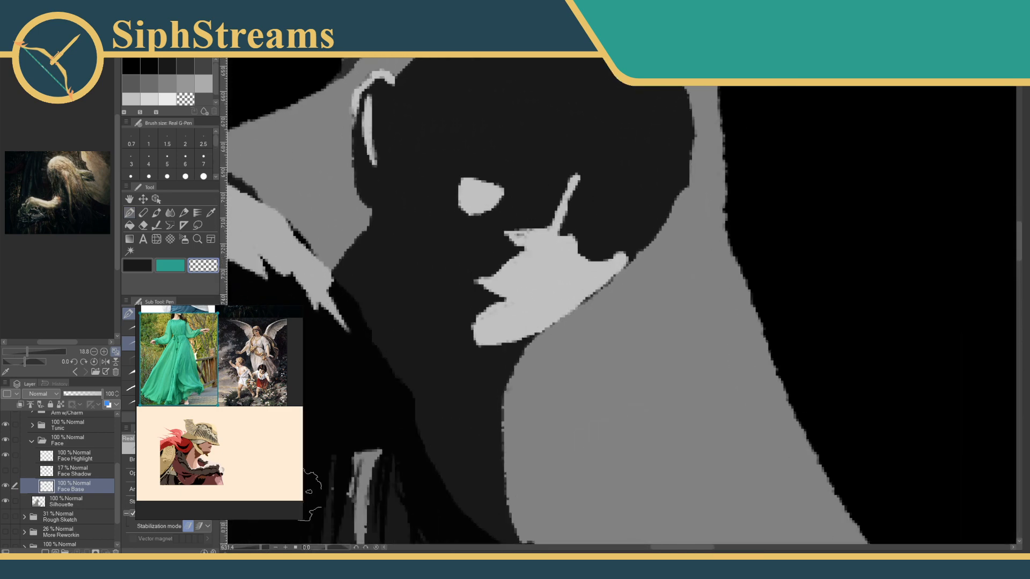
drag(356, 429, 373, 531)
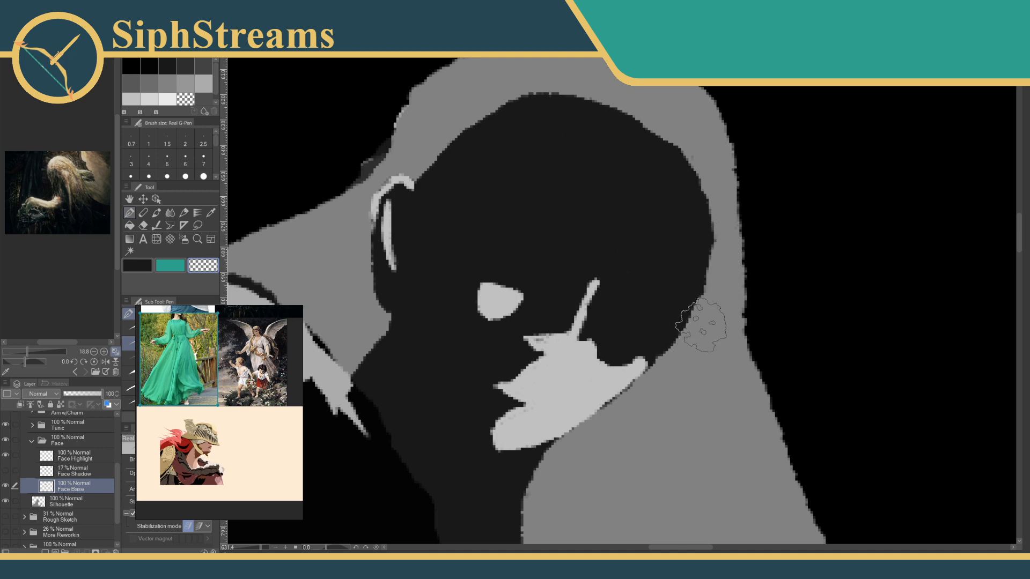
Show the Face Shadow layer, lower the Face Base layer's opacity to 17%, and raise the Face Shadow layer's opacity to 100%.
click(11, 472)
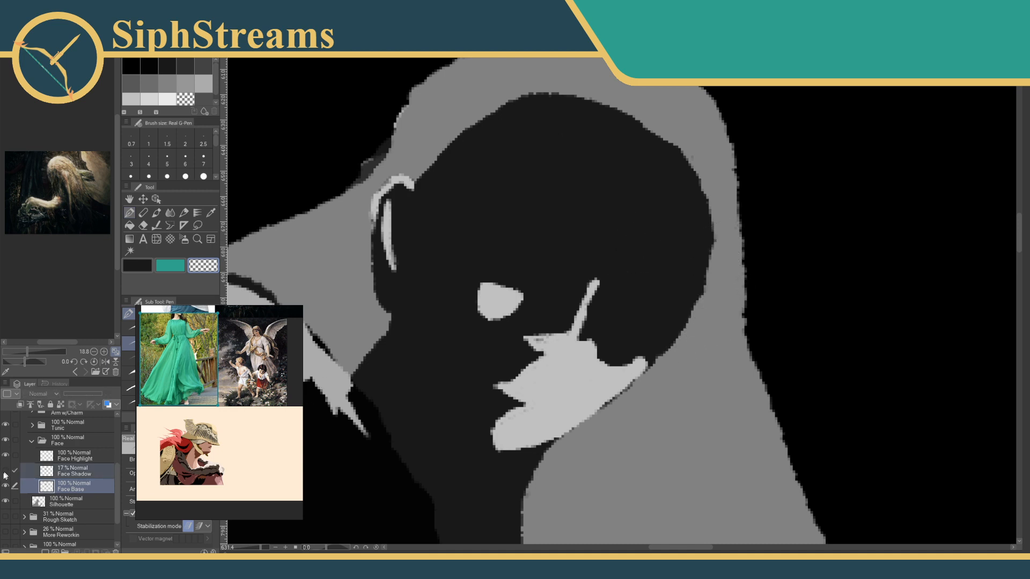
click(5, 471)
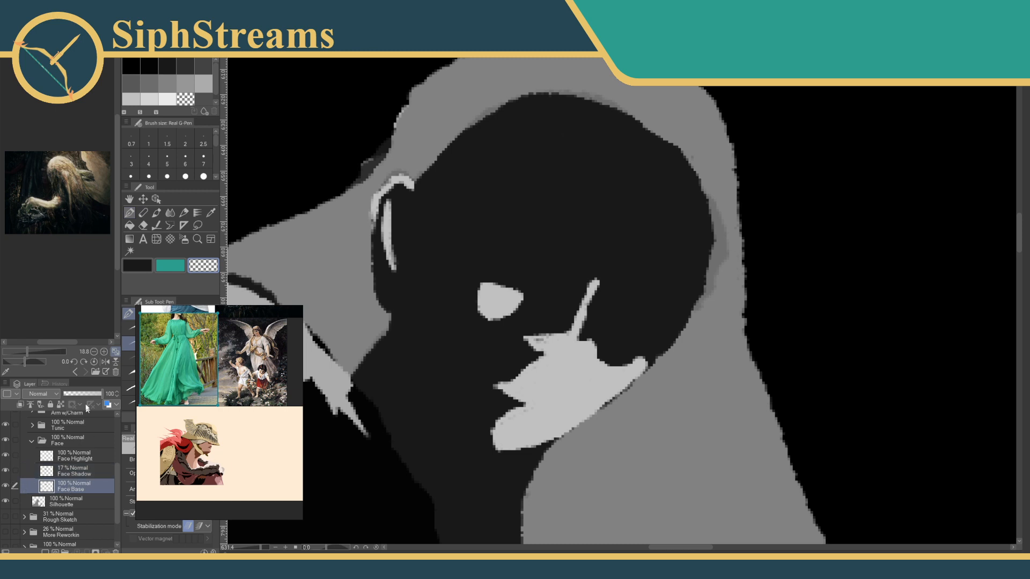
click(71, 395)
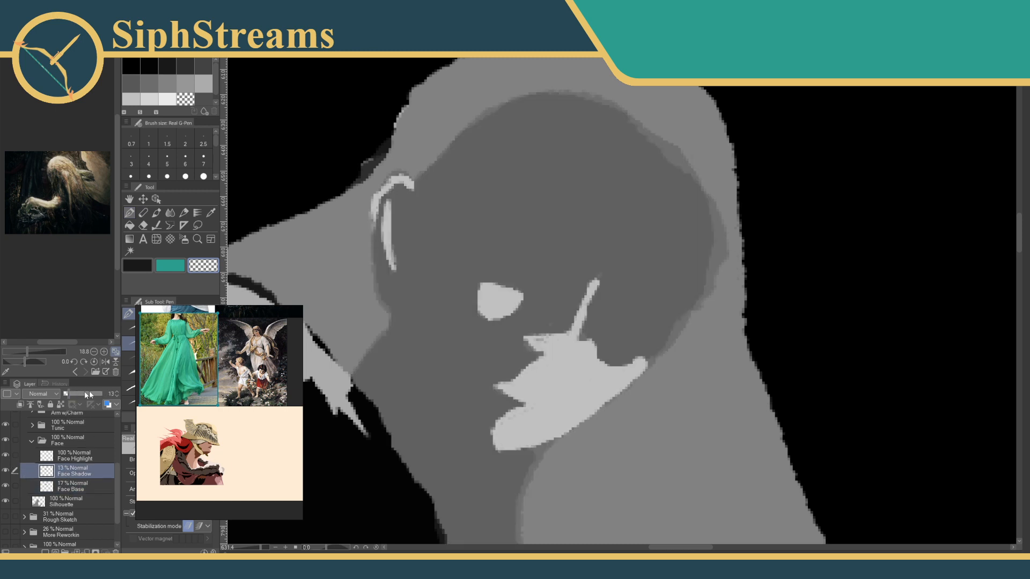
drag(86, 392, 129, 386)
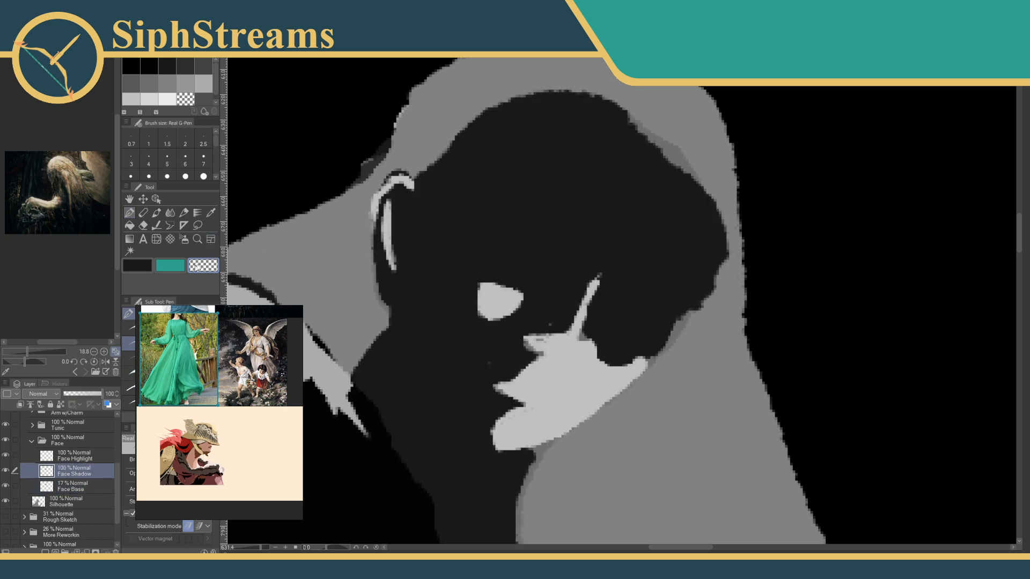
Erase the old dark fill from the head and neck on the Face Shadow layer with the transparent colour.
mouse_move(472, 124)
mouse_down()
mouse_move(584, 97)
mouse_move(622, 112)
mouse_move(391, 193)
mouse_move(606, 137)
mouse_move(666, 161)
mouse_move(418, 290)
mouse_move(361, 288)
mouse_move(571, 279)
mouse_move(386, 333)
mouse_move(683, 280)
mouse_move(419, 467)
mouse_move(489, 362)
mouse_up()
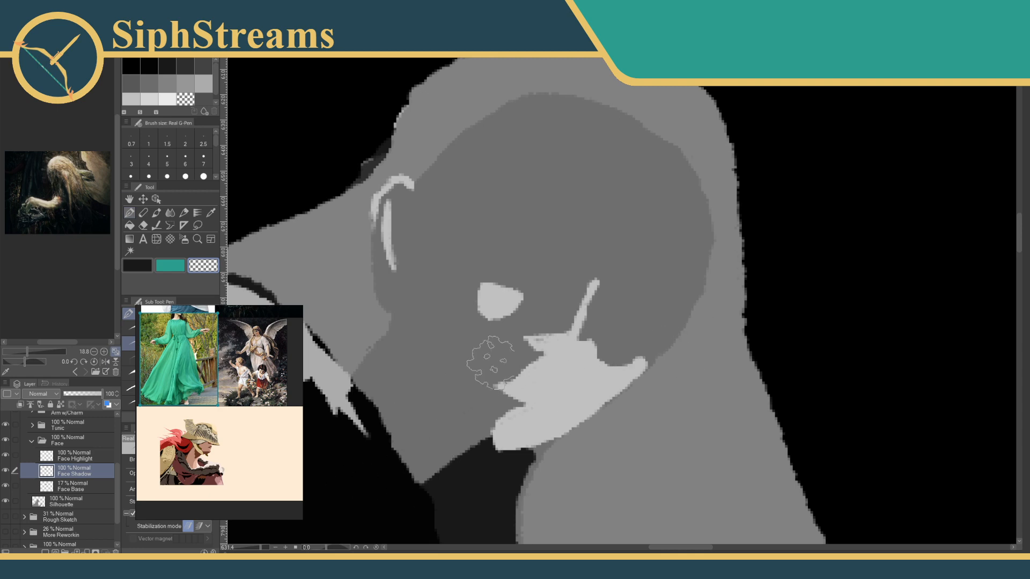
drag(488, 402, 470, 290)
mouse_move(585, 279)
mouse_down()
mouse_move(419, 354)
mouse_move(430, 396)
mouse_move(502, 352)
mouse_move(481, 414)
mouse_move(448, 417)
mouse_move(482, 421)
mouse_up()
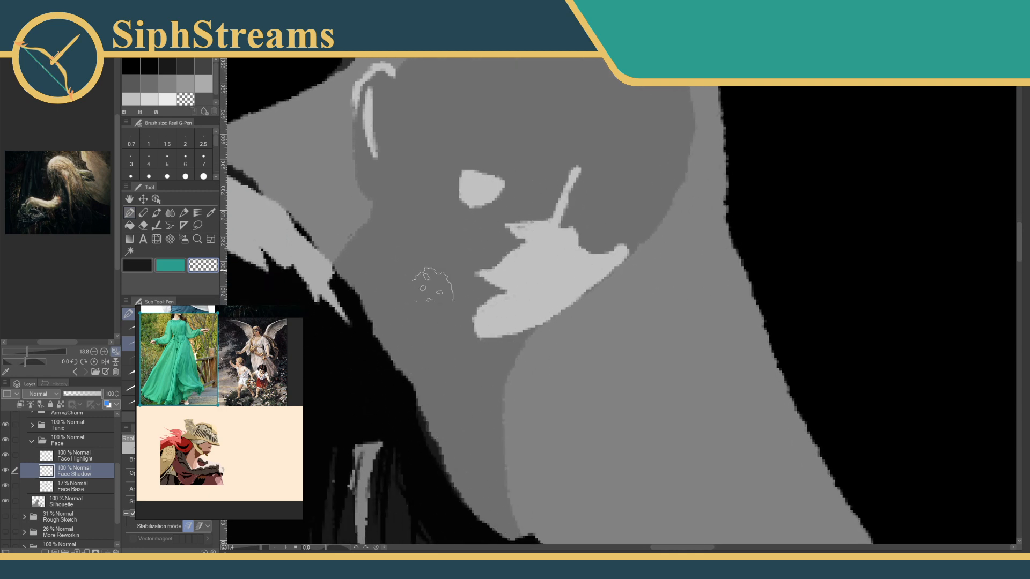
mouse_move(480, 258)
mouse_down()
mouse_move(582, 359)
mouse_move(534, 409)
mouse_up()
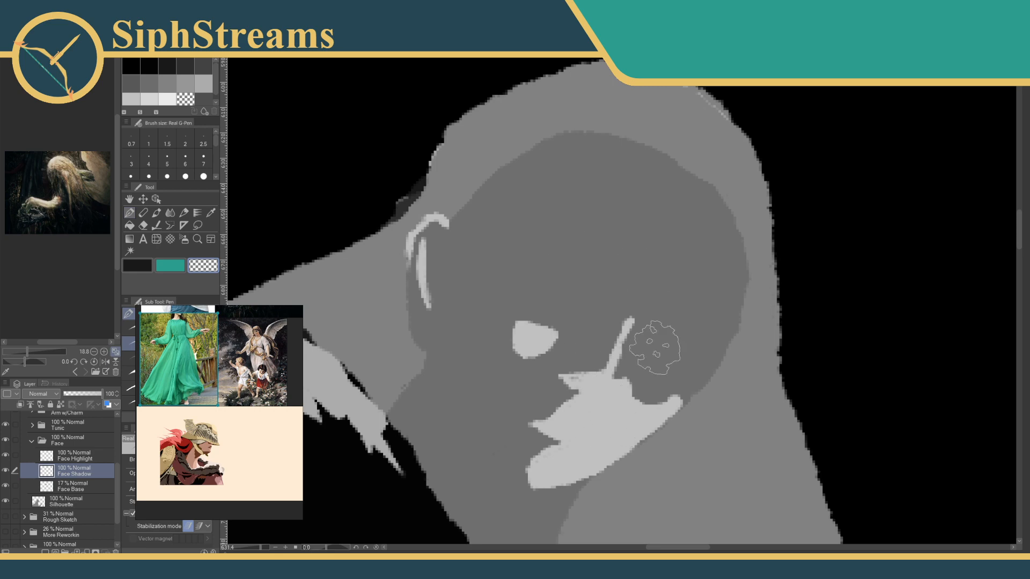
mouse_move(262, 551)
mouse_down()
mouse_move(239, 551)
mouse_move(258, 551)
mouse_up()
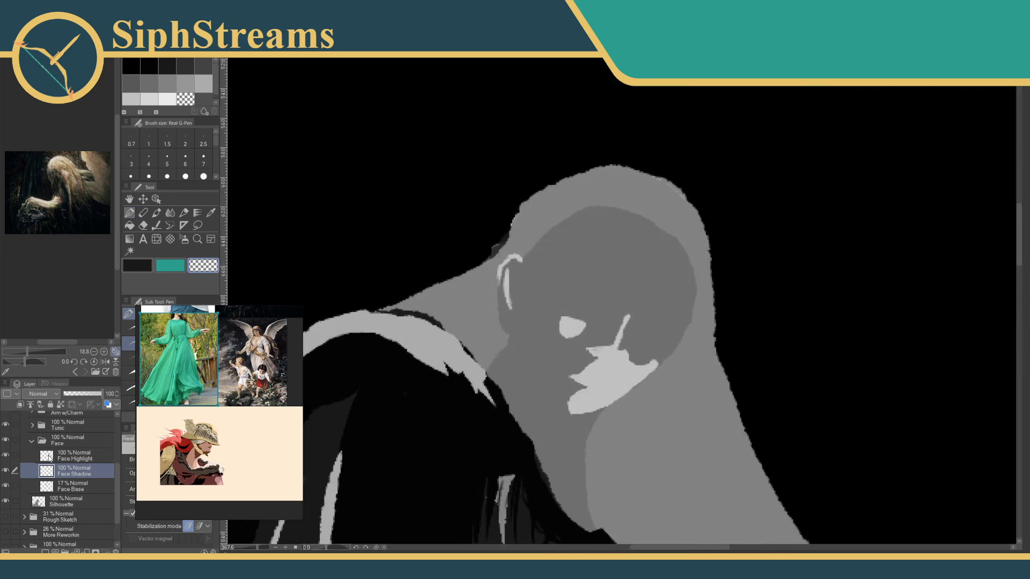
Restore the Face Base layer to 100% opacity and sample black for the pen, with the Face Shadow layer selected.
click(59, 486)
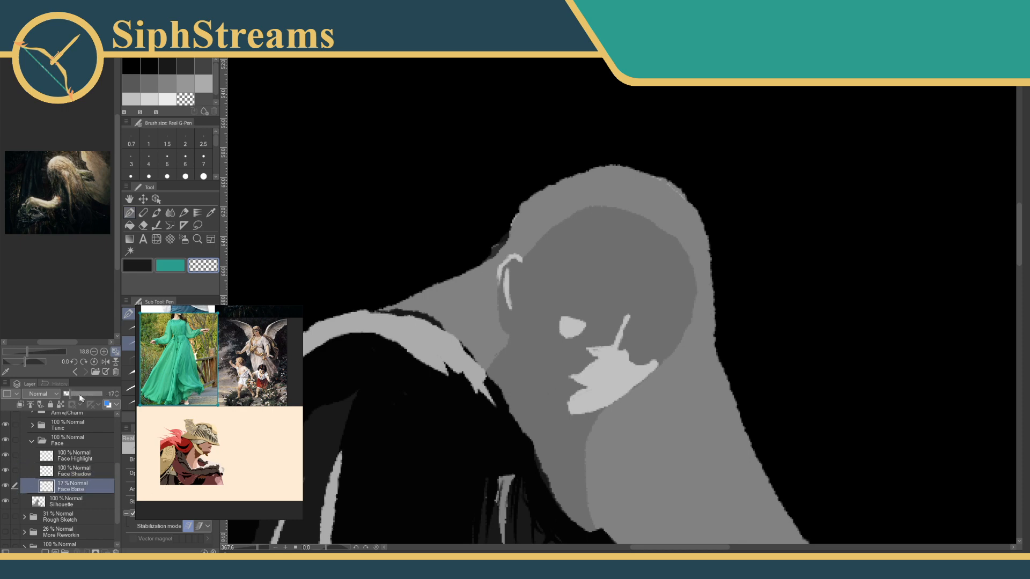
drag(74, 396, 125, 399)
click(86, 472)
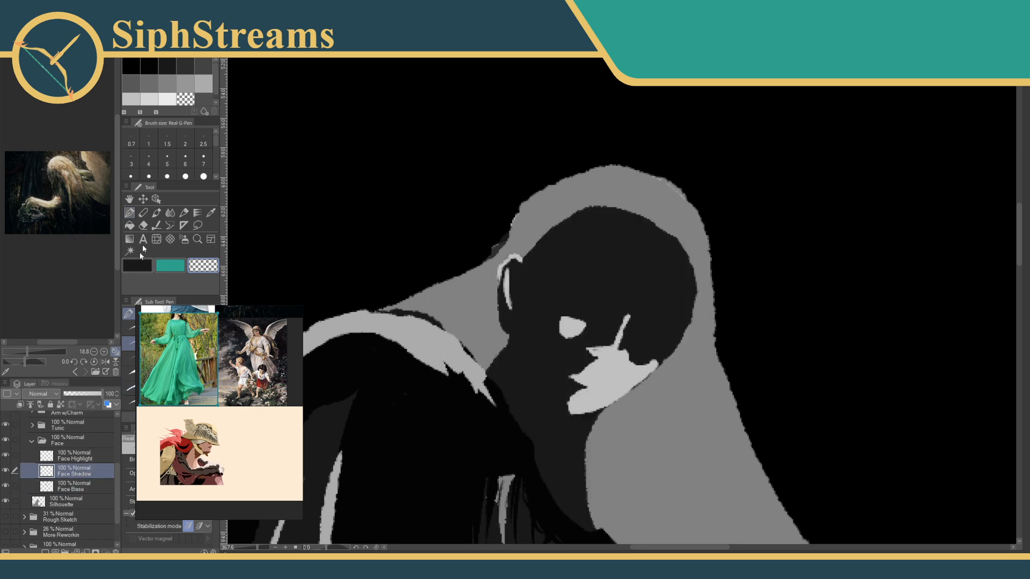
click(210, 213)
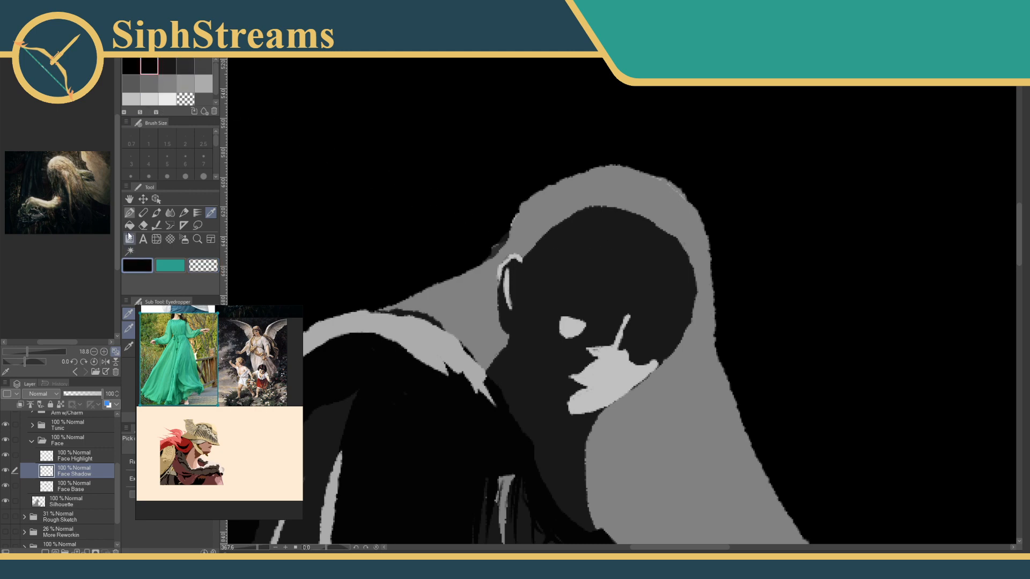
click(129, 213)
drag(260, 548, 266, 548)
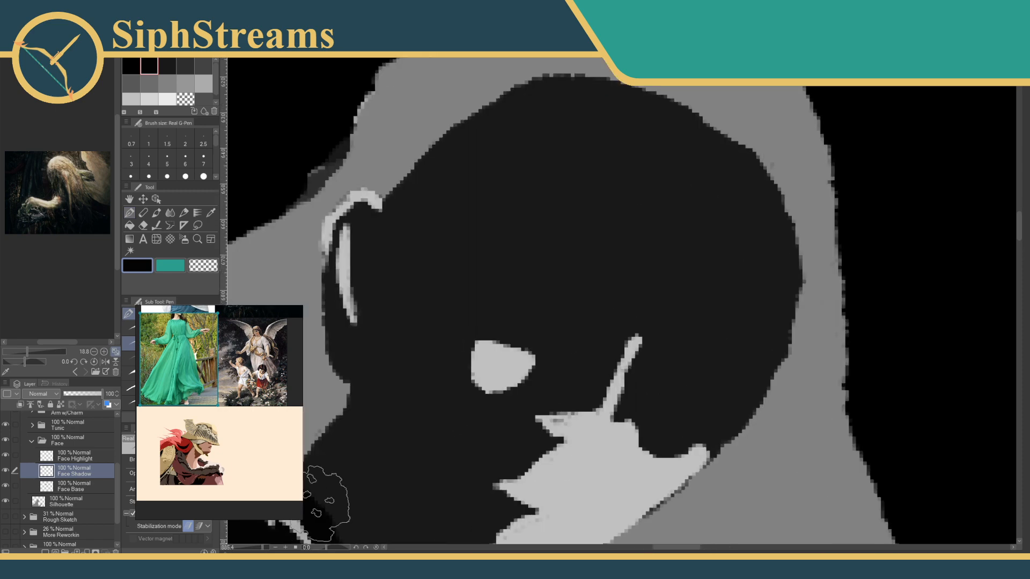
drag(328, 498, 353, 370)
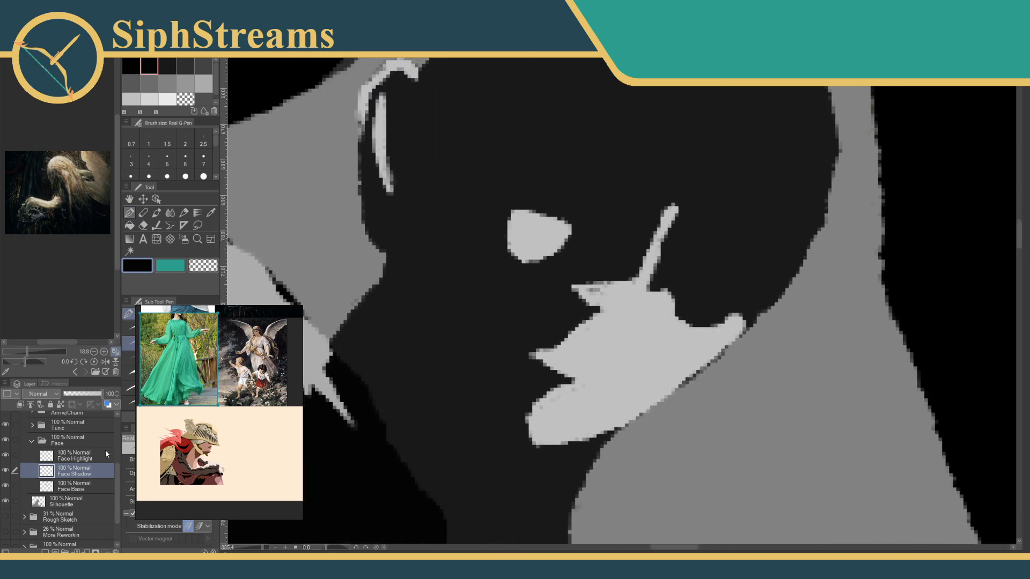
Show the Final Sketch folder at 5% opacity and check its faint lines against the face and hair.
scroll(117, 471, up, 5)
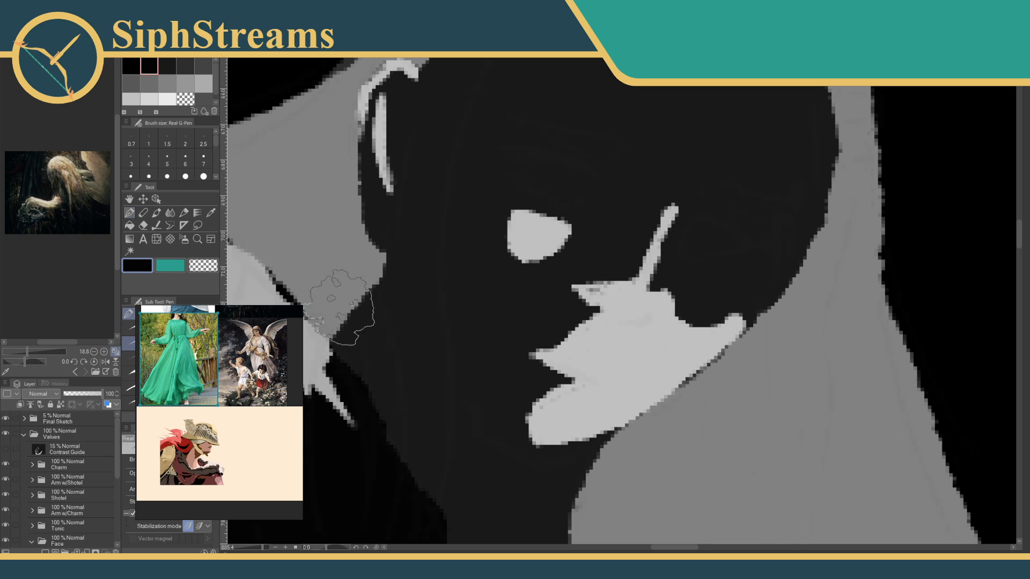
drag(340, 307, 296, 443)
drag(443, 329, 383, 327)
drag(261, 548, 249, 548)
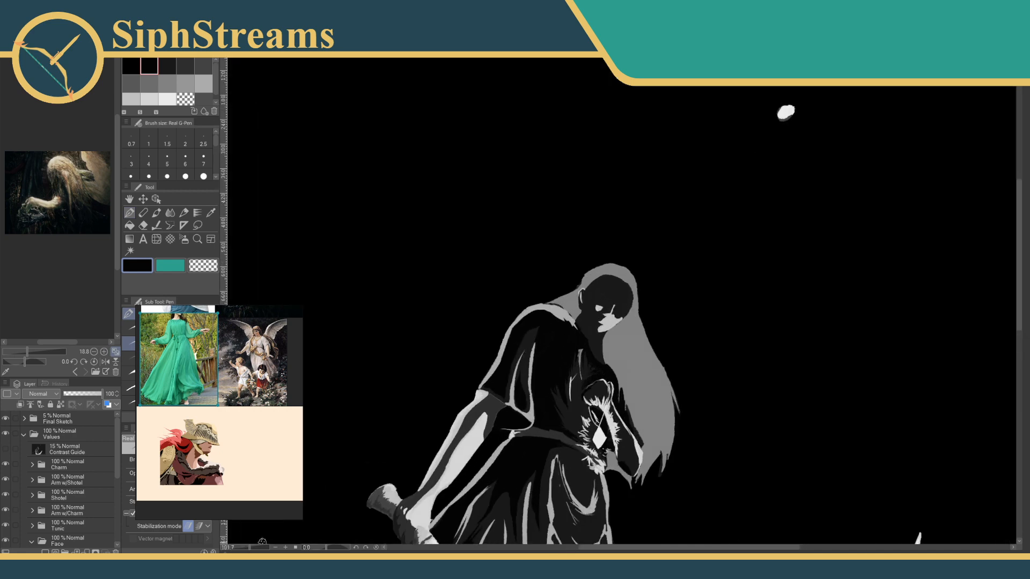
drag(518, 363, 533, 364)
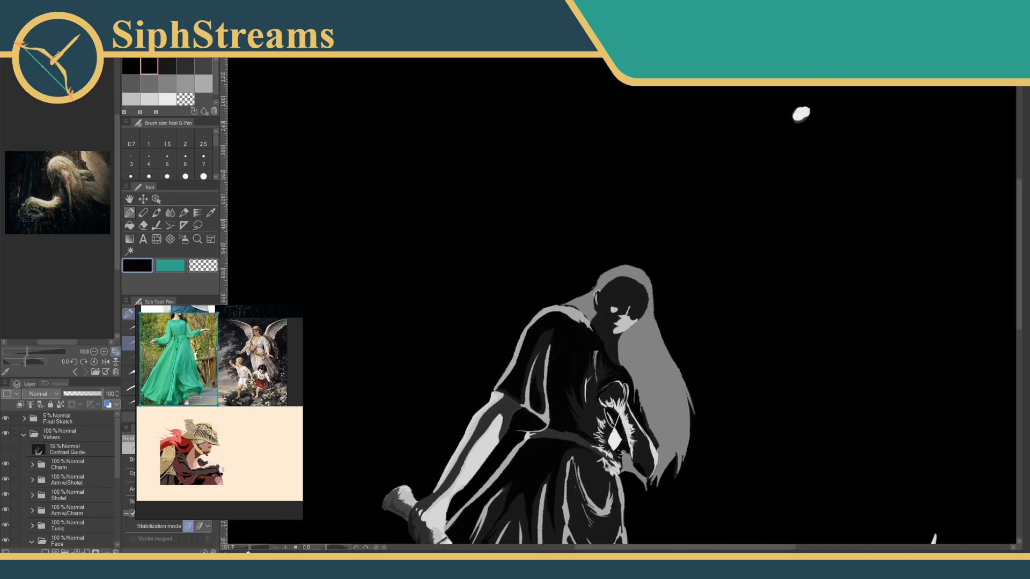
drag(250, 548, 260, 548)
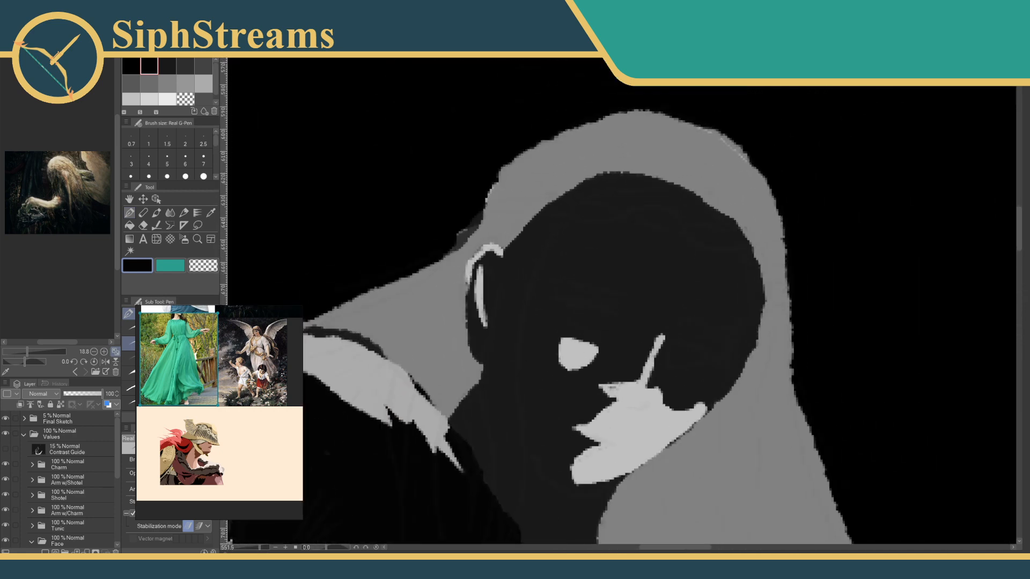
mouse_move(550, 320)
mouse_down()
mouse_move(536, 303)
mouse_move(497, 309)
mouse_move(503, 268)
mouse_up()
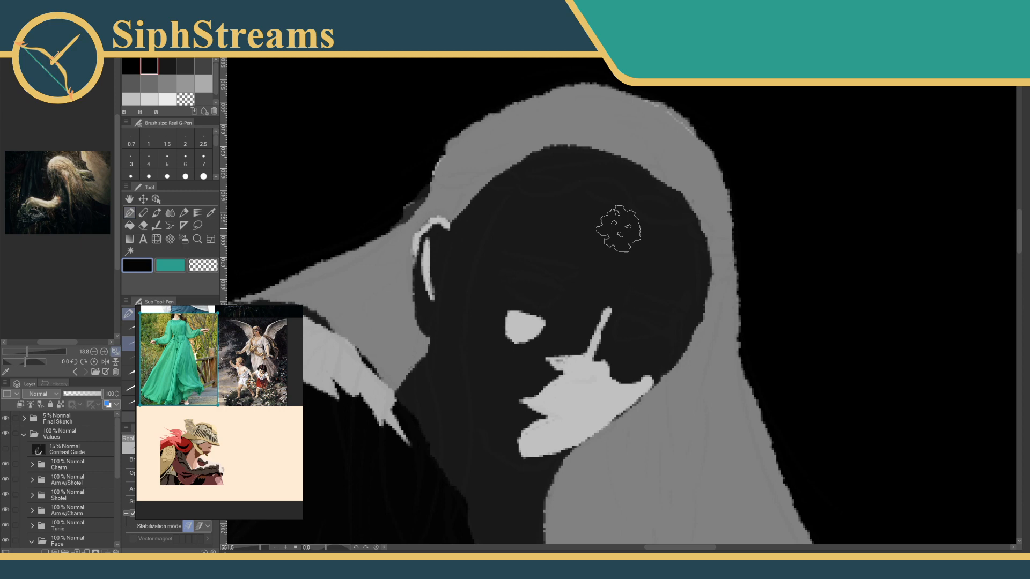
mouse_move(509, 285)
mouse_down()
mouse_move(506, 263)
mouse_move(502, 275)
mouse_up()
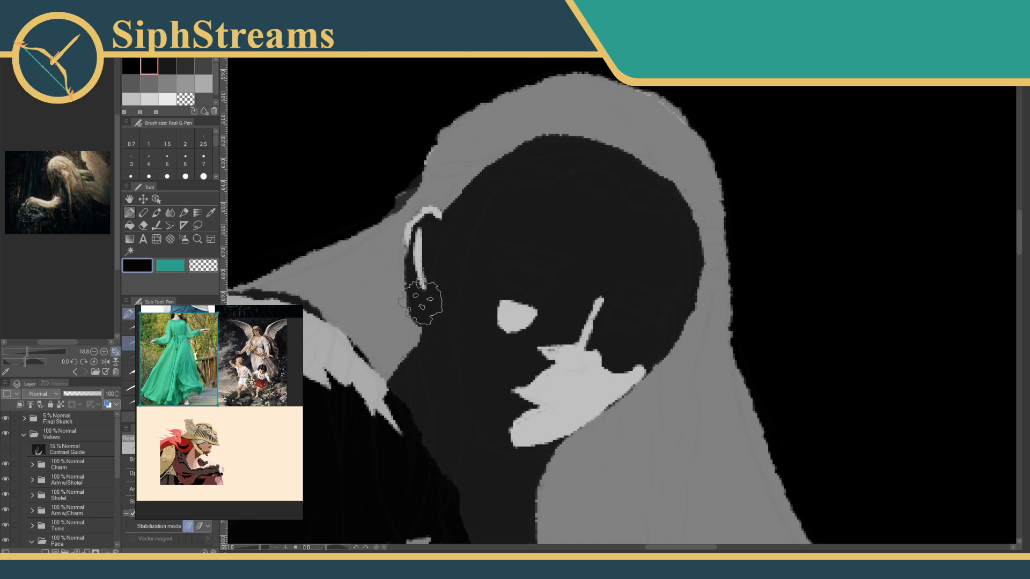
Paint black shadows on the Face Shadow layer along the neck, beneath the jaw, and around the forehead hairline down to the temple.
mouse_move(404, 279)
mouse_down()
mouse_move(421, 315)
mouse_move(414, 334)
mouse_up()
key(ctrl+z)
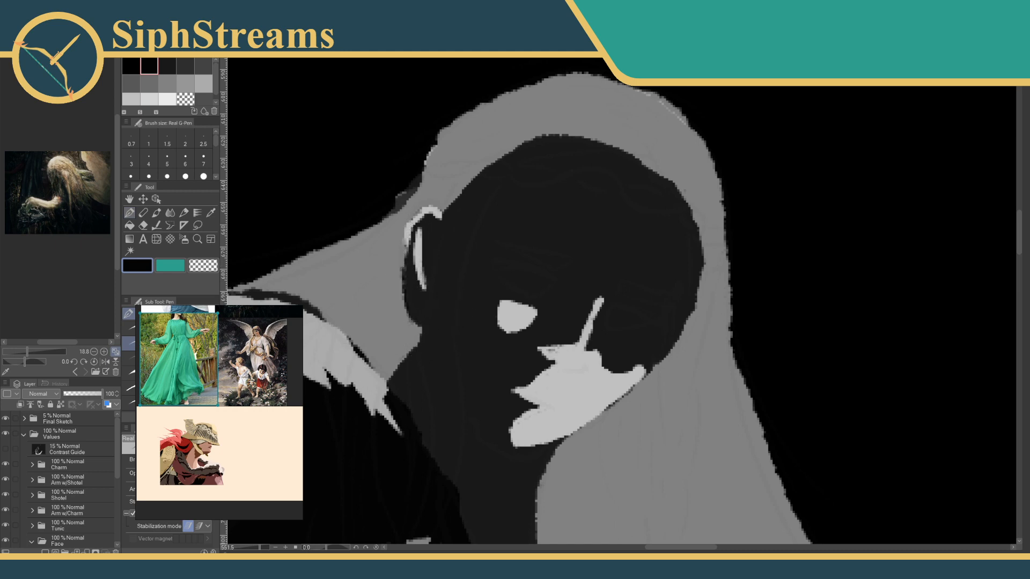
scroll(115, 449, down, 5)
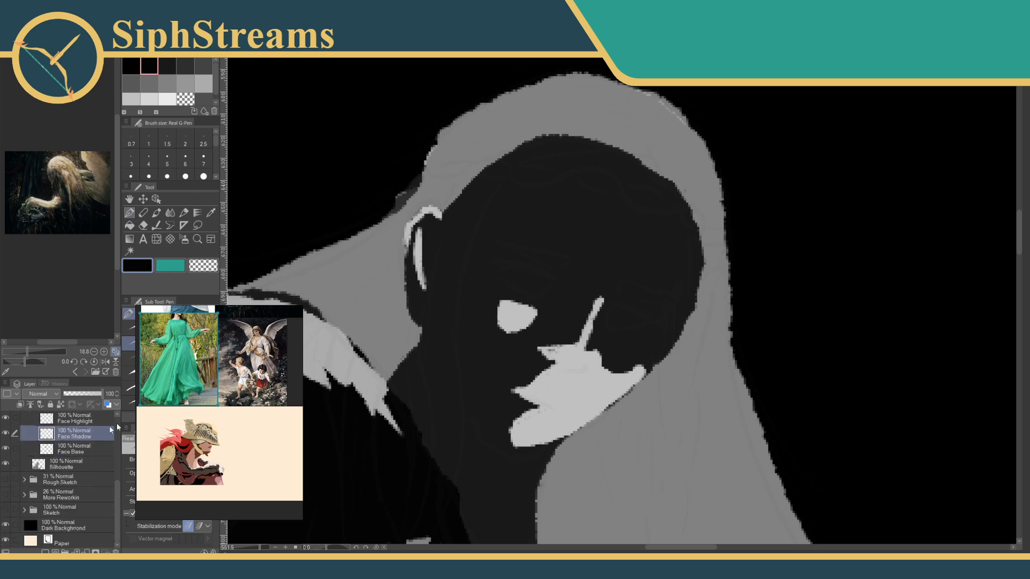
mouse_move(406, 384)
mouse_down()
mouse_move(403, 363)
mouse_move(403, 435)
mouse_up()
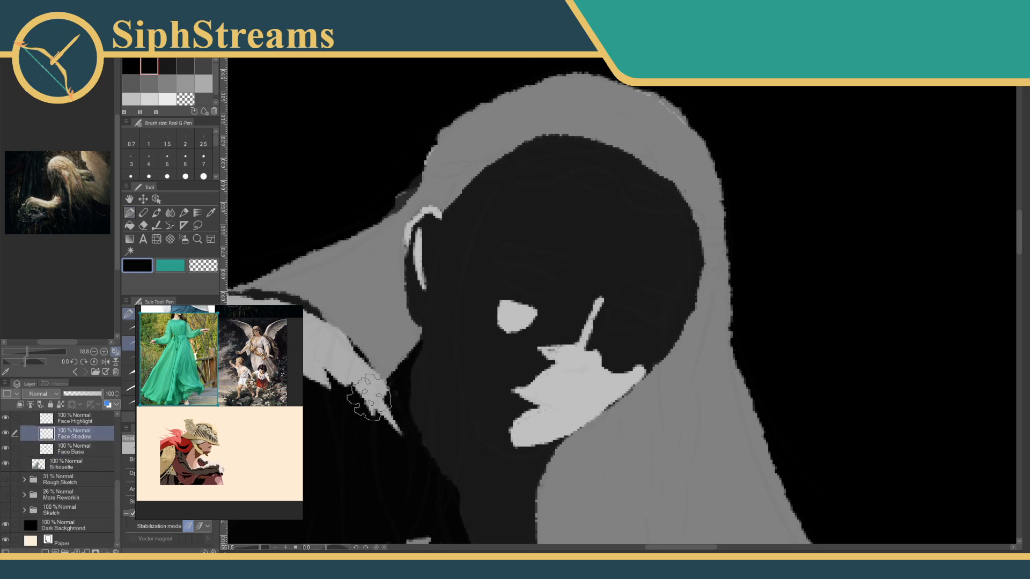
scroll(370, 397, down, 5)
mouse_move(483, 348)
mouse_down()
mouse_move(515, 352)
mouse_move(465, 340)
mouse_move(494, 357)
mouse_move(462, 342)
mouse_move(504, 366)
mouse_move(506, 388)
mouse_move(523, 344)
mouse_move(514, 365)
mouse_move(487, 367)
mouse_move(458, 335)
mouse_move(505, 365)
mouse_move(503, 357)
mouse_move(446, 424)
mouse_move(392, 365)
mouse_move(447, 427)
mouse_move(412, 389)
mouse_move(483, 440)
mouse_move(446, 421)
mouse_move(473, 452)
mouse_move(457, 439)
mouse_move(439, 458)
mouse_up()
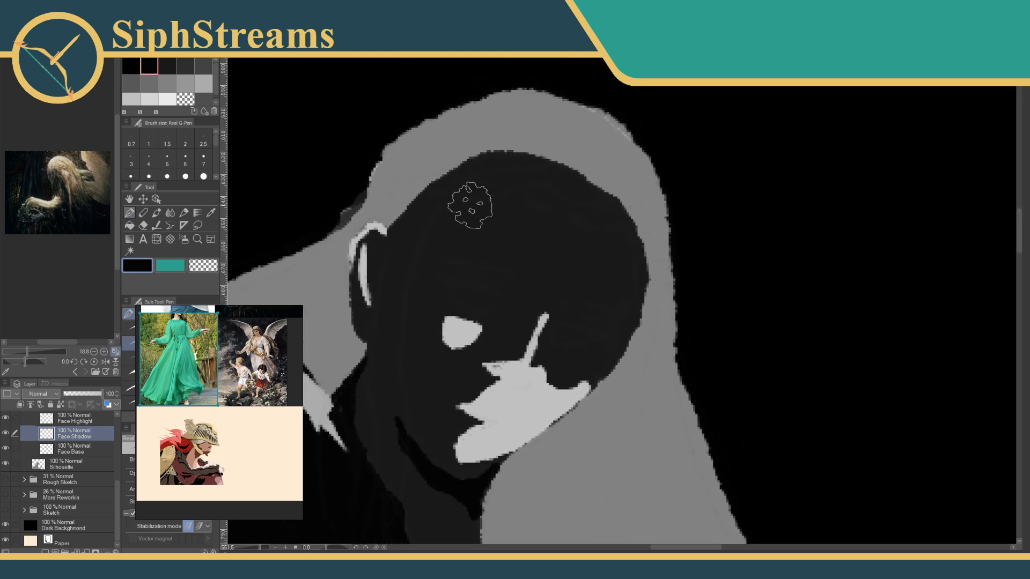
mouse_move(418, 202)
mouse_down()
mouse_move(440, 186)
mouse_move(376, 239)
mouse_move(472, 161)
mouse_move(426, 193)
mouse_move(510, 160)
mouse_move(488, 159)
mouse_move(548, 175)
mouse_move(627, 229)
mouse_move(594, 190)
mouse_move(651, 288)
mouse_move(638, 219)
mouse_move(636, 235)
mouse_move(572, 160)
mouse_move(515, 160)
mouse_move(599, 187)
mouse_move(451, 171)
mouse_move(520, 158)
mouse_up()
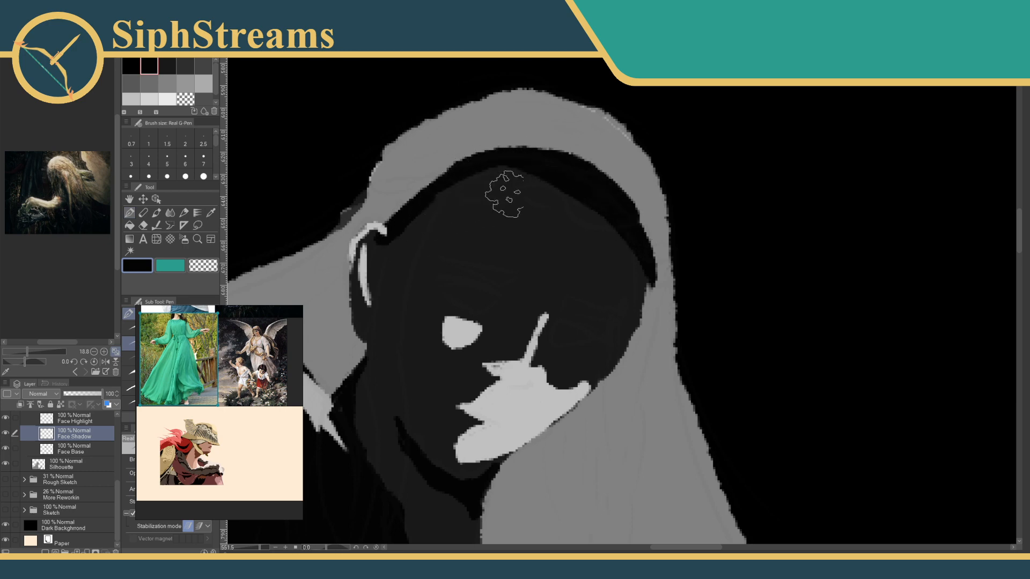
Raise the Final Sketch folder to 100% opacity and reselect the Face Shadow layer for painting.
mouse_move(505, 194)
mouse_down()
mouse_move(619, 250)
mouse_move(635, 291)
mouse_move(636, 270)
mouse_move(526, 302)
mouse_up()
drag(116, 477, 115, 393)
click(67, 422)
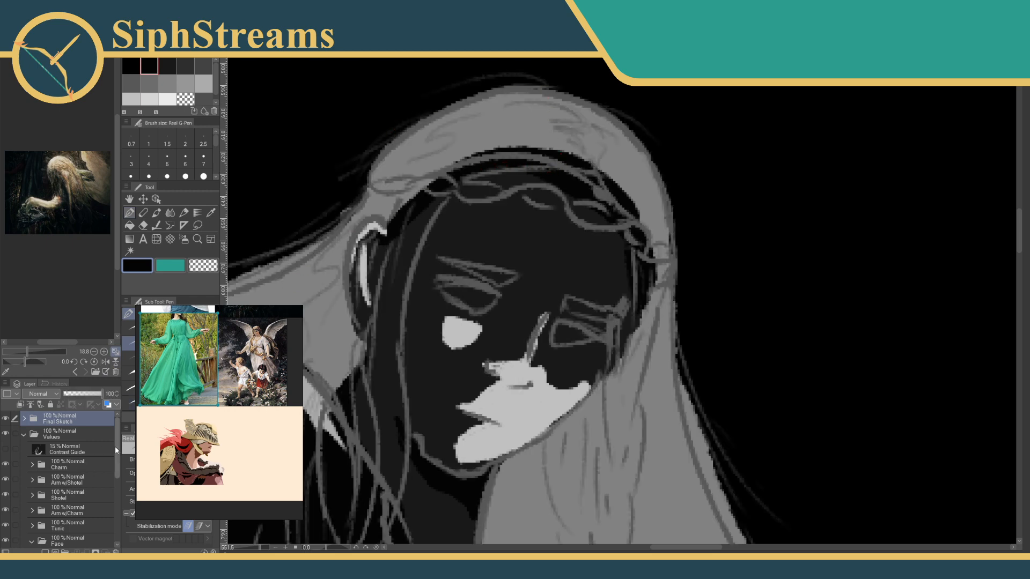
scroll(80, 461, down, 5)
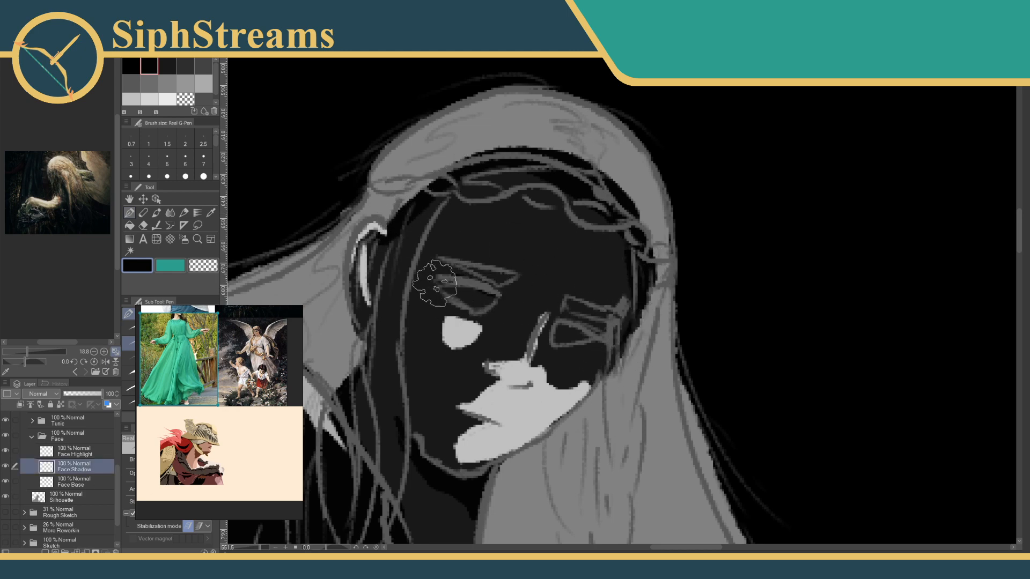
Try black shadows around the eyes and over the far side of the forehead and cheek, undoing the strokes.
mouse_move(434, 281)
mouse_down()
mouse_move(505, 299)
mouse_move(507, 289)
mouse_up()
mouse_move(439, 278)
mouse_down()
mouse_move(509, 285)
mouse_move(422, 283)
mouse_move(475, 327)
mouse_move(552, 323)
mouse_move(545, 337)
mouse_move(593, 354)
mouse_move(546, 356)
mouse_up()
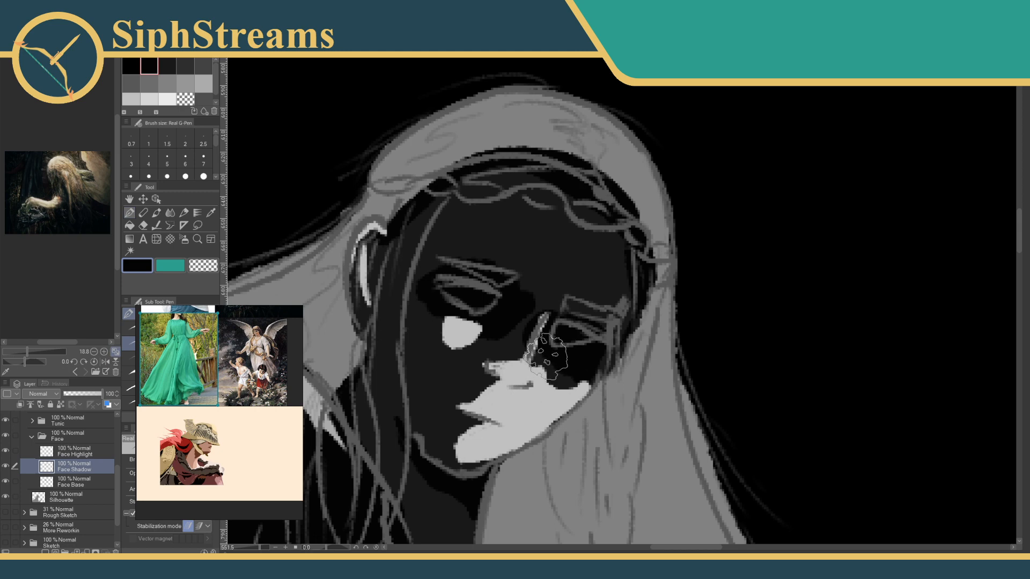
key(ctrl+z)
key(ctrl+z)
key(ctrl+z)
key(ctrl+z)
key(ctrl+z)
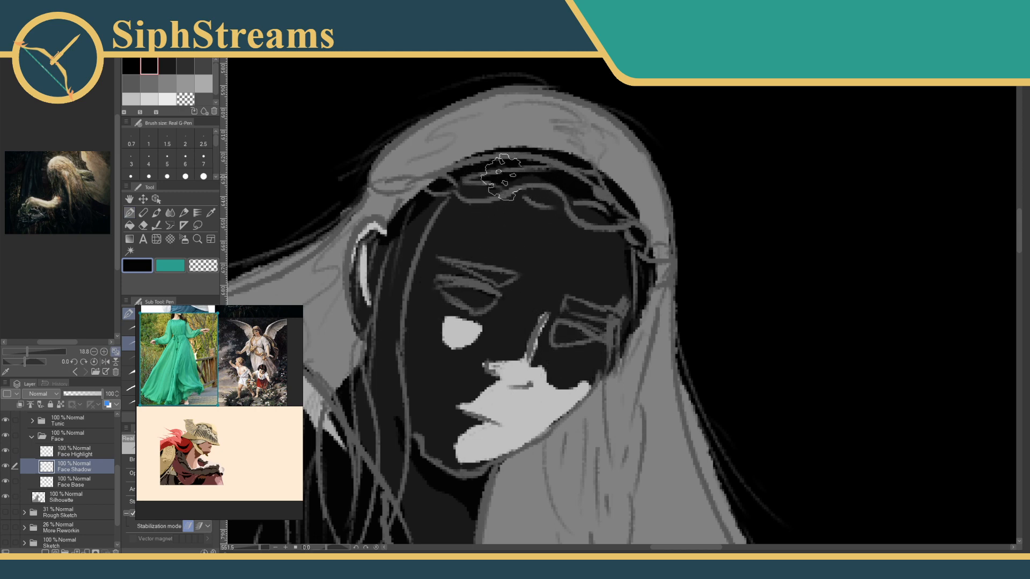
mouse_move(529, 198)
mouse_down()
mouse_move(599, 215)
mouse_move(599, 233)
mouse_move(621, 239)
mouse_move(632, 261)
mouse_move(601, 378)
mouse_up()
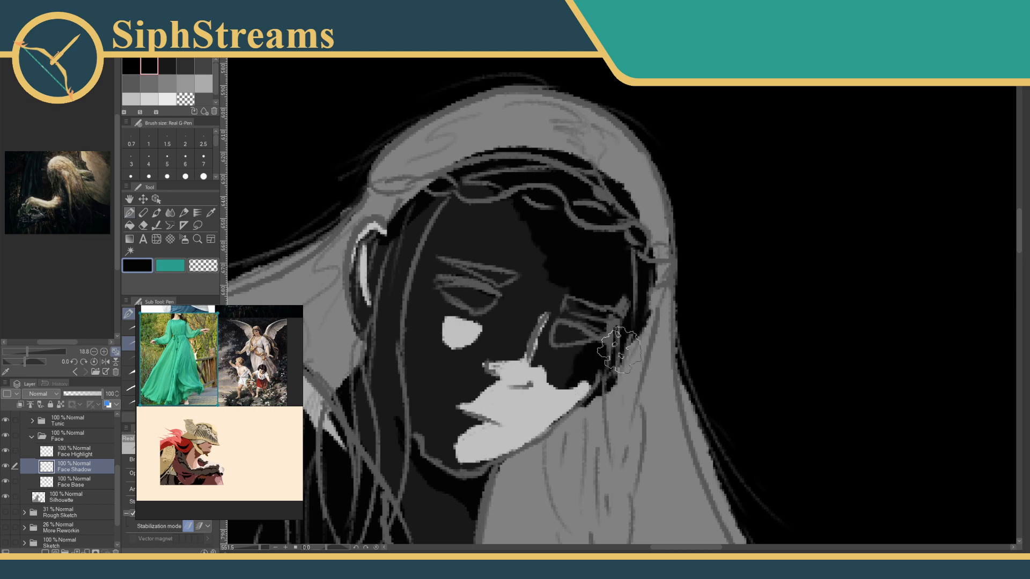
key(ctrl+z)
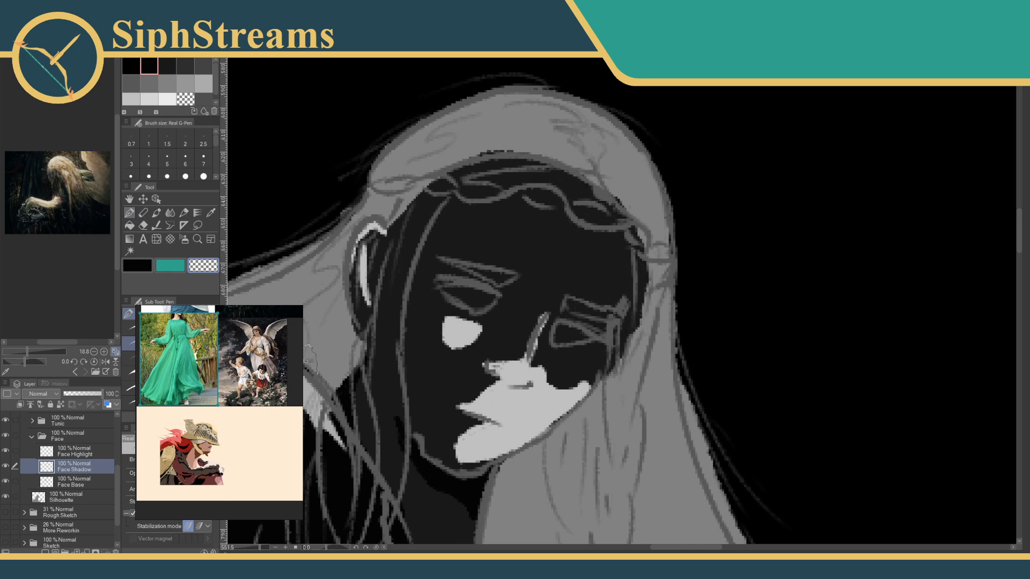
Repaint the forehead hairline shadow in black on the Face Shadow layer, following the sketched braid from the ear to the far temple.
drag(387, 305, 414, 306)
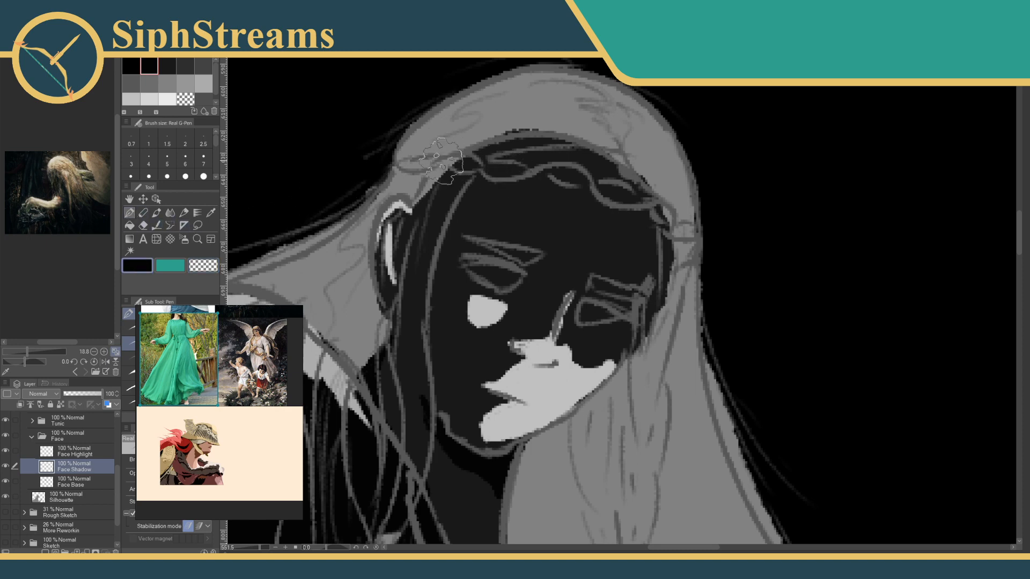
mouse_move(437, 236)
mouse_down()
mouse_move(420, 213)
mouse_move(420, 269)
mouse_up()
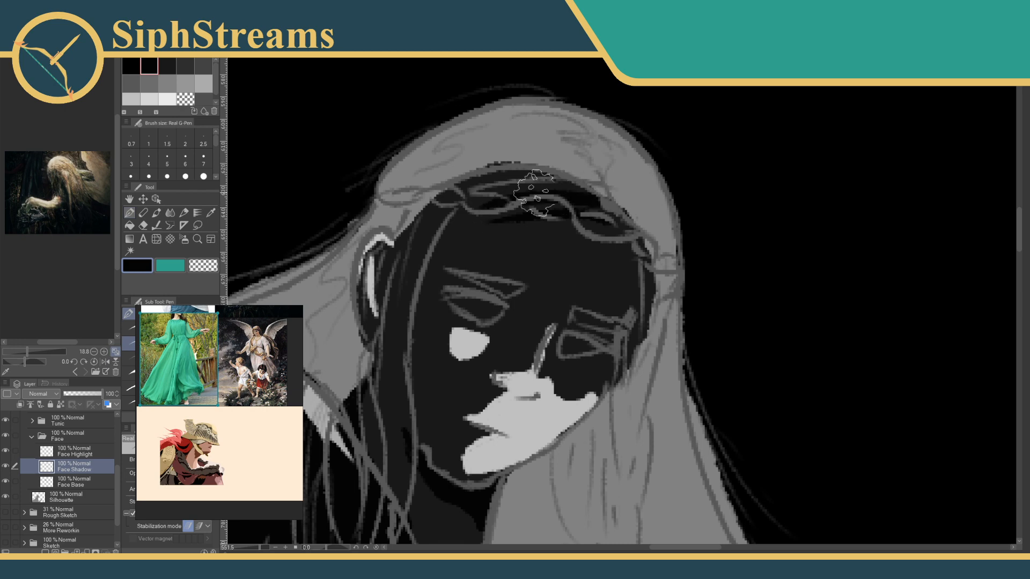
mouse_move(401, 236)
mouse_down()
mouse_move(600, 180)
mouse_move(464, 186)
mouse_move(600, 214)
mouse_up()
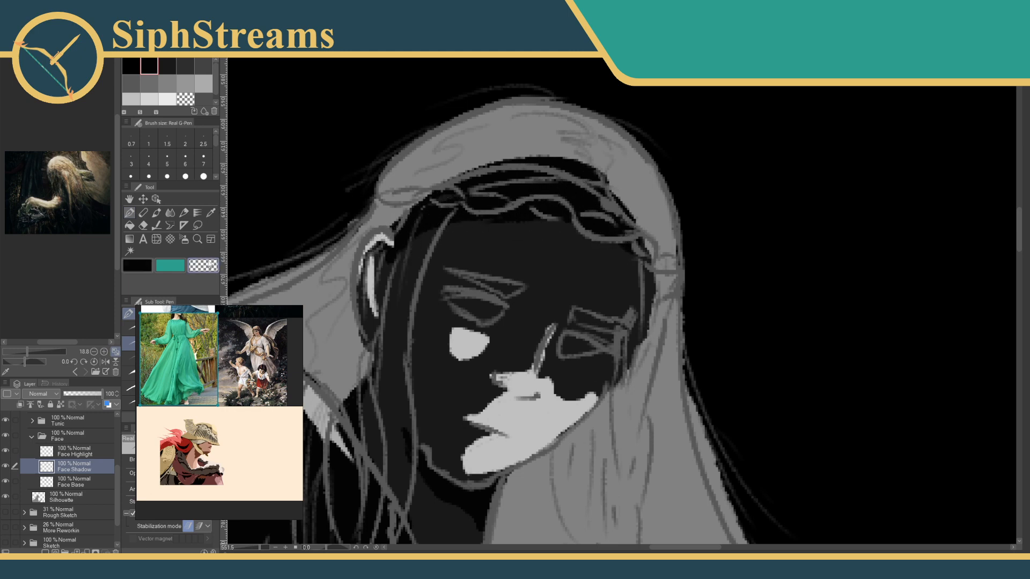
key(ctrl+z)
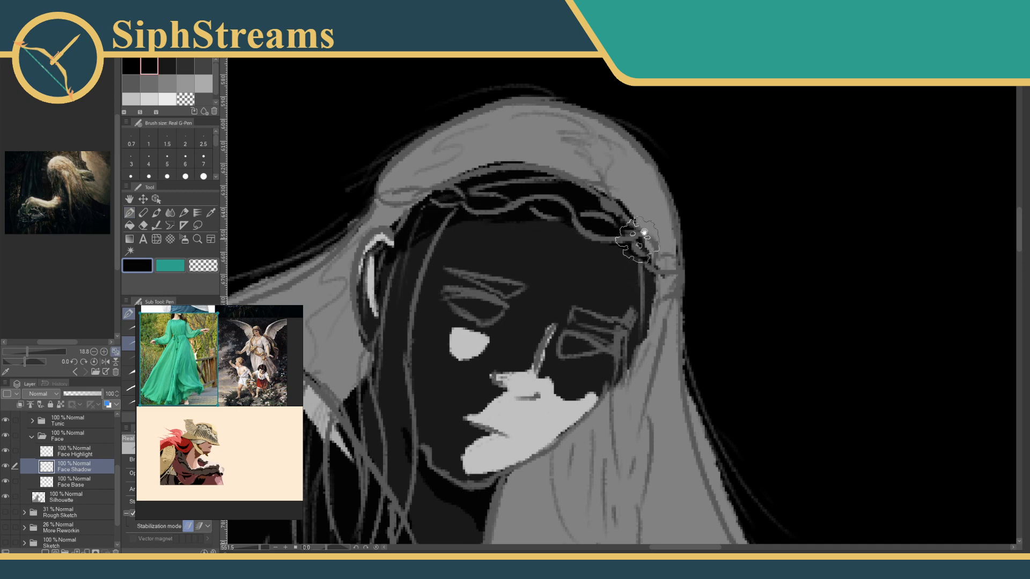
drag(644, 232, 668, 214)
Paint black shadow down the side of the face beside the ear, between the sketched hair strands, and onto the neck.
drag(446, 259, 451, 355)
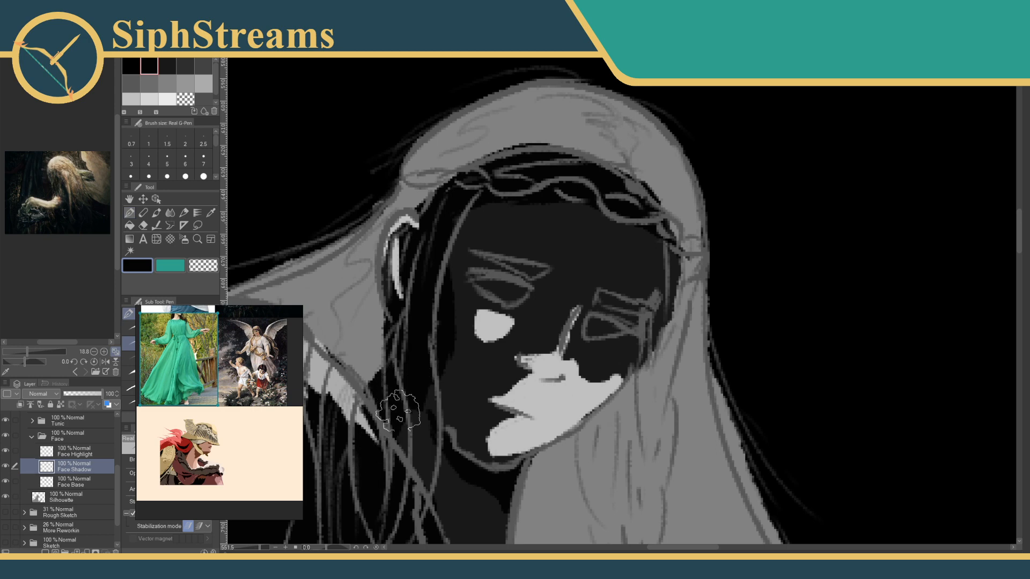
mouse_move(396, 420)
mouse_down()
mouse_move(403, 359)
mouse_move(400, 417)
mouse_up()
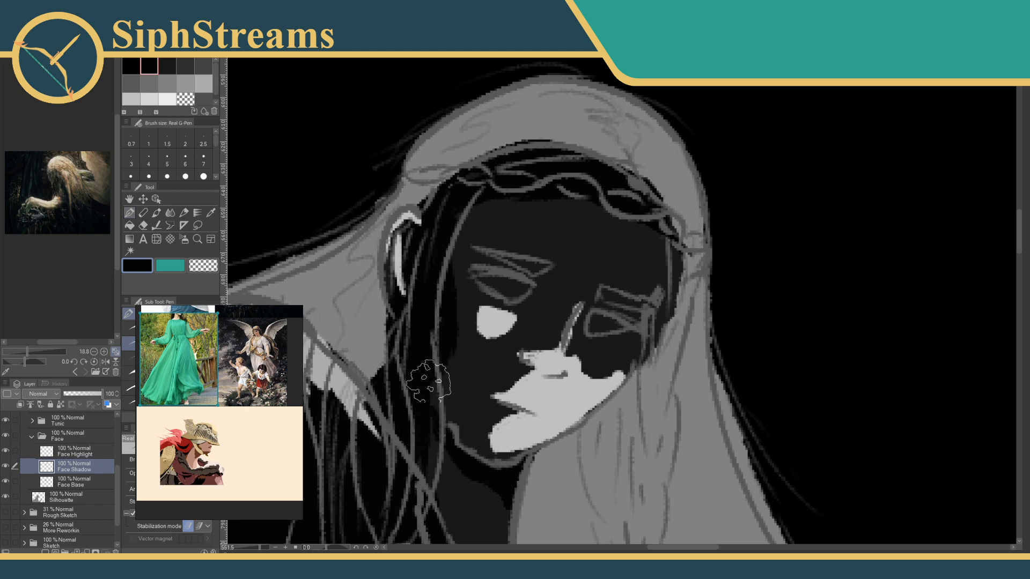
drag(439, 392, 435, 459)
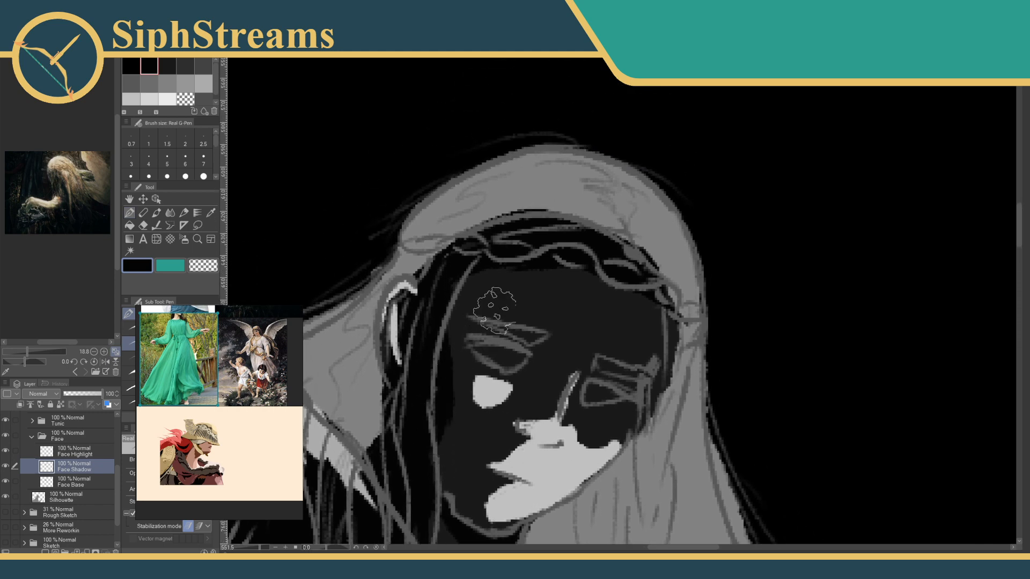
Hide the Final Sketch folder and examine the face shadows on the whole figure and up close.
drag(261, 547, 244, 544)
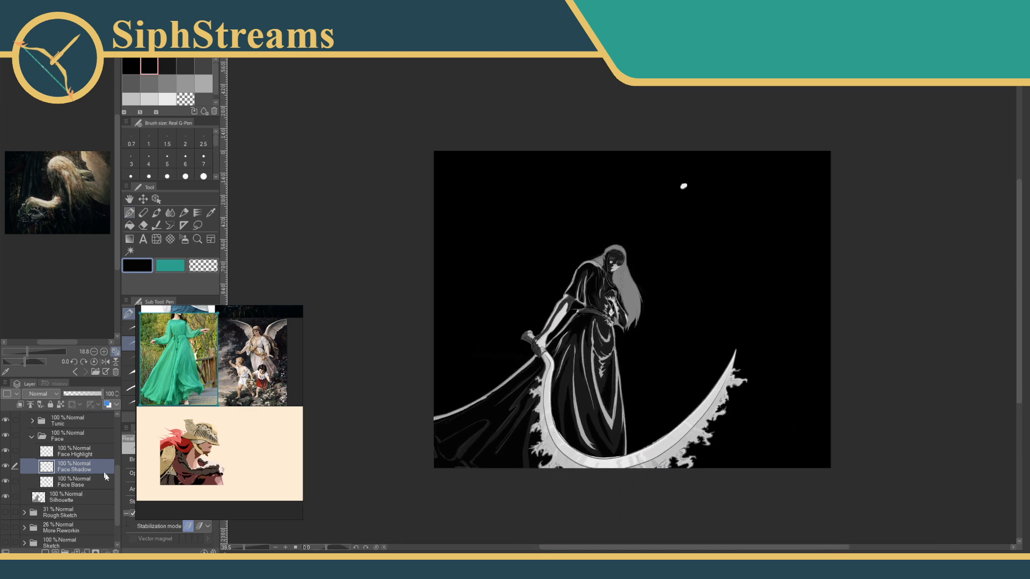
scroll(105, 476, up, 4)
click(6, 418)
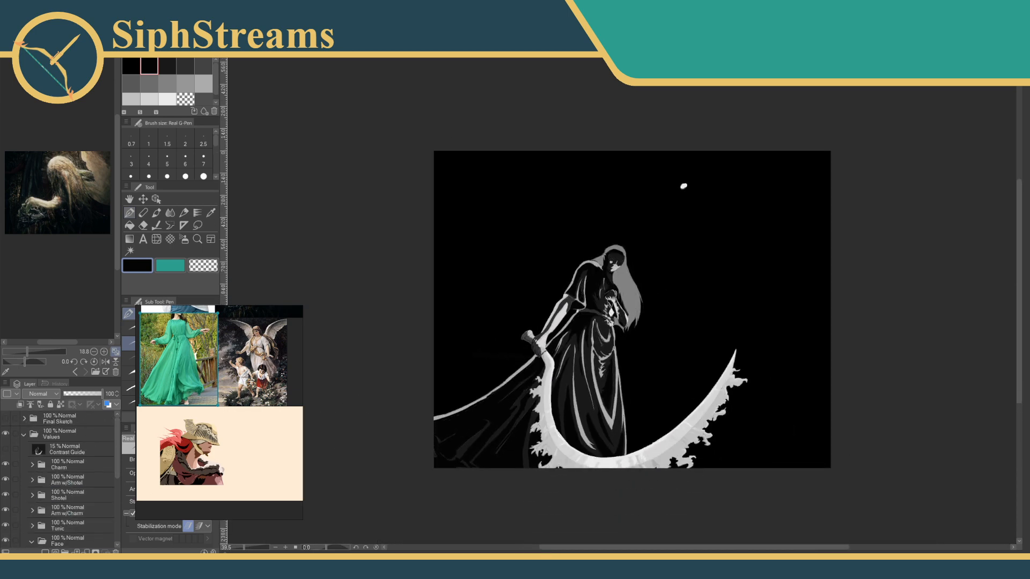
drag(244, 548, 255, 548)
drag(315, 410, 263, 548)
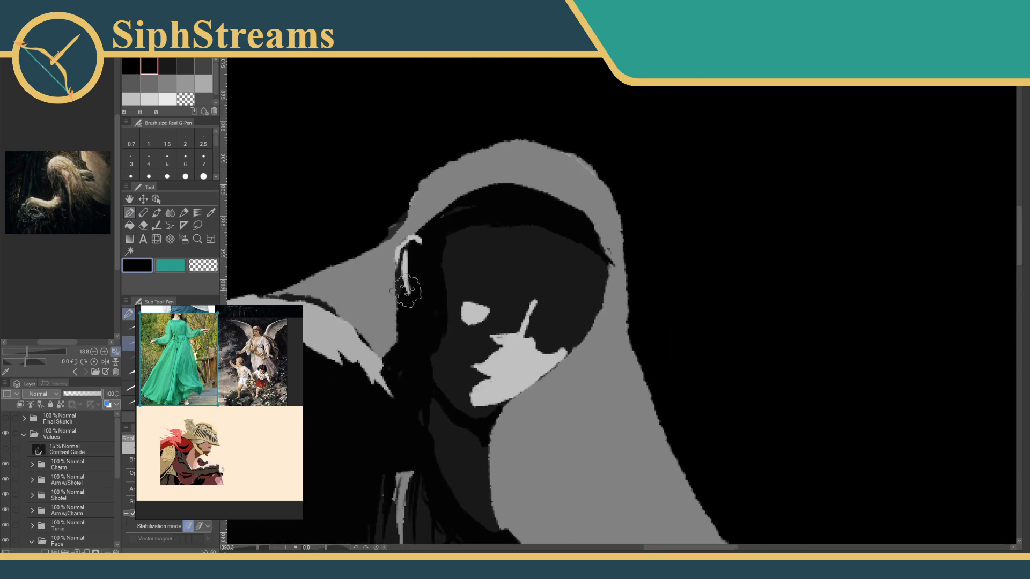
Erase the black between the ear and cheek with the transparent colour, checking the shape against the Final Sketch folder.
click(204, 265)
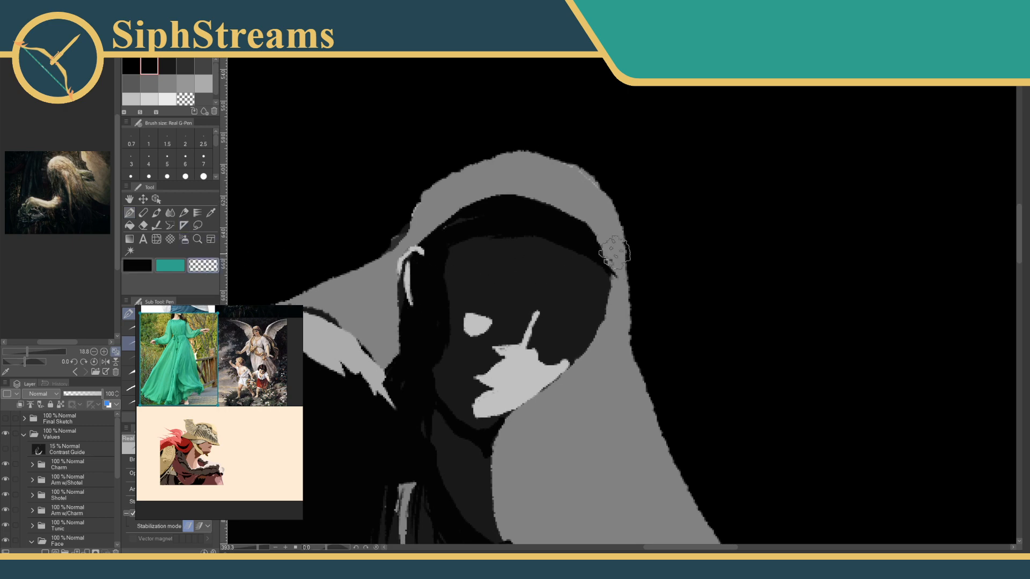
drag(551, 293, 560, 275)
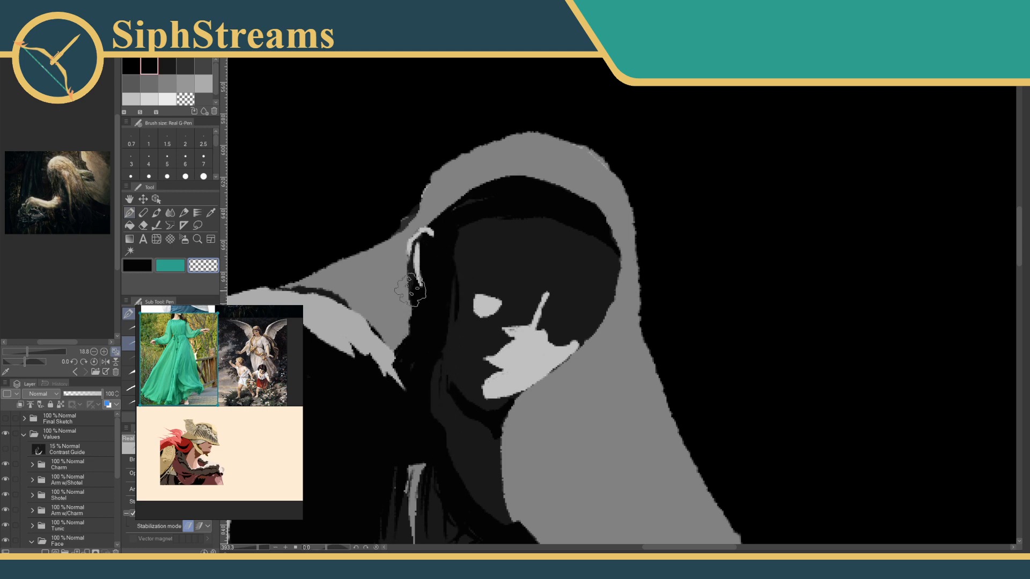
scroll(404, 297, up, 3)
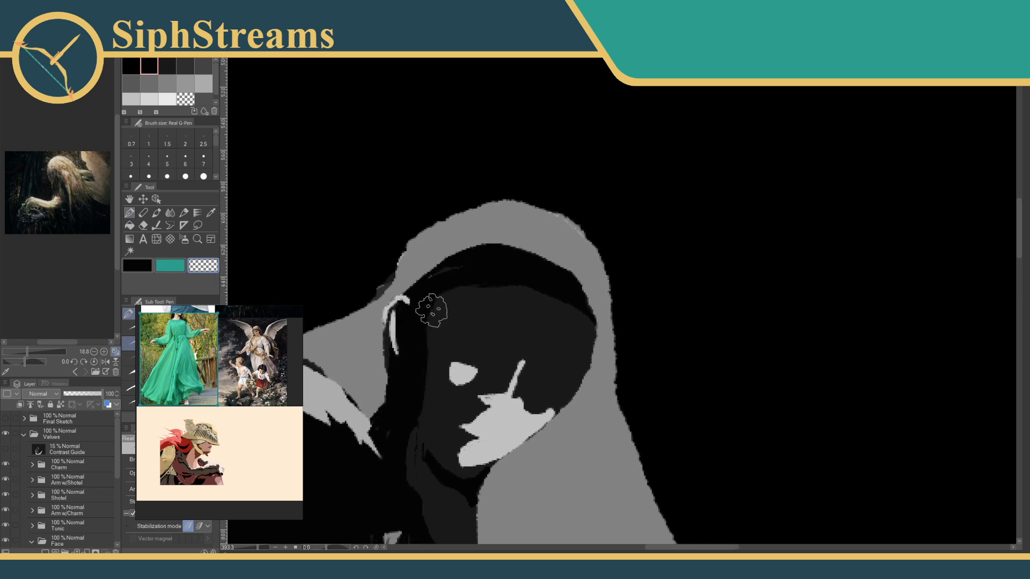
scroll(443, 325, down, 2)
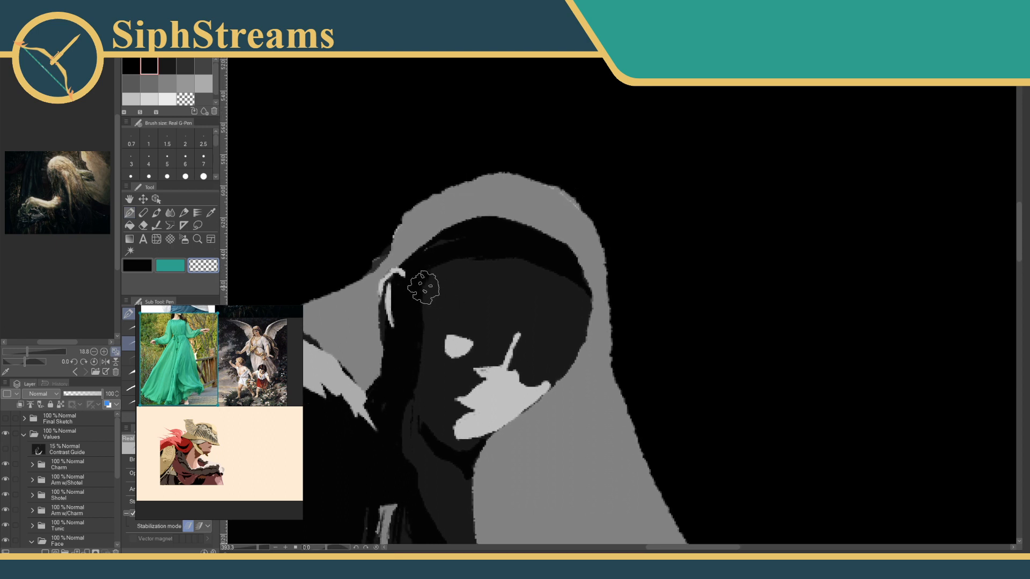
mouse_move(423, 287)
mouse_down()
mouse_move(430, 274)
mouse_move(416, 387)
mouse_up()
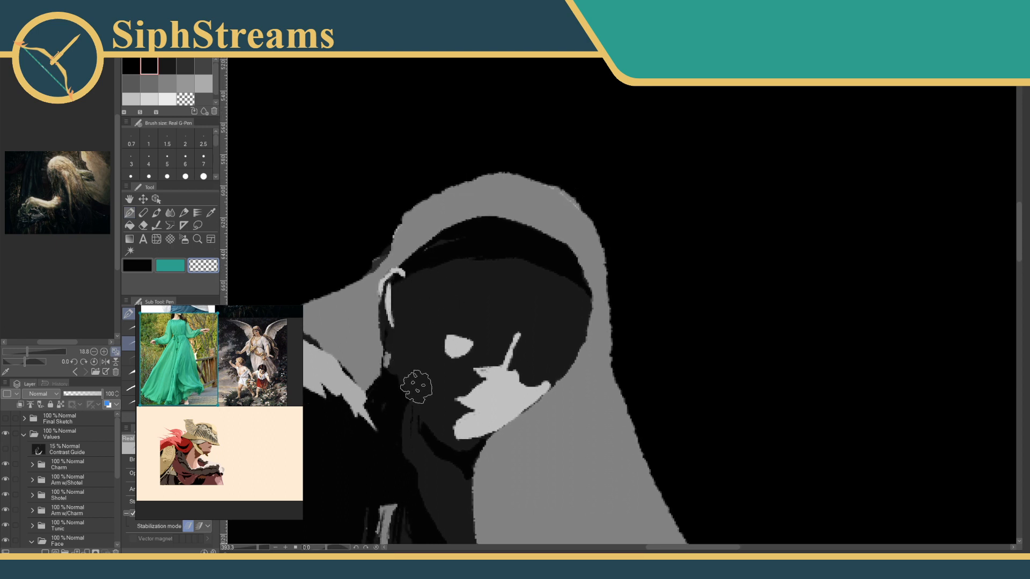
click(5, 419)
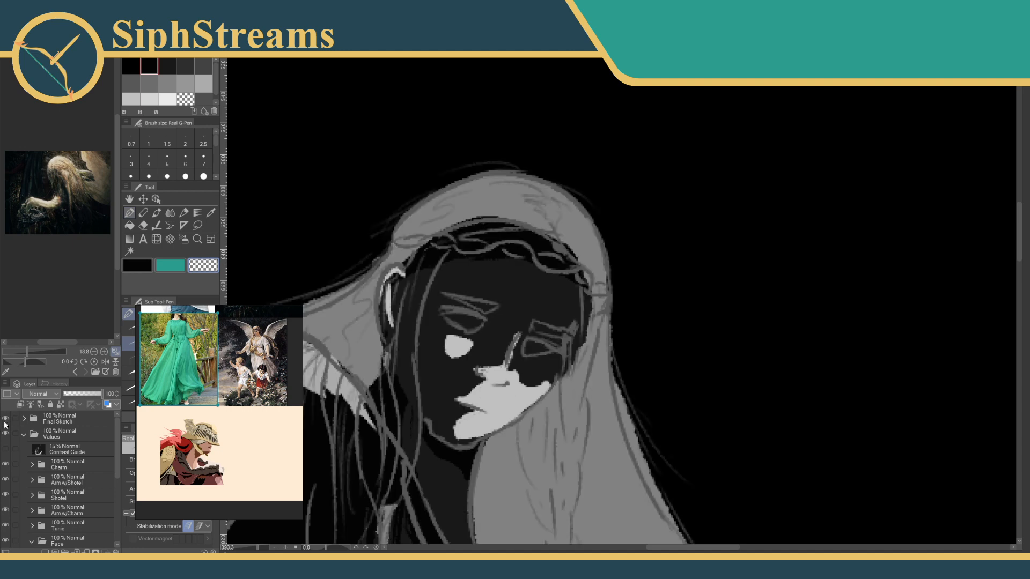
click(5, 419)
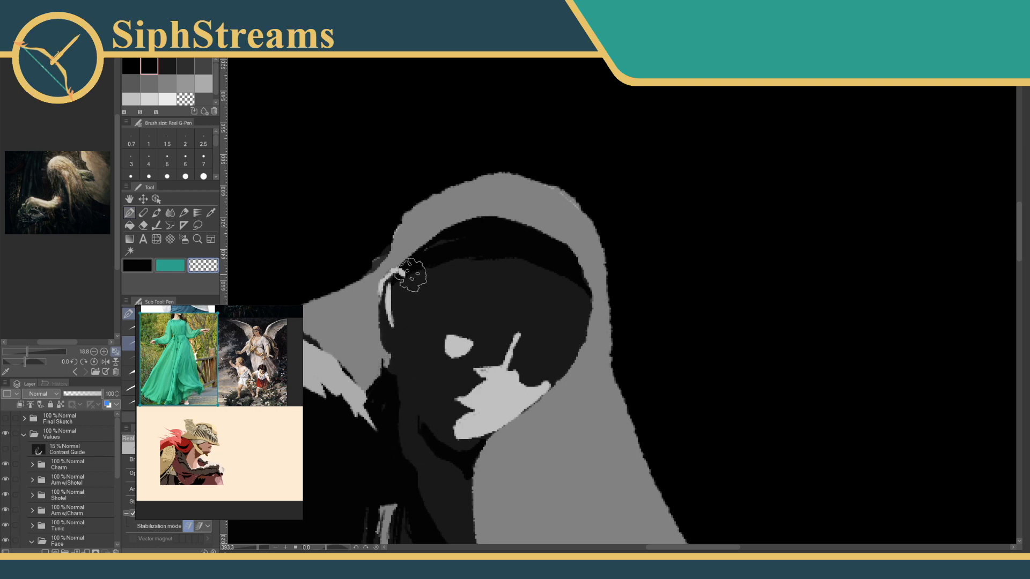
Trim the lower edge of the black hairline shadow across the forehead with the transparent colour, undoing the stray stroke.
drag(410, 275, 546, 277)
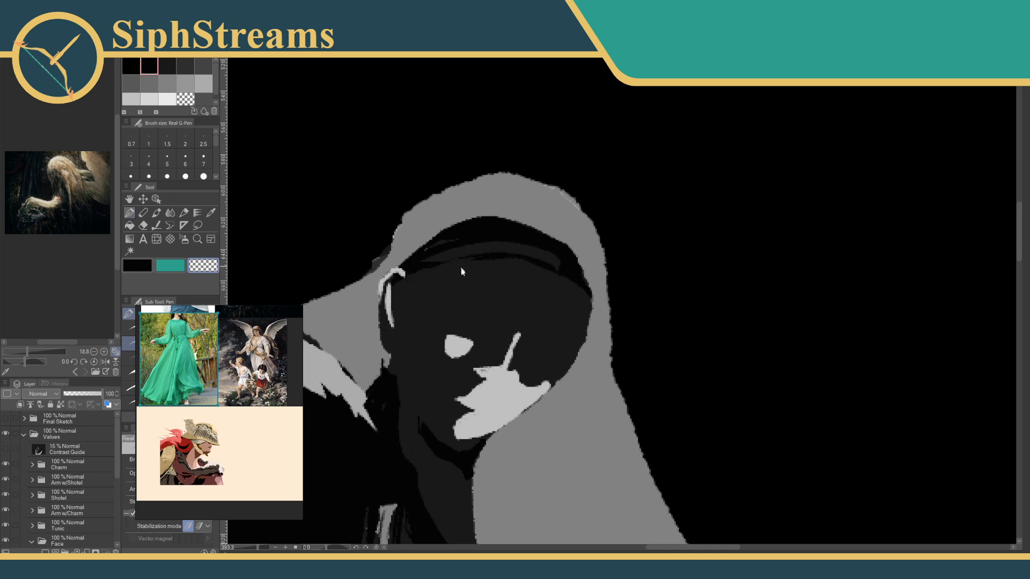
key(ctrl+z)
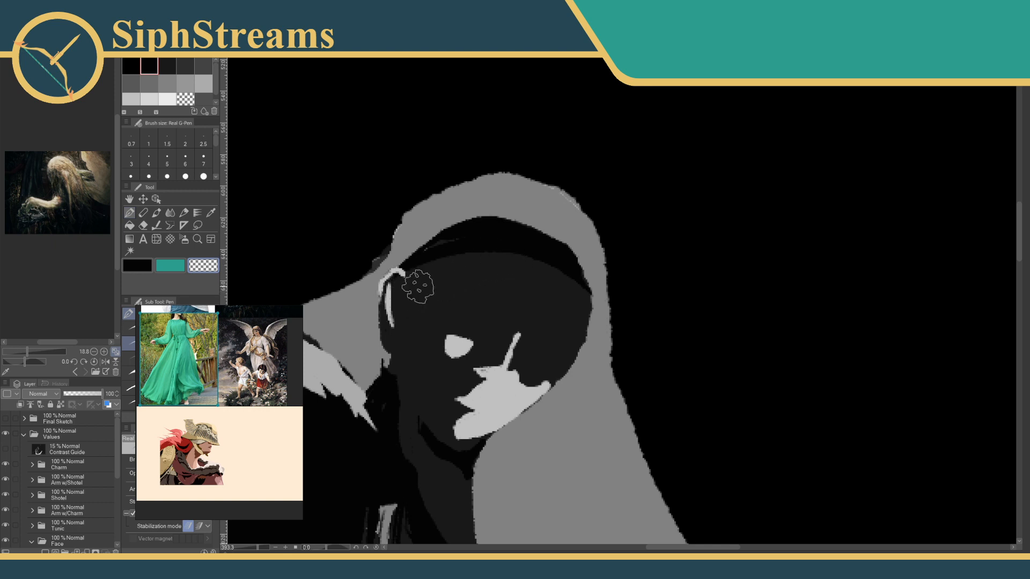
drag(418, 287, 407, 263)
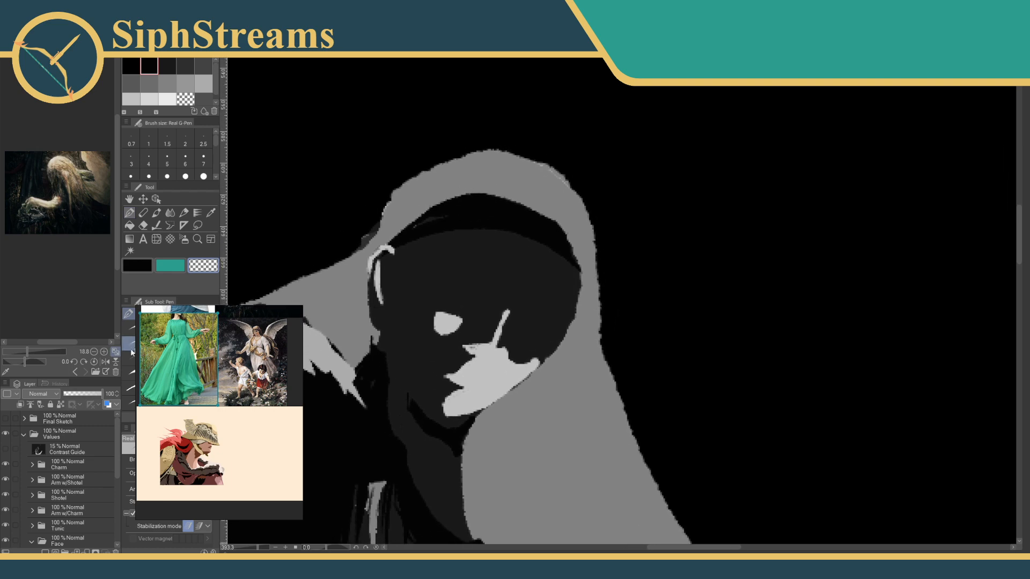
Show the Final Sketch folder, select the Face Highlight layer and sample the light grey from the face highlight.
click(6, 420)
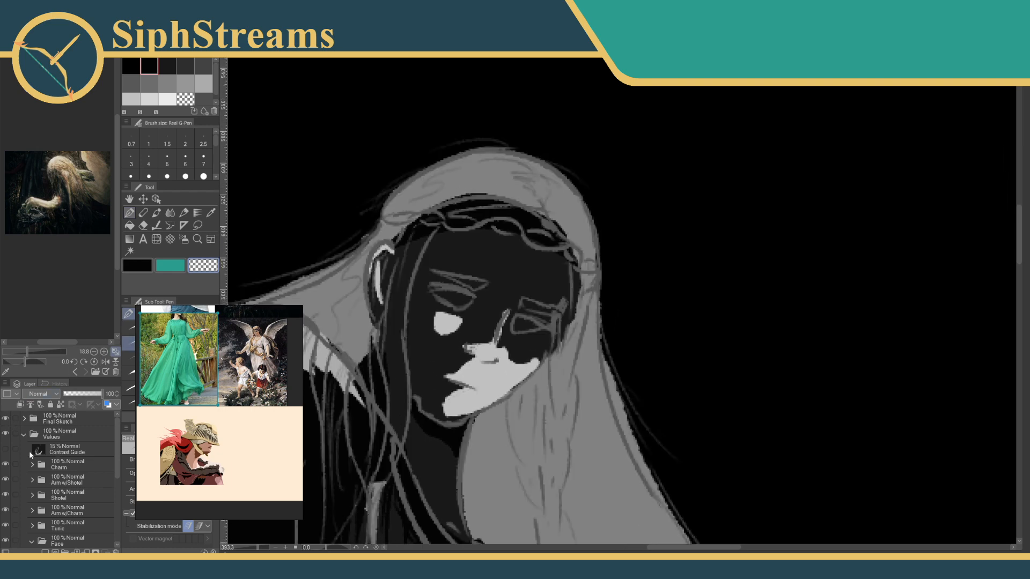
drag(117, 445, 127, 517)
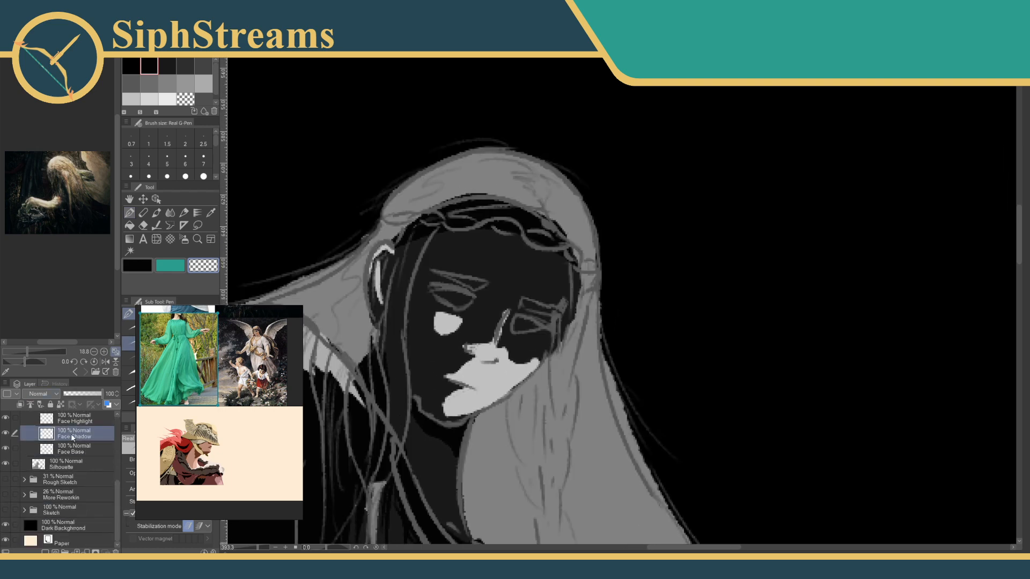
click(75, 419)
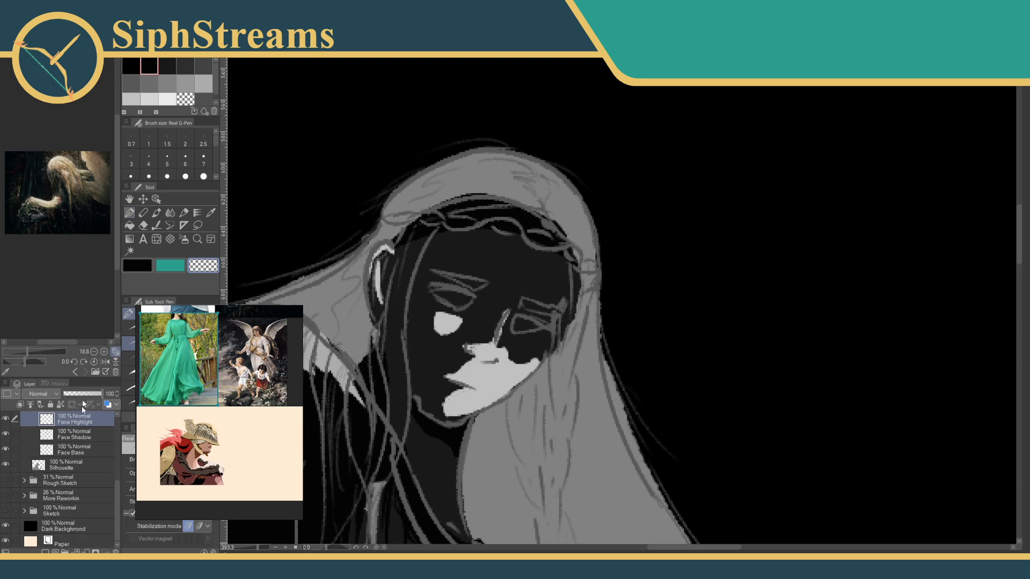
click(211, 213)
scroll(401, 287, down, 1)
click(478, 351)
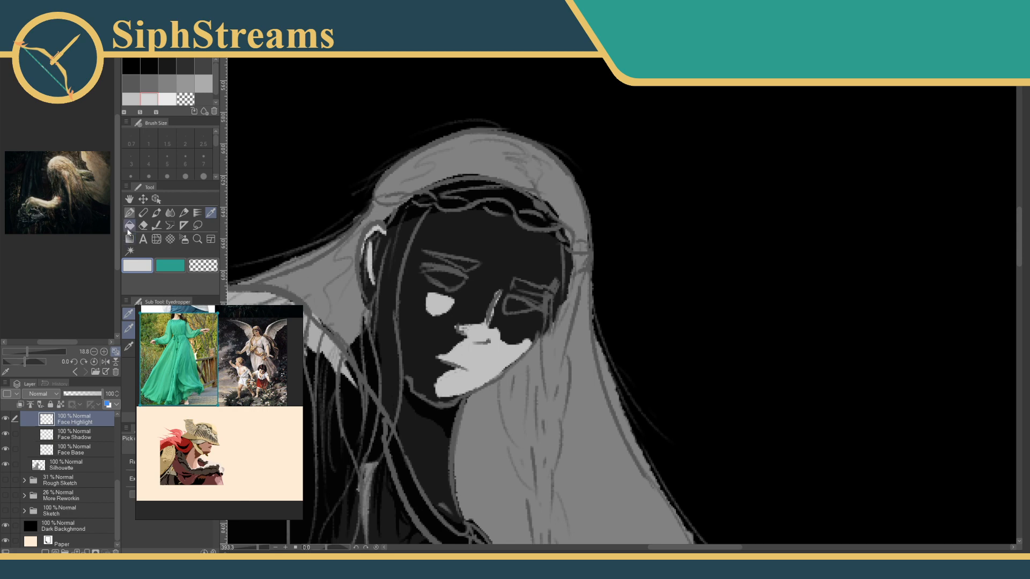
drag(353, 336, 377, 354)
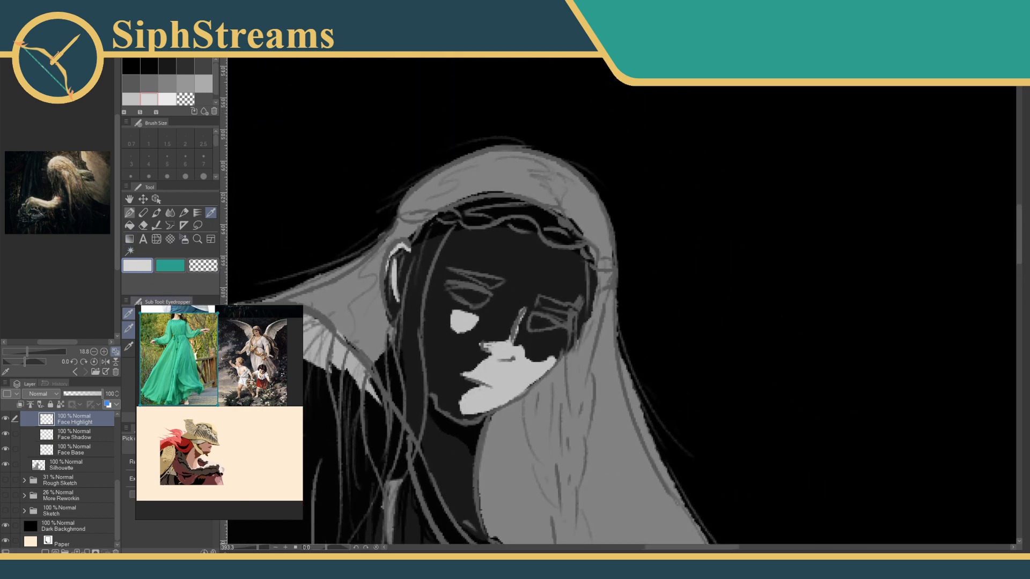
Switch back to the Real G-Pen and set its brush size to 15 for work on the face and braid.
click(128, 213)
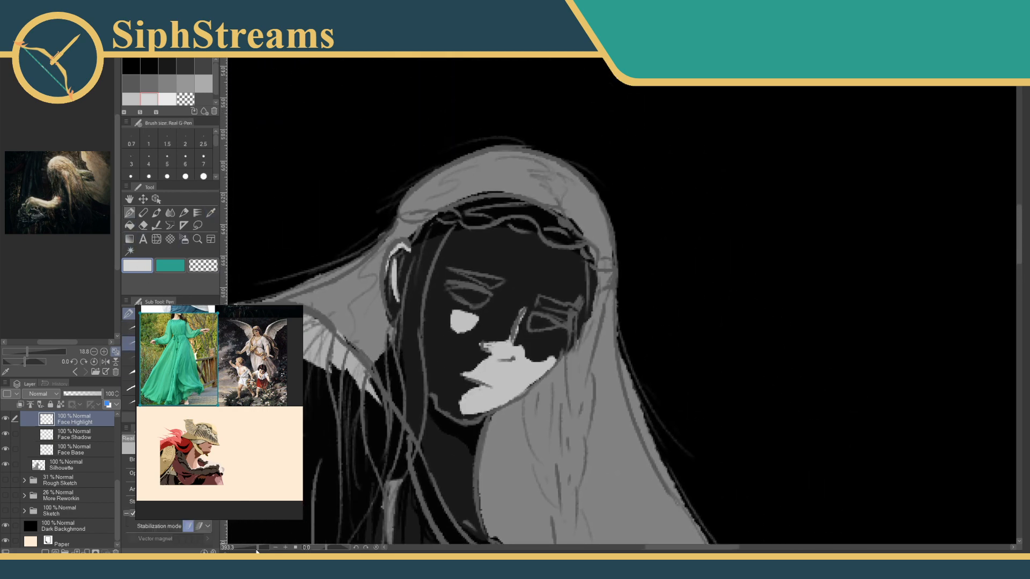
scroll(510, 214, up, 5)
click(154, 169)
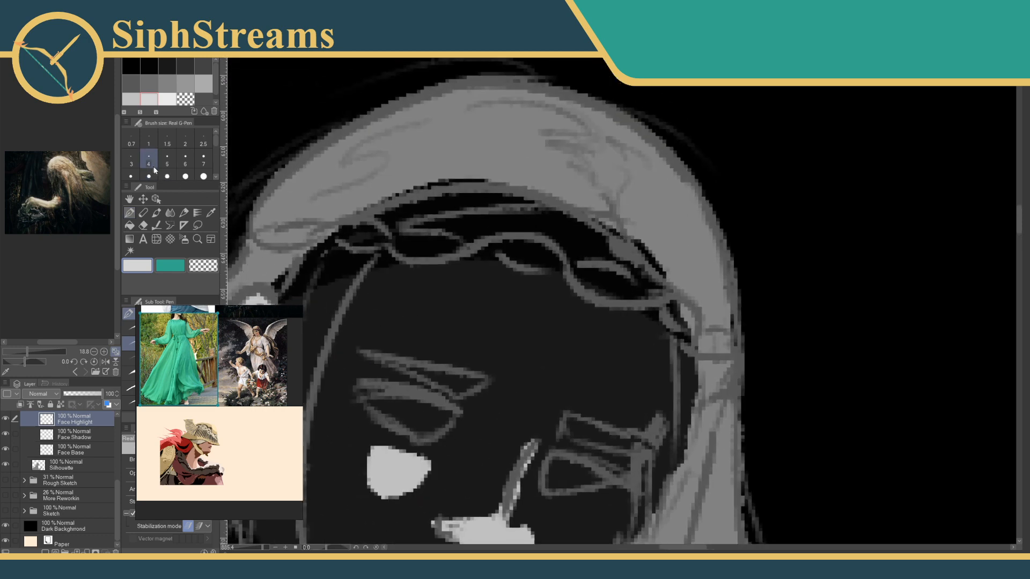
drag(216, 143, 216, 149)
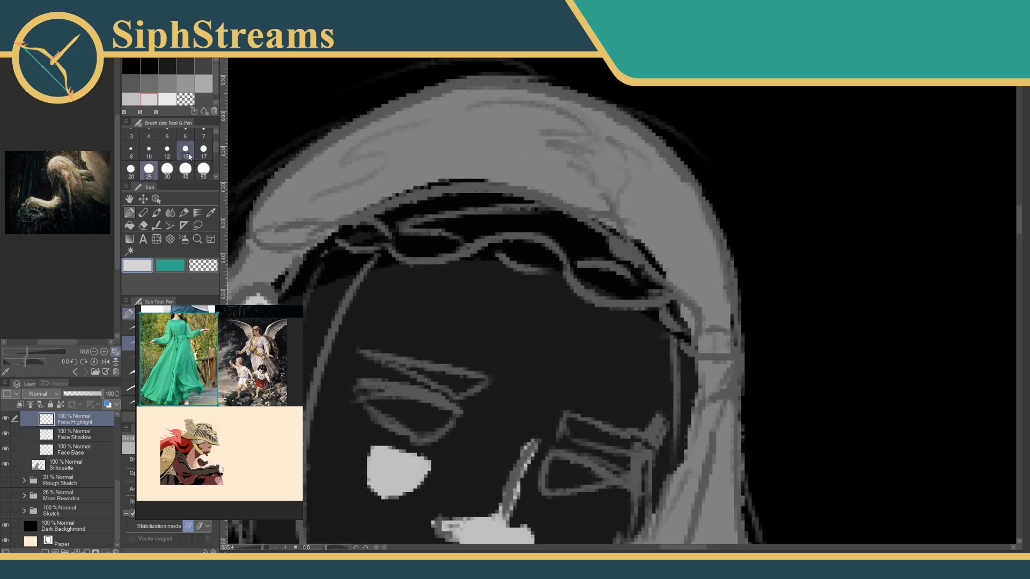
click(189, 156)
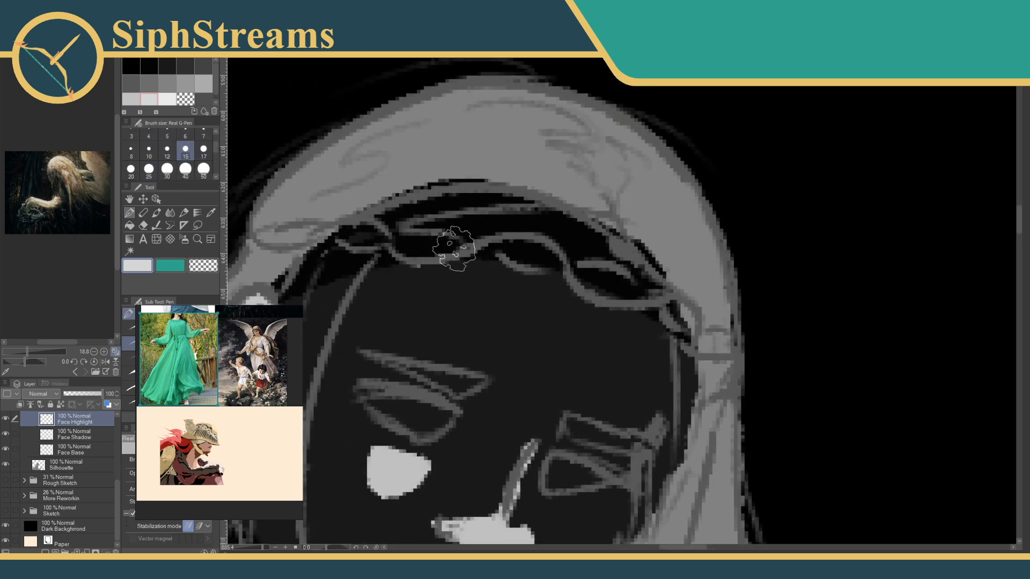
Paint thin light grey highlights along the braid across the forehead, both braid ends and the ear on the Face Highlight layer.
mouse_move(454, 248)
mouse_down()
mouse_move(422, 272)
mouse_move(434, 267)
mouse_move(397, 263)
mouse_move(461, 260)
mouse_move(469, 243)
mouse_move(471, 258)
mouse_move(440, 265)
mouse_move(509, 241)
mouse_move(545, 252)
mouse_move(513, 241)
mouse_move(526, 265)
mouse_move(512, 271)
mouse_move(549, 268)
mouse_move(591, 284)
mouse_move(576, 279)
mouse_move(573, 295)
mouse_move(584, 302)
mouse_move(649, 308)
mouse_move(604, 308)
mouse_move(578, 291)
mouse_move(615, 279)
mouse_up()
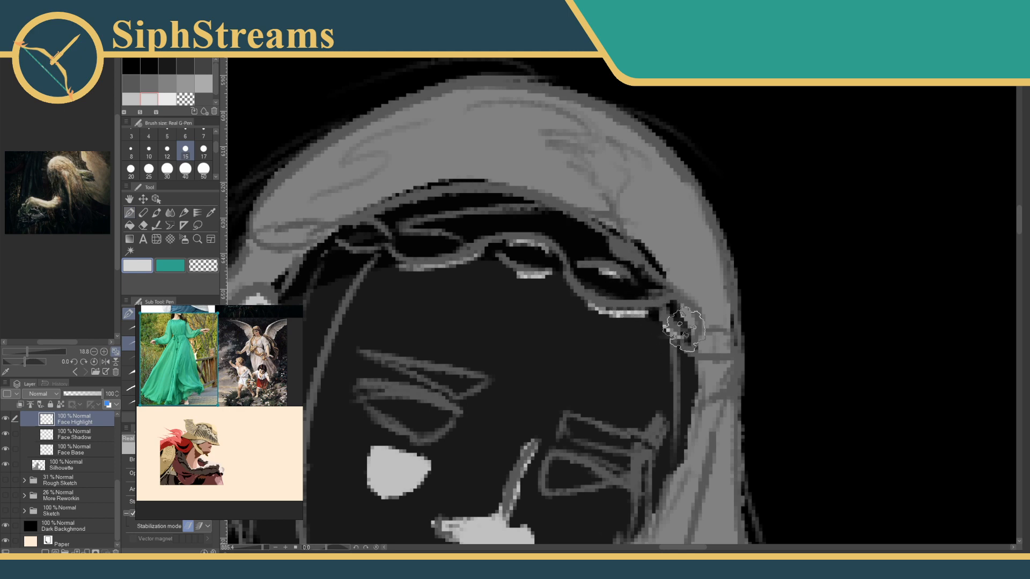
drag(411, 272, 478, 255)
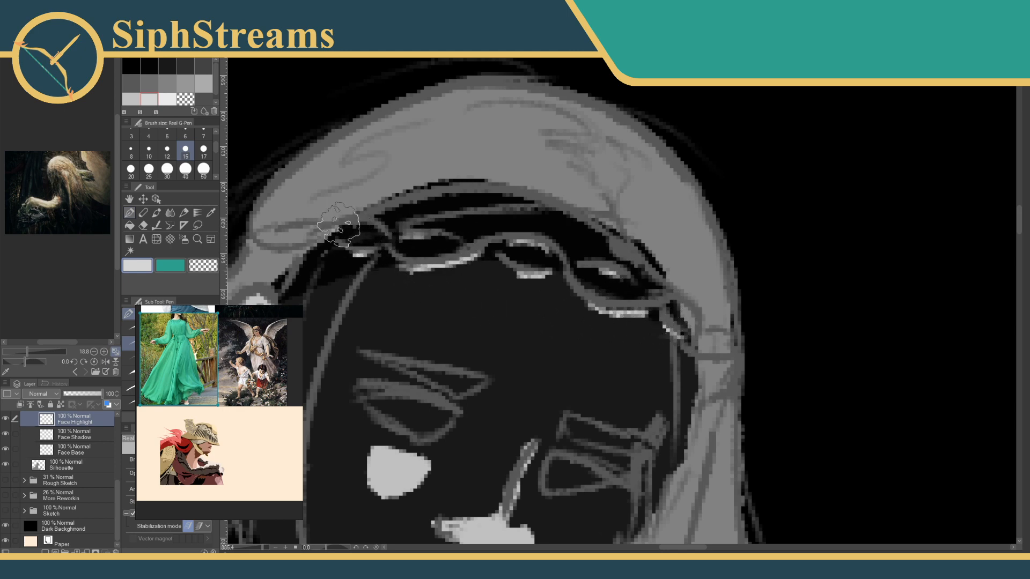
drag(278, 252, 324, 241)
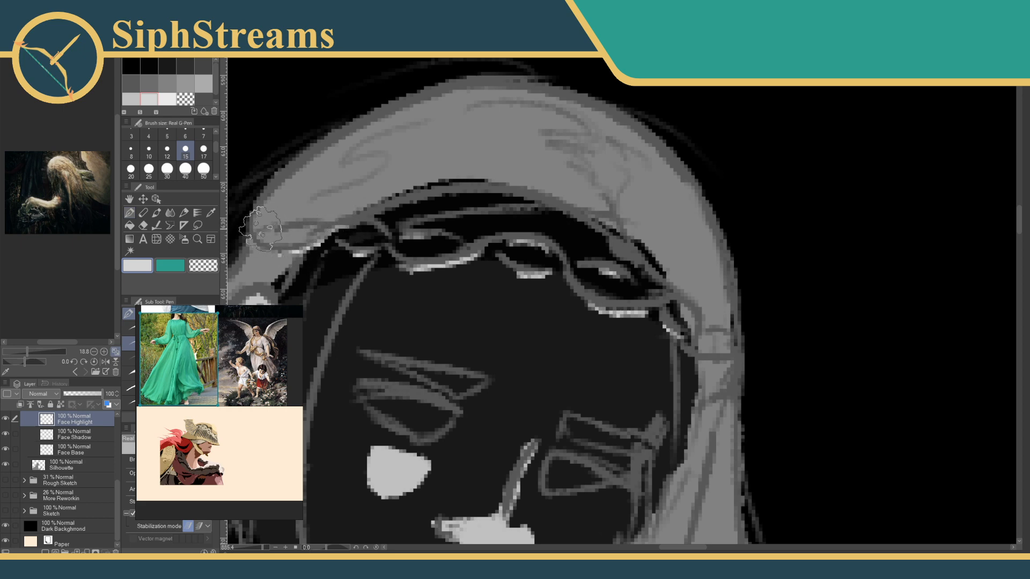
drag(260, 227, 279, 224)
mouse_move(611, 291)
mouse_down()
mouse_move(520, 238)
mouse_move(633, 315)
mouse_up()
mouse_move(529, 281)
mouse_down()
mouse_move(668, 249)
mouse_move(664, 309)
mouse_up()
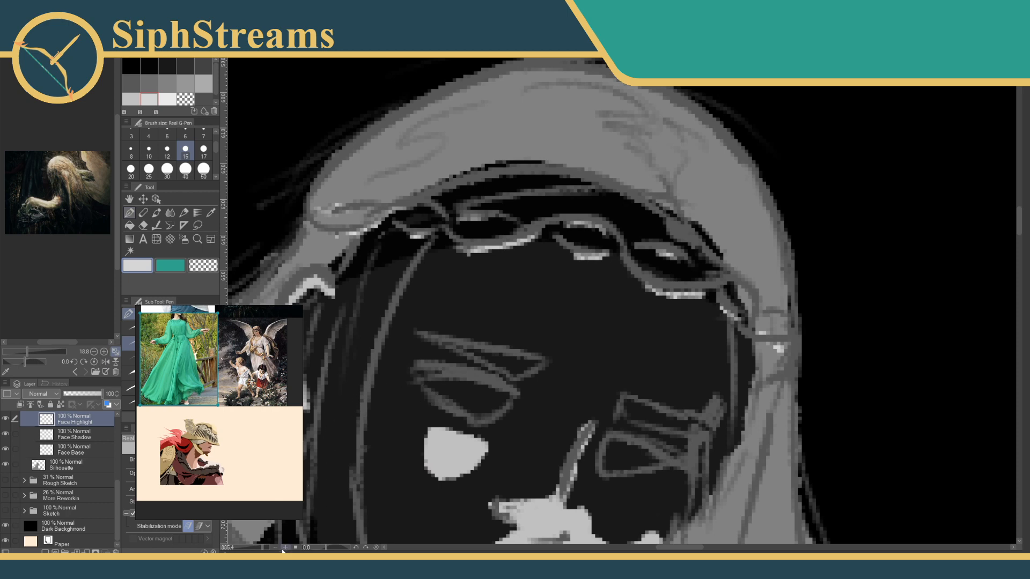
Compare the braid and ear highlights with the Final Sketch folder hidden and shown, at whole-figure and face scale.
drag(264, 547, 251, 547)
click(114, 497)
drag(117, 496, 116, 430)
click(6, 419)
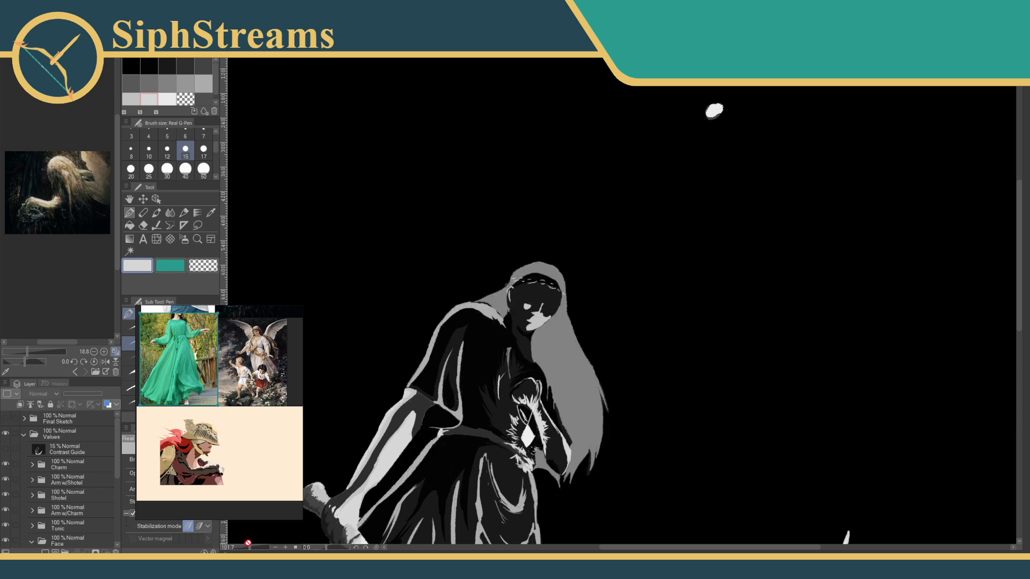
drag(249, 547, 262, 547)
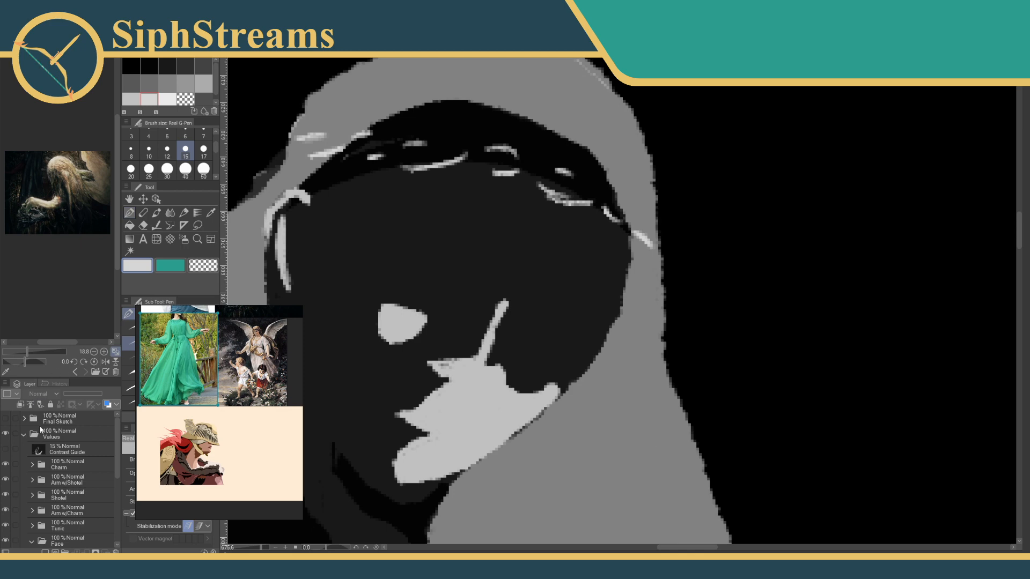
click(6, 419)
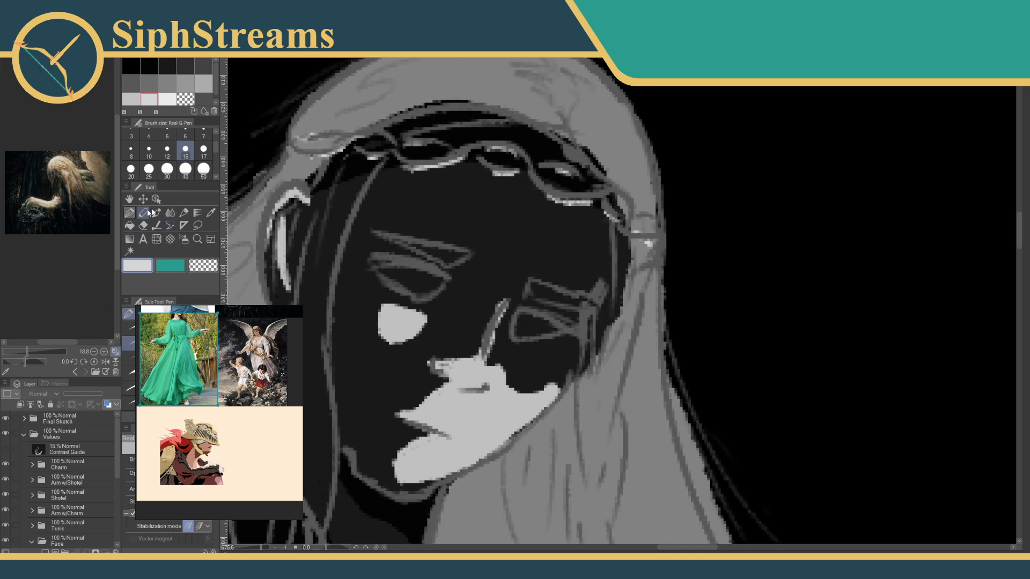
Extend and connect the light grey highlights along the braid's lower edges and loops on the Face Highlight layer.
drag(430, 241, 397, 319)
drag(261, 547, 264, 547)
drag(321, 351, 378, 388)
drag(117, 462, 97, 508)
click(79, 485)
click(78, 473)
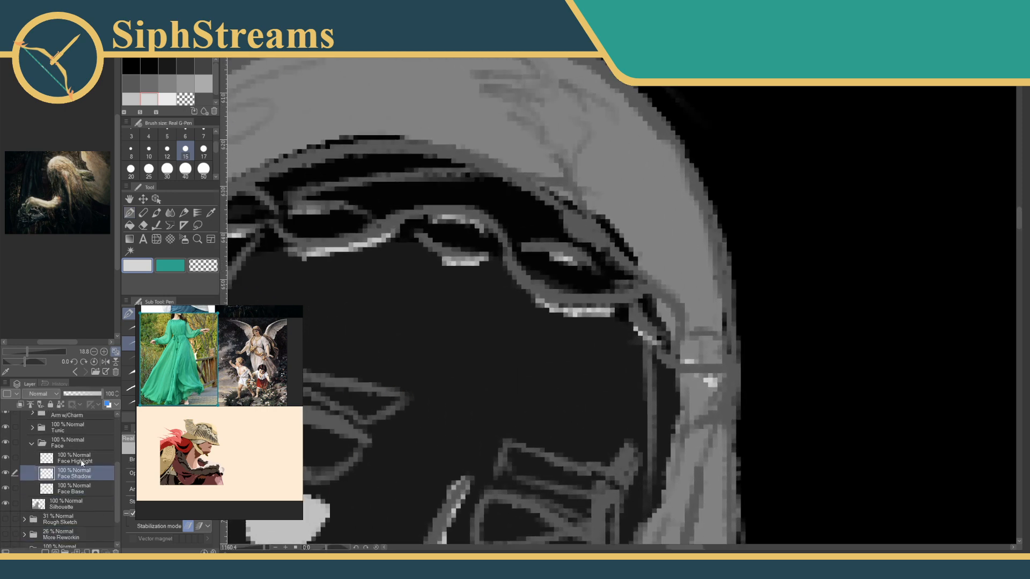
click(78, 458)
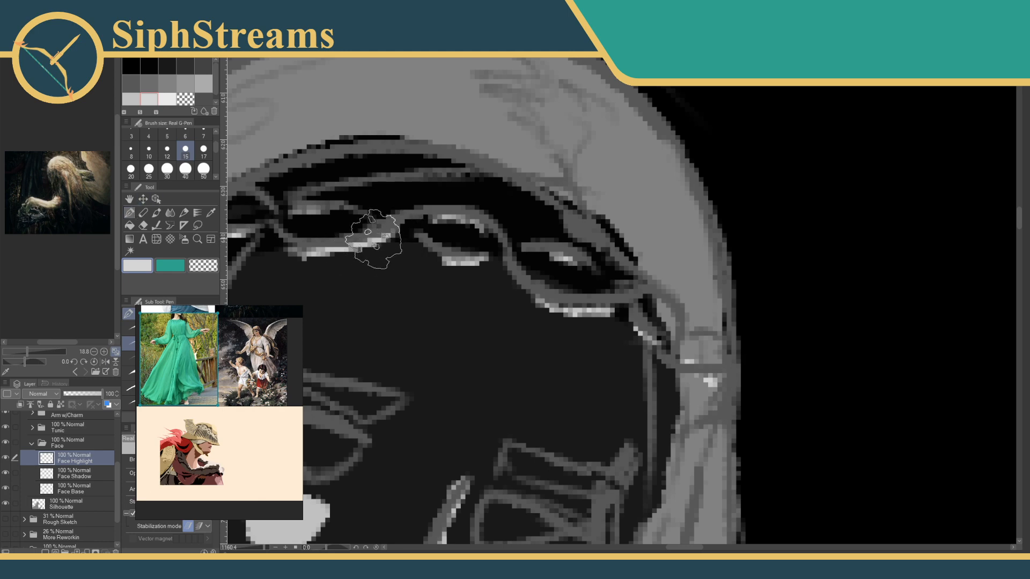
mouse_move(372, 241)
mouse_down()
mouse_move(416, 218)
mouse_move(386, 233)
mouse_move(415, 226)
mouse_move(407, 235)
mouse_move(439, 253)
mouse_move(386, 234)
mouse_move(455, 262)
mouse_move(495, 261)
mouse_move(494, 244)
mouse_move(528, 297)
mouse_move(501, 260)
mouse_move(540, 301)
mouse_up()
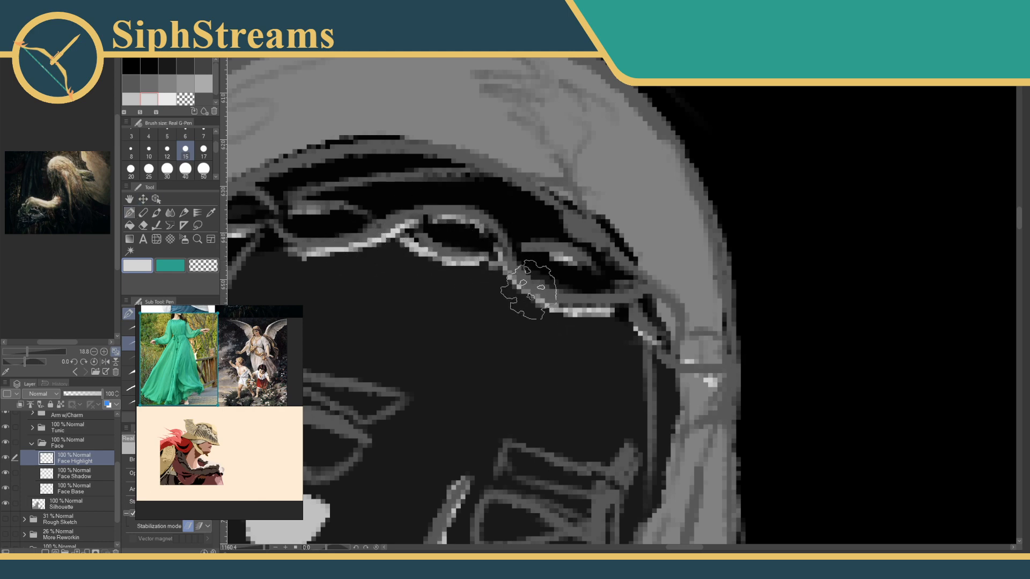
mouse_move(529, 248)
mouse_down()
mouse_move(614, 293)
mouse_move(651, 304)
mouse_up()
mouse_move(492, 237)
mouse_down()
mouse_move(584, 242)
mouse_move(651, 262)
mouse_up()
drag(453, 241, 499, 244)
drag(394, 258, 438, 260)
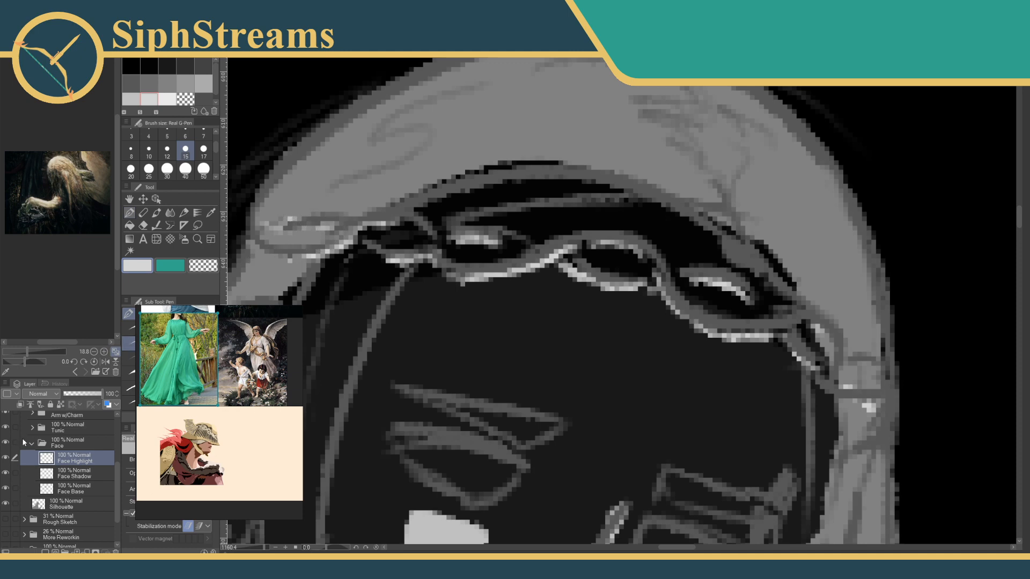
Hide the Final Sketch folder and review the finished braid highlights on the whole figure.
drag(117, 487, 98, 405)
click(6, 419)
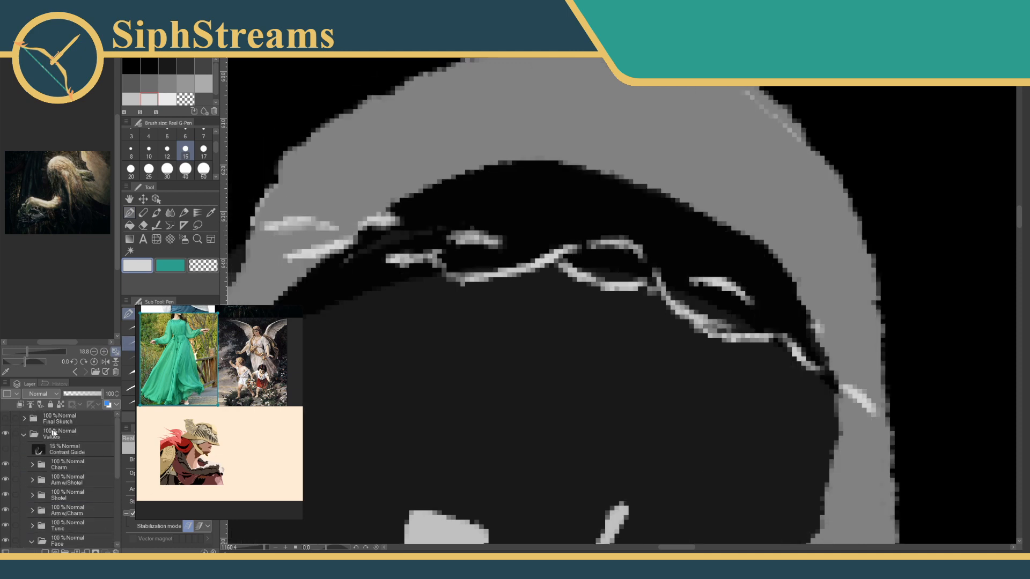
drag(264, 548, 247, 548)
drag(622, 397, 595, 300)
drag(249, 547, 244, 550)
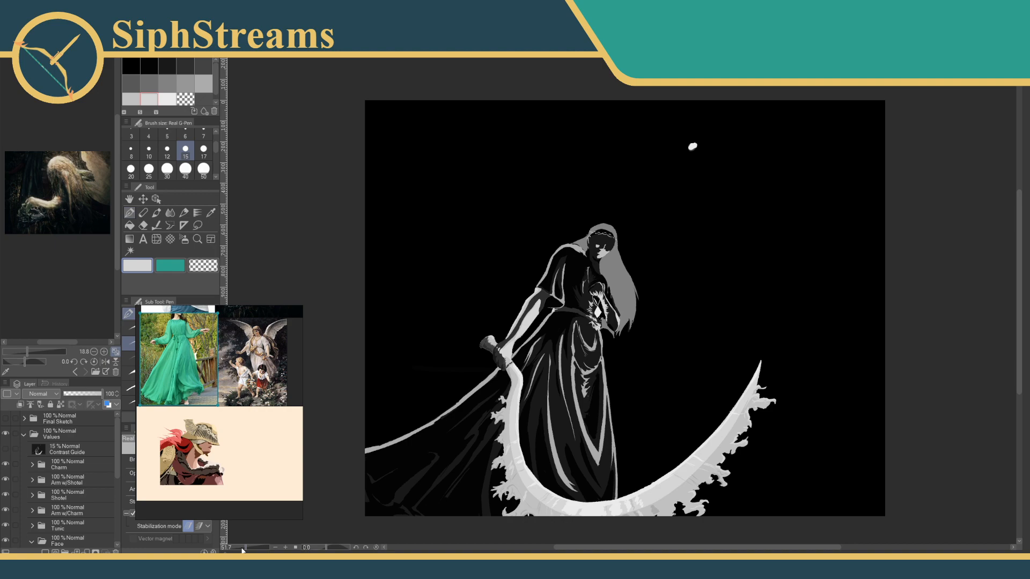
mouse_move(247, 551)
mouse_down()
mouse_move(261, 551)
mouse_move(252, 551)
mouse_up()
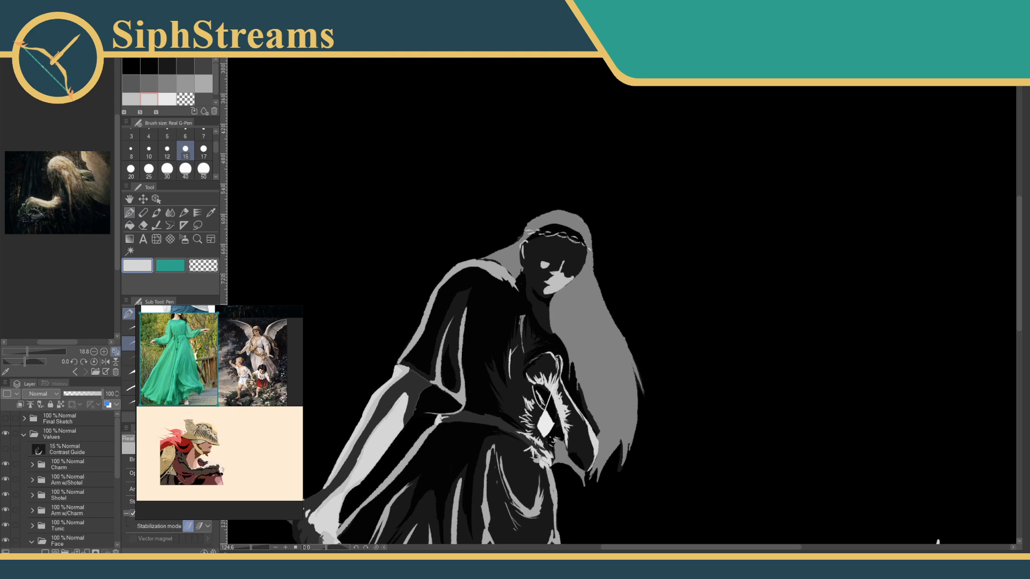
Toggle the Contrast Guide layer on and off and examine the values of the head and upper body.
click(6, 449)
click(7, 450)
drag(596, 402, 638, 402)
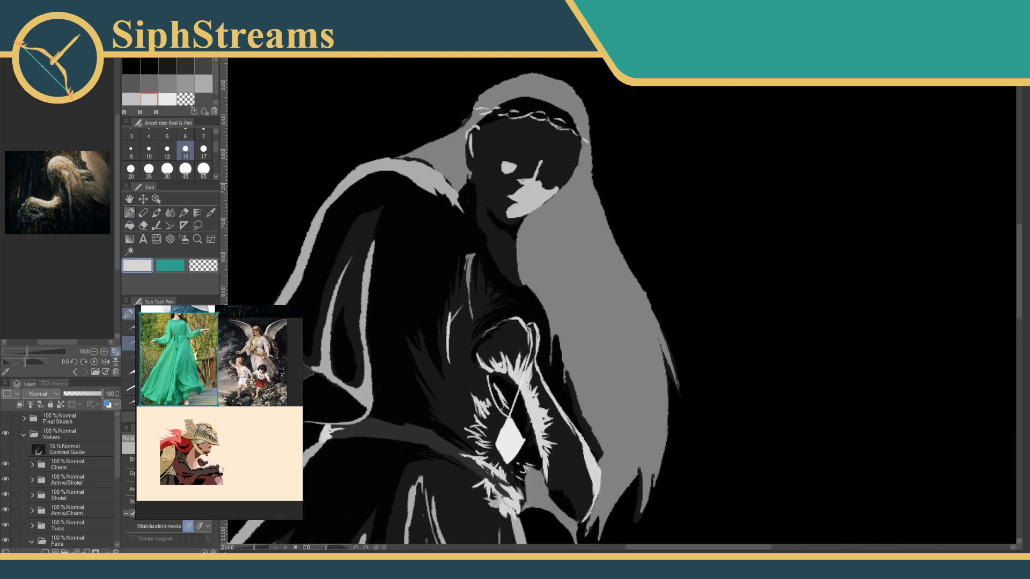
drag(604, 322, 597, 405)
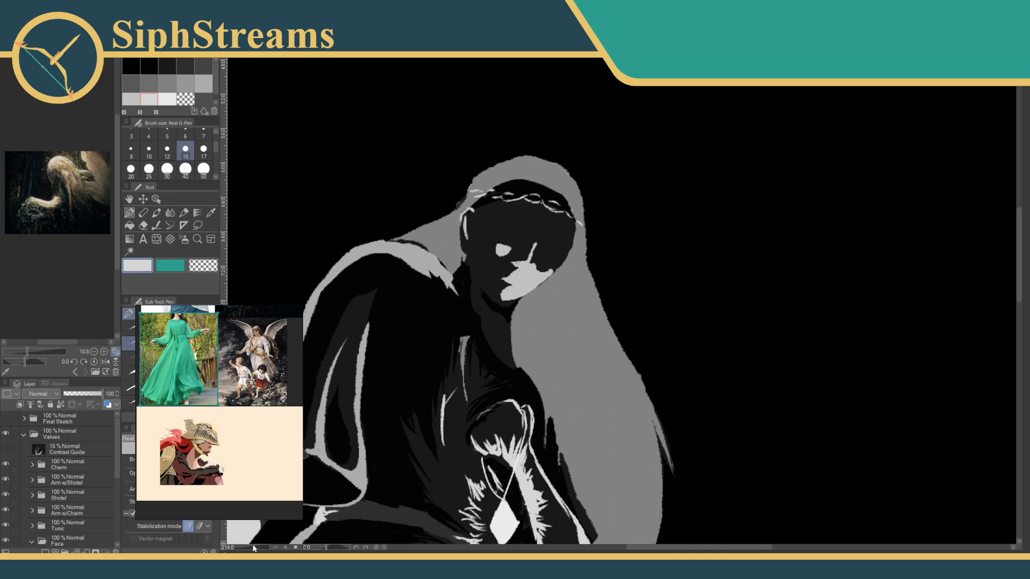
Try black shadows over the forehead, brow and side of the face on the Face Shadow layer at brush size 25, undoing the strokes.
drag(253, 549, 260, 548)
drag(462, 351, 735, 384)
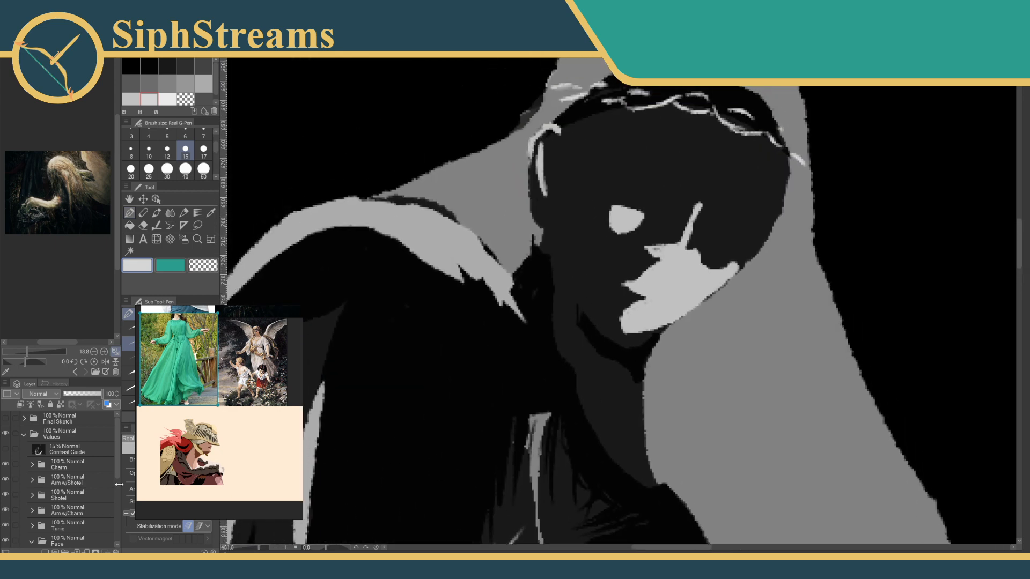
scroll(95, 492, down, 3)
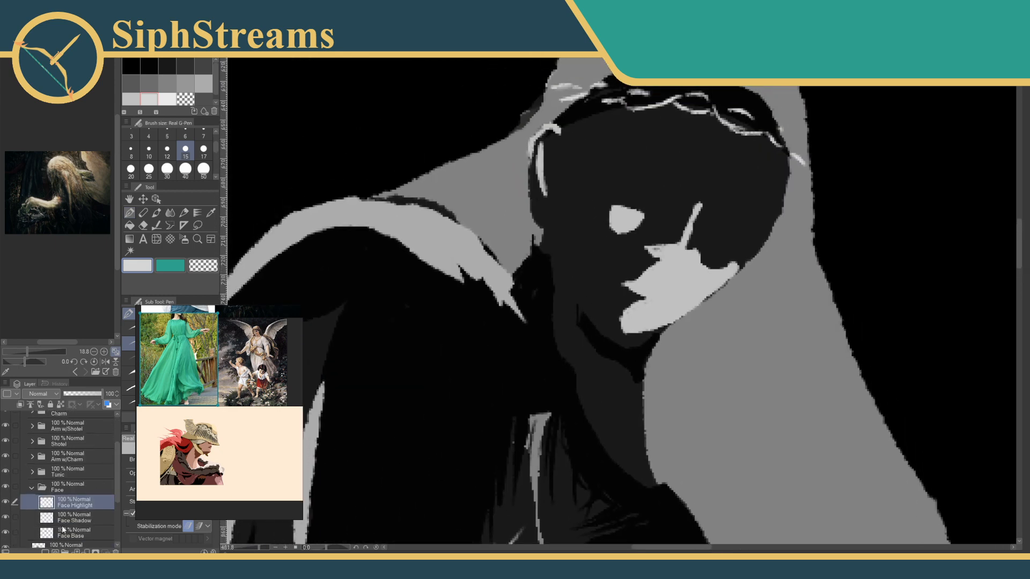
click(64, 519)
click(149, 67)
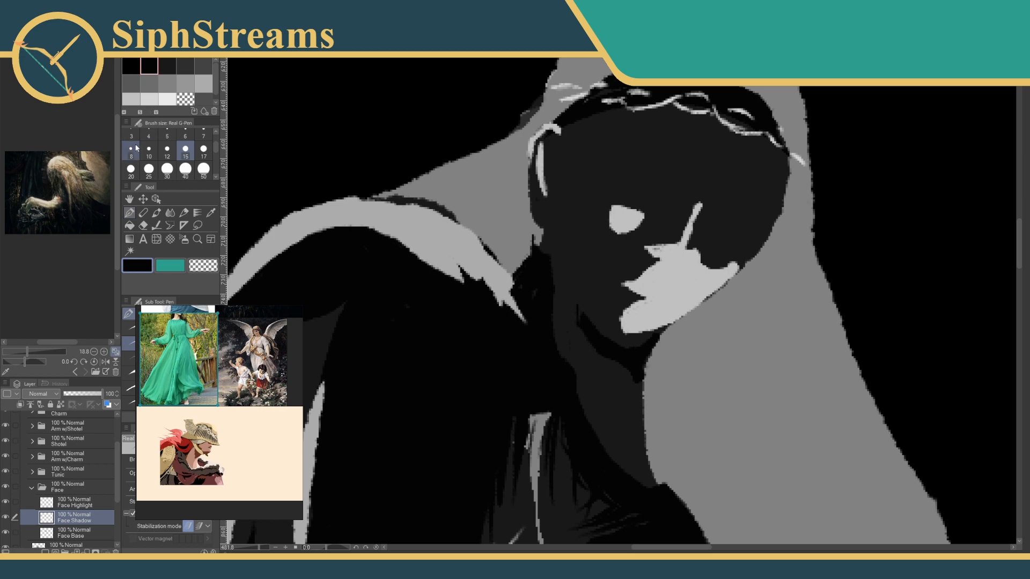
click(156, 174)
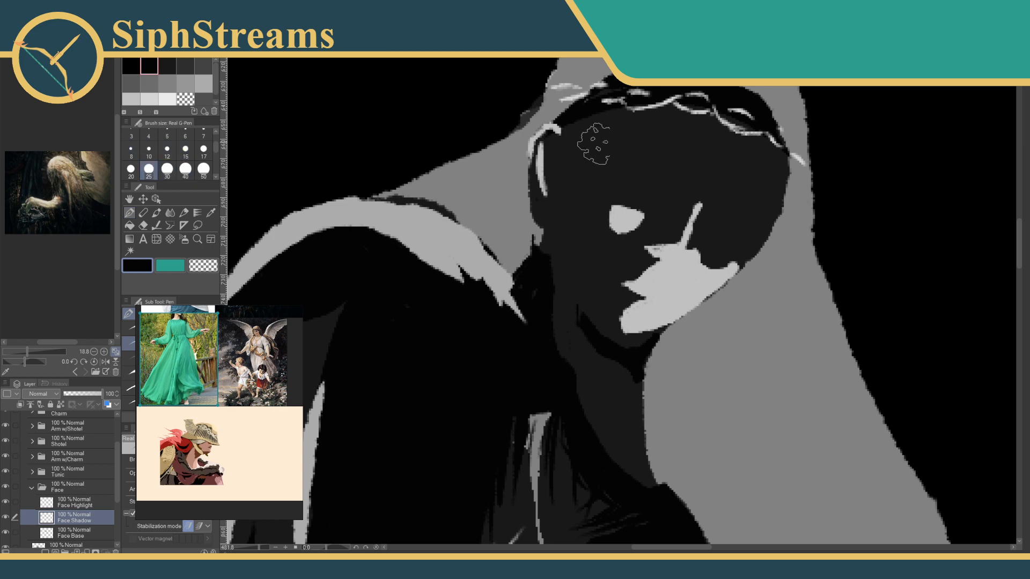
mouse_move(617, 173)
mouse_down()
mouse_move(659, 203)
mouse_move(692, 198)
mouse_move(683, 193)
mouse_move(712, 203)
mouse_move(725, 229)
mouse_move(748, 238)
mouse_move(772, 212)
mouse_move(764, 222)
mouse_move(781, 169)
mouse_move(670, 130)
mouse_move(706, 135)
mouse_move(604, 127)
mouse_move(598, 146)
mouse_move(612, 168)
mouse_move(618, 140)
mouse_move(649, 148)
mouse_move(680, 187)
mouse_move(727, 173)
mouse_move(752, 222)
mouse_move(765, 176)
mouse_move(576, 123)
mouse_up()
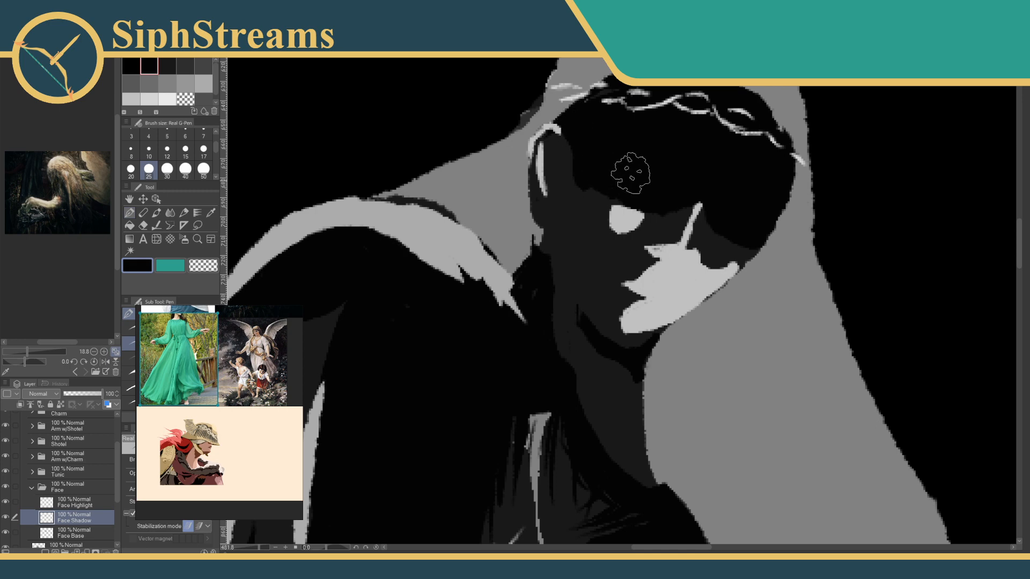
click(558, 227)
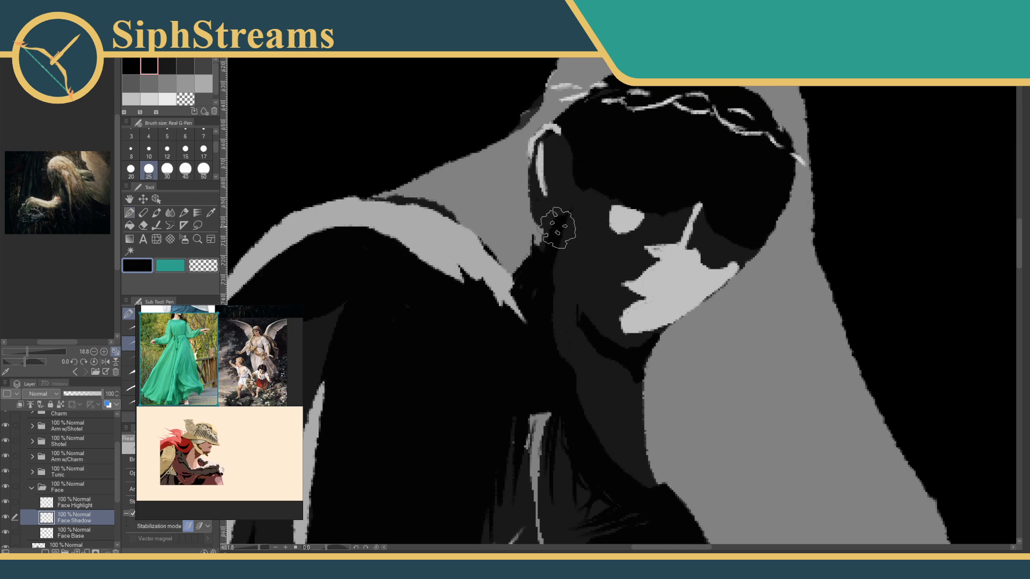
drag(544, 236, 528, 271)
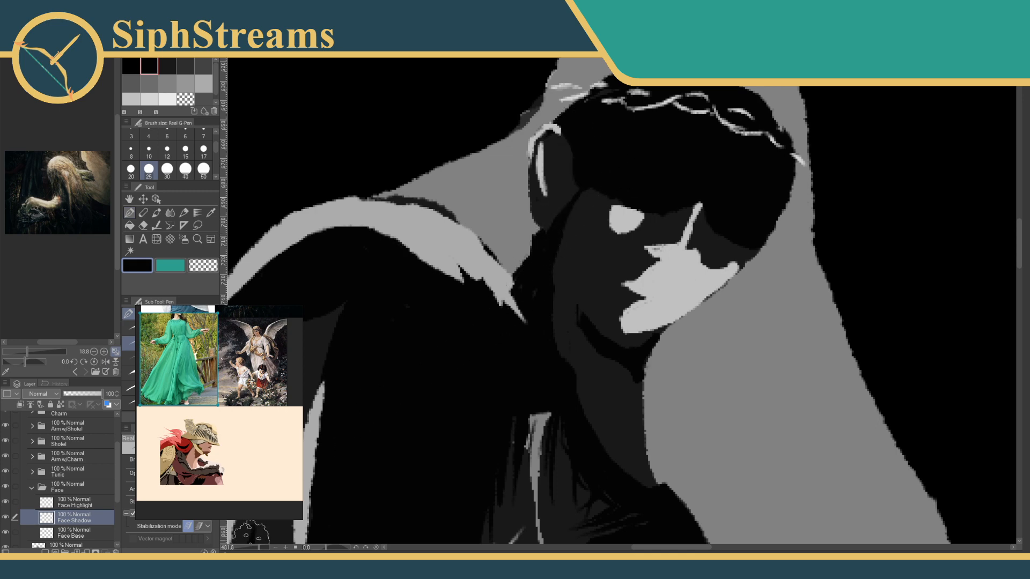
mouse_move(261, 548)
mouse_down()
mouse_move(239, 548)
mouse_move(262, 551)
mouse_up()
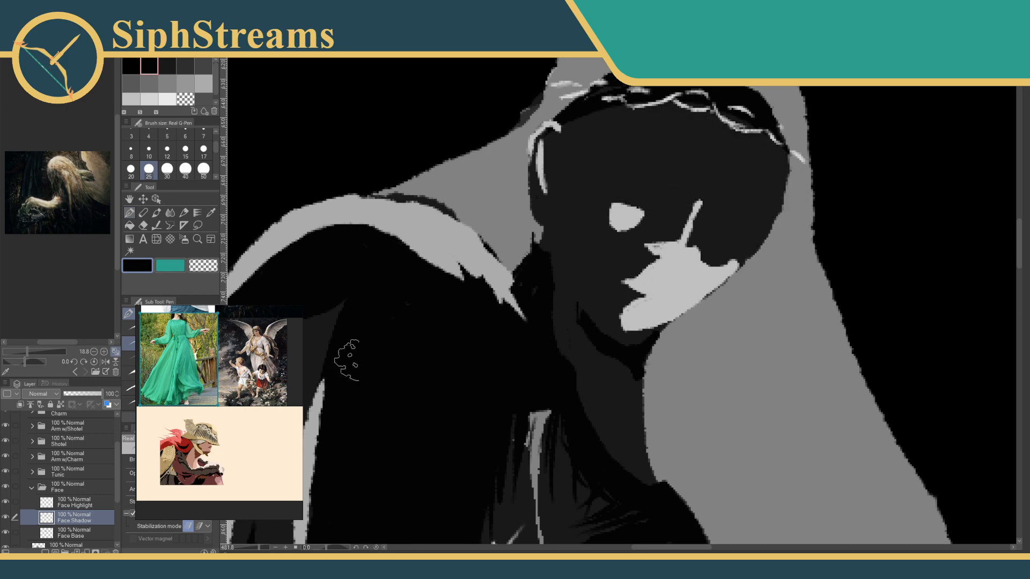
drag(622, 177, 681, 177)
drag(616, 177, 628, 186)
key(ctrl+z)
Sample the light grey of the face highlight and try brow highlight strokes above the eye area, undoing them all.
click(211, 213)
click(628, 202)
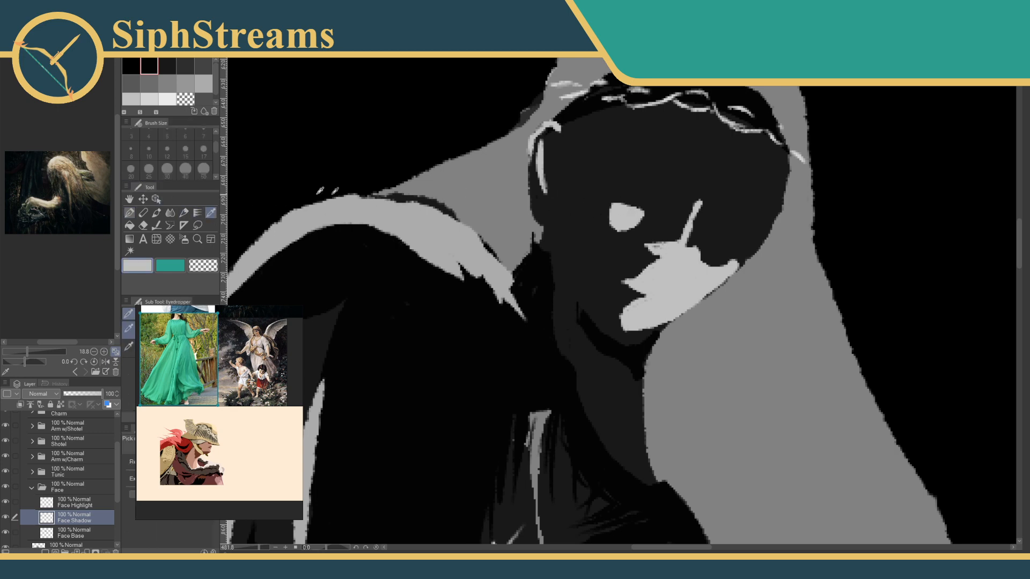
click(129, 212)
drag(614, 170, 691, 194)
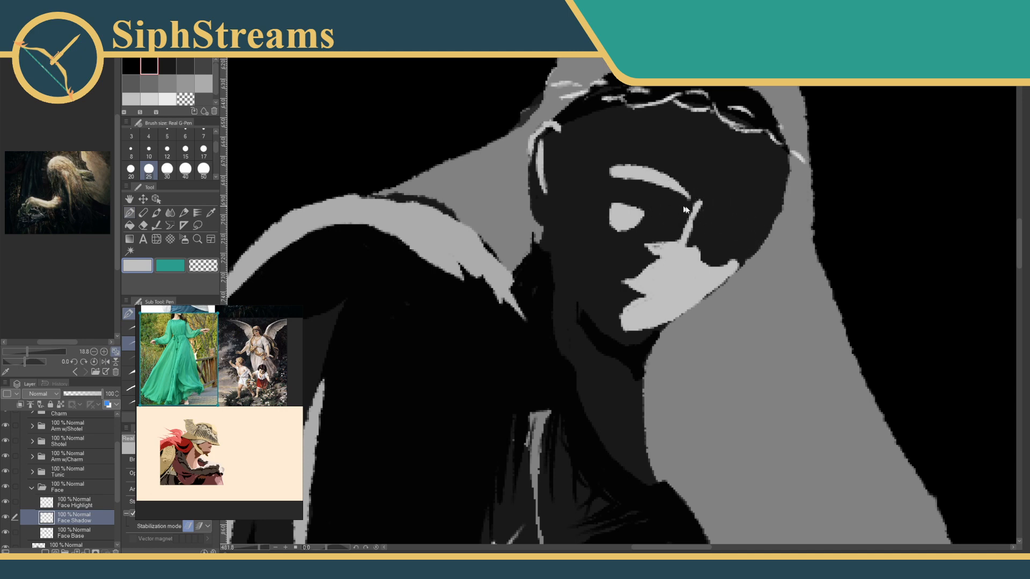
key(ctrl+z)
drag(667, 188, 624, 172)
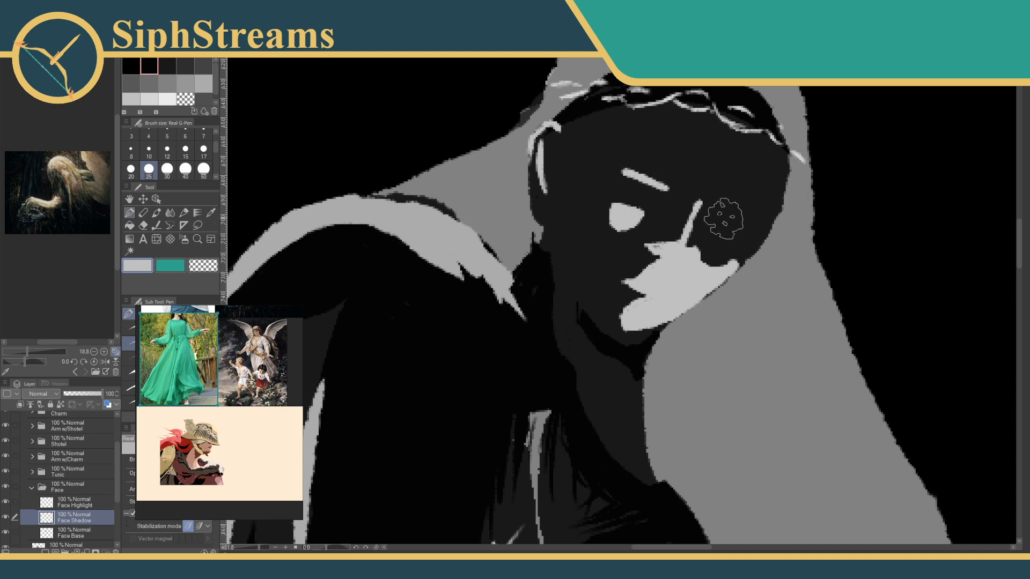
drag(735, 229, 726, 229)
key(ctrl+z)
key(ctrl+z)
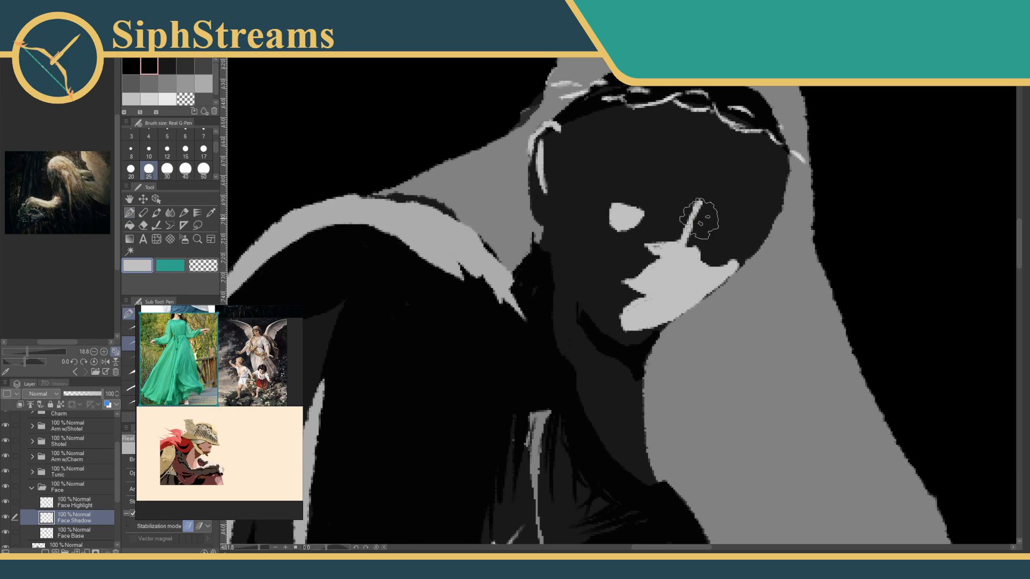
Collapse the Face folder and create a new layer folder, dropping it into the Face folder.
click(32, 488)
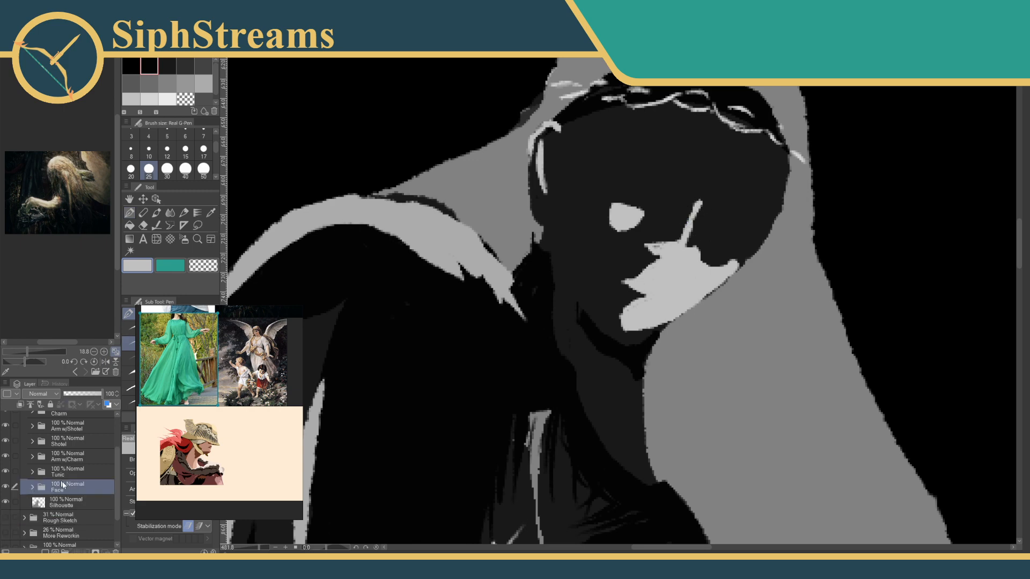
click(64, 551)
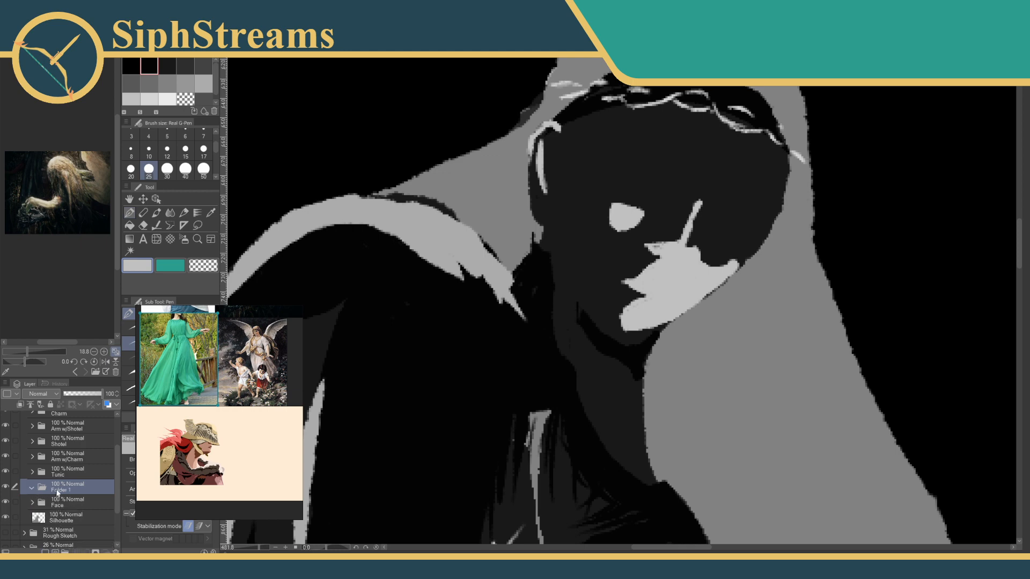
drag(59, 502, 57, 506)
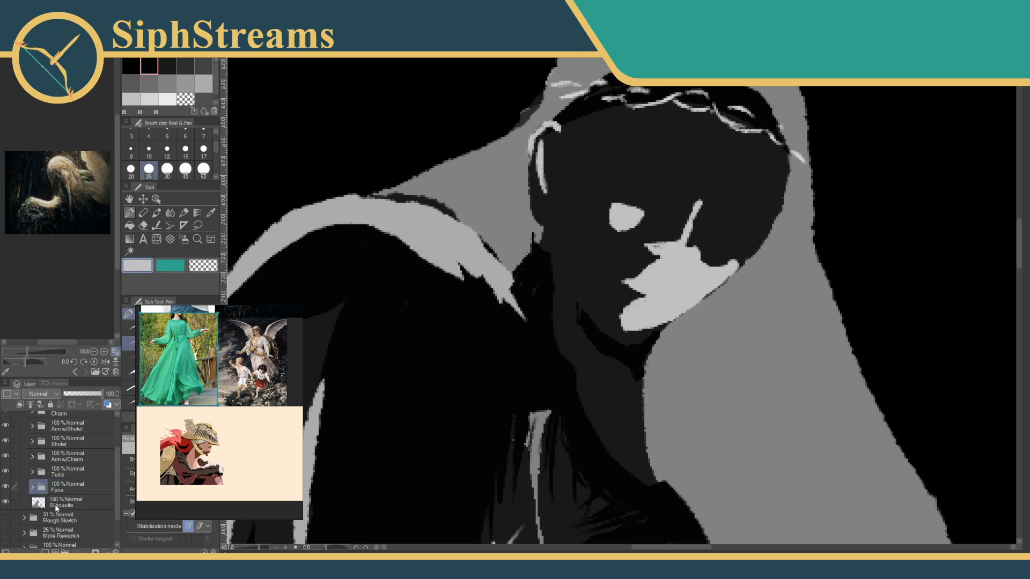
Move the new layer folder out of the Face folder to directly above it, and collapse the Face folder.
click(56, 502)
click(61, 492)
double_click(60, 490)
click(59, 506)
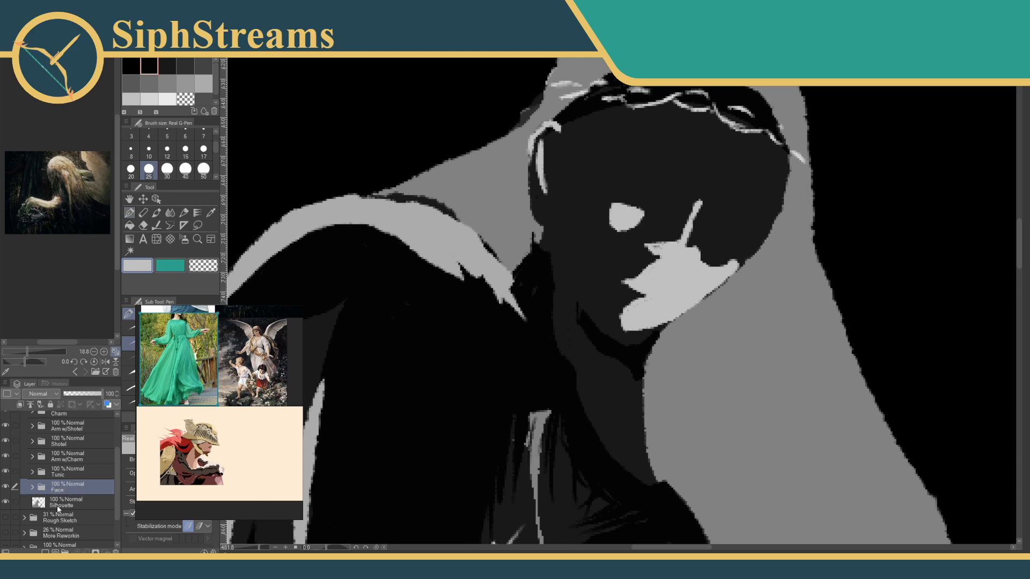
click(62, 506)
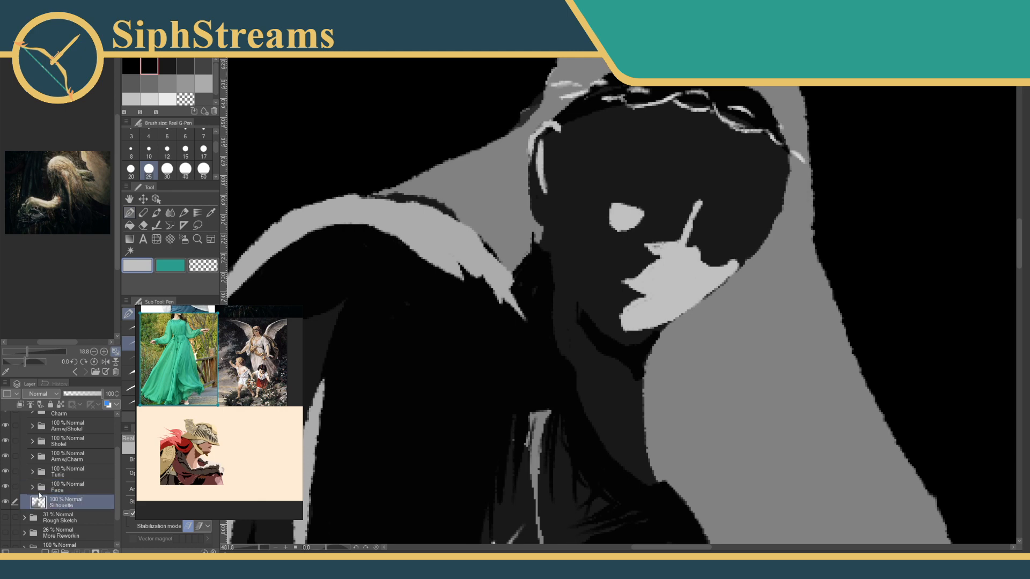
click(32, 491)
click(32, 488)
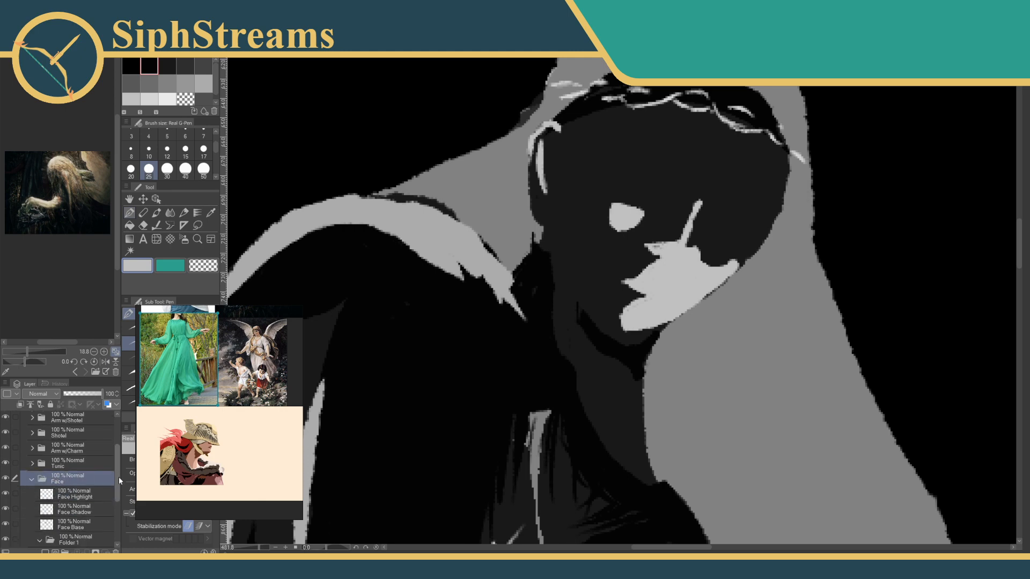
drag(72, 520, 74, 459)
click(32, 476)
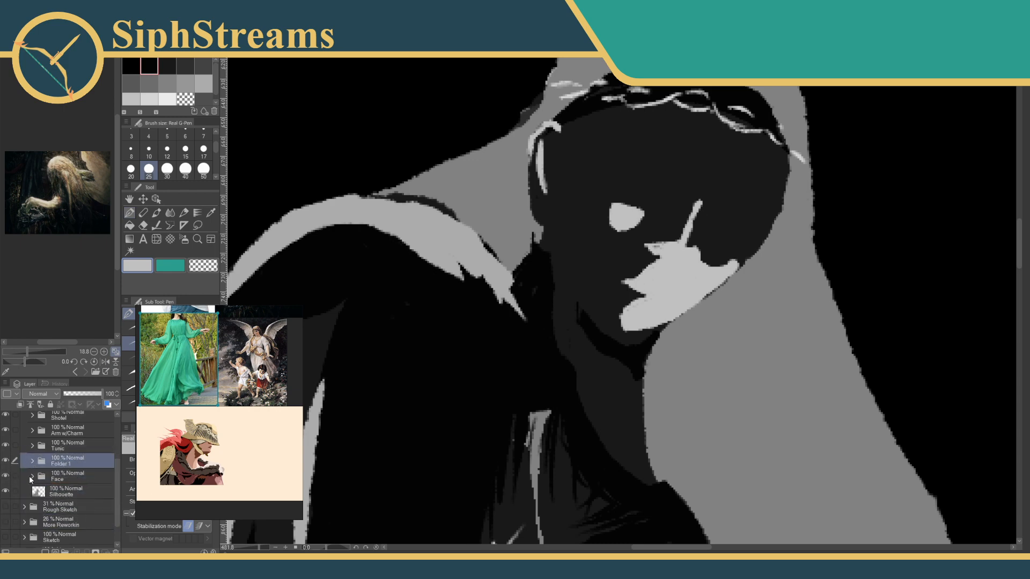
Rename the new layer folder above the Face folder as "Hair - Front".
double_click(67, 464)
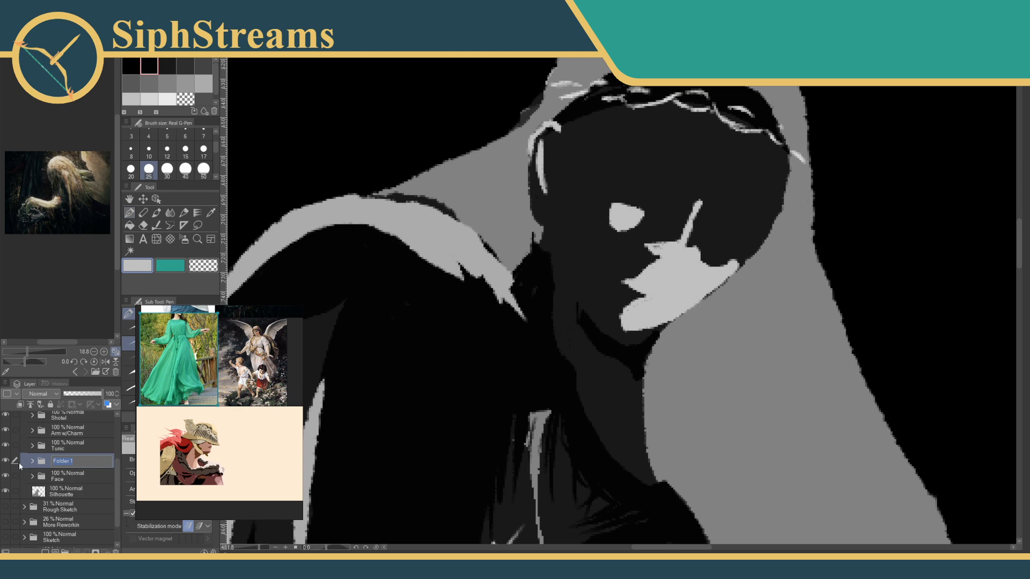
text(Hair - Top)
key(BackSpace)
key(BackSpace)
key(BackSpace)
text(Front)
key(Return)
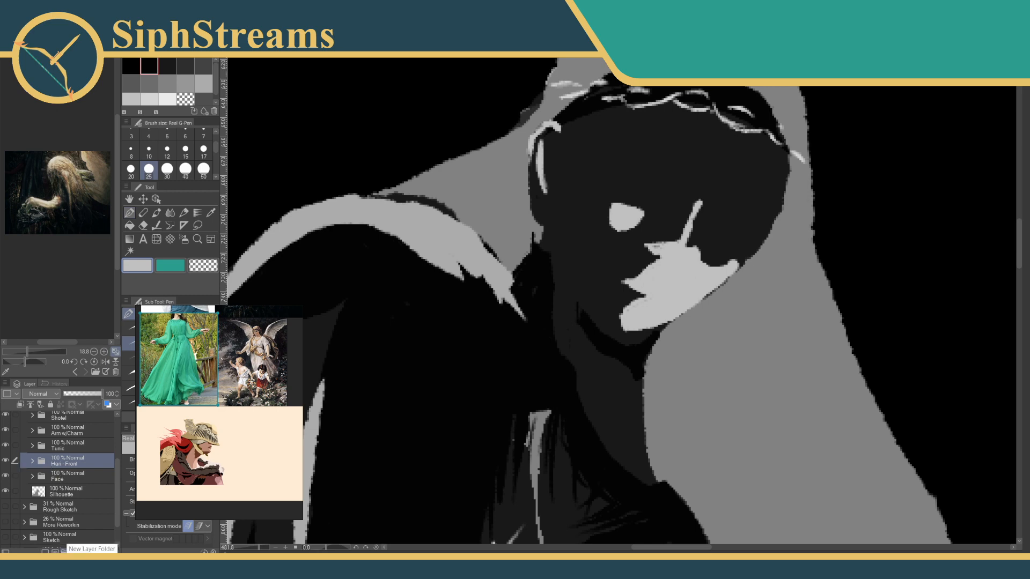
Create a layer folder between the Face folder and the Silhouette layer and name it "Hair Back".
click(65, 551)
click(63, 493)
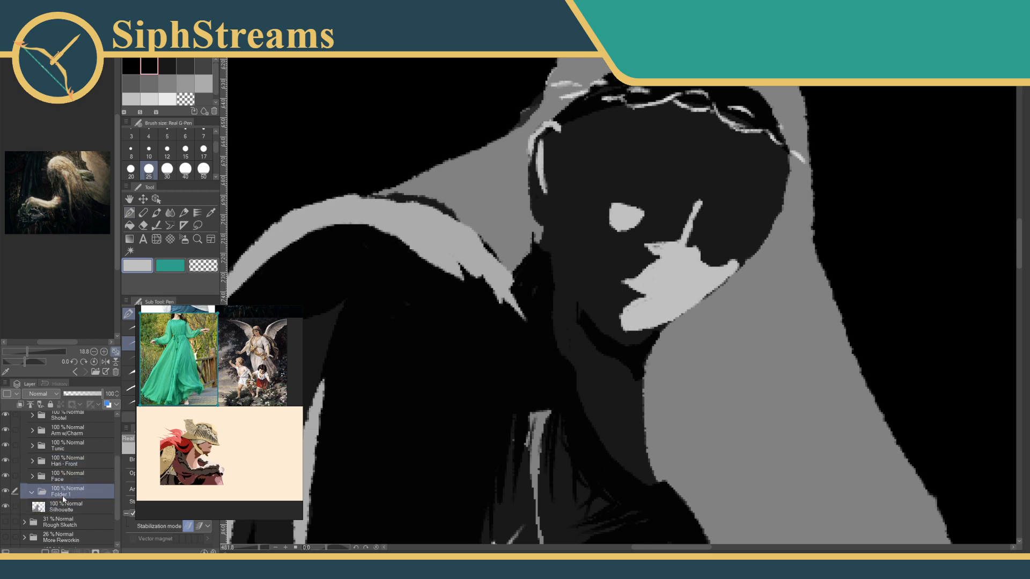
double_click(63, 493)
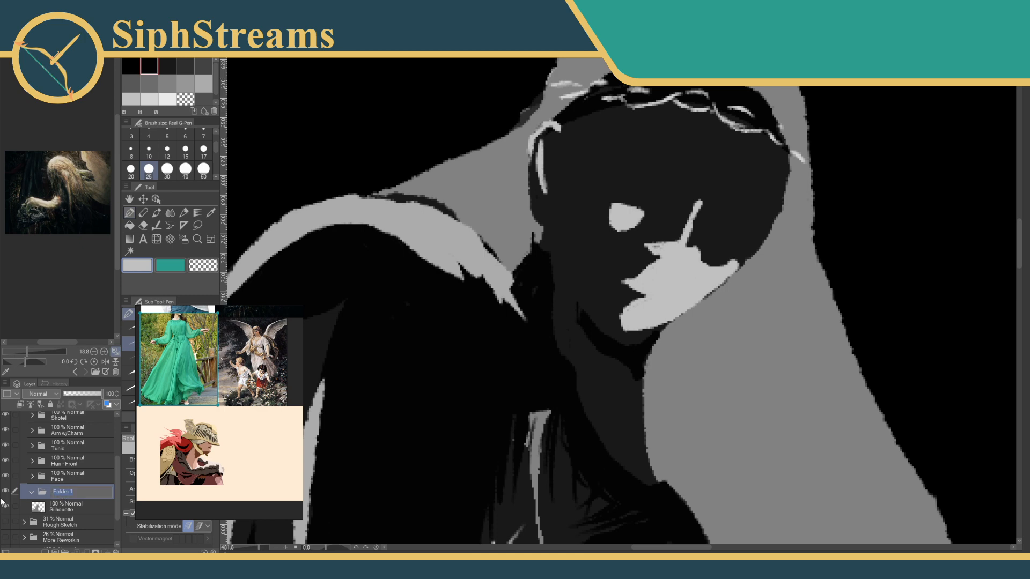
text(Hair Back)
key(Return)
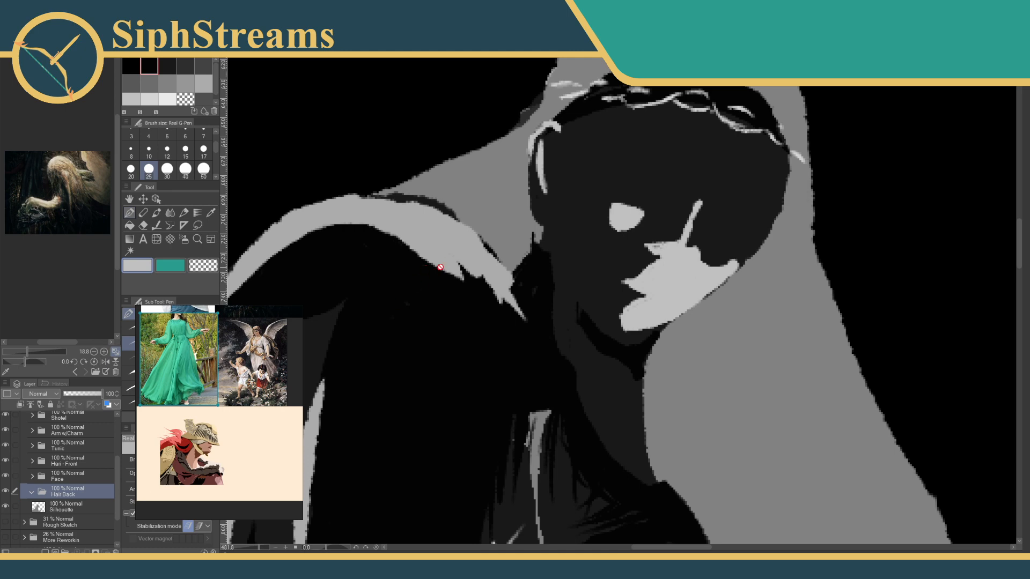
Set the drawing colour to transparent and add three raster layers inside the Hair Back folder.
drag(440, 267, 421, 313)
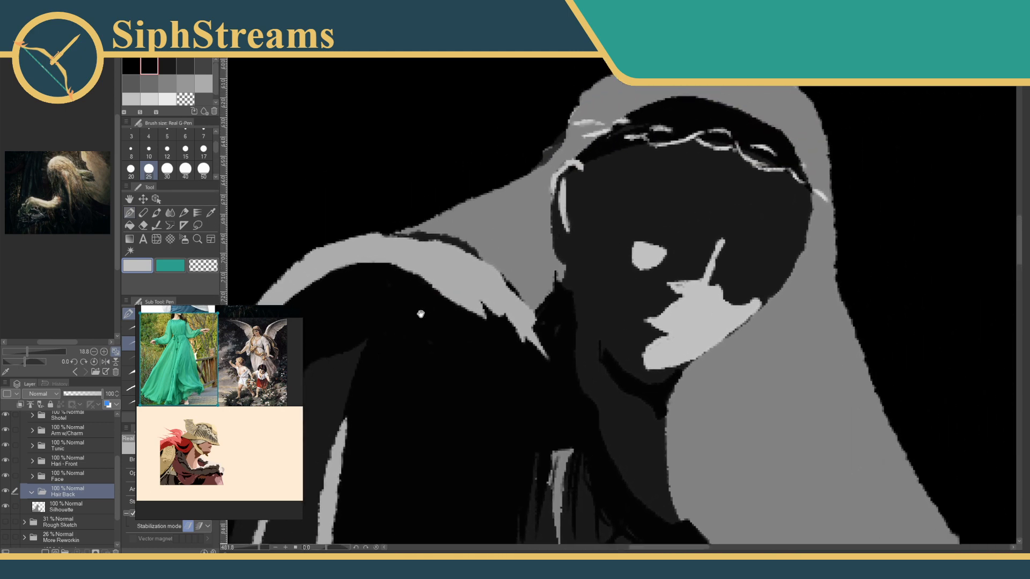
drag(506, 248, 408, 250)
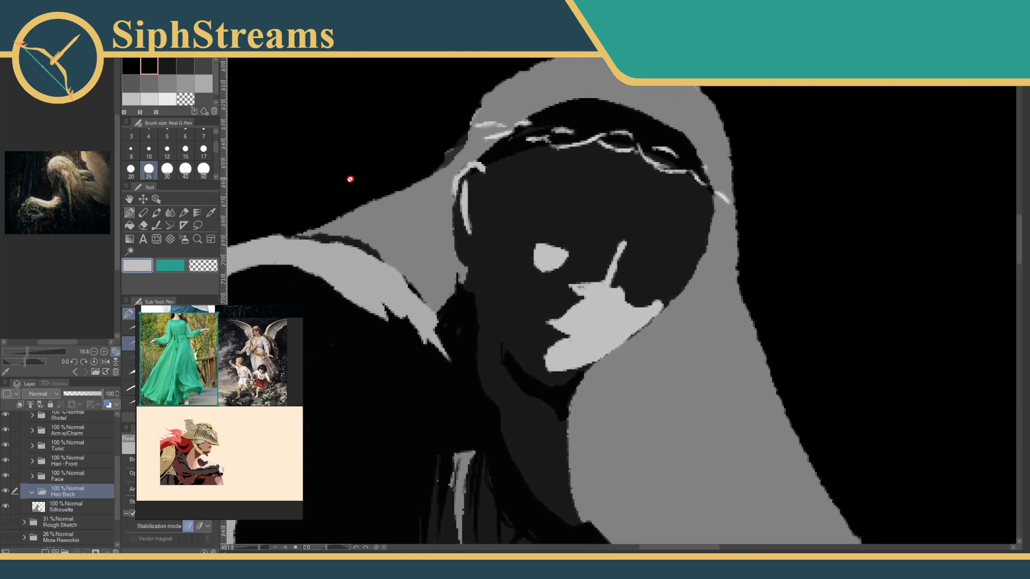
drag(350, 175, 320, 276)
click(202, 268)
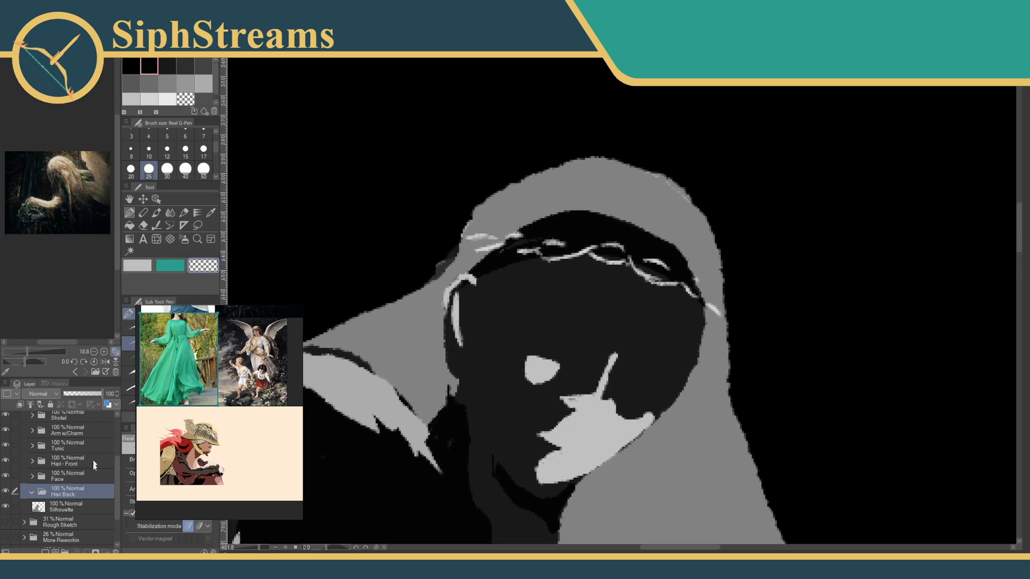
click(55, 463)
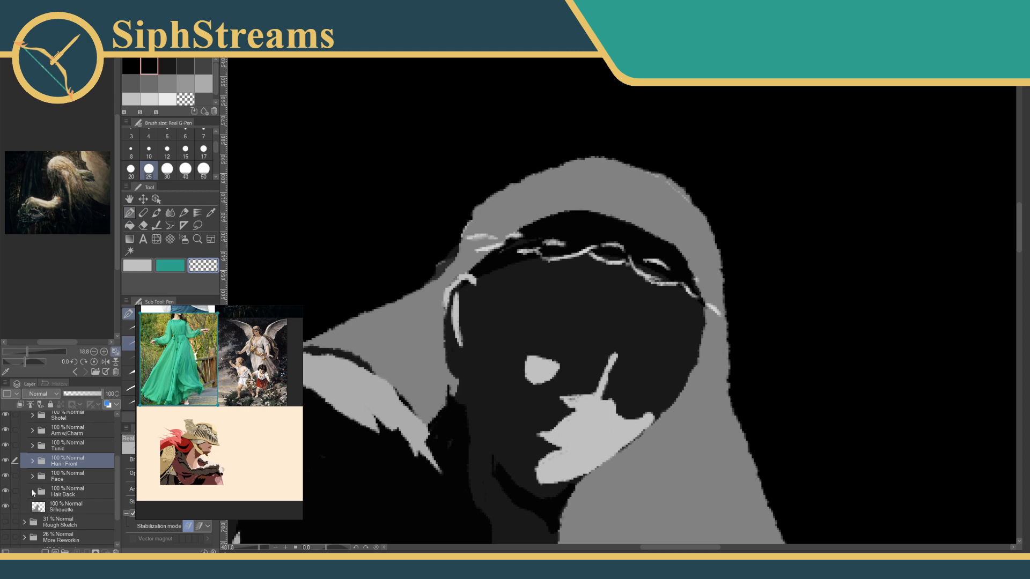
click(54, 491)
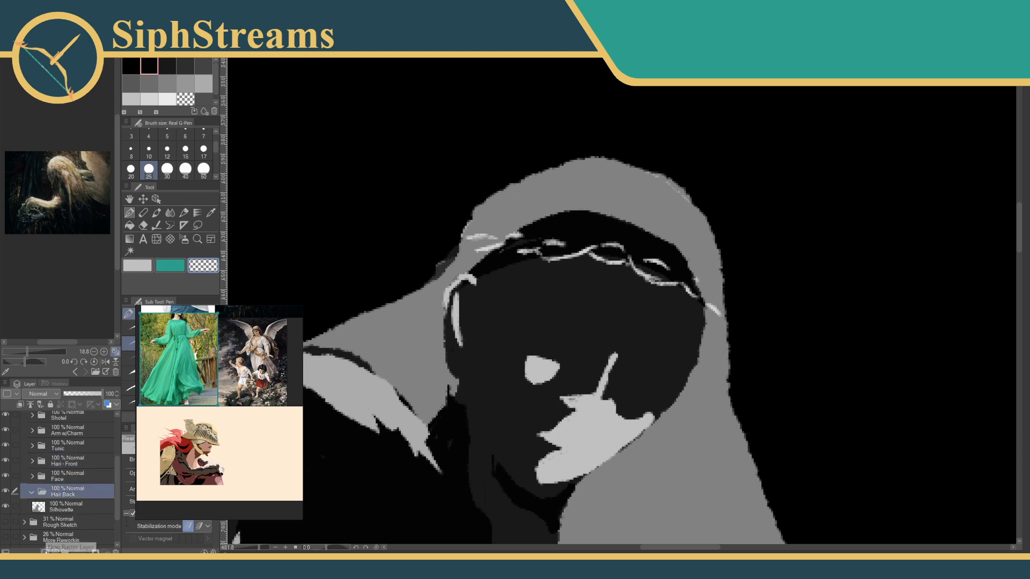
click(46, 552)
click(46, 550)
click(47, 551)
scroll(80, 488, down, 2)
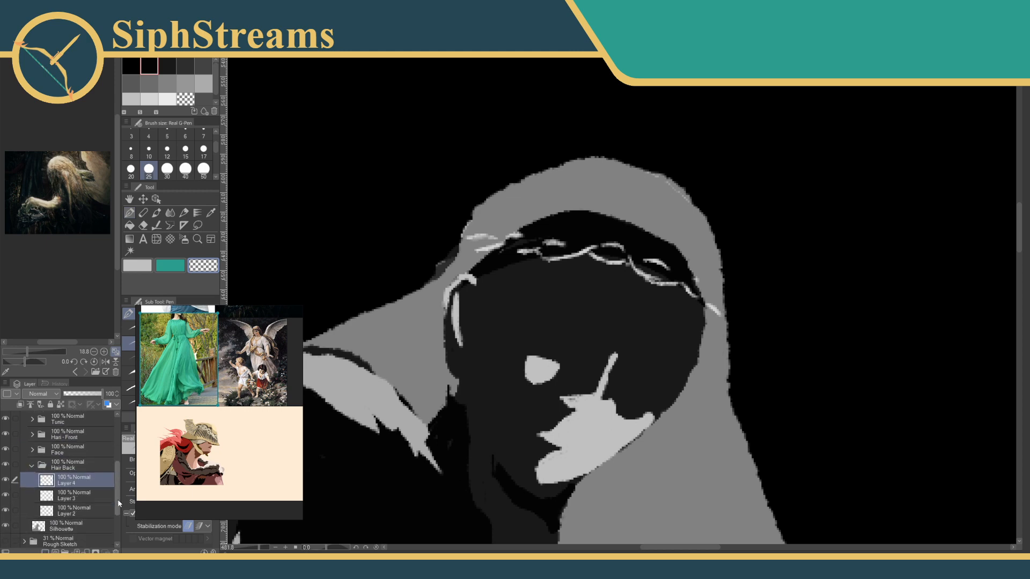
Rename the lowest layer in the Hair Back folder "HairBackBase" and the middle one "HairBackShadow".
double_click(66, 512)
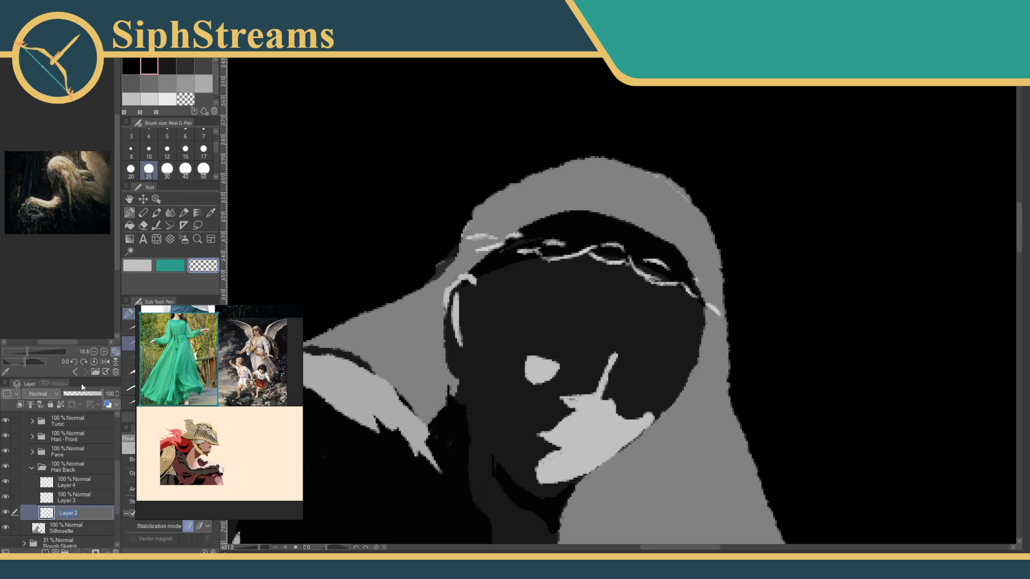
text(HairBackBase)
key(Return)
click(66, 500)
double_click(74, 502)
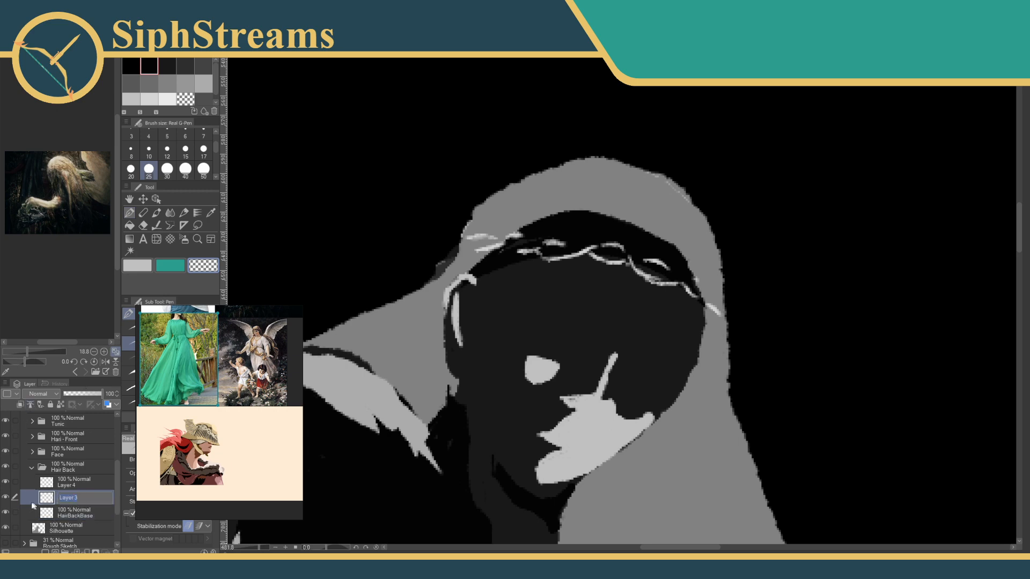
text(HairBackShadow)
key(Return)
Rename the uppermost layer in the Hair Back folder "HairBackHighlight".
click(69, 485)
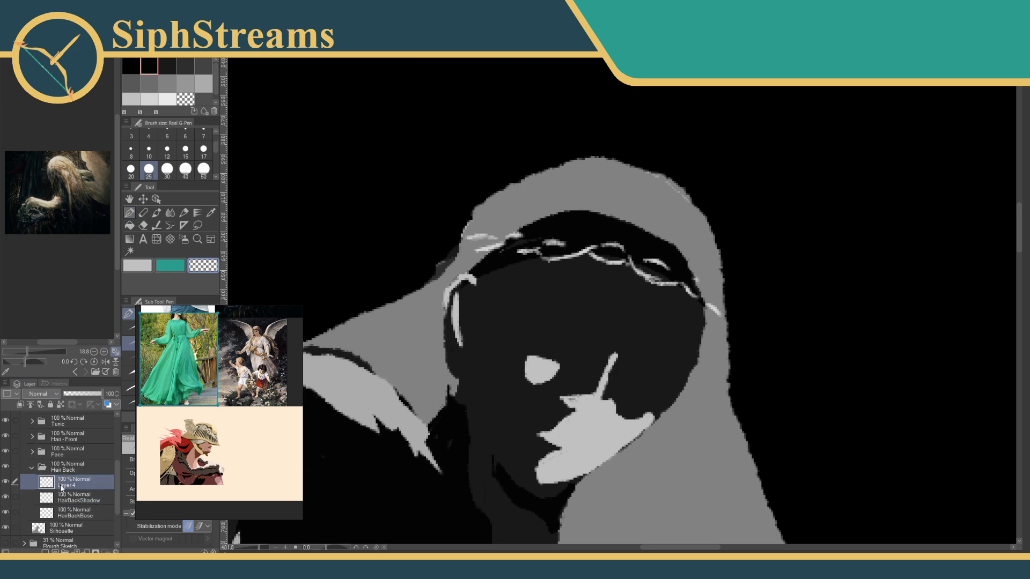
double_click(69, 487)
text(HairBackHighlight)
key(Return)
Check the hair and face values of the upper figure against the Final Sketch folder, showing it briefly and hiding it.
mouse_move(535, 406)
mouse_down()
mouse_move(503, 299)
mouse_move(518, 327)
mouse_up()
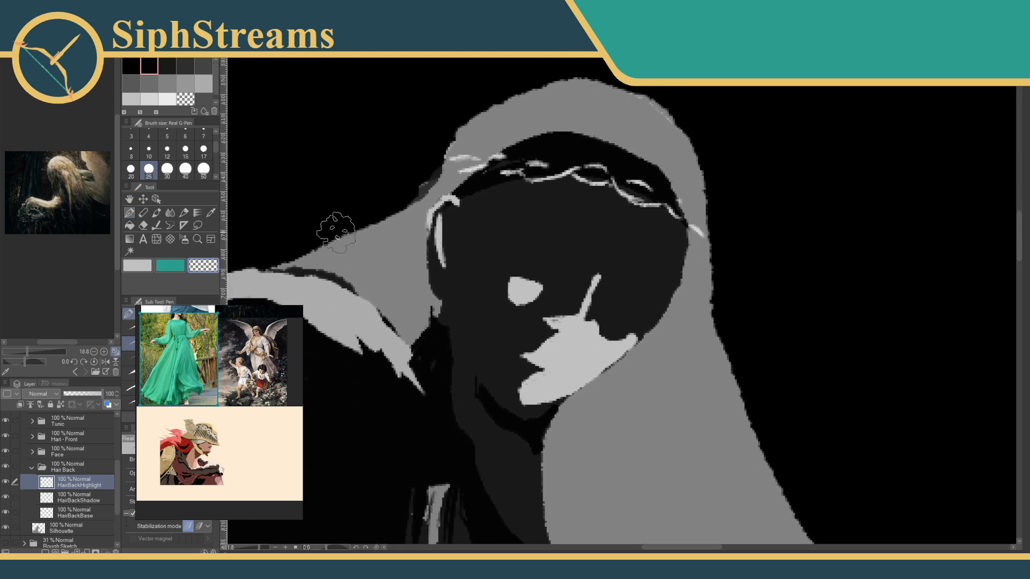
drag(335, 232, 321, 276)
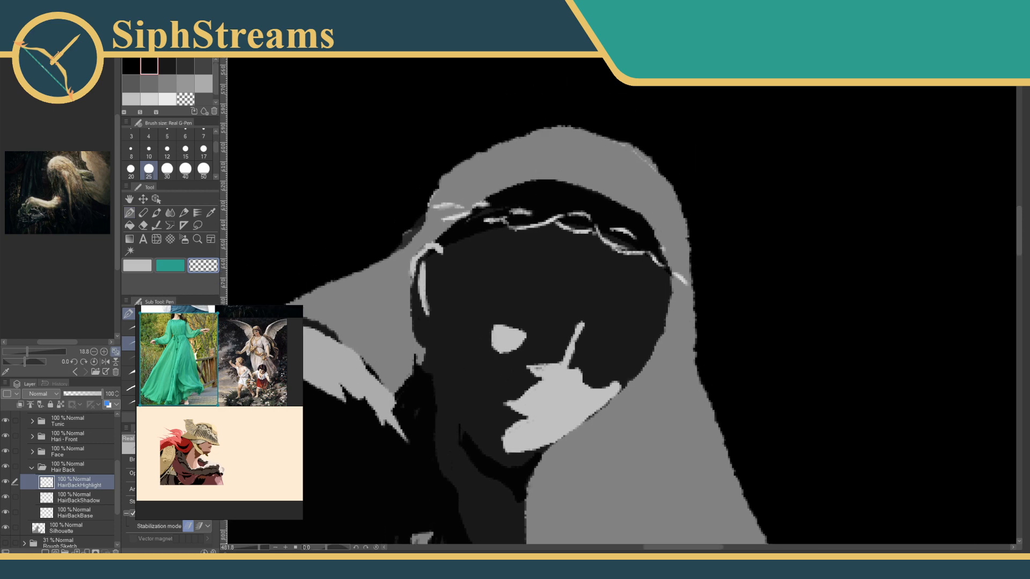
click(95, 513)
drag(258, 547, 253, 547)
drag(318, 459, 251, 399)
scroll(119, 486, up, 5)
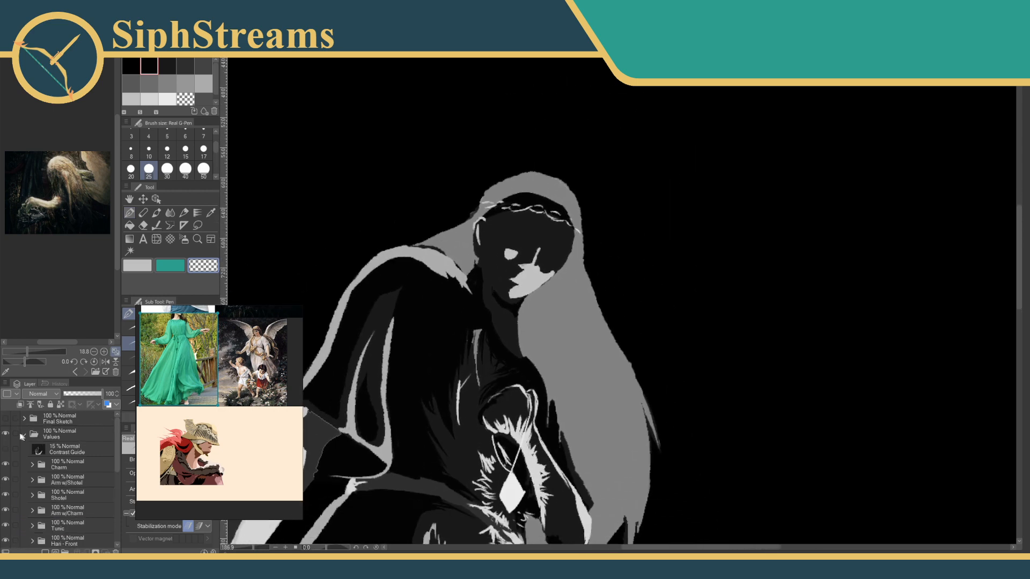
click(6, 418)
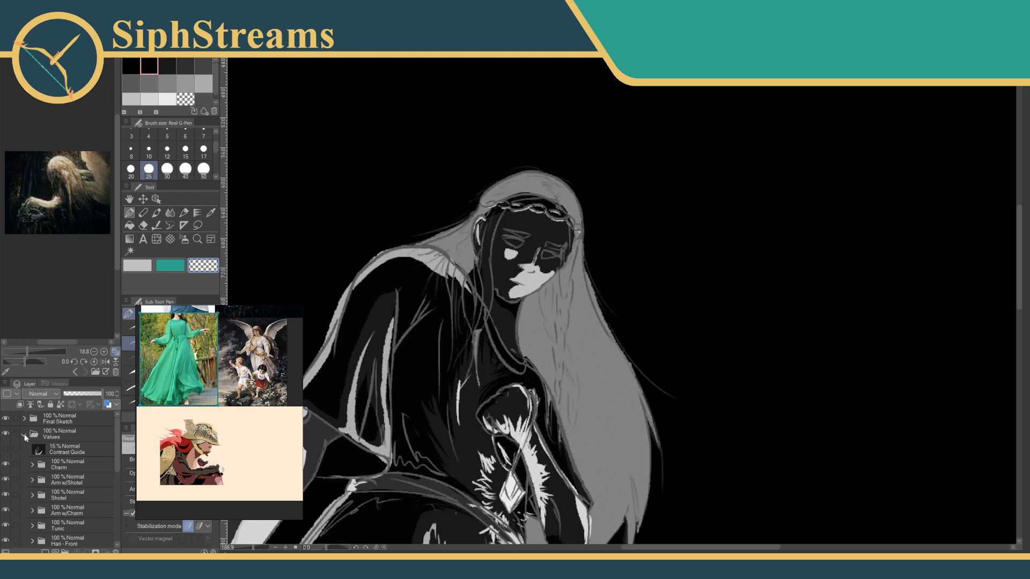
click(5, 419)
Show the Contrast Guide at 100% opacity, make the Final Sketch folder visible, and hide the guide.
click(5, 449)
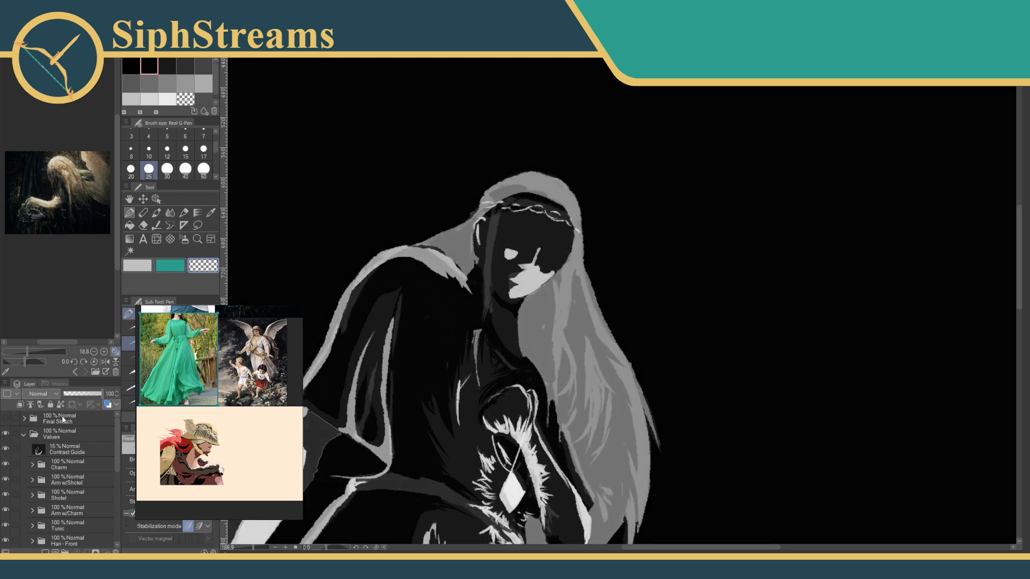
click(62, 453)
click(106, 395)
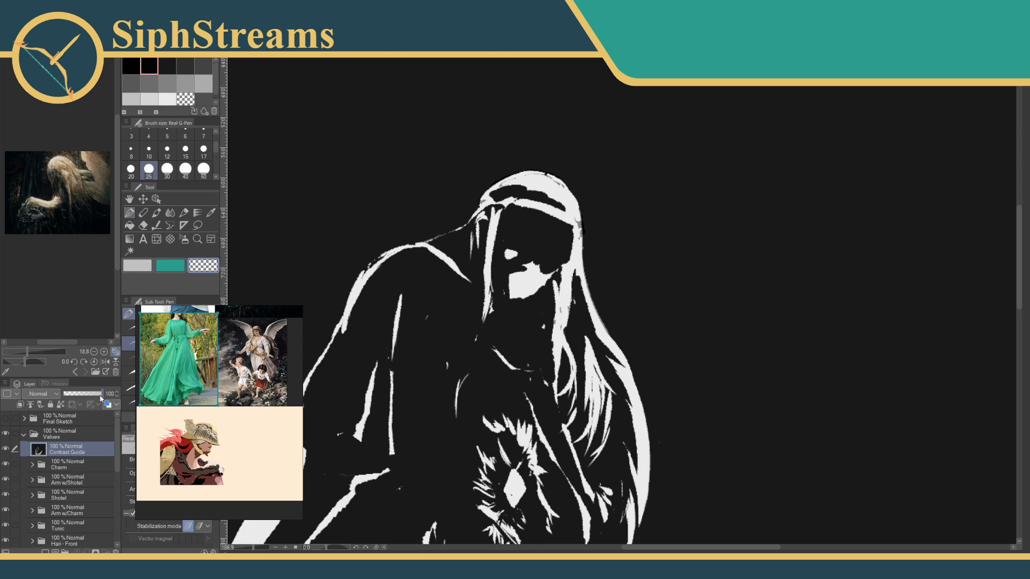
click(6, 418)
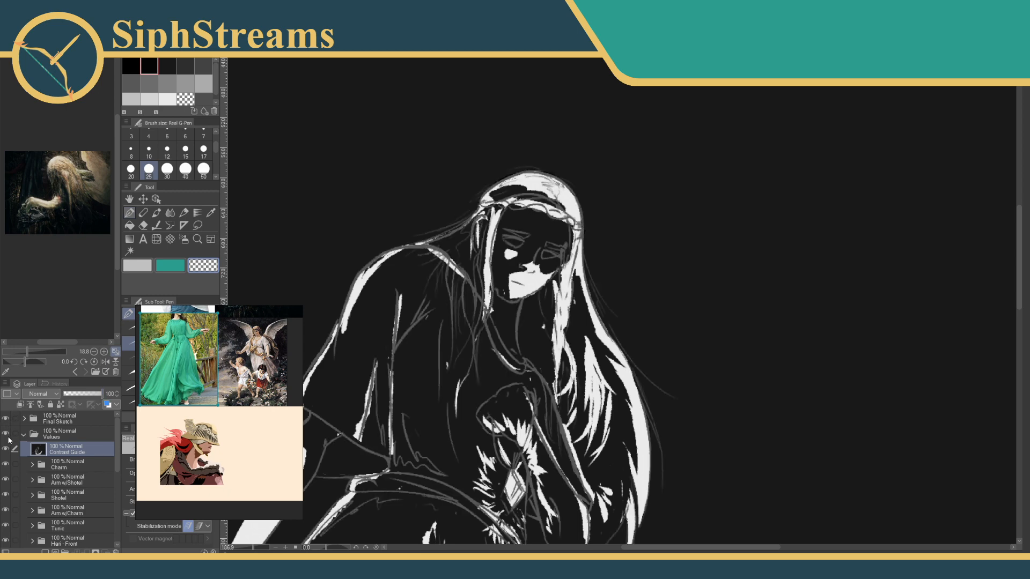
click(5, 450)
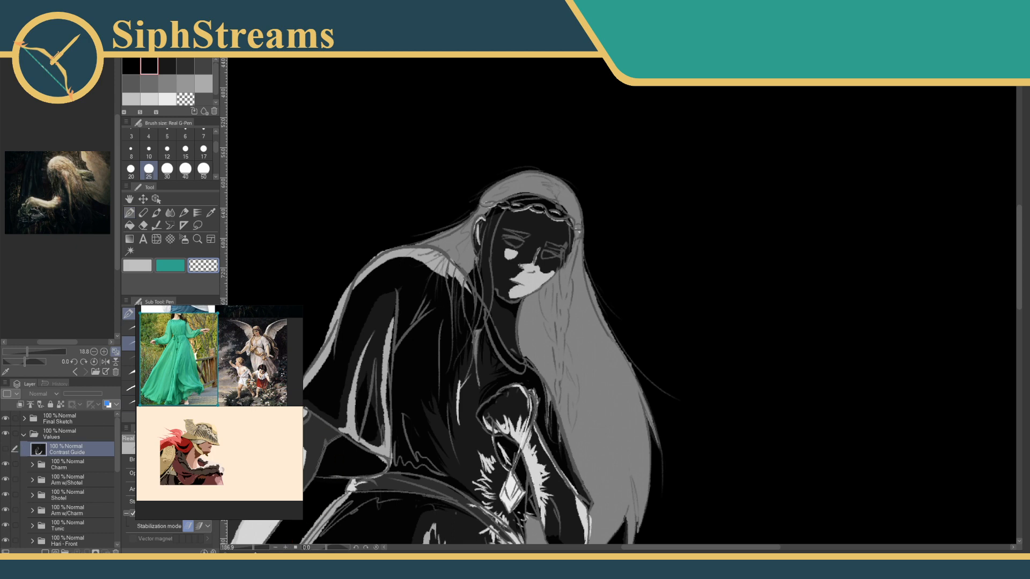
Examine the whole composition, the robed upper body and the head with the sketch lines over the values.
click(242, 548)
drag(242, 548, 248, 548)
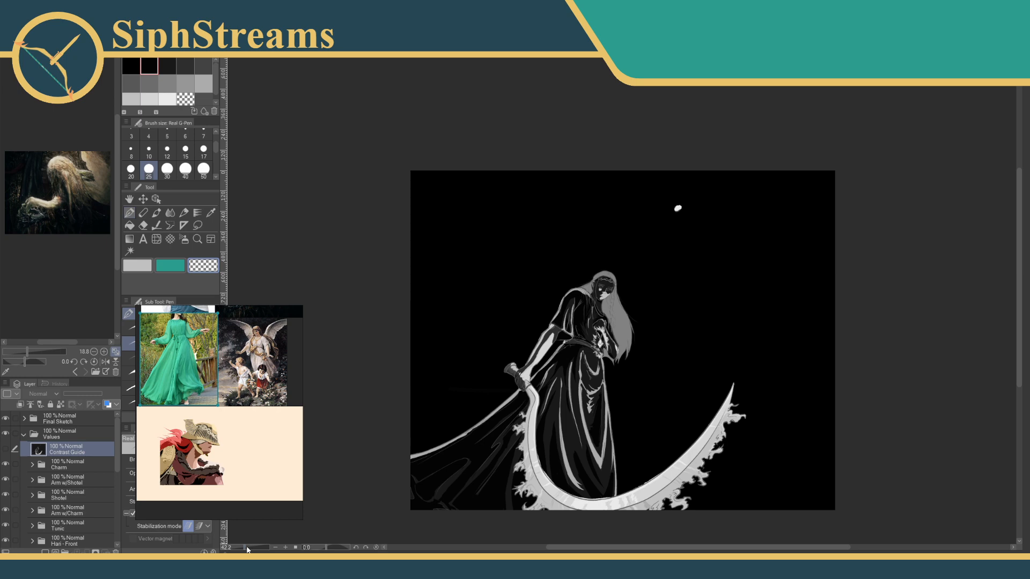
drag(245, 548, 253, 548)
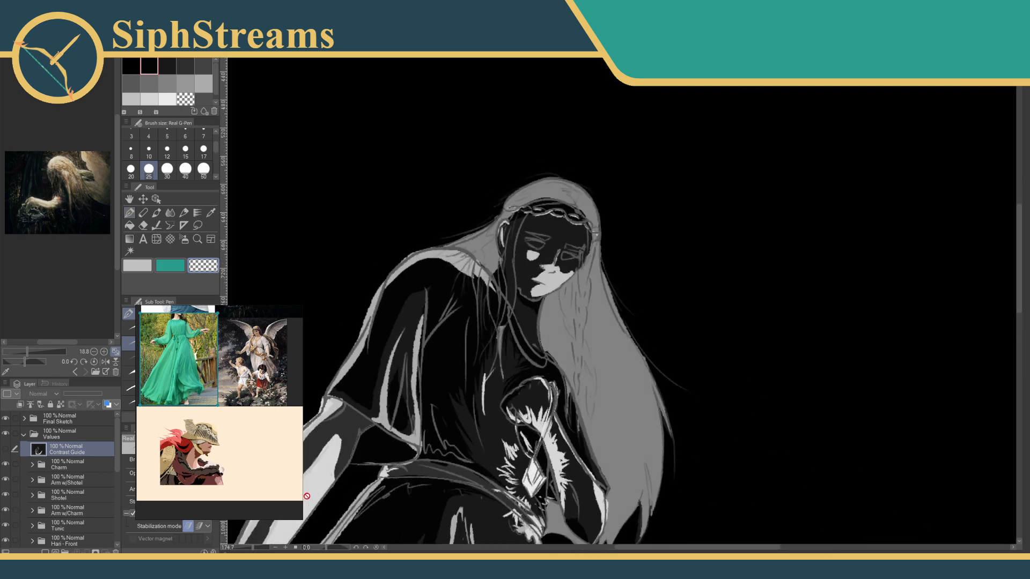
drag(307, 496, 364, 422)
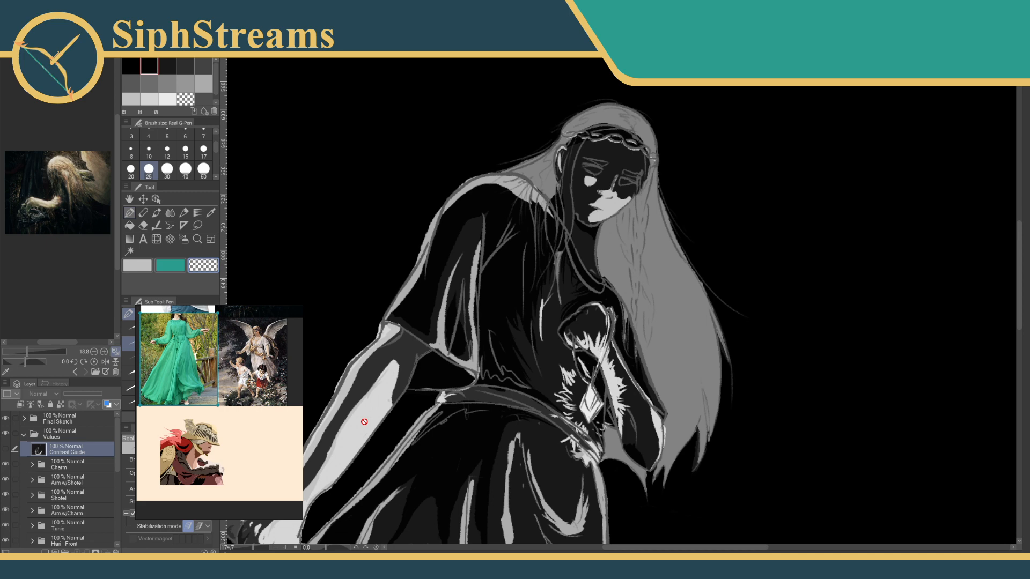
drag(438, 369, 459, 377)
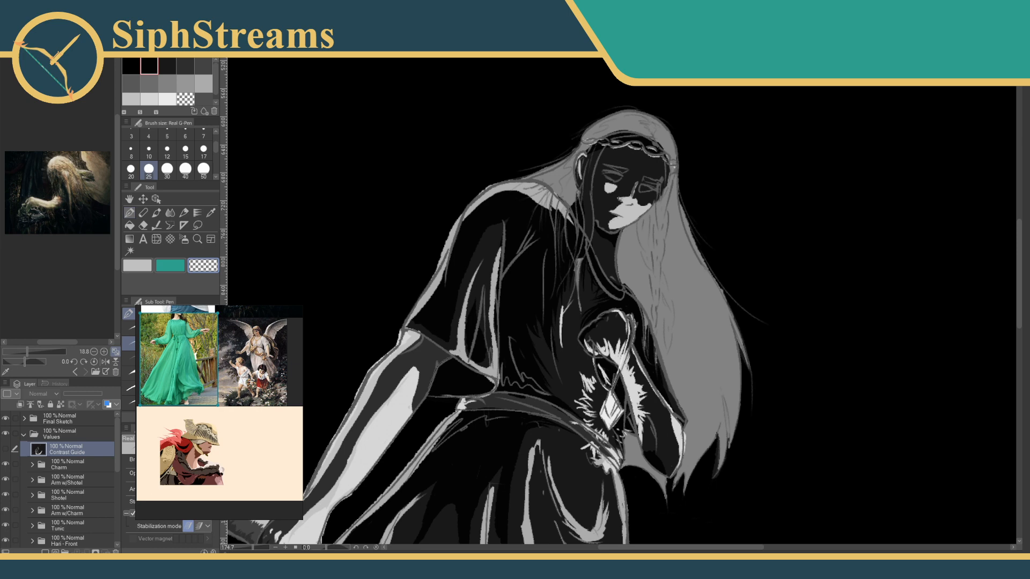
drag(547, 362, 525, 375)
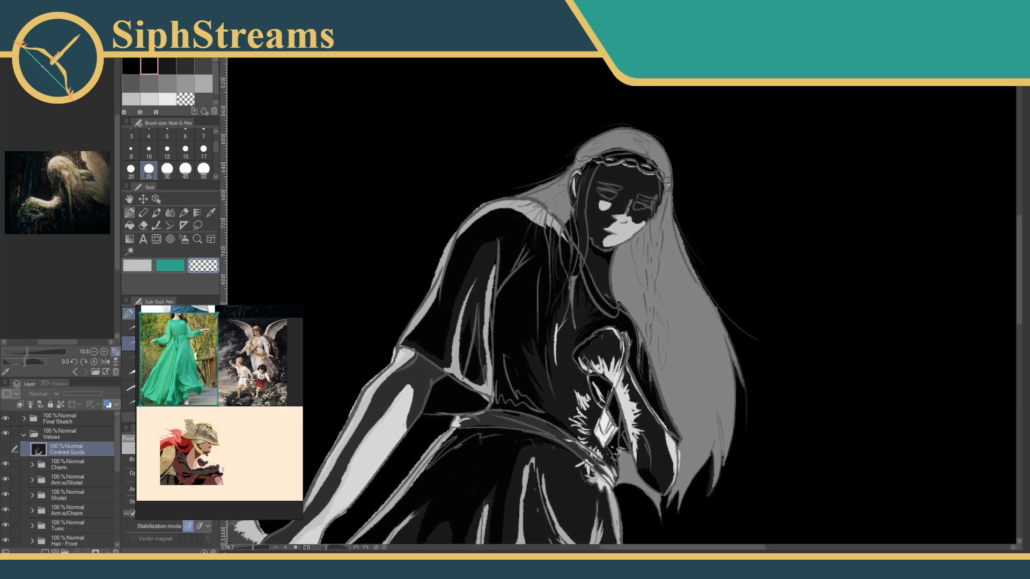
click(255, 548)
drag(255, 549, 259, 548)
drag(345, 379, 306, 523)
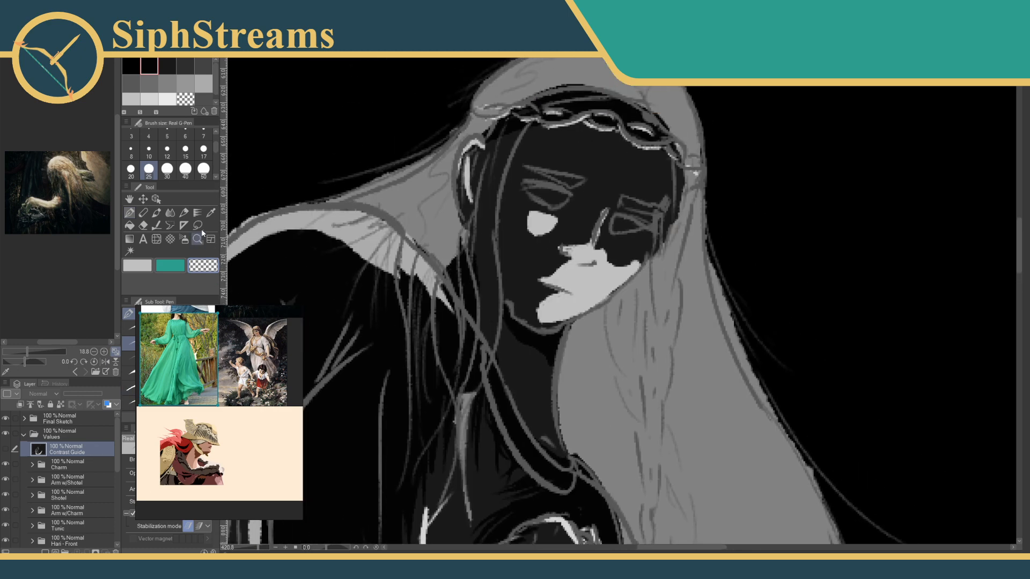
Select the HairBackBase layer and sample the dark tone of the tunic with the Eyedropper.
click(211, 214)
drag(117, 449, 118, 510)
scroll(110, 485, up, 4)
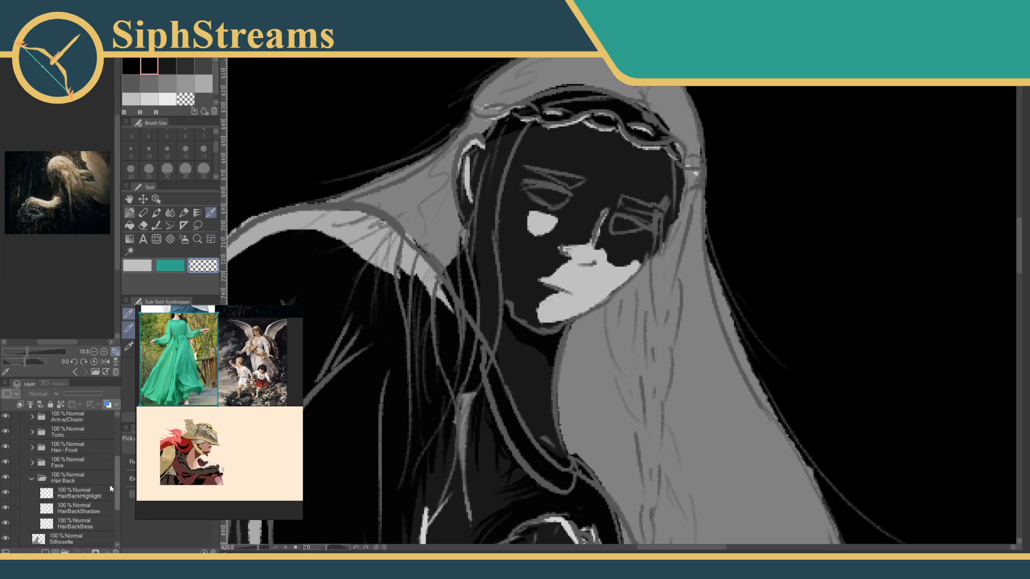
scroll(110, 490, down, 1)
click(80, 509)
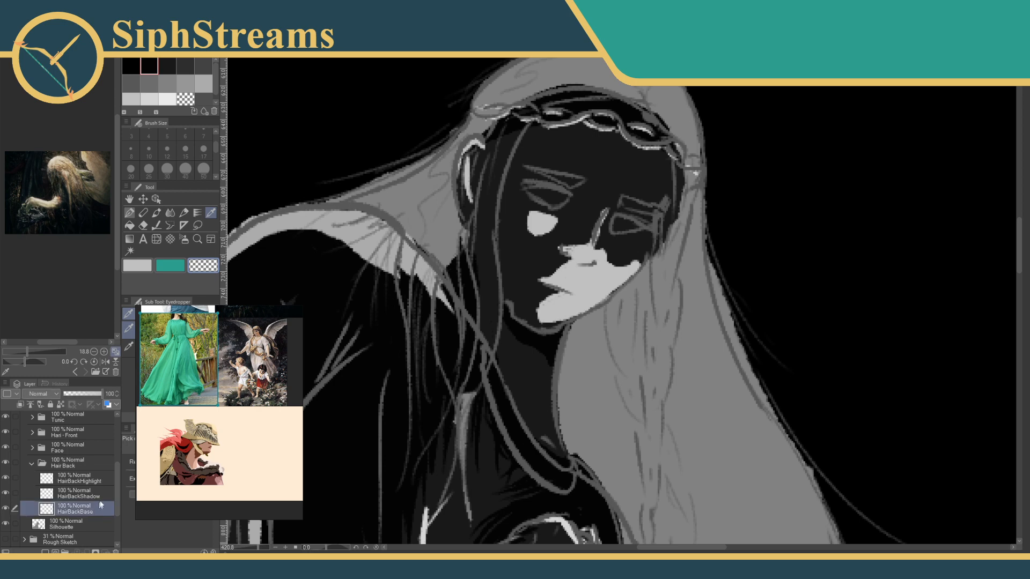
drag(452, 350, 530, 321)
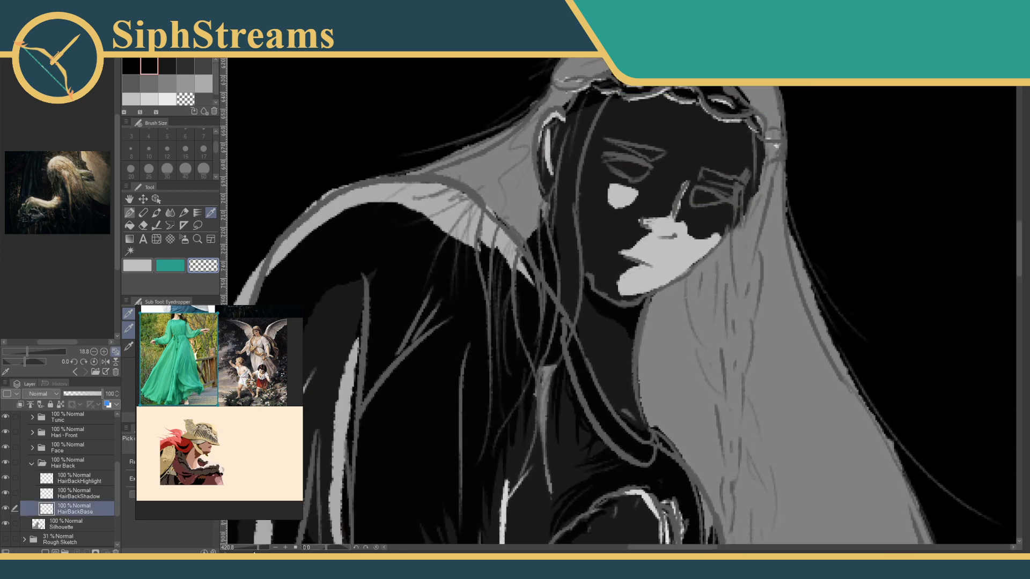
click(250, 548)
drag(250, 549, 253, 547)
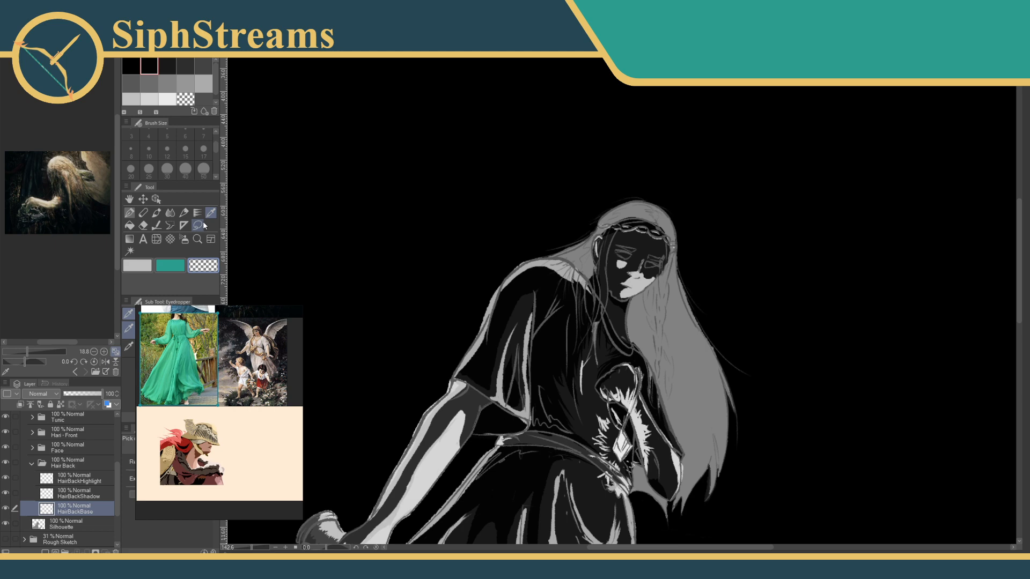
click(525, 312)
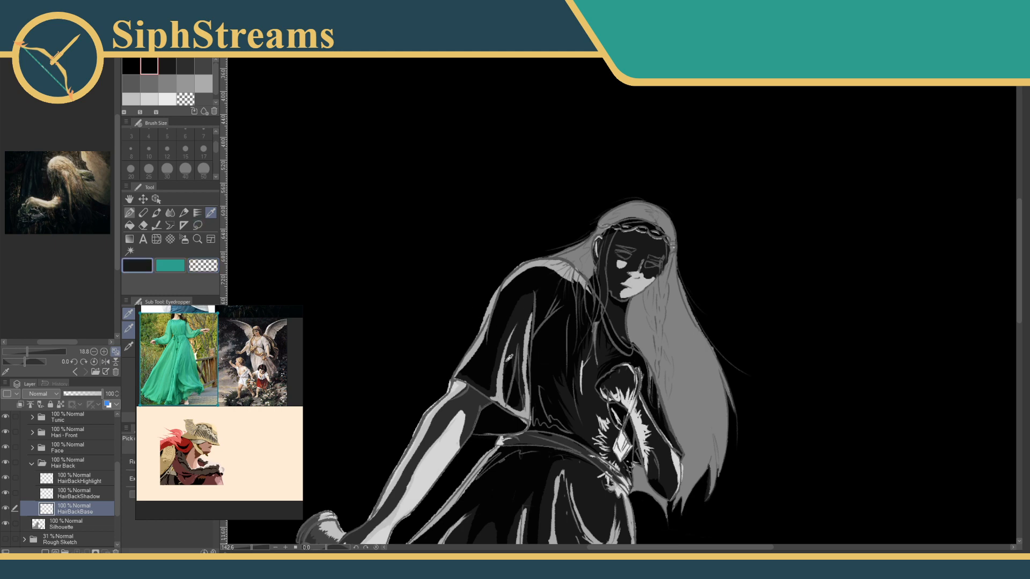
View more of the figure and enlarge the long-haired reference painting to 50%.
drag(494, 358, 497, 242)
drag(251, 548, 248, 549)
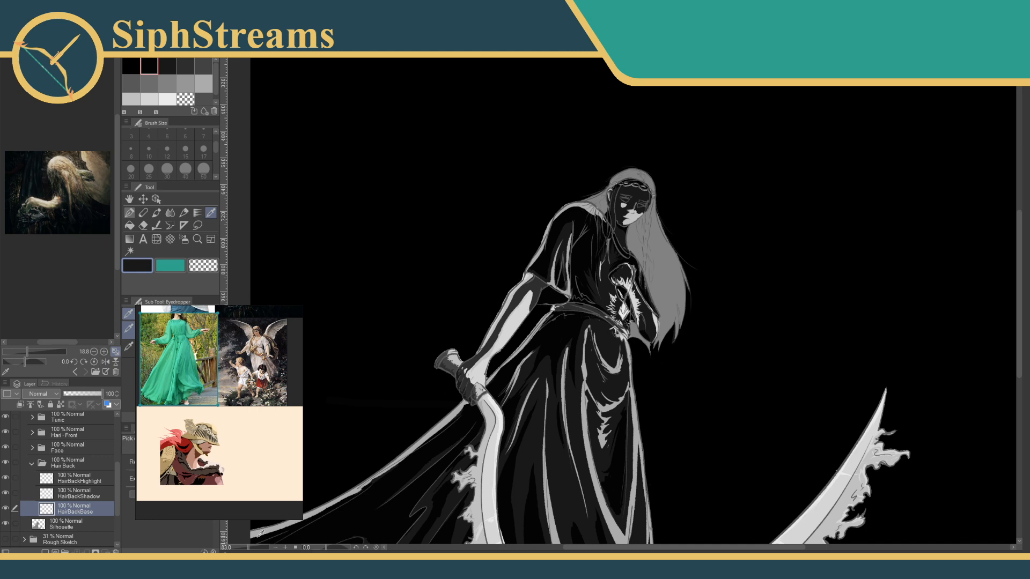
scroll(41, 208, up, 3)
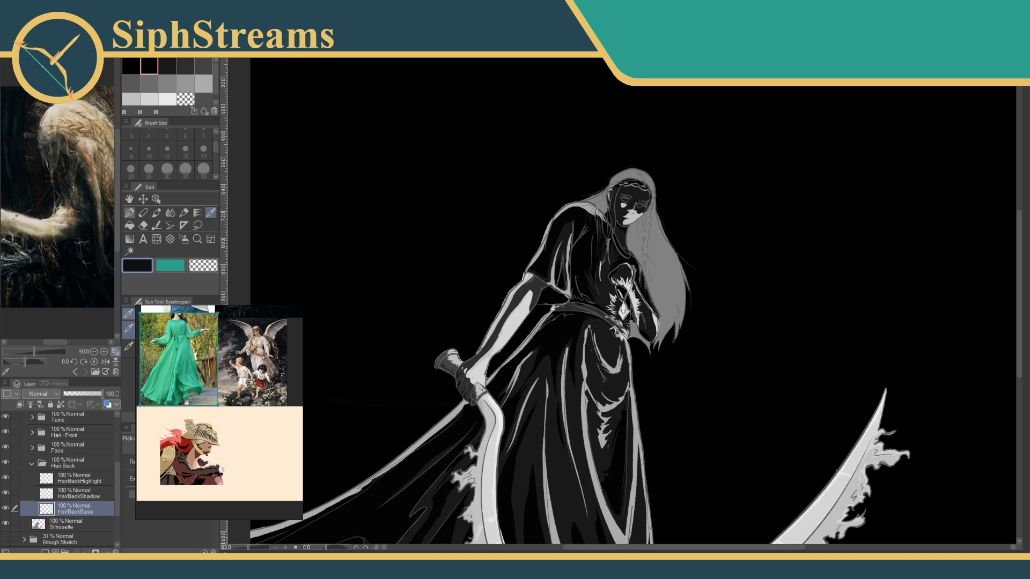
Examine the long-haired painting and the T-shirt, green dress, angel and helmeted warrior reference images at different magnifications.
scroll(34, 213, down, 2)
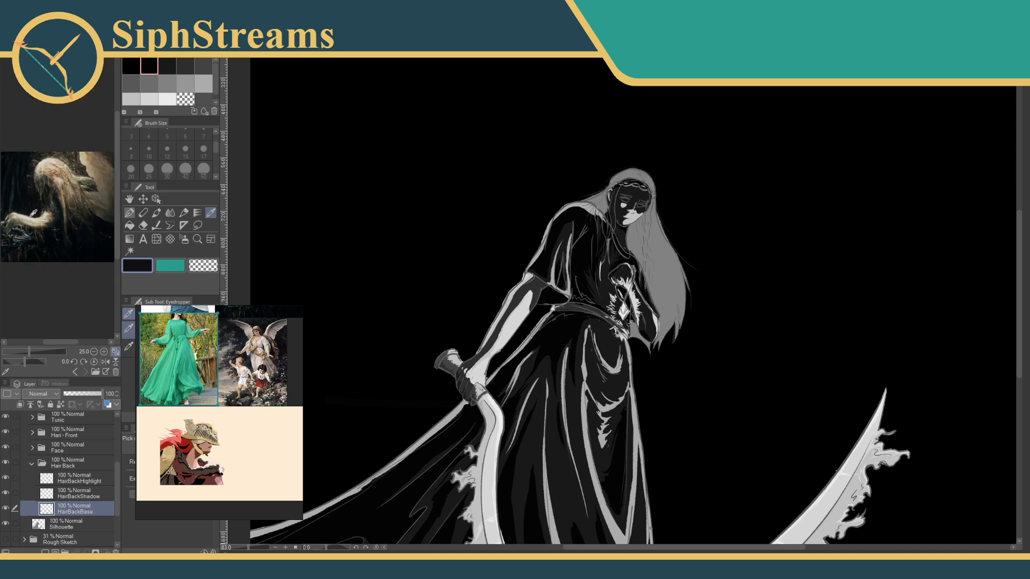
scroll(33, 213, up, 1)
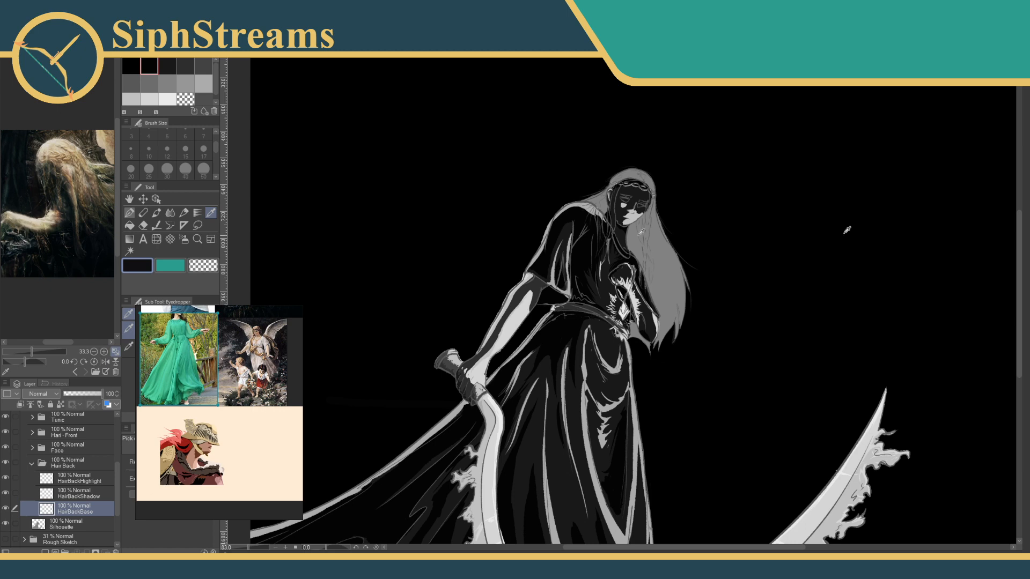
drag(241, 405, 225, 514)
scroll(224, 513, up, 2)
drag(217, 462, 257, 411)
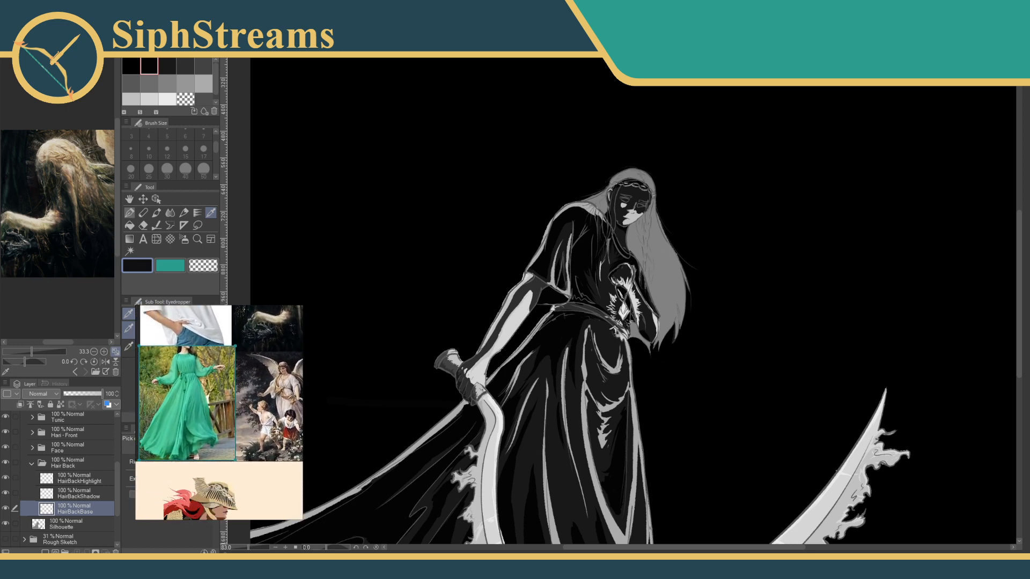
scroll(235, 406, up, 2)
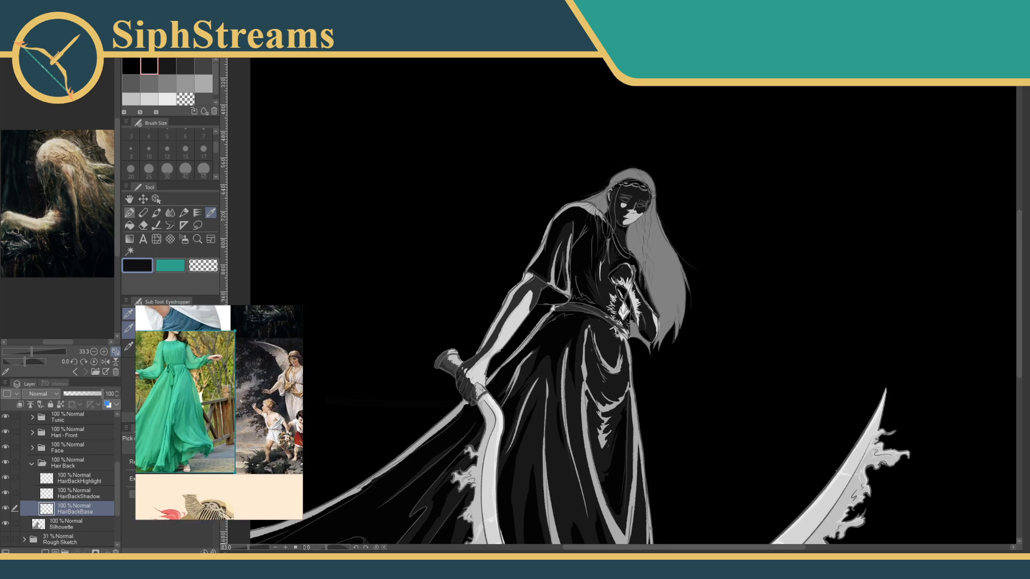
drag(235, 406, 243, 515)
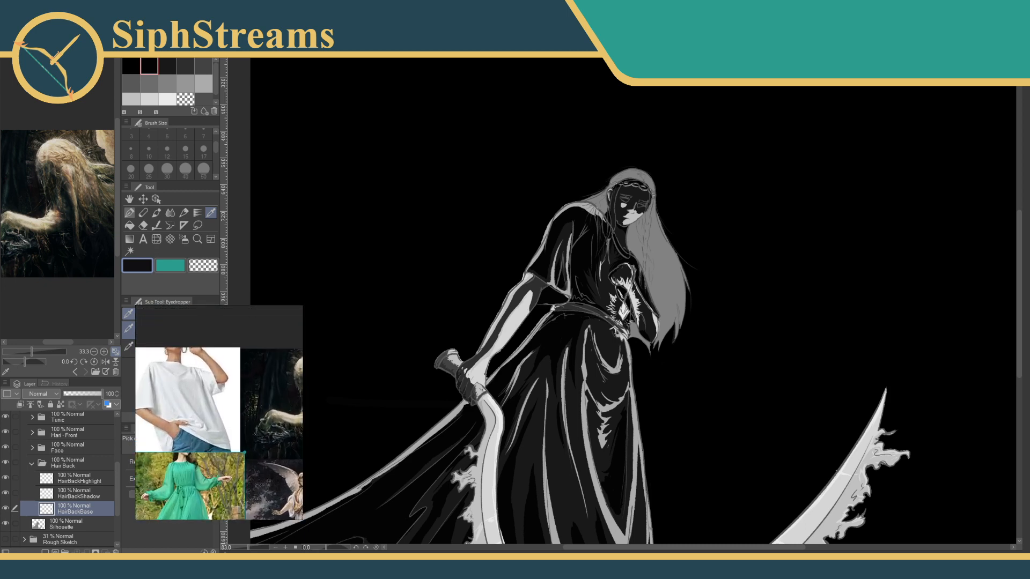
scroll(177, 419, down, 2)
drag(182, 440, 180, 314)
scroll(180, 314, up, 2)
drag(214, 439, 210, 370)
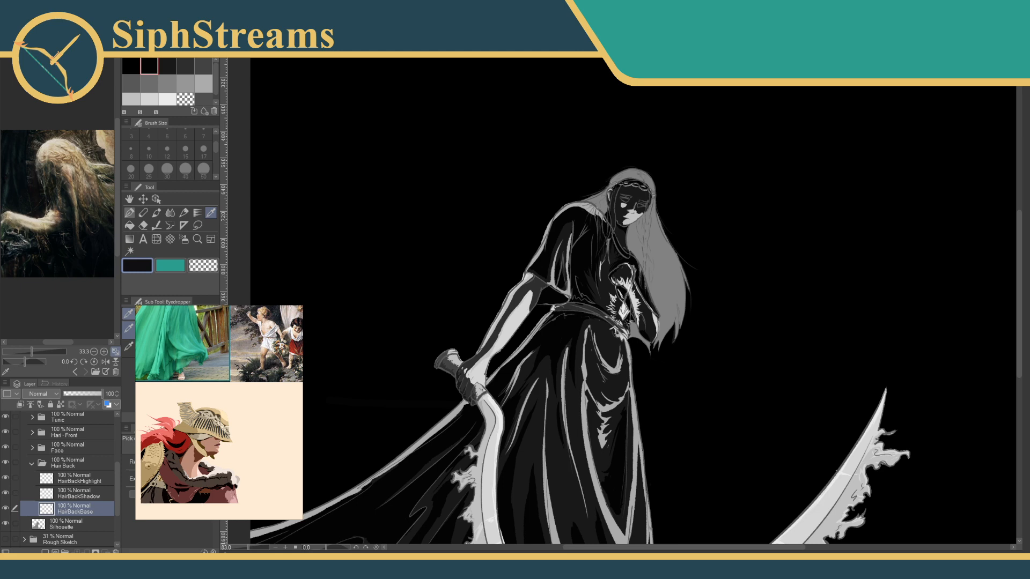
drag(219, 413, 189, 464)
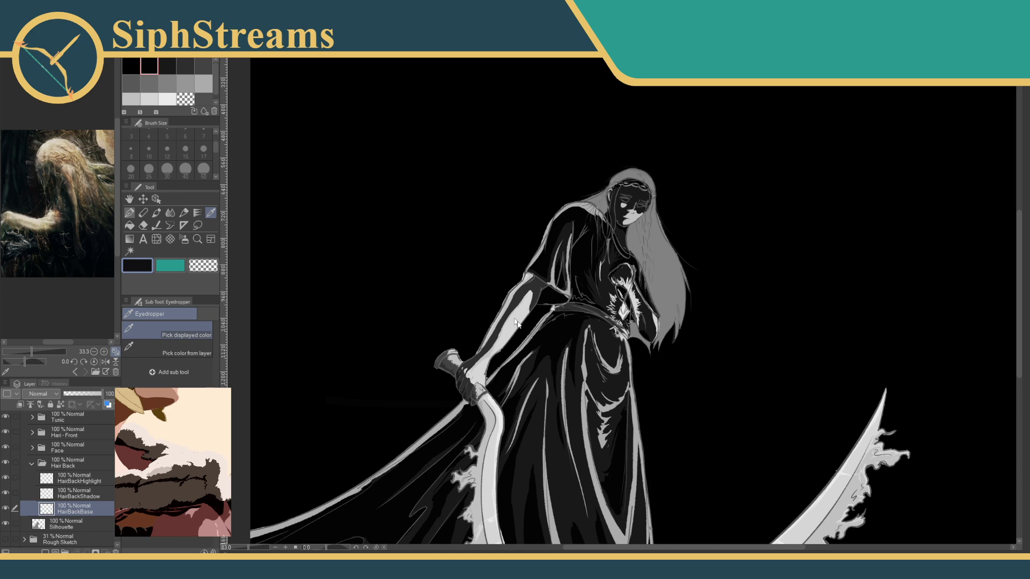
Hide the Final Sketch folder and show the Contrast Guide layer at 18% opacity over the figure's head.
drag(515, 322, 529, 334)
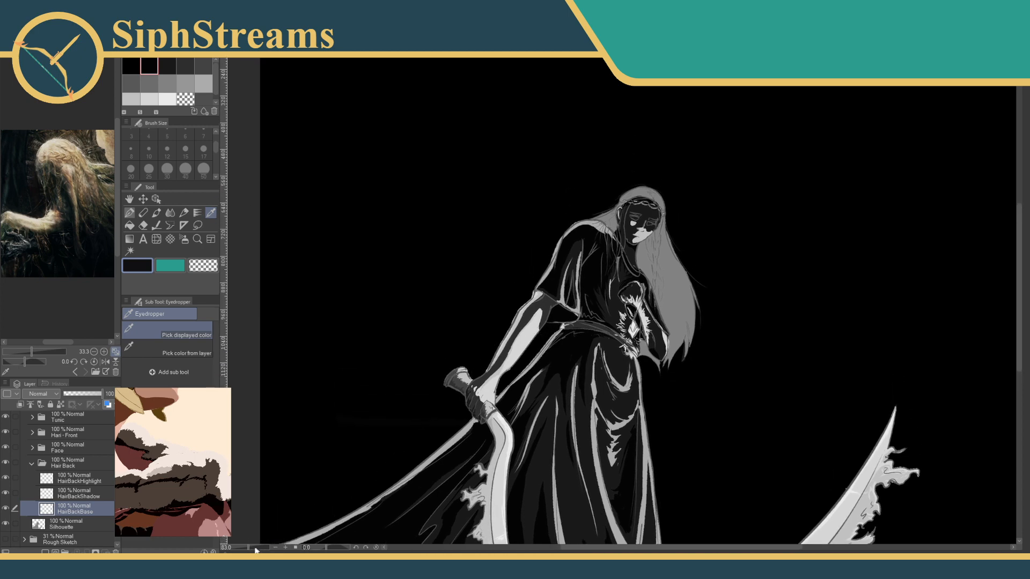
scroll(514, 368, up, 8)
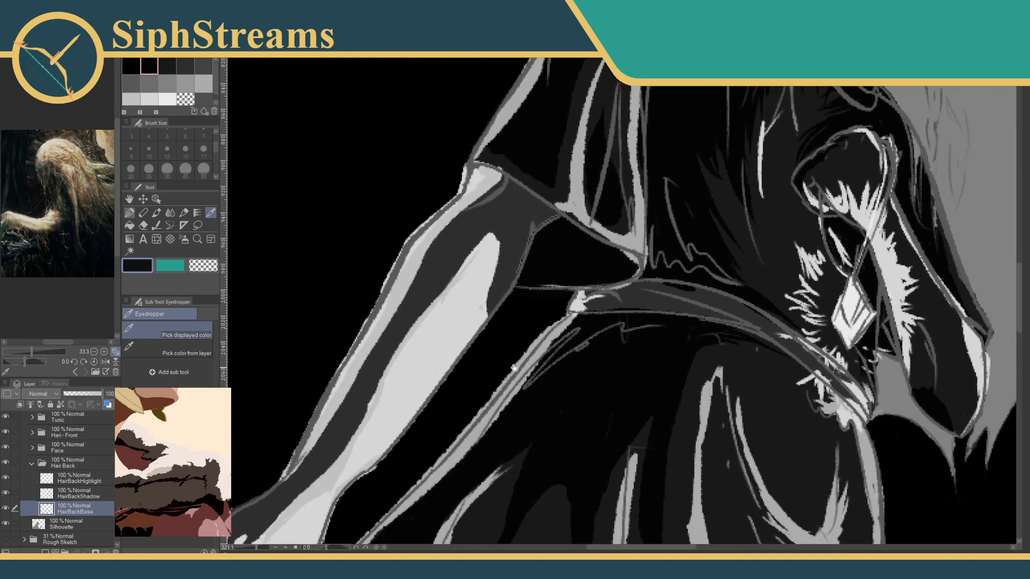
drag(515, 368, 326, 527)
drag(487, 293, 355, 412)
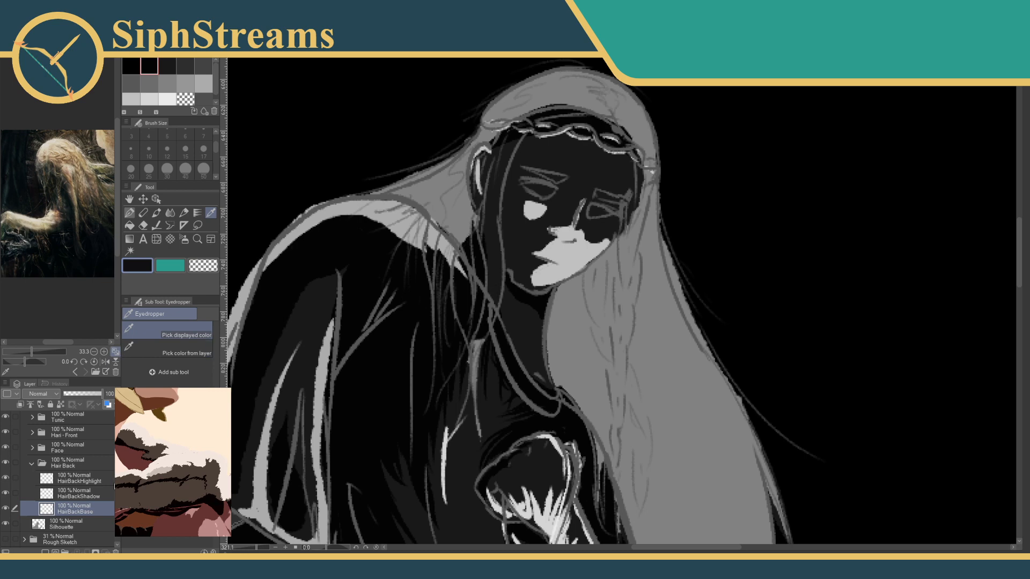
scroll(20, 429, up, 4)
click(5, 420)
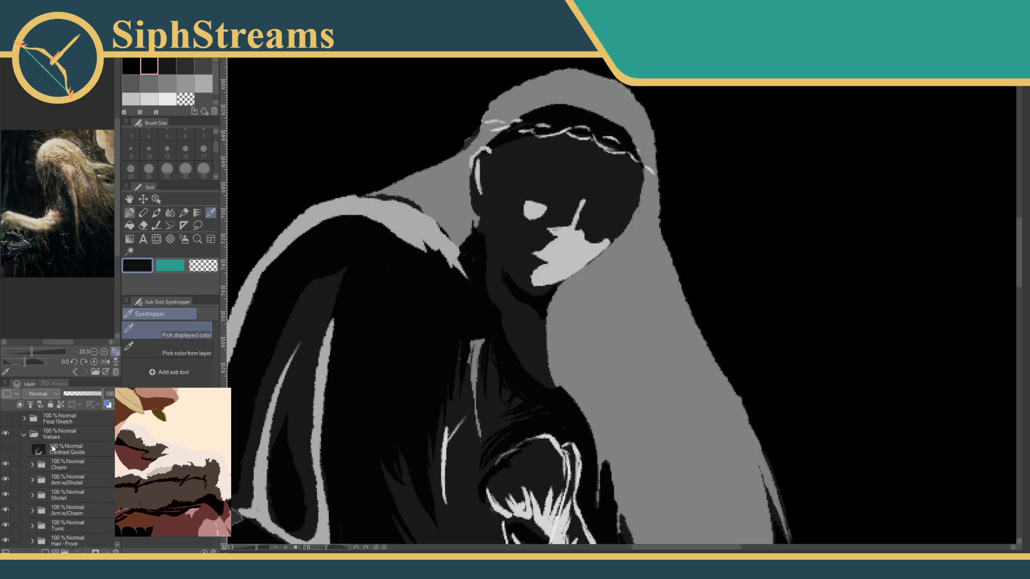
click(54, 449)
click(5, 450)
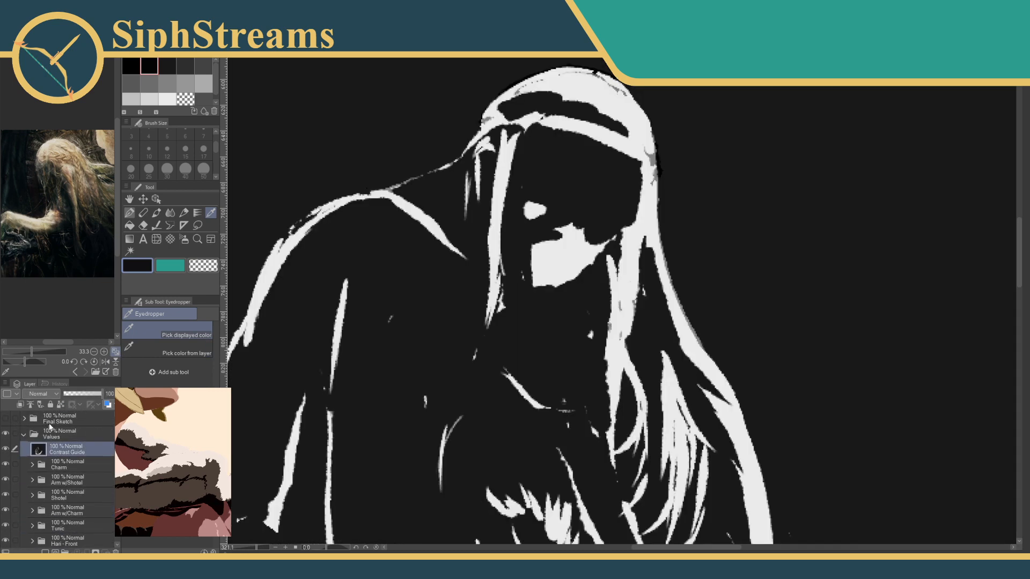
drag(84, 395, 70, 391)
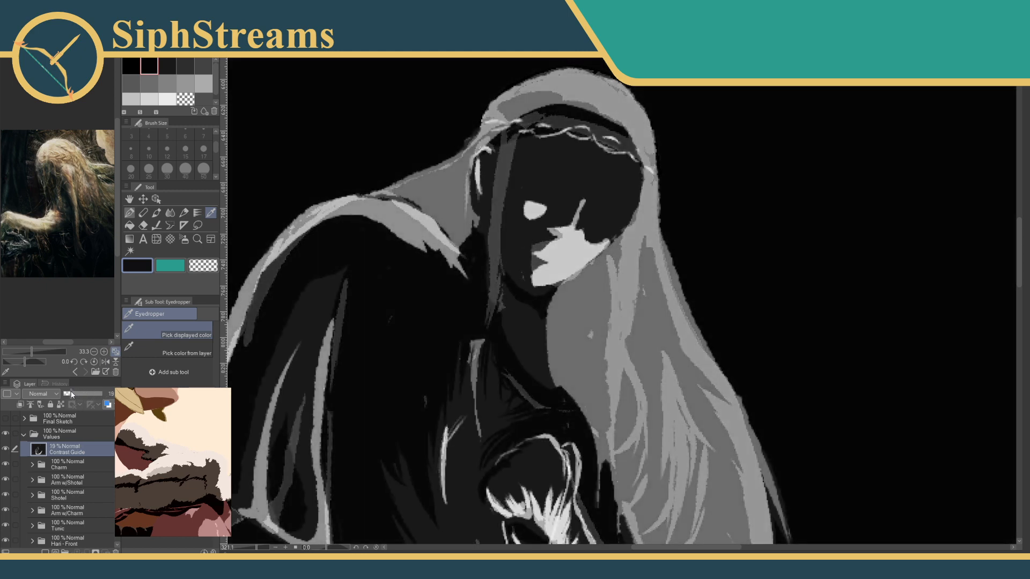
On the HairBackBase layer, paint the dark base with the Real G-Pen along the hair's outer edge from the shoulder over the crown.
drag(347, 378, 382, 325)
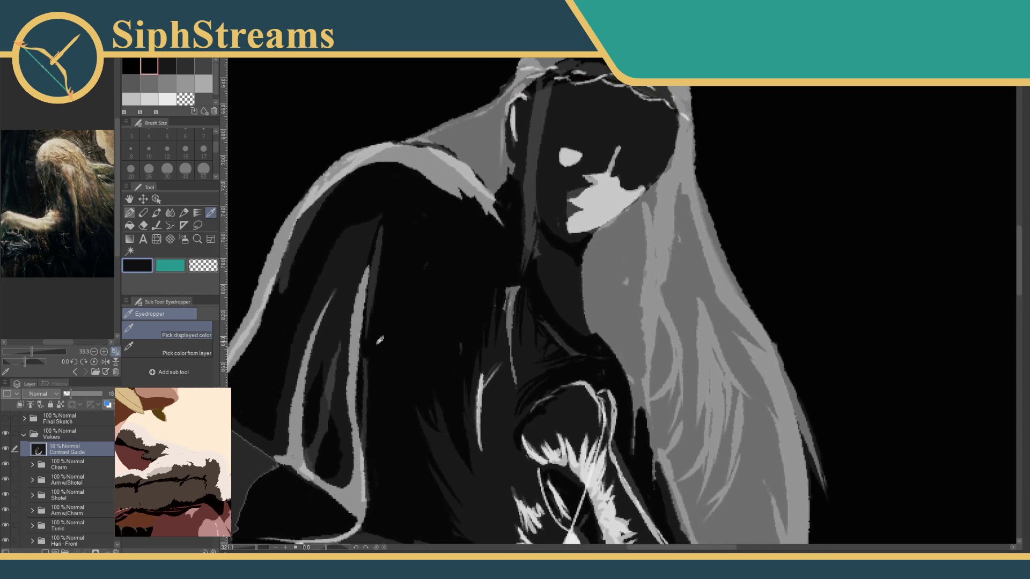
scroll(75, 482, down, 4)
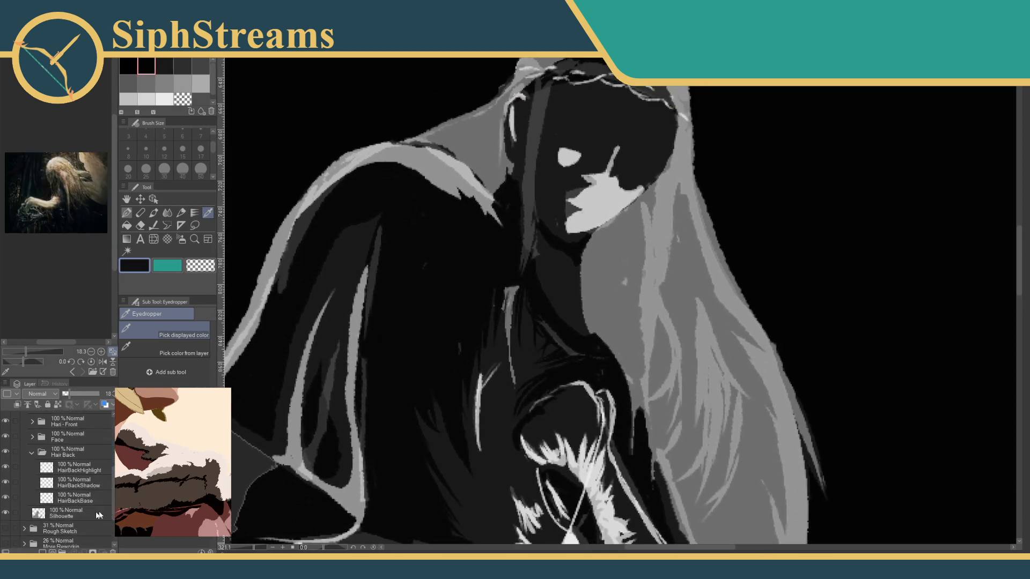
click(75, 498)
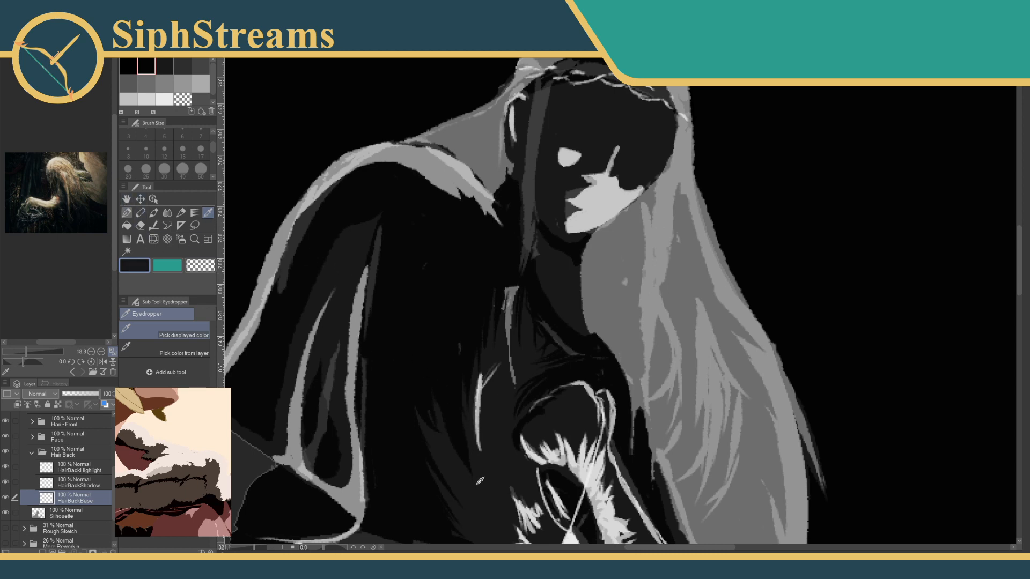
key(p)
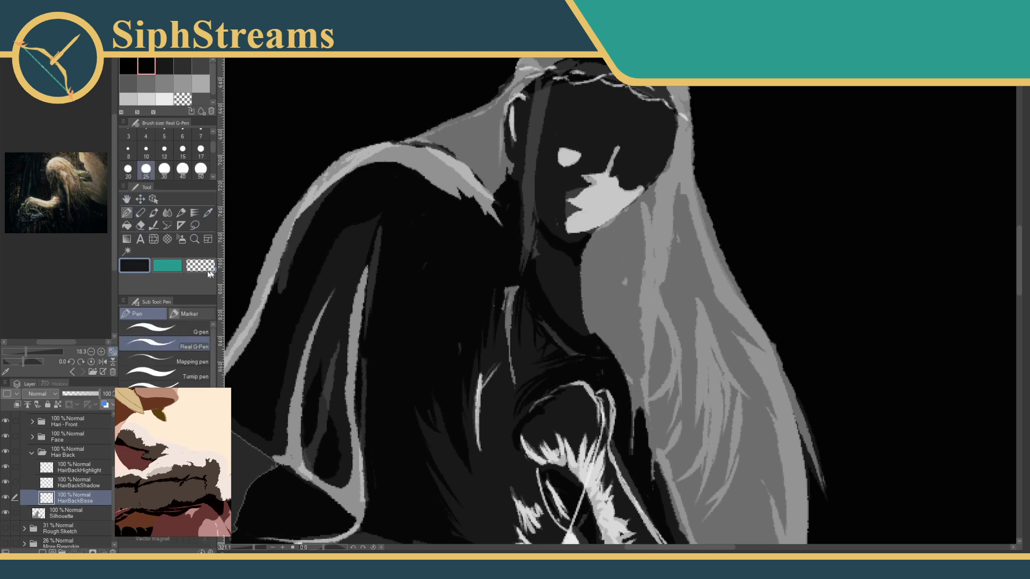
drag(398, 291, 373, 346)
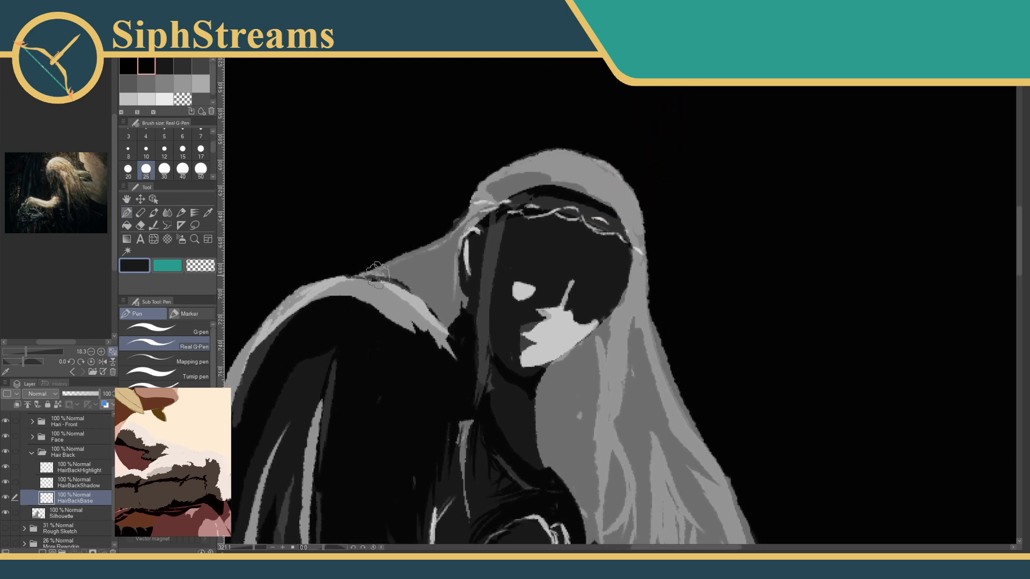
mouse_move(378, 277)
mouse_down()
mouse_move(420, 256)
mouse_move(355, 282)
mouse_move(431, 251)
mouse_move(453, 236)
mouse_move(421, 253)
mouse_move(464, 215)
mouse_move(463, 229)
mouse_move(478, 206)
mouse_up()
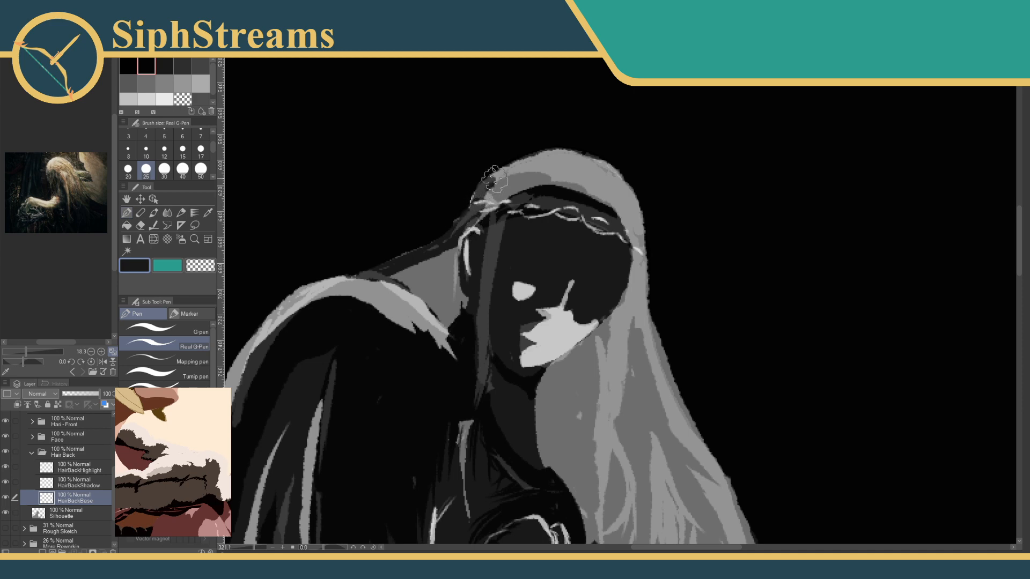
drag(556, 156, 588, 163)
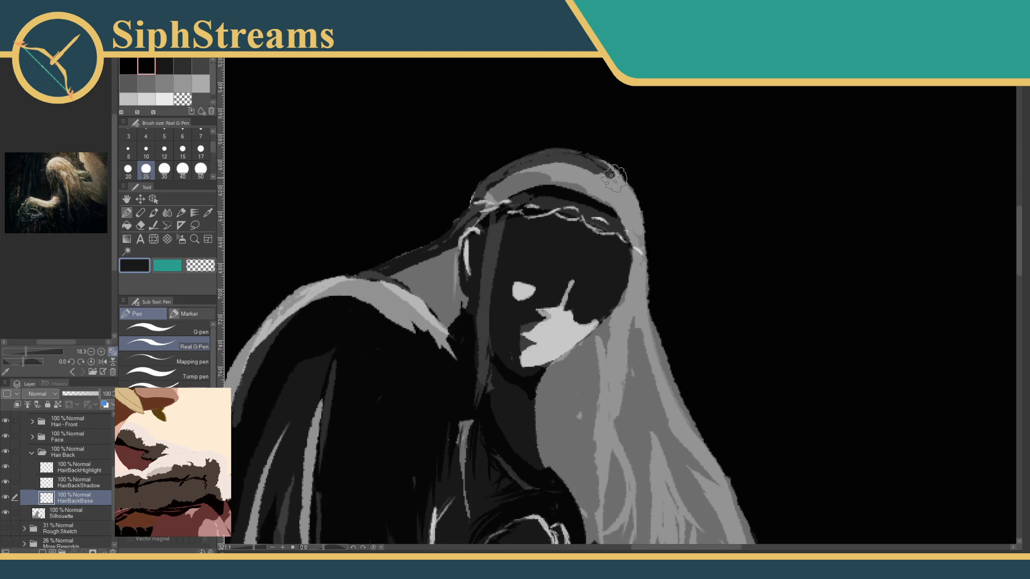
drag(612, 174, 620, 216)
mouse_move(596, 162)
mouse_down()
mouse_move(627, 194)
mouse_move(623, 246)
mouse_up()
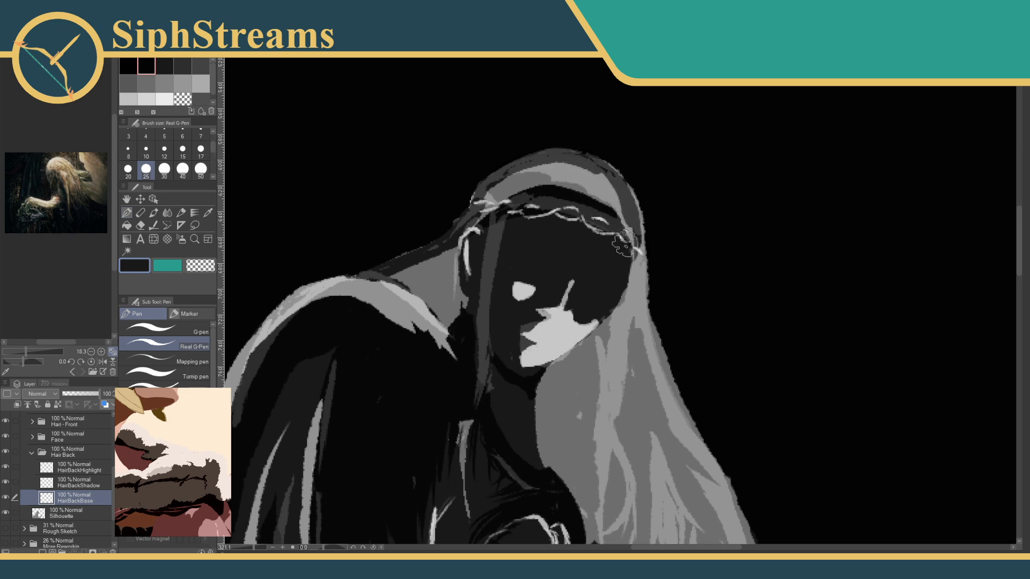
mouse_move(594, 159)
mouse_down()
mouse_move(645, 221)
mouse_move(628, 294)
mouse_up()
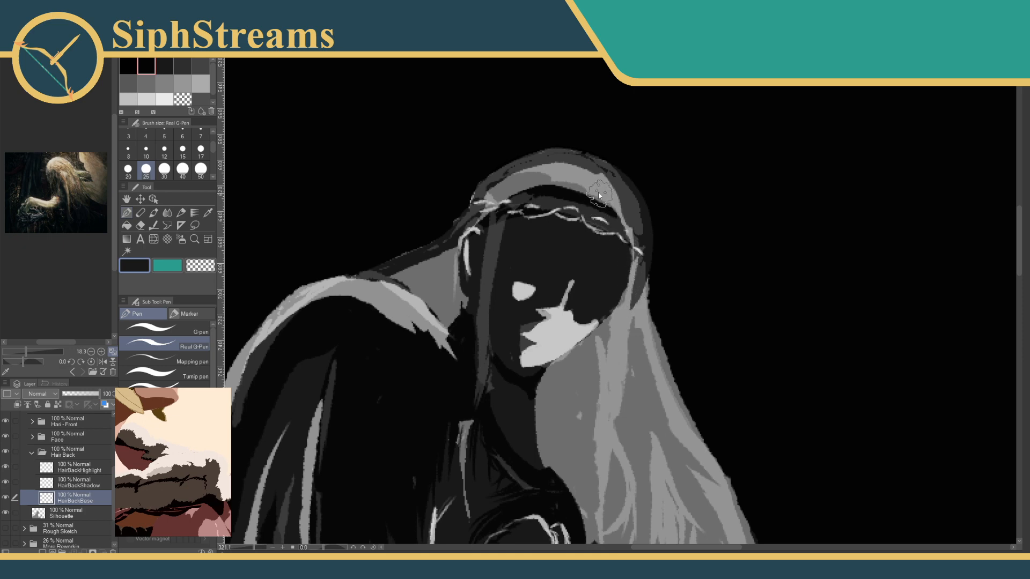
key(ctrl+z)
drag(592, 159, 633, 294)
key(ctrl+z)
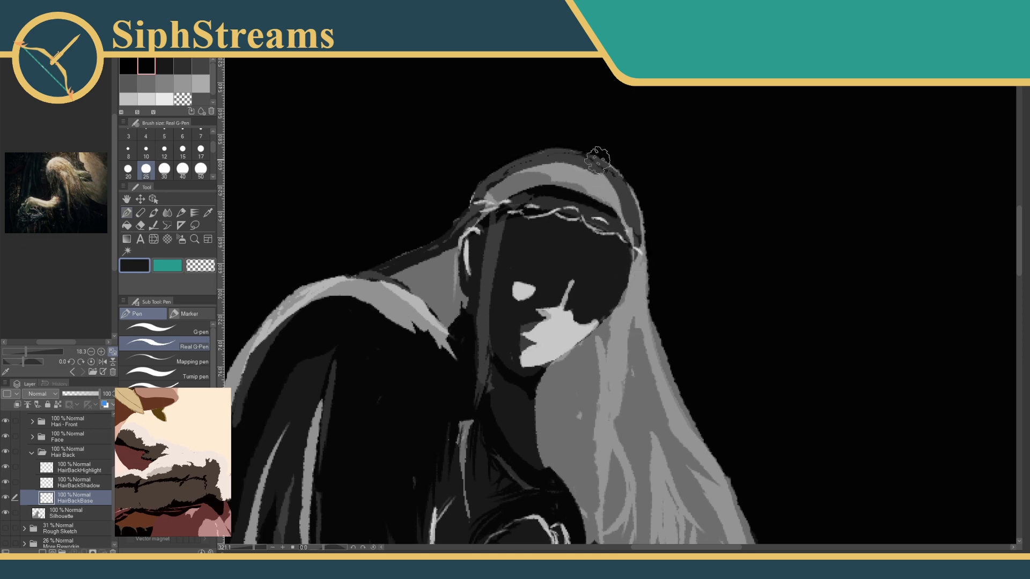
drag(589, 152, 638, 279)
key(ctrl+z)
mouse_move(590, 155)
mouse_down()
mouse_move(618, 177)
mouse_move(635, 293)
mouse_up()
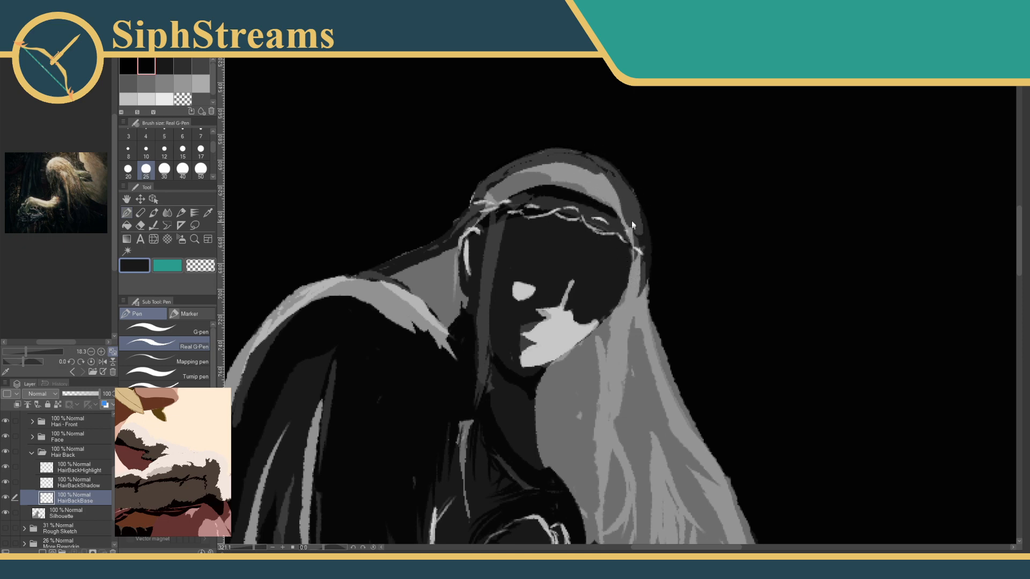
key(ctrl+z)
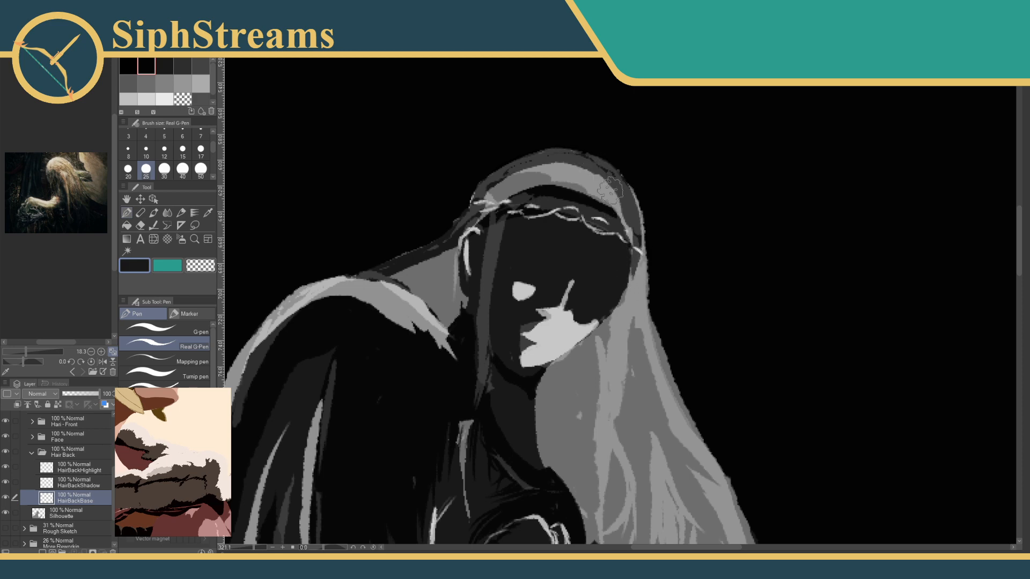
drag(609, 170, 637, 304)
key(ctrl+z)
Paint the dark hair base down the outer side of the head, beside the neck and over the hair behind the shoulder.
drag(611, 179, 633, 316)
drag(626, 197, 636, 326)
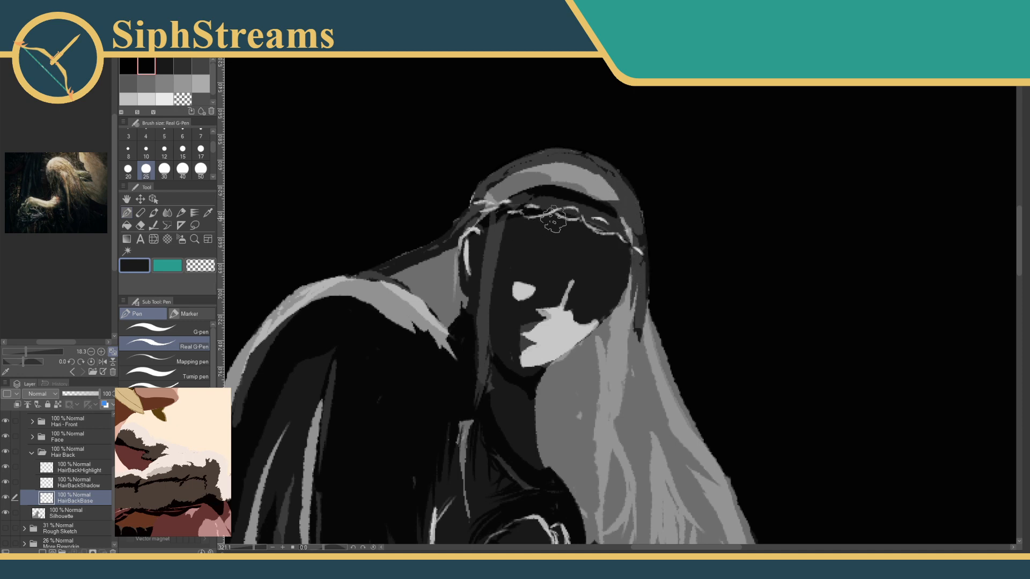
drag(387, 279, 445, 349)
drag(548, 430, 559, 468)
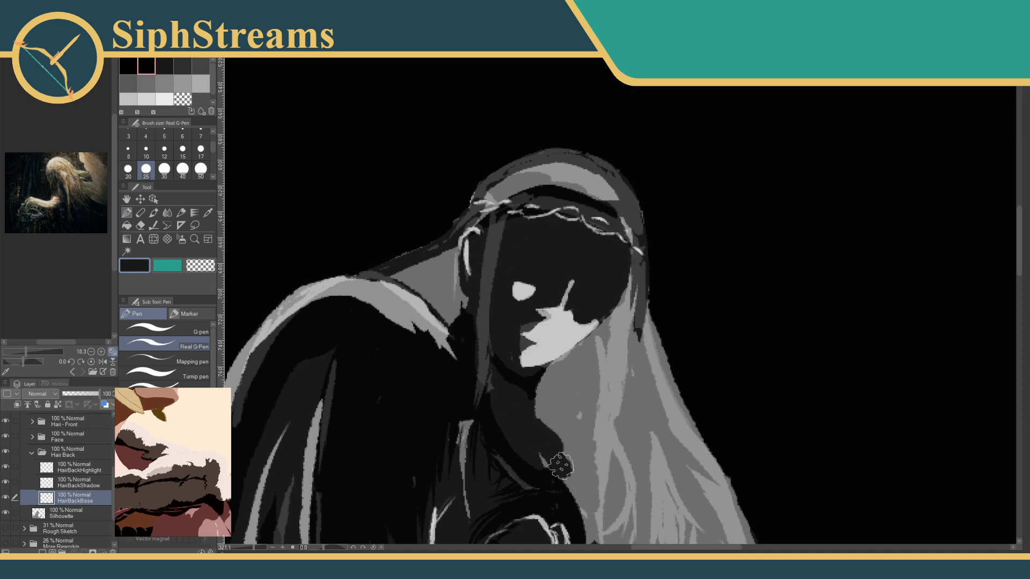
drag(616, 504, 532, 303)
mouse_move(500, 241)
mouse_down()
mouse_move(708, 183)
mouse_move(655, 253)
mouse_move(591, 381)
mouse_up()
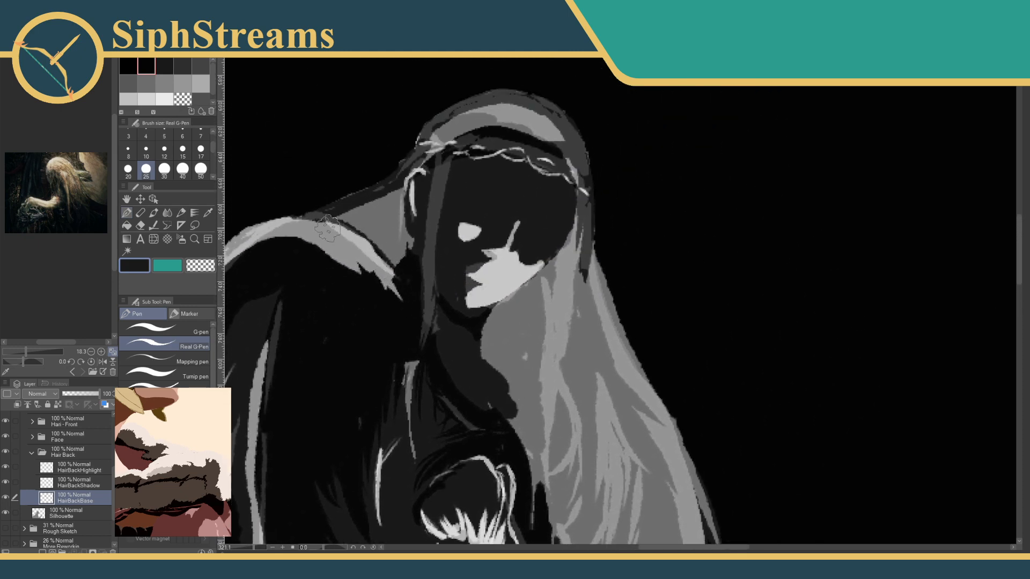
mouse_move(327, 228)
mouse_down()
mouse_move(386, 200)
mouse_move(330, 229)
mouse_move(377, 230)
mouse_move(364, 276)
mouse_up()
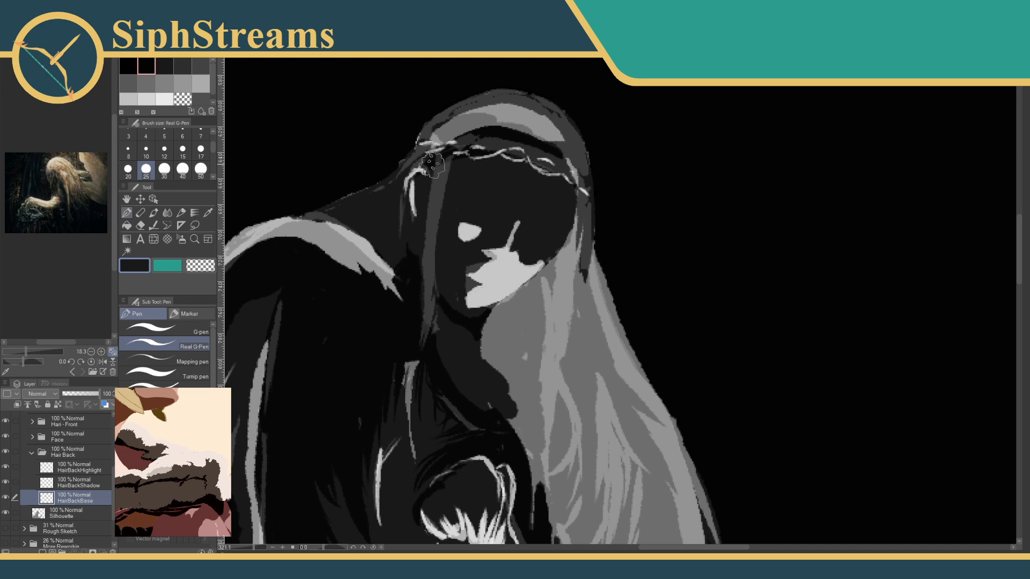
Fill the crown and the long hair beside the face with the dark base tone down to chest height.
mouse_move(432, 165)
mouse_down()
mouse_move(467, 121)
mouse_move(430, 136)
mouse_move(497, 103)
mouse_move(533, 119)
mouse_move(466, 125)
mouse_move(536, 134)
mouse_move(499, 123)
mouse_move(535, 116)
mouse_up()
mouse_move(548, 235)
mouse_down()
mouse_move(577, 268)
mouse_move(553, 370)
mouse_move(455, 352)
mouse_up()
mouse_move(512, 304)
mouse_down()
mouse_move(564, 344)
mouse_move(528, 454)
mouse_move(569, 420)
mouse_up()
mouse_move(548, 344)
mouse_down()
mouse_move(533, 361)
mouse_move(451, 246)
mouse_up()
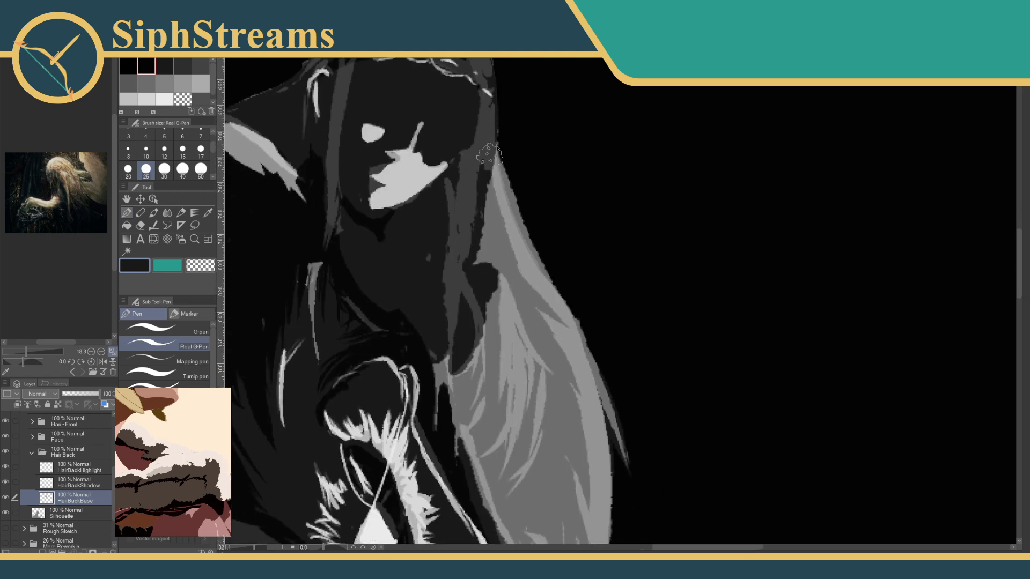
mouse_move(488, 154)
mouse_down()
mouse_move(552, 332)
mouse_move(483, 129)
mouse_move(524, 293)
mouse_move(484, 354)
mouse_move(447, 375)
mouse_move(406, 115)
mouse_up()
drag(466, 273, 475, 341)
drag(410, 279, 374, 187)
Paint the dark hair base beside the forearm's outer edge and in the small gap below the diamond charm.
mouse_move(428, 243)
mouse_down()
mouse_move(430, 278)
mouse_move(433, 266)
mouse_move(533, 303)
mouse_move(556, 327)
mouse_up()
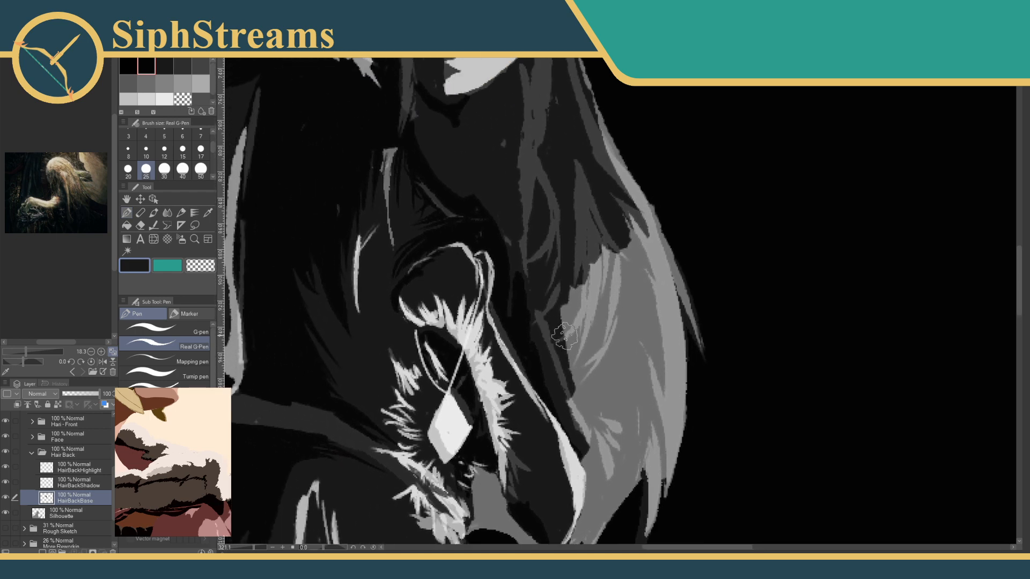
key(ctrl+z)
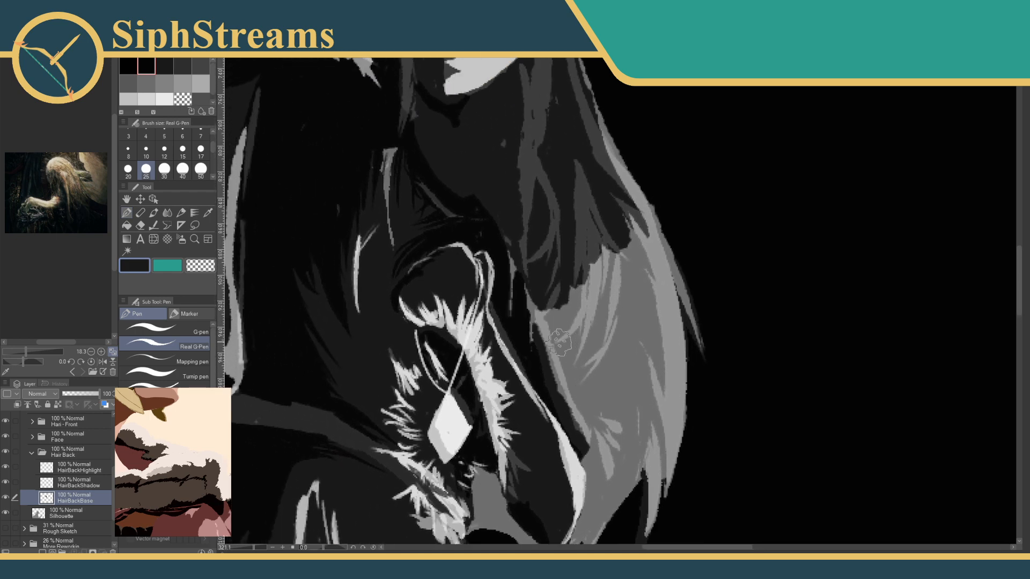
mouse_move(558, 363)
mouse_down()
mouse_move(567, 336)
mouse_move(605, 384)
mouse_up()
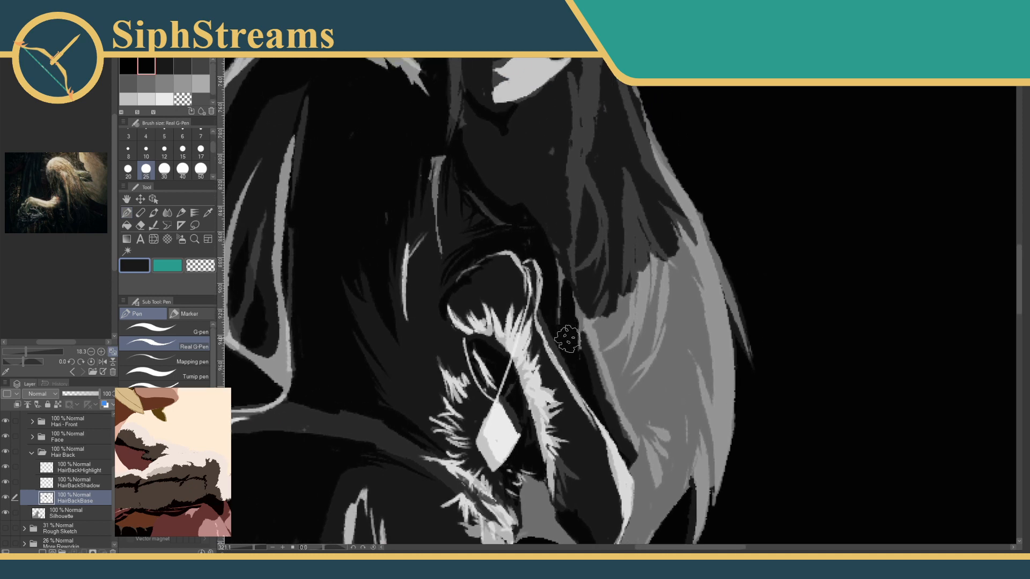
mouse_move(571, 368)
mouse_down()
mouse_move(565, 323)
mouse_move(510, 263)
mouse_up()
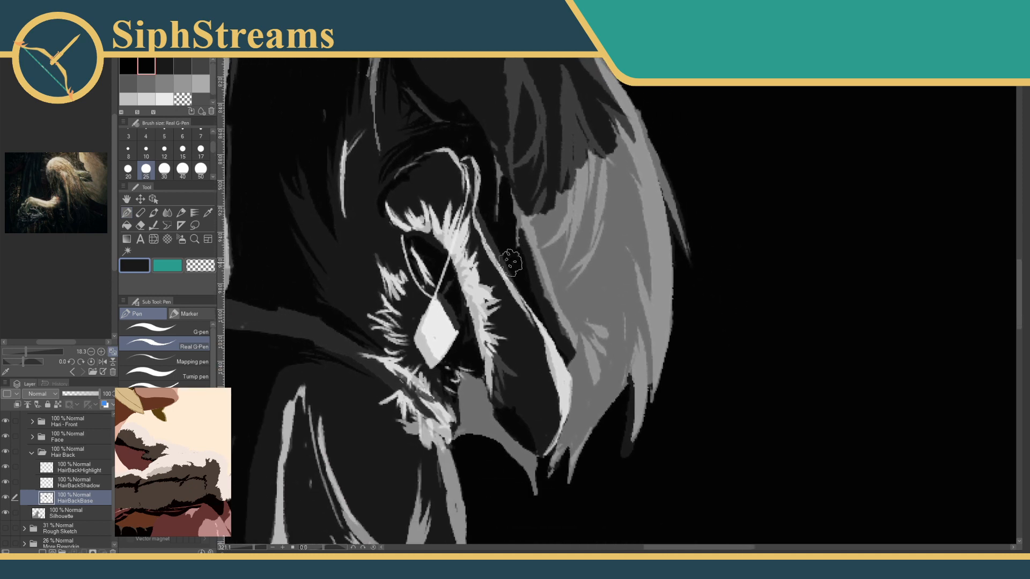
mouse_move(523, 212)
mouse_down()
mouse_move(523, 283)
mouse_move(519, 225)
mouse_move(542, 254)
mouse_move(565, 332)
mouse_move(556, 309)
mouse_move(536, 371)
mouse_up()
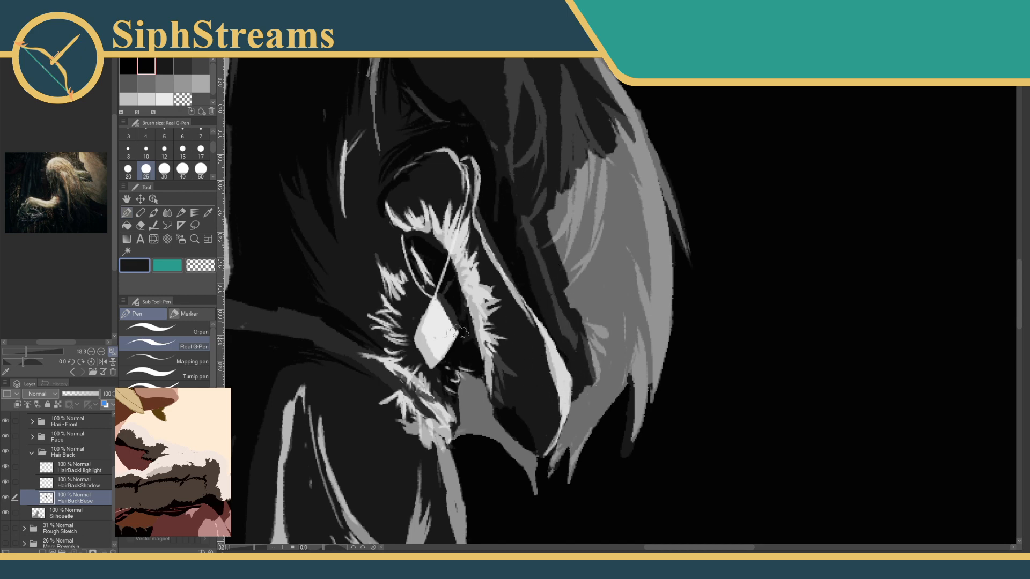
drag(456, 333, 464, 388)
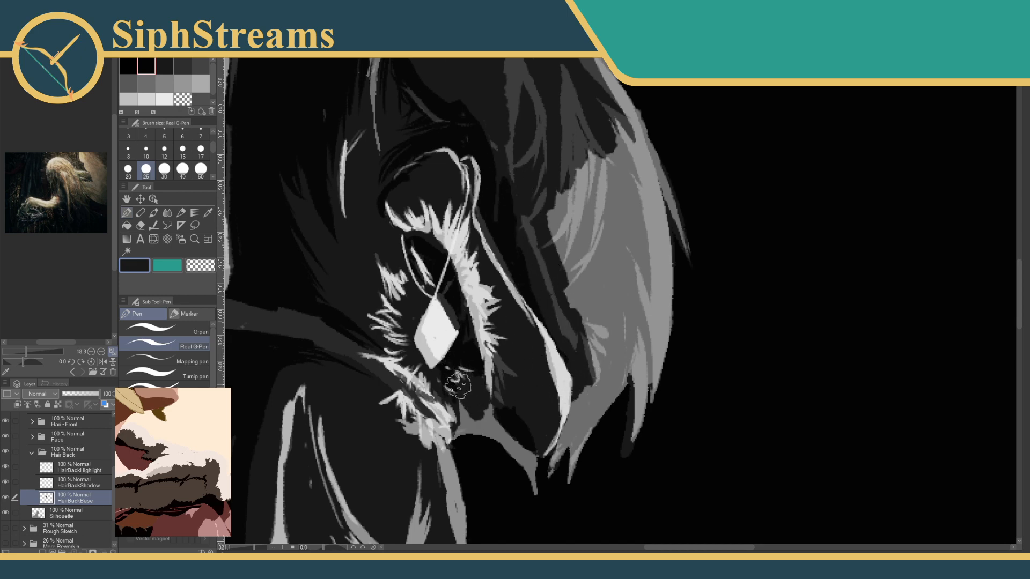
Toggle the Silhouette layer to check coverage, and fill the hair behind the forearm with the dark base down to elbow height.
click(5, 512)
click(7, 513)
mouse_move(574, 279)
mouse_down()
mouse_move(559, 173)
mouse_move(579, 137)
mouse_move(616, 153)
mouse_move(646, 242)
mouse_move(652, 330)
mouse_move(617, 215)
mouse_move(587, 226)
mouse_move(618, 327)
mouse_up()
drag(562, 354, 593, 237)
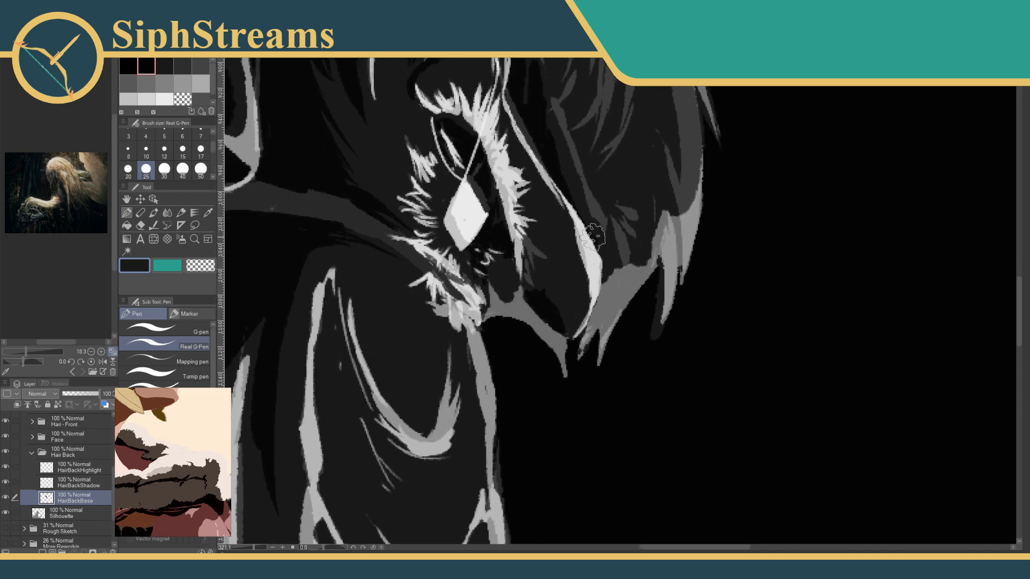
Cover the grey hair strand hanging beneath the forearm with the dark base, from the fur cuff to its pointed tip.
scroll(459, 403, up, 5)
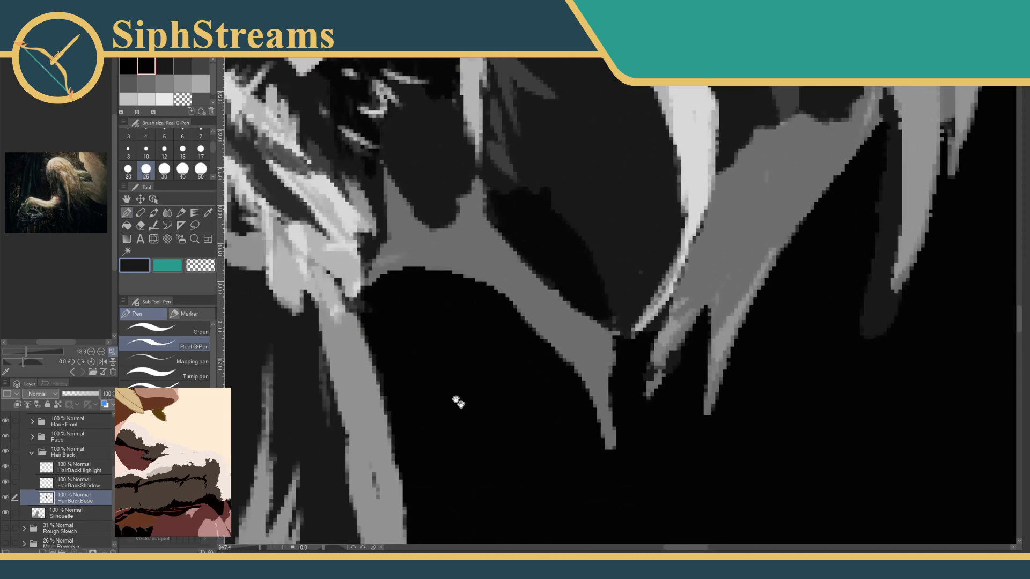
mouse_move(509, 280)
mouse_down()
mouse_move(376, 290)
mouse_move(464, 259)
mouse_move(482, 270)
mouse_up()
key(ctrl+z)
mouse_move(368, 290)
mouse_down()
mouse_move(389, 276)
mouse_move(555, 326)
mouse_move(439, 263)
mouse_move(499, 292)
mouse_move(570, 365)
mouse_move(516, 267)
mouse_move(464, 225)
mouse_move(459, 172)
mouse_up()
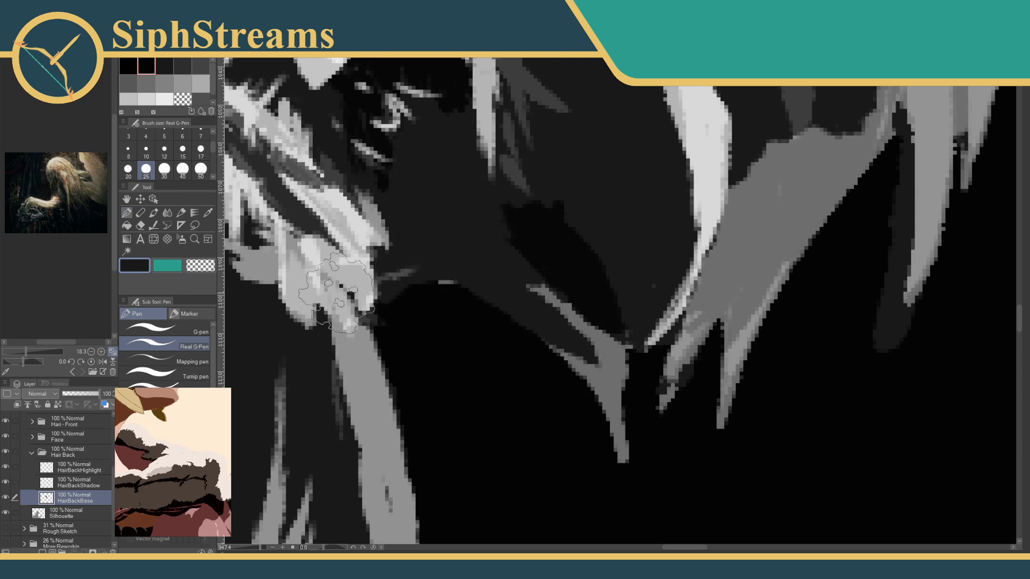
mouse_move(515, 255)
mouse_down()
mouse_move(542, 302)
mouse_move(483, 267)
mouse_move(587, 334)
mouse_move(582, 320)
mouse_move(619, 322)
mouse_move(619, 311)
mouse_move(616, 449)
mouse_up()
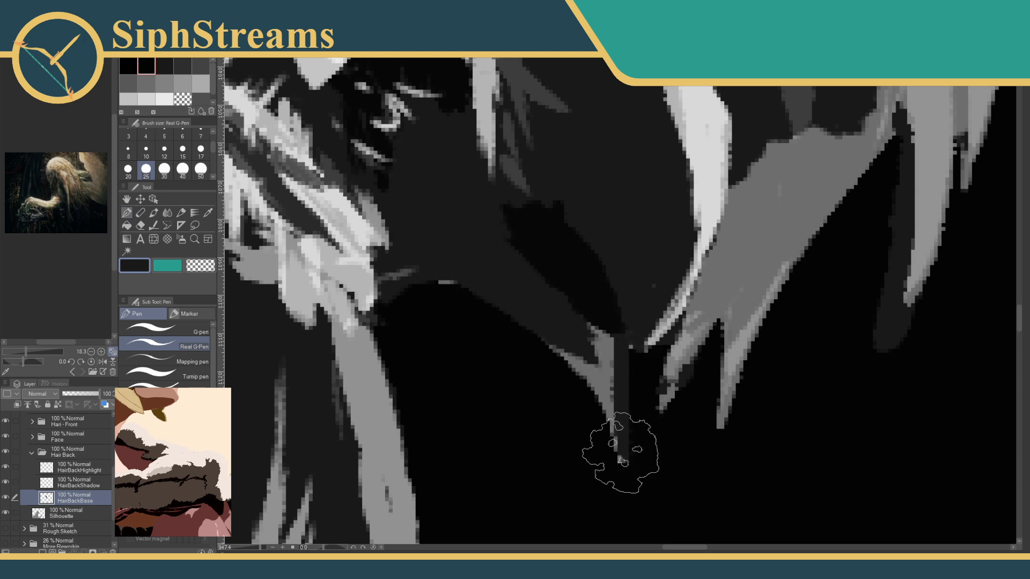
mouse_move(535, 327)
mouse_down()
mouse_move(589, 375)
mouse_move(586, 333)
mouse_move(599, 319)
mouse_move(619, 435)
mouse_up()
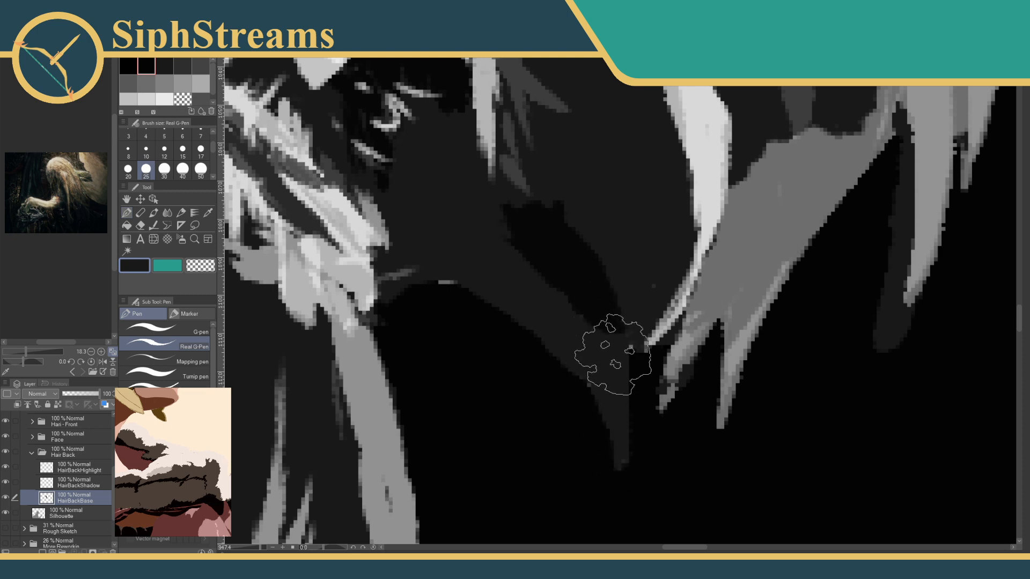
drag(634, 333, 577, 345)
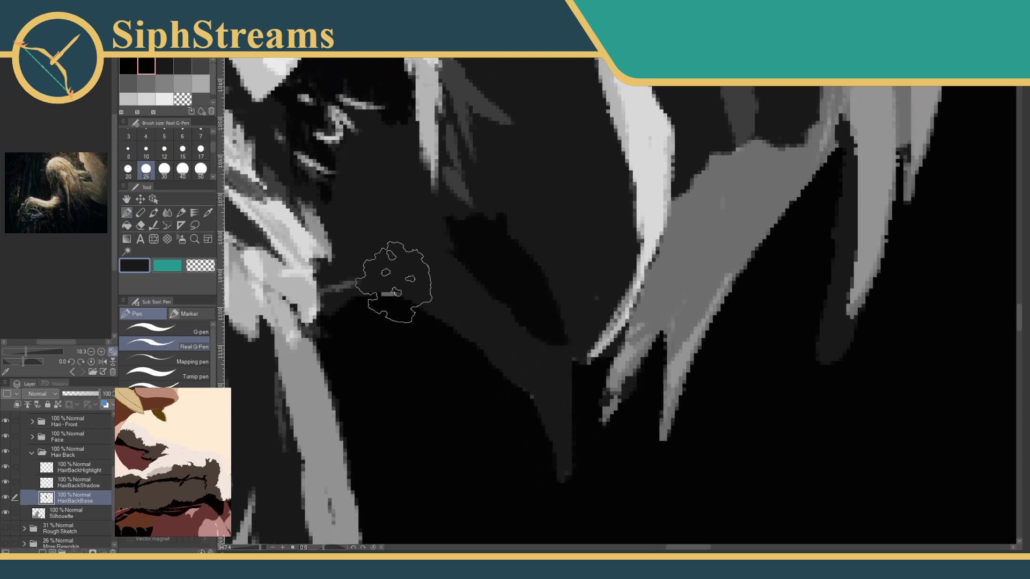
drag(404, 290, 378, 287)
Paint the dark base over the pointed hair tips beside the elbow and the grey area just above them.
mouse_move(599, 323)
mouse_down()
mouse_move(460, 384)
mouse_move(479, 412)
mouse_move(469, 465)
mouse_move(460, 460)
mouse_move(542, 338)
mouse_move(565, 333)
mouse_up()
drag(476, 463, 464, 499)
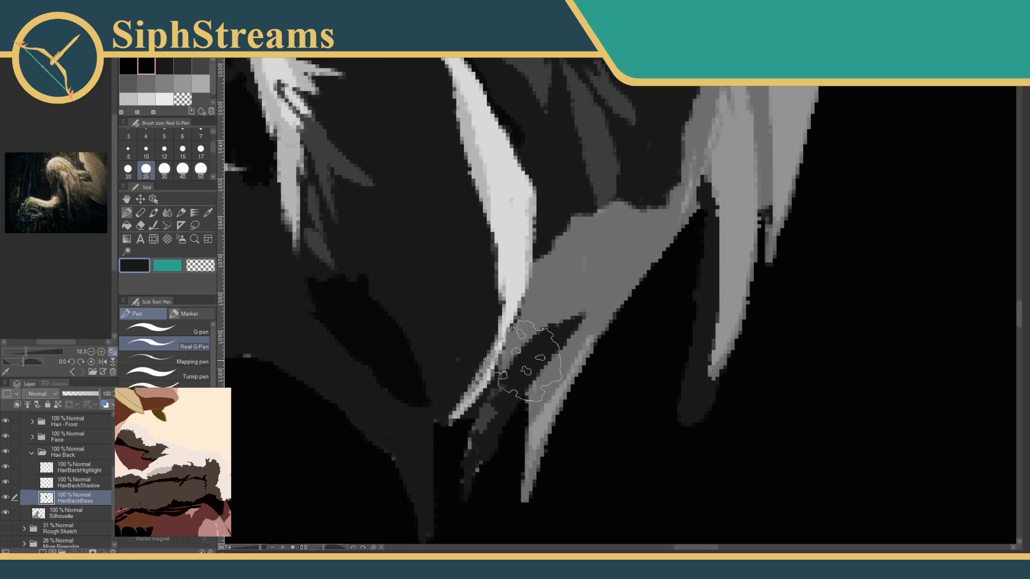
mouse_move(542, 362)
mouse_down()
mouse_move(524, 488)
mouse_move(510, 432)
mouse_move(521, 500)
mouse_move(533, 413)
mouse_move(692, 201)
mouse_move(563, 236)
mouse_move(506, 345)
mouse_move(540, 357)
mouse_move(544, 392)
mouse_up()
drag(618, 269, 628, 258)
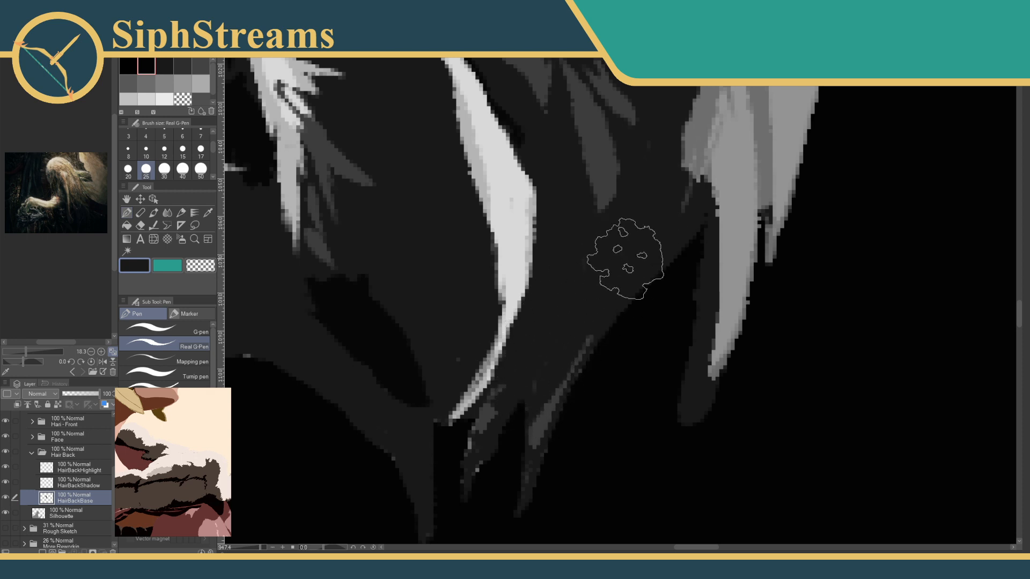
Extend the dark base down the hair's outer edge above the lowest strands, undoing and repainting the stray stroke.
mouse_move(701, 106)
mouse_down()
mouse_move(497, 328)
mouse_move(460, 386)
mouse_move(473, 401)
mouse_move(518, 376)
mouse_up()
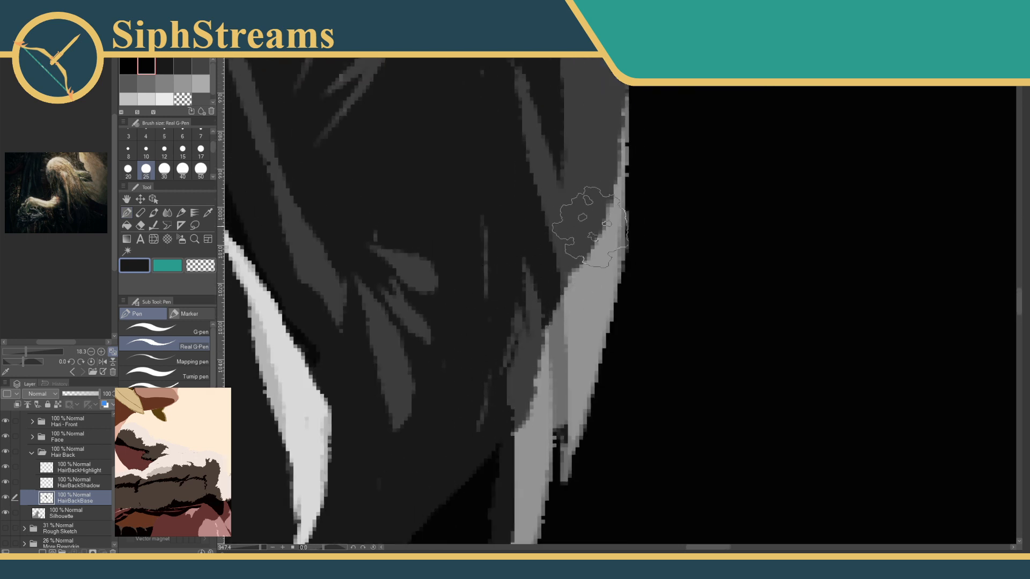
drag(609, 115, 608, 333)
drag(608, 144, 614, 287)
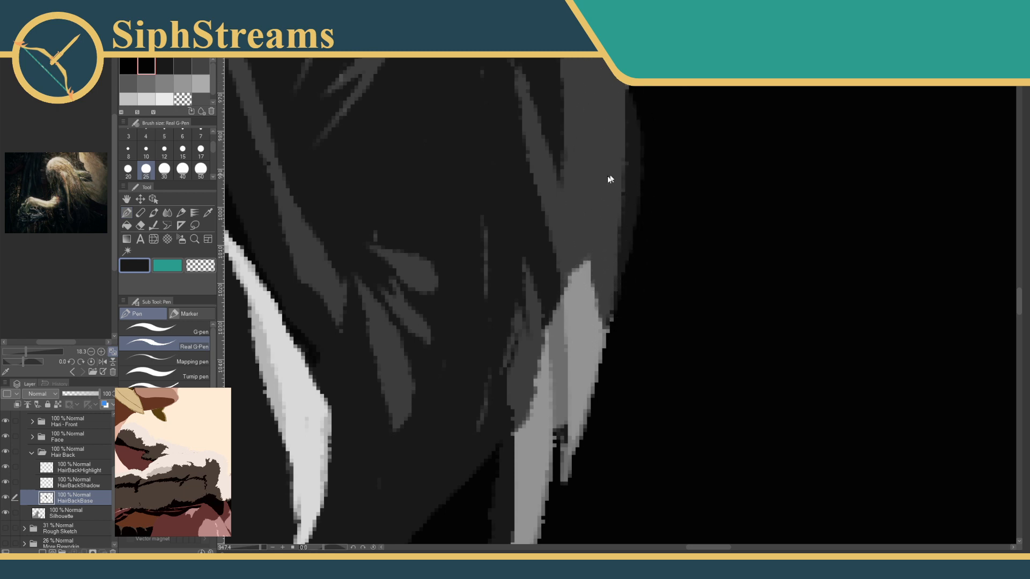
drag(610, 179, 540, 329)
drag(540, 226, 541, 421)
key(ctrl+z)
drag(541, 241, 543, 396)
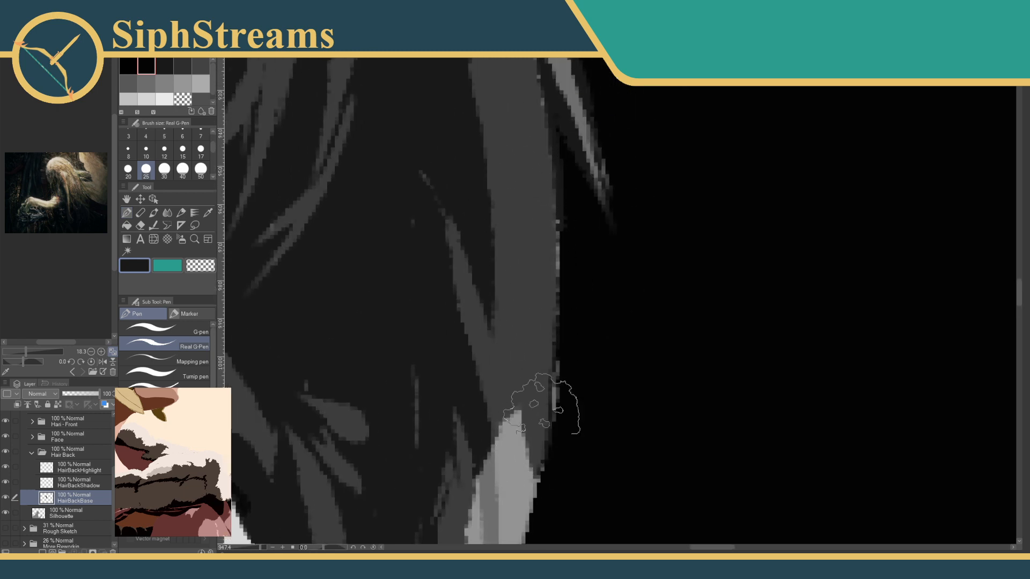
Fill the lowest outer hair strands with the dark base down to their tapered tips.
drag(520, 308, 524, 129)
drag(535, 187, 506, 376)
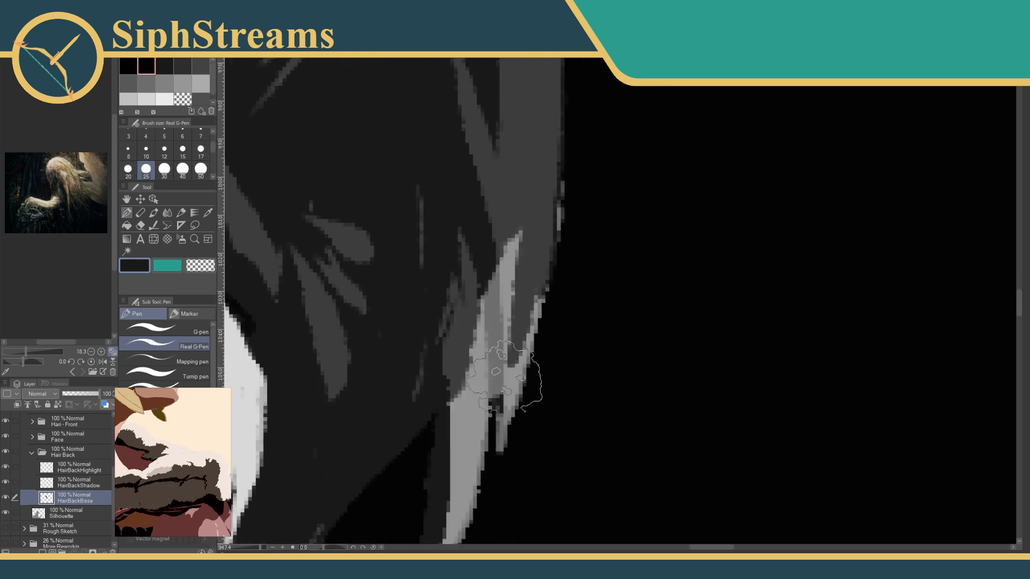
drag(532, 263, 501, 425)
mouse_move(501, 241)
mouse_down()
mouse_move(490, 362)
mouse_move(494, 219)
mouse_move(460, 322)
mouse_move(460, 436)
mouse_up()
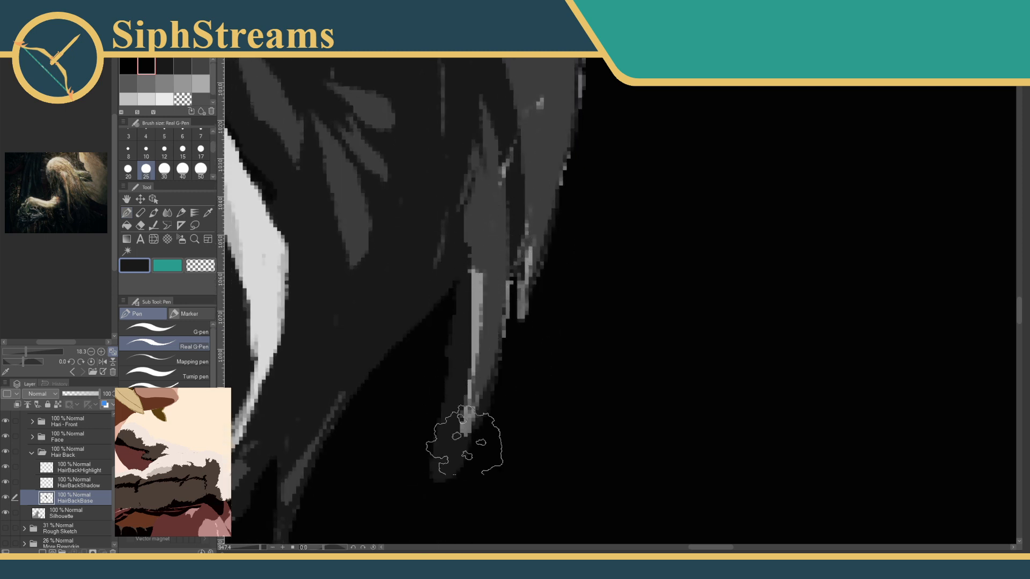
mouse_move(484, 276)
mouse_down()
mouse_move(459, 357)
mouse_move(470, 381)
mouse_up()
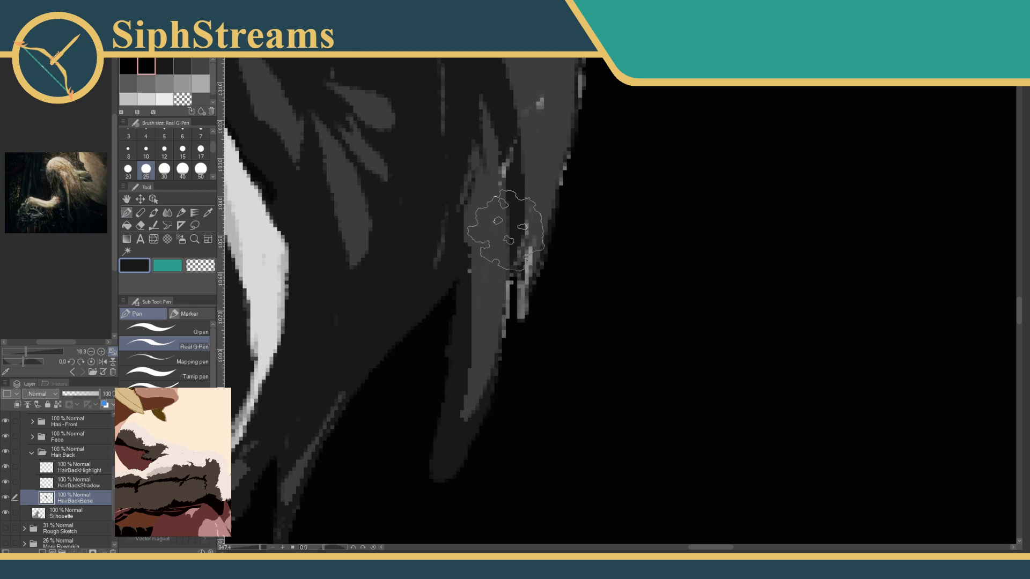
drag(489, 218, 453, 437)
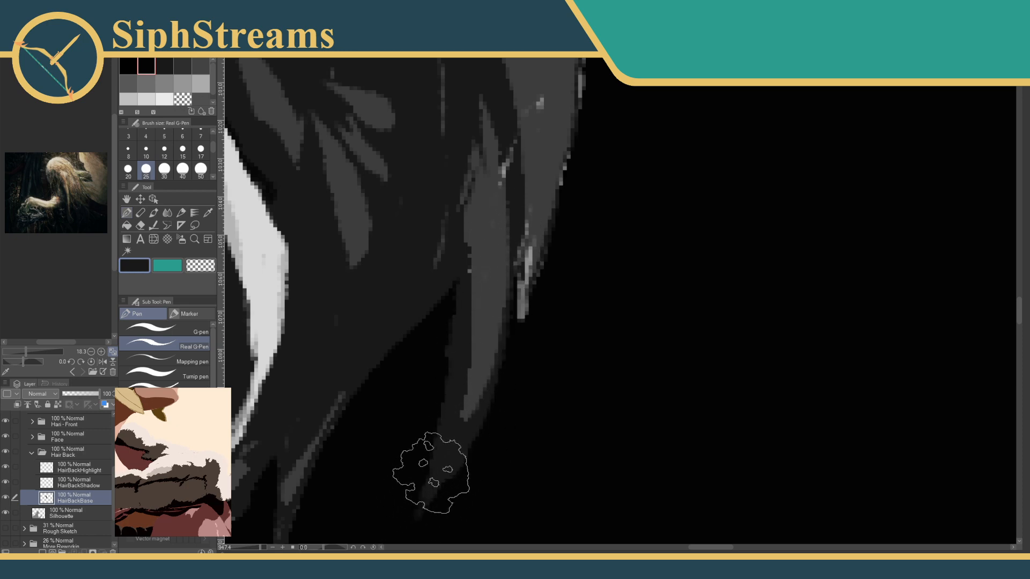
mouse_move(432, 471)
mouse_down()
mouse_move(613, 253)
mouse_move(603, 265)
mouse_up()
Hide the Contrast Guide layer, comparing the hair base with and without it.
drag(263, 549, 254, 548)
drag(347, 434, 331, 515)
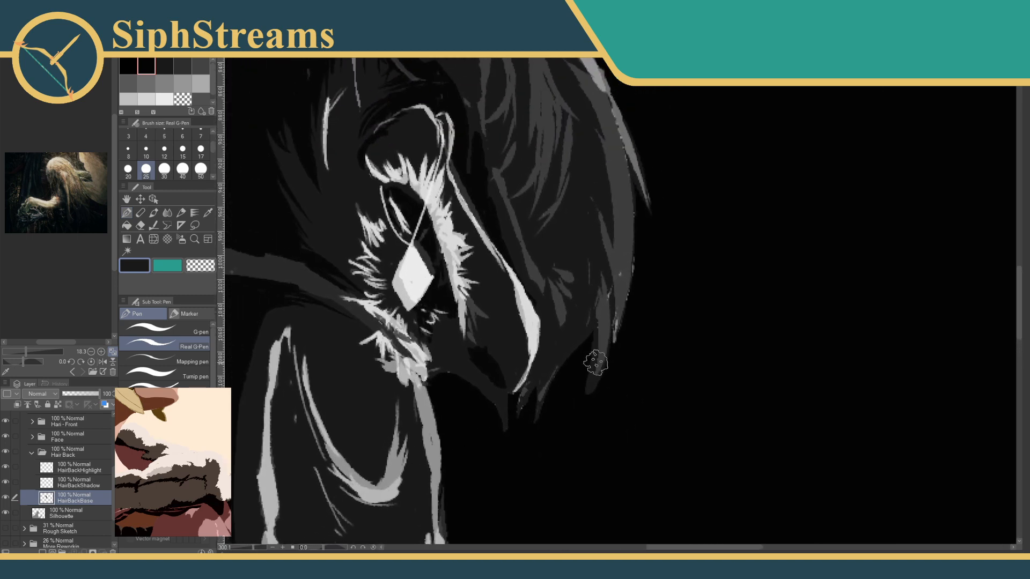
drag(570, 384, 525, 514)
drag(347, 329, 438, 301)
scroll(59, 482, up, 4)
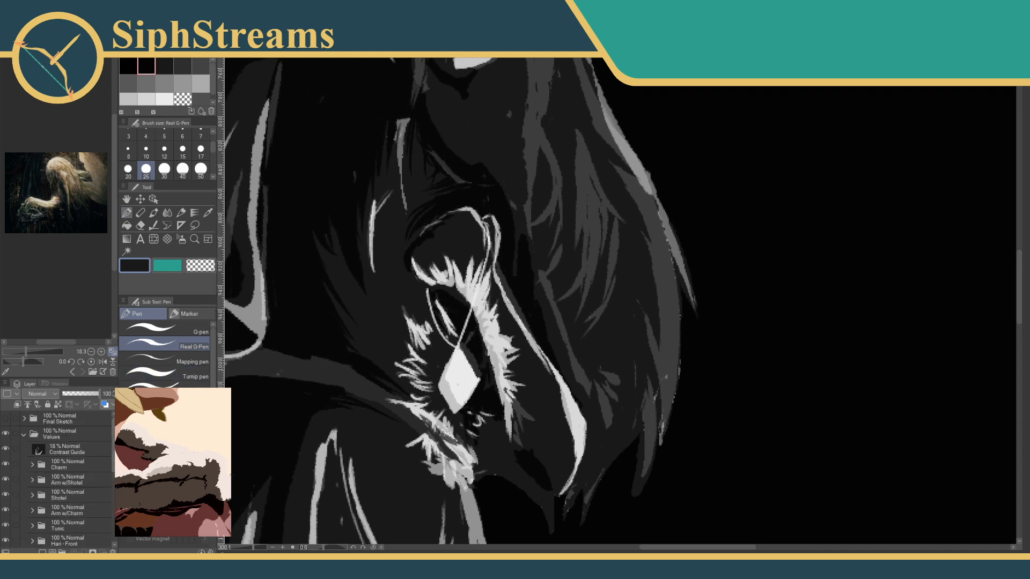
click(6, 449)
mouse_move(300, 351)
mouse_down()
mouse_move(375, 397)
mouse_move(401, 525)
mouse_move(410, 338)
mouse_move(398, 328)
mouse_move(402, 450)
mouse_move(352, 368)
mouse_up()
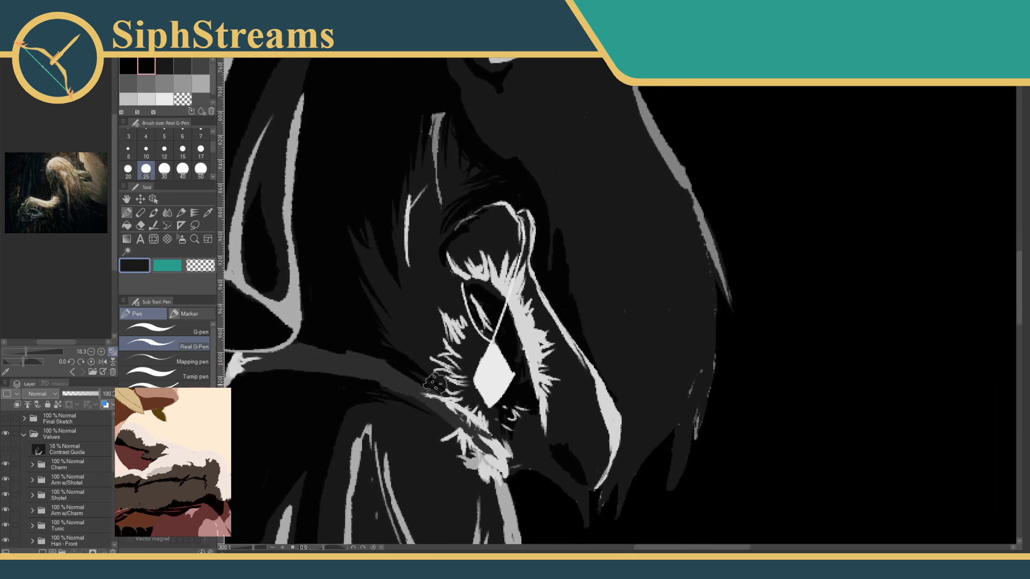
click(5, 450)
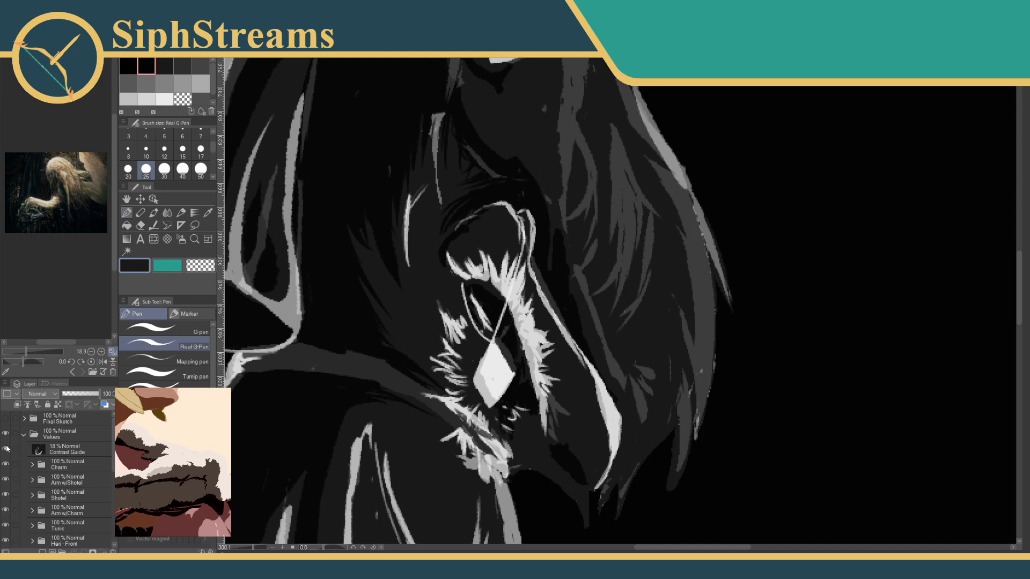
click(5, 450)
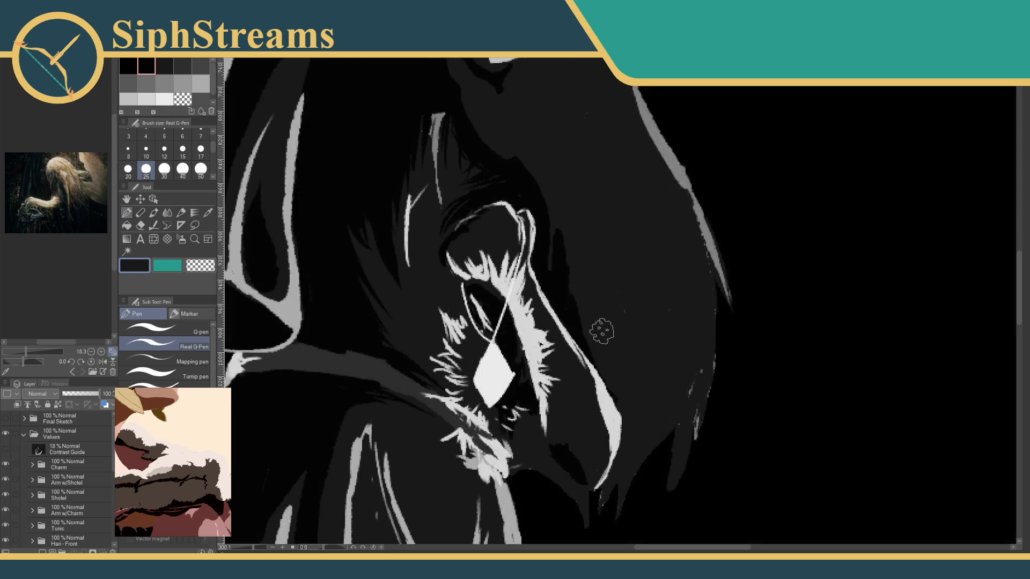
Cover the light grey rim on the hair's outer edge with the dark base, from mouth height down to the loose strand.
mouse_move(601, 331)
mouse_down()
mouse_move(616, 271)
mouse_move(689, 328)
mouse_move(637, 368)
mouse_move(608, 336)
mouse_up()
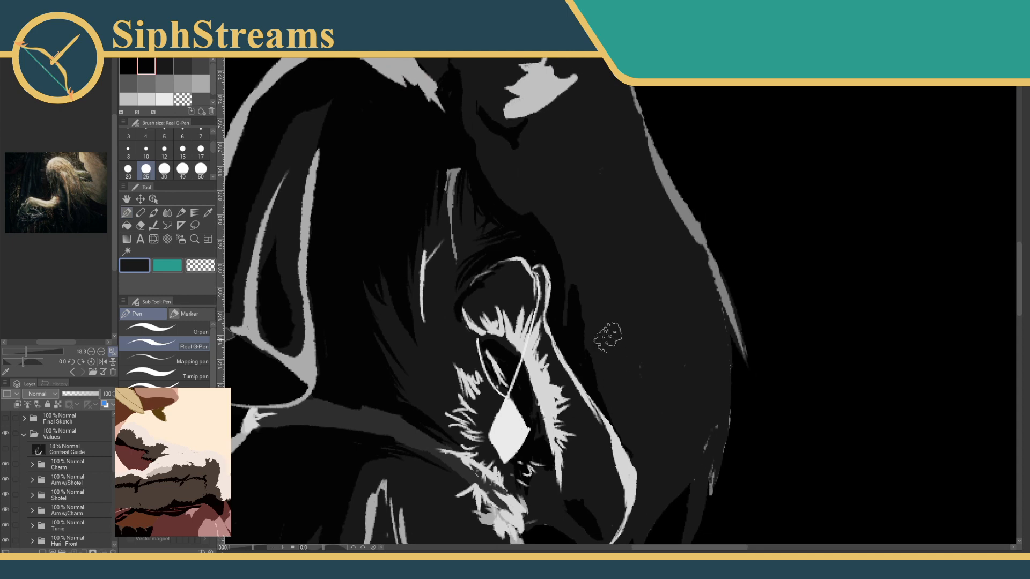
drag(549, 373, 504, 355)
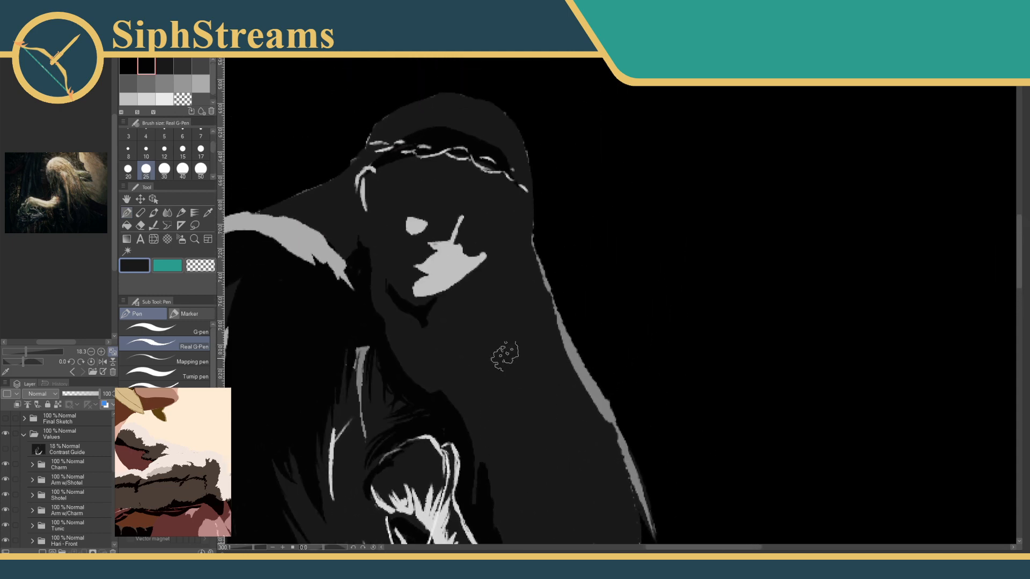
drag(255, 549, 261, 548)
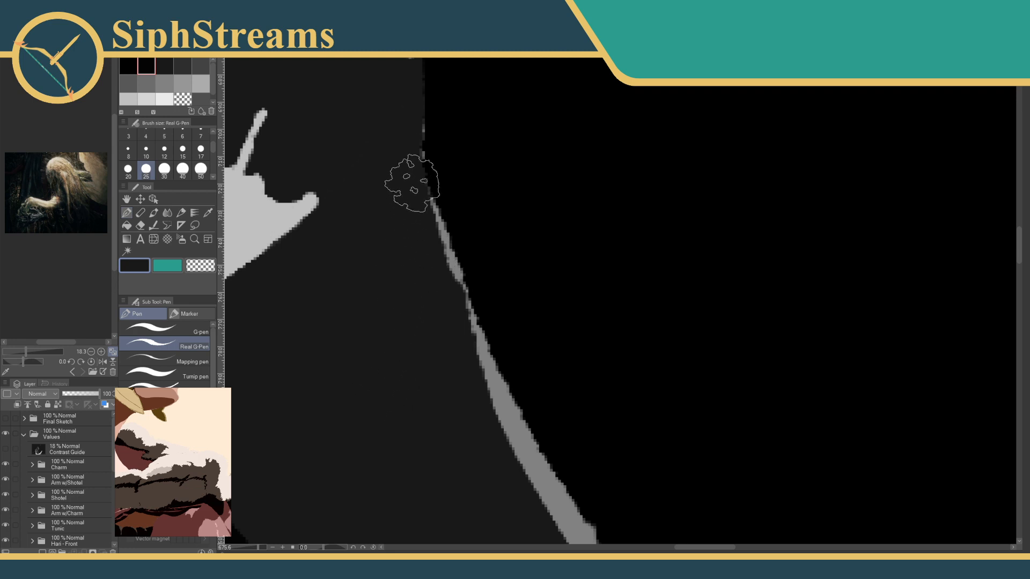
drag(409, 179, 482, 328)
key(ctrl+z)
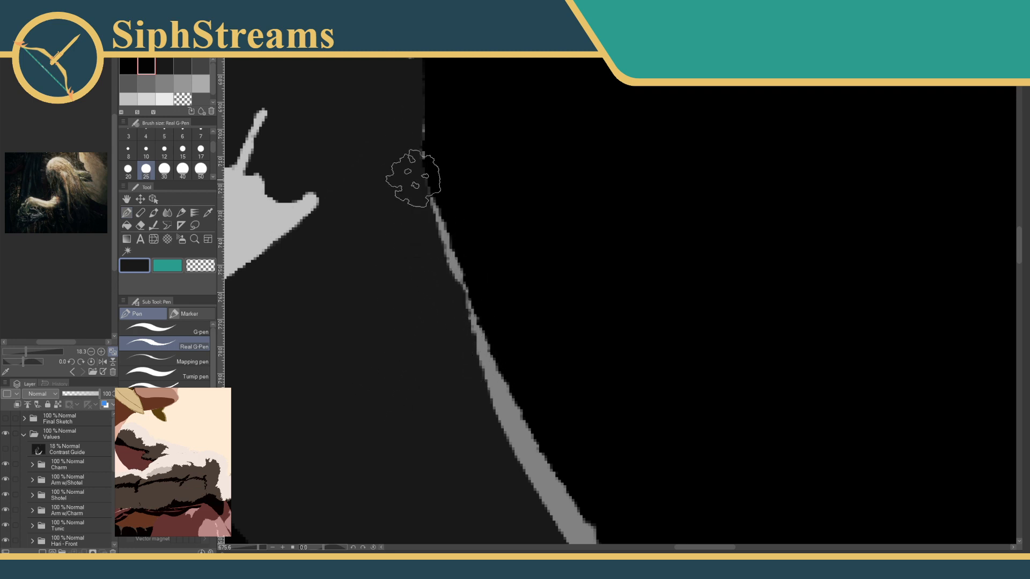
mouse_move(414, 156)
mouse_down()
mouse_move(475, 365)
mouse_move(329, 211)
mouse_up()
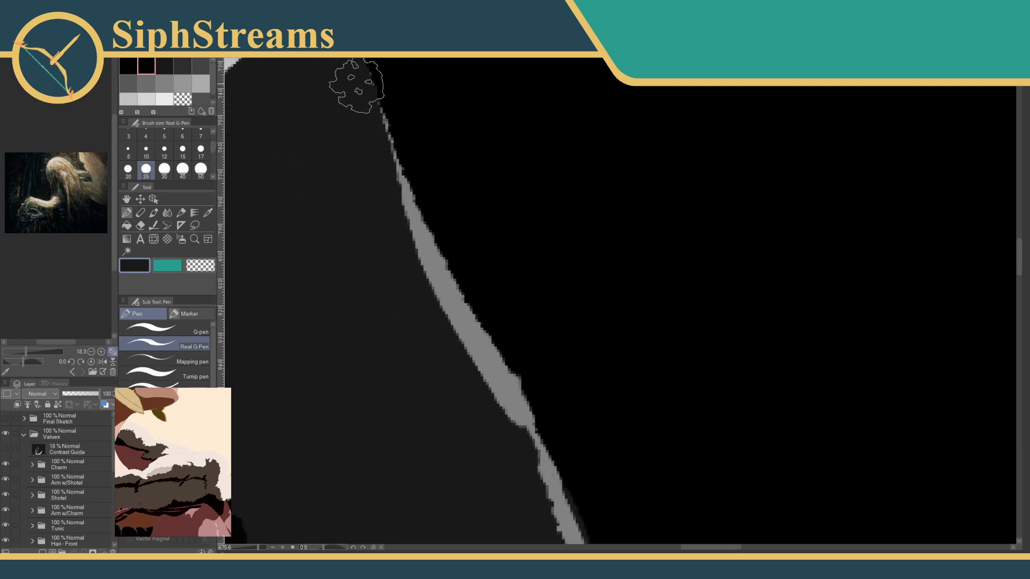
mouse_move(404, 225)
mouse_down()
mouse_move(489, 368)
mouse_move(459, 351)
mouse_move(422, 286)
mouse_move(469, 367)
mouse_move(420, 255)
mouse_move(514, 398)
mouse_move(492, 380)
mouse_move(455, 312)
mouse_move(524, 436)
mouse_up()
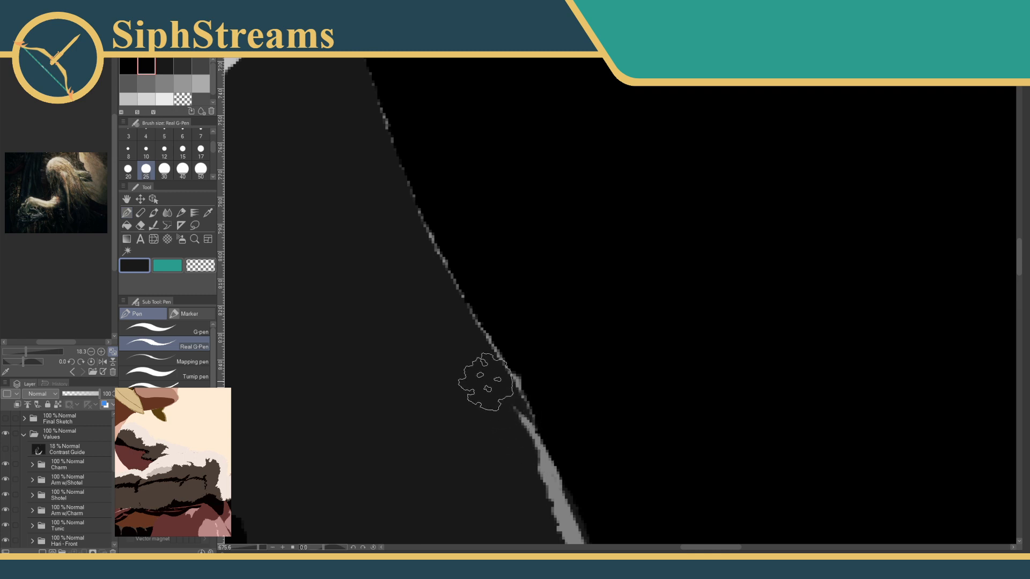
mouse_move(487, 381)
mouse_down()
mouse_move(445, 226)
mouse_move(468, 211)
mouse_move(507, 351)
mouse_move(472, 260)
mouse_move(465, 187)
mouse_move(552, 345)
mouse_up()
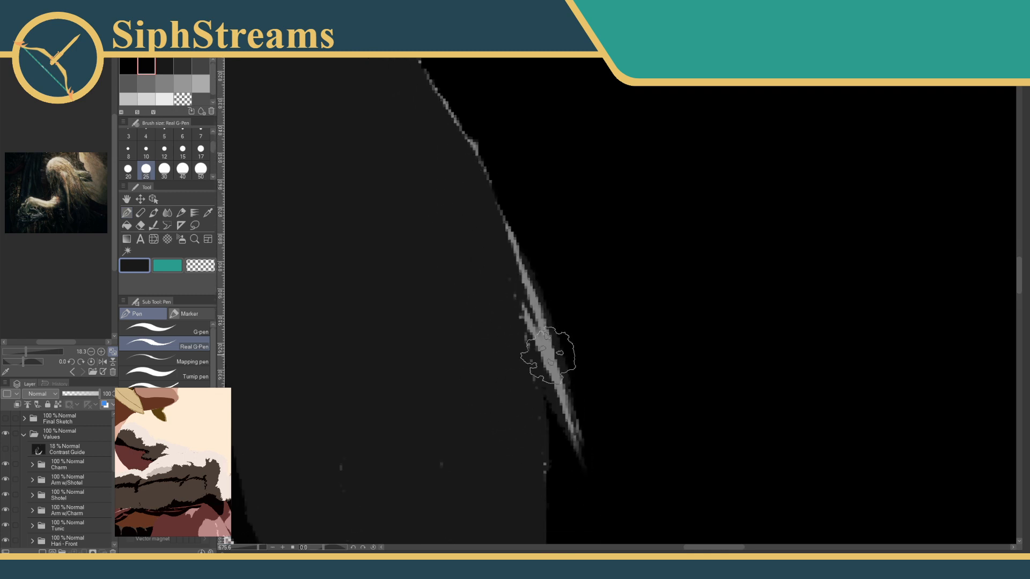
mouse_move(483, 201)
mouse_down()
mouse_move(531, 333)
mouse_move(508, 303)
mouse_move(488, 306)
mouse_up()
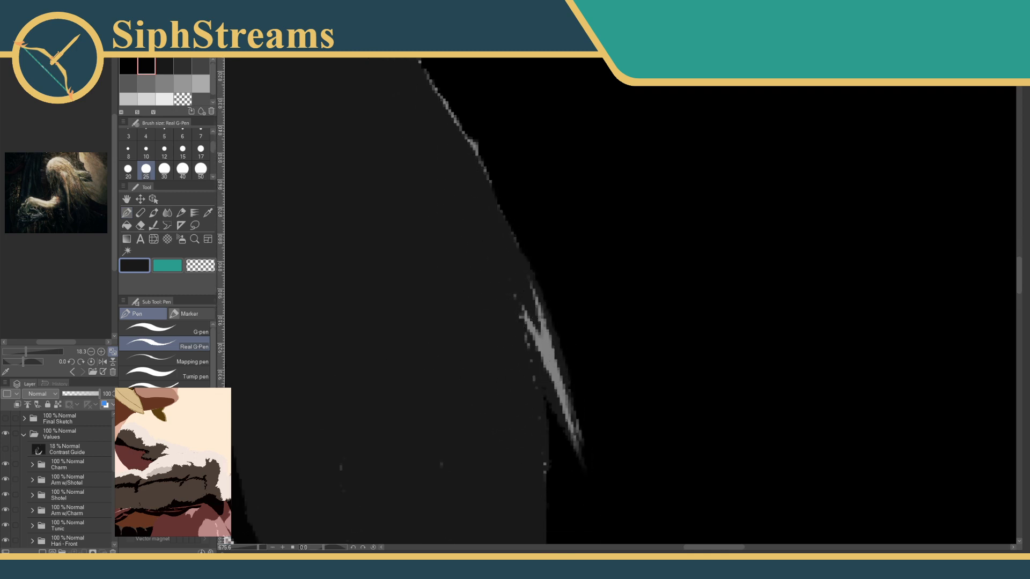
scroll(111, 452, down, 5)
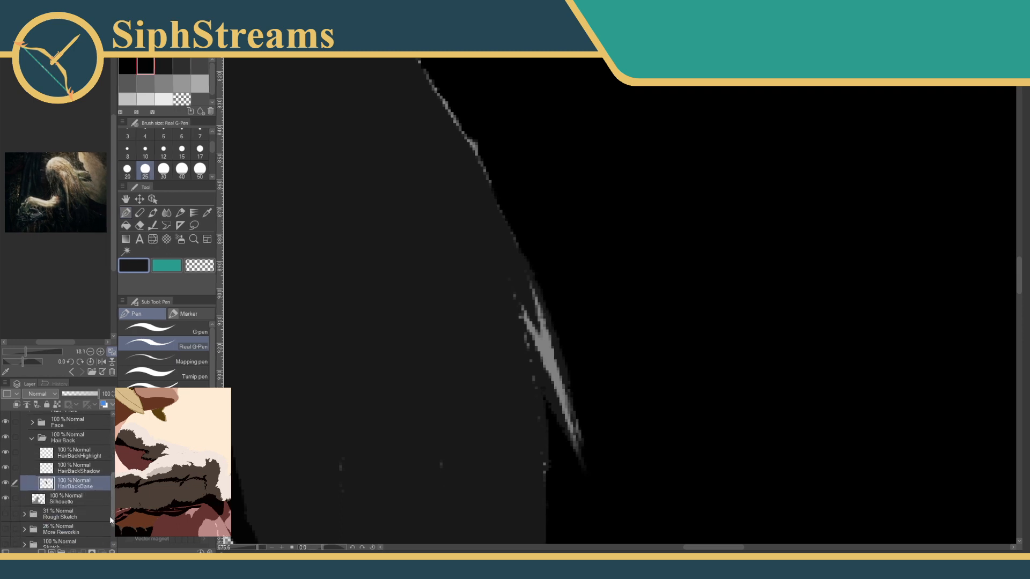
Cover the light grey streak on the loose outer hair strand with the dark base down to its pointed tip.
drag(534, 439, 437, 386)
drag(430, 252, 443, 306)
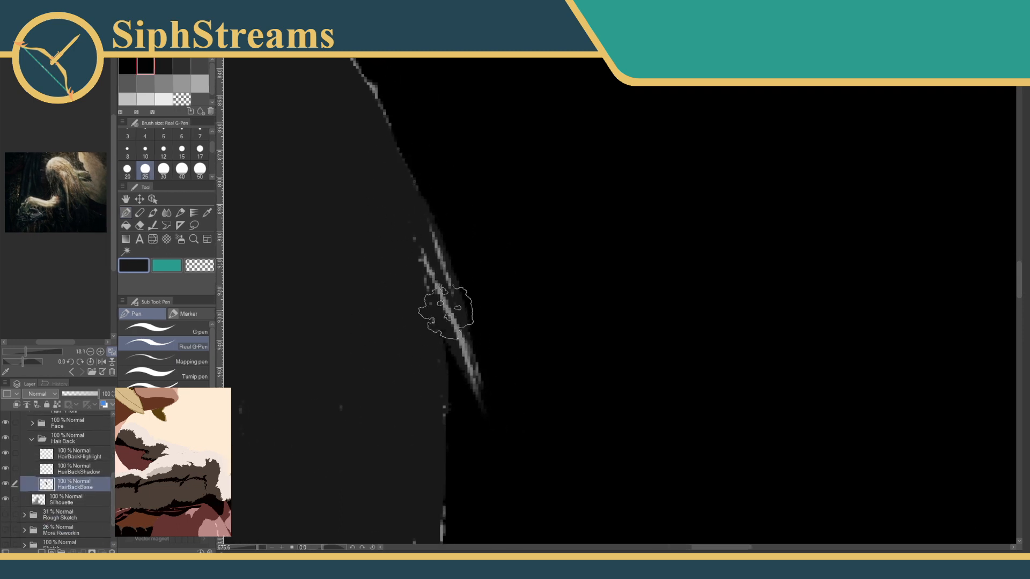
drag(413, 216, 478, 378)
drag(446, 300, 481, 398)
mouse_move(397, 220)
mouse_down()
mouse_move(434, 298)
mouse_move(402, 206)
mouse_move(437, 274)
mouse_up()
drag(369, 180, 412, 214)
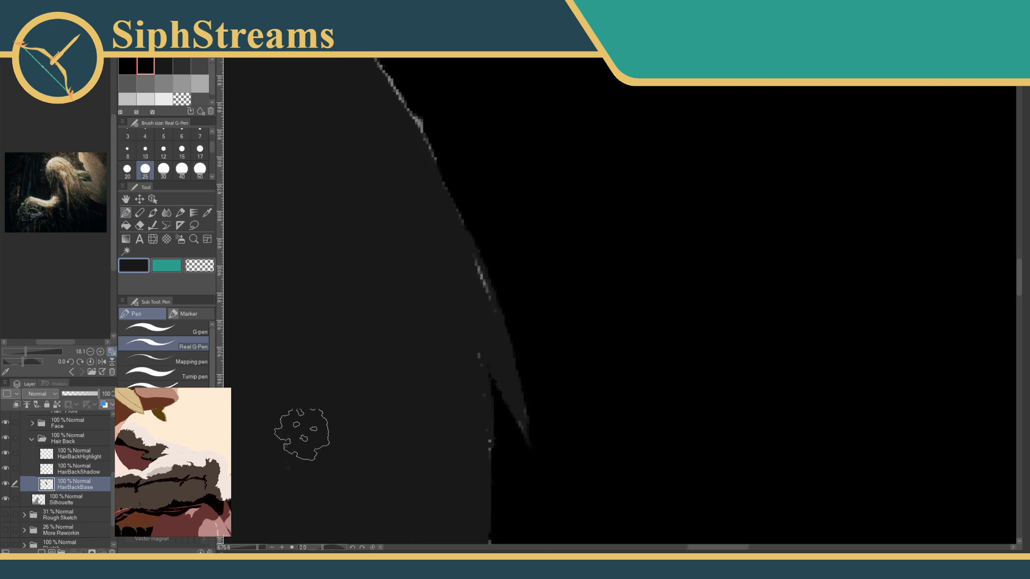
Extend the rounded tip of the lowest outer hair strand into a taper curving inward toward the figure.
drag(299, 407, 483, 202)
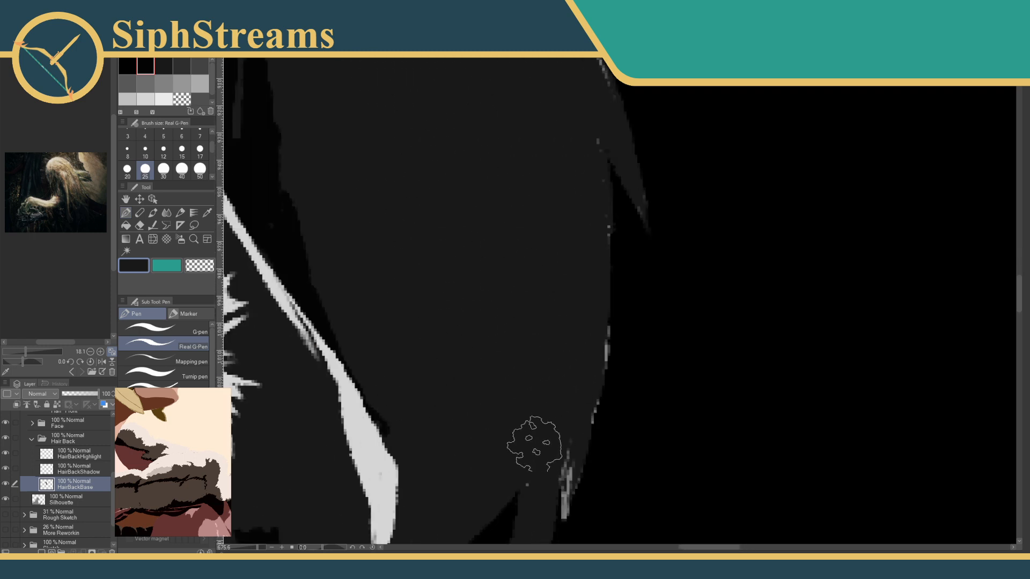
drag(506, 329, 524, 207)
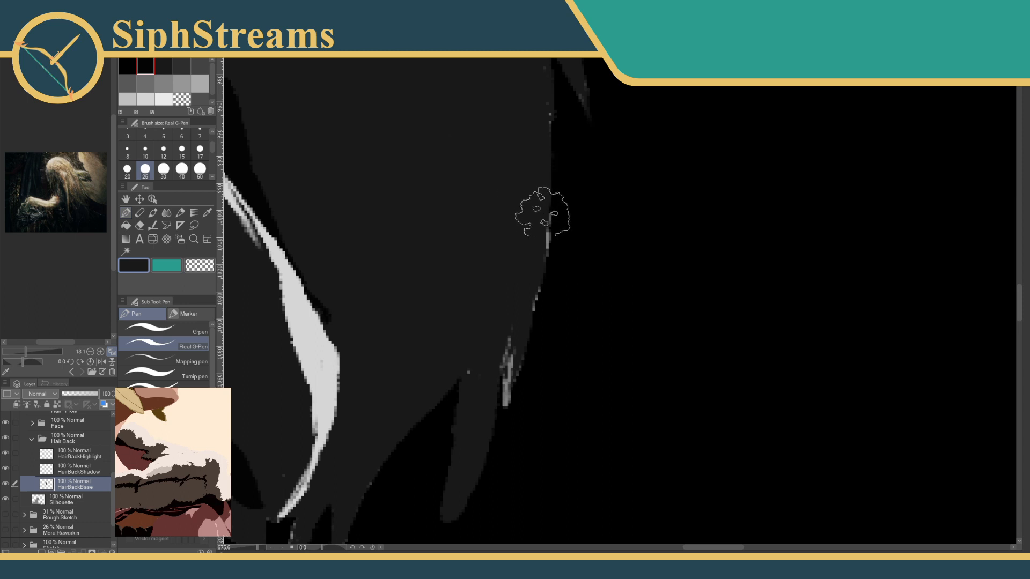
drag(510, 299, 517, 172)
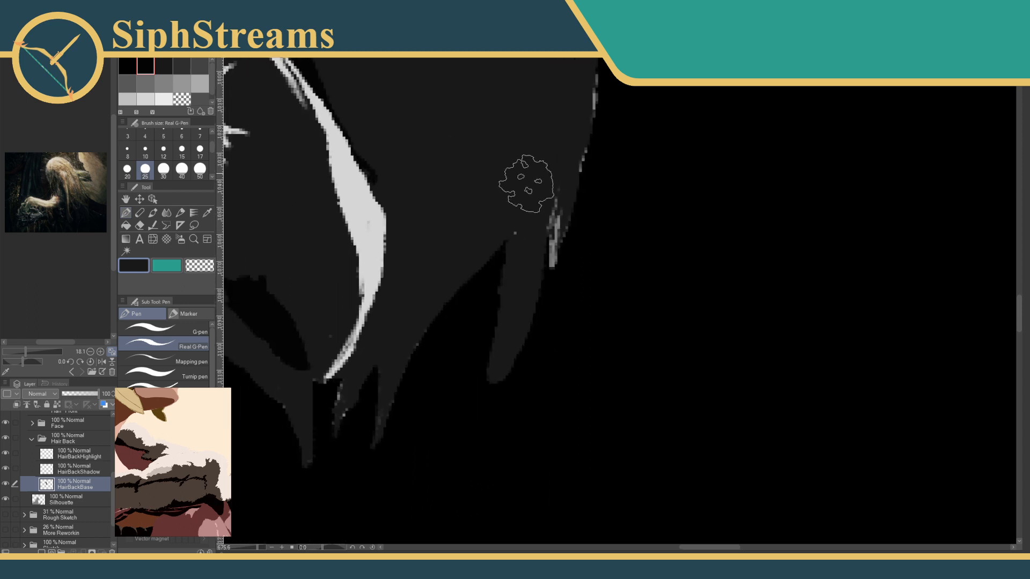
drag(503, 334, 471, 403)
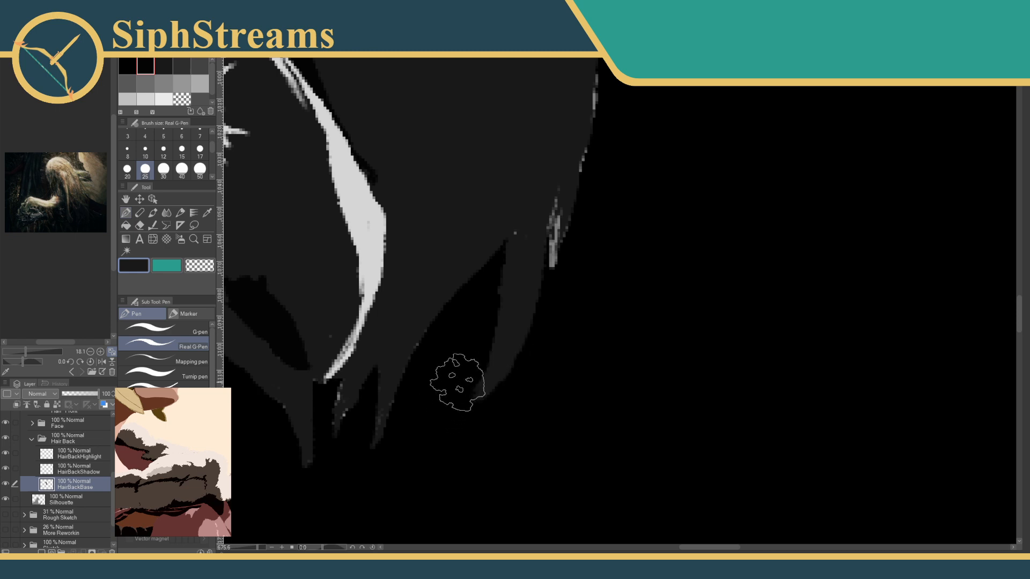
drag(482, 379, 456, 396)
Lengthen the innermost lower hair strand below the elbow into a thin point, undoing and redrawing the stroke once.
drag(535, 269, 639, 197)
mouse_move(563, 219)
mouse_down()
mouse_move(635, 292)
mouse_move(719, 244)
mouse_move(711, 238)
mouse_up()
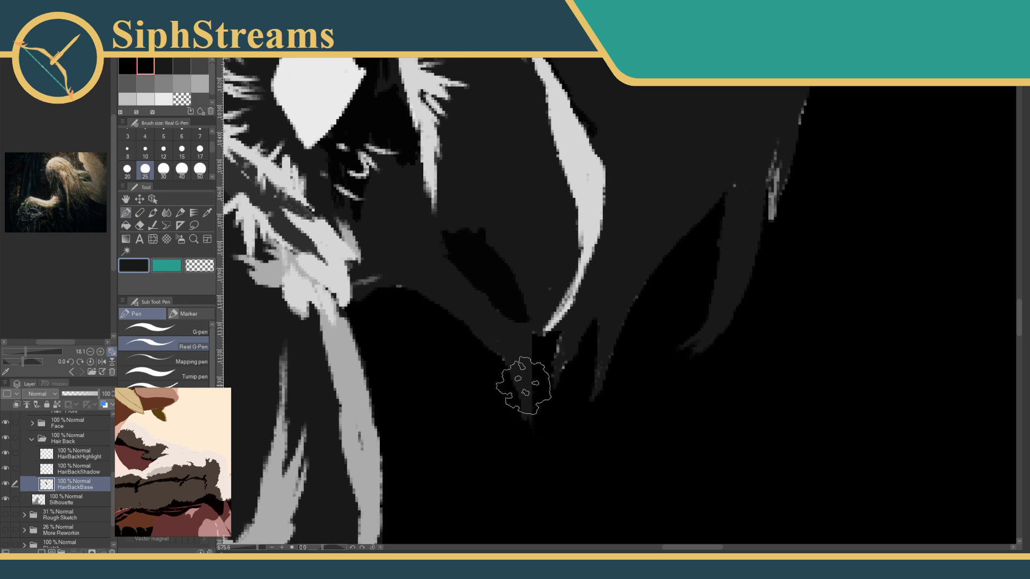
drag(524, 386, 535, 484)
key(ctrl+z)
drag(525, 375, 528, 484)
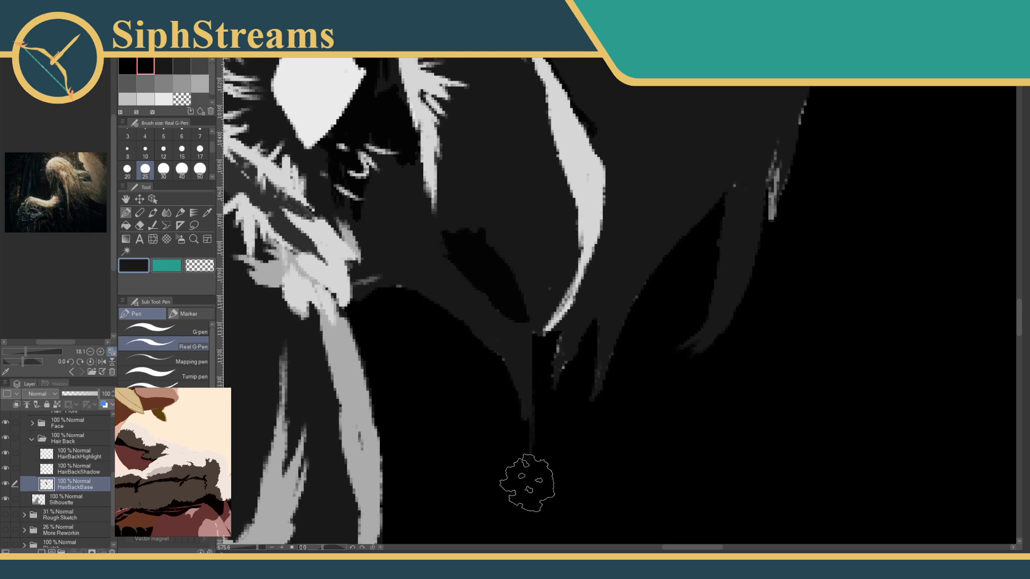
Check the hair base's outer edge up to the crown, and hide the Silhouette layer to view the whole figure.
mouse_move(637, 261)
mouse_down()
mouse_move(574, 311)
mouse_move(552, 368)
mouse_move(644, 433)
mouse_move(663, 470)
mouse_up()
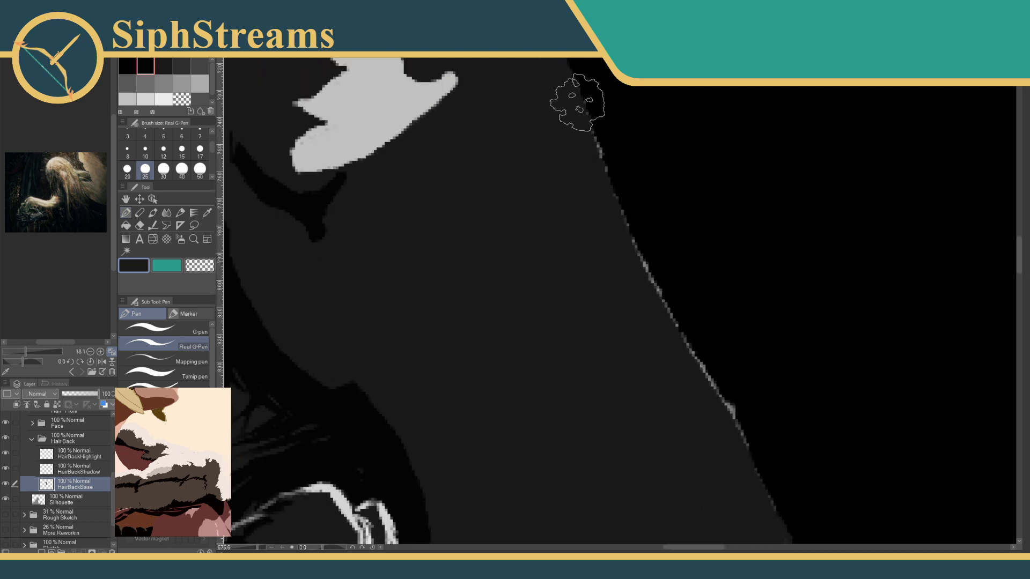
drag(577, 96, 692, 273)
drag(552, 230, 760, 279)
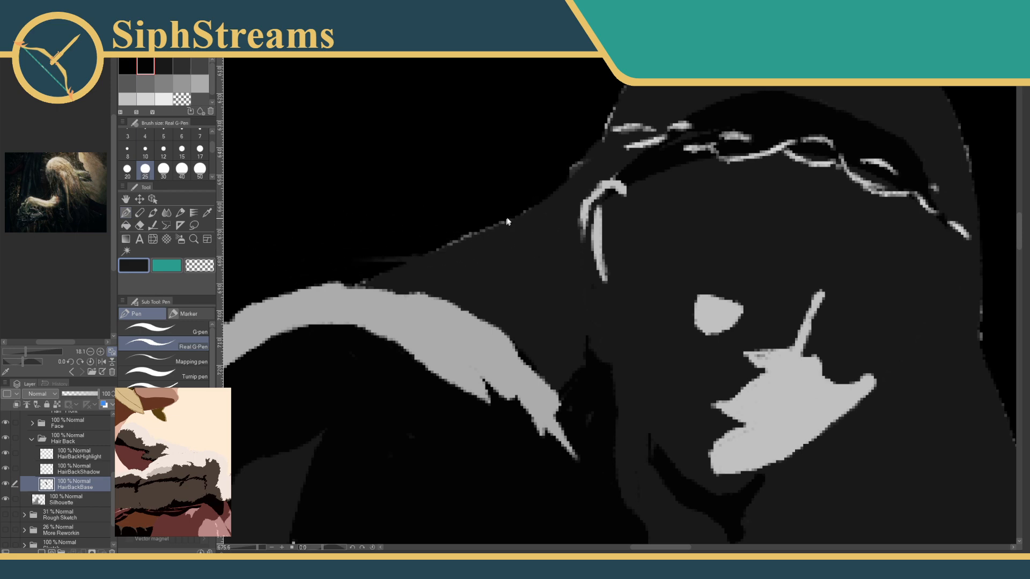
drag(515, 225, 386, 408)
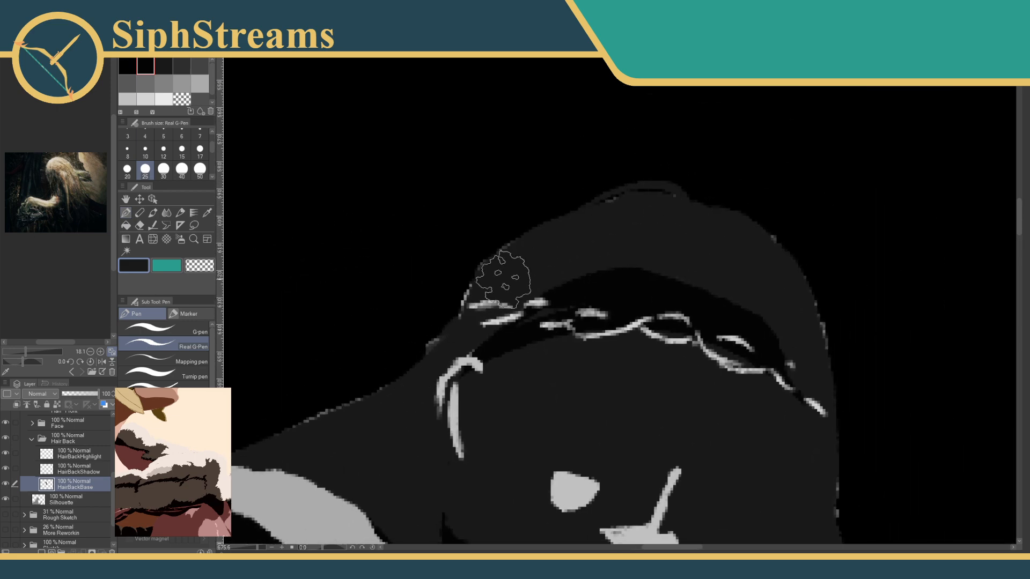
mouse_move(706, 227)
mouse_down()
mouse_move(620, 188)
mouse_move(623, 177)
mouse_up()
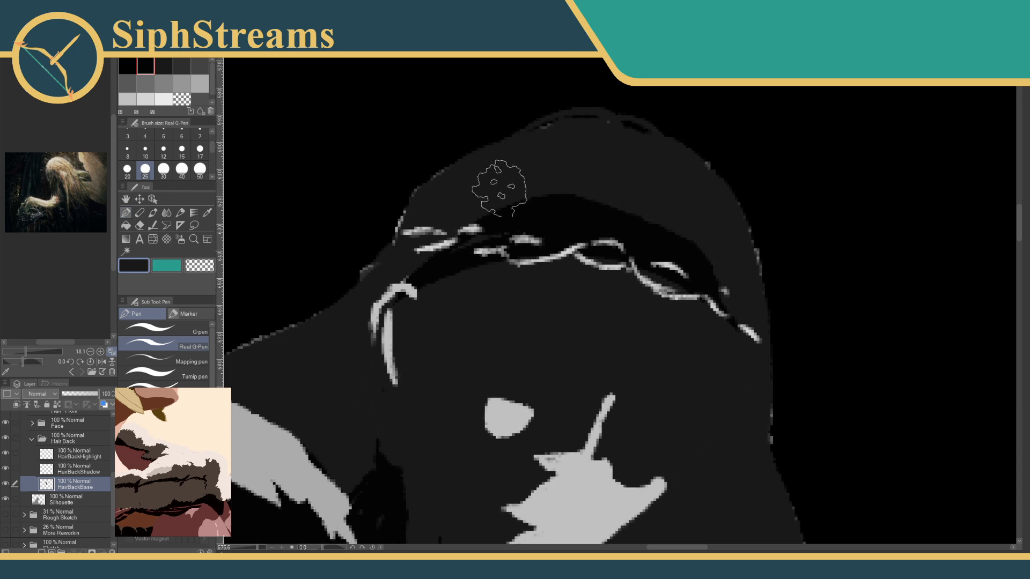
drag(531, 223, 525, 233)
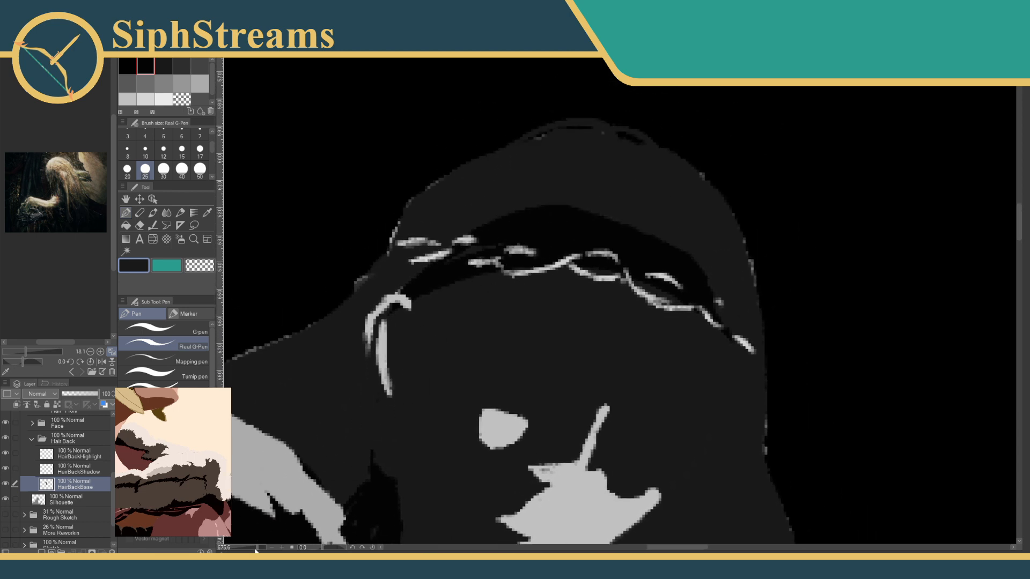
drag(256, 551, 247, 551)
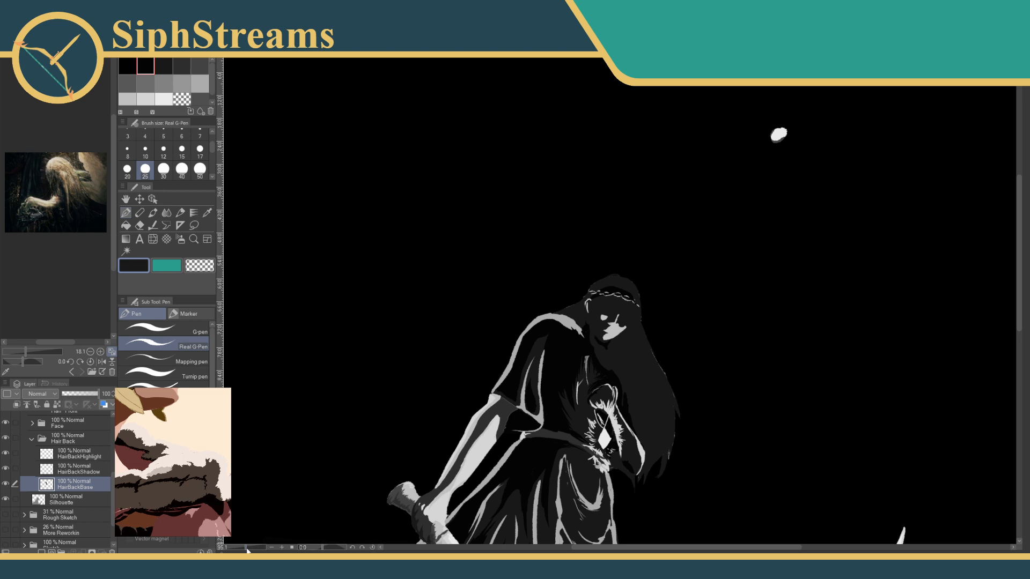
mouse_move(316, 491)
mouse_down()
mouse_move(342, 442)
mouse_move(298, 497)
mouse_up()
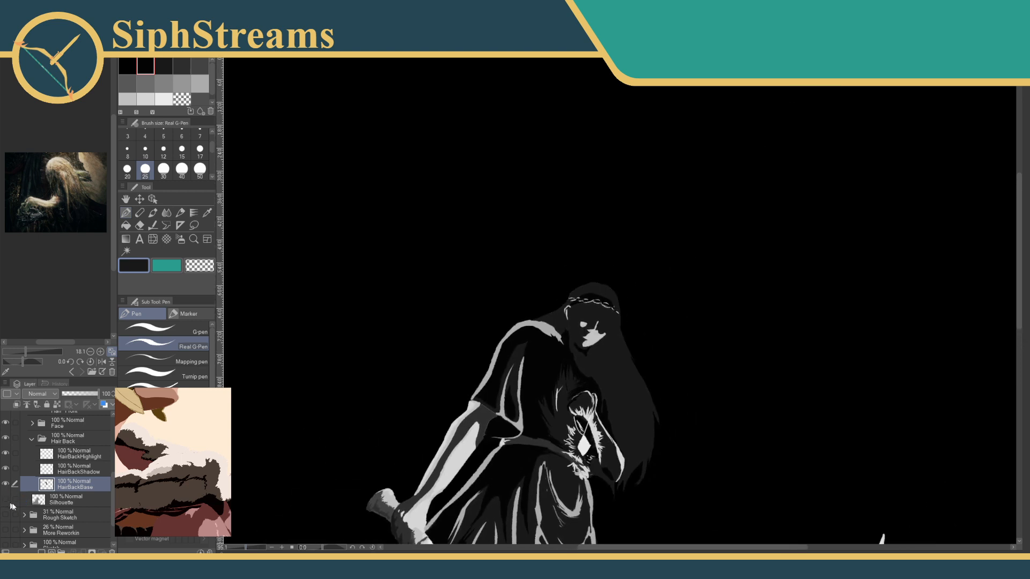
drag(367, 470, 353, 309)
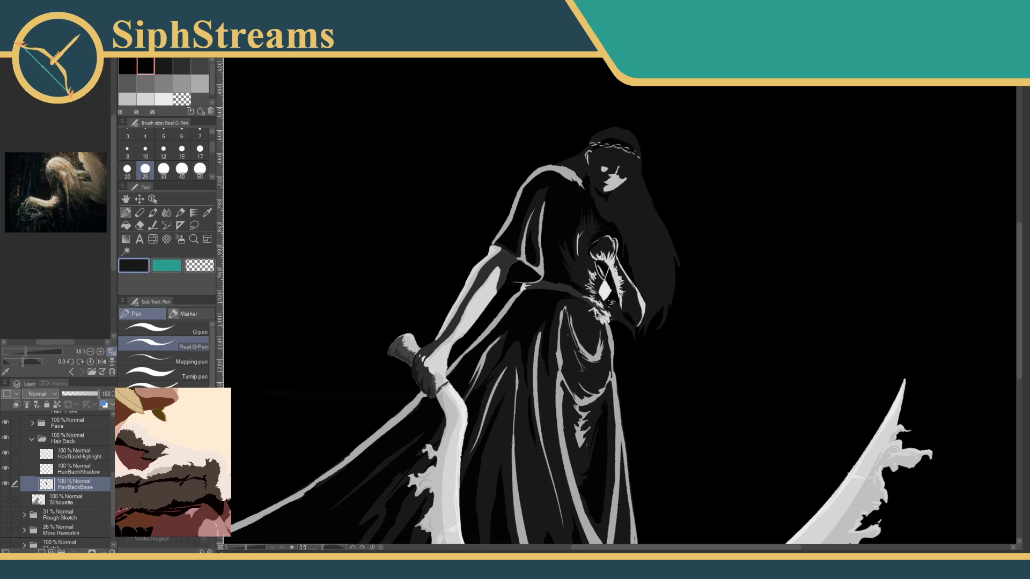
drag(247, 549, 242, 548)
drag(298, 467, 267, 490)
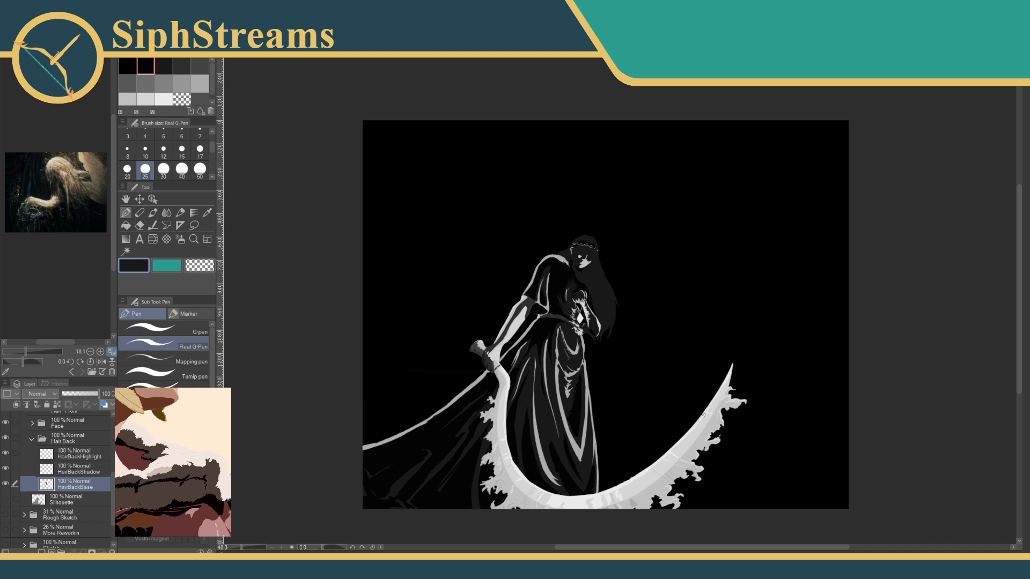
Compare the whole figure with and without the HairBackBase layer, and inspect the lower hair up close.
click(6, 485)
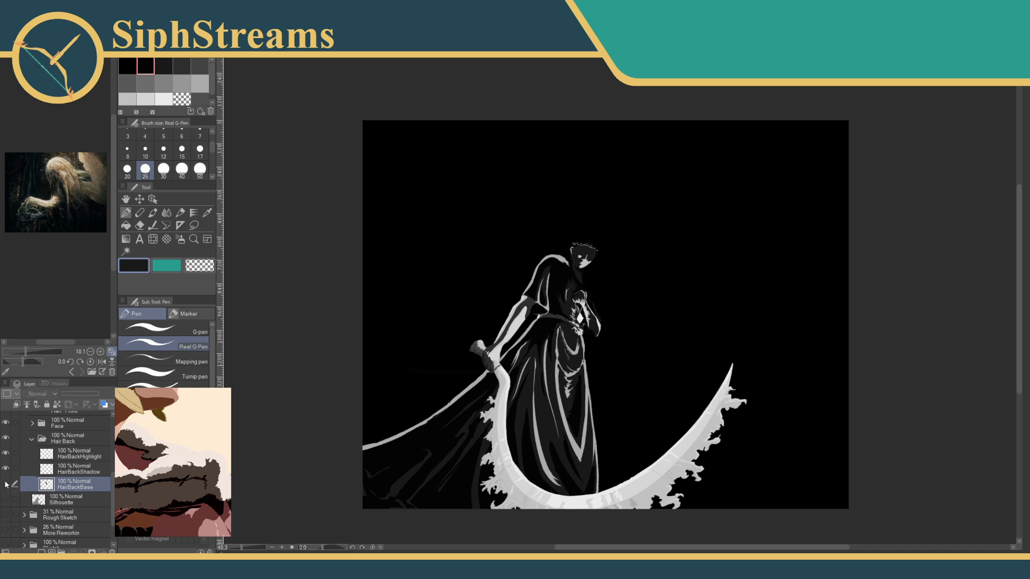
click(7, 485)
click(7, 484)
click(7, 483)
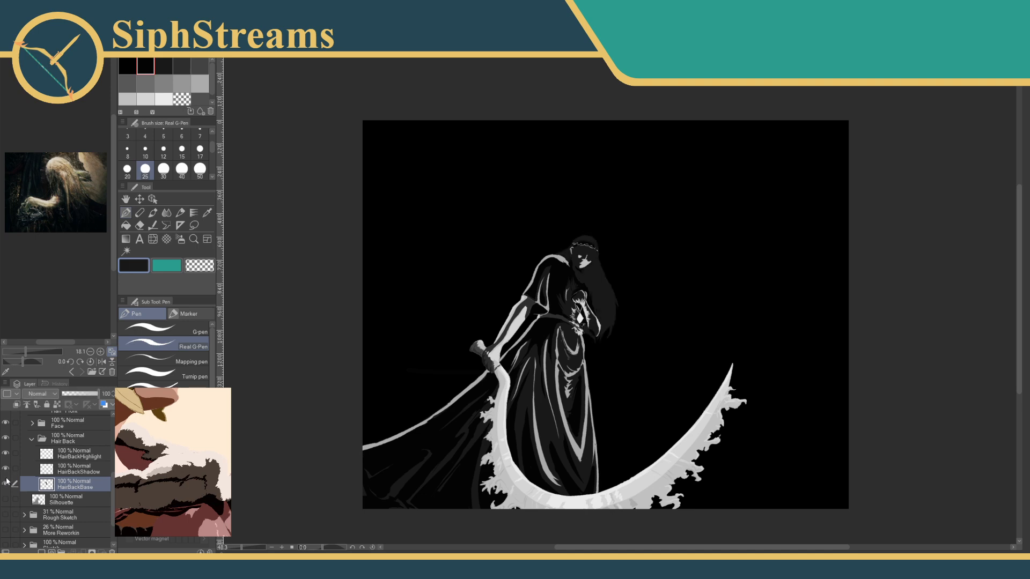
click(6, 483)
click(7, 482)
drag(242, 548, 251, 547)
drag(300, 451, 355, 363)
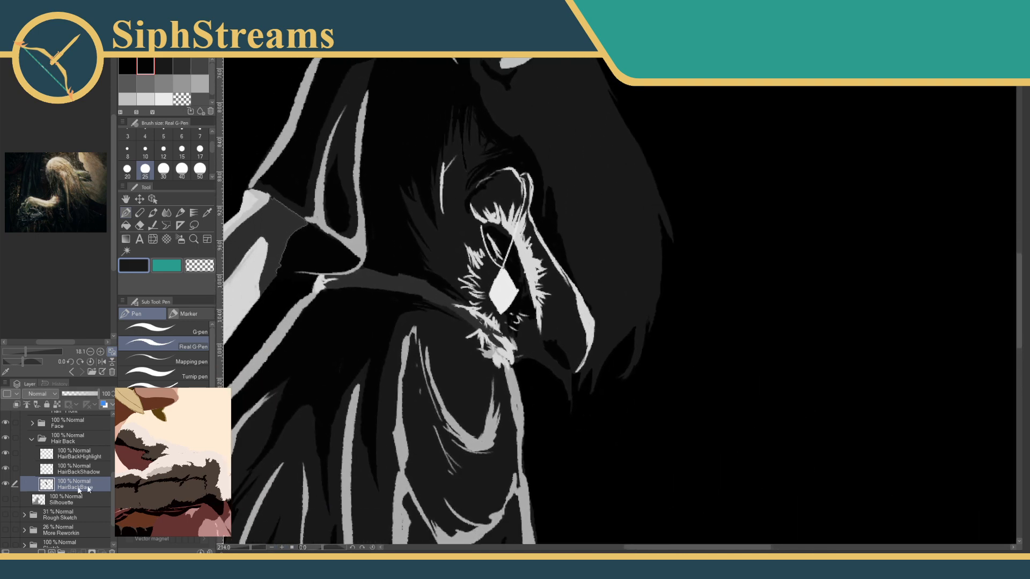
Compare the full figure with the Silhouette layer shown and hidden, and recheck it with HairBackBase switched off and on.
key(ctrl+0)
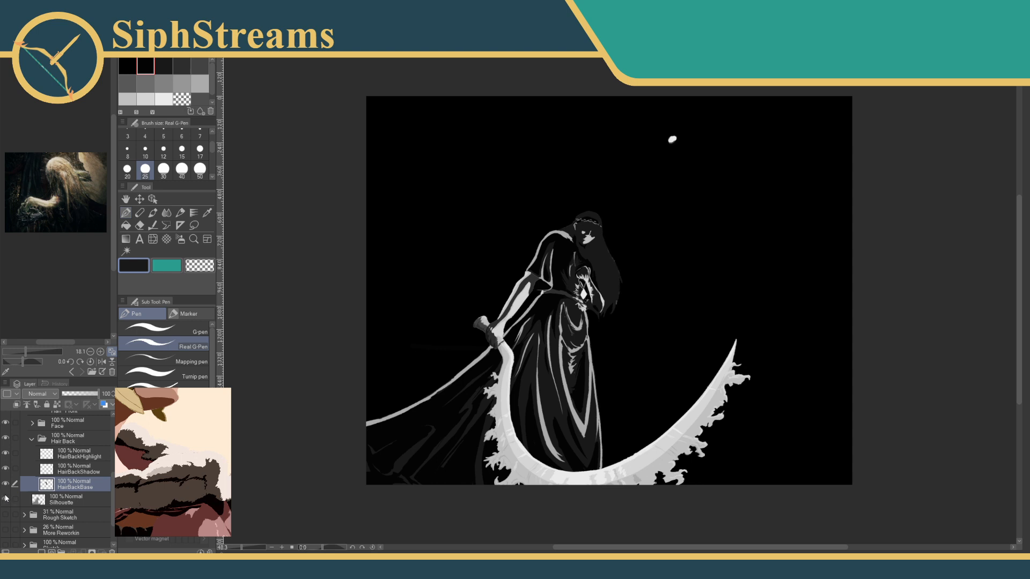
drag(561, 357, 520, 431)
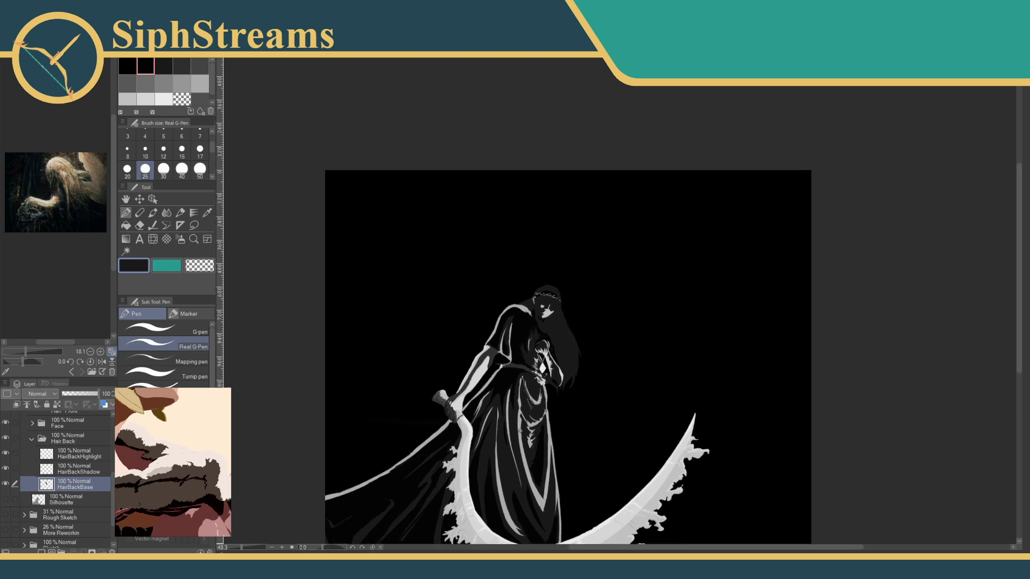
click(7, 485)
click(7, 485)
click(7, 484)
click(6, 485)
click(6, 485)
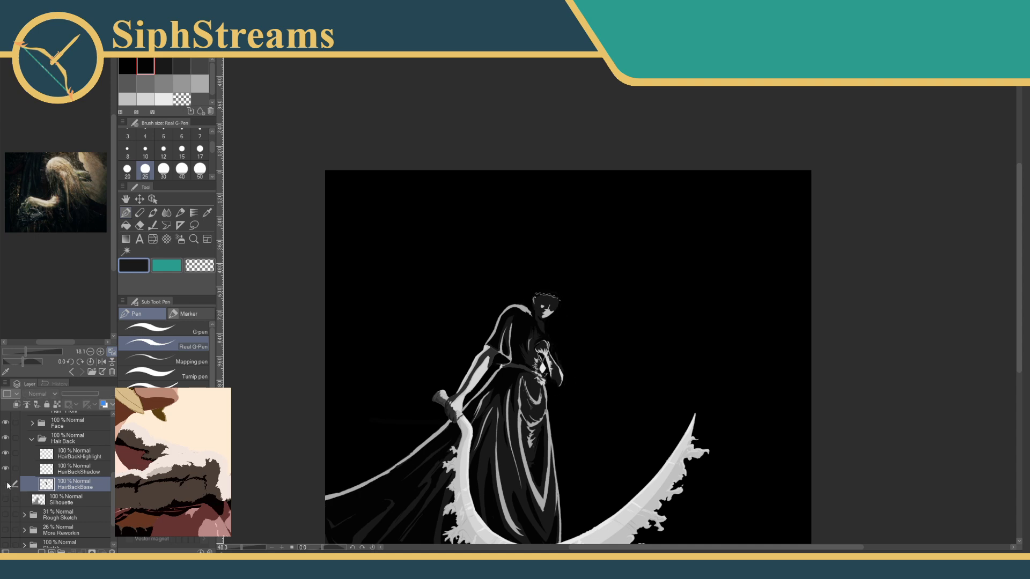
click(6, 485)
Make HairBackShadow the active layer, pick black as the drawing colour and return to the Real G-Pen.
drag(241, 548, 249, 549)
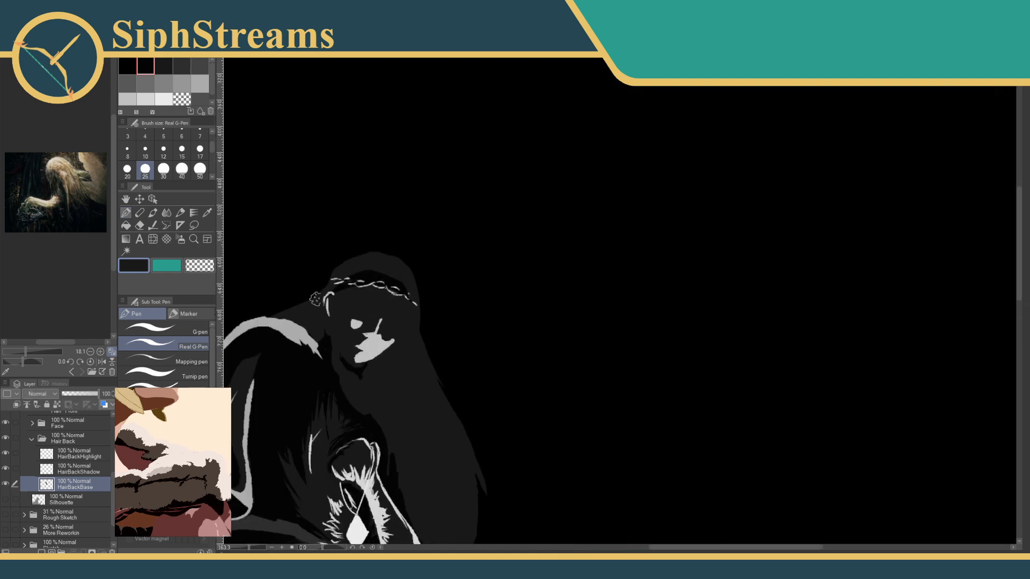
drag(383, 355, 547, 314)
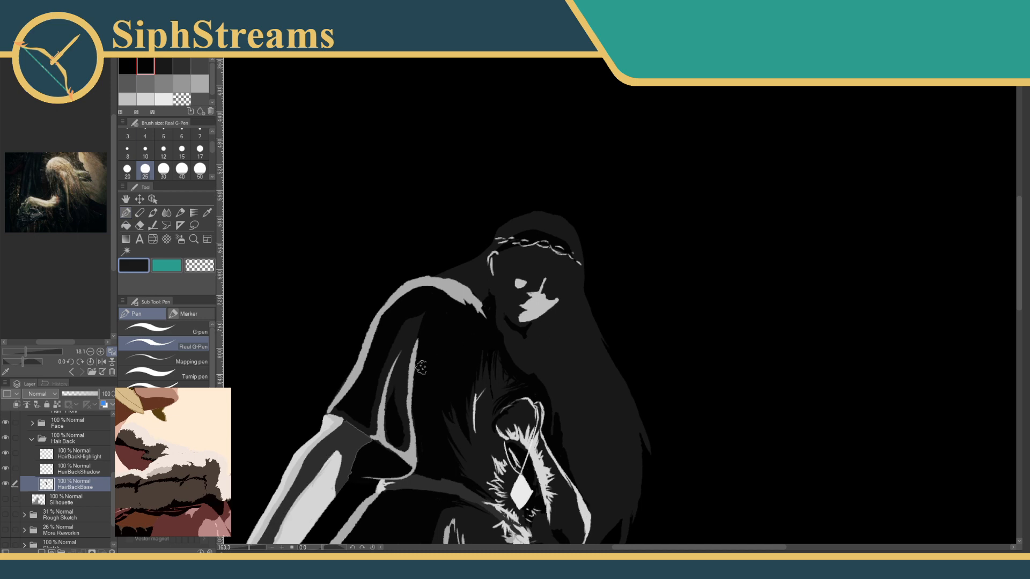
drag(243, 548, 251, 549)
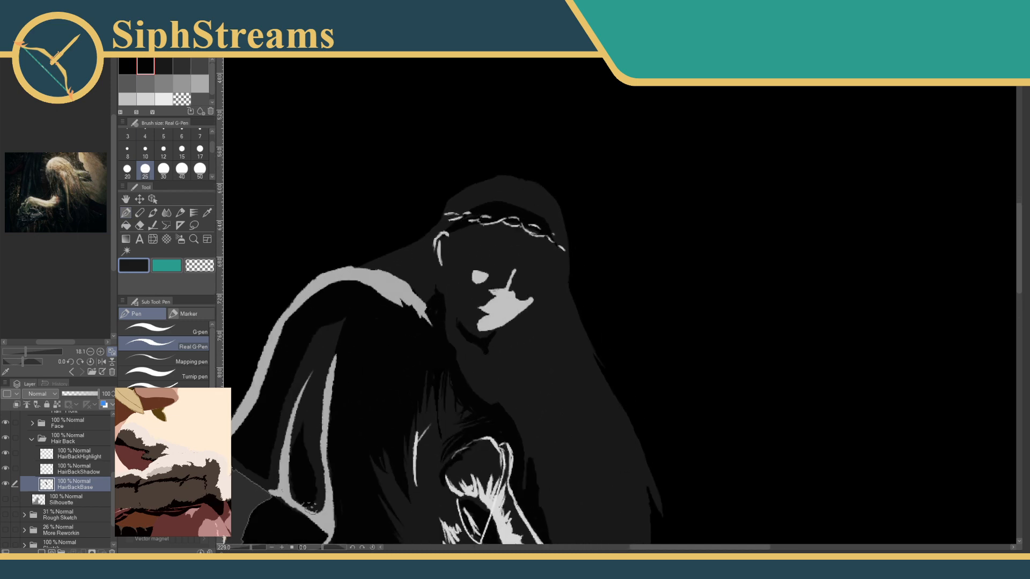
drag(422, 380, 432, 331)
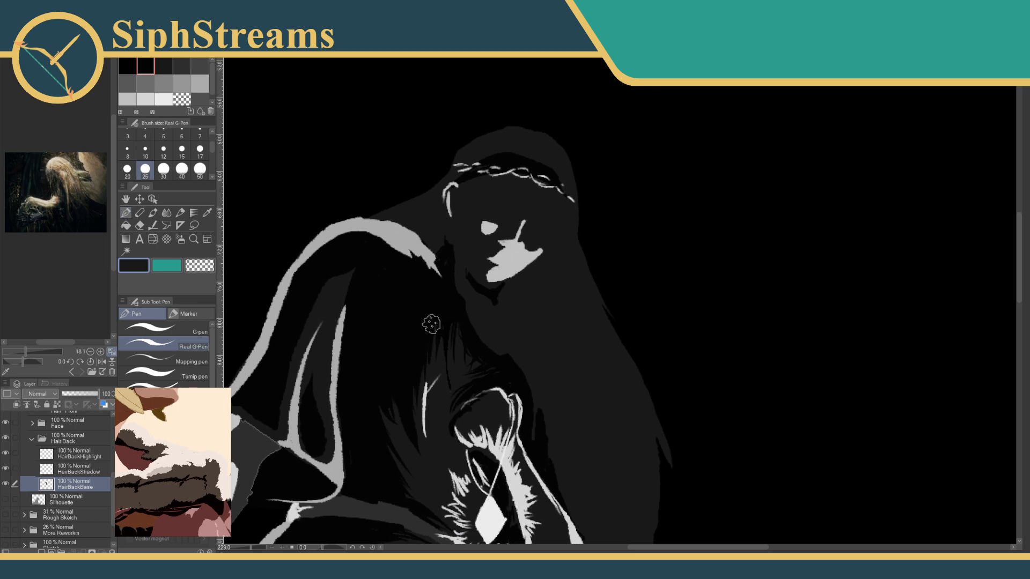
click(86, 472)
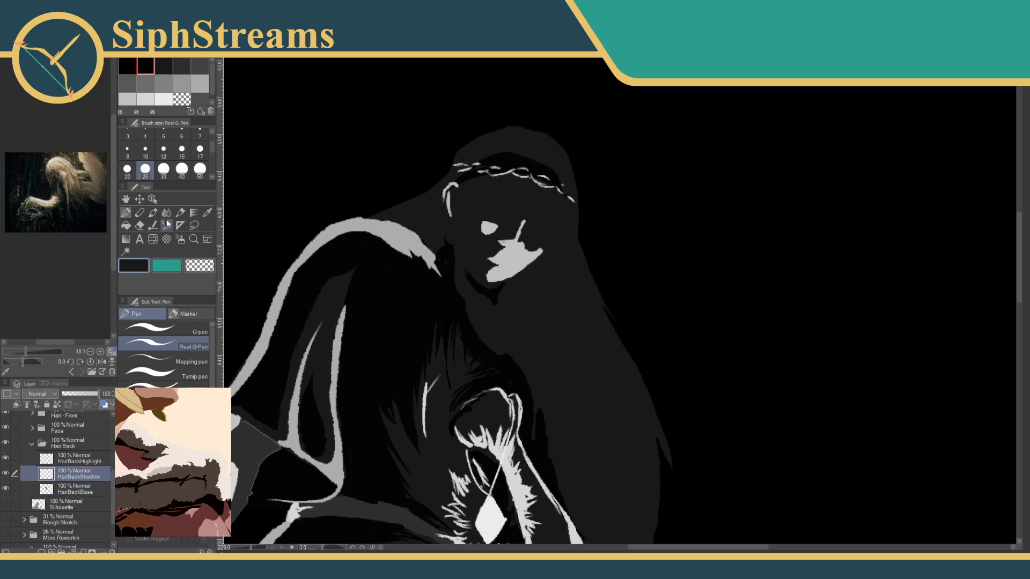
click(205, 213)
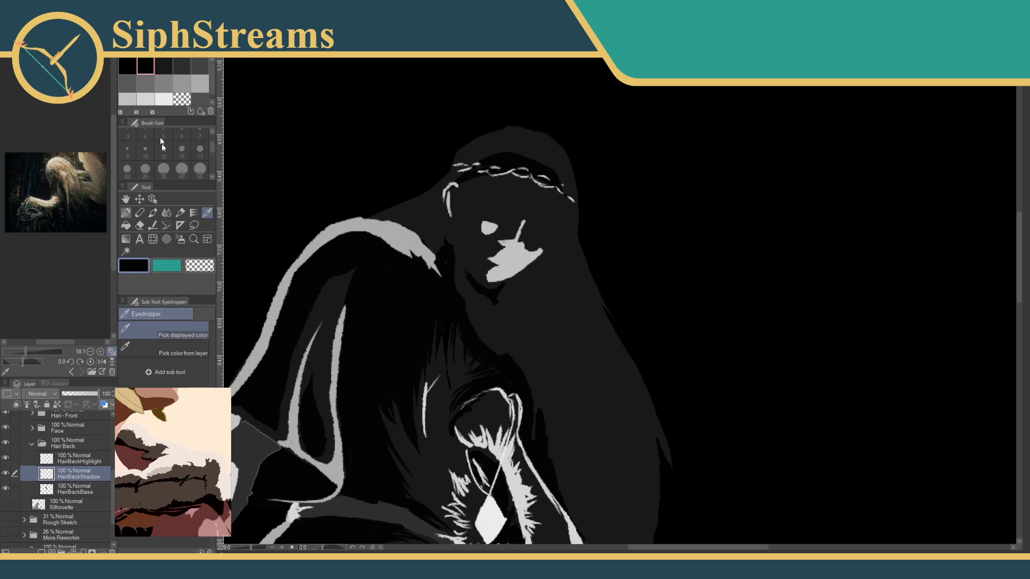
click(126, 213)
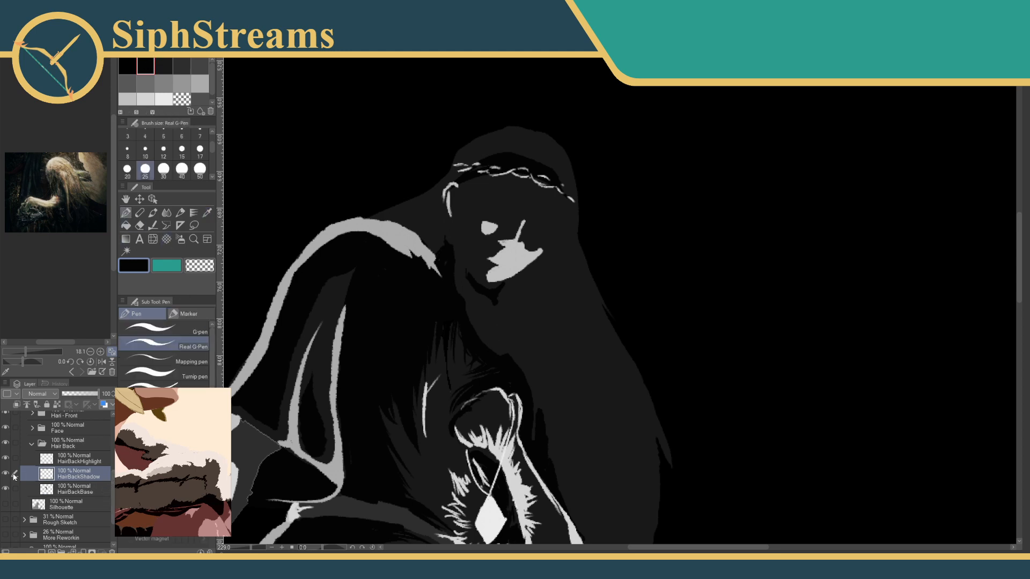
Show the Contrast Guide layer over the values and frame the head and upper hair up close.
drag(111, 484, 111, 413)
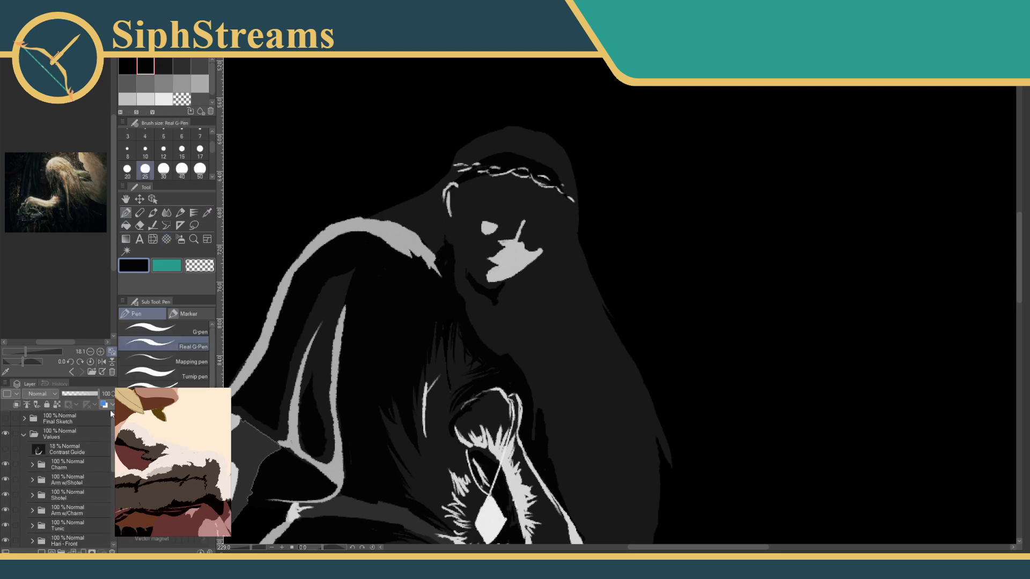
click(6, 449)
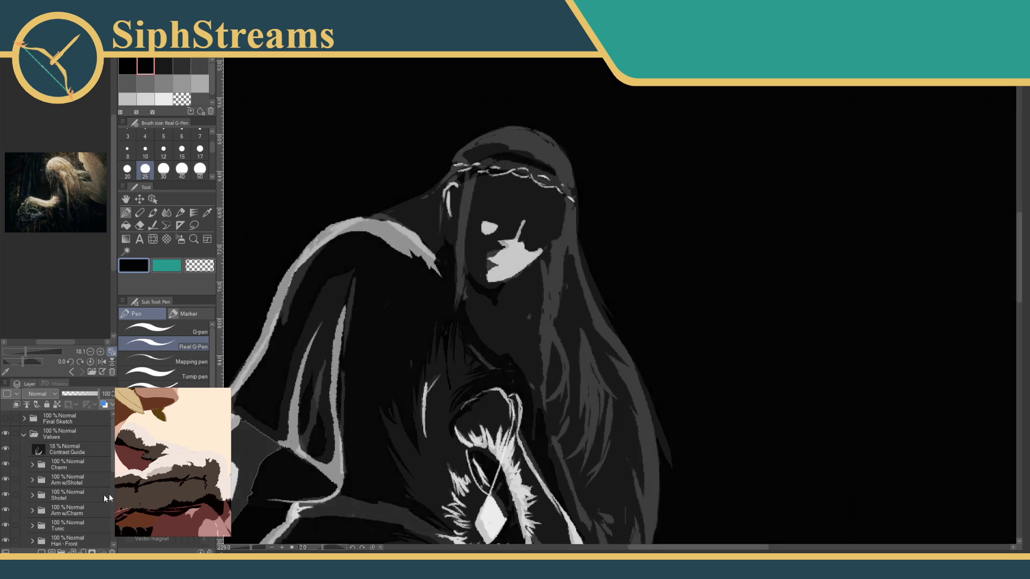
scroll(81, 474, down, 5)
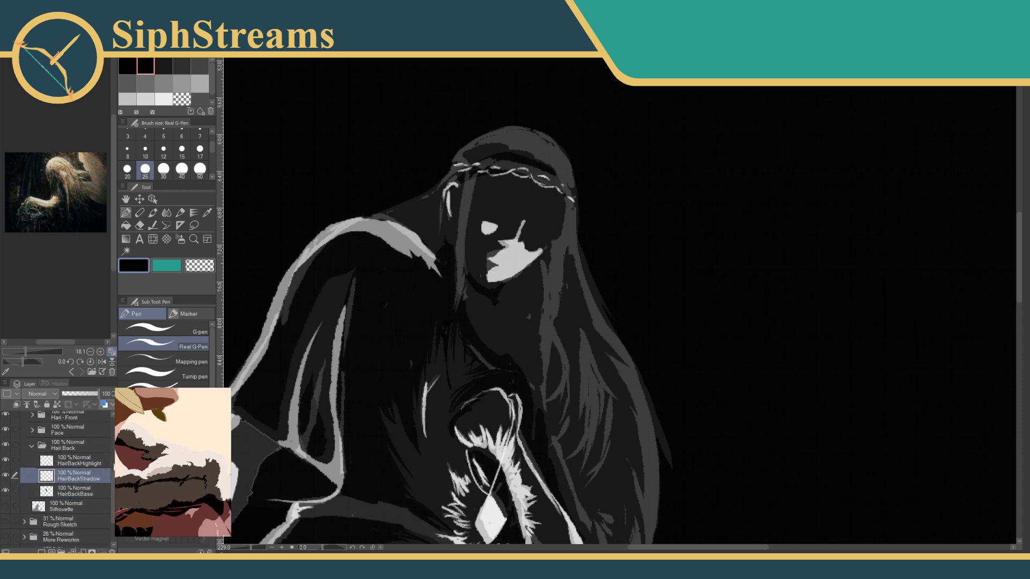
scroll(59, 477, up, 3)
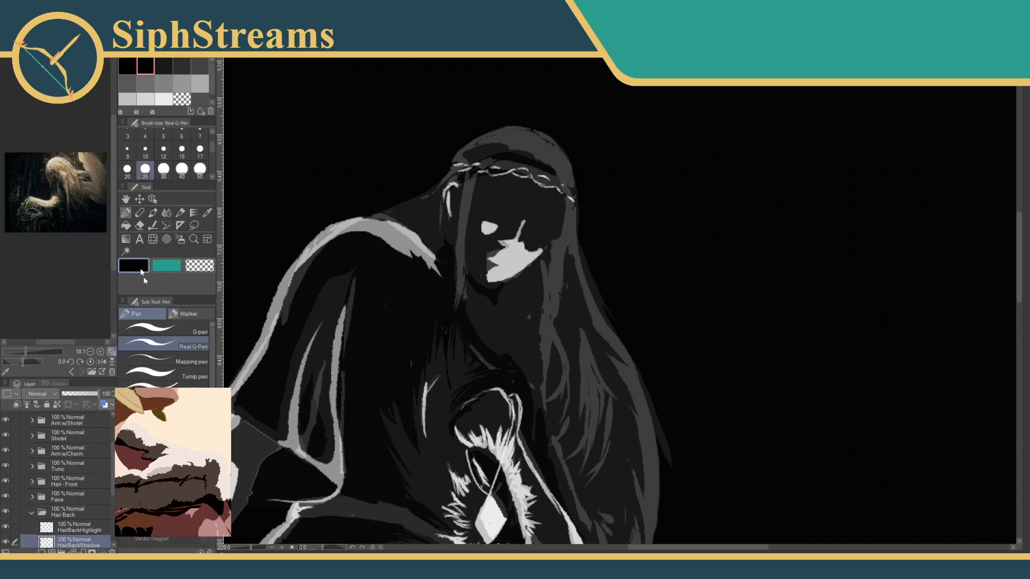
drag(251, 548, 252, 548)
drag(282, 362, 526, 483)
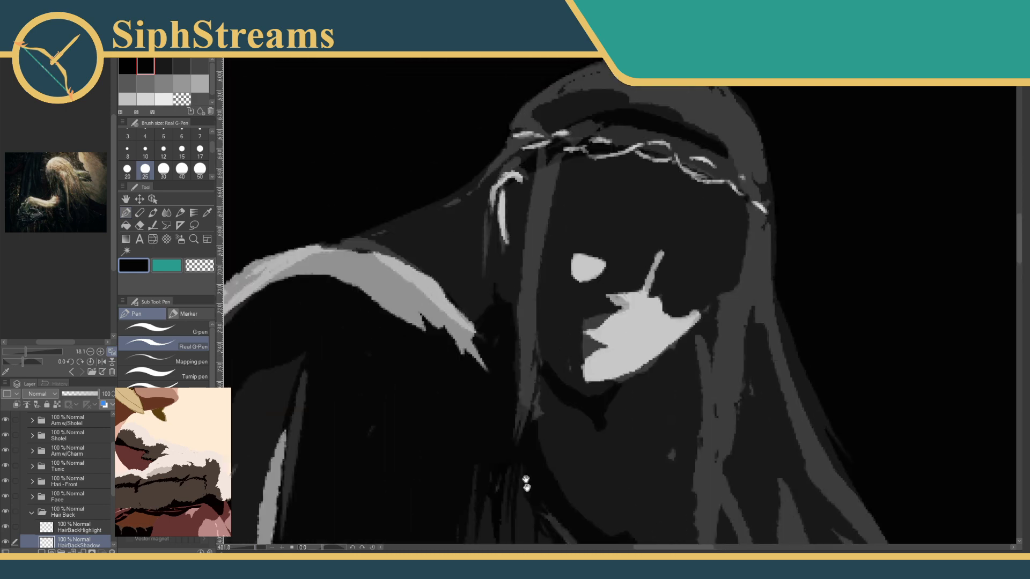
Paint black shadow into the back hair between the side of the head and the light shoulder edge.
drag(462, 279, 445, 352)
mouse_move(476, 246)
mouse_down()
mouse_move(400, 321)
mouse_move(322, 338)
mouse_up()
mouse_move(461, 266)
mouse_down()
mouse_move(397, 316)
mouse_move(451, 376)
mouse_move(452, 323)
mouse_move(471, 338)
mouse_move(470, 372)
mouse_move(477, 365)
mouse_move(329, 393)
mouse_up()
drag(409, 304, 448, 259)
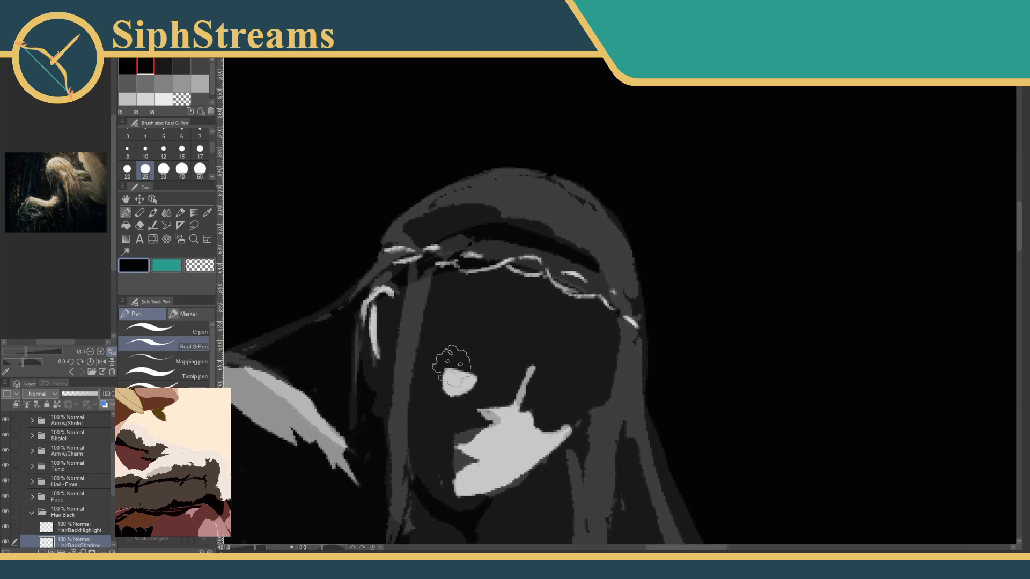
drag(452, 370, 510, 379)
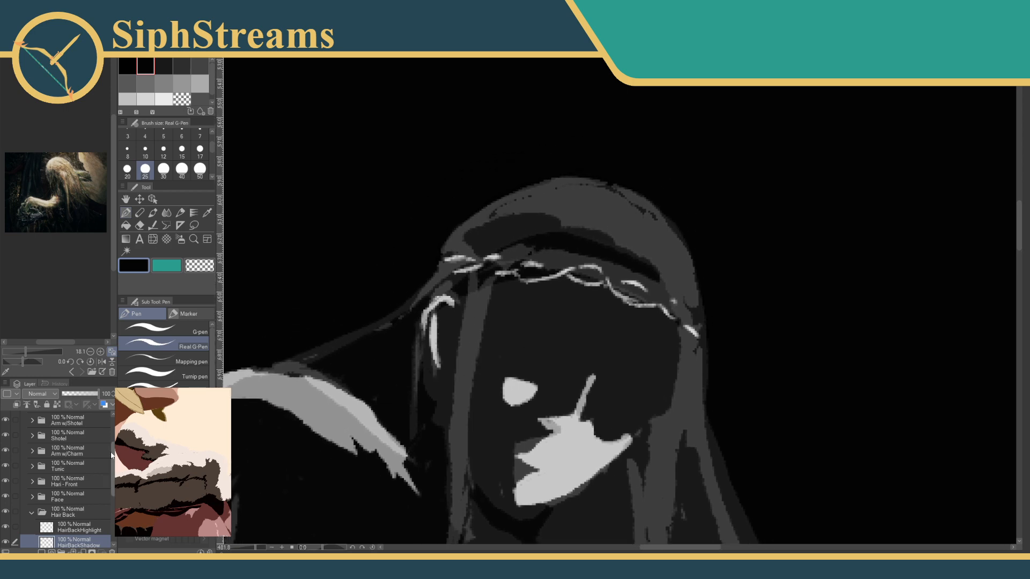
Compare the shadow with the Contrast Guide hidden and shown, and thin the remaining grey edge between head and shoulder with black.
scroll(112, 455, up, 4)
click(4, 450)
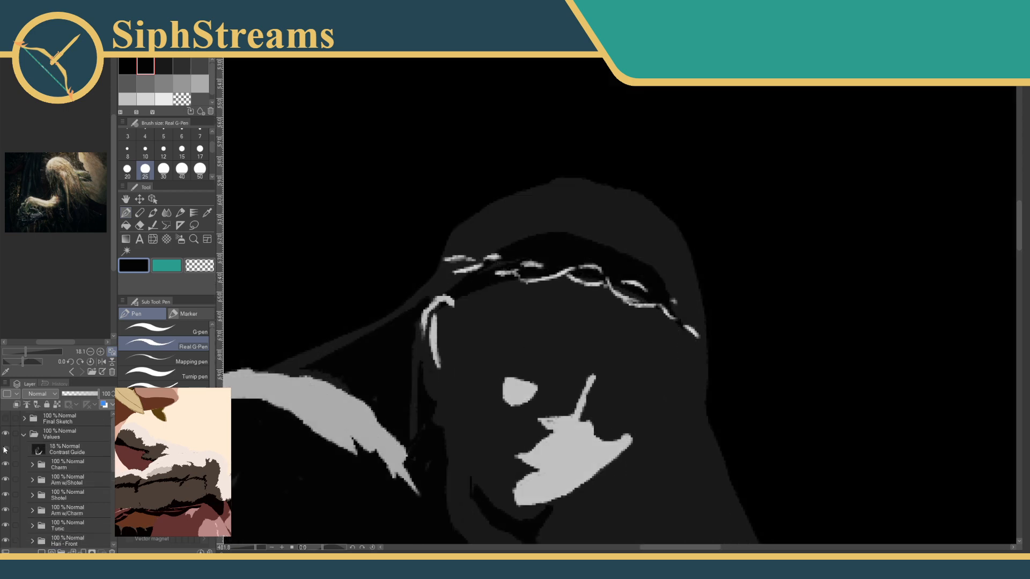
click(5, 450)
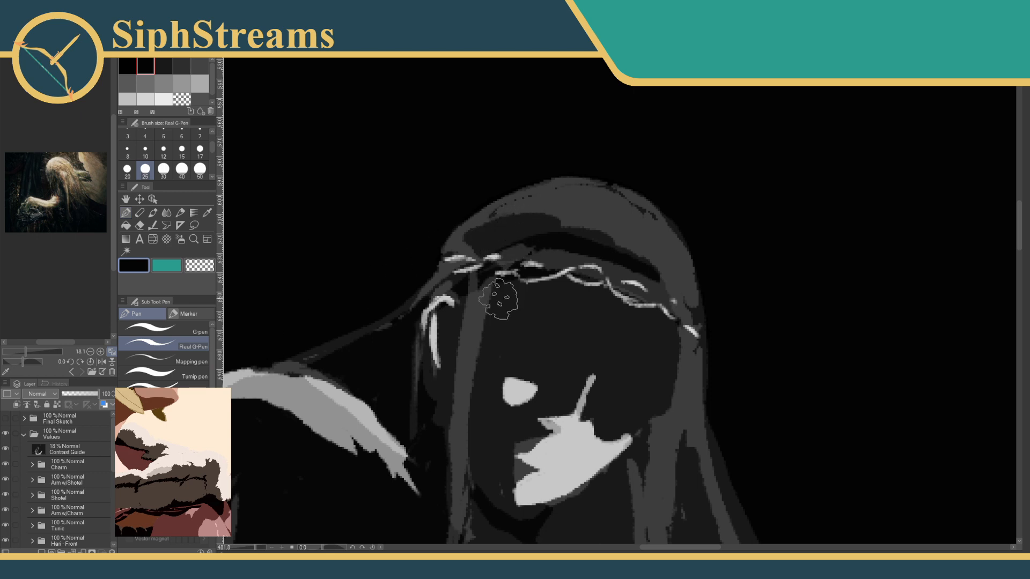
drag(498, 299, 427, 280)
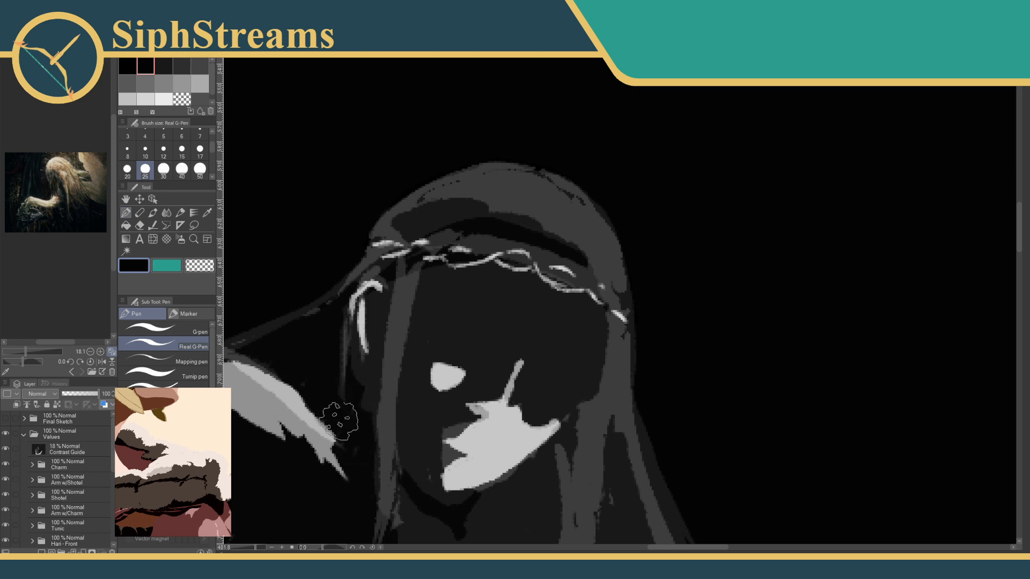
mouse_move(348, 418)
mouse_down()
mouse_move(448, 452)
mouse_move(475, 477)
mouse_up()
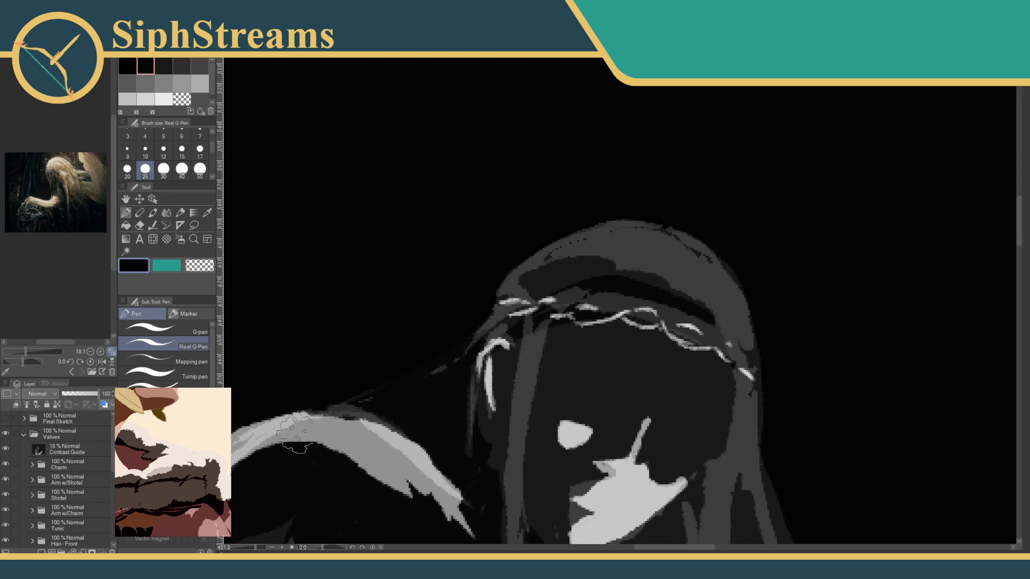
Try black shadow strokes running from the jaw down the inner side of the long hair strand, undoing misplaced ones.
drag(515, 377, 302, 265)
drag(515, 356, 416, 188)
drag(420, 255, 488, 199)
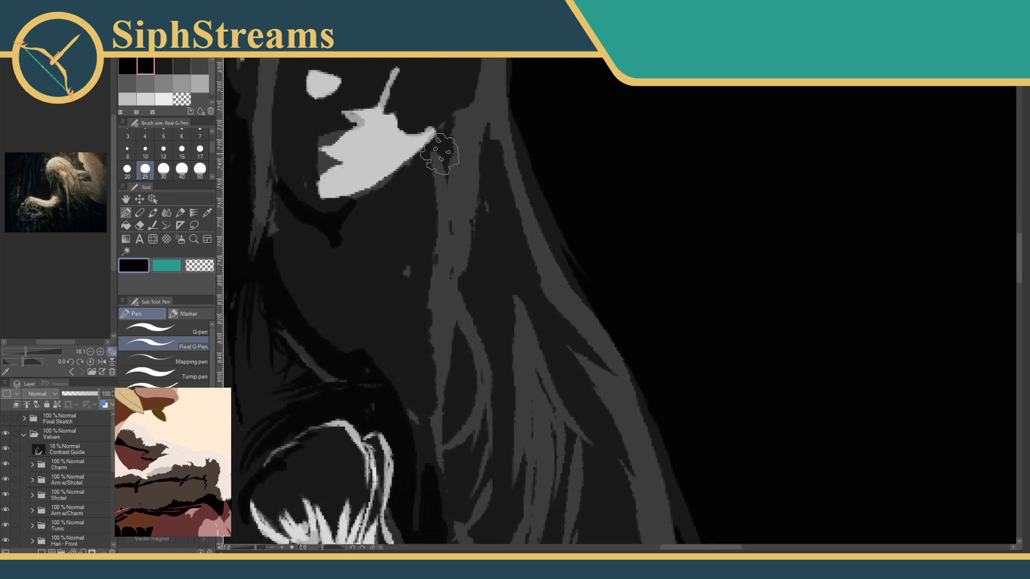
mouse_move(440, 154)
mouse_down()
mouse_move(402, 172)
mouse_move(426, 167)
mouse_move(345, 237)
mouse_move(368, 267)
mouse_up()
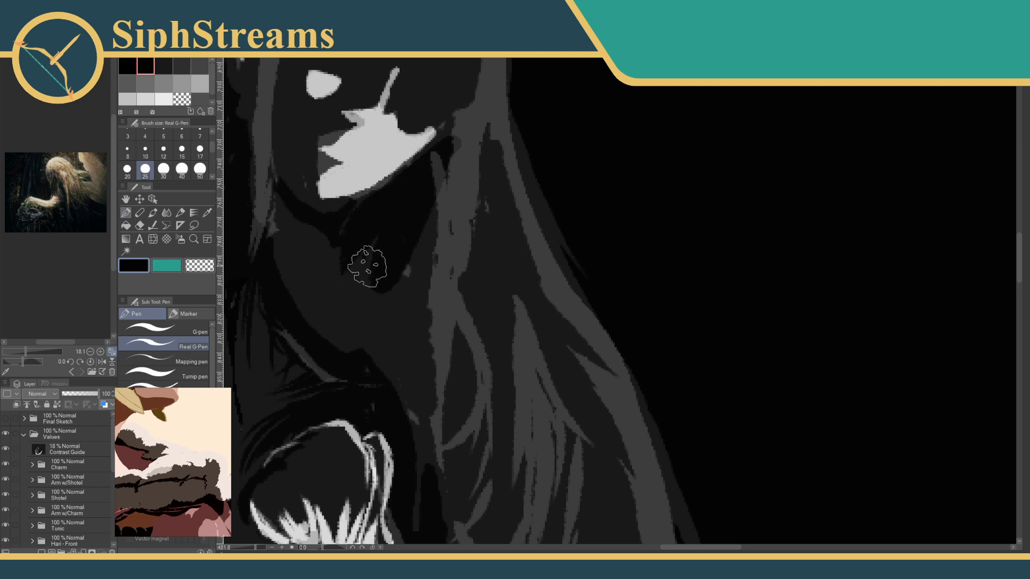
key(ctrl+z)
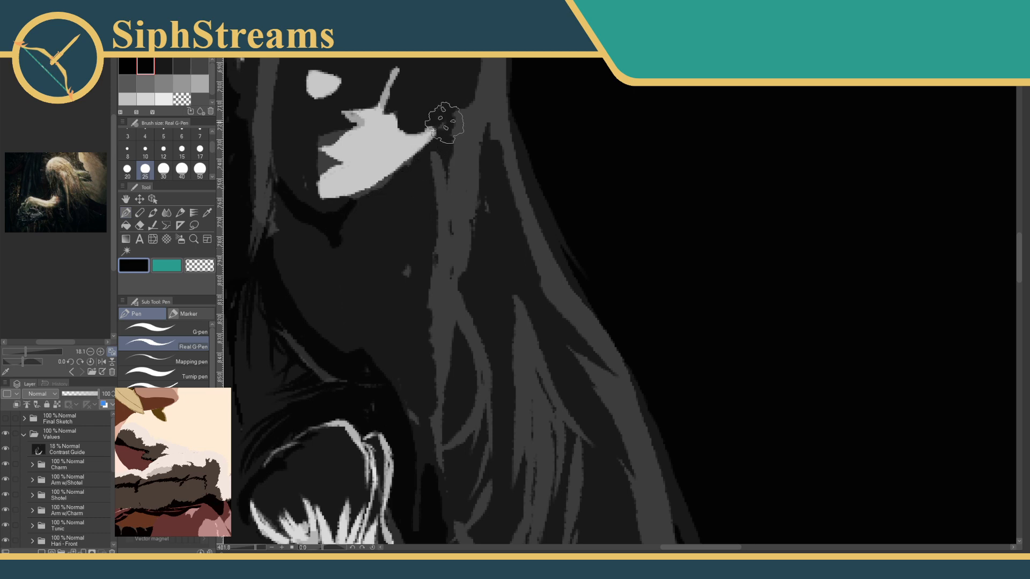
drag(444, 123, 433, 176)
key(ctrl+z)
drag(443, 121, 433, 197)
drag(435, 145, 420, 300)
drag(423, 168, 412, 329)
scroll(400, 219, down, 3)
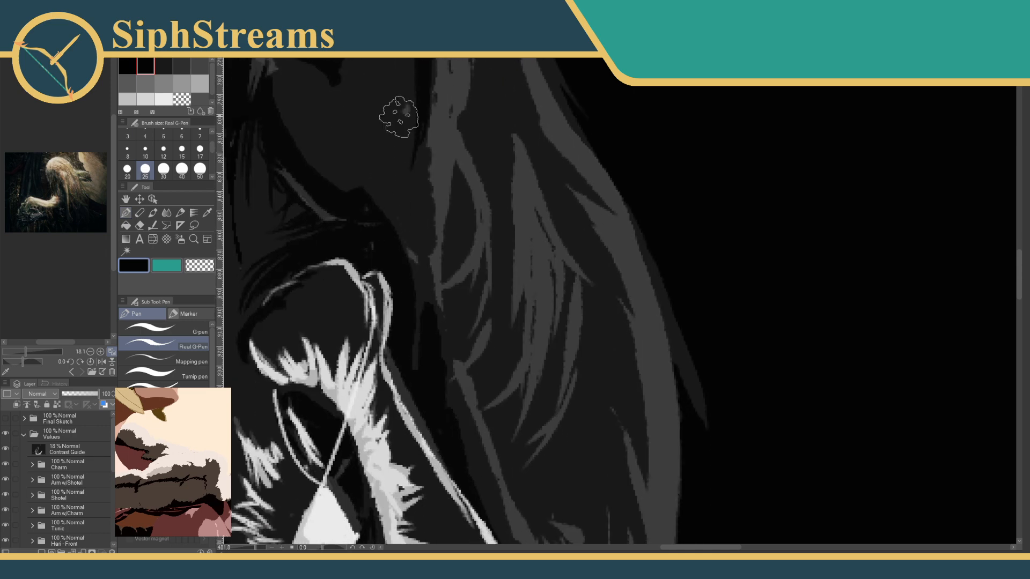
Examine the back hair up close, from the jaw and neck down to the strands beside the diamond charm.
mouse_move(499, 431)
mouse_down()
mouse_move(496, 244)
mouse_move(504, 446)
mouse_up()
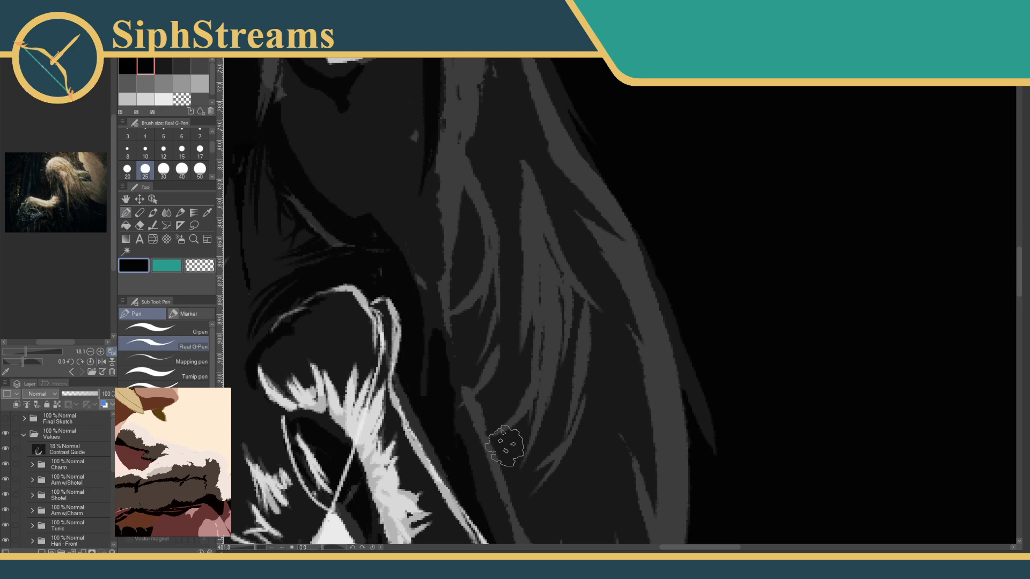
drag(504, 445, 457, 489)
drag(486, 134, 474, 293)
drag(502, 115, 491, 180)
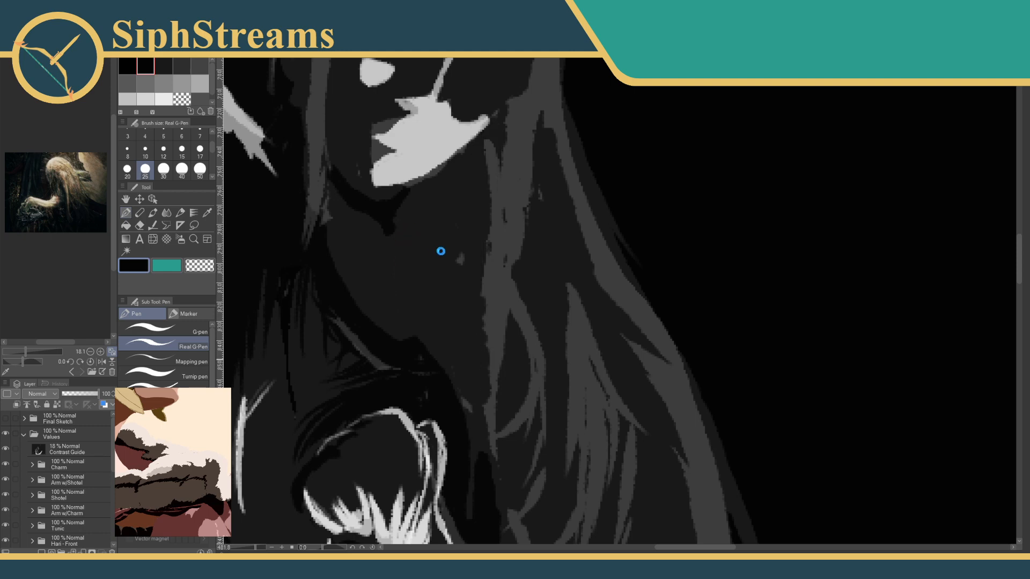
mouse_move(554, 247)
mouse_down()
mouse_move(535, 352)
mouse_move(510, 395)
mouse_move(496, 322)
mouse_up()
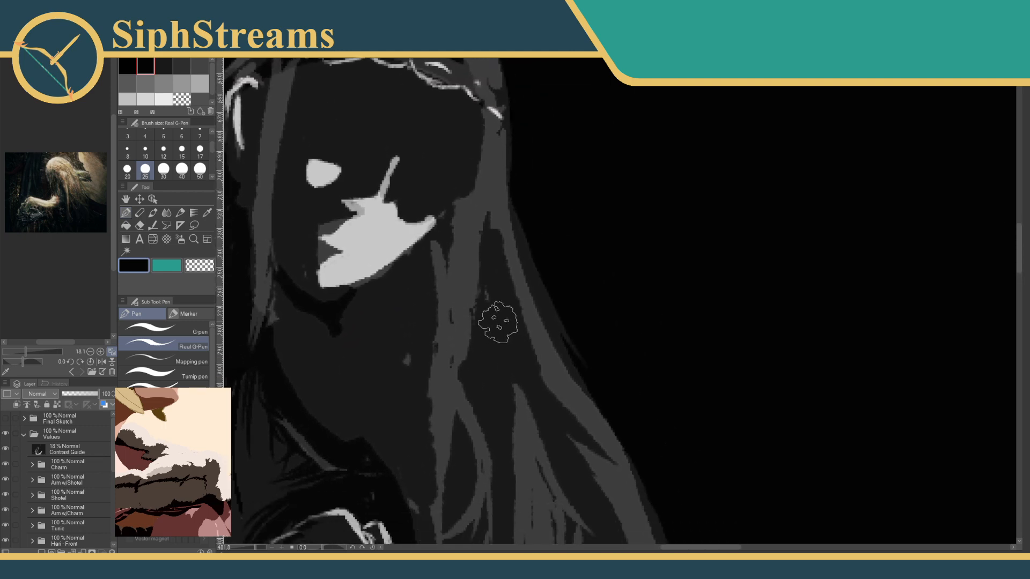
scroll(479, 298, down, 4)
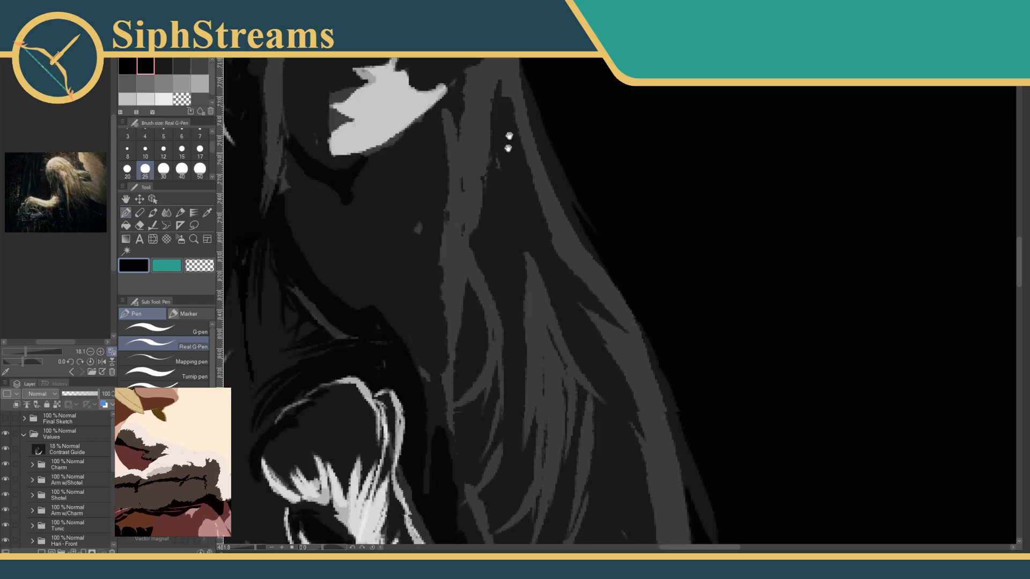
drag(548, 280, 583, 80)
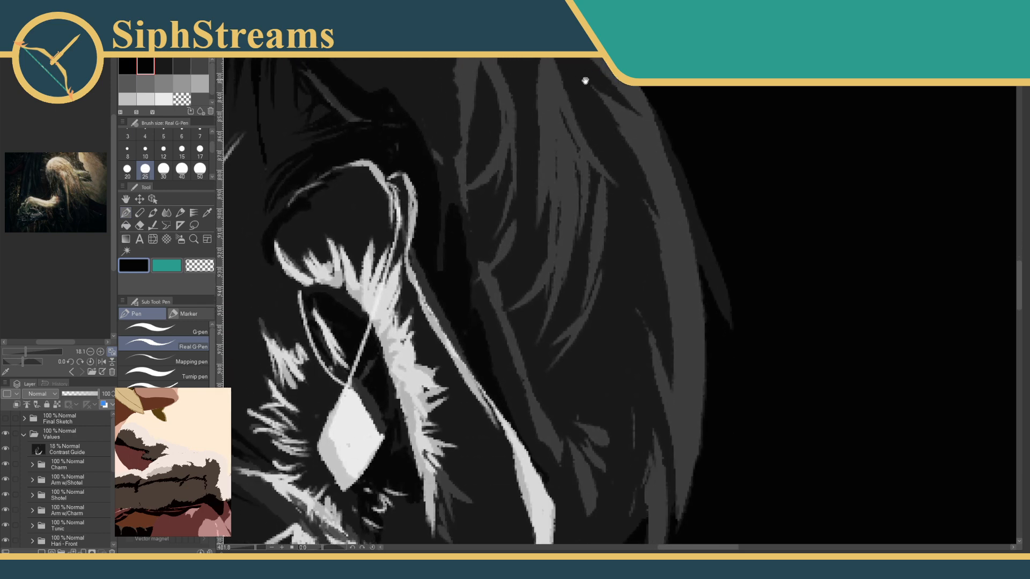
mouse_move(645, 301)
mouse_down()
mouse_move(667, 202)
mouse_move(684, 434)
mouse_up()
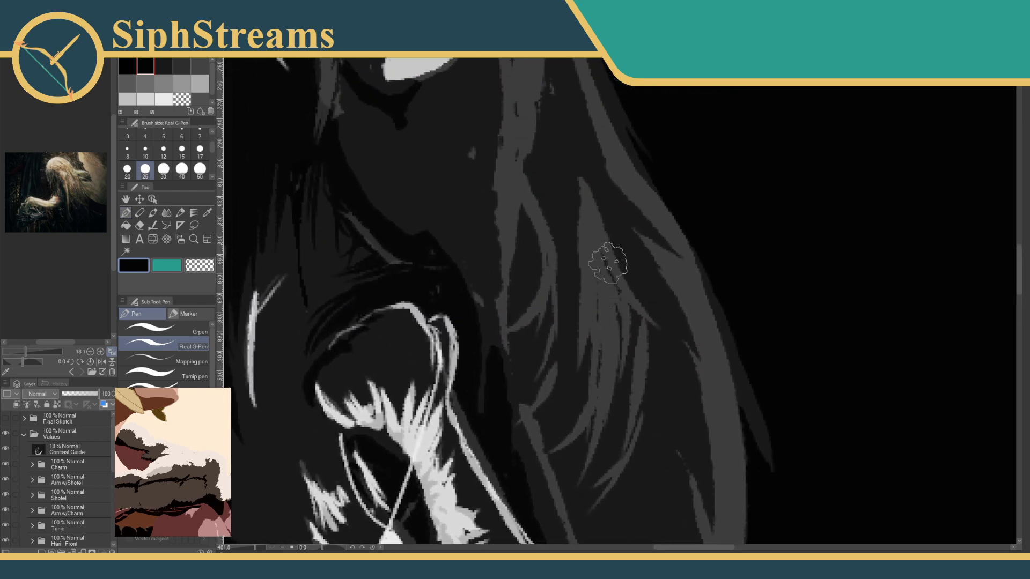
scroll(630, 341, up, 3)
scroll(597, 184, up, 2)
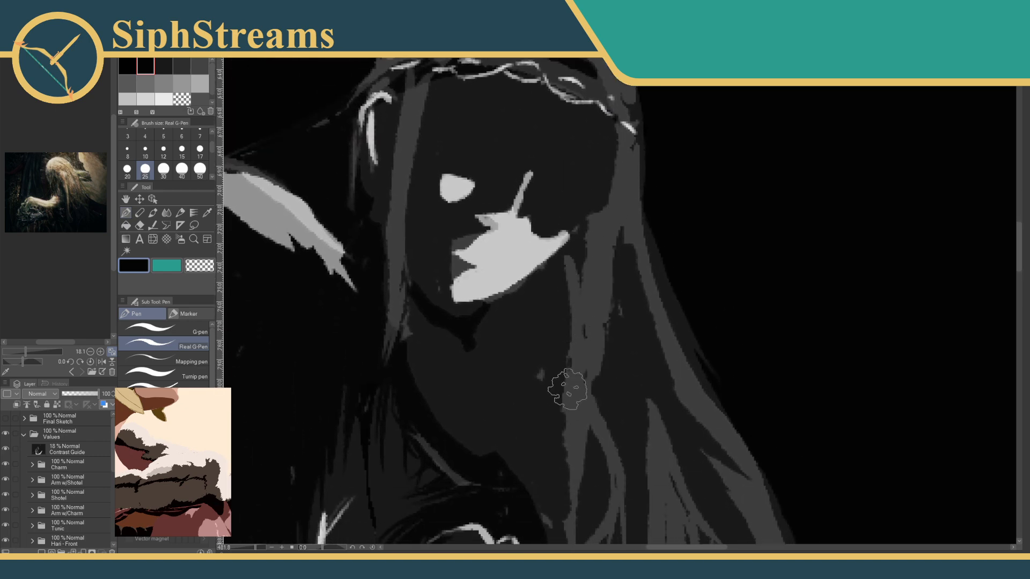
Fill the back hair beside the neck with black shadow and darken the gap between the long strands below the jaw.
mouse_move(568, 341)
mouse_down()
mouse_move(612, 228)
mouse_move(511, 337)
mouse_move(535, 423)
mouse_move(552, 403)
mouse_move(560, 430)
mouse_move(573, 412)
mouse_move(574, 291)
mouse_move(599, 218)
mouse_move(580, 330)
mouse_move(600, 406)
mouse_move(605, 501)
mouse_move(594, 462)
mouse_move(652, 206)
mouse_move(641, 220)
mouse_move(627, 342)
mouse_move(571, 320)
mouse_up()
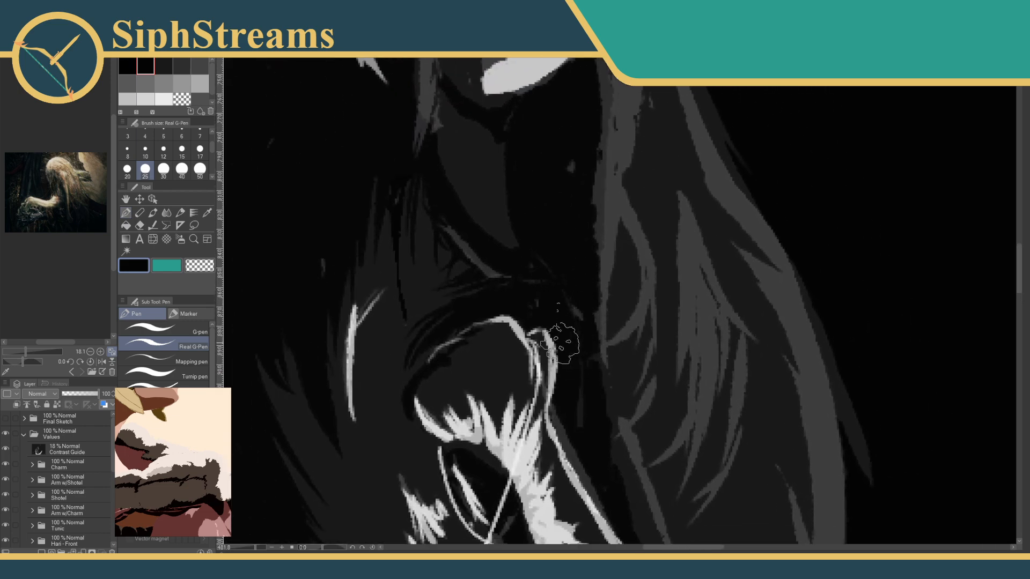
drag(600, 155, 558, 271)
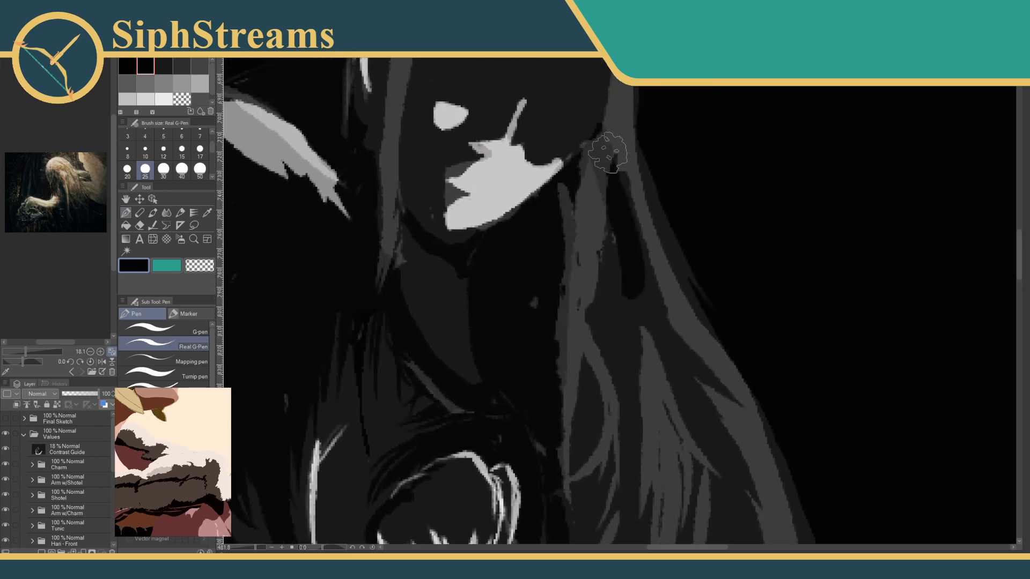
mouse_move(607, 153)
mouse_down()
mouse_move(627, 225)
mouse_move(603, 224)
mouse_move(556, 247)
mouse_move(566, 231)
mouse_move(570, 296)
mouse_move(604, 268)
mouse_move(595, 306)
mouse_move(651, 291)
mouse_move(626, 356)
mouse_up()
mouse_move(116, 454)
mouse_down()
mouse_move(109, 500)
mouse_move(109, 466)
mouse_up()
drag(537, 338, 463, 197)
mouse_move(503, 294)
mouse_down()
mouse_move(529, 320)
mouse_move(558, 244)
mouse_move(581, 216)
mouse_move(581, 152)
mouse_up()
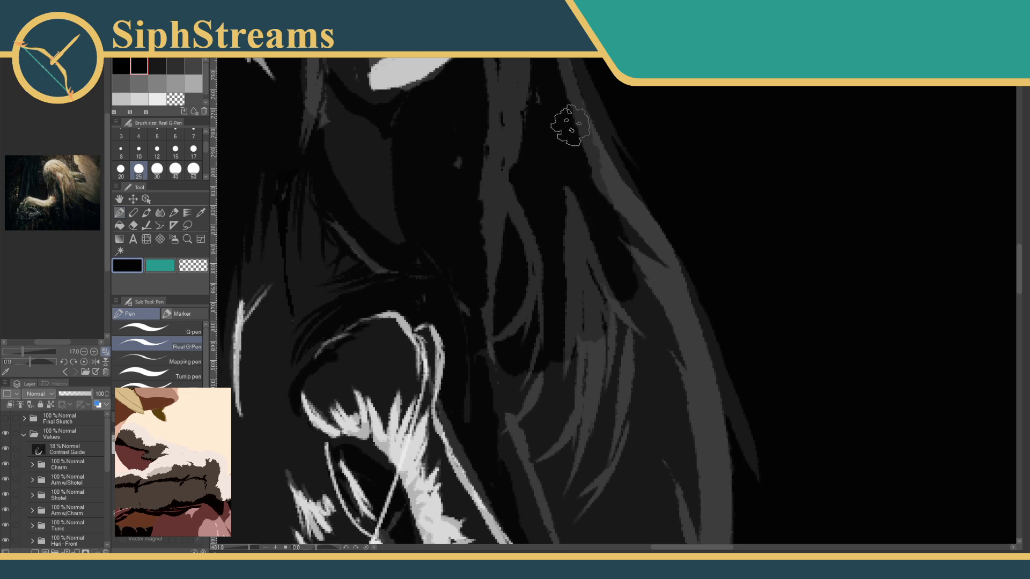
Paint black shadow between the mid-length hair strands and behind the raised hand, leaving the lighter grey strands showing.
drag(594, 177, 638, 282)
drag(614, 239, 626, 335)
drag(615, 272, 623, 360)
drag(588, 271, 589, 399)
drag(557, 316, 557, 405)
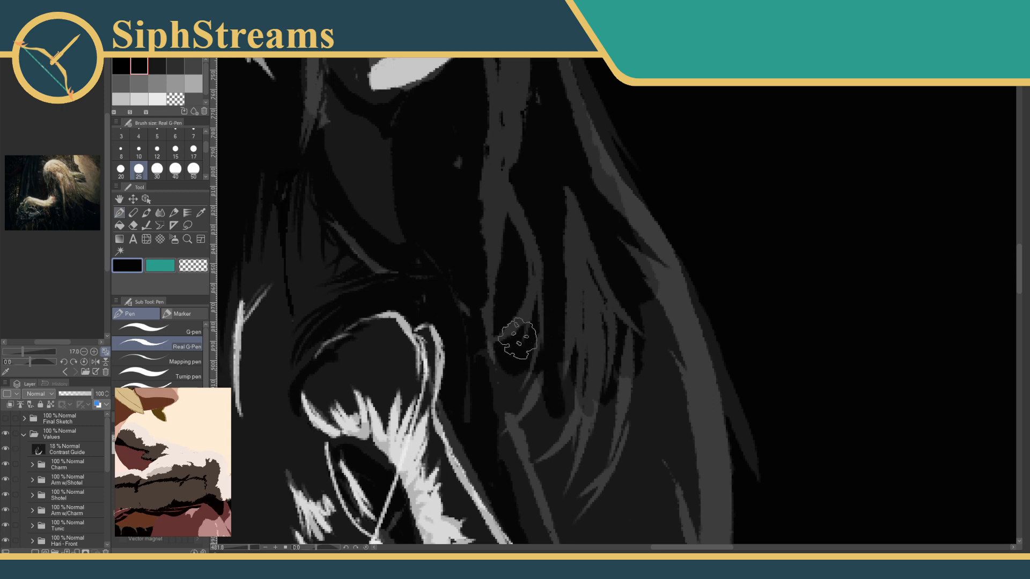
drag(515, 355, 501, 450)
drag(483, 368, 462, 400)
drag(531, 375, 558, 477)
drag(563, 370, 611, 462)
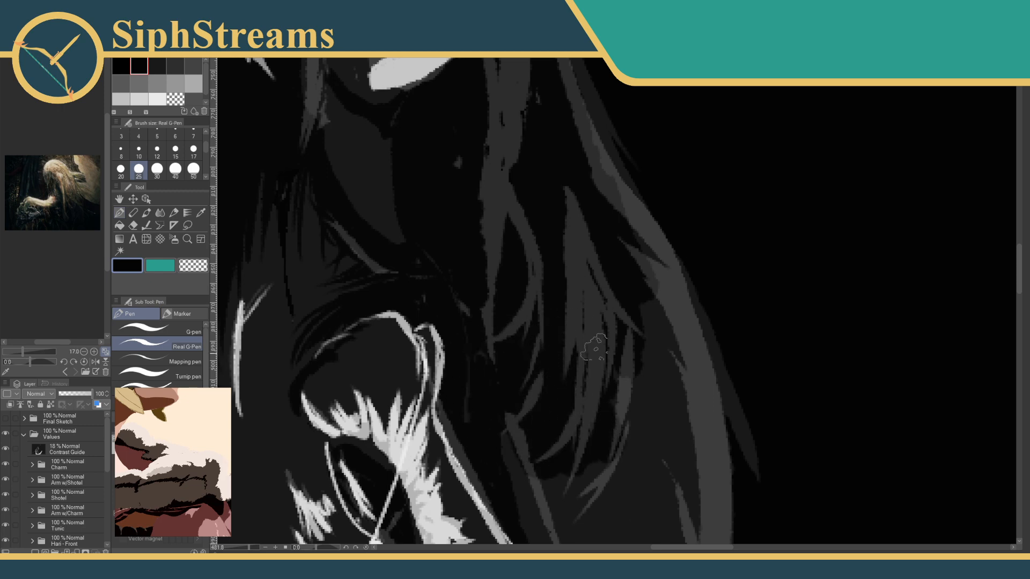
mouse_move(595, 347)
mouse_down()
mouse_move(637, 352)
mouse_move(625, 345)
mouse_up()
Continue the black shadow down the lower hair, from beside the forearm across to the inner edge of the outer lock.
scroll(590, 268, down, 5)
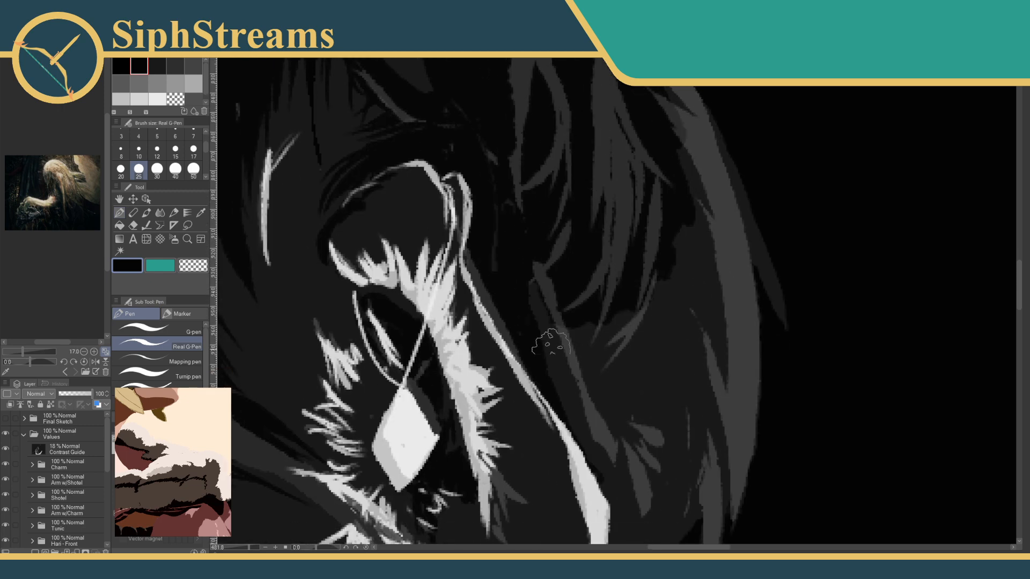
drag(556, 266, 582, 411)
drag(579, 299, 606, 424)
drag(602, 267, 625, 410)
drag(640, 258, 654, 410)
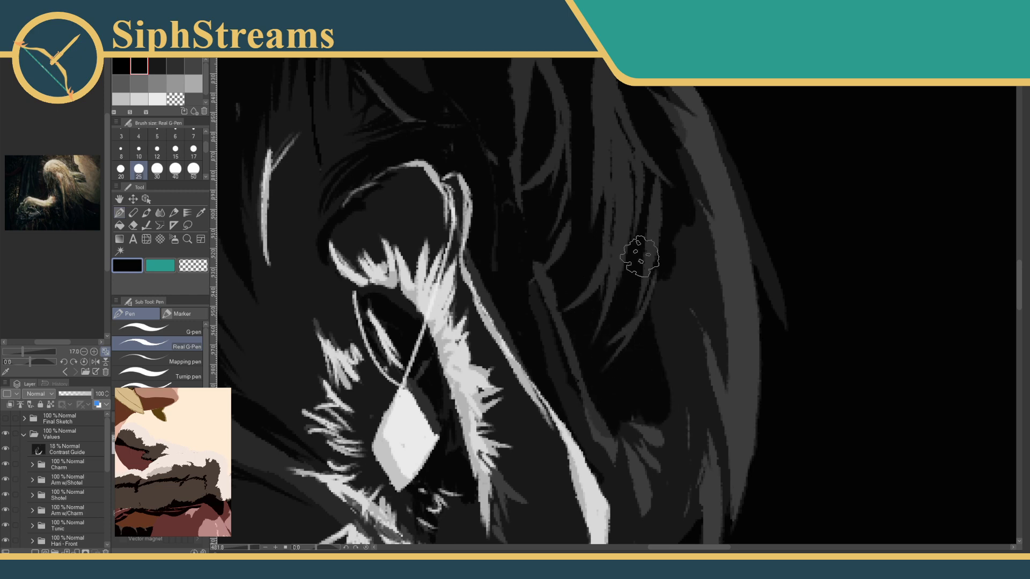
drag(653, 230, 677, 379)
mouse_move(667, 220)
mouse_down()
mouse_move(686, 346)
mouse_move(708, 332)
mouse_up()
mouse_move(667, 126)
mouse_down()
mouse_move(713, 284)
mouse_move(716, 375)
mouse_up()
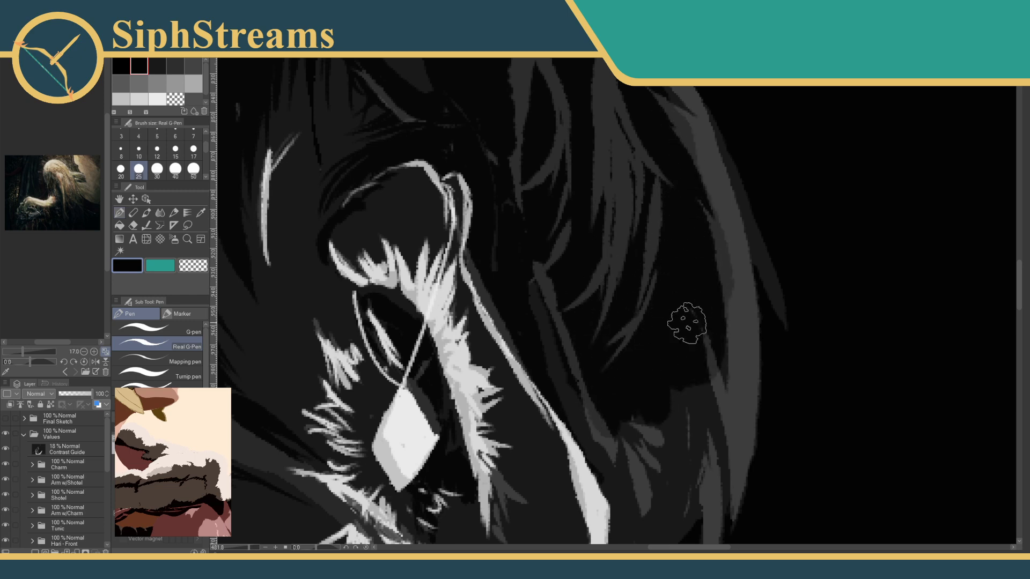
Extend the black shadow around the small grey strands beside the curved light sleeve edge and out to the outer lock.
scroll(662, 161, down, 6)
drag(649, 221, 633, 305)
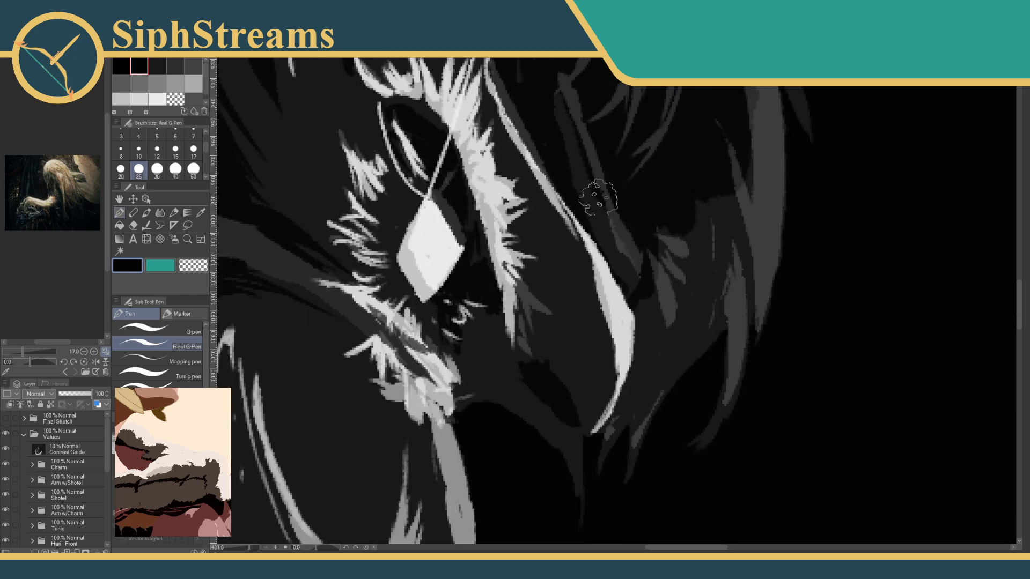
scroll(592, 212, up, 5)
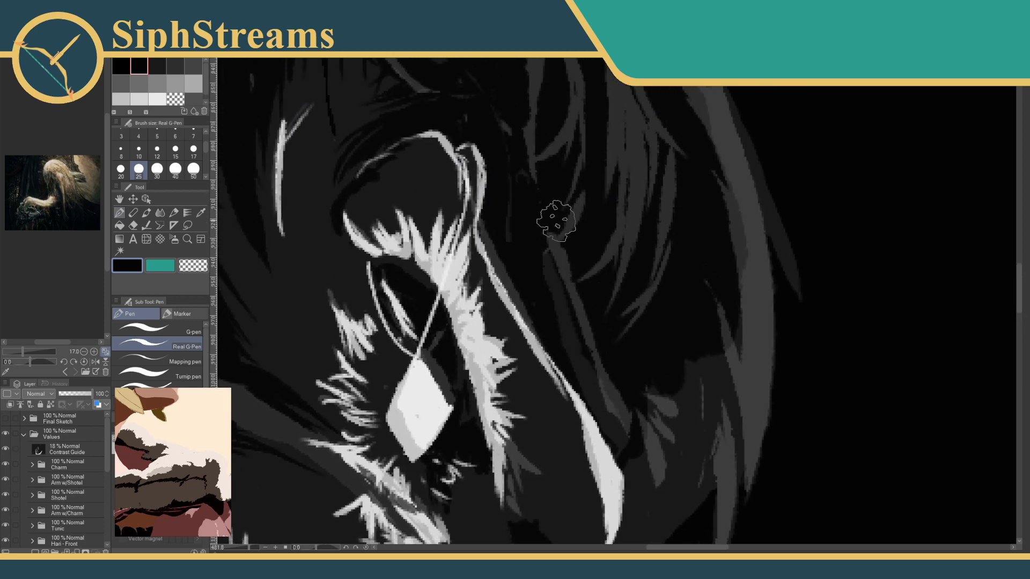
scroll(613, 185, down, 5)
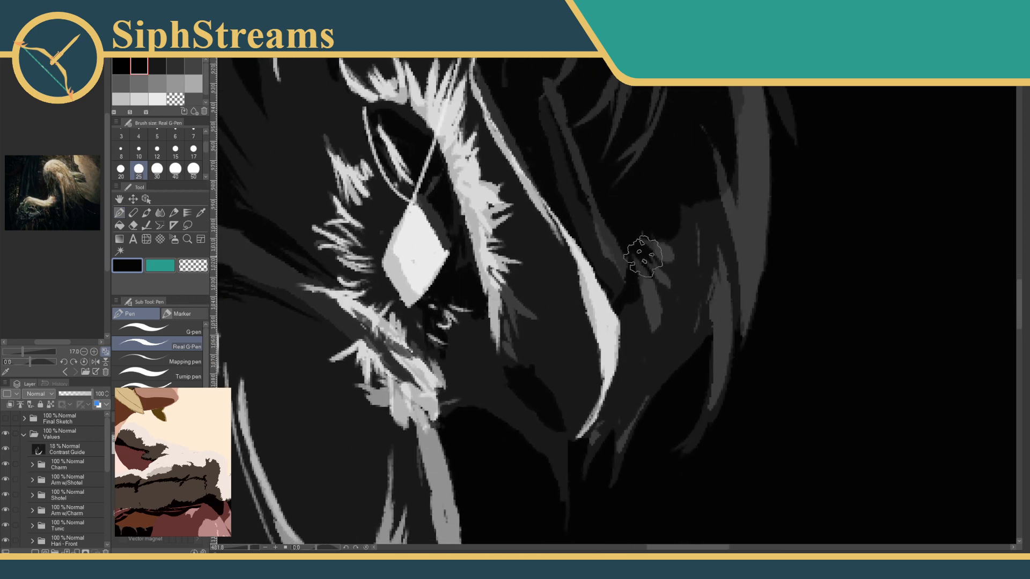
mouse_move(643, 256)
mouse_down()
mouse_move(675, 314)
mouse_move(636, 377)
mouse_move(660, 353)
mouse_move(696, 249)
mouse_move(668, 286)
mouse_move(649, 284)
mouse_move(699, 262)
mouse_up()
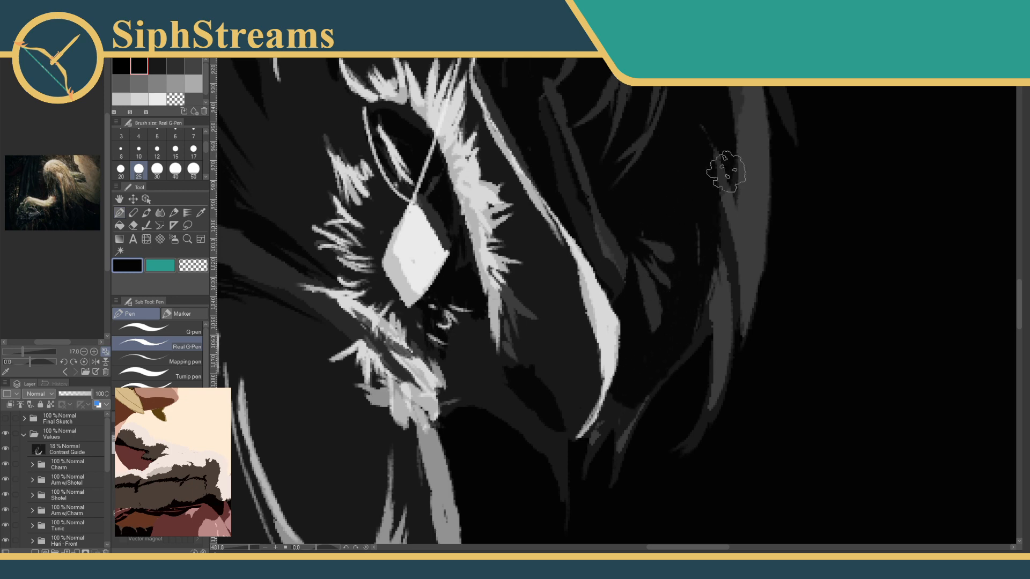
Darken the hair tips below the fur trim with black and touch up the shadow along the outer lock's inner edge.
scroll(639, 290, down, 3)
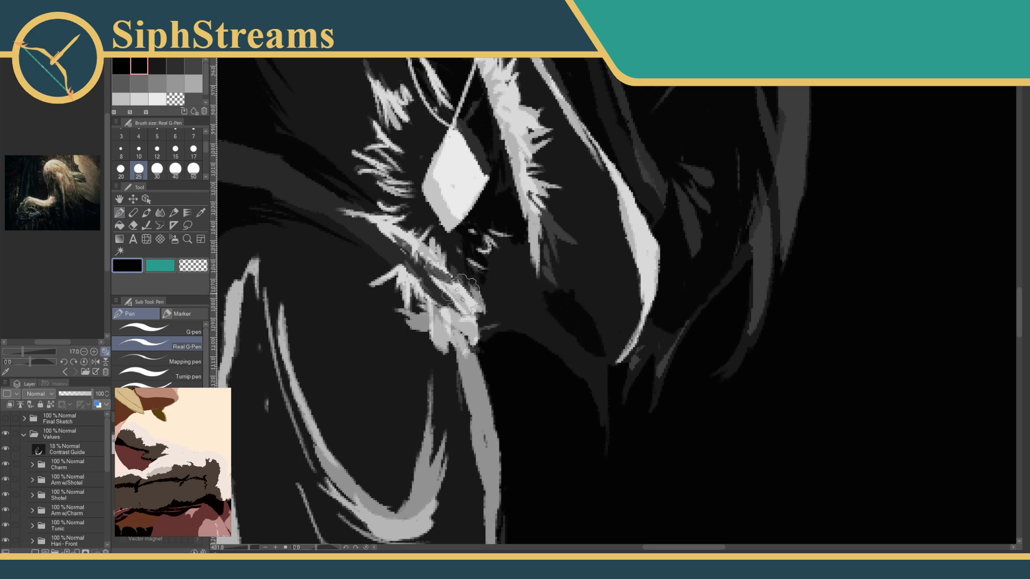
mouse_move(465, 282)
mouse_down()
mouse_move(530, 262)
mouse_move(488, 295)
mouse_move(566, 312)
mouse_move(530, 299)
mouse_move(593, 375)
mouse_up()
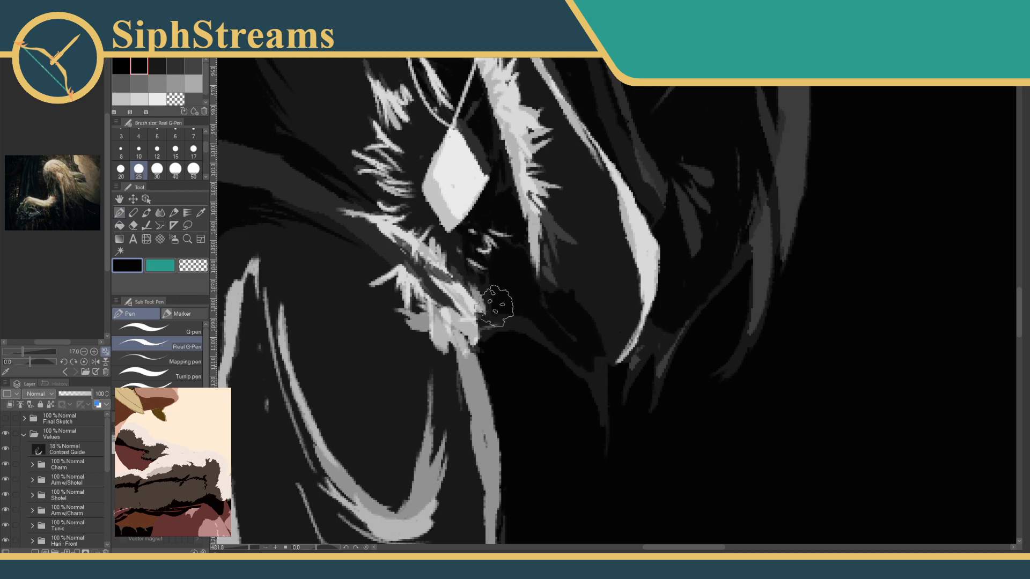
drag(672, 226, 517, 359)
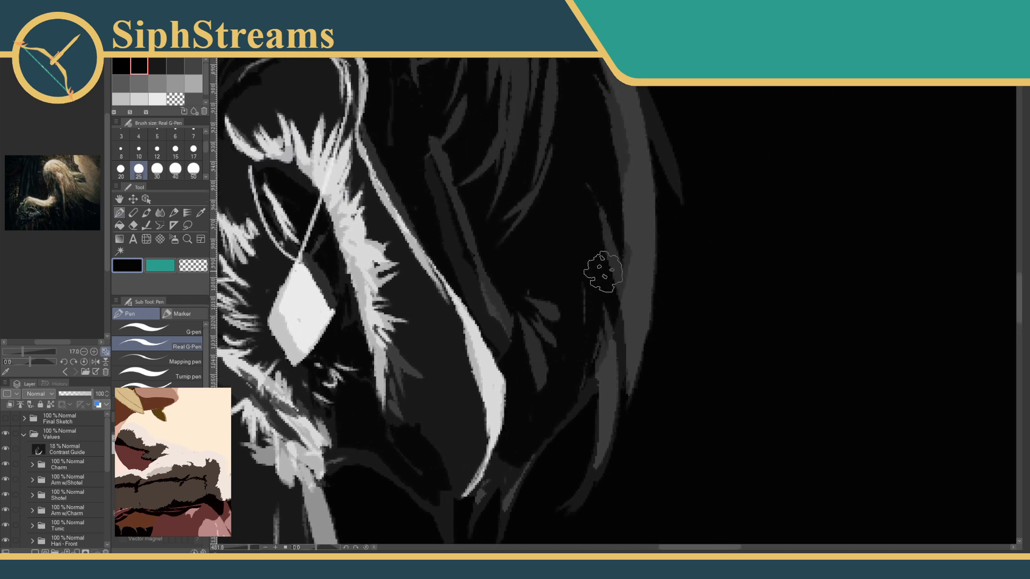
drag(609, 299, 611, 346)
Hide the Contrast Guide layer to check the painted shadow values around the head, neck and shoulder.
drag(589, 236, 653, 421)
drag(622, 243, 684, 367)
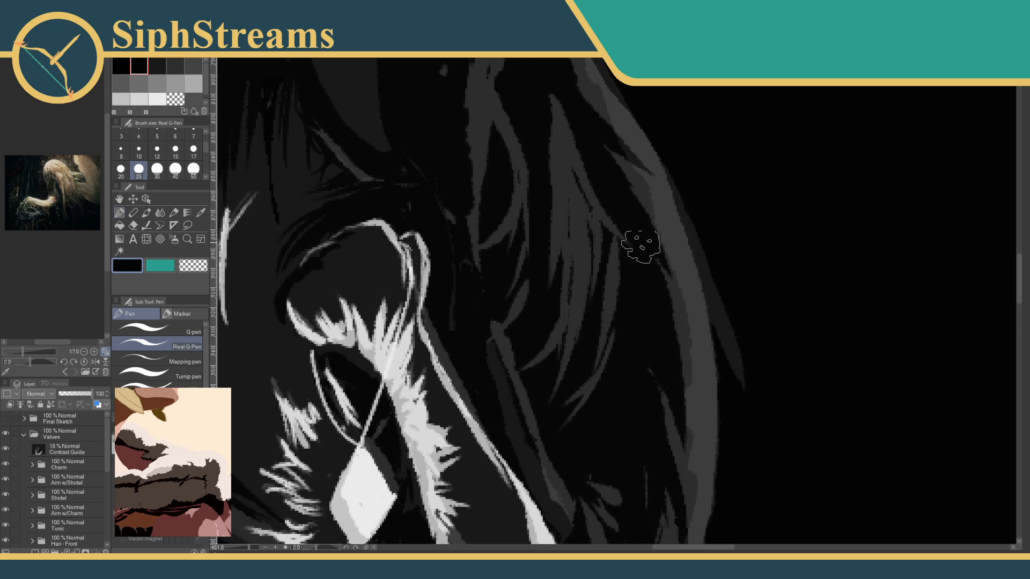
drag(594, 237, 726, 218)
drag(556, 254, 652, 498)
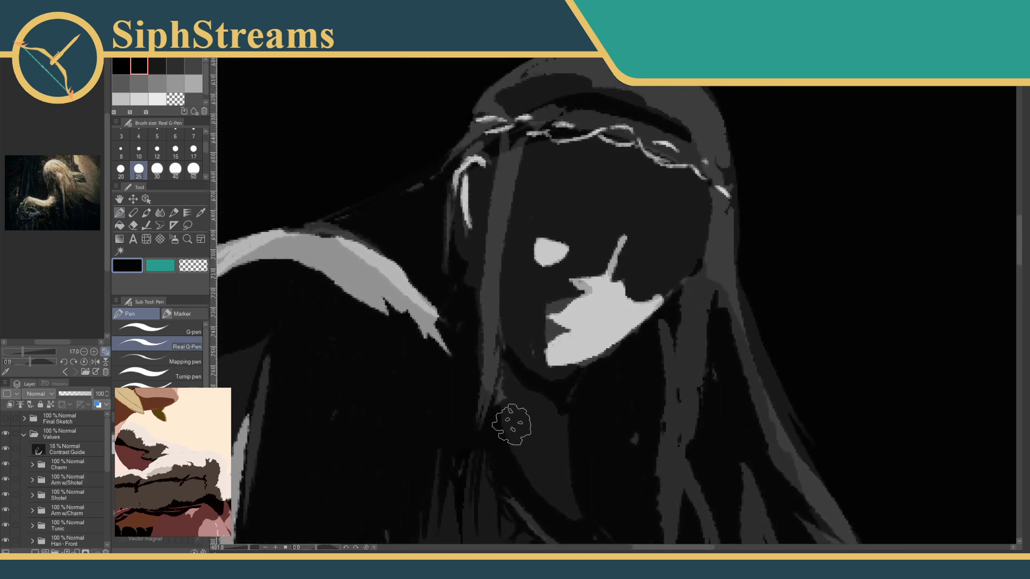
click(6, 449)
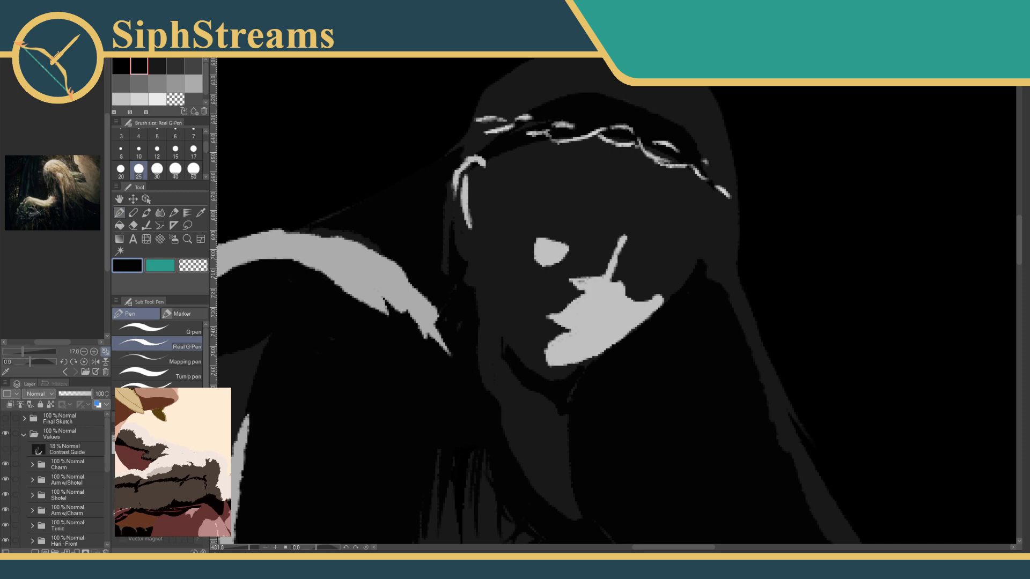
Erase the black on HairBackShadow along the back hair's upper edge, revealing a grey band from the ear down to the light shoulder trim.
mouse_move(252, 548)
mouse_down()
mouse_move(235, 547)
mouse_move(250, 549)
mouse_up()
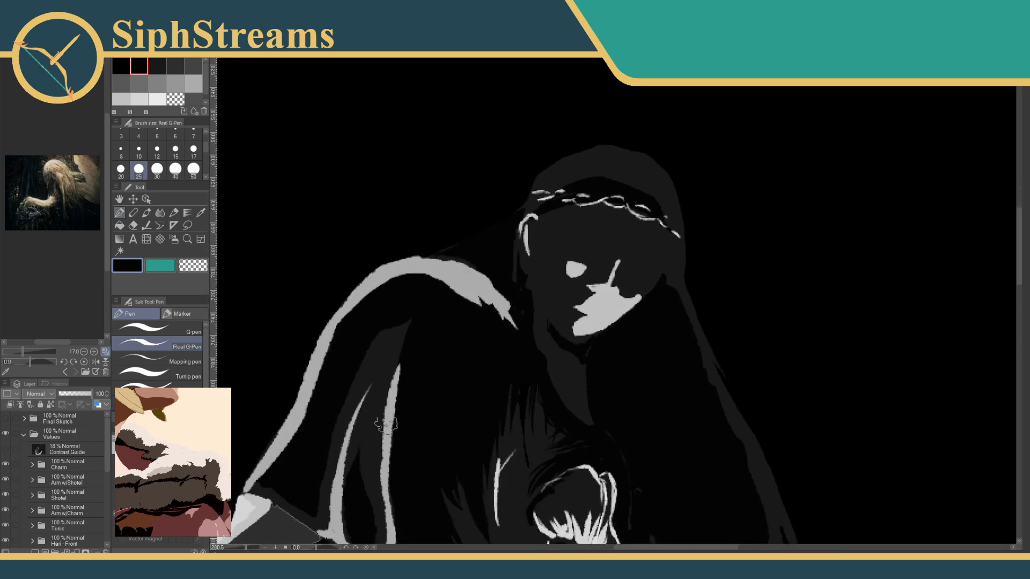
mouse_move(386, 426)
mouse_down()
mouse_move(357, 205)
mouse_move(454, 473)
mouse_up()
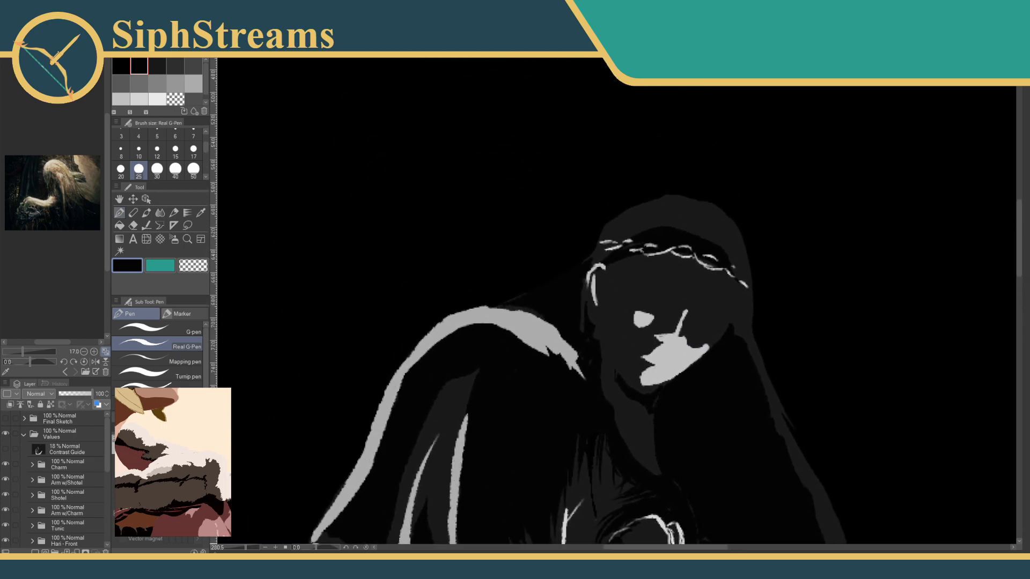
drag(246, 548, 253, 548)
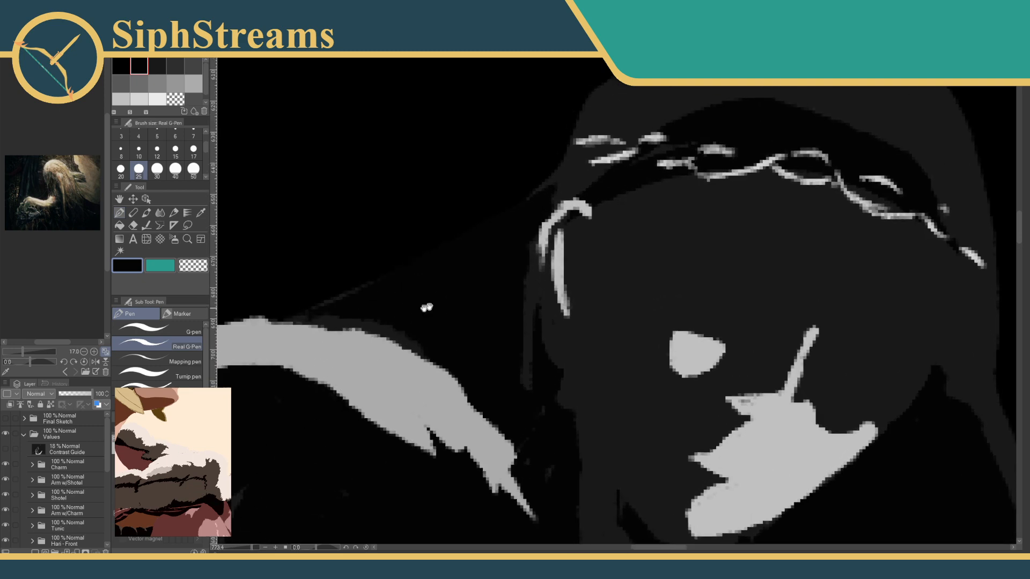
drag(425, 308, 552, 306)
mouse_move(253, 547)
mouse_down()
mouse_move(232, 538)
mouse_move(256, 546)
mouse_up()
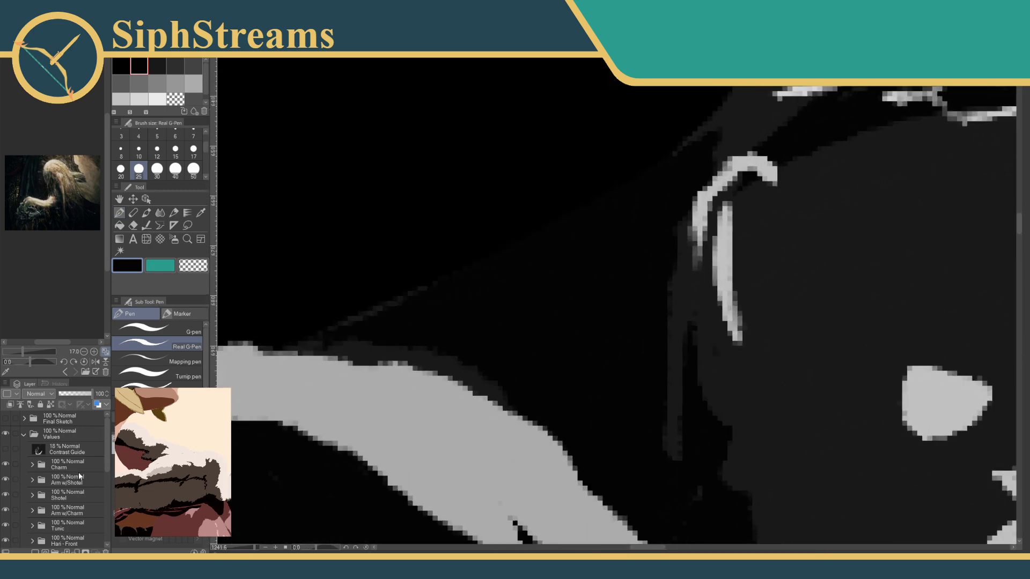
drag(322, 397, 513, 398)
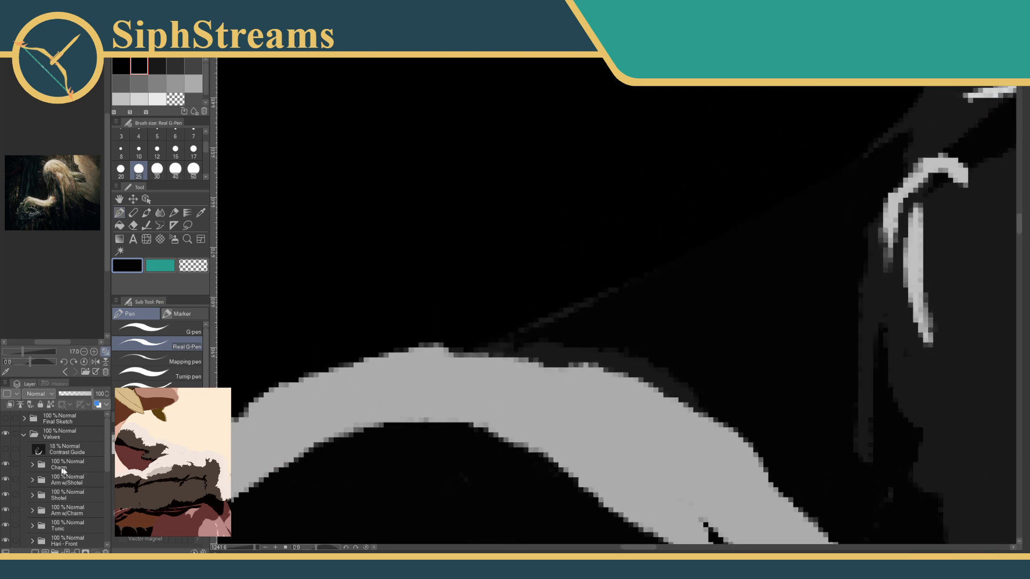
click(185, 266)
click(103, 445)
drag(106, 447, 100, 505)
scroll(100, 509, down, 1)
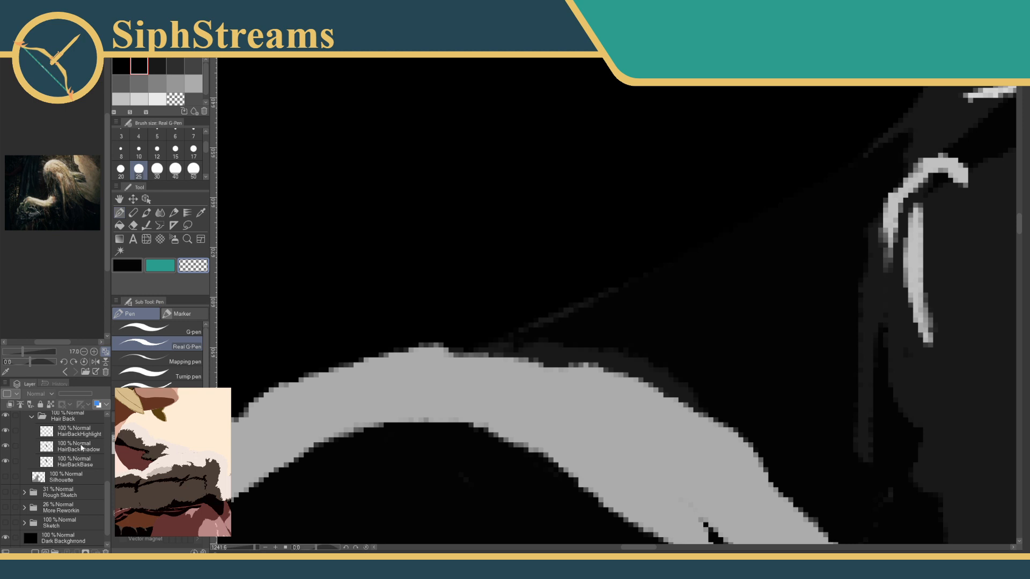
click(75, 446)
drag(662, 264, 487, 368)
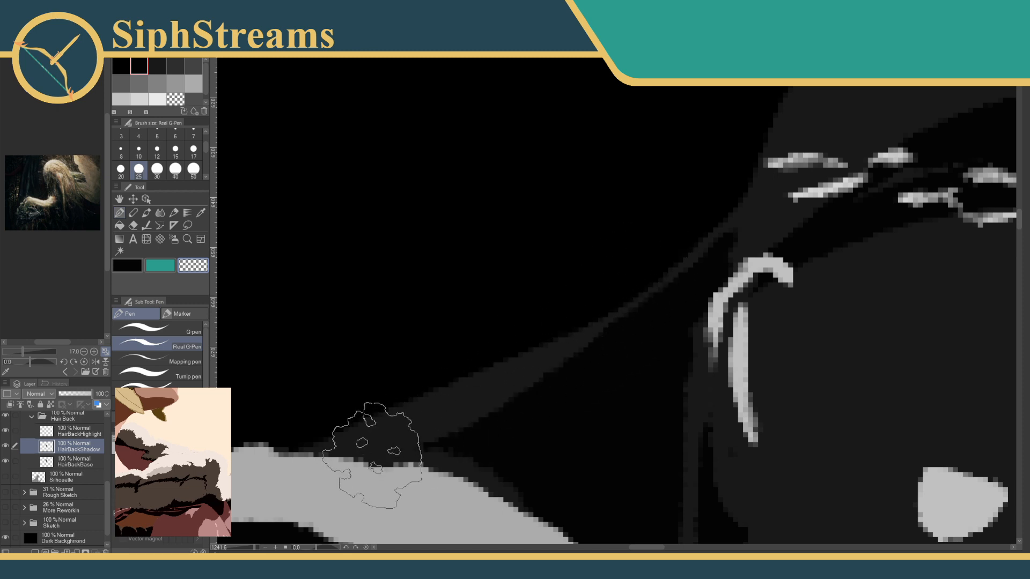
drag(680, 269, 527, 354)
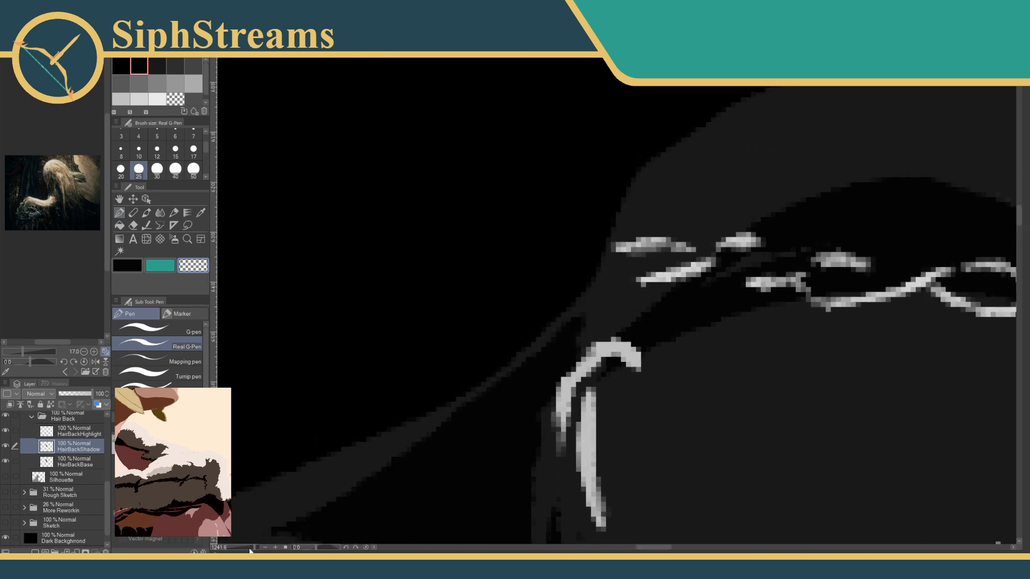
Undo the trial erasure beside the ear and cover the thin grey strip between the ear and shoulder with black.
mouse_move(266, 547)
mouse_down()
mouse_move(236, 545)
mouse_move(252, 545)
mouse_up()
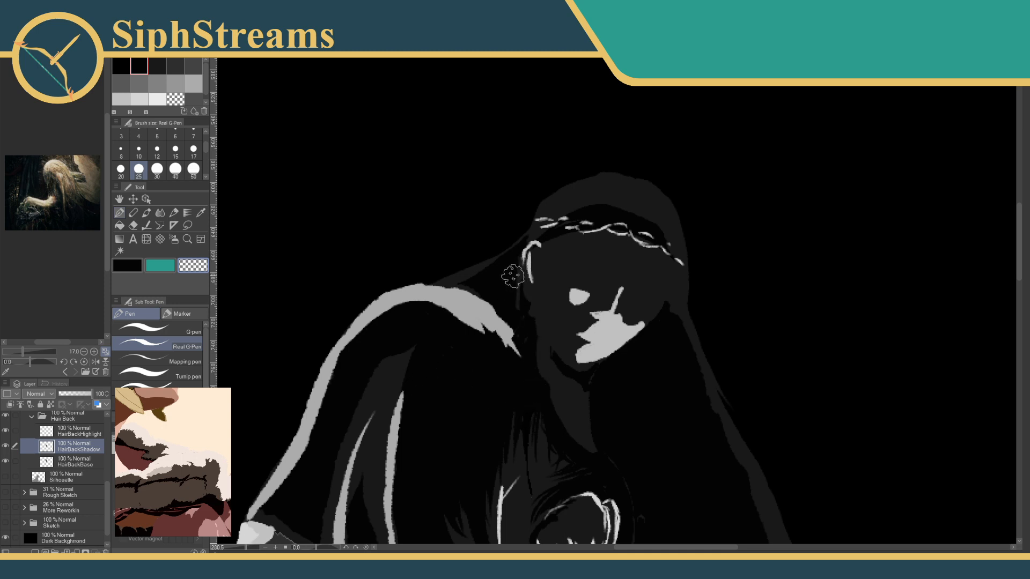
drag(513, 276, 513, 316)
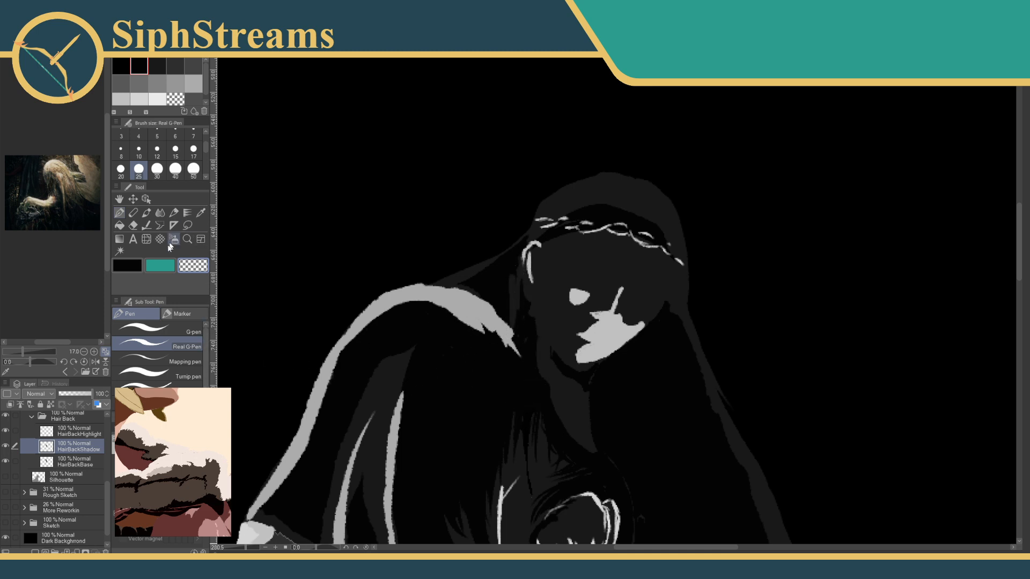
key(ctrl+z)
drag(242, 548, 250, 548)
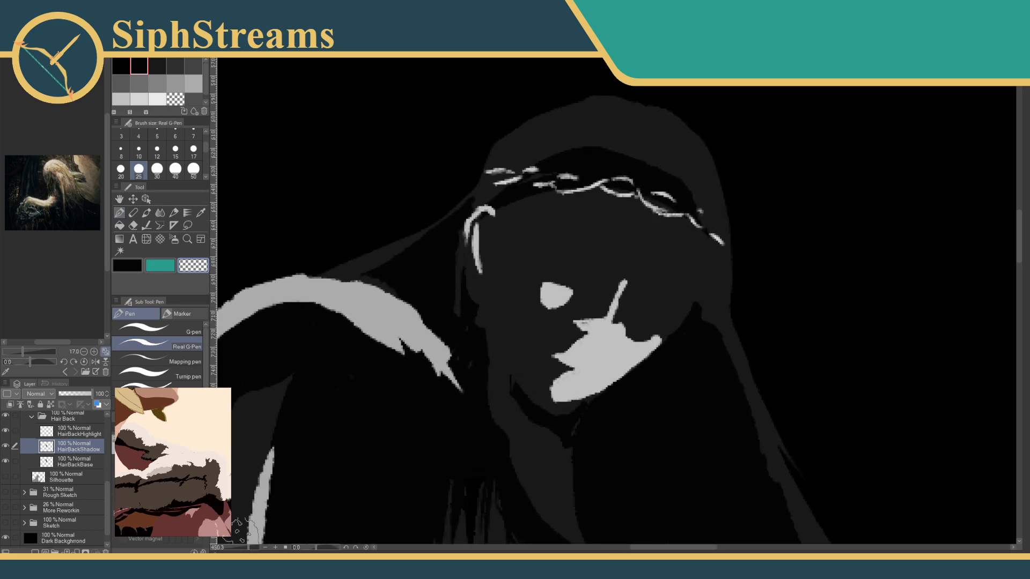
click(133, 271)
drag(429, 298, 460, 264)
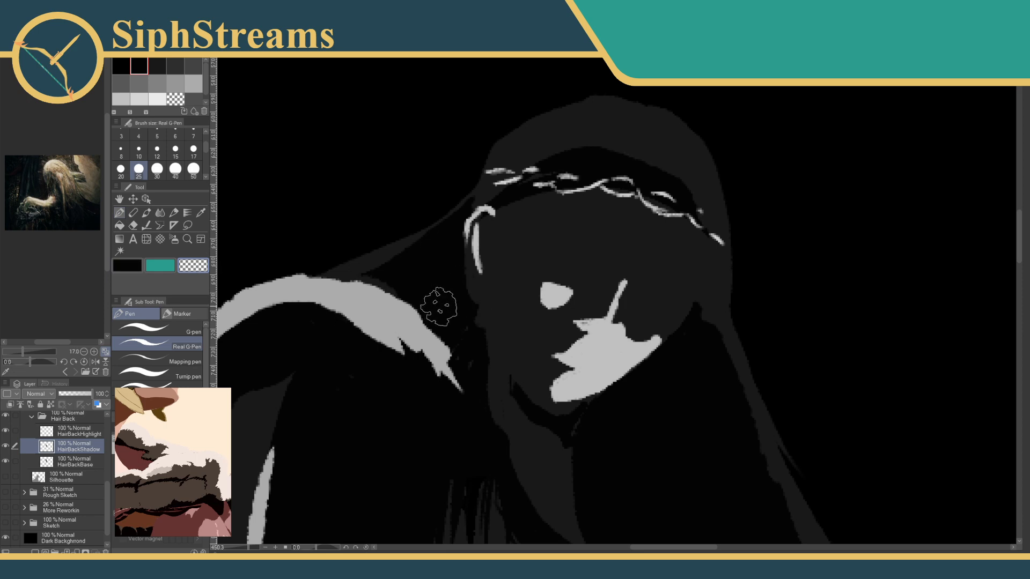
drag(491, 318, 428, 249)
drag(446, 301, 361, 228)
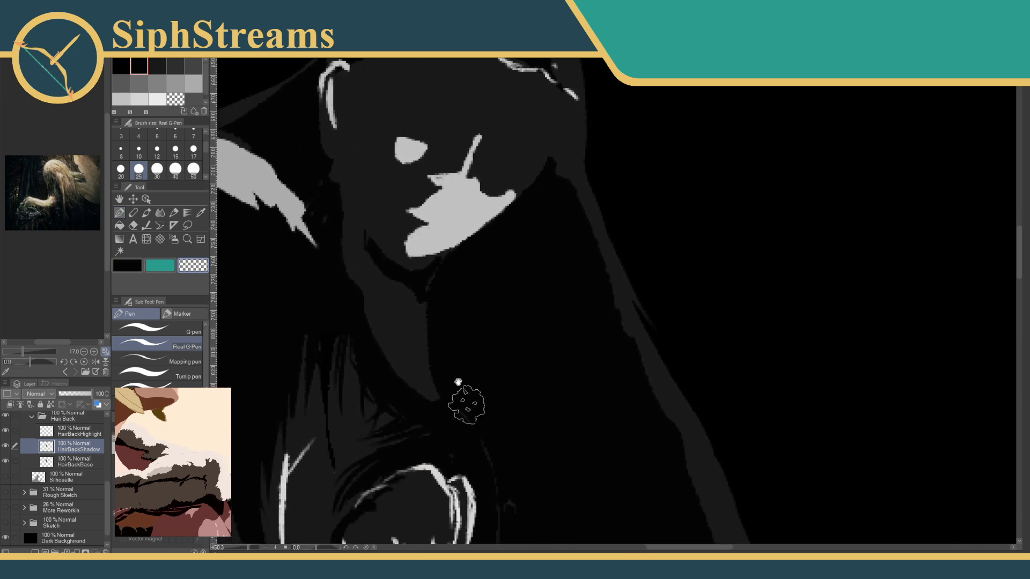
Erase shadow along the thin edge curving from the neck over the shoulder beside the raised hand, using the transparent Real G-Pen on HairBackShadow.
mouse_move(458, 382)
mouse_down()
mouse_move(396, 205)
mouse_move(431, 312)
mouse_up()
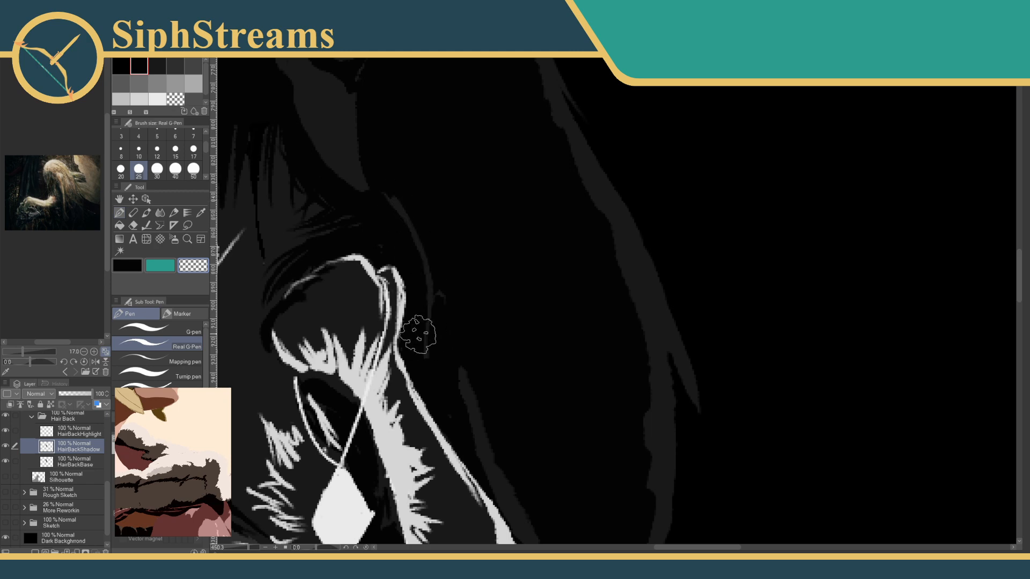
scroll(403, 394, up, 5)
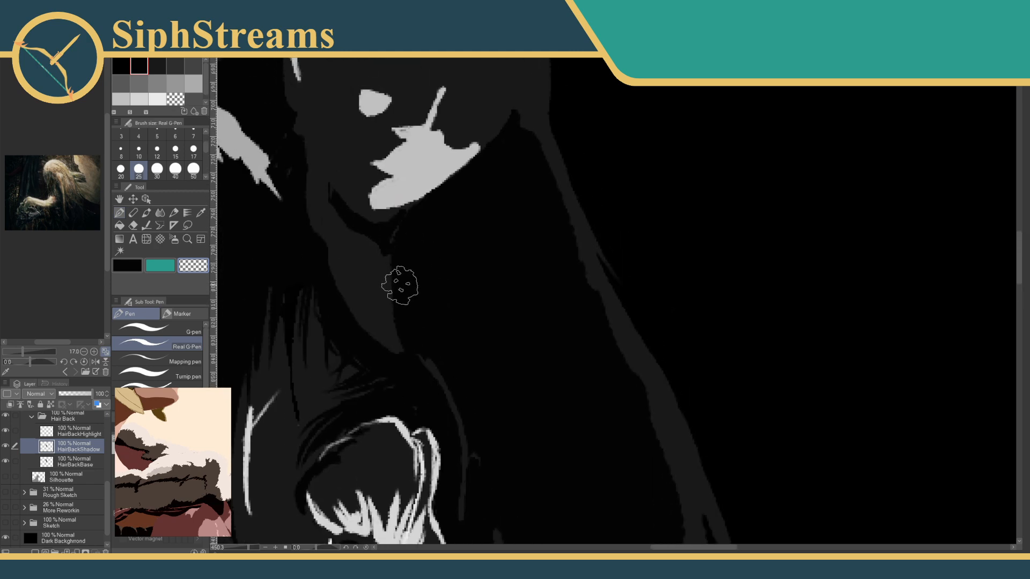
drag(414, 379, 529, 276)
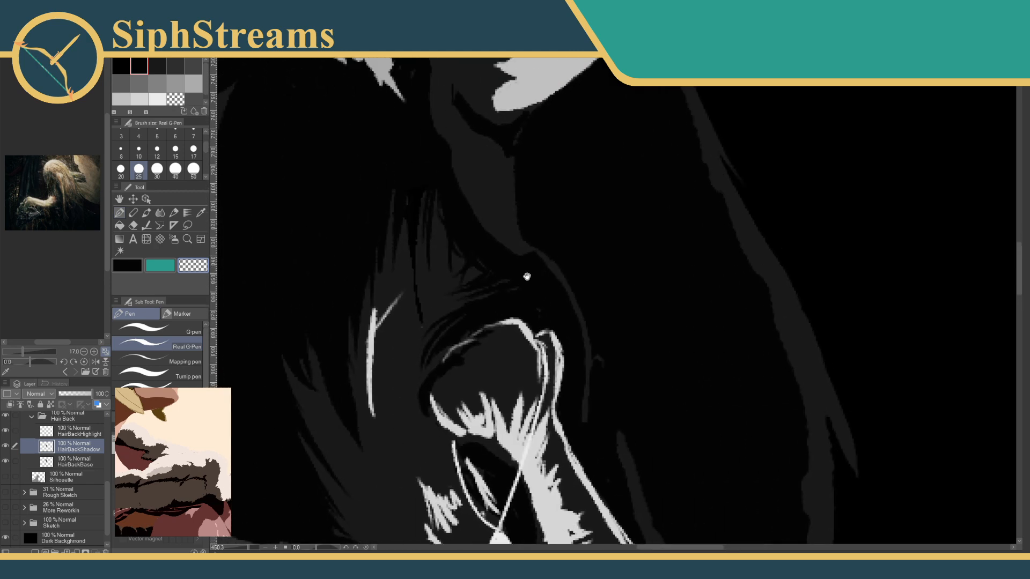
mouse_move(248, 547)
mouse_down()
mouse_move(233, 545)
mouse_move(248, 551)
mouse_up()
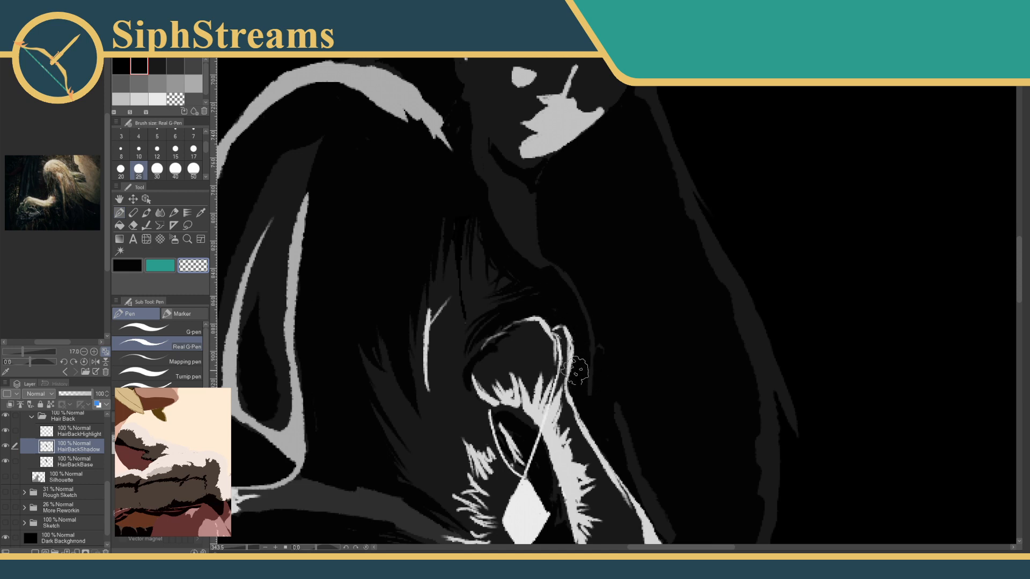
drag(574, 371, 513, 313)
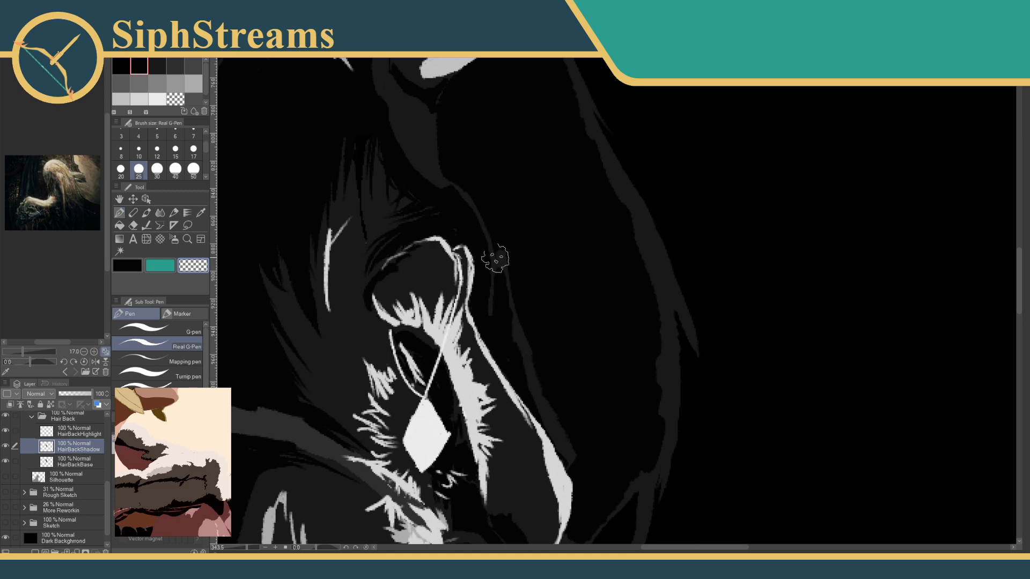
drag(502, 338, 525, 378)
drag(244, 550, 253, 552)
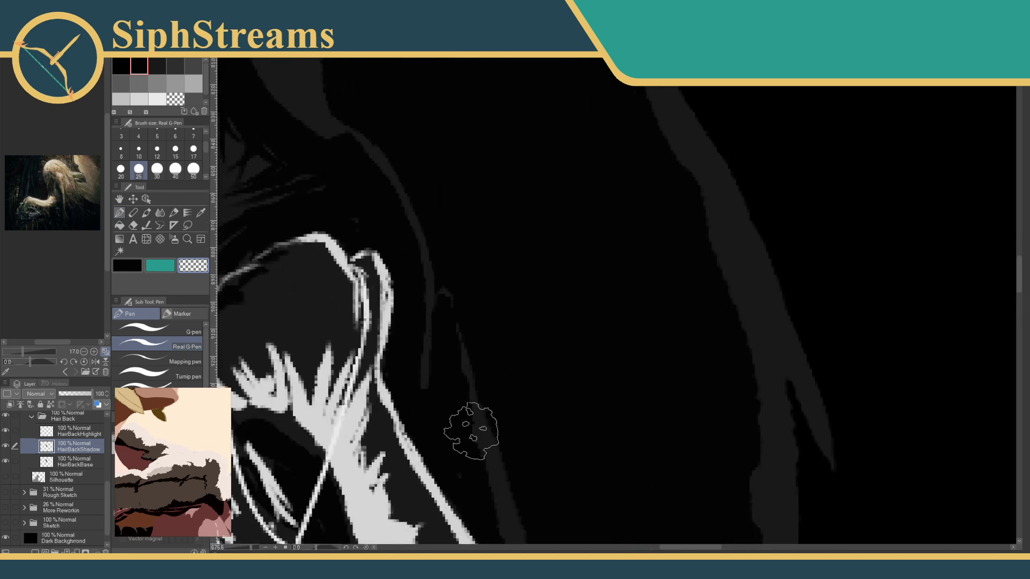
Try a broader transparent stroke on the shoulder edge beside the raised hand and undo it.
drag(394, 369, 419, 391)
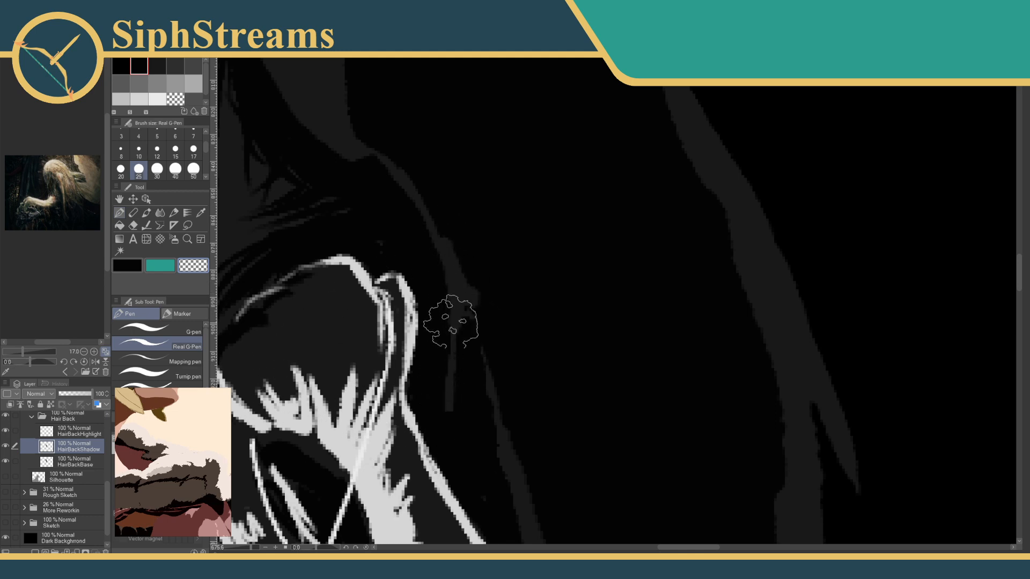
key(ctrl+z)
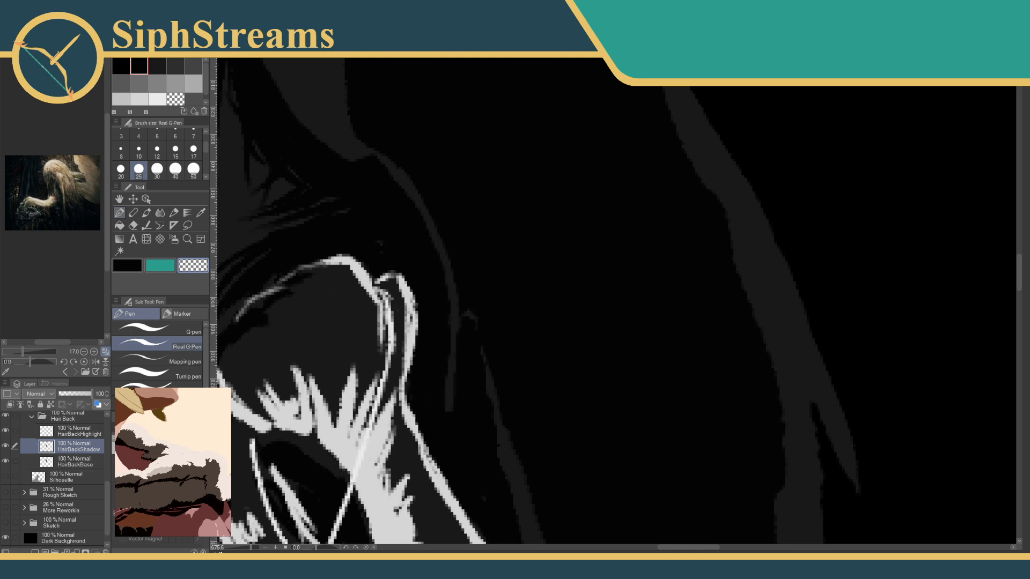
Make the Contrast Guide layer in the Values folder visible and frame the back hair below the face.
drag(250, 548, 247, 548)
drag(398, 381, 301, 538)
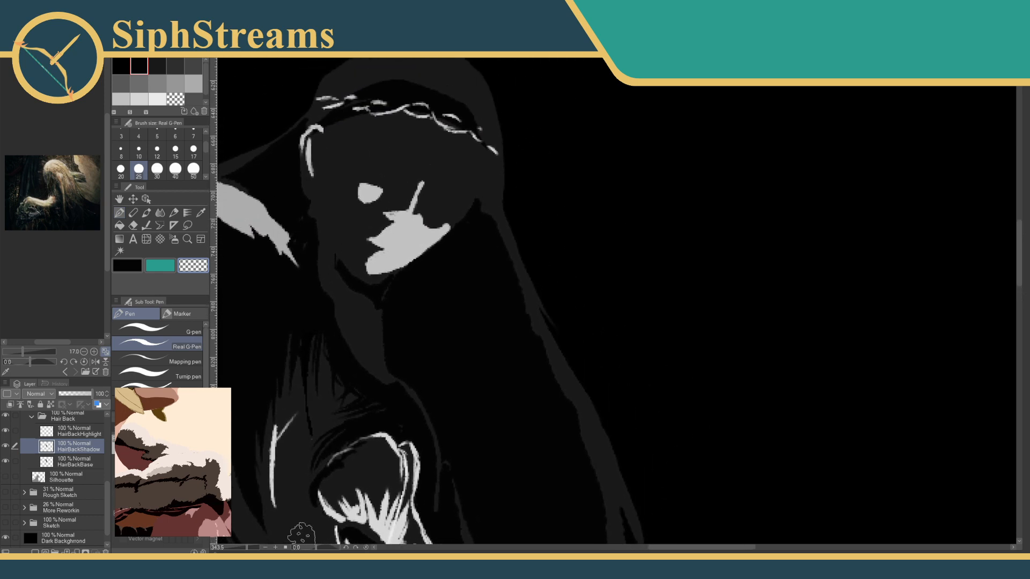
drag(621, 421, 590, 177)
drag(540, 395, 569, 363)
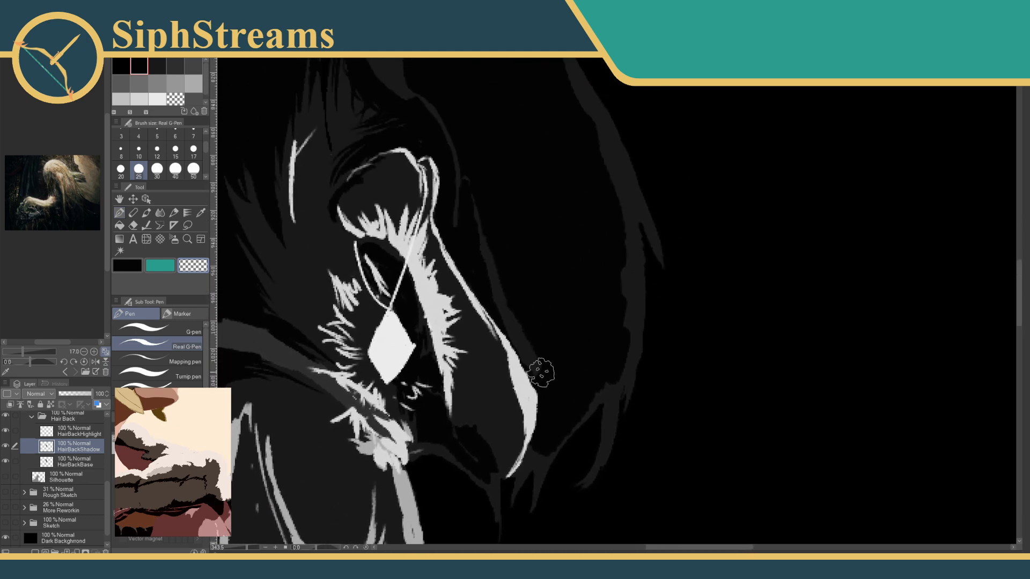
drag(539, 372, 540, 361)
drag(486, 187, 488, 335)
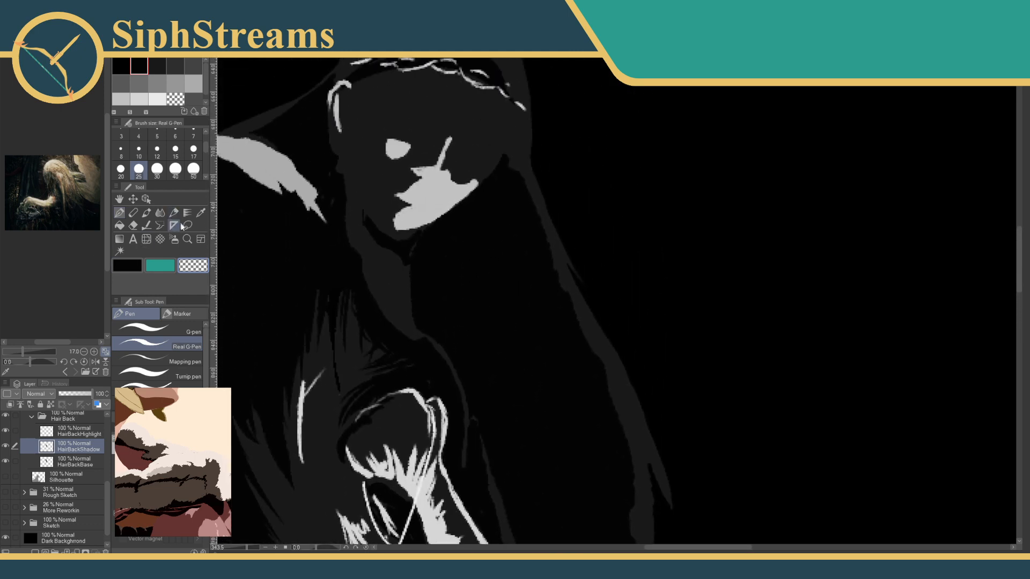
scroll(53, 472, up, 5)
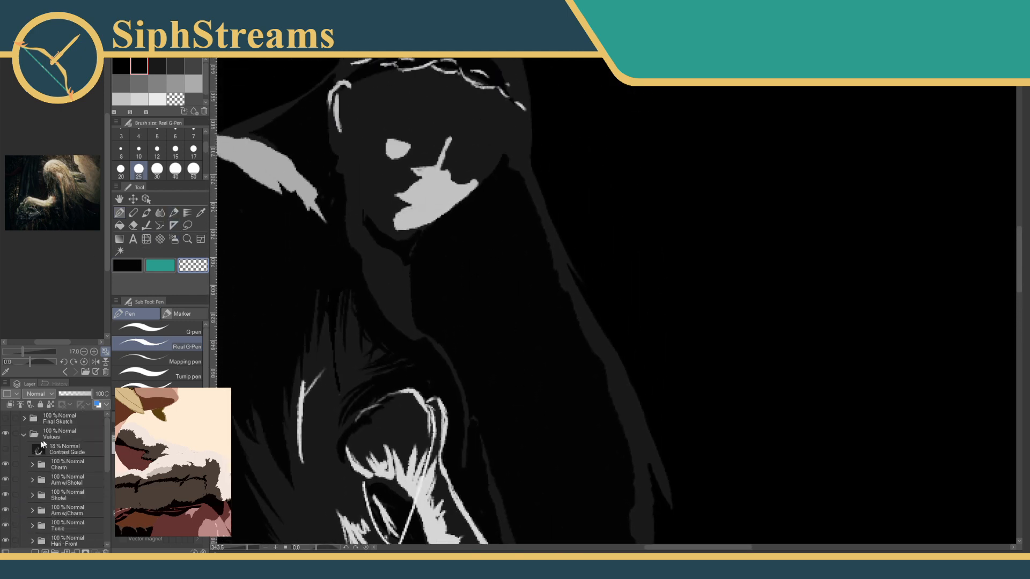
click(5, 449)
mouse_move(402, 534)
mouse_down()
mouse_move(379, 476)
mouse_move(295, 451)
mouse_up()
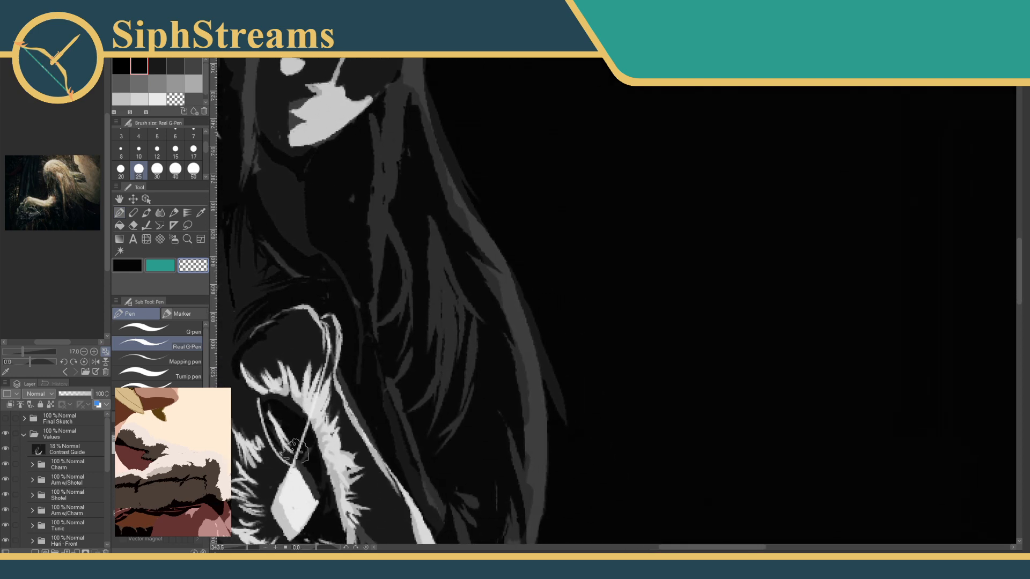
scroll(244, 534, up, 3)
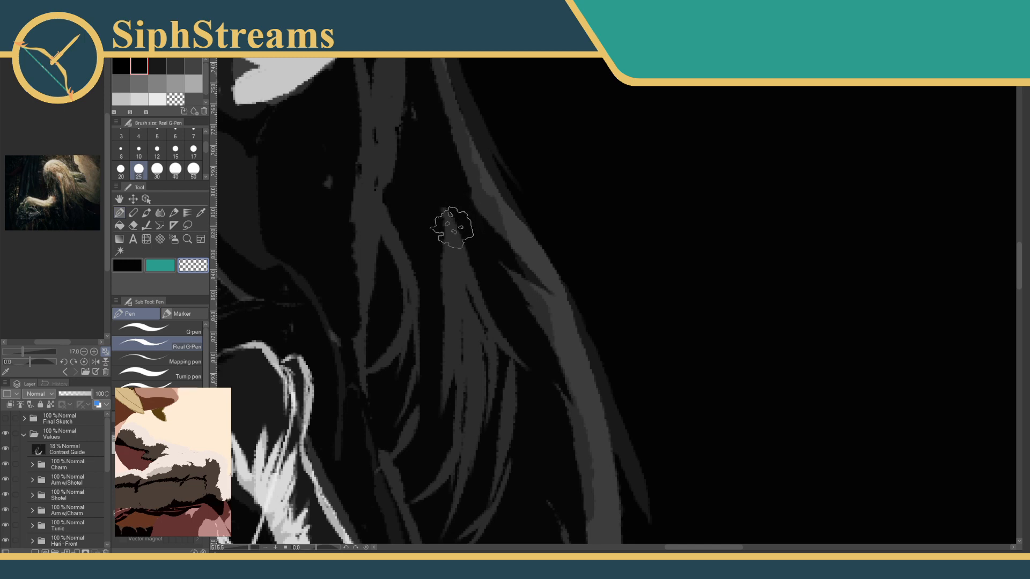
Carve lighter tapered strands into the middle of the back hair with transparent strokes on the HairBackShadow layer.
drag(107, 457, 107, 513)
mouse_move(451, 252)
mouse_down()
mouse_move(400, 448)
mouse_move(469, 307)
mouse_move(461, 273)
mouse_move(451, 413)
mouse_move(466, 437)
mouse_move(459, 397)
mouse_move(470, 331)
mouse_move(470, 421)
mouse_up()
mouse_move(455, 275)
mouse_down()
mouse_move(500, 479)
mouse_move(489, 323)
mouse_move(493, 401)
mouse_move(533, 391)
mouse_up()
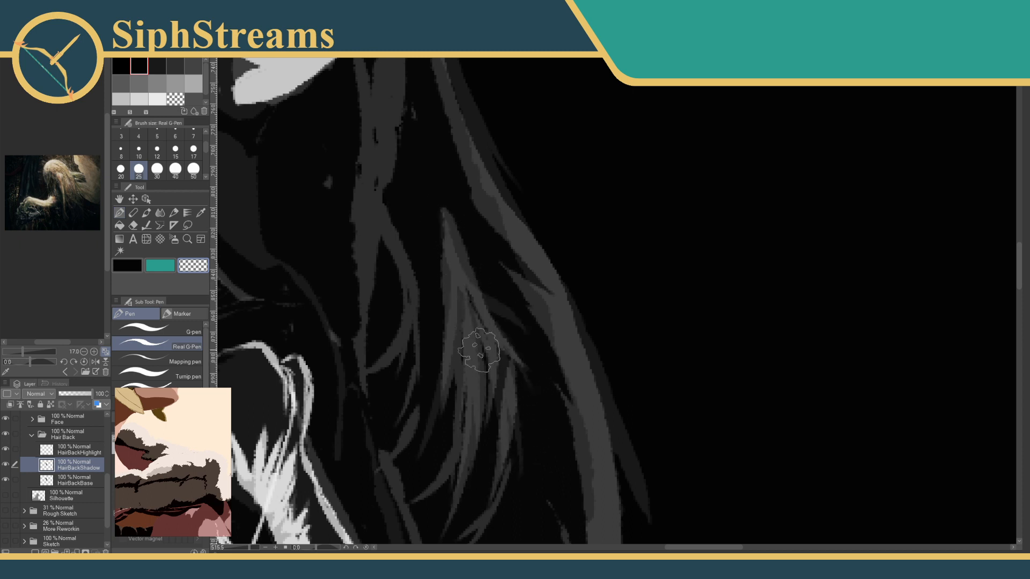
drag(477, 350, 511, 214)
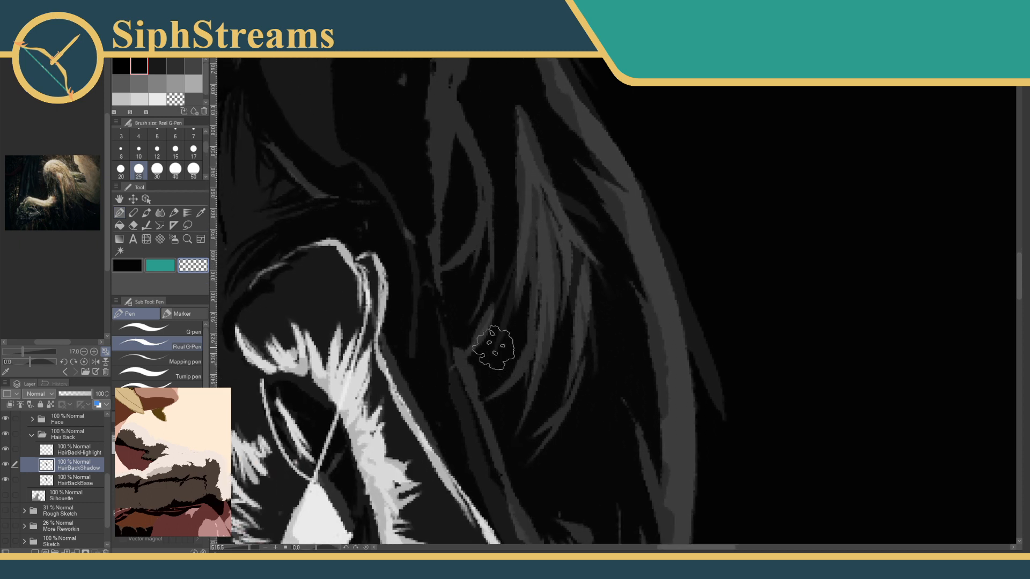
drag(460, 379, 472, 257)
drag(489, 343, 460, 467)
drag(445, 230, 417, 447)
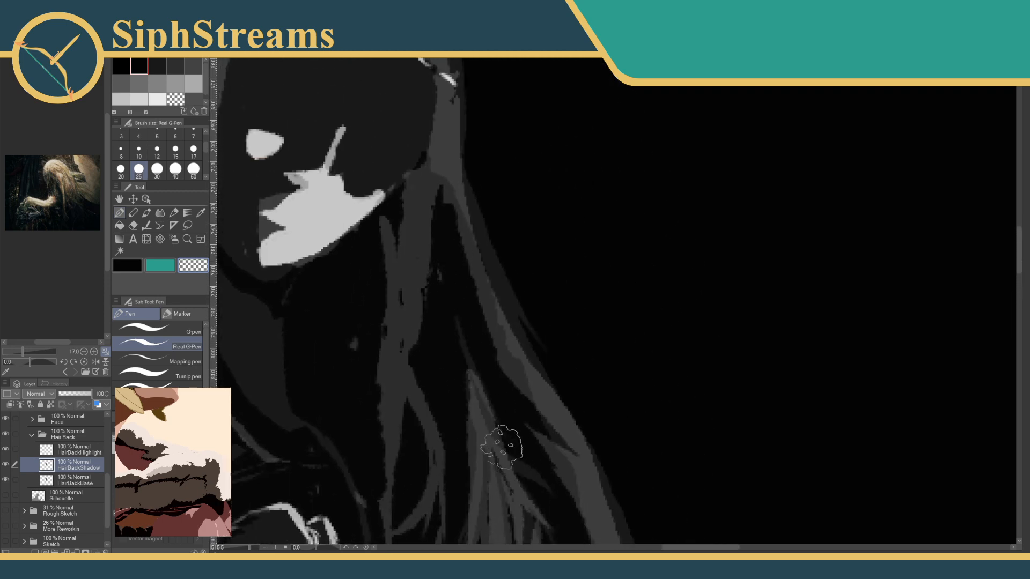
Erase shadow to form a thin strand branching inside the long outer lock beside the forearm, undoing the last stray stroke.
mouse_move(501, 437)
mouse_down()
mouse_move(429, 223)
mouse_move(519, 331)
mouse_move(645, 214)
mouse_up()
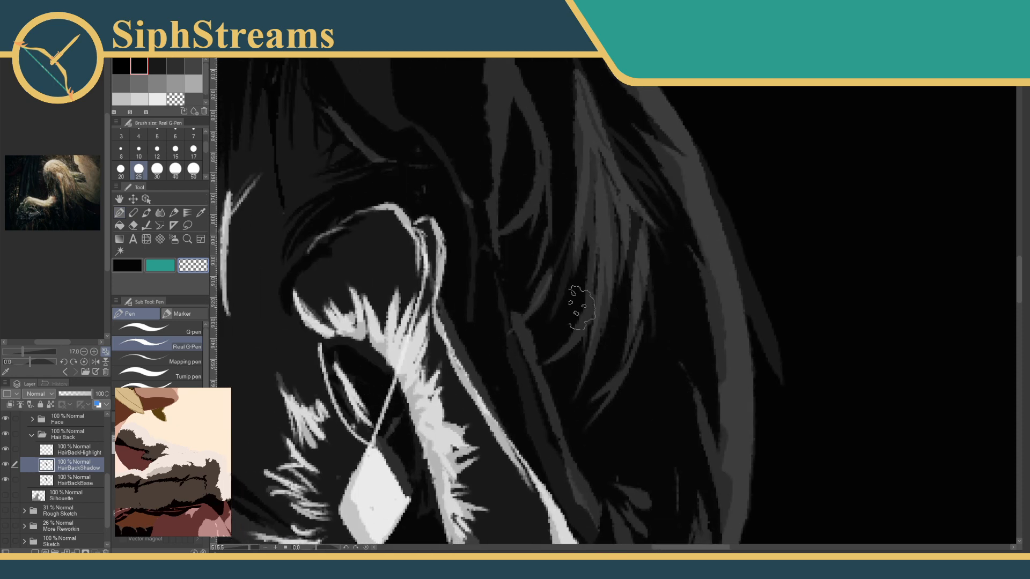
drag(582, 308, 391, 299)
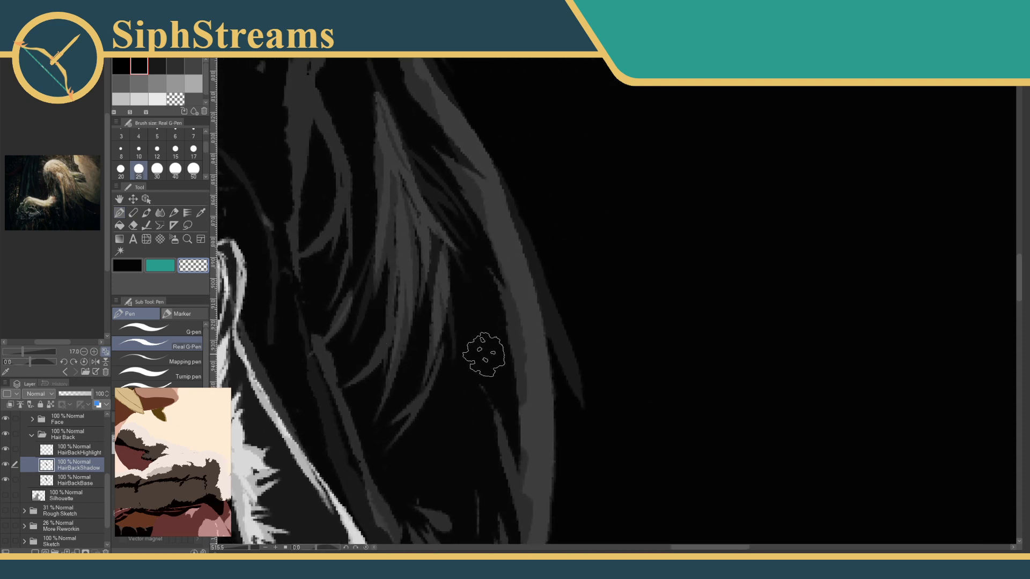
mouse_move(402, 404)
mouse_down()
mouse_move(451, 276)
mouse_move(423, 275)
mouse_up()
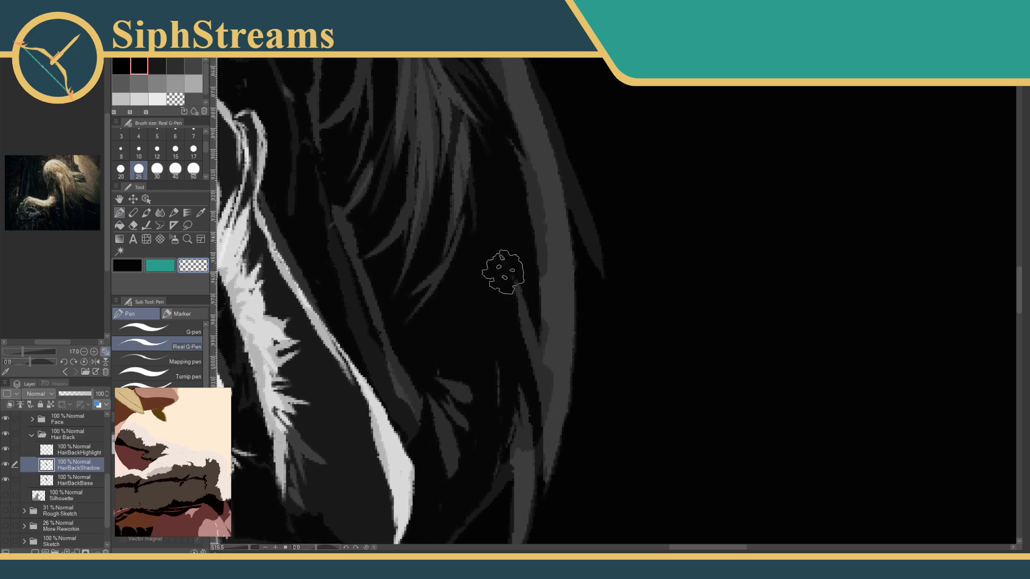
drag(532, 325, 530, 178)
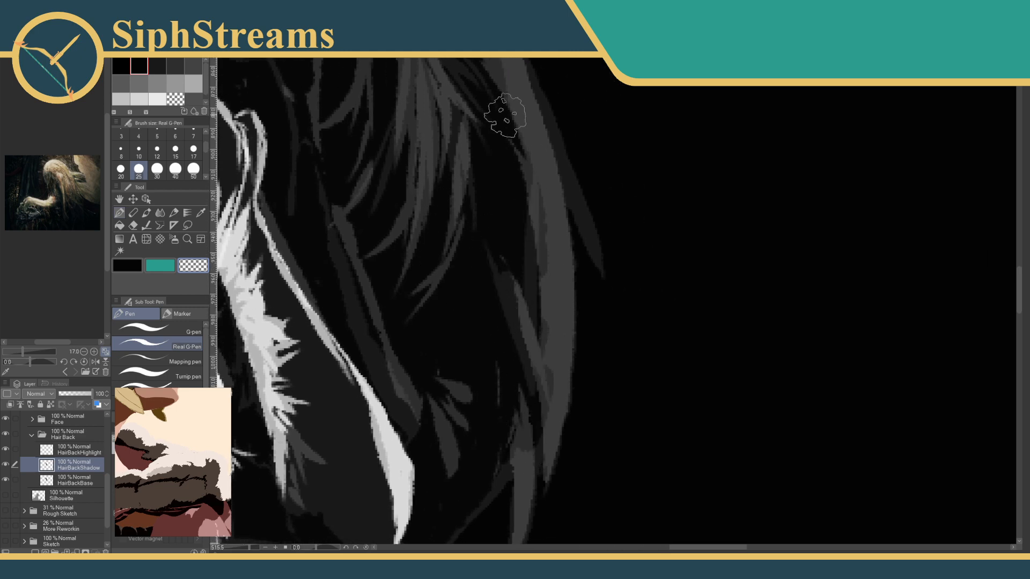
key(ctrl+z)
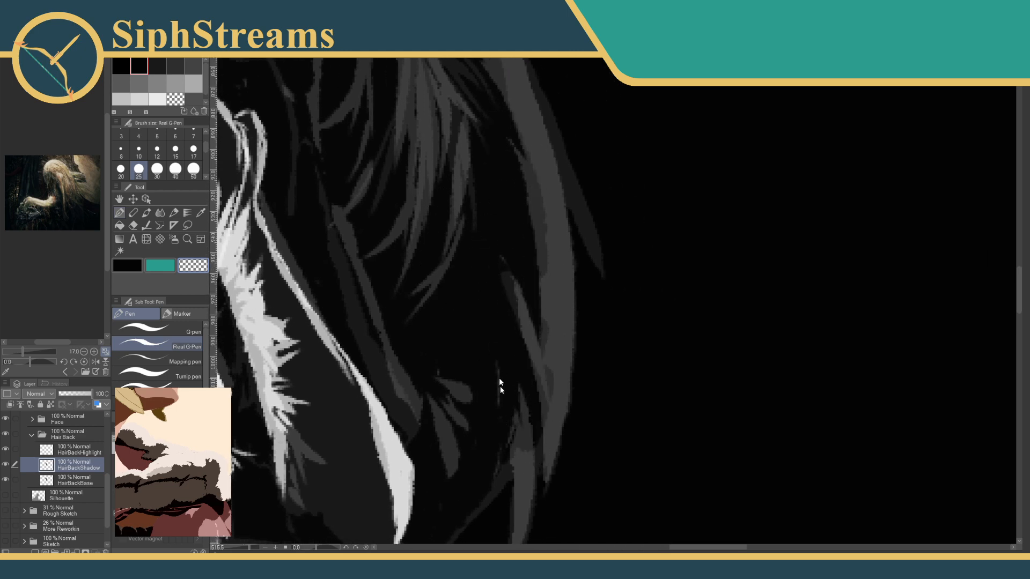
Undo the stroke beside the elbow and erase shadow along the lower strand sweeping toward the elbow instead.
drag(465, 429, 515, 315)
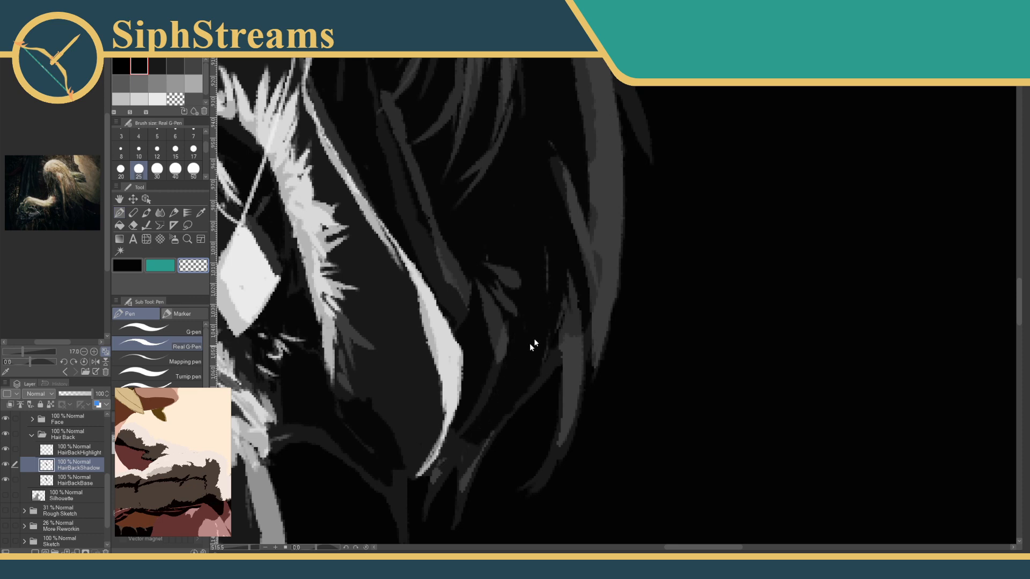
key(ctrl+z)
mouse_move(453, 431)
mouse_down()
mouse_move(510, 386)
mouse_move(547, 339)
mouse_up()
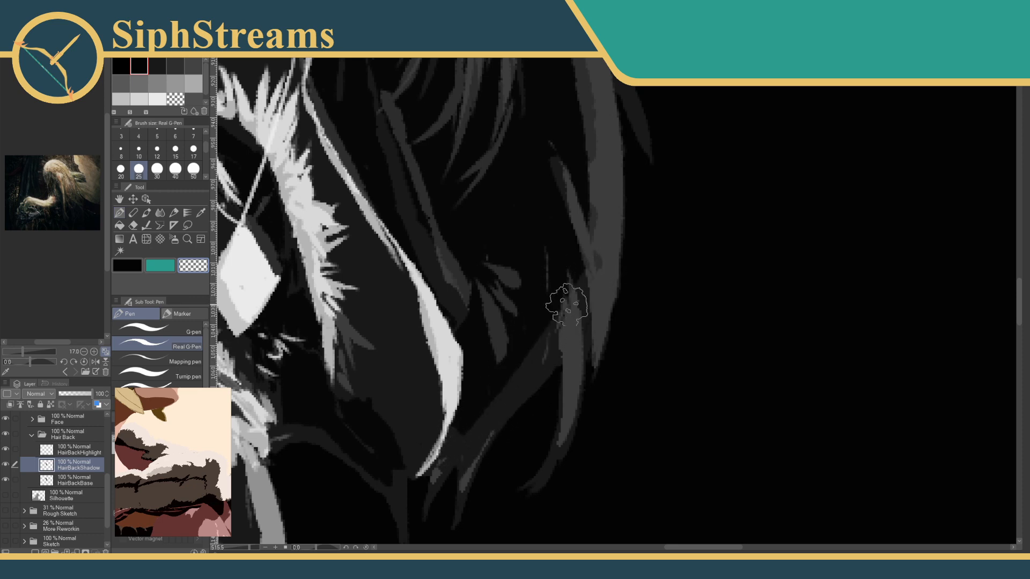
drag(559, 204, 489, 305)
Refine the lower hair tips and crossing strands around the elbow with short transparent strokes.
drag(525, 231, 509, 369)
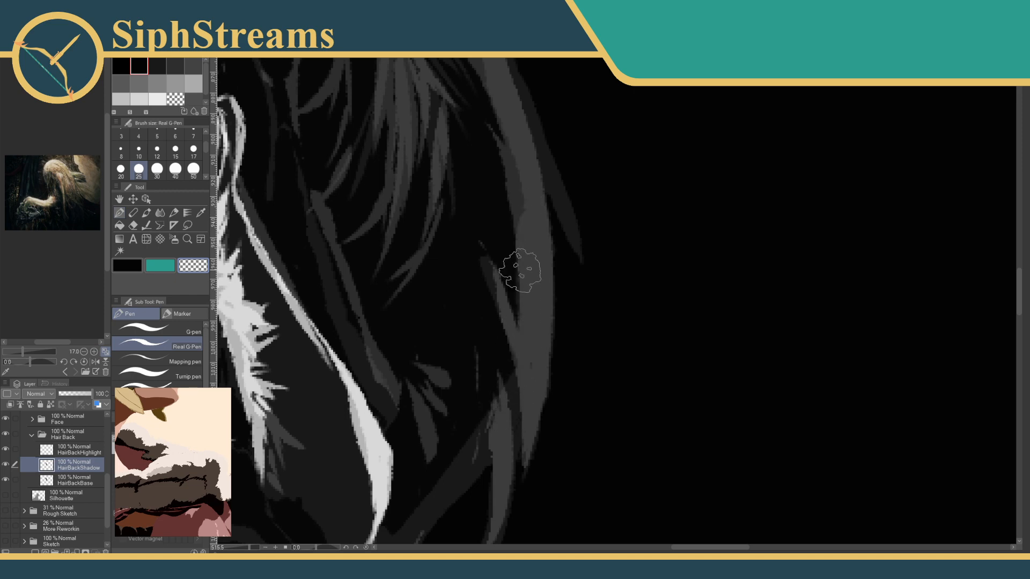
drag(520, 271, 504, 378)
mouse_move(495, 223)
mouse_down()
mouse_move(507, 357)
mouse_move(521, 172)
mouse_up()
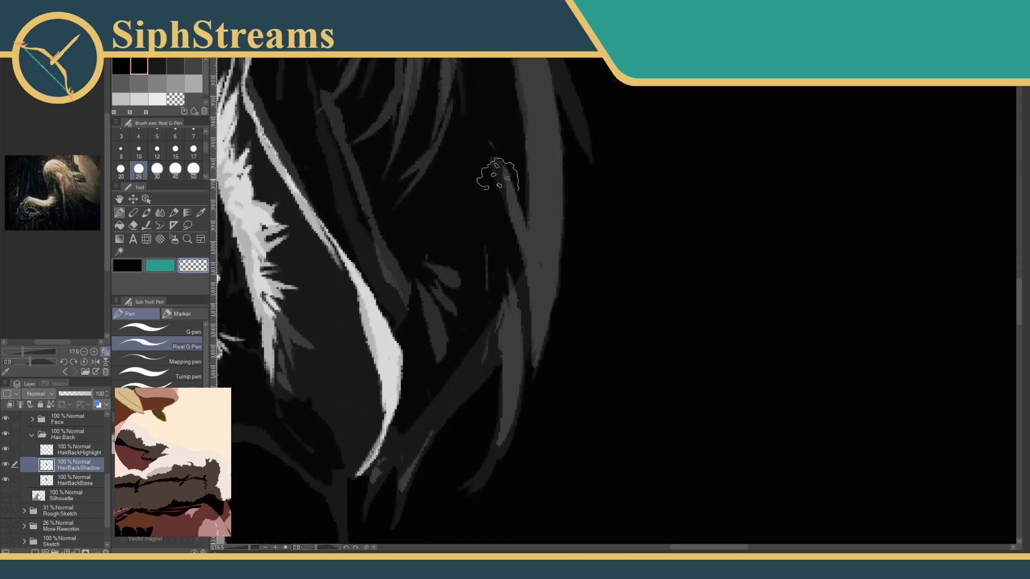
drag(506, 322, 554, 223)
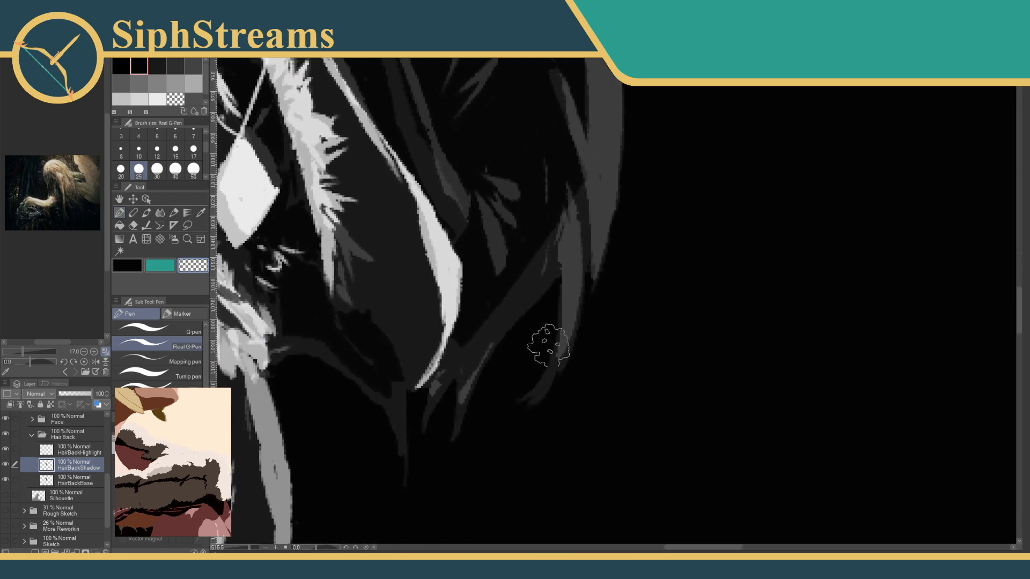
drag(500, 322, 451, 454)
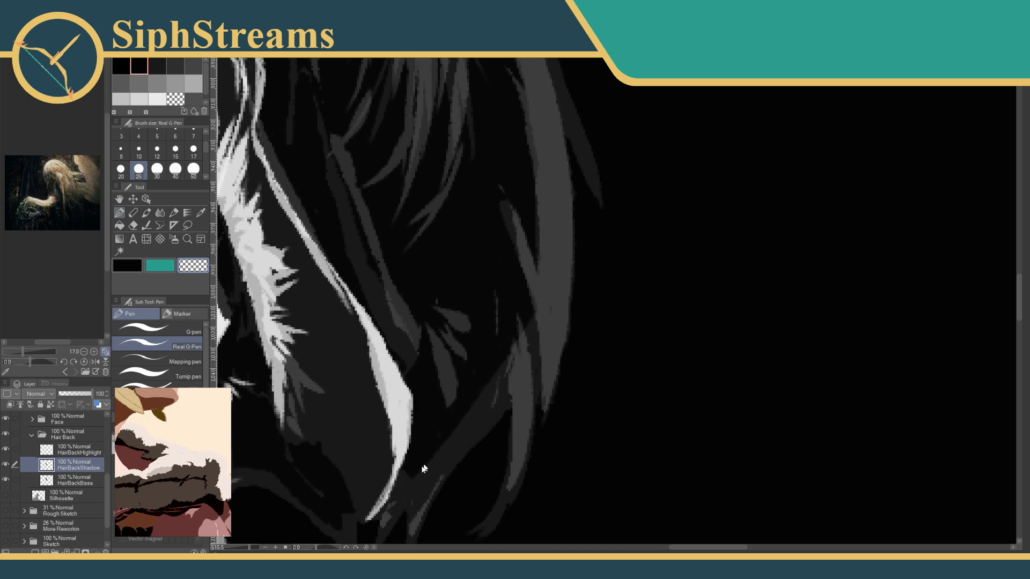
drag(412, 481, 469, 377)
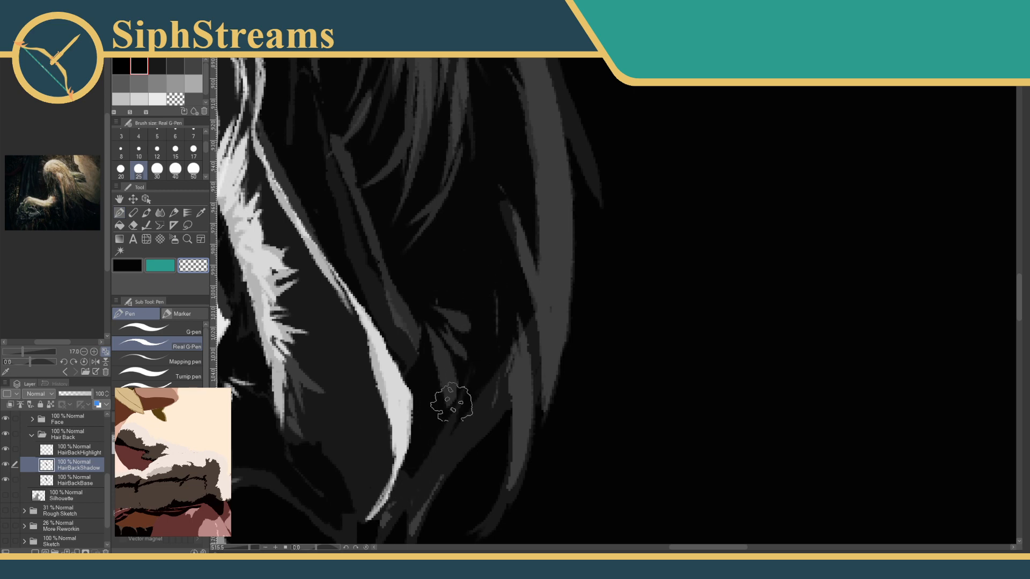
drag(467, 414, 519, 290)
drag(505, 348, 451, 424)
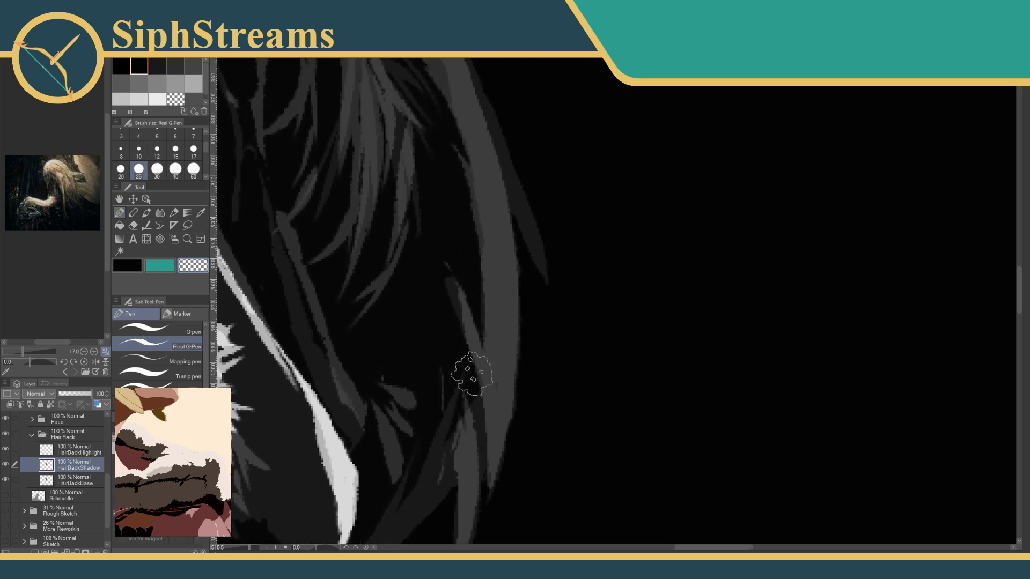
Add fine tapered strands along the inner side of the outer hair lock, from elbow height up to the jaw.
drag(493, 336, 448, 236)
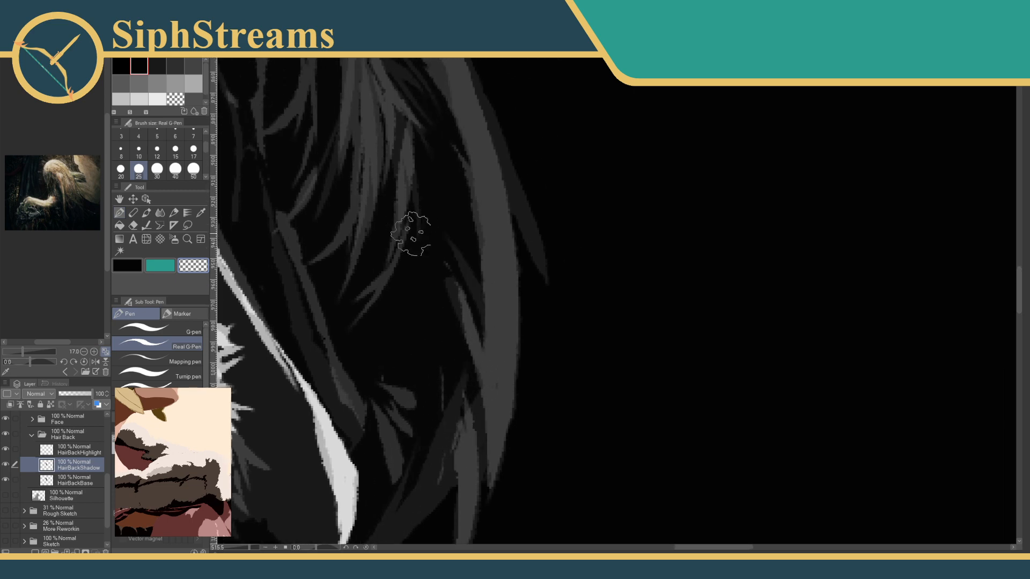
drag(458, 282, 444, 391)
mouse_move(458, 305)
mouse_down()
mouse_move(431, 246)
mouse_move(455, 356)
mouse_move(409, 266)
mouse_up()
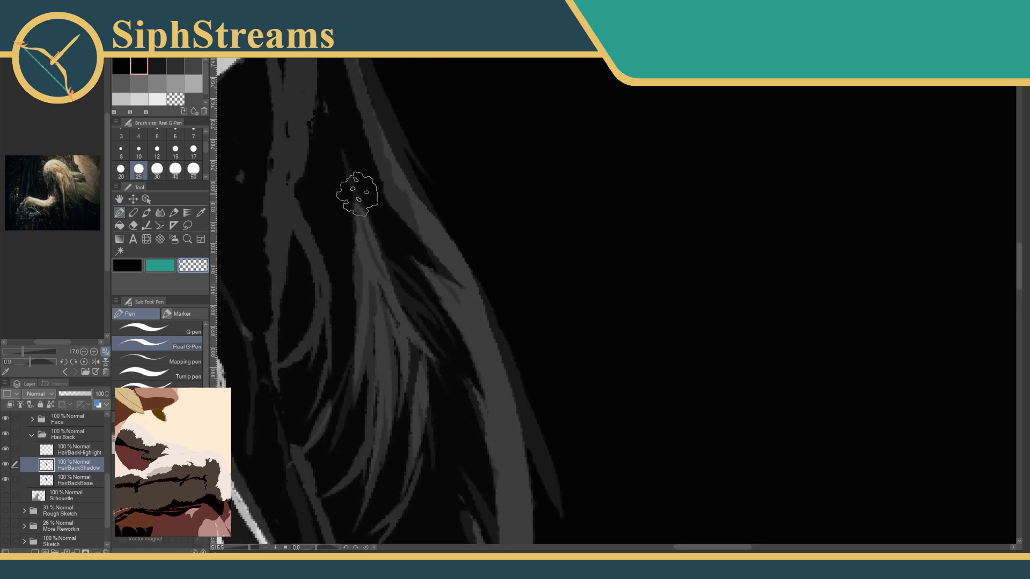
drag(412, 205, 350, 129)
drag(375, 206, 451, 368)
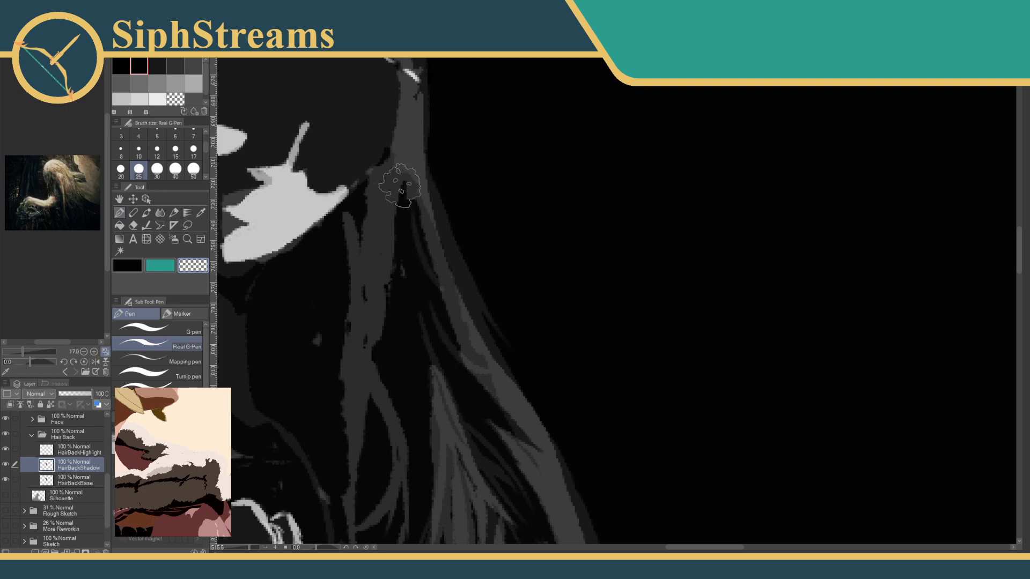
Fit the whole figure in view and hide the Contrast Guide layer.
drag(400, 185, 582, 72)
drag(248, 548, 238, 549)
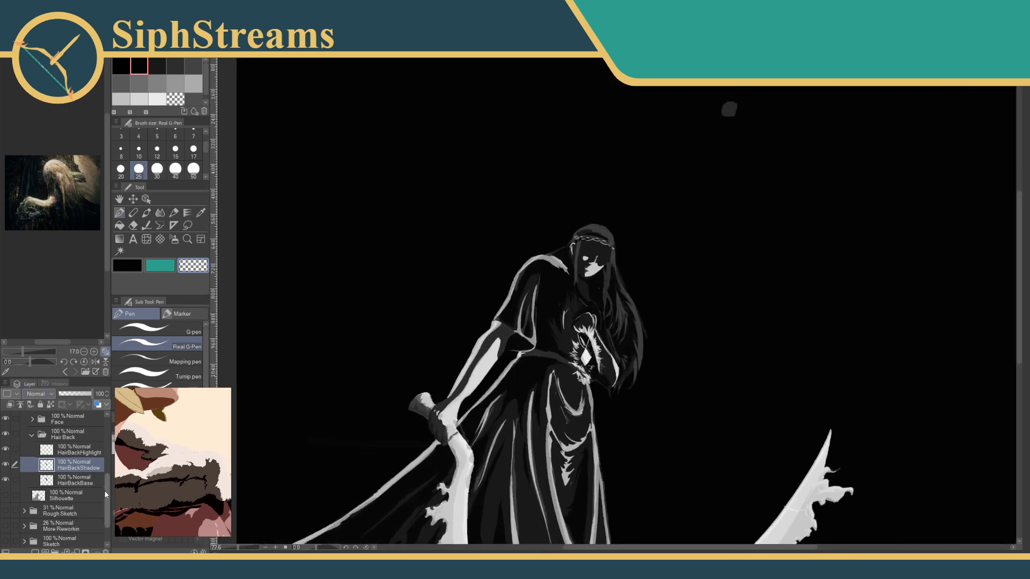
scroll(65, 462, up, 5)
click(5, 450)
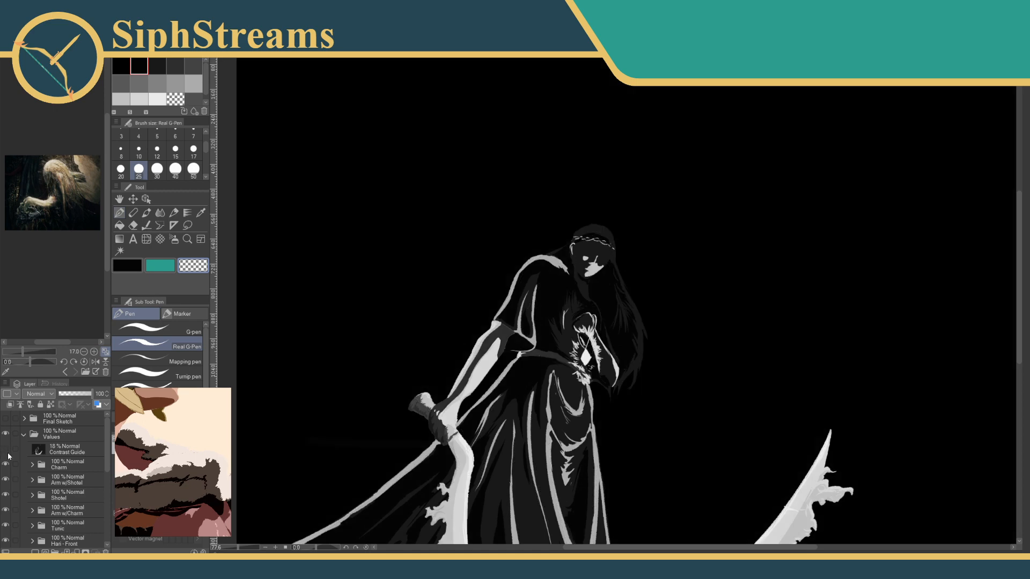
Erase fine shadow strands in the back hair and rework the long thin strand running from the jaw toward the raised hand.
drag(338, 438, 305, 452)
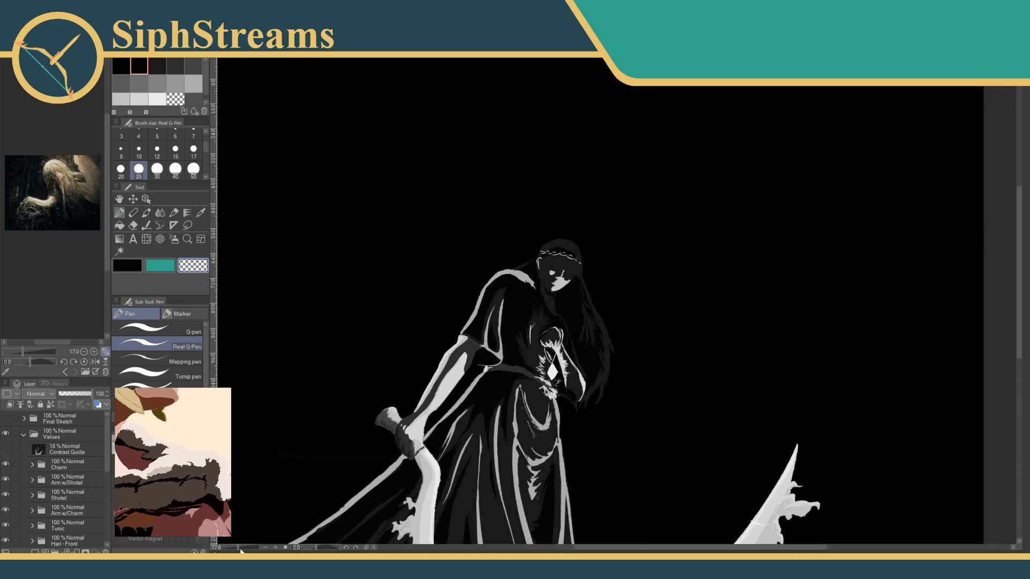
drag(241, 551, 246, 550)
drag(472, 190, 399, 227)
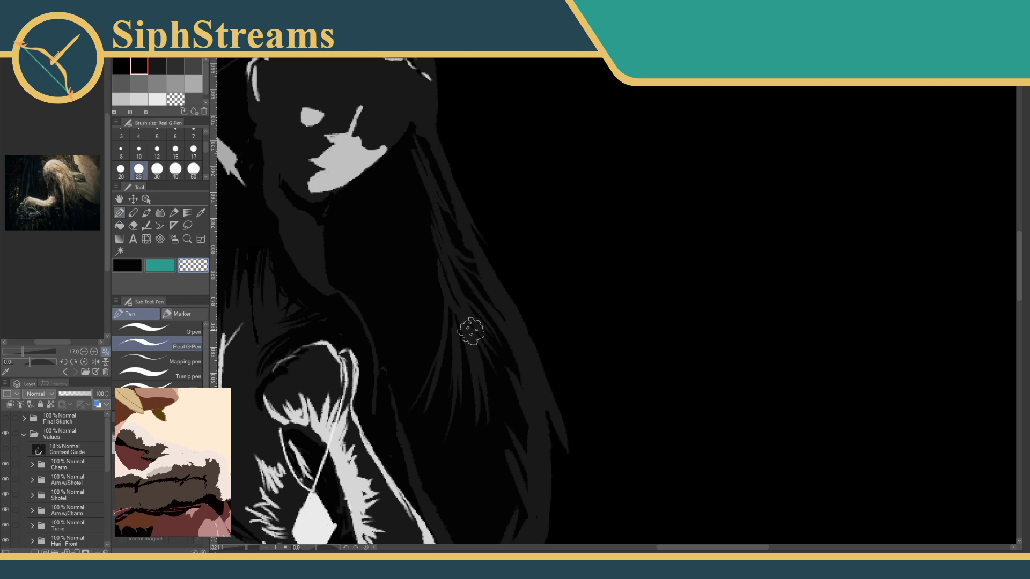
drag(469, 329, 422, 198)
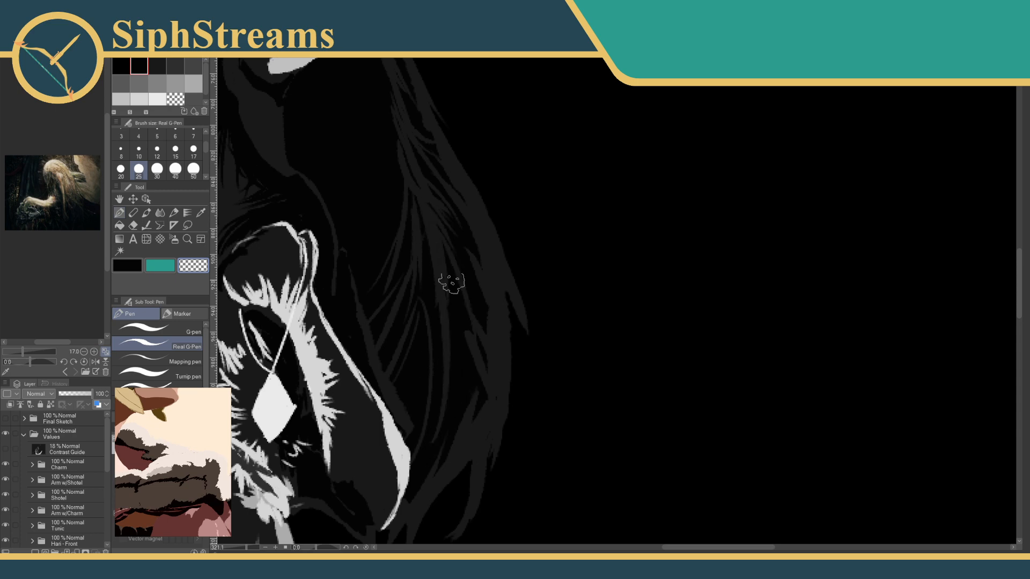
drag(377, 295, 469, 364)
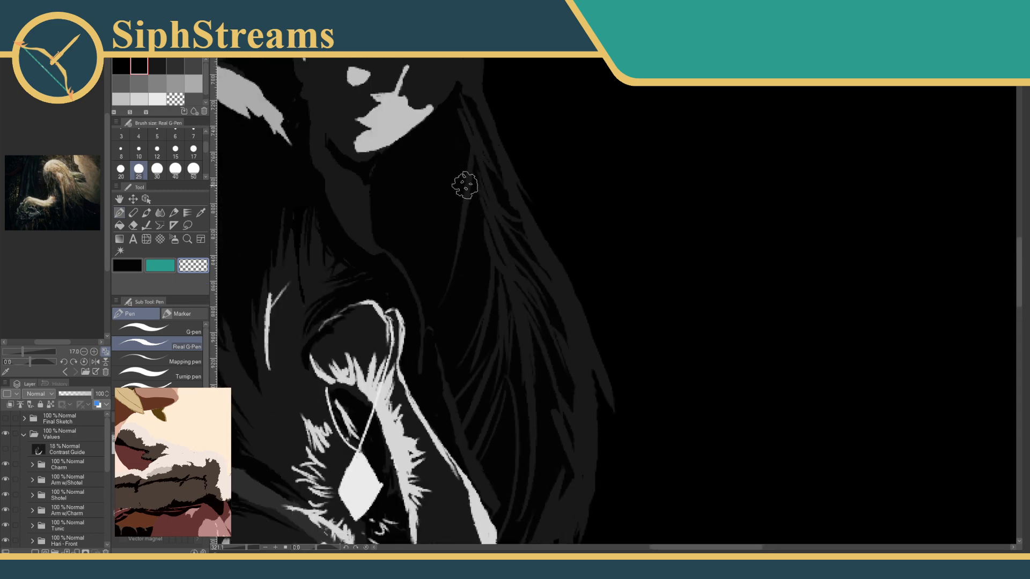
key(ctrl+z)
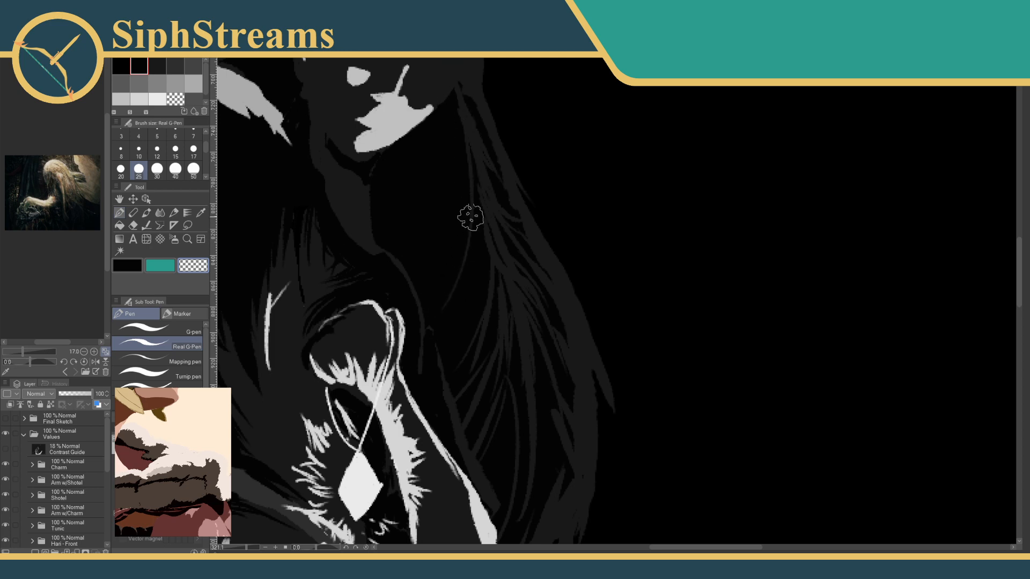
Add fine crossing strands through the outer back hair lock, from jaw height down past the raised hand.
drag(425, 340, 500, 438)
drag(530, 305, 396, 316)
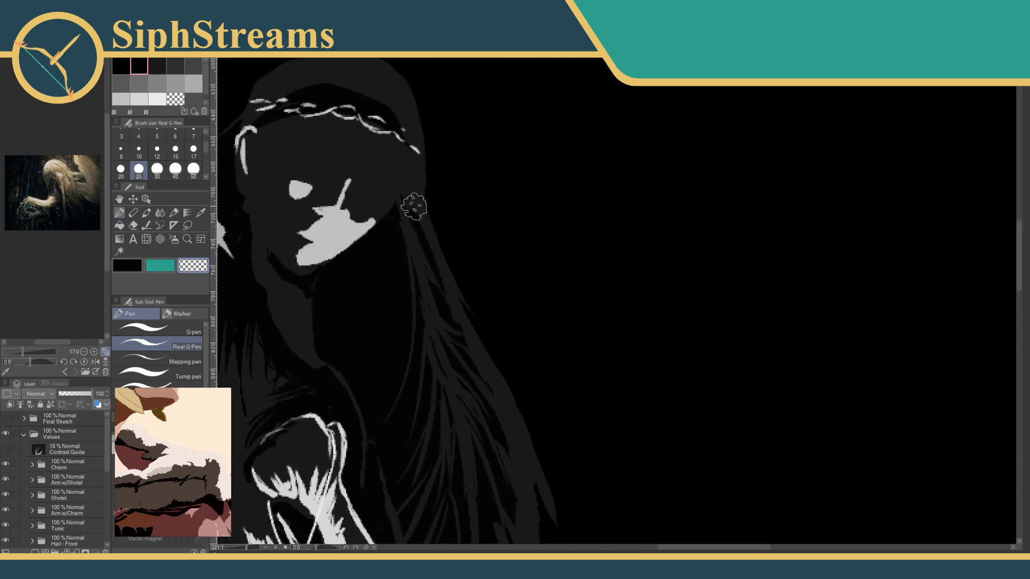
mouse_move(460, 457)
mouse_down()
mouse_move(471, 422)
mouse_move(461, 262)
mouse_up()
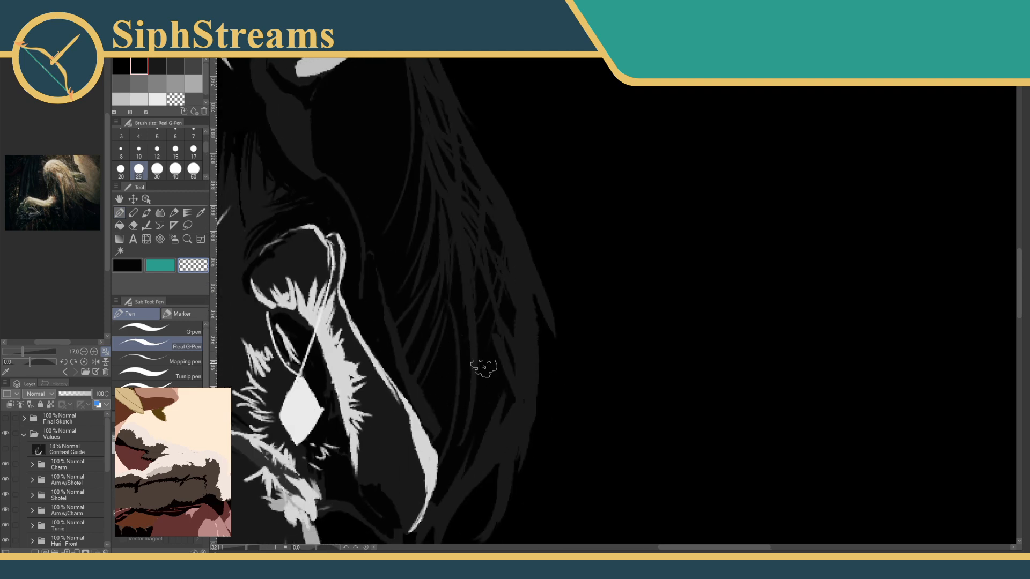
drag(366, 437, 390, 512)
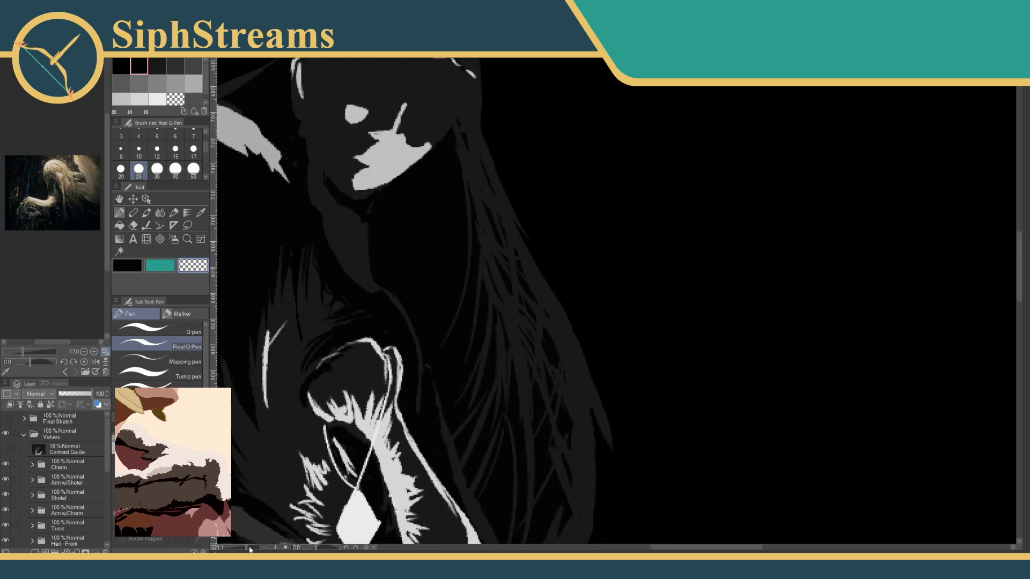
Make HairBackHighlight the active layer and choose the near-white swatch as the drawing color.
drag(248, 548, 306, 475)
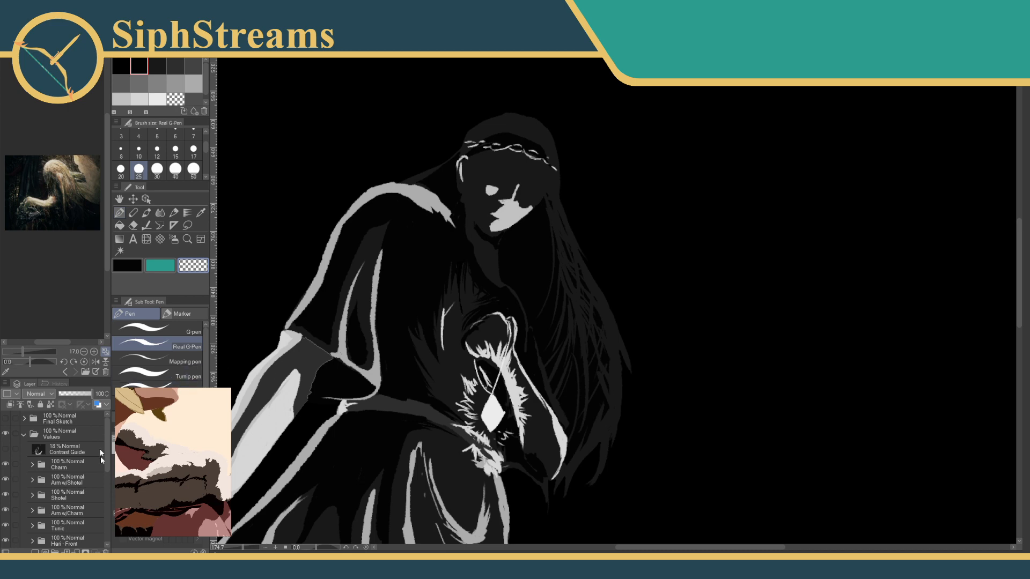
scroll(107, 467, down, 5)
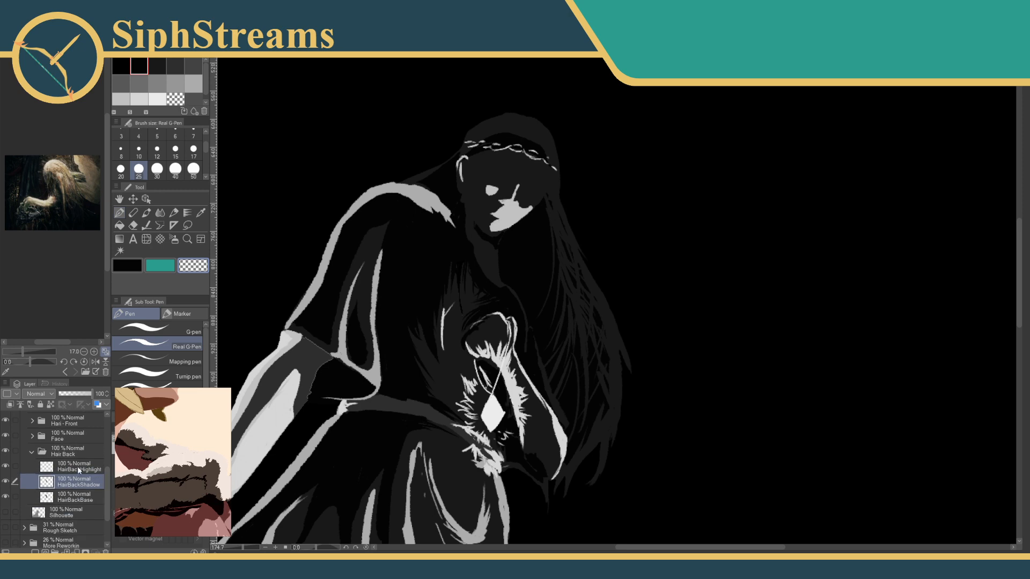
click(78, 469)
click(157, 98)
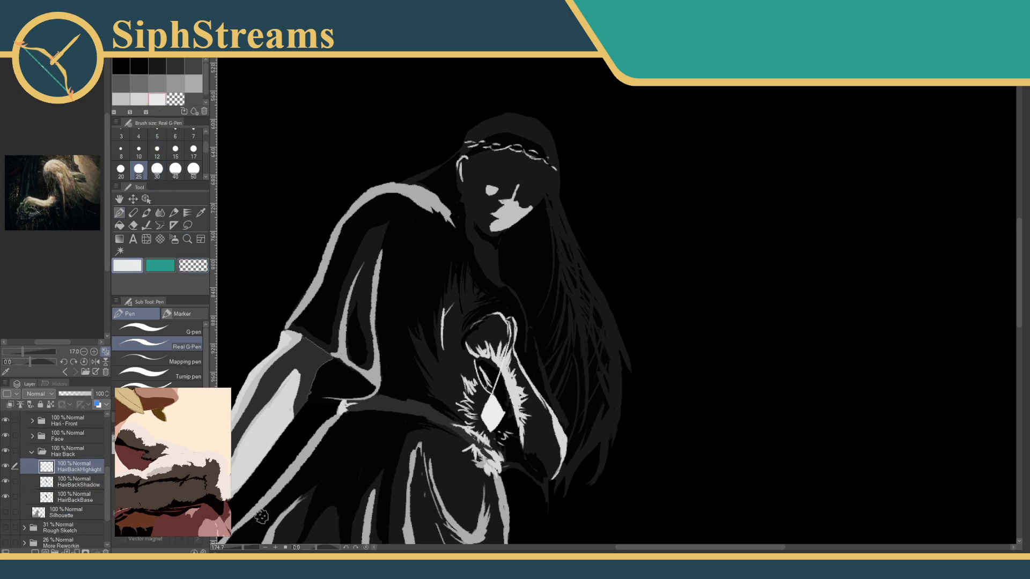
Show the Contrast Guide layer over the whole canvas, raise its opacity to 100%, and hide it again.
drag(247, 548, 234, 545)
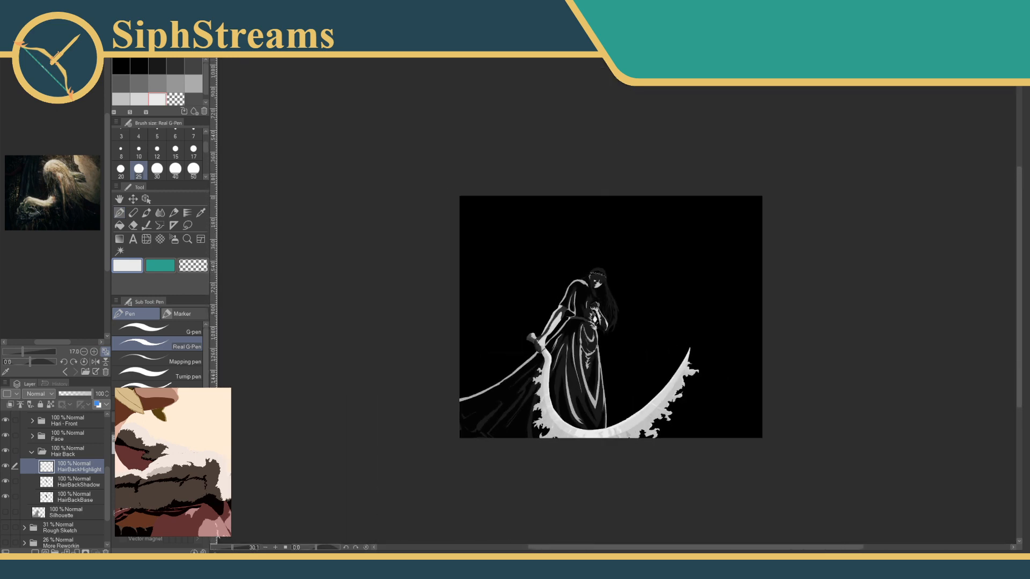
scroll(101, 476, up, 4)
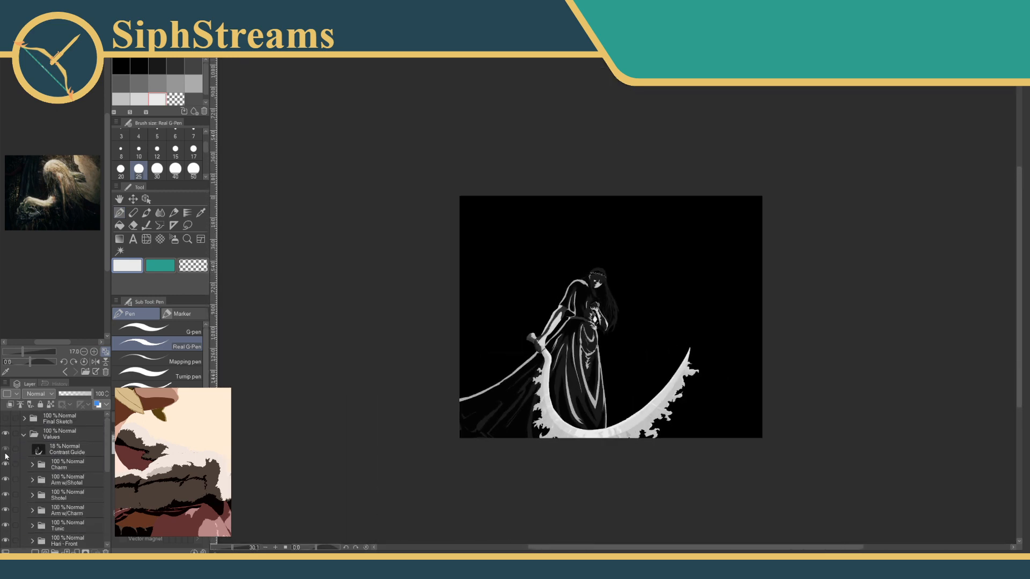
click(5, 451)
click(41, 451)
drag(75, 397, 92, 395)
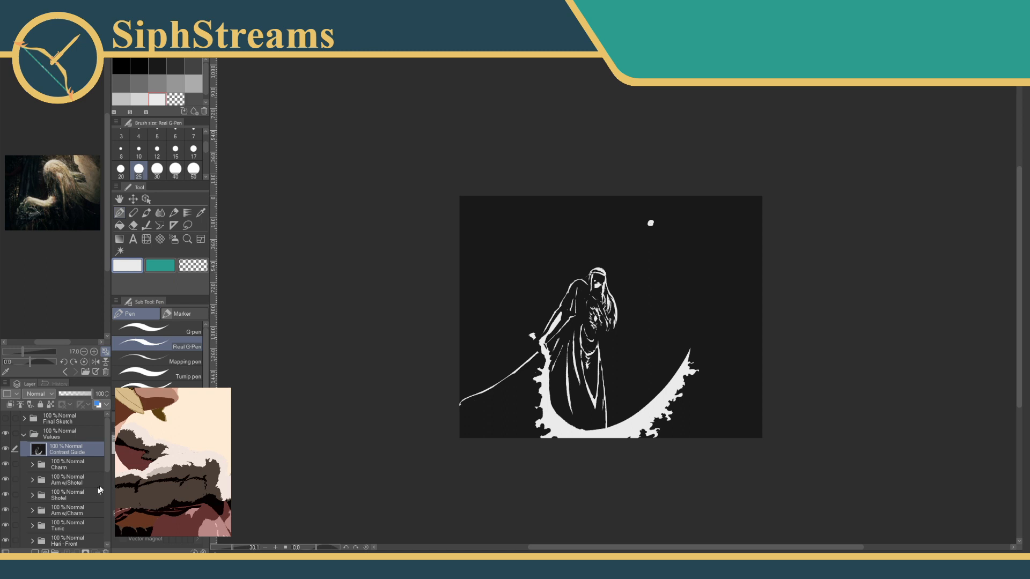
click(5, 451)
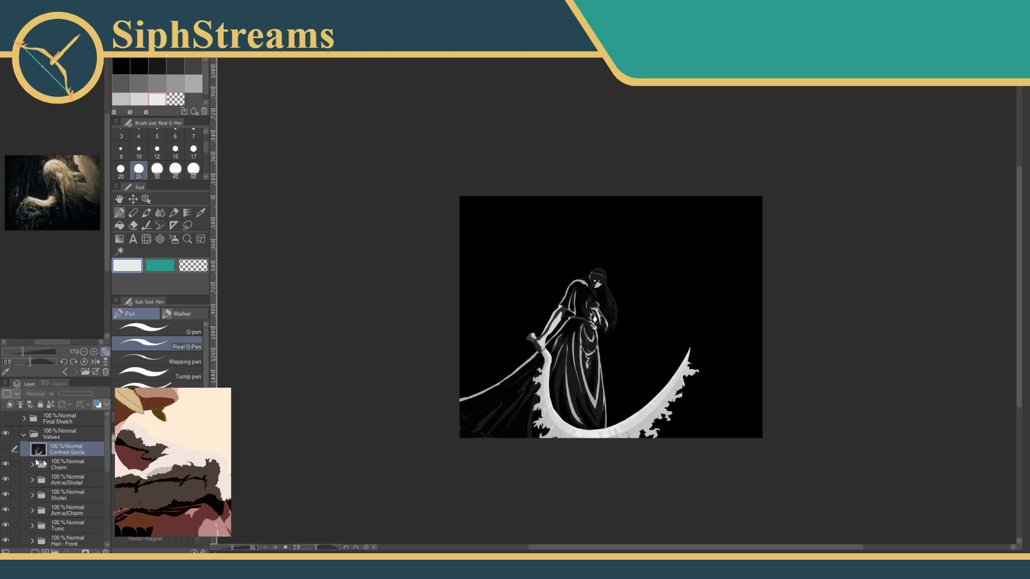
Examine the upper figure's light and dark hair shapes with the Contrast Guide layer shown, then hide the guide.
drag(232, 548, 239, 547)
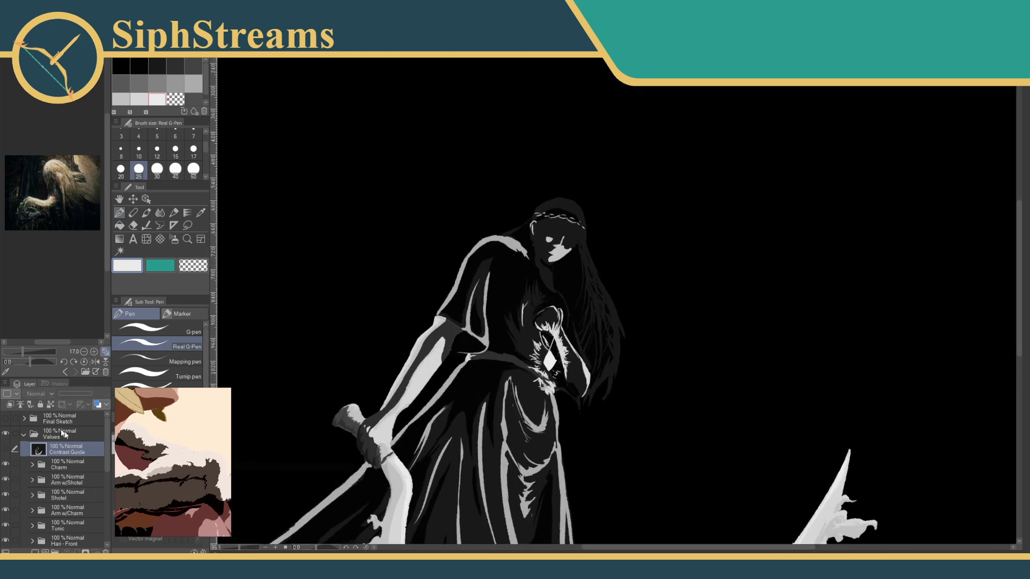
click(5, 450)
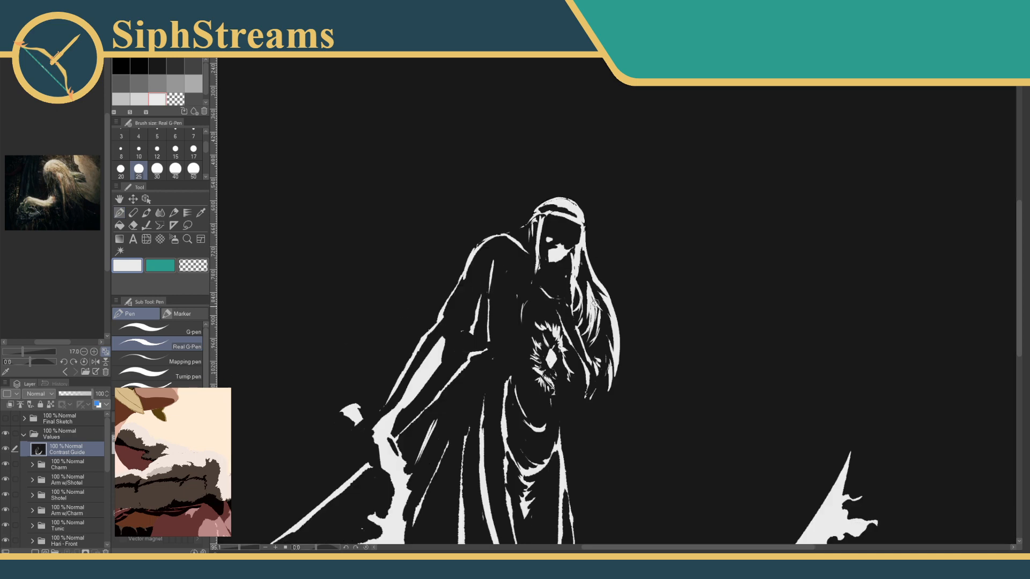
drag(569, 295, 568, 294)
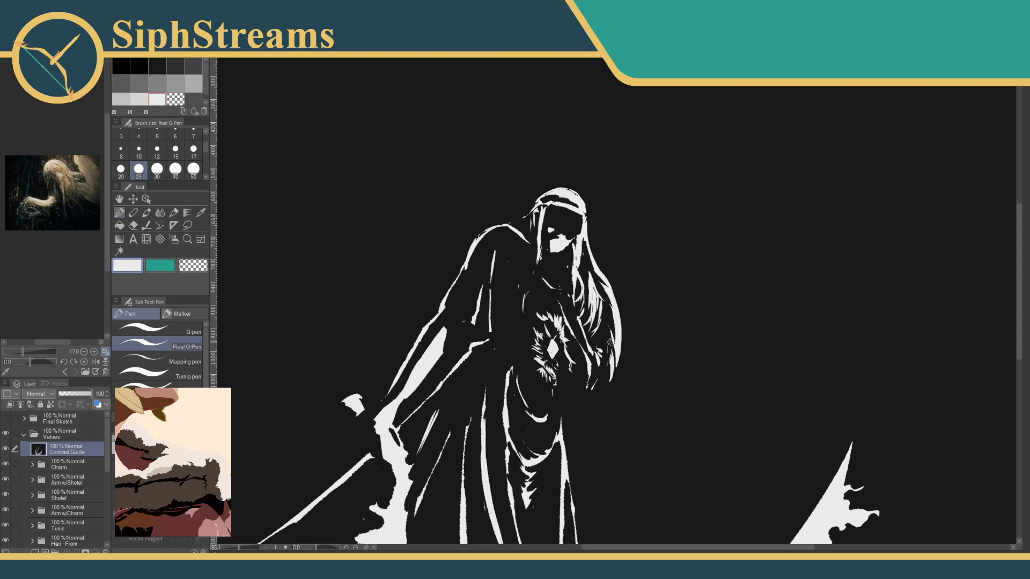
click(7, 450)
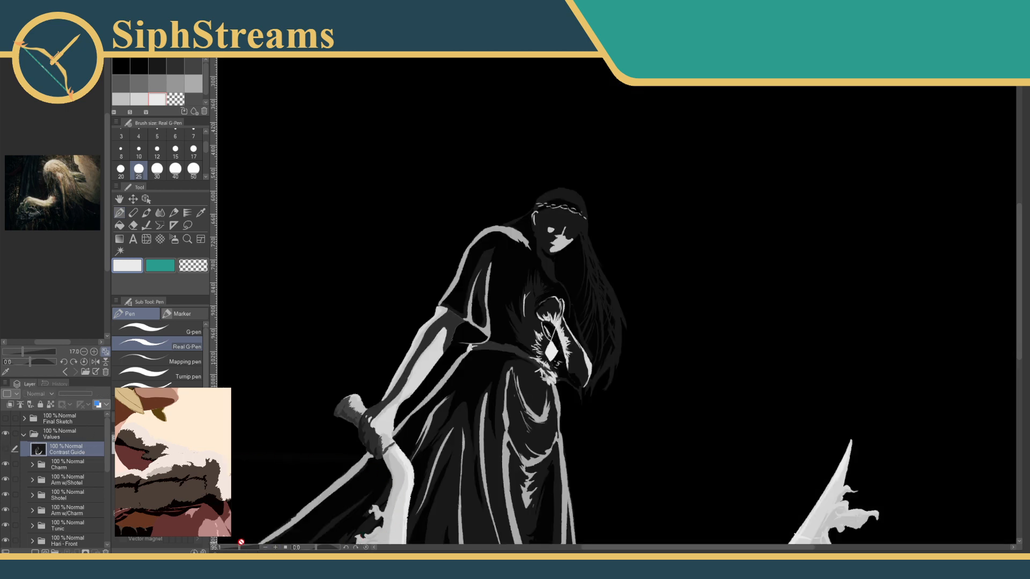
On the HairBackHighlight layer, paint a long near-white highlight along the back hair's outer edge, from the head to the flared outer tip.
drag(240, 548, 246, 548)
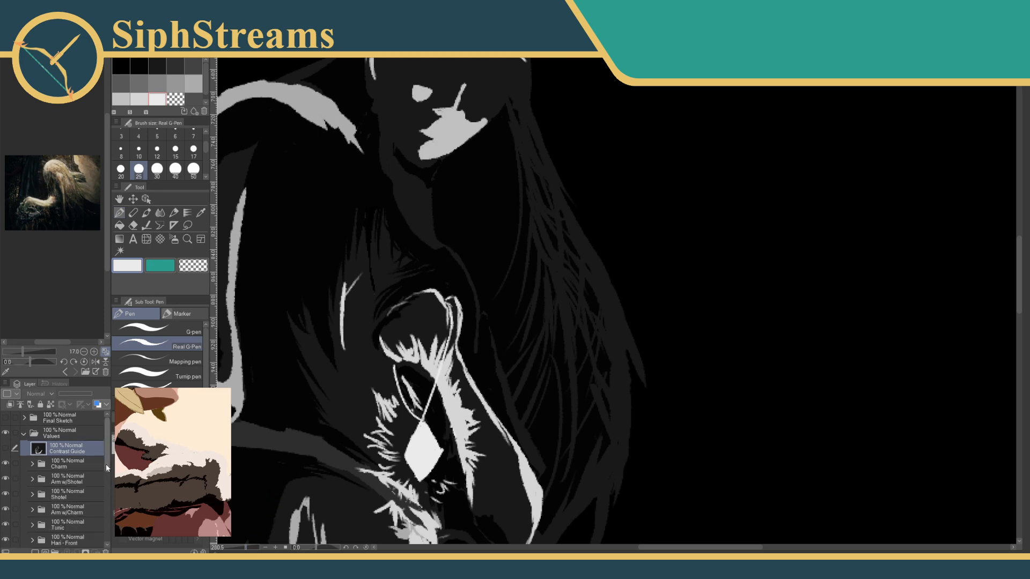
scroll(96, 468, down, 10)
mouse_move(247, 548)
mouse_down()
mouse_move(235, 553)
mouse_move(245, 549)
mouse_up()
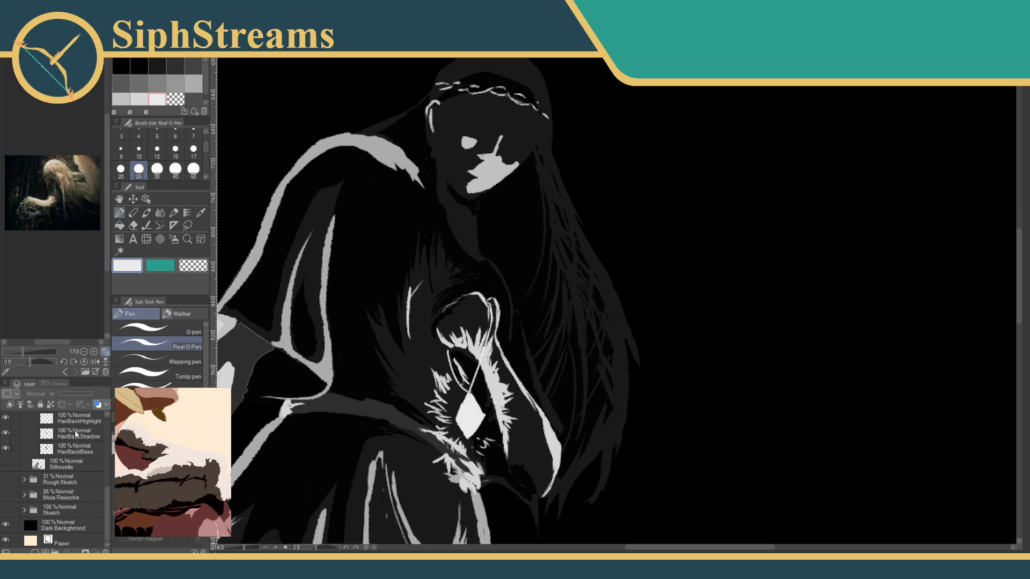
click(84, 418)
mouse_move(470, 394)
mouse_down()
mouse_move(431, 479)
mouse_move(389, 452)
mouse_up()
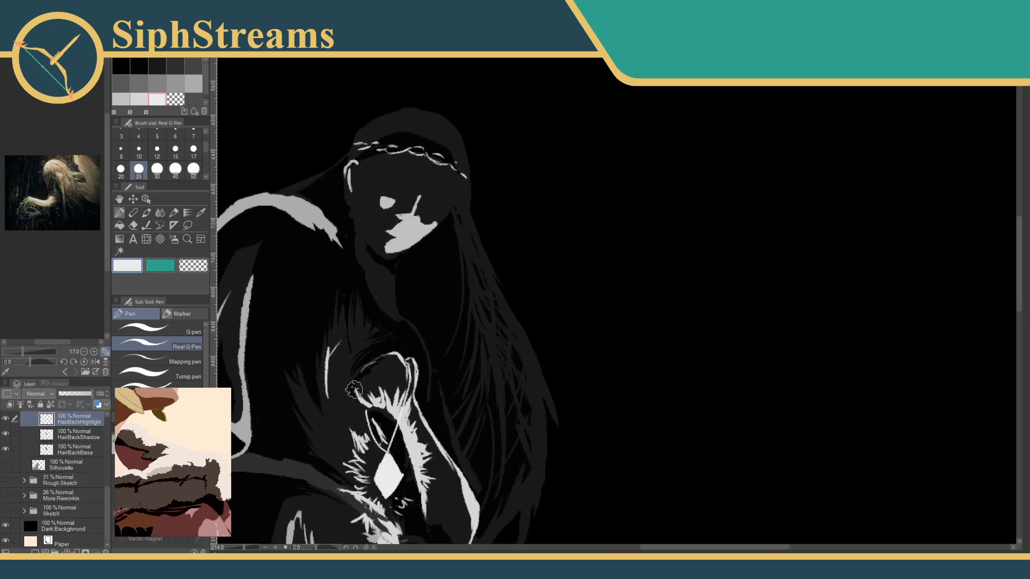
drag(246, 551, 248, 549)
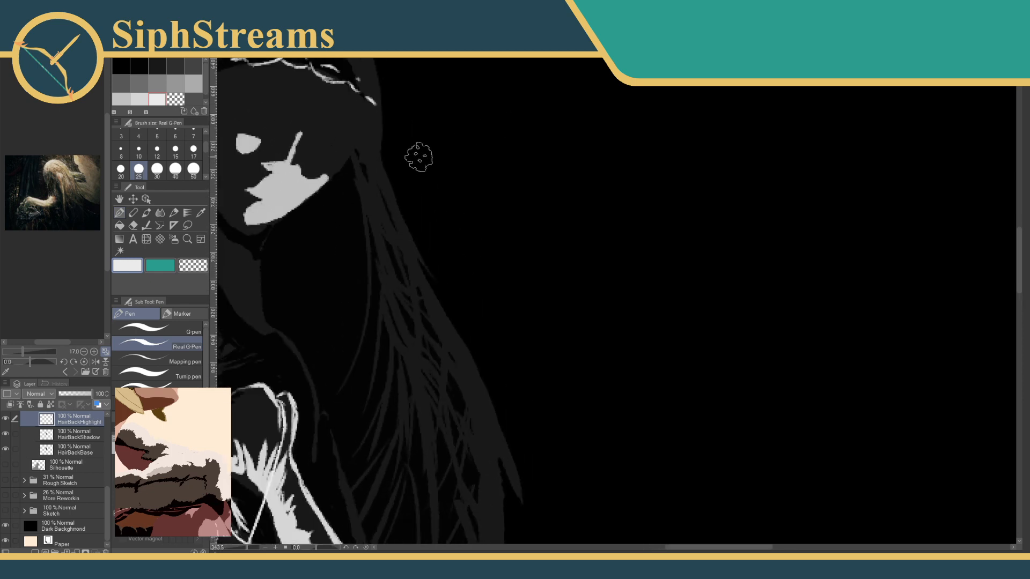
mouse_move(419, 157)
mouse_down()
mouse_move(448, 298)
mouse_move(441, 168)
mouse_move(453, 293)
mouse_move(513, 400)
mouse_up()
mouse_move(463, 319)
mouse_down()
mouse_move(437, 215)
mouse_move(462, 284)
mouse_up()
key(ctrl+z)
drag(420, 207, 509, 400)
drag(480, 345, 437, 237)
drag(430, 202, 508, 372)
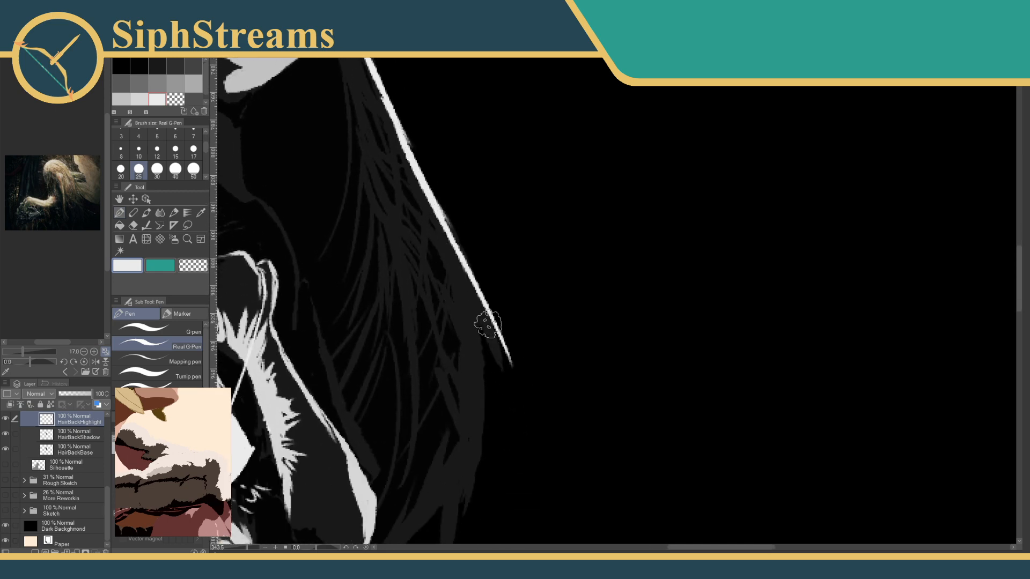
Thicken the upper part of the outer hair highlight and add a short stray strand, redoing the strokes that miss the edge.
drag(449, 236, 495, 393)
key(ctrl+z)
drag(403, 142, 450, 240)
drag(392, 109, 451, 249)
drag(425, 199, 488, 291)
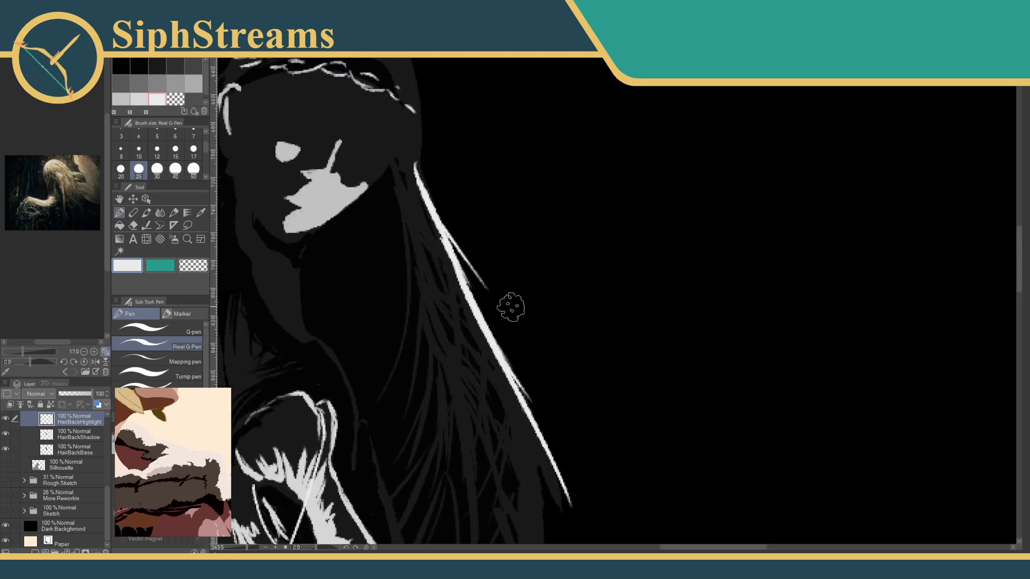
key(ctrl+z)
drag(435, 223, 547, 414)
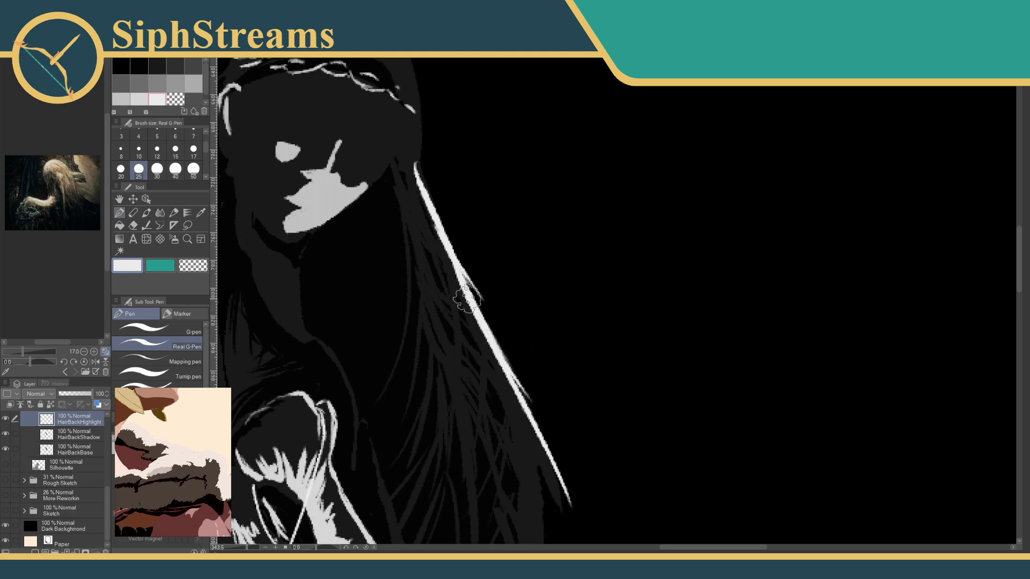
scroll(448, 175, down, 5)
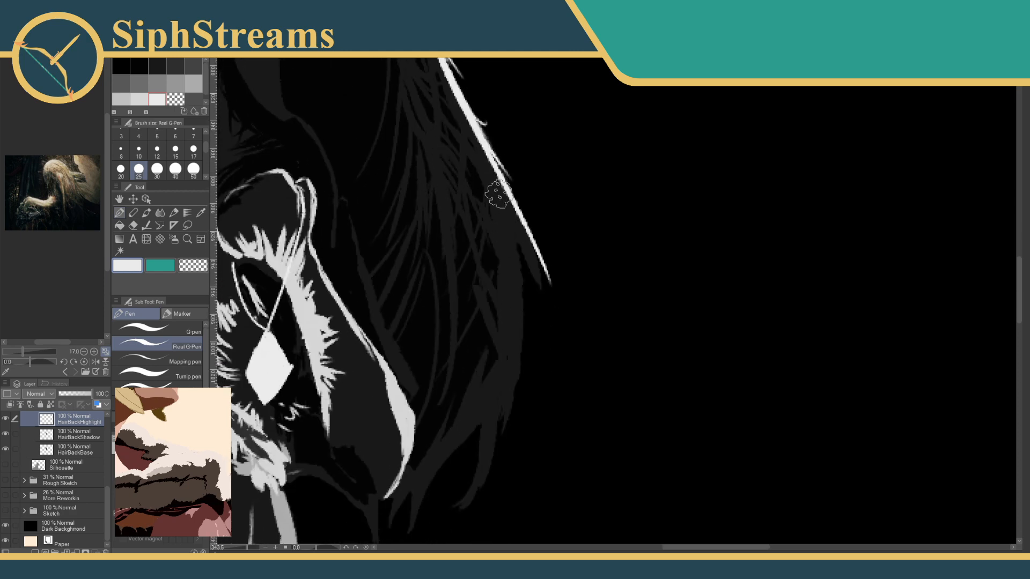
drag(499, 194, 504, 361)
key(ctrl+z)
drag(489, 196, 502, 396)
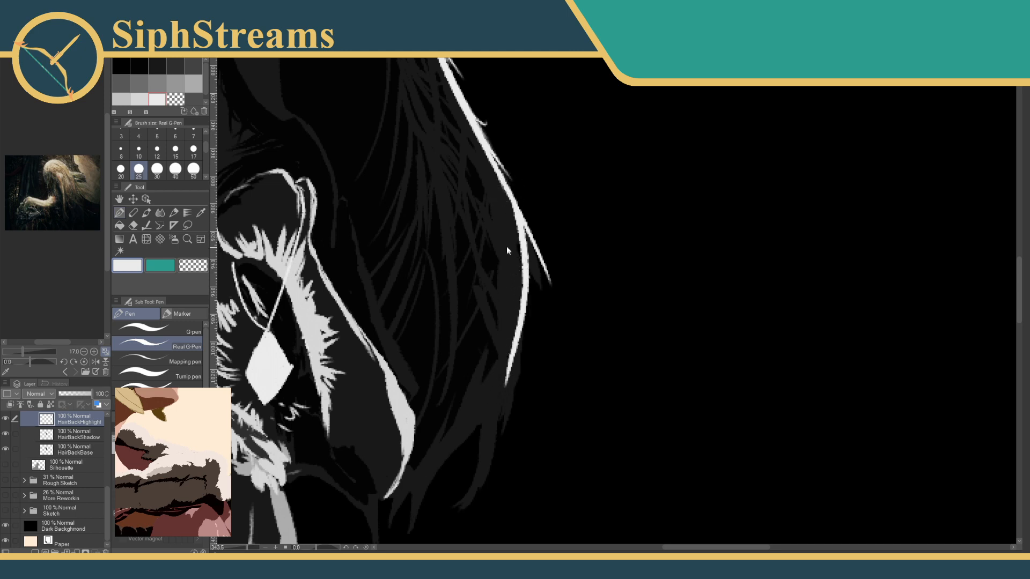
key(ctrl+z)
mouse_move(505, 202)
mouse_down()
mouse_move(519, 241)
mouse_move(509, 397)
mouse_up()
key(ctrl+z)
Paint a thin curved highlight down the lower outer hair edge, thicken the flared tip above it, and add tapered strands below.
drag(515, 203, 512, 382)
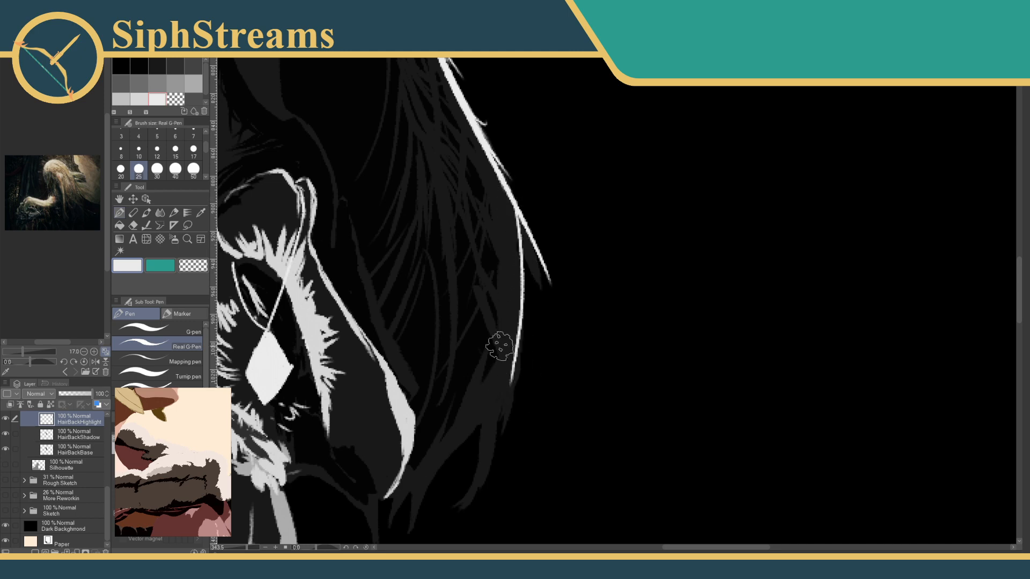
drag(516, 226, 548, 277)
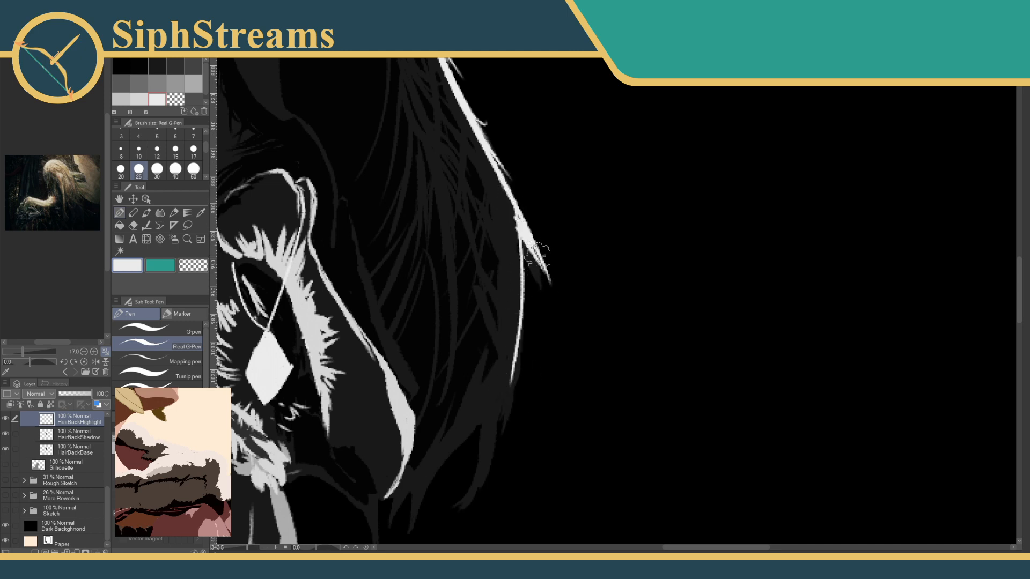
scroll(552, 321, down, 3)
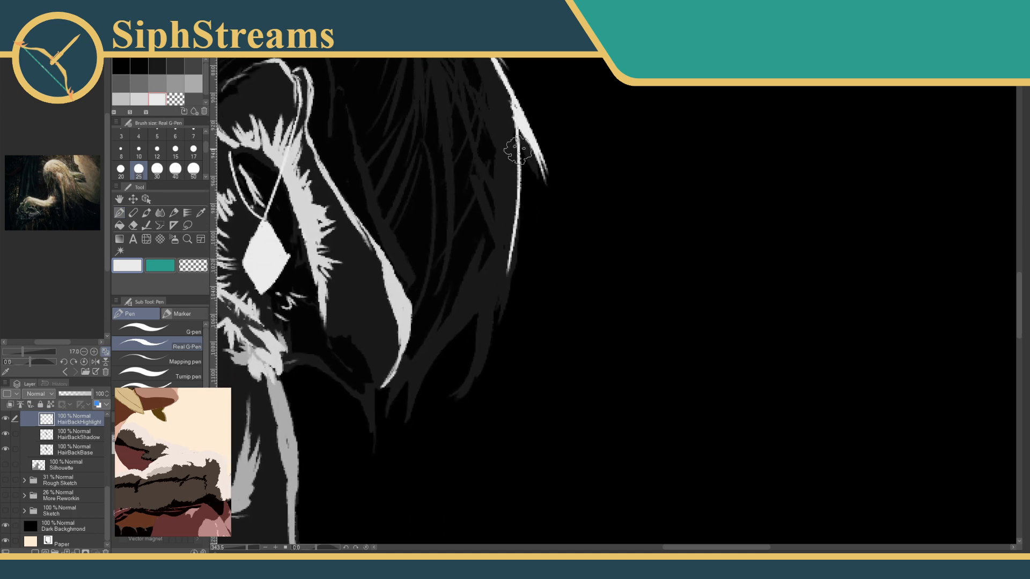
drag(509, 236, 498, 327)
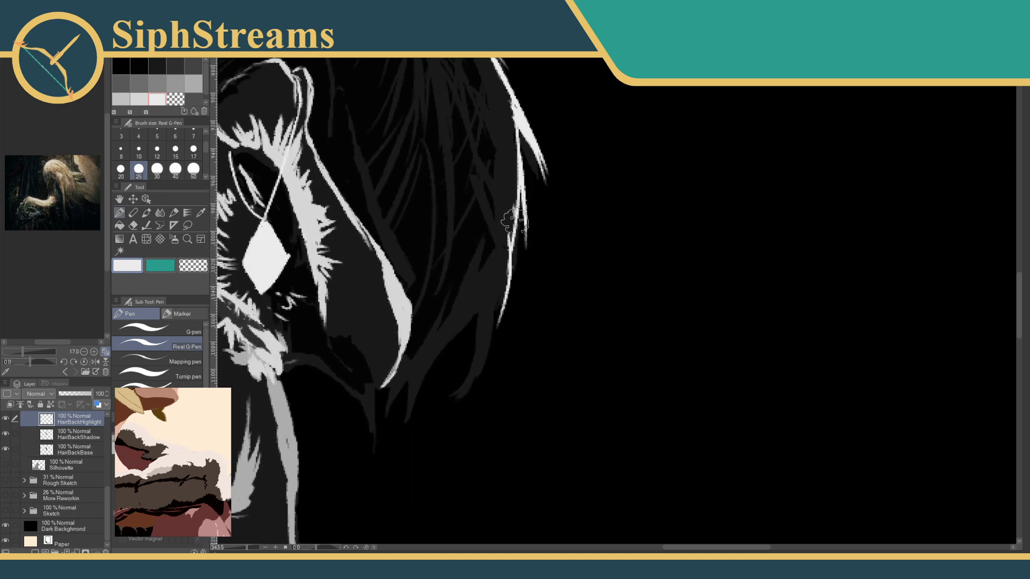
Extend the outer hair highlight inward toward the lower hair tips beside the elbow, replacing the overlong strokes with a shorter tapered strand.
drag(515, 221, 489, 315)
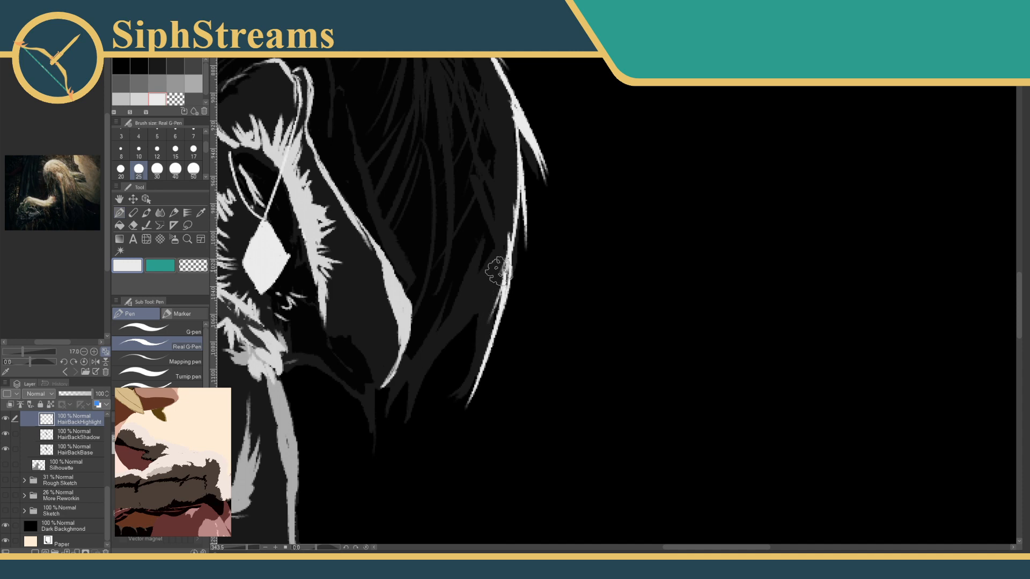
key(ctrl+z)
drag(510, 243, 427, 409)
drag(499, 282, 456, 409)
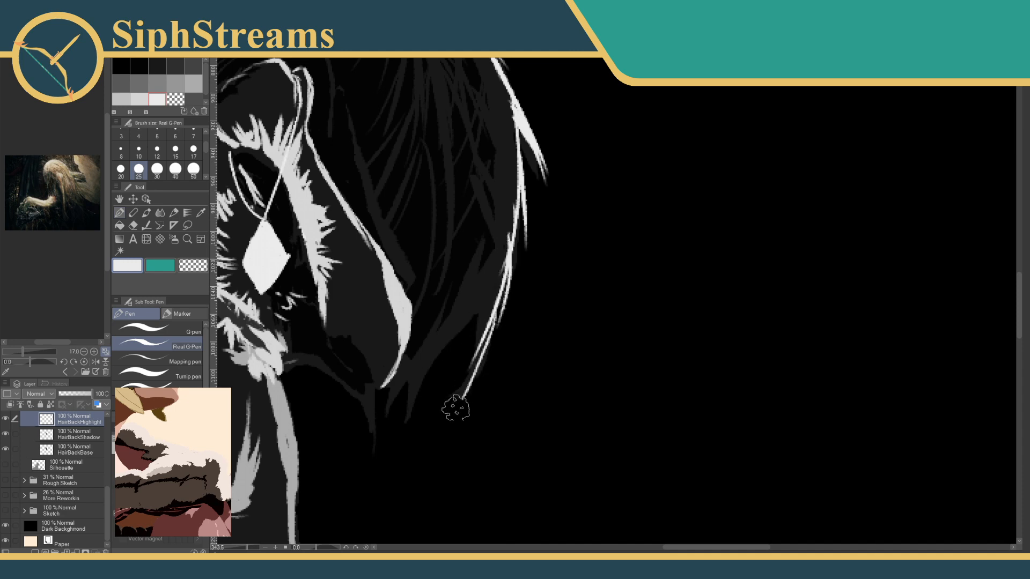
key(ctrl+z)
mouse_move(499, 280)
mouse_down()
mouse_move(494, 307)
mouse_move(440, 371)
mouse_up()
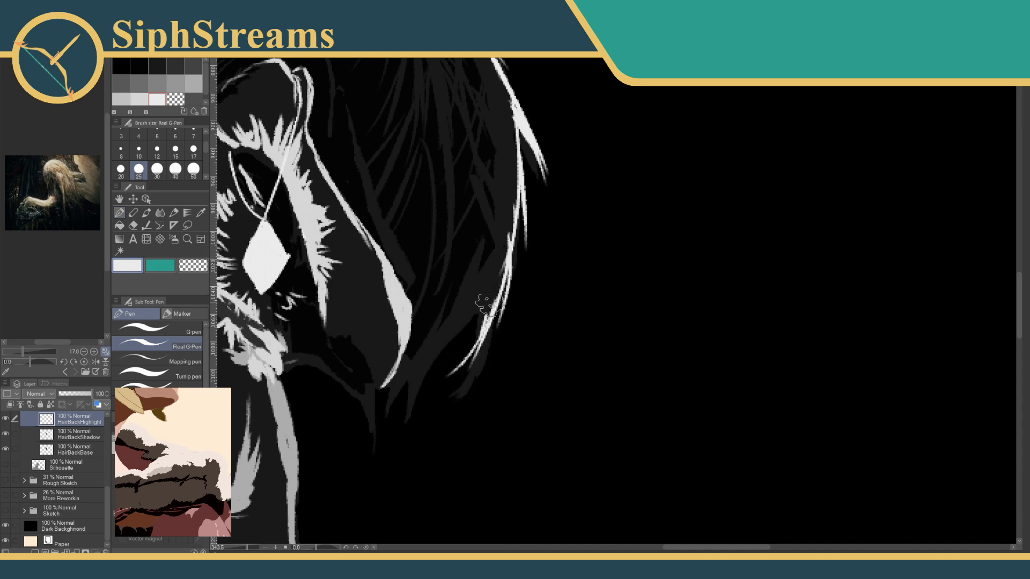
Paint a near-white strand curving inward from the lower outer hair edge to the tips beside the elbow, finishing with short tapered ends.
drag(501, 271, 429, 354)
drag(466, 300, 419, 424)
key(ctrl+z)
key(ctrl+z)
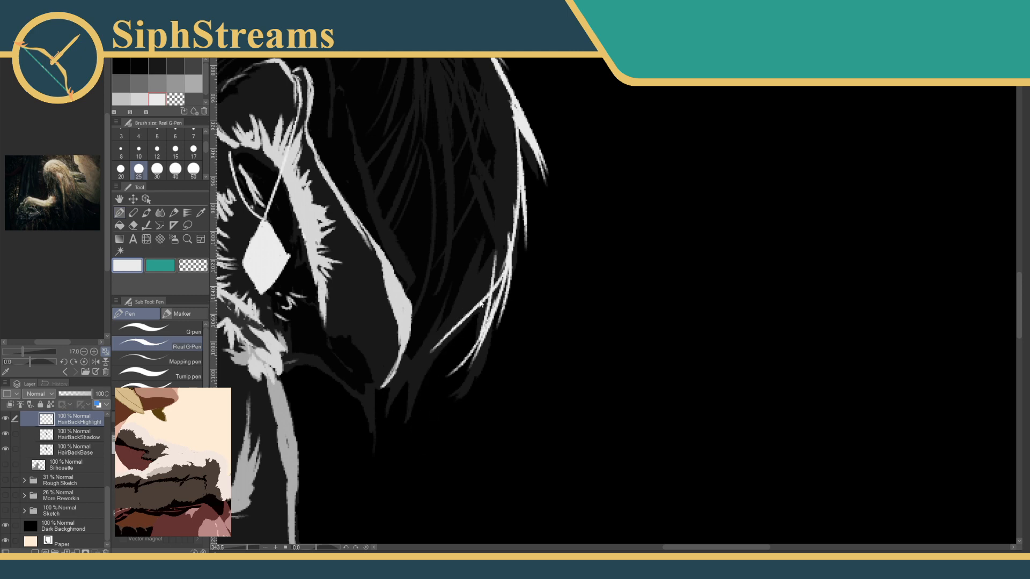
mouse_move(502, 276)
mouse_down()
mouse_move(478, 298)
mouse_move(418, 427)
mouse_up()
mouse_move(430, 350)
mouse_down()
mouse_move(422, 381)
mouse_move(391, 376)
mouse_move(404, 374)
mouse_move(391, 394)
mouse_move(394, 361)
mouse_move(394, 378)
mouse_move(407, 377)
mouse_move(410, 414)
mouse_up()
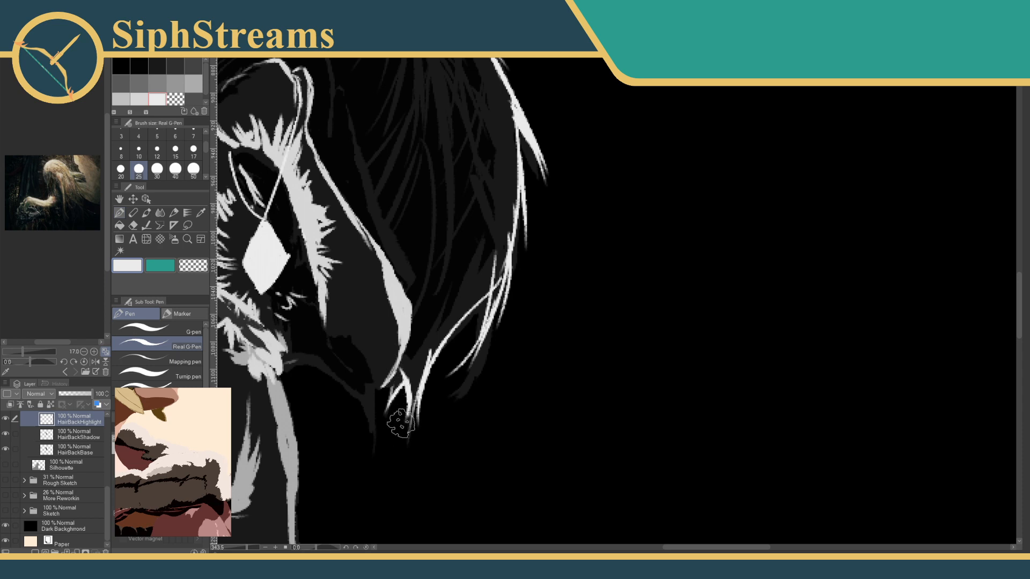
Paint a narrow tapered near-white highlight on the pointed lock hanging just below the elbow.
mouse_move(425, 359)
mouse_down()
mouse_move(455, 294)
mouse_move(413, 287)
mouse_move(386, 317)
mouse_up()
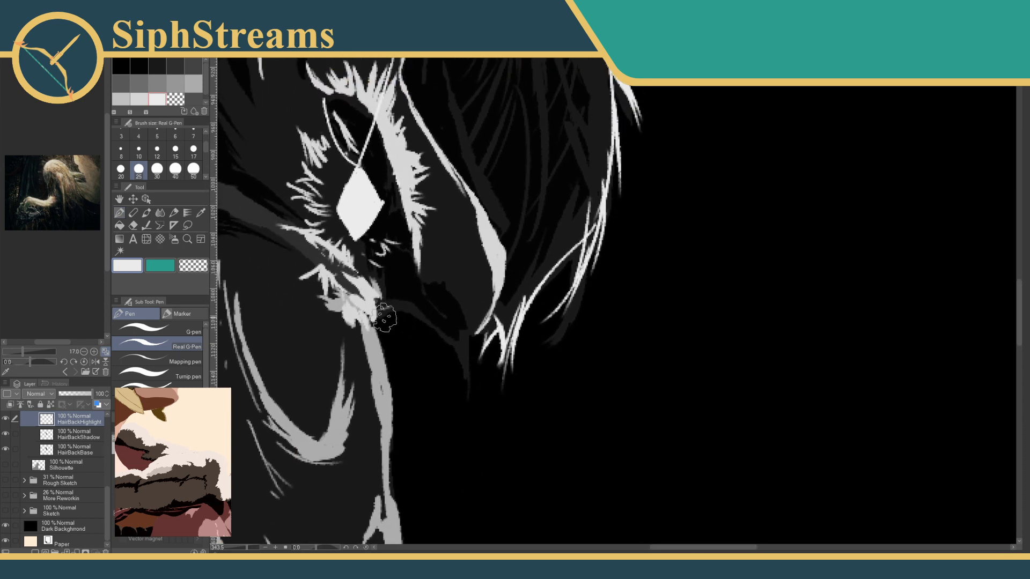
drag(441, 372, 483, 437)
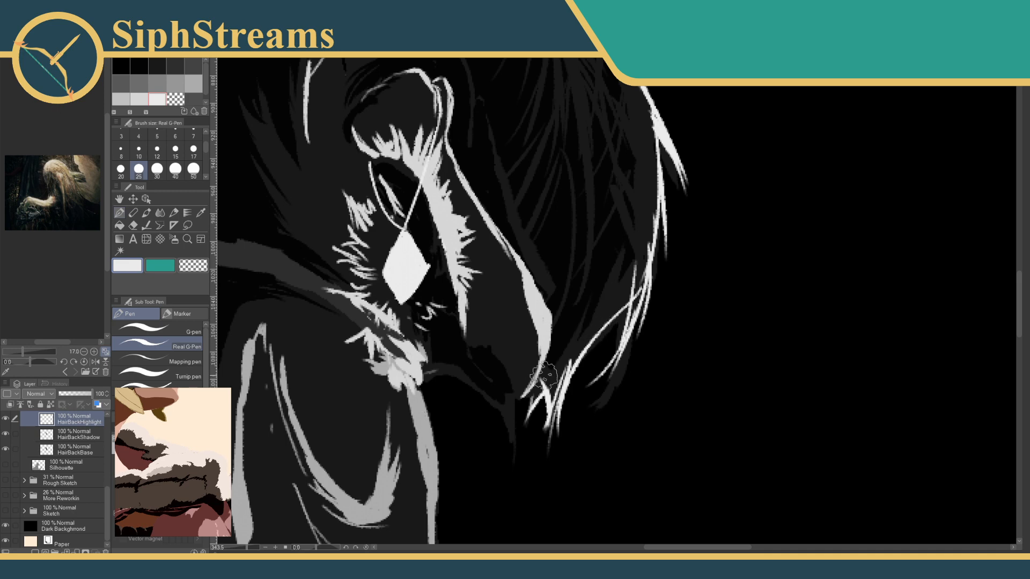
drag(510, 398, 536, 485)
drag(505, 403, 516, 456)
drag(516, 458, 496, 492)
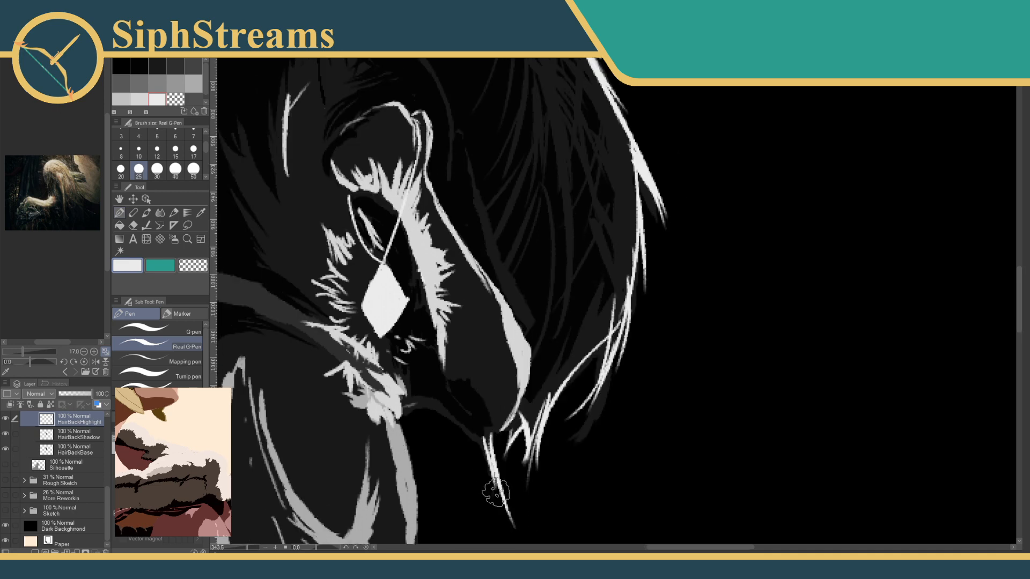
Paint a thin curved highlight along the hair's lower edge from the waist fur to the pointed lock, redoing the unsatisfactory strokes.
mouse_move(504, 439)
mouse_down()
mouse_move(534, 369)
mouse_move(457, 339)
mouse_move(433, 357)
mouse_up()
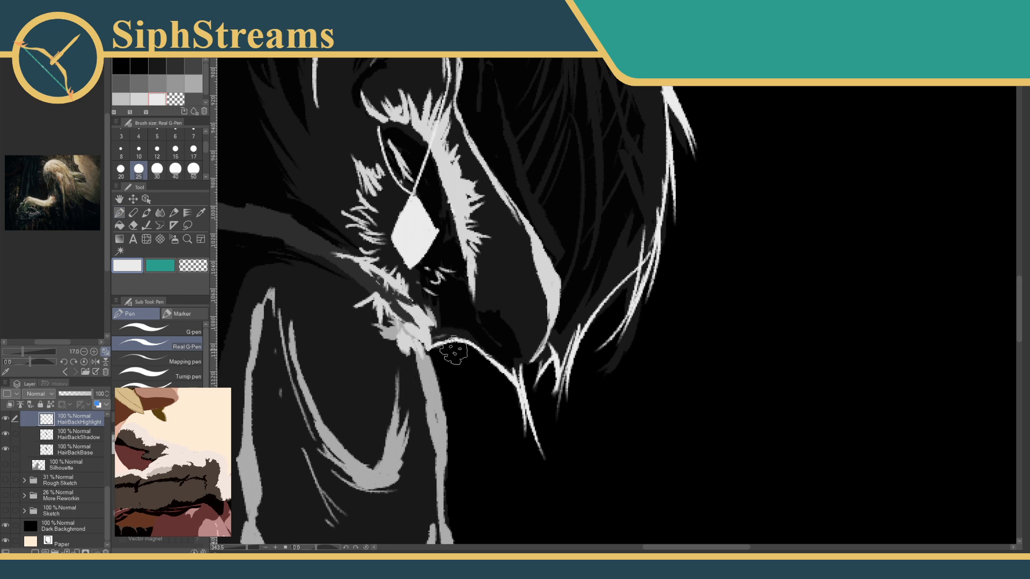
mouse_move(462, 345)
mouse_down()
mouse_move(495, 407)
mouse_move(489, 378)
mouse_up()
key(ctrl+z)
key(ctrl+z)
mouse_move(467, 342)
mouse_down()
mouse_move(495, 380)
mouse_move(494, 480)
mouse_up()
Toggle the Contrast Guide layer on and off to compare its hair lighting with the painted back hair highlights.
mouse_move(247, 548)
mouse_down()
mouse_move(230, 550)
mouse_move(244, 553)
mouse_up()
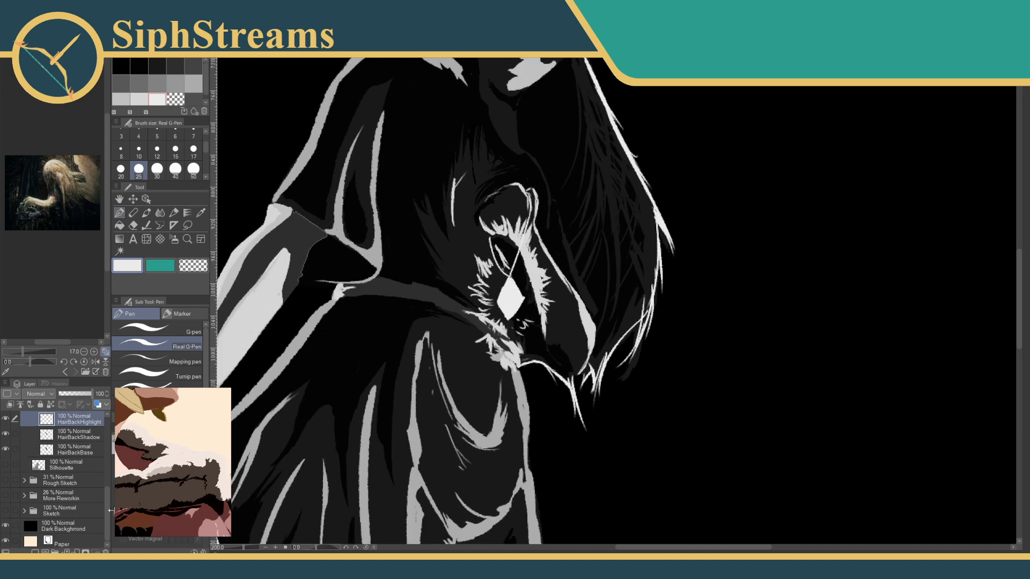
drag(108, 511, 109, 440)
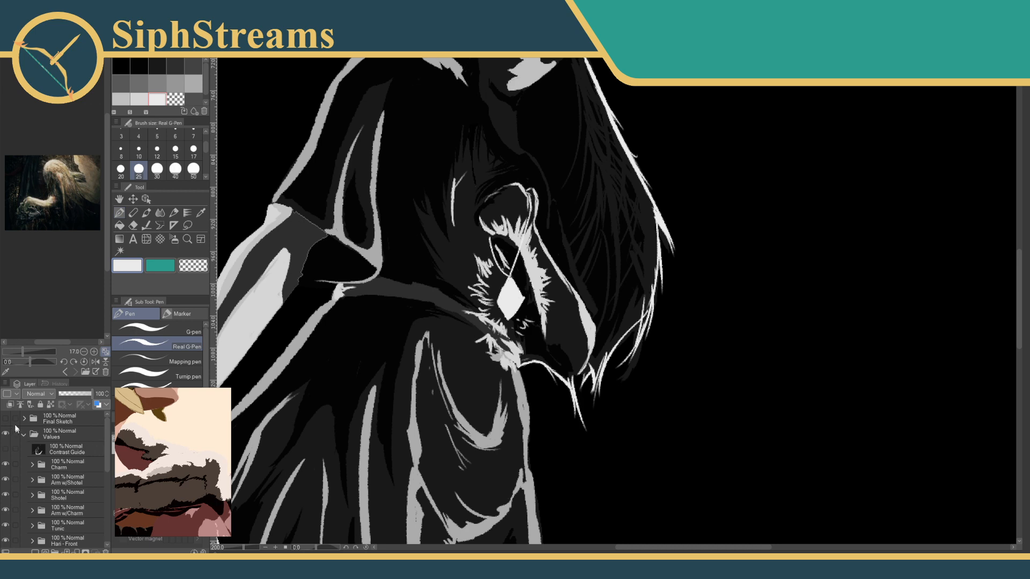
click(5, 449)
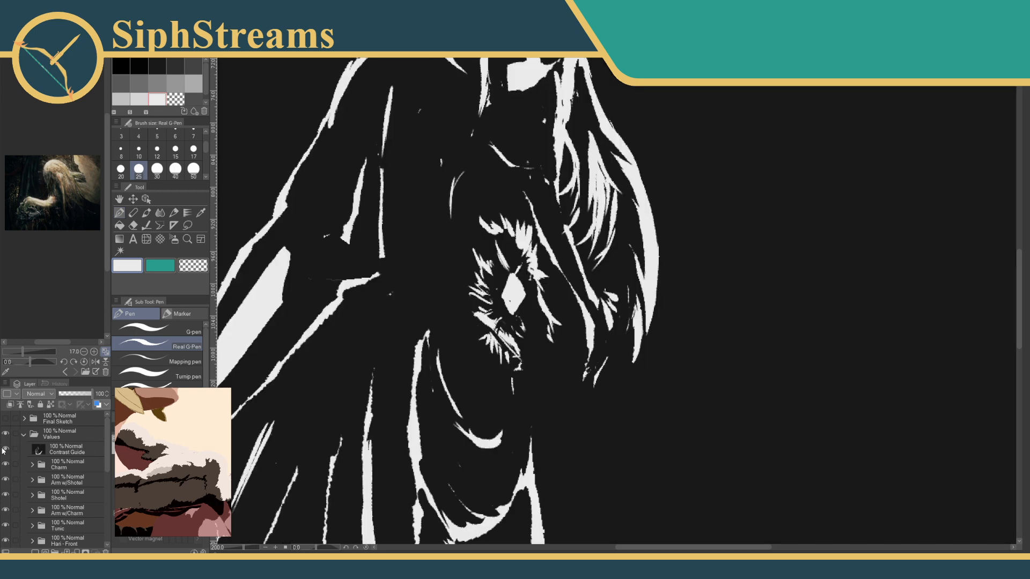
drag(536, 335, 484, 410)
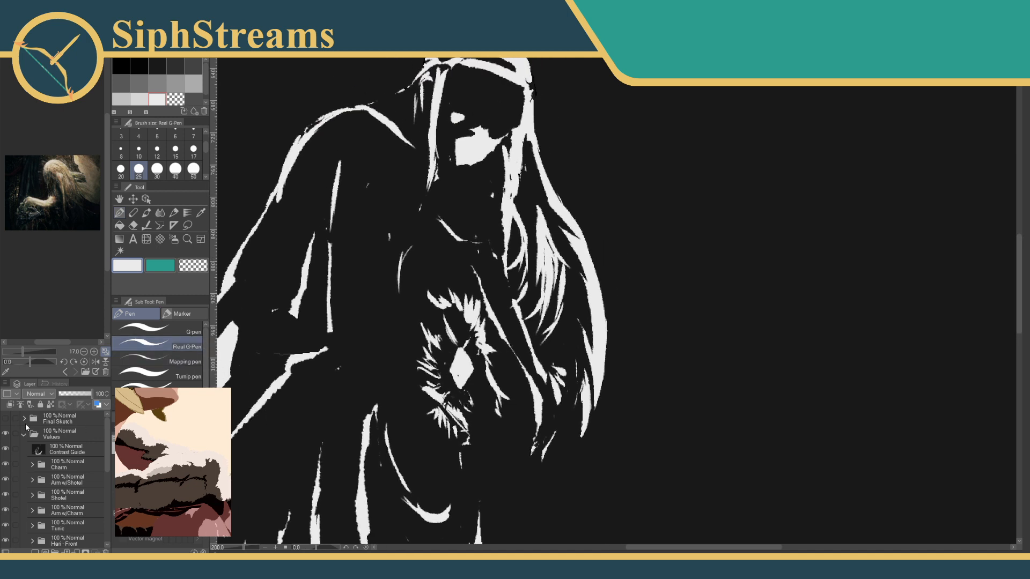
click(6, 419)
click(6, 419)
click(6, 449)
click(7, 450)
click(7, 450)
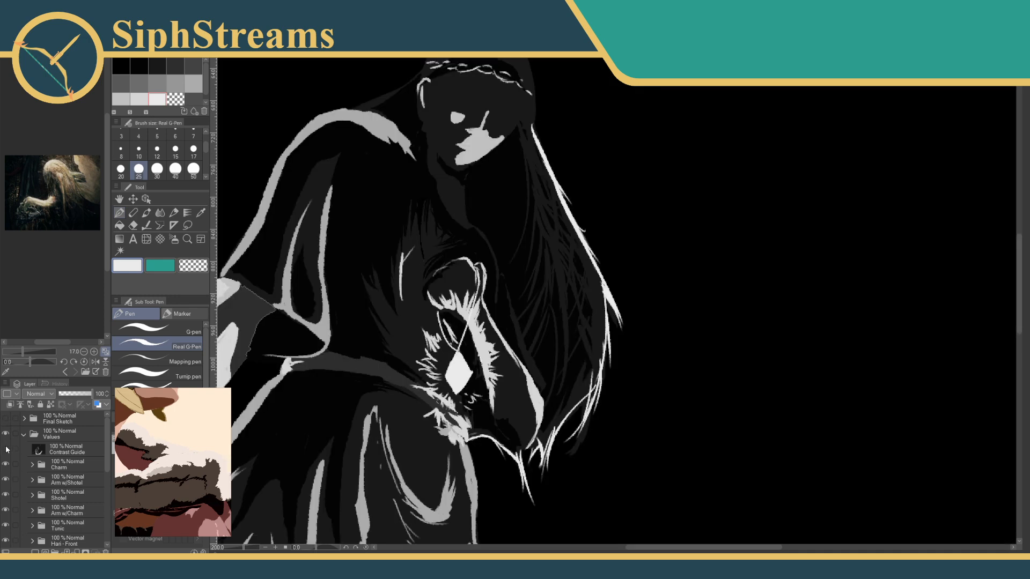
click(7, 450)
click(8, 450)
drag(444, 282, 495, 305)
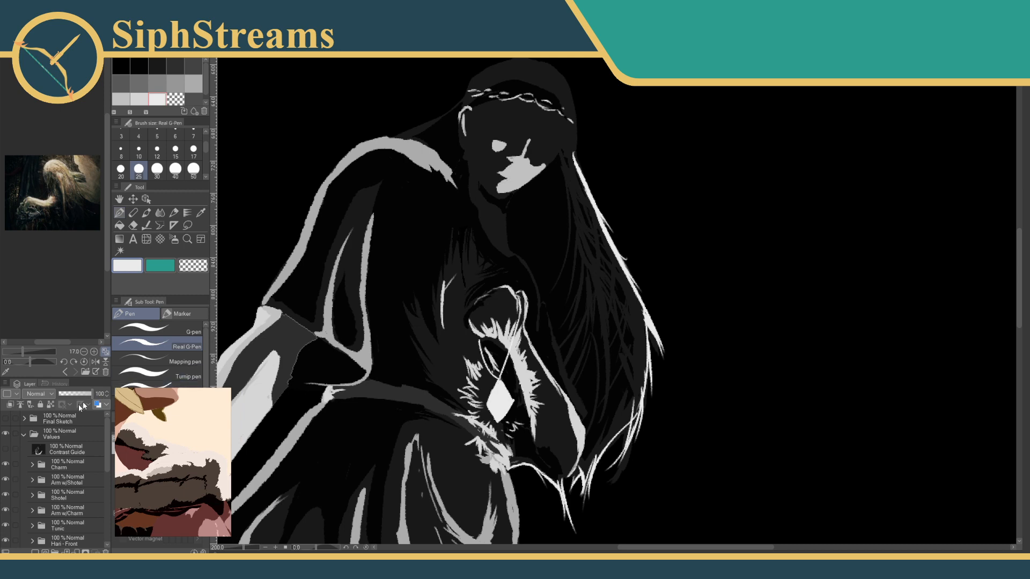
Examine the whole figure with the Contrast Guide shown, then hide the guide and review the full values composition.
click(7, 449)
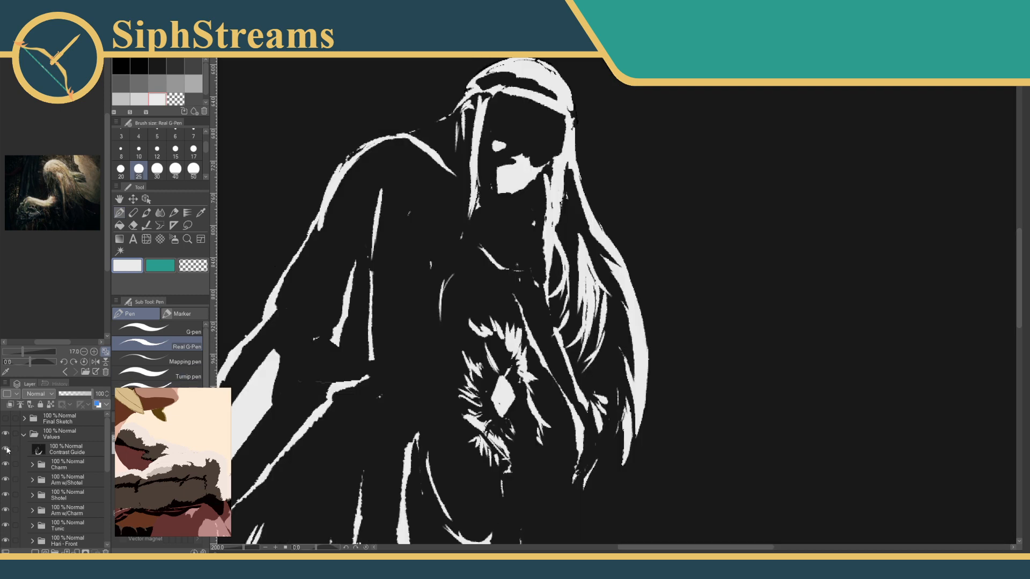
drag(357, 212, 465, 205)
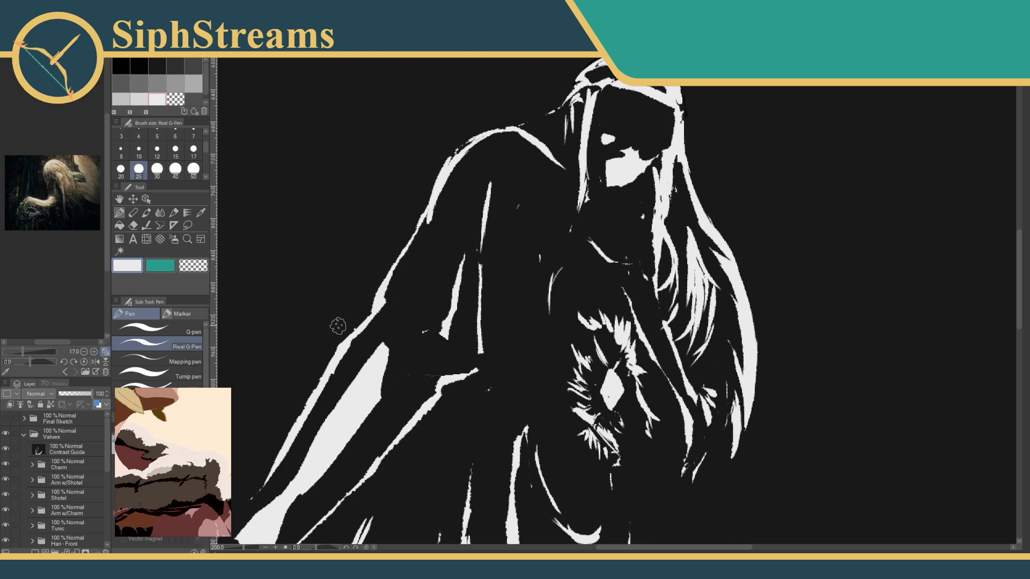
drag(338, 325, 223, 353)
drag(241, 547, 249, 547)
drag(303, 494, 309, 339)
drag(250, 547, 231, 547)
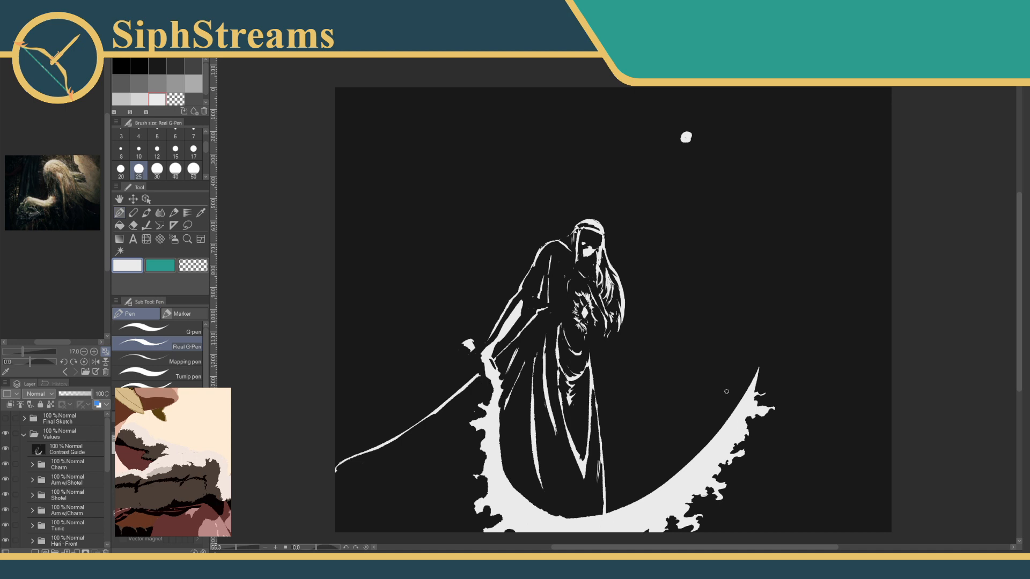
click(8, 450)
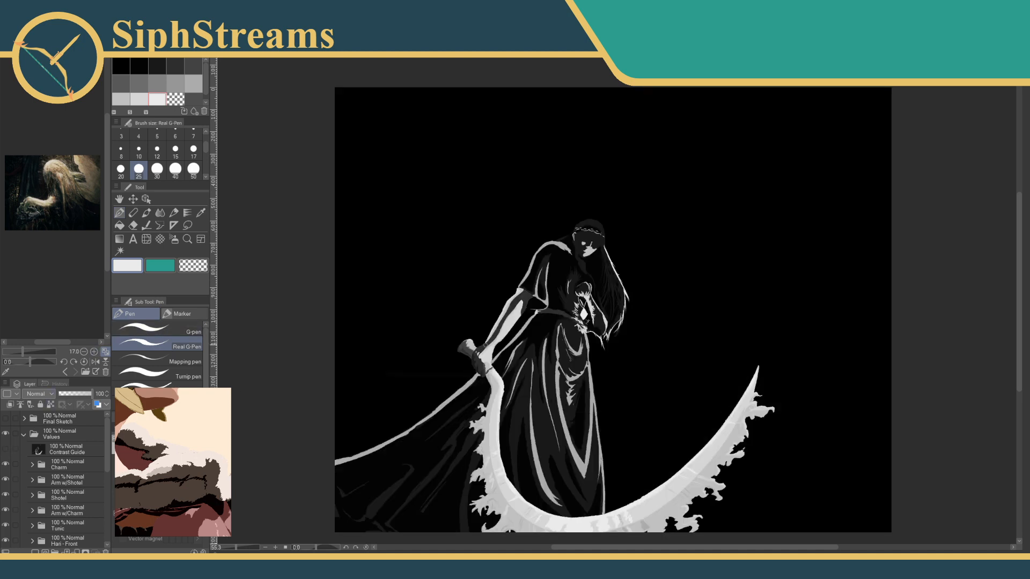
drag(486, 346, 573, 377)
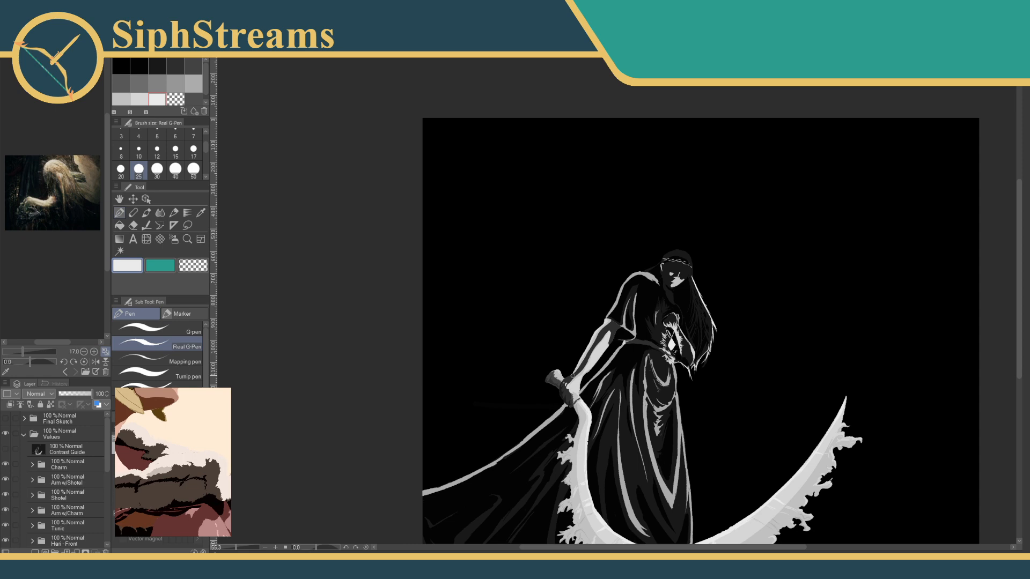
drag(560, 475, 477, 420)
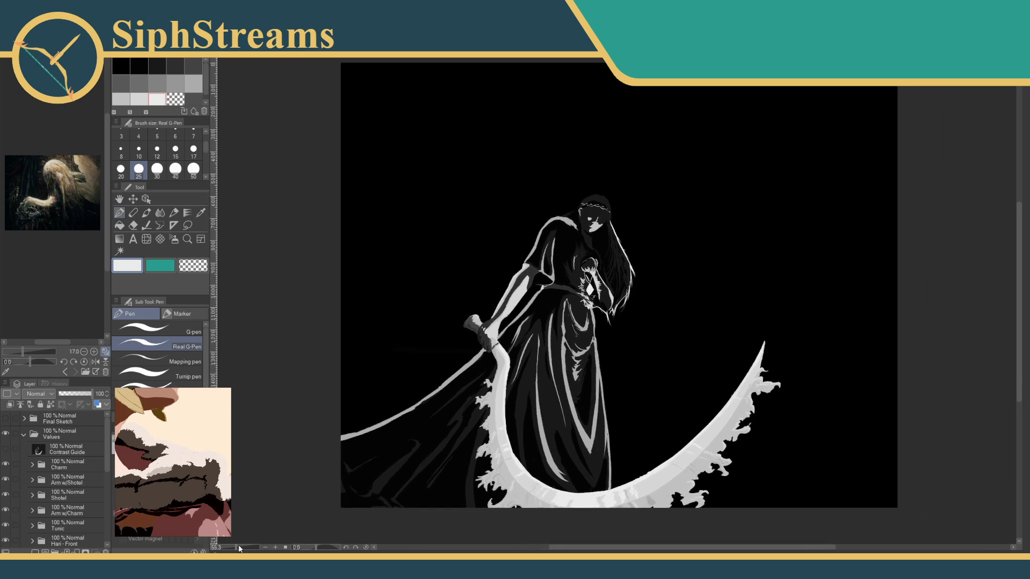
Check the head against the Contrast Guide and paint a near-white highlight down the head's outer side into the long hair highlight.
drag(239, 548, 246, 548)
drag(472, 372, 409, 497)
drag(472, 352, 415, 422)
drag(415, 272, 373, 351)
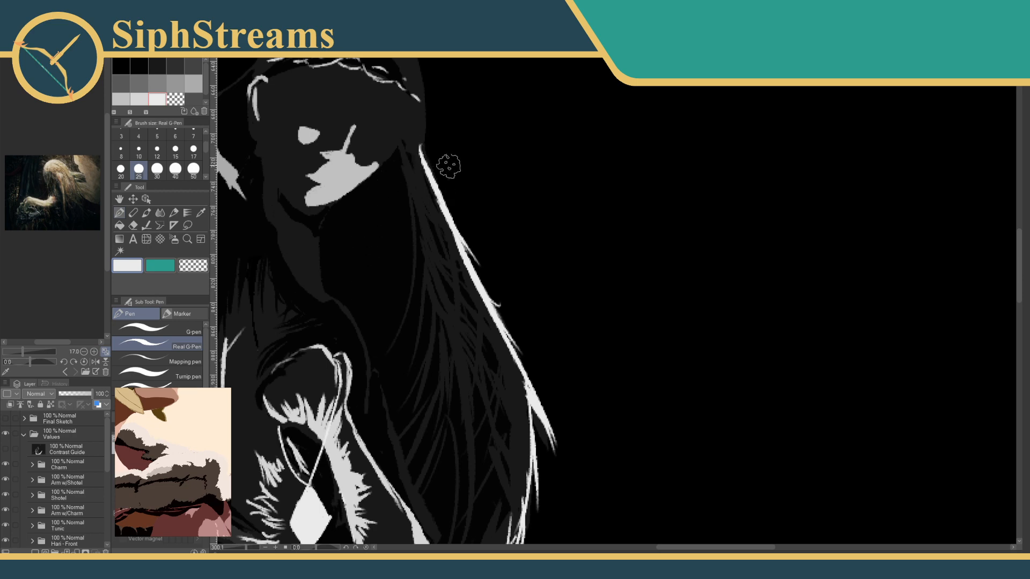
scroll(448, 167, down, 3)
scroll(263, 361, up, 3)
click(5, 450)
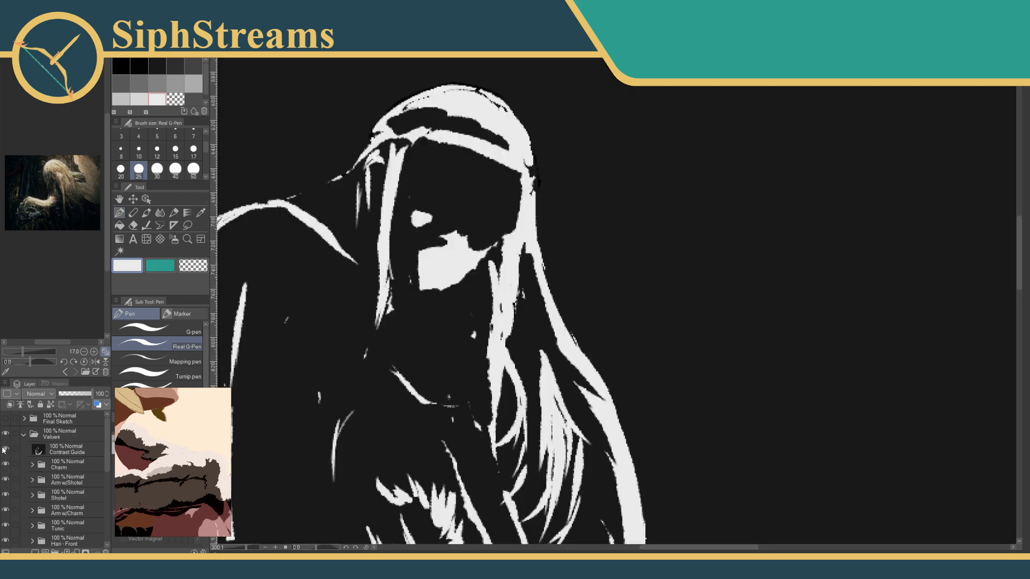
click(5, 449)
drag(515, 115, 536, 235)
drag(522, 121, 529, 240)
drag(529, 184, 528, 237)
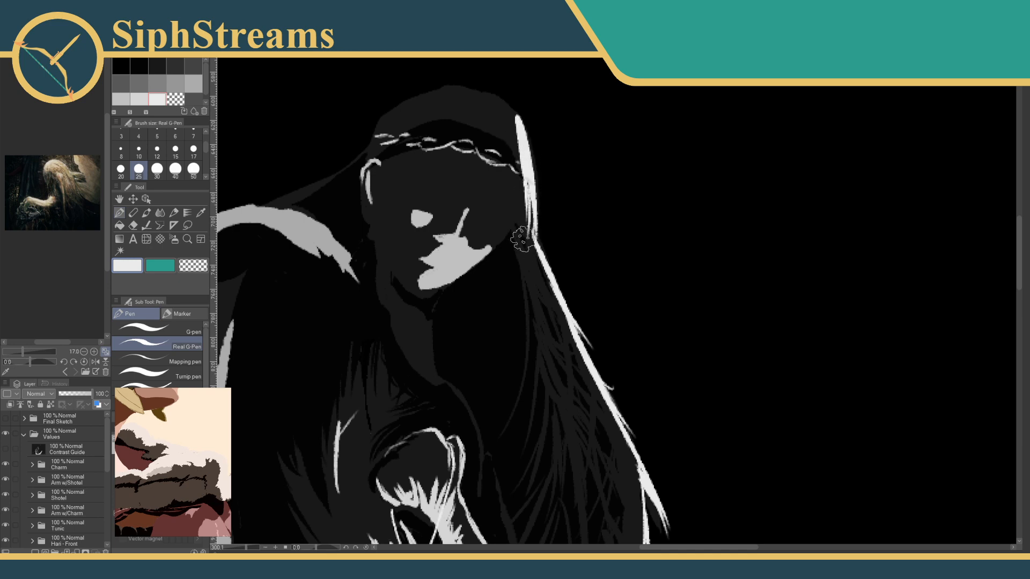
Paint a thin near-white highlight over the crown of the head, redoing the top stroke and joining it to the side highlight.
drag(510, 175, 550, 238)
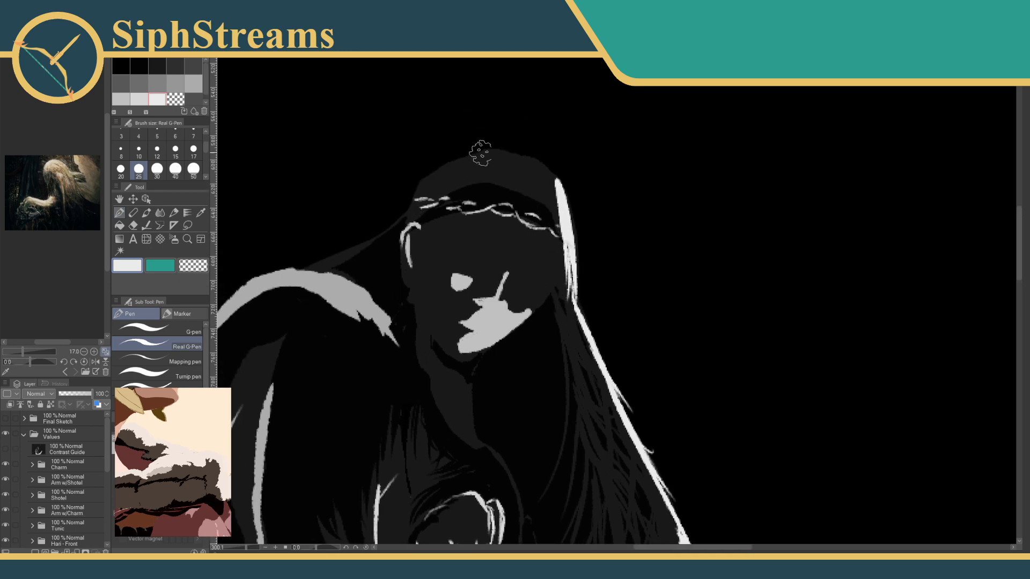
mouse_move(508, 152)
mouse_down()
mouse_move(548, 188)
mouse_move(550, 173)
mouse_move(562, 203)
mouse_move(446, 160)
mouse_up()
mouse_move(501, 141)
mouse_down()
mouse_move(446, 177)
mouse_move(518, 150)
mouse_move(470, 154)
mouse_move(425, 178)
mouse_up()
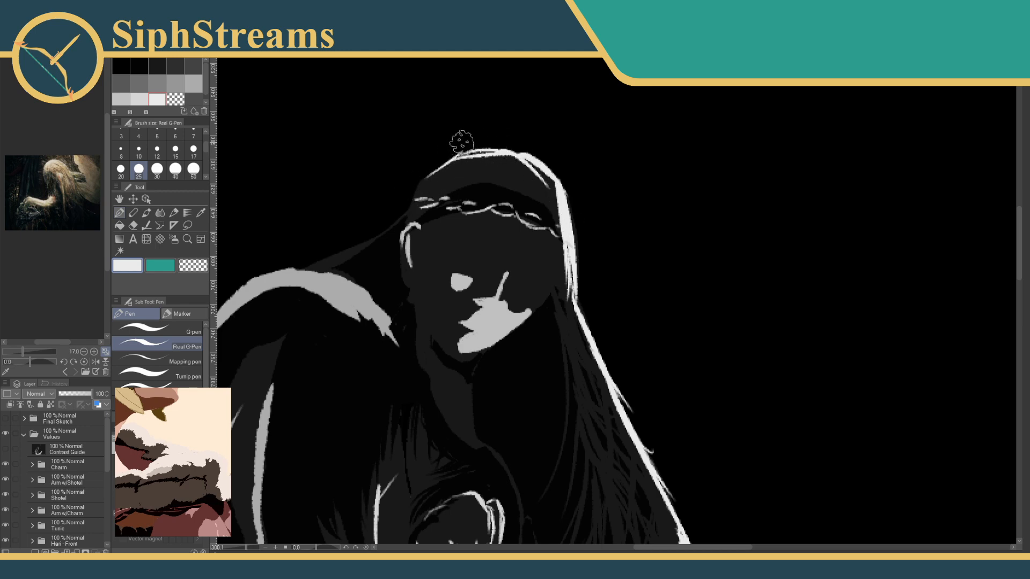
key(ctrl+z)
mouse_move(475, 152)
mouse_down()
mouse_move(424, 177)
mouse_move(471, 155)
mouse_move(548, 180)
mouse_move(558, 194)
mouse_up()
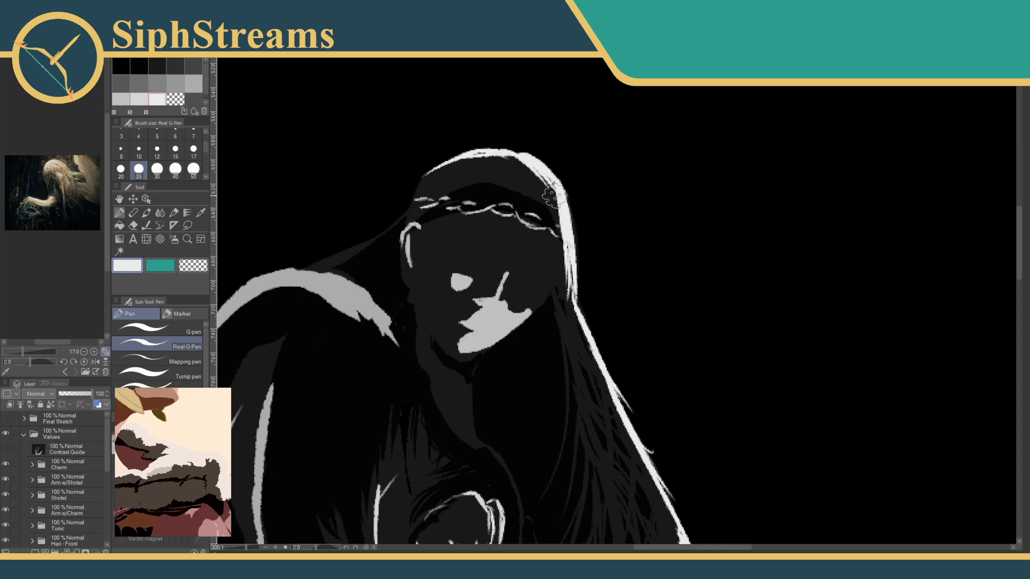
Thicken the outer hair highlight with overlapping strokes from beside the face down toward the flared tip.
mouse_move(555, 195)
mouse_down()
mouse_move(561, 233)
mouse_move(551, 252)
mouse_move(501, 194)
mouse_up()
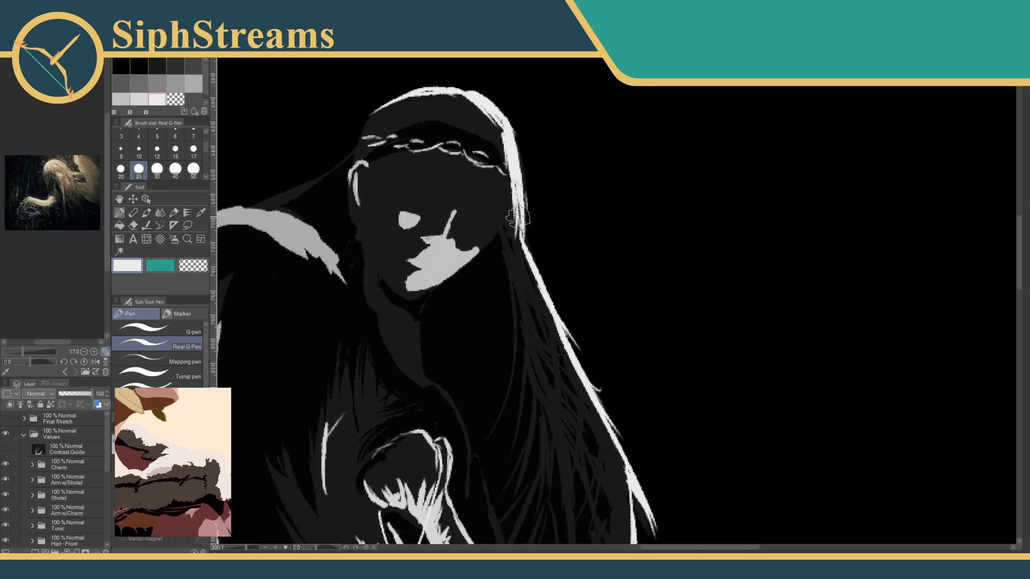
mouse_move(523, 231)
mouse_down()
mouse_move(528, 206)
mouse_move(508, 149)
mouse_move(523, 225)
mouse_move(542, 251)
mouse_up()
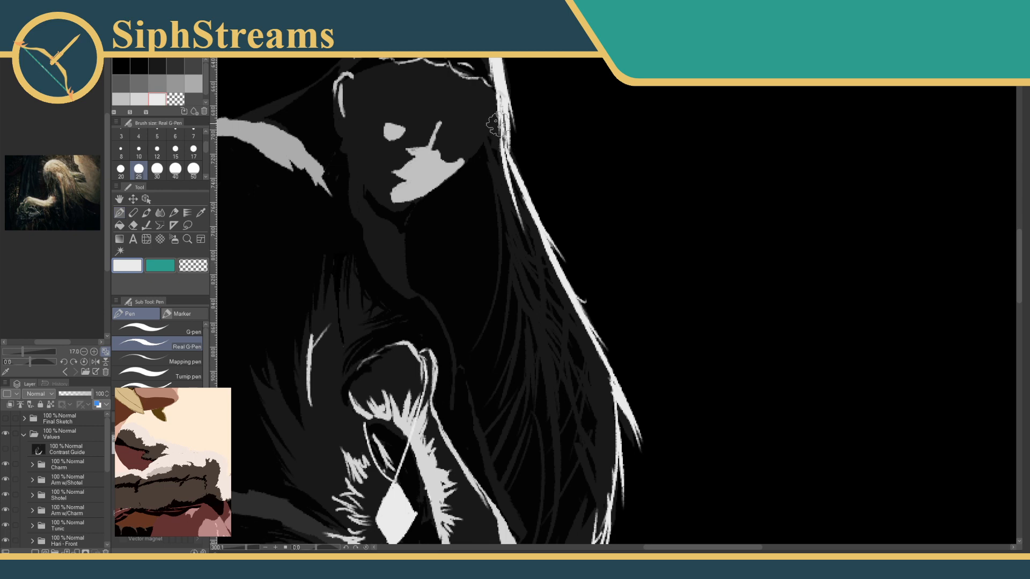
mouse_move(503, 109)
mouse_down()
mouse_move(503, 173)
mouse_move(500, 131)
mouse_move(545, 261)
mouse_move(516, 194)
mouse_move(525, 232)
mouse_move(573, 302)
mouse_up()
drag(520, 192, 581, 320)
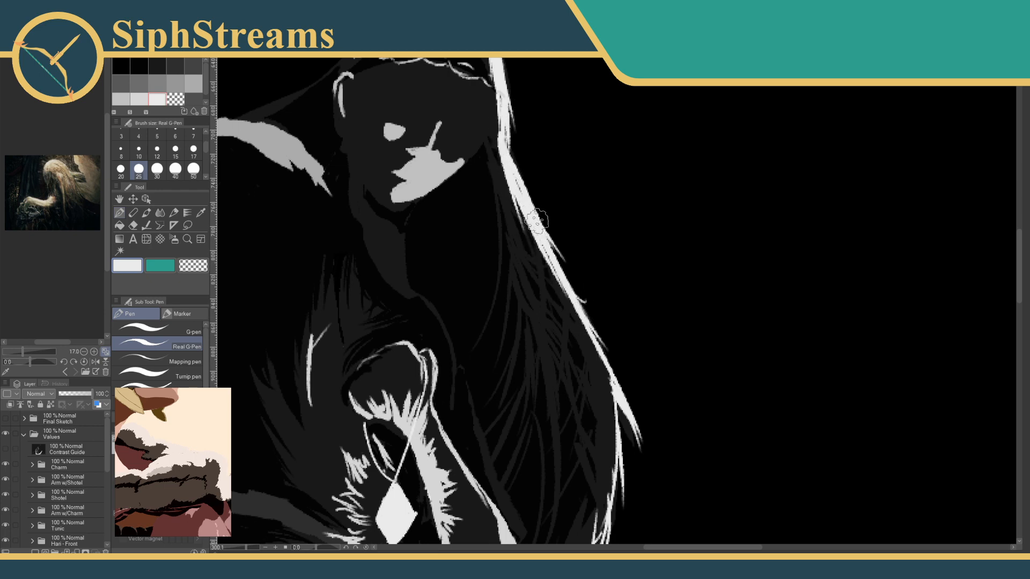
drag(536, 221, 588, 340)
drag(552, 272, 613, 382)
scroll(585, 257, down, 2)
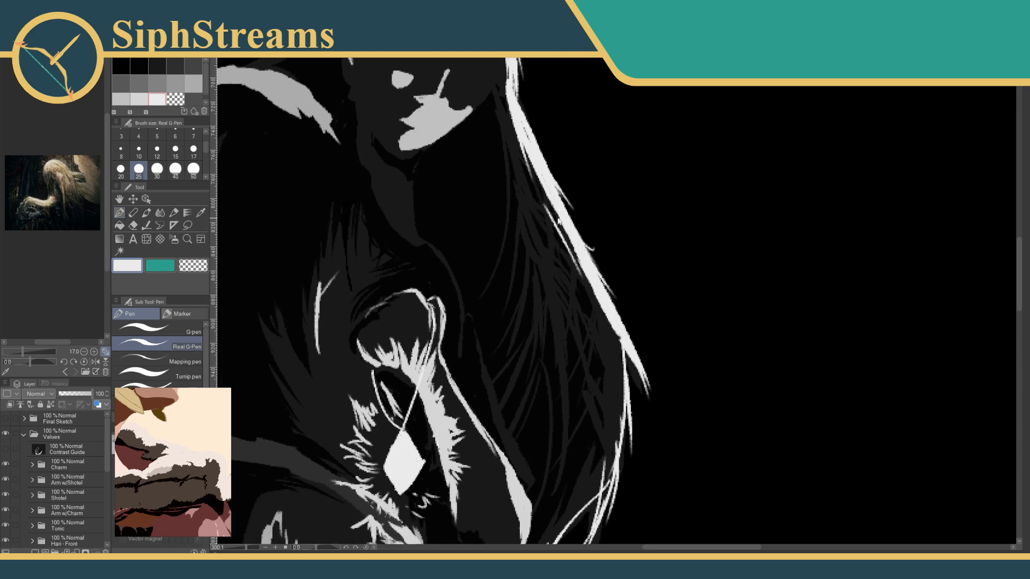
Add thin tapered strands branching inward from the outer hair highlight above the flared tip, undoing the strokes that do not fit.
drag(545, 213, 589, 281)
mouse_move(597, 303)
mouse_down()
mouse_move(560, 216)
mouse_move(579, 238)
mouse_move(589, 265)
mouse_move(527, 197)
mouse_up()
key(ctrl+z)
key(ctrl+z)
key(ctrl+z)
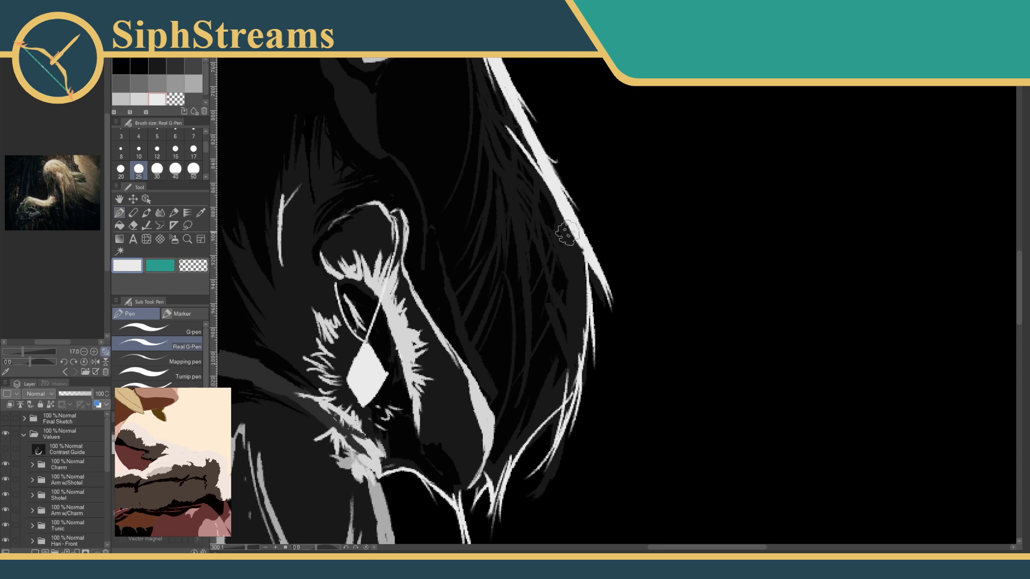
drag(583, 248, 530, 186)
key(ctrl+z)
drag(582, 244, 519, 167)
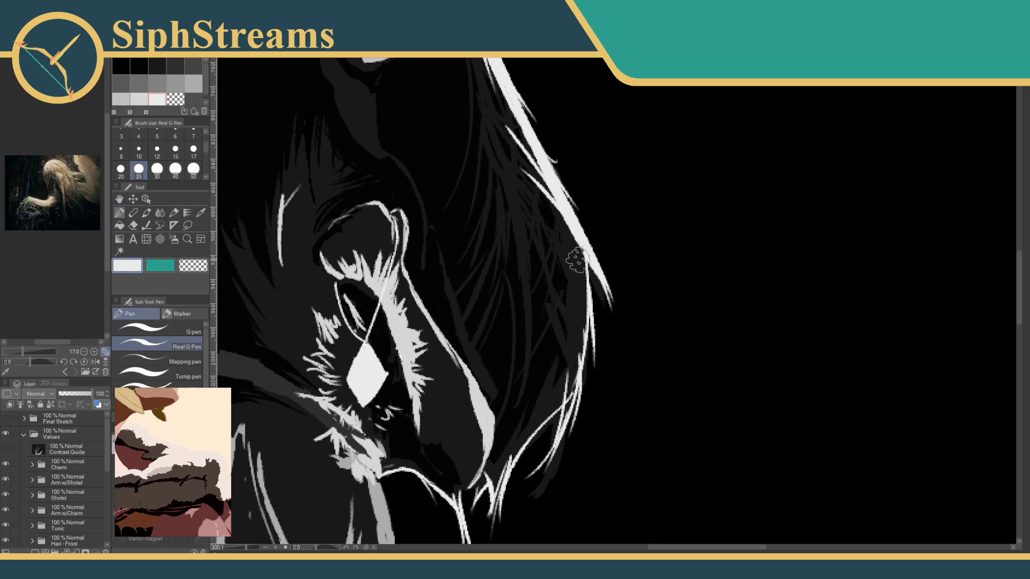
drag(584, 254, 543, 217)
key(ctrl+z)
Thicken the curved lower outer hair highlight below the flared tip and add fine strands along its inner side.
mouse_move(585, 252)
mouse_down()
mouse_move(548, 223)
mouse_move(587, 265)
mouse_move(580, 354)
mouse_up()
drag(588, 304, 569, 378)
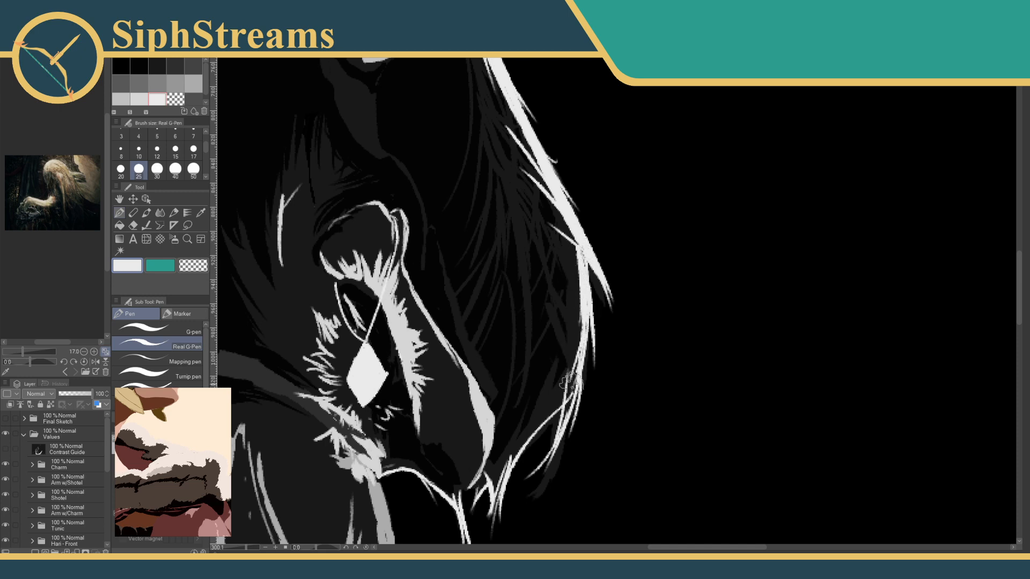
drag(571, 294, 561, 392)
drag(565, 354, 579, 275)
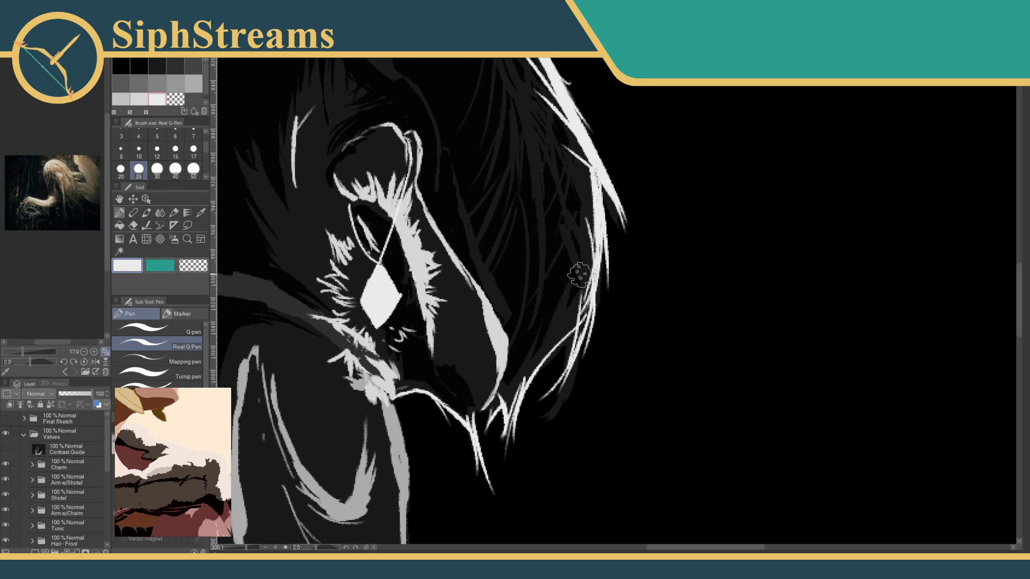
drag(520, 379, 552, 324)
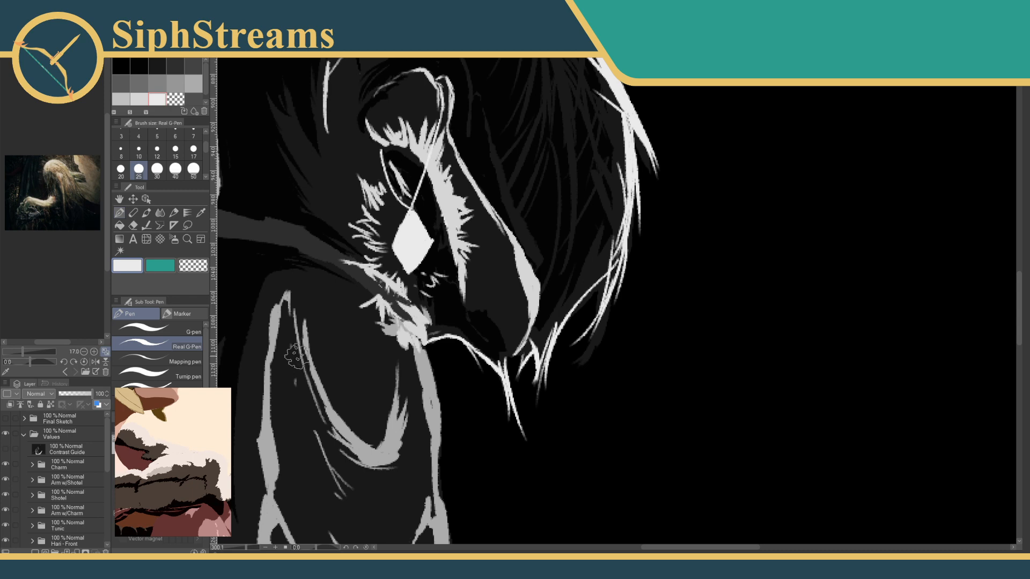
Lower the HairBackHighlight layer's opacity to 17%.
drag(105, 464, 101, 503)
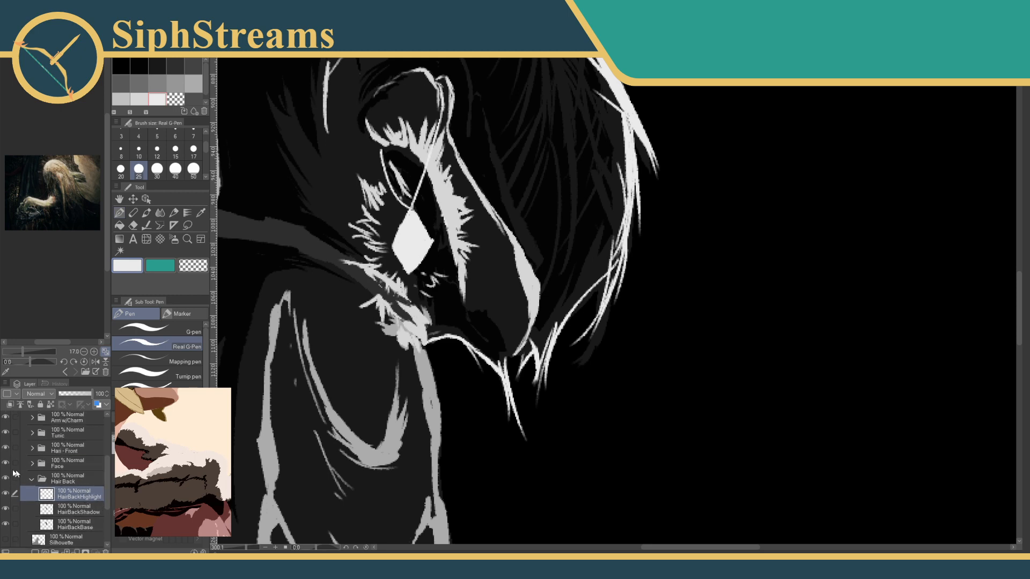
drag(71, 396, 63, 399)
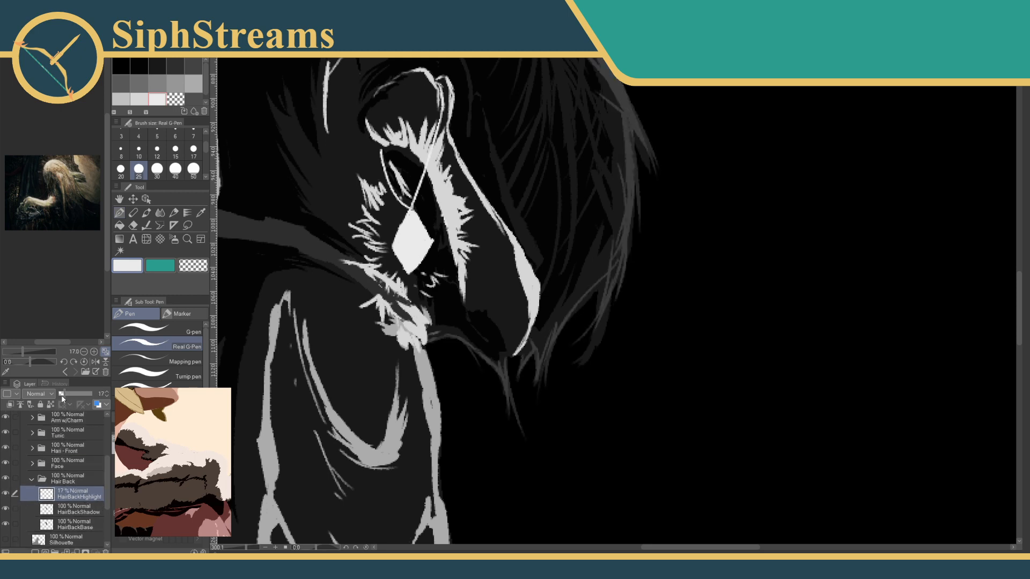
Activate the HairBackBase layer and set the Real G-Pen to the dark grey swatch for the base hair.
click(59, 513)
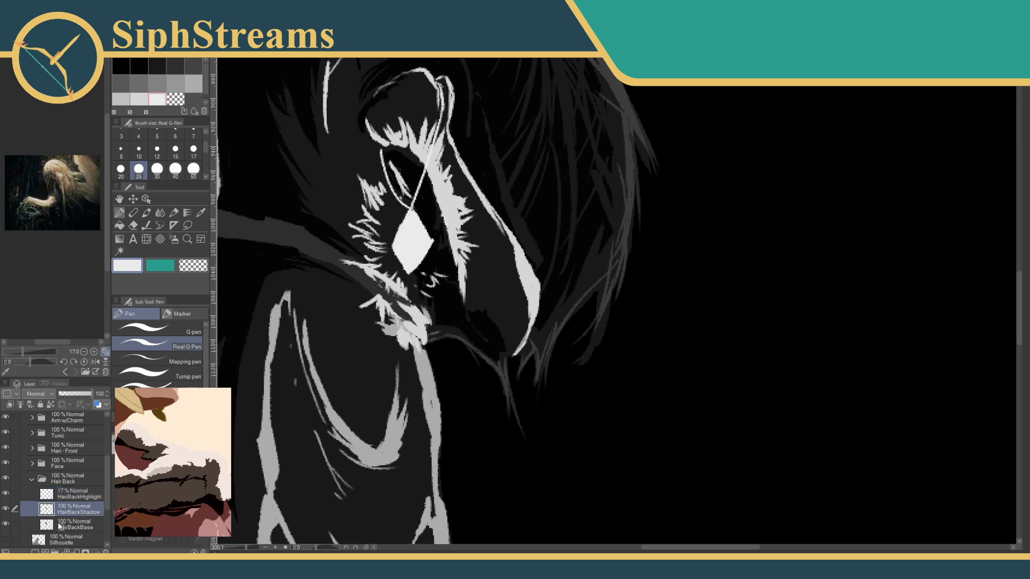
click(60, 523)
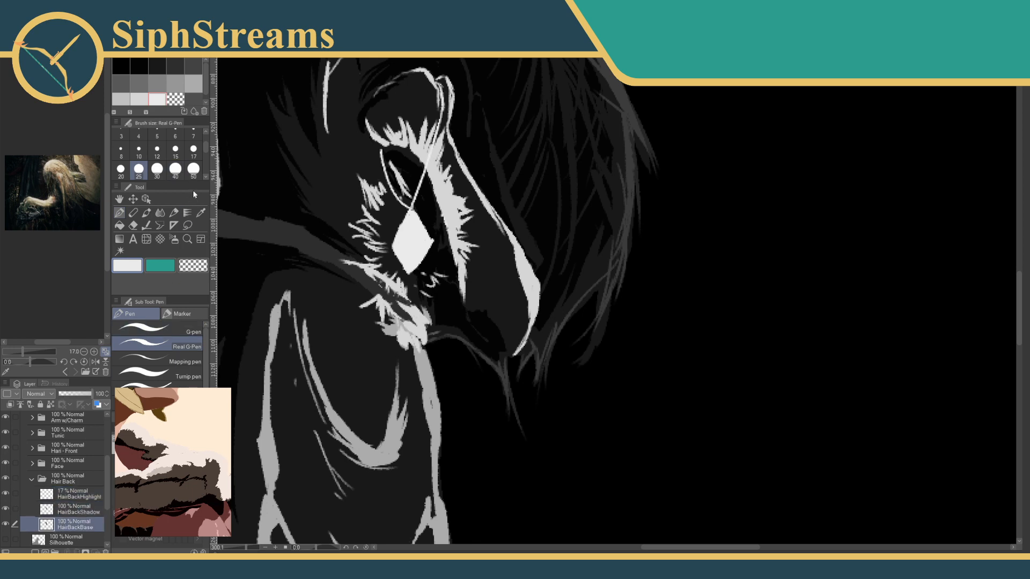
click(201, 212)
click(538, 335)
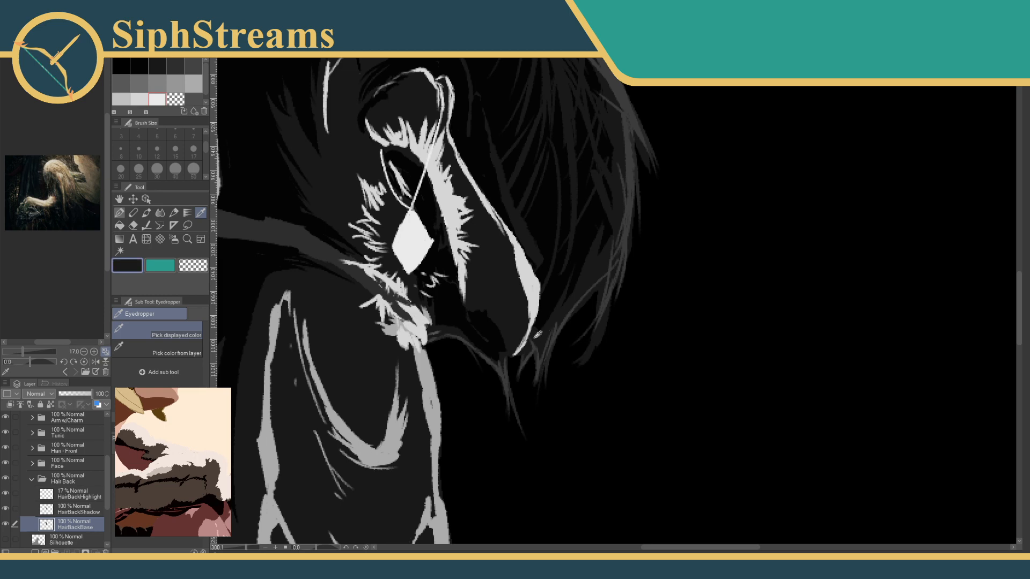
click(120, 213)
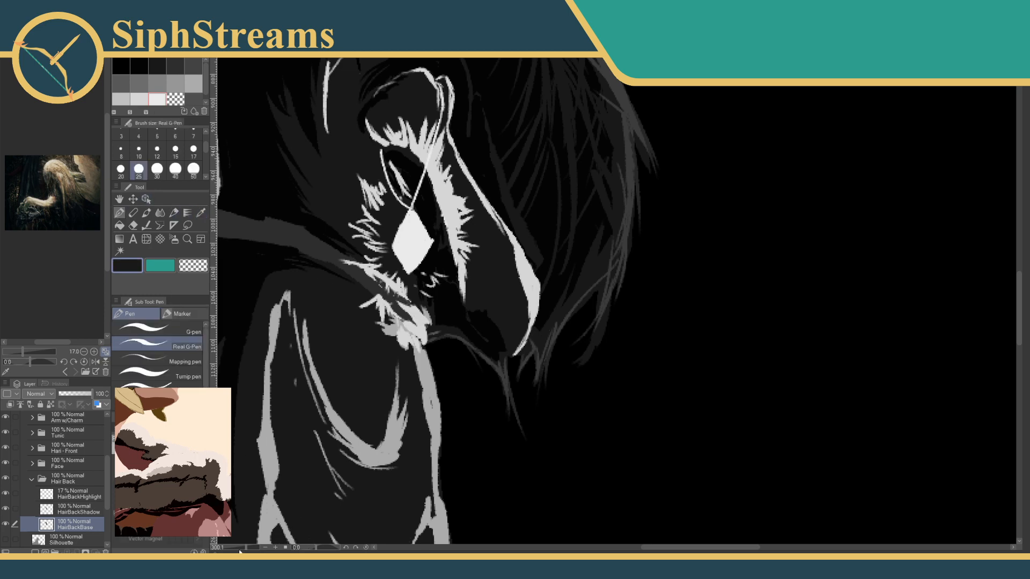
drag(246, 548, 254, 548)
click(200, 212)
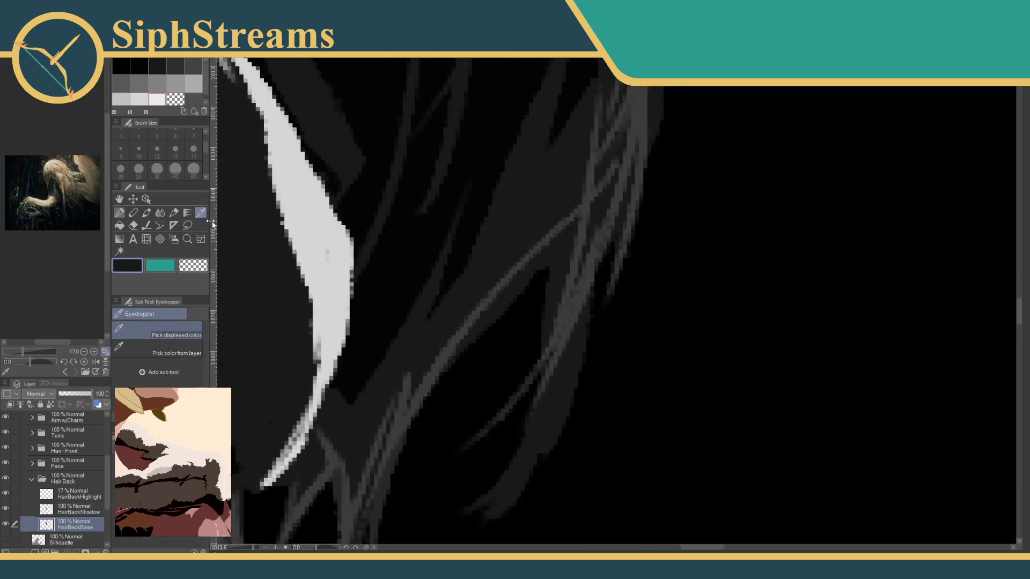
drag(461, 272, 542, 219)
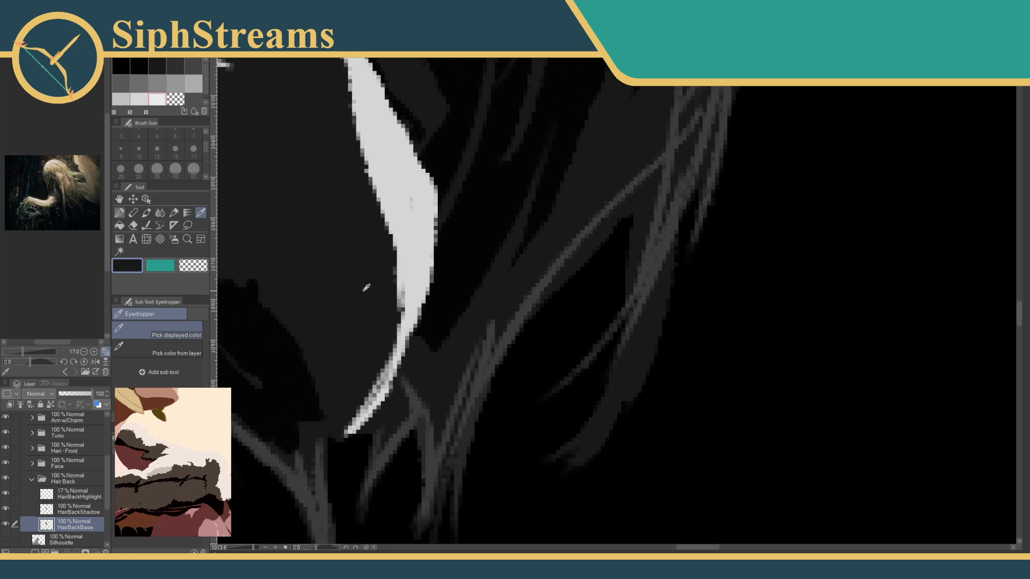
drag(384, 263, 456, 213)
drag(556, 193, 556, 244)
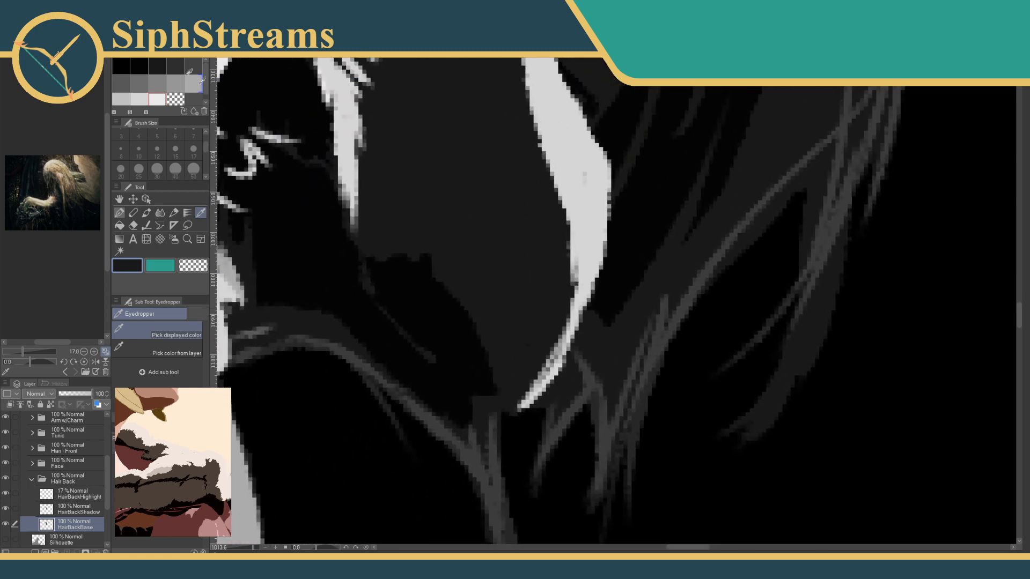
click(157, 65)
click(174, 65)
click(163, 62)
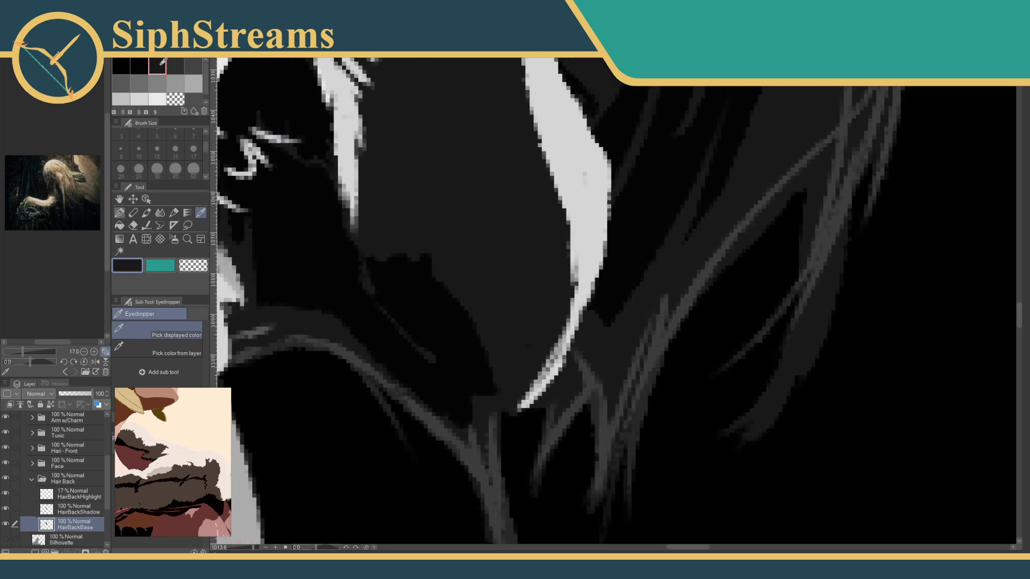
click(121, 212)
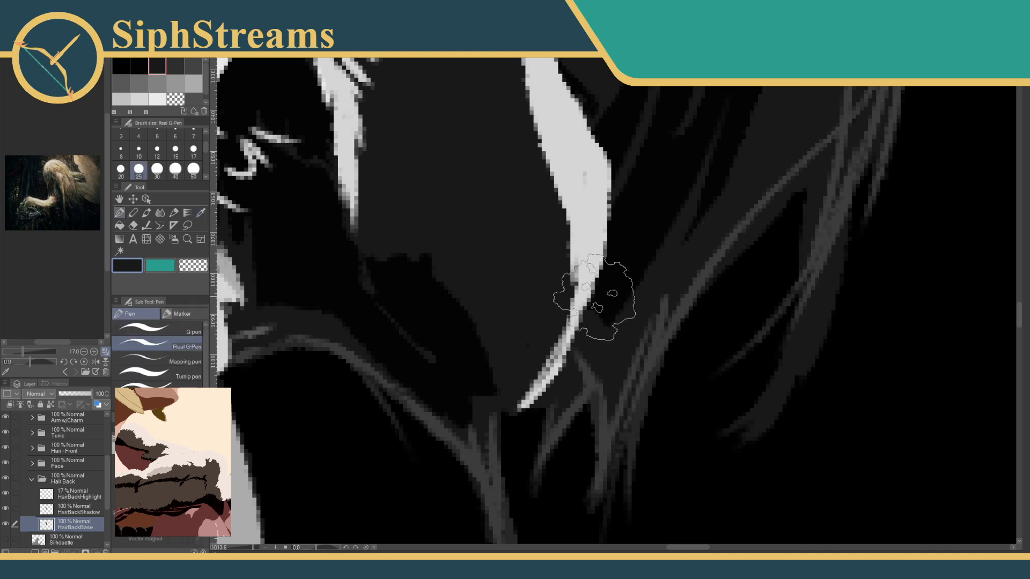
Paint dark grey base strands beneath the lower hair tips and along the outer edge of the back hair.
drag(651, 357, 644, 223)
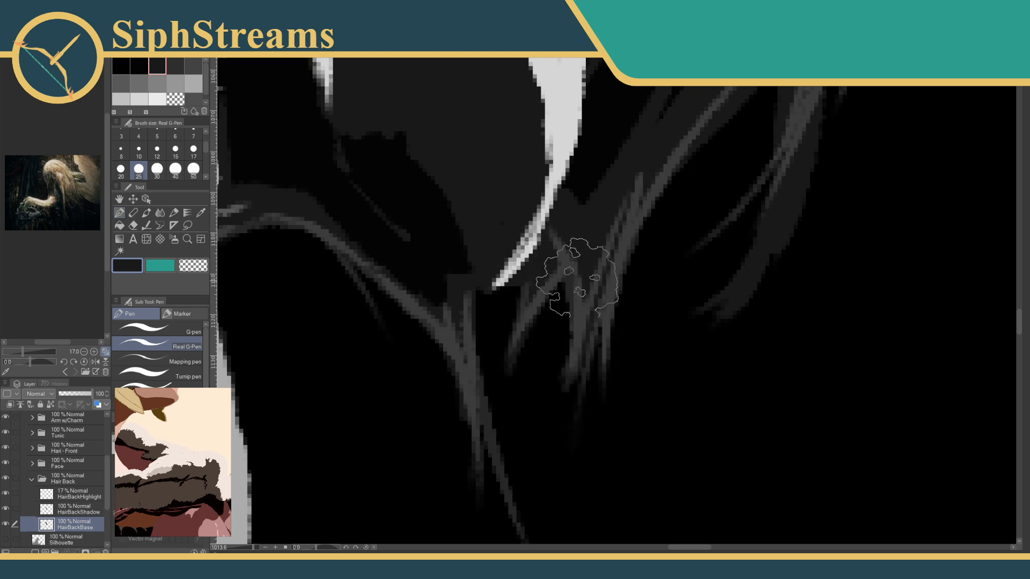
drag(523, 286, 555, 195)
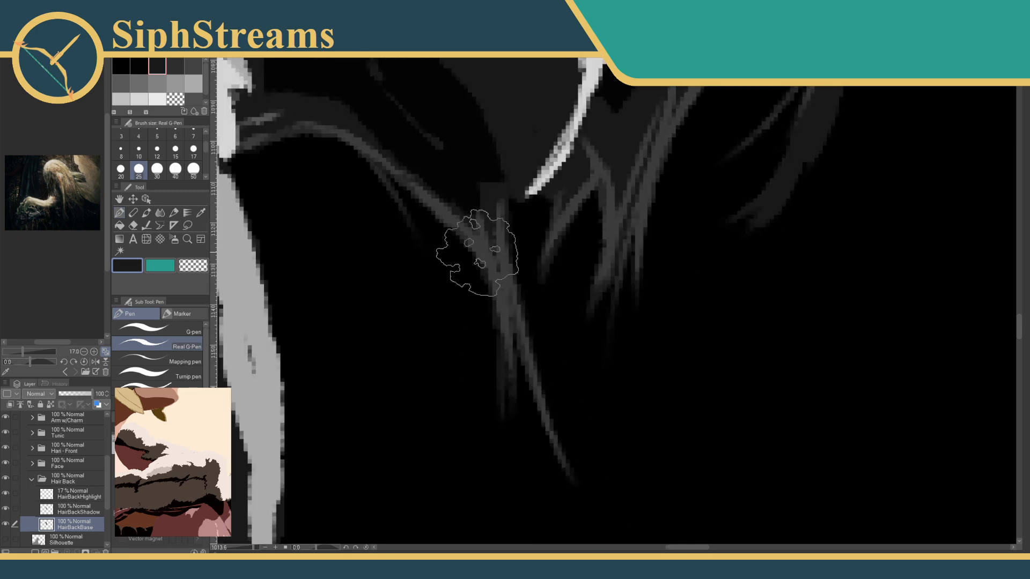
drag(453, 211, 563, 304)
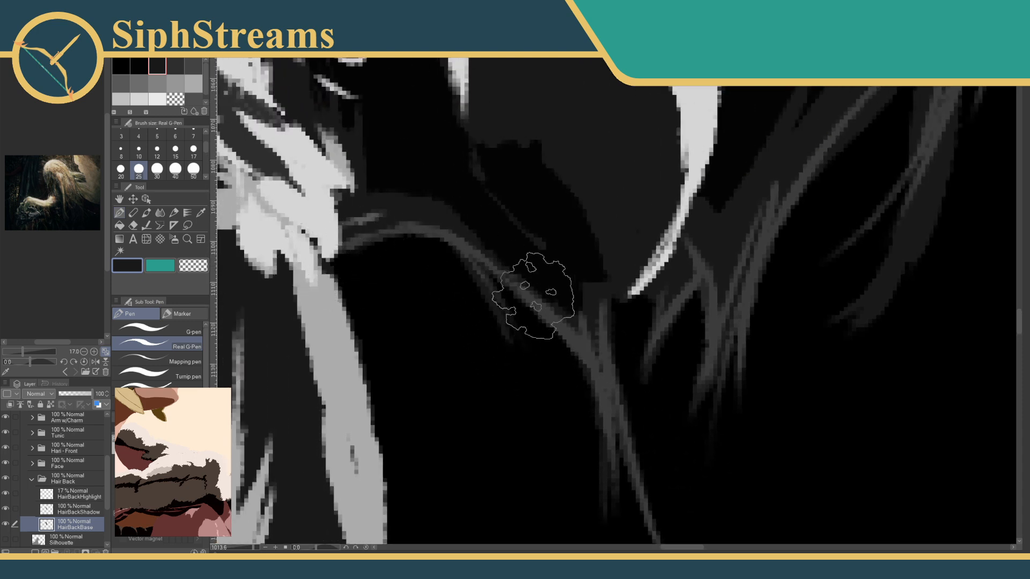
drag(533, 295, 298, 344)
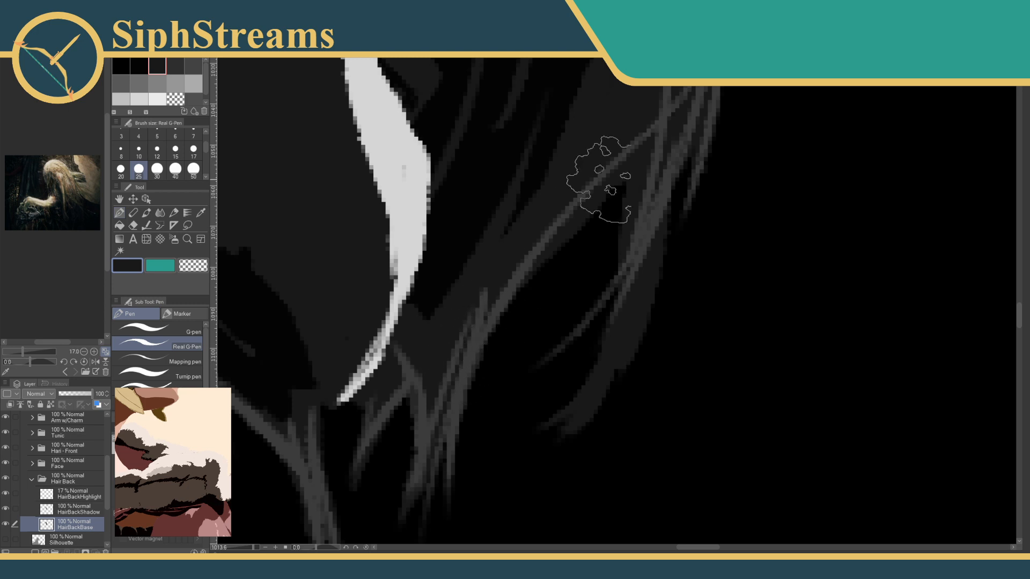
mouse_move(651, 131)
mouse_down()
mouse_move(526, 324)
mouse_move(570, 196)
mouse_up()
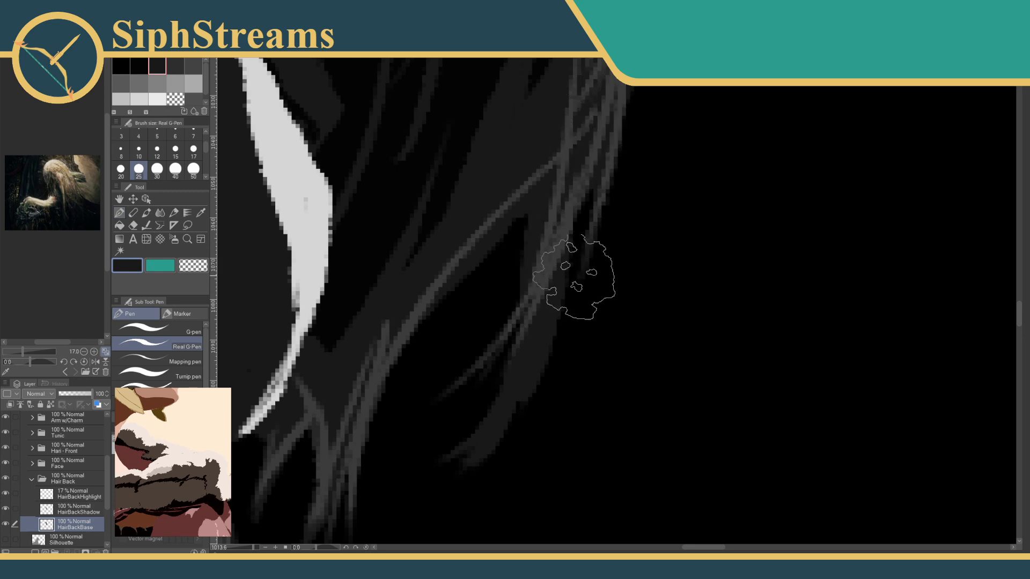
mouse_move(574, 276)
mouse_down()
mouse_move(559, 391)
mouse_move(540, 410)
mouse_up()
drag(552, 218, 501, 391)
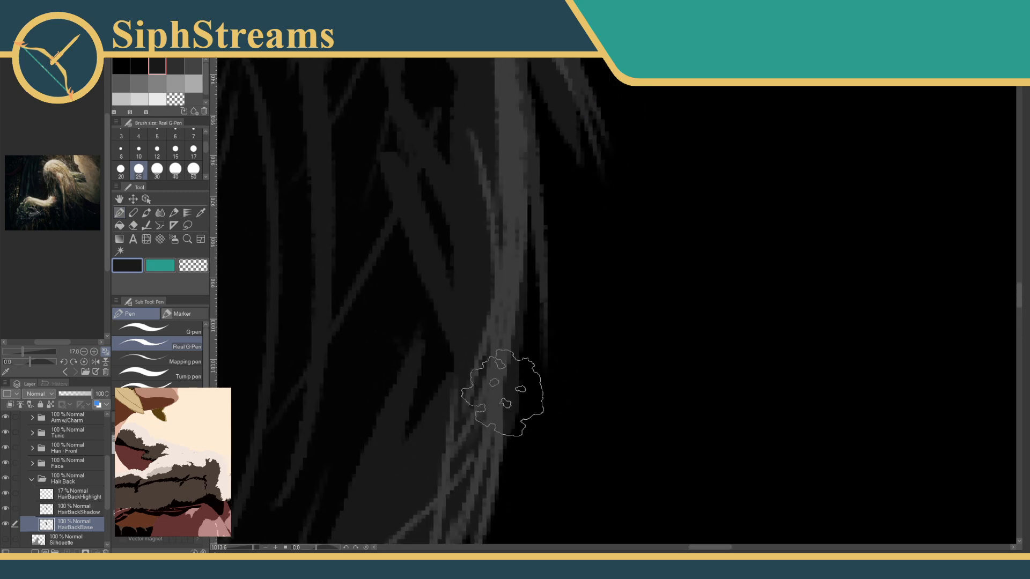
drag(477, 284, 606, 230)
Raise the HairBackHighlight layer's opacity to 100%.
drag(255, 548, 243, 548)
click(60, 497)
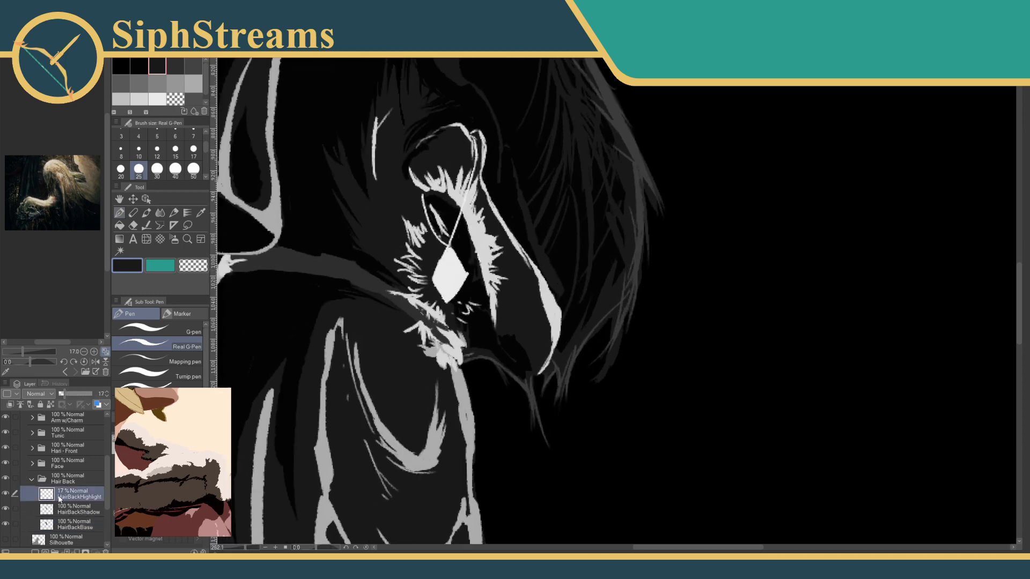
drag(66, 394, 94, 394)
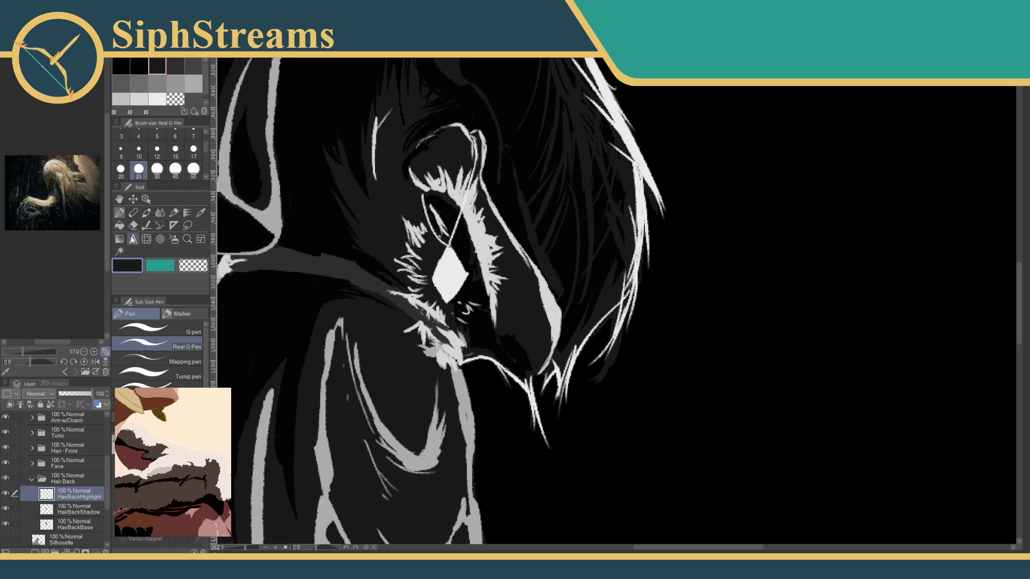
Erase the highlights on the lowest hair tips and most of the inward-curving strand using the Real G-Pen with transparent colour.
click(133, 226)
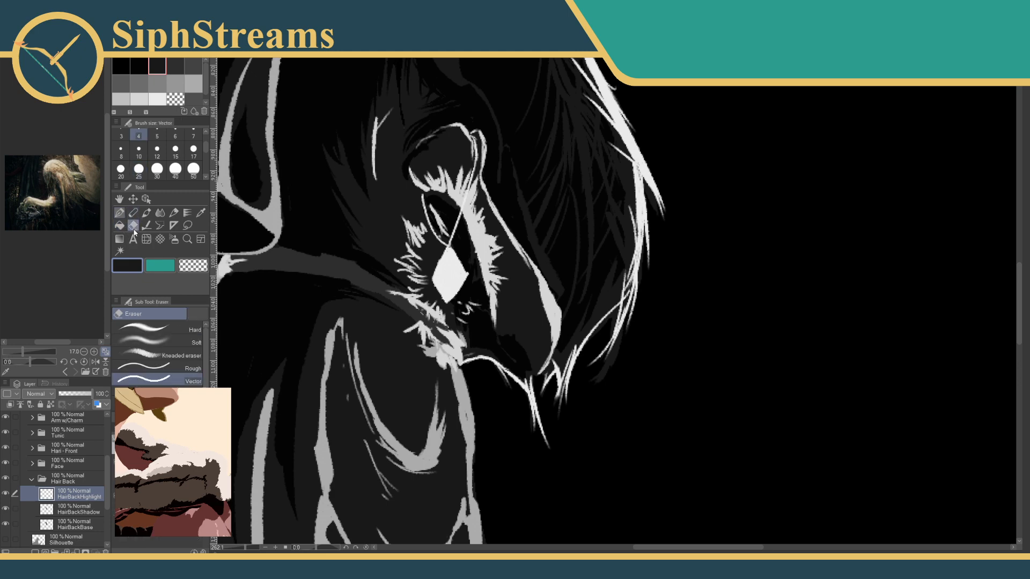
click(123, 214)
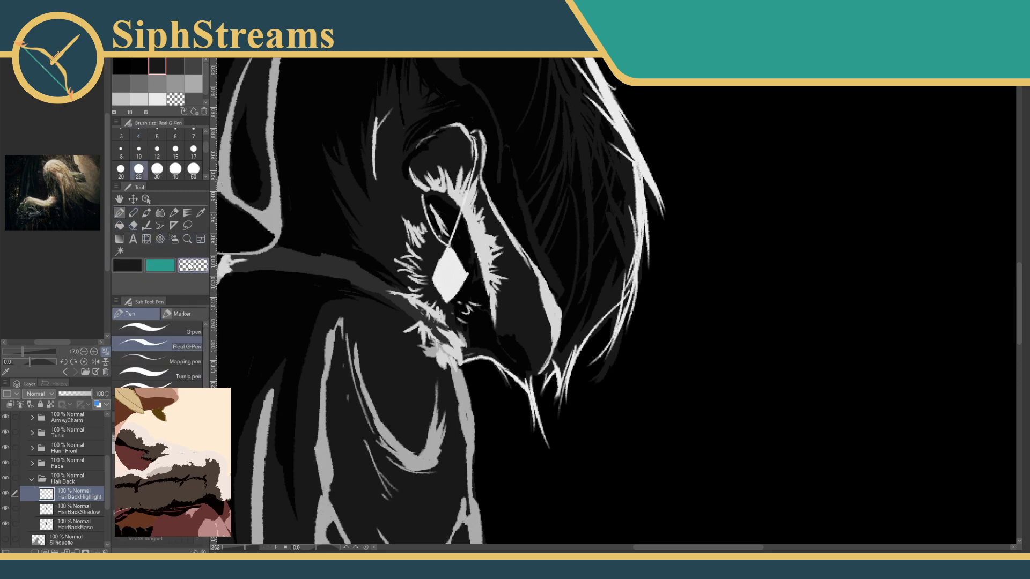
mouse_move(501, 386)
mouse_down()
mouse_move(543, 432)
mouse_move(526, 428)
mouse_move(519, 391)
mouse_move(471, 363)
mouse_move(502, 395)
mouse_move(479, 364)
mouse_move(523, 379)
mouse_move(548, 354)
mouse_move(561, 358)
mouse_move(583, 390)
mouse_move(584, 424)
mouse_up()
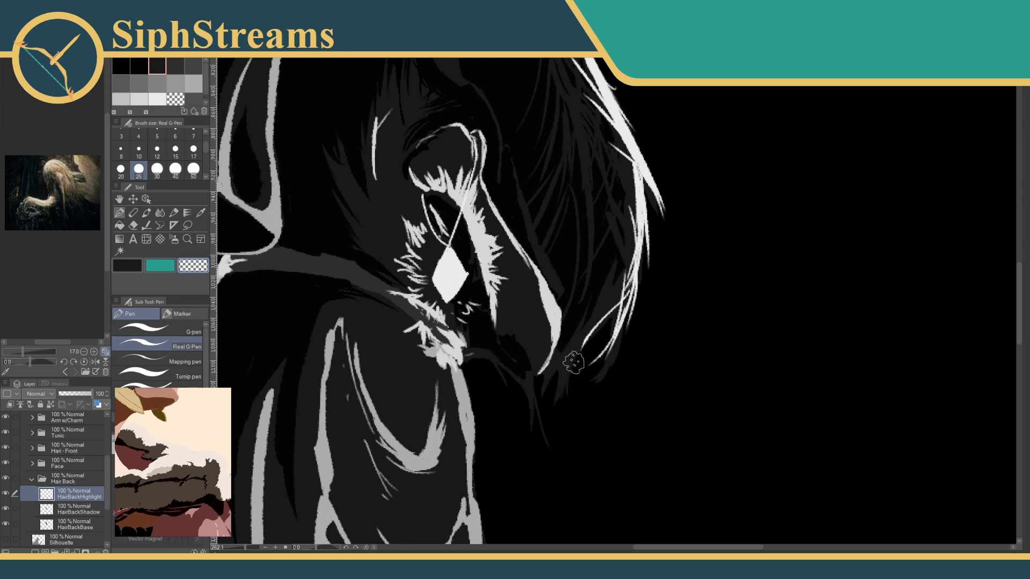
drag(574, 363, 579, 338)
drag(623, 277, 611, 329)
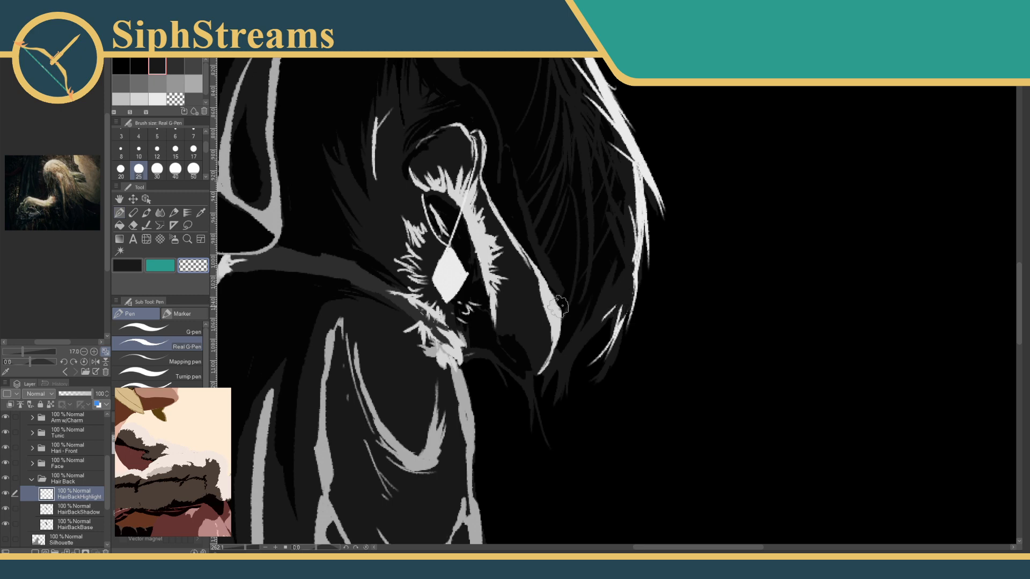
key(ctrl+z)
mouse_move(628, 268)
mouse_down()
mouse_move(625, 316)
mouse_move(627, 268)
mouse_move(617, 316)
mouse_move(623, 306)
mouse_move(577, 361)
mouse_move(620, 310)
mouse_move(592, 355)
mouse_move(579, 343)
mouse_move(496, 486)
mouse_move(515, 443)
mouse_up()
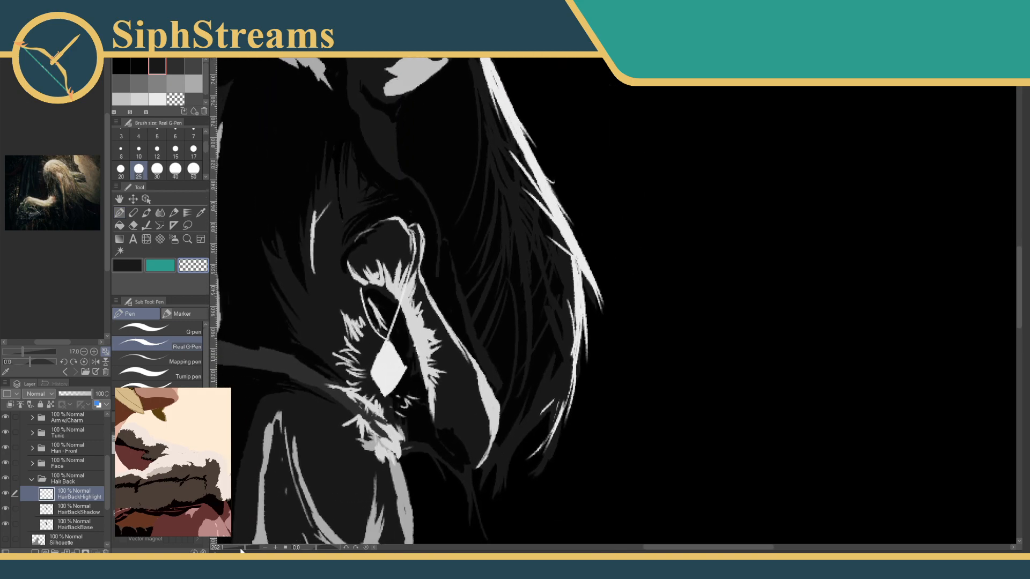
Sample the near-white highlight and thicken the inner edge of the outer hair highlight around the flared tip, undoing strokes that do not fit.
mouse_move(241, 551)
mouse_down()
mouse_move(228, 550)
mouse_move(248, 552)
mouse_up()
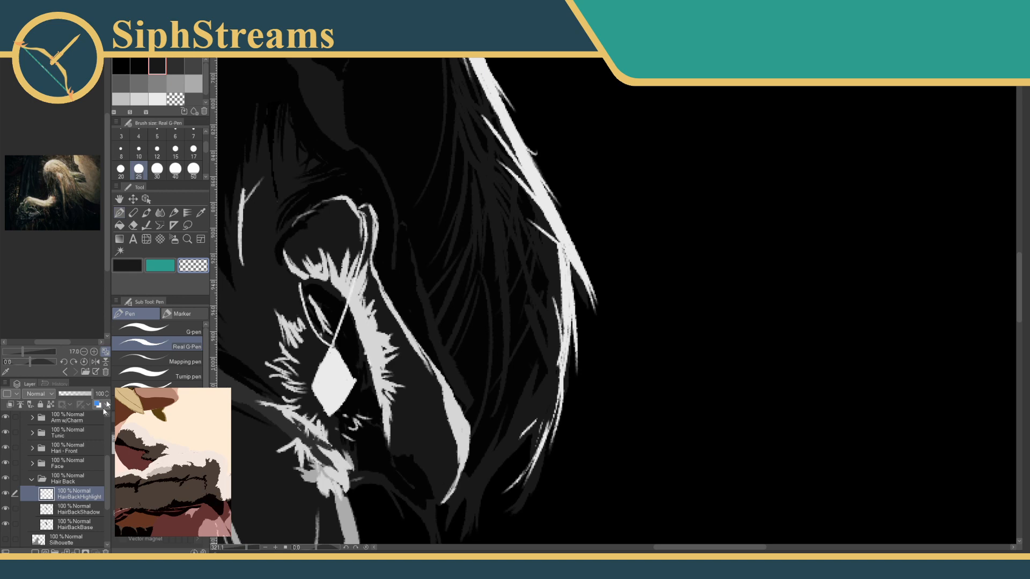
click(200, 213)
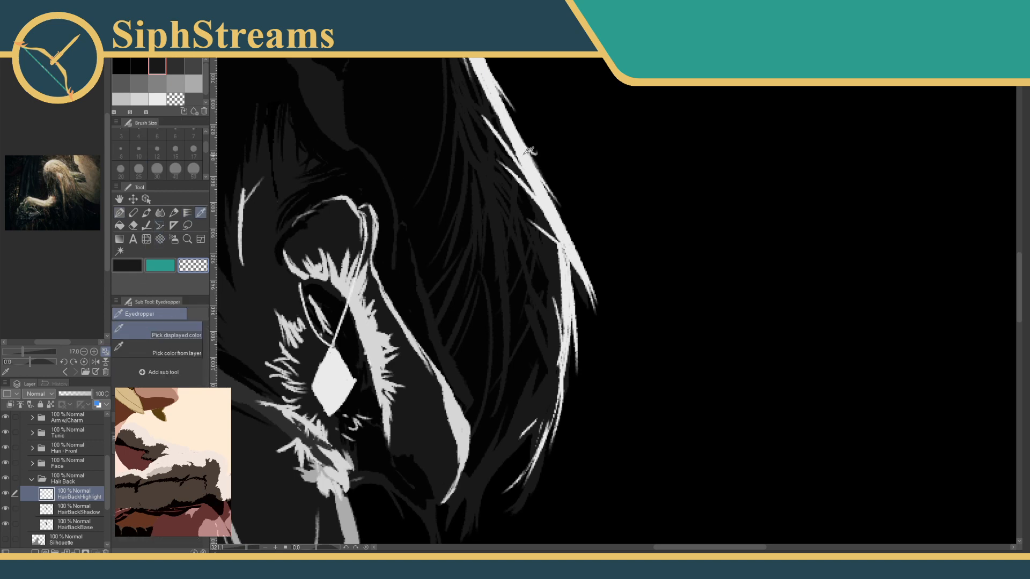
click(528, 151)
key(p)
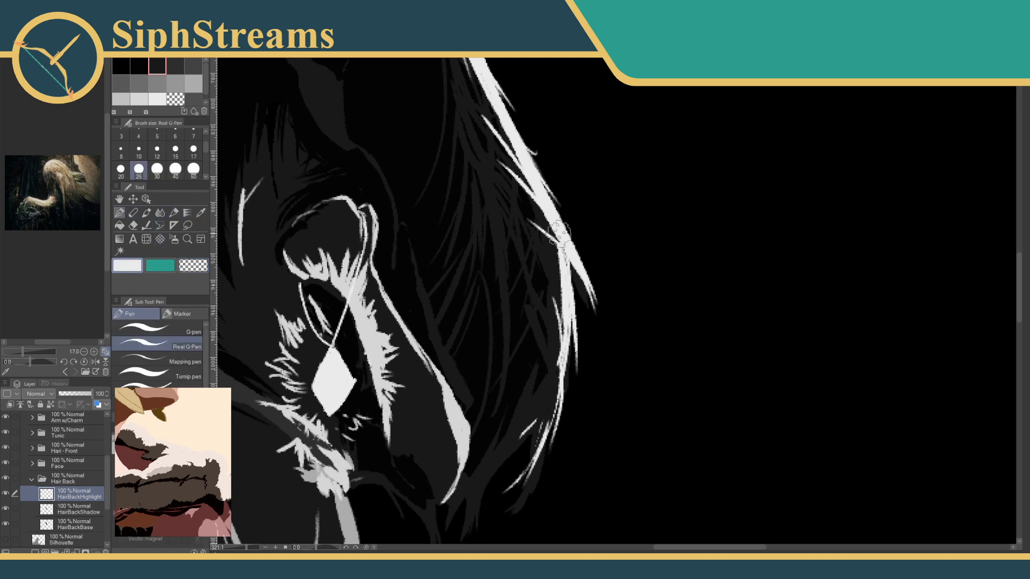
drag(547, 213, 554, 321)
key(ctrl+z)
drag(543, 211, 554, 322)
key(ctrl+z)
drag(545, 210, 557, 308)
drag(553, 237, 558, 317)
Blend tapered near-white strands from above the flared tip into the lower outer highlight, undoing the misplaced stroke.
drag(524, 205, 557, 276)
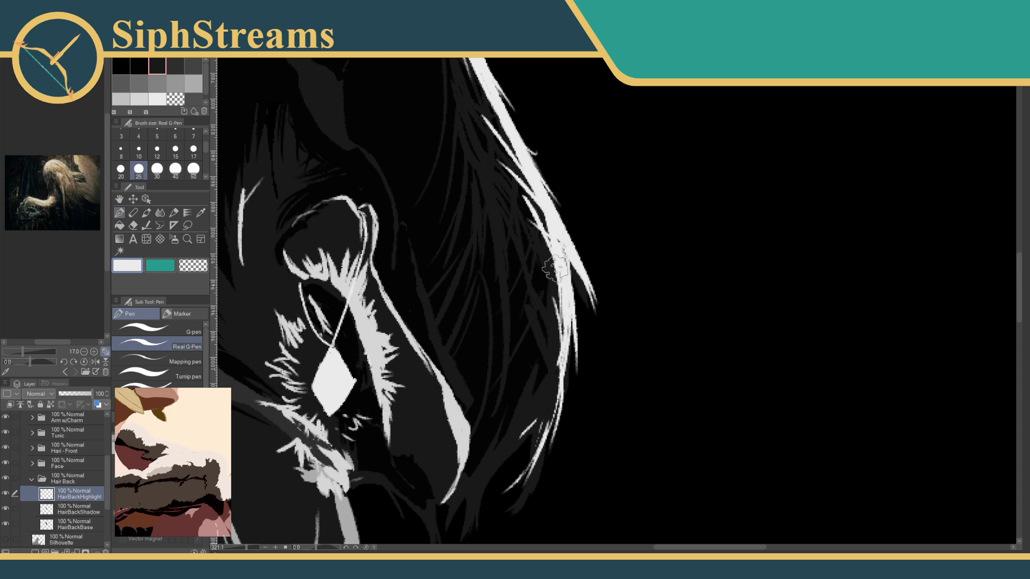
key(ctrl+z)
scroll(543, 286, up, 4)
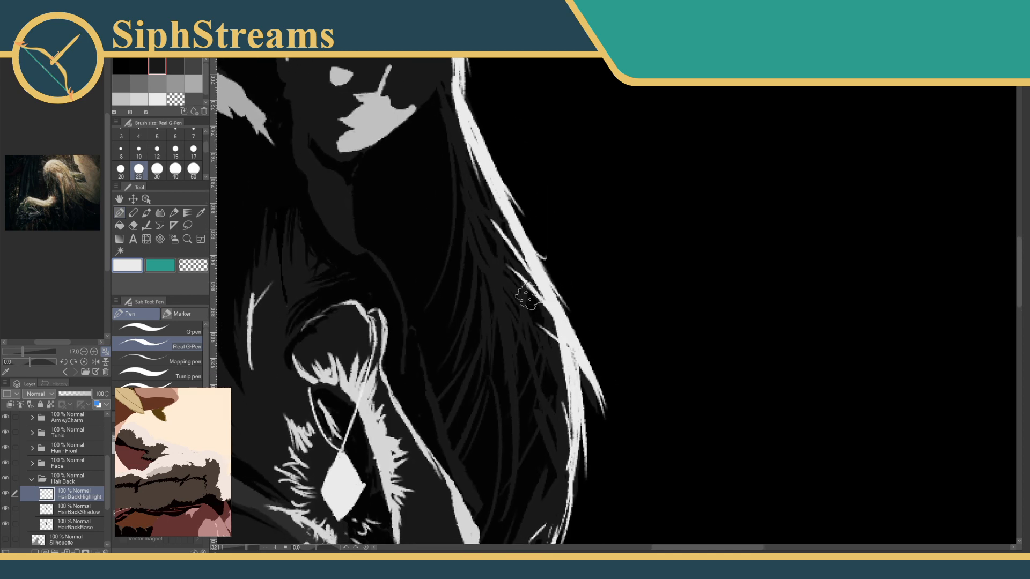
drag(539, 310, 572, 421)
drag(553, 321, 567, 381)
Add a short tapered near-white strand on the lower hair tip beside the forearm, undoing the strokes that do not fit.
scroll(569, 370, down, 5)
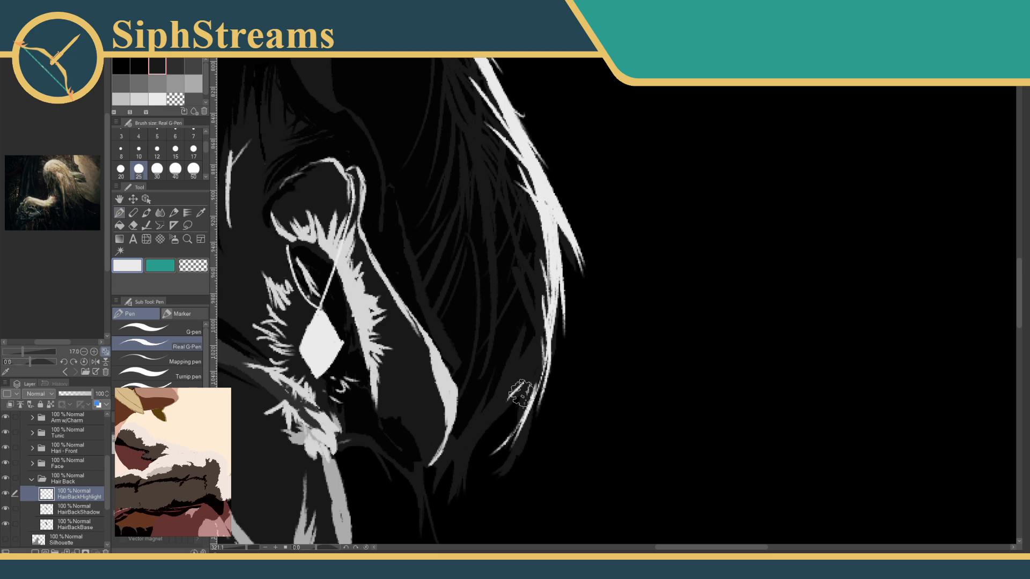
scroll(520, 394, down, 4)
drag(496, 349, 488, 389)
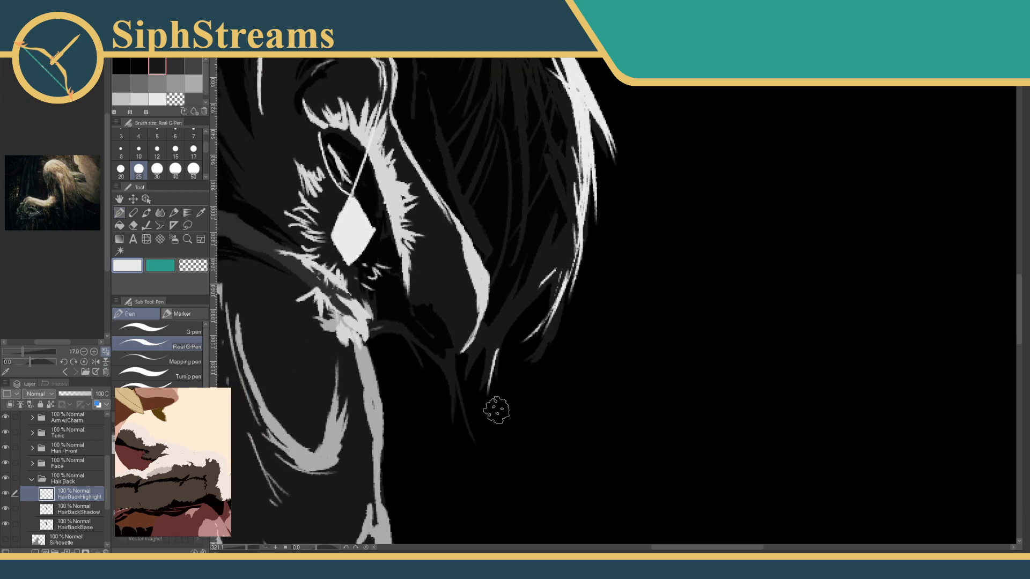
key(ctrl+z)
drag(500, 337, 494, 376)
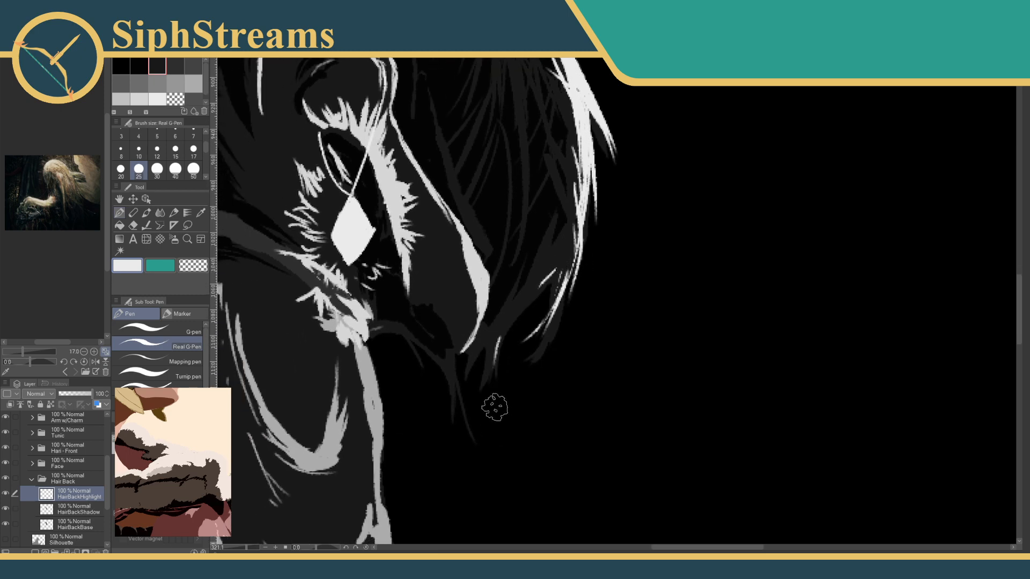
drag(503, 339, 484, 420)
key(ctrl+z)
drag(502, 339, 488, 380)
drag(480, 417, 524, 447)
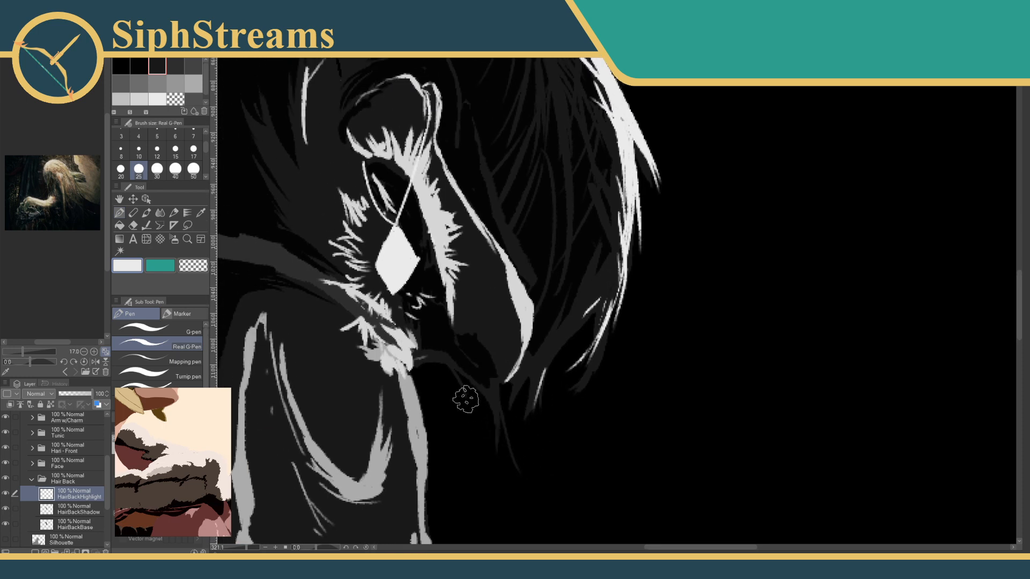
drag(450, 368, 468, 399)
key(ctrl+z)
mouse_move(468, 379)
mouse_down()
mouse_move(492, 425)
mouse_move(462, 373)
mouse_move(466, 444)
mouse_up()
key(ctrl+z)
Trim the inner edge of the near-white outer hair highlight just below the cheek using the Real G-Pen with transparent colour.
drag(241, 548, 233, 548)
drag(315, 457, 292, 493)
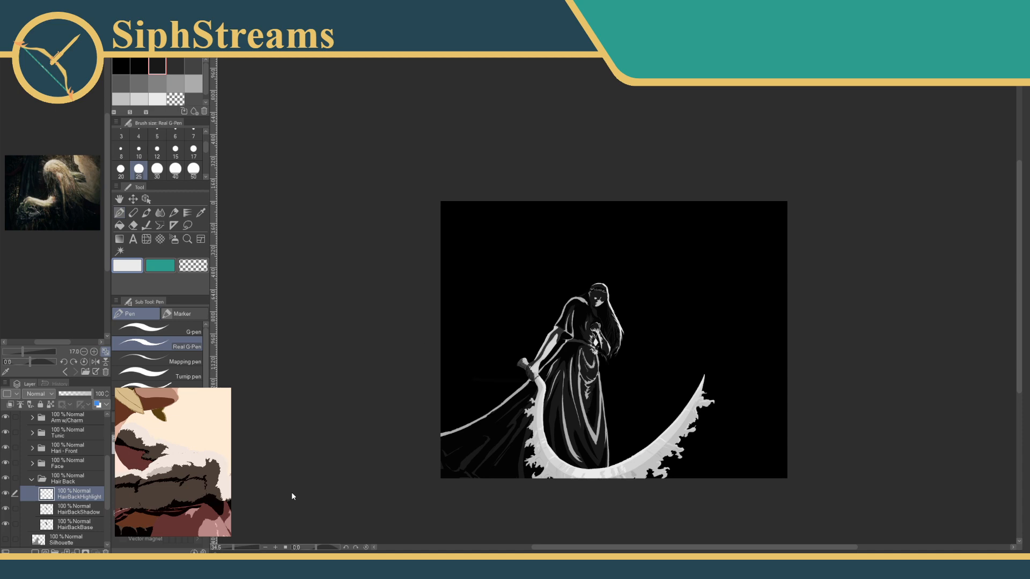
drag(446, 321, 407, 342)
drag(233, 547, 580, 244)
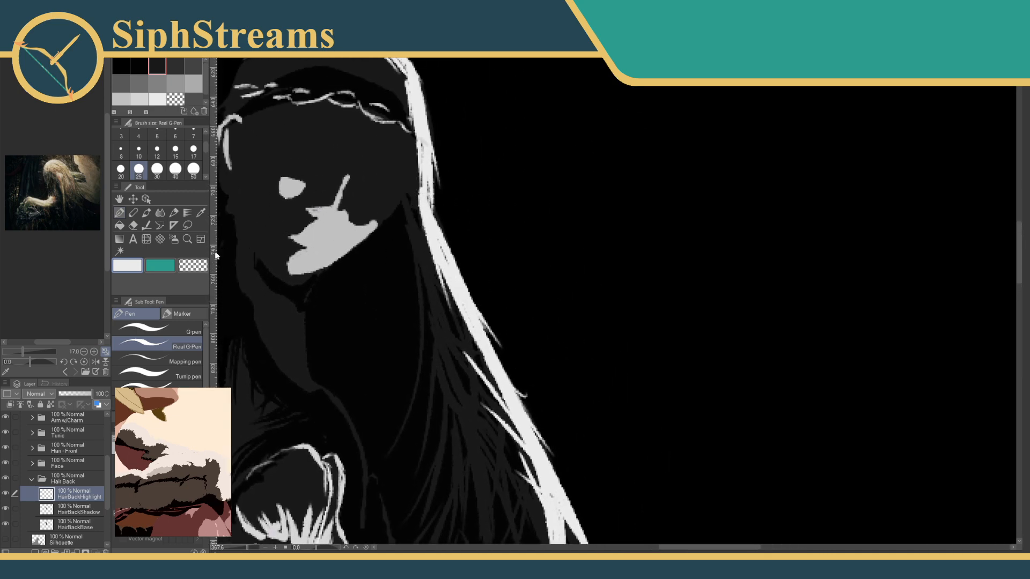
drag(420, 199, 454, 355)
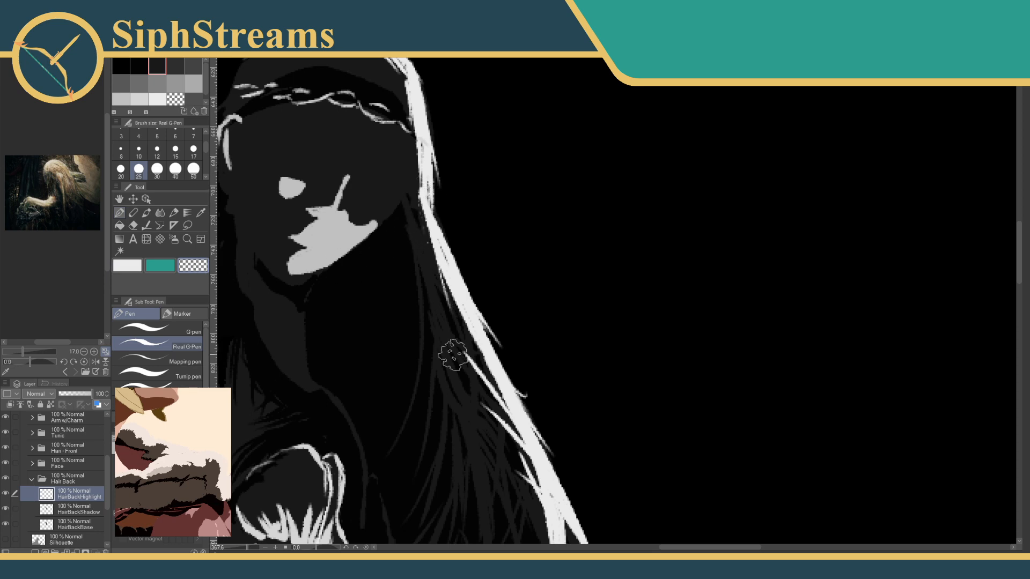
drag(430, 219, 476, 342)
drag(427, 233, 464, 337)
mouse_move(441, 290)
mouse_down()
mouse_move(476, 380)
mouse_move(433, 216)
mouse_up()
Cut fine gaps into the outer hair highlight midway between the chin and the raised hand, undoing the stroke that does not fit.
drag(447, 270, 490, 361)
drag(429, 199, 504, 306)
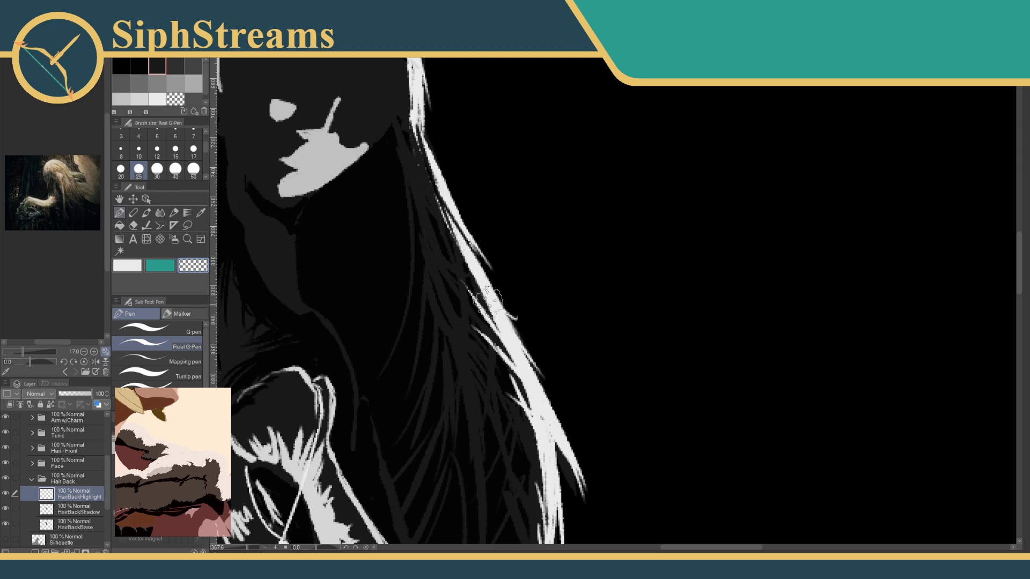
key(ctrl+z)
drag(429, 193, 524, 298)
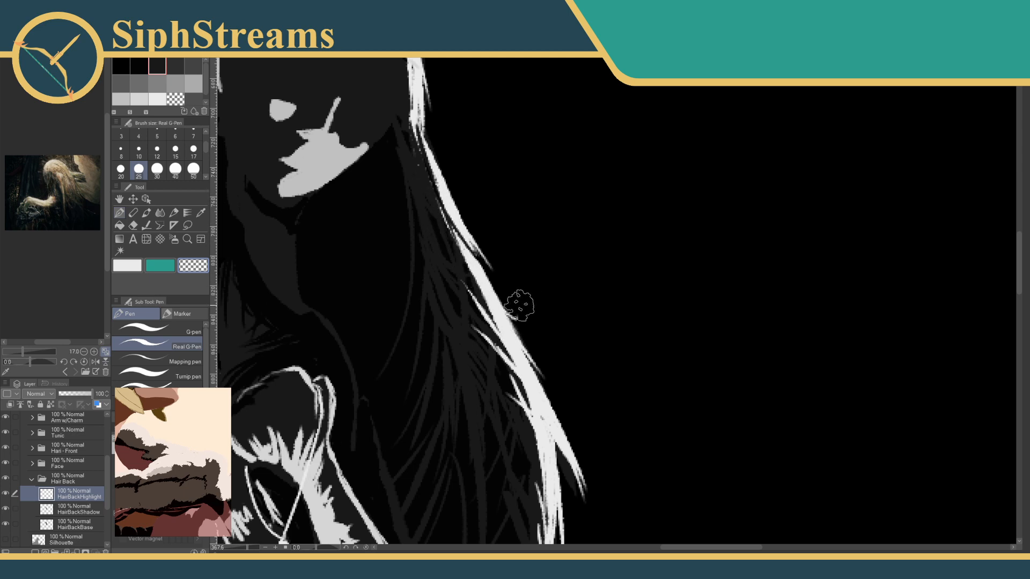
drag(448, 243, 509, 329)
drag(461, 273, 520, 368)
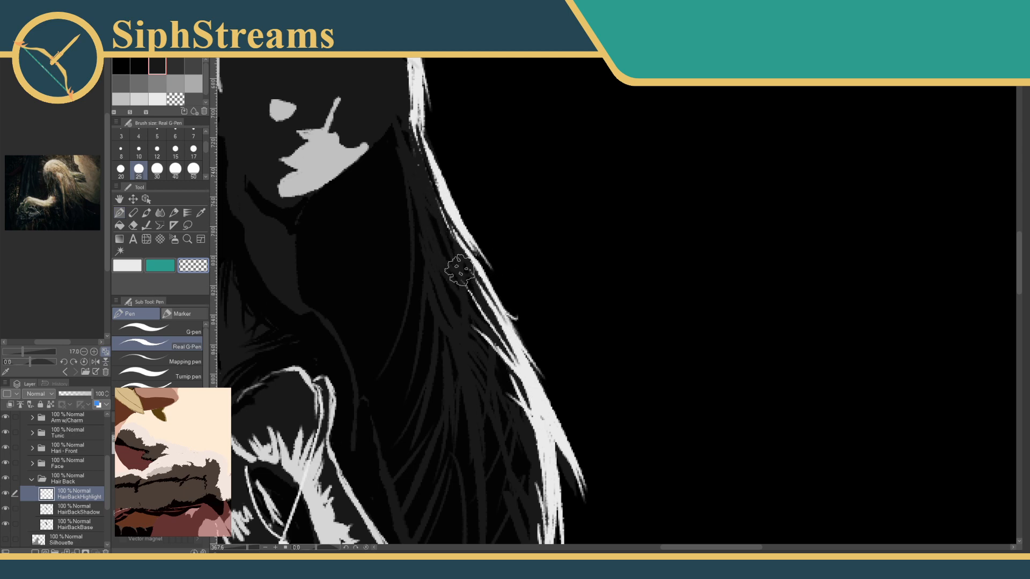
Carve the outer hair highlight above and beside the flared tip into thinner strands, undoing the misplaced erasing stroke.
mouse_move(460, 271)
mouse_down()
mouse_move(511, 392)
mouse_move(462, 319)
mouse_move(524, 427)
mouse_up()
drag(470, 293, 558, 438)
mouse_move(516, 369)
mouse_down()
mouse_move(483, 238)
mouse_move(525, 375)
mouse_up()
key(ctrl+z)
mouse_move(467, 235)
mouse_down()
mouse_move(505, 326)
mouse_move(502, 359)
mouse_up()
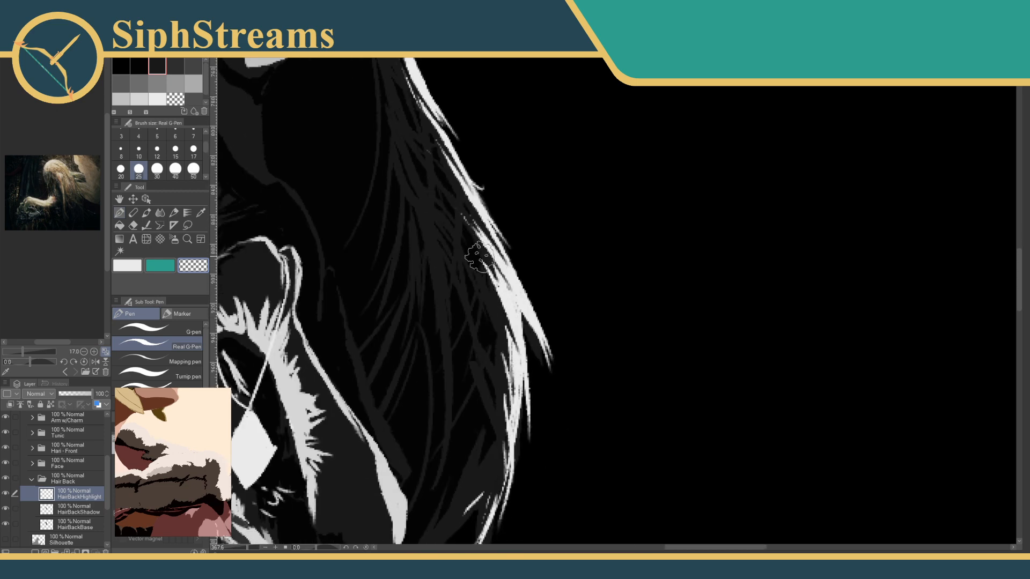
drag(480, 257, 500, 386)
drag(502, 296, 487, 180)
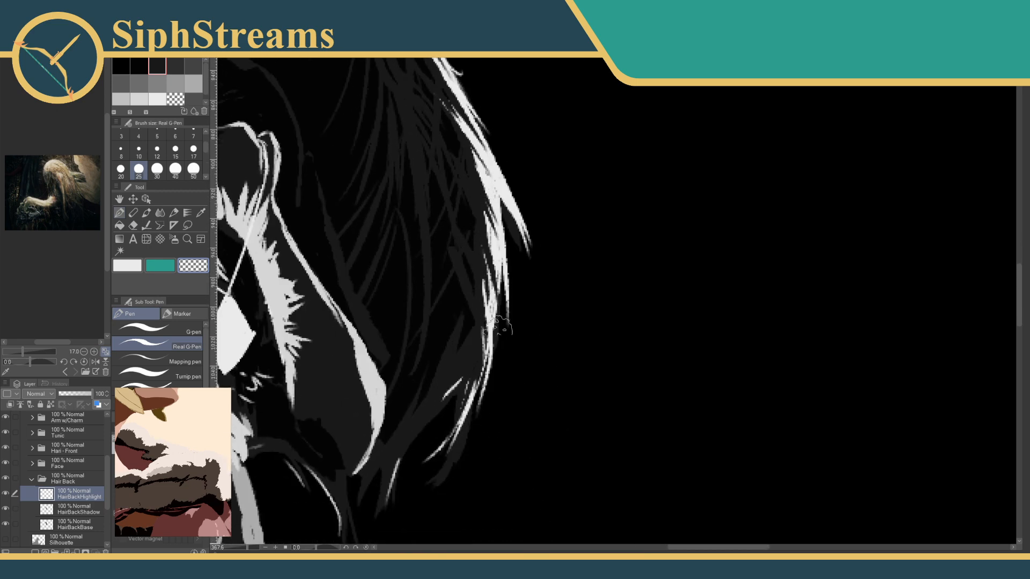
Thin the inner edge of the hair highlight beside the temple with tapered transparent strokes, undoing those that do not fit.
scroll(462, 348, up, 4)
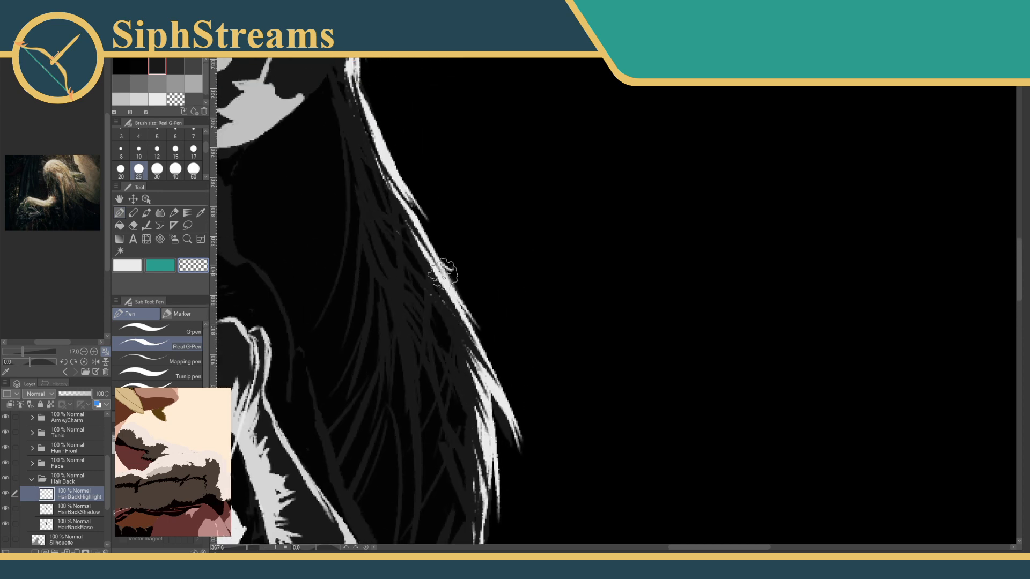
scroll(445, 274, up, 2)
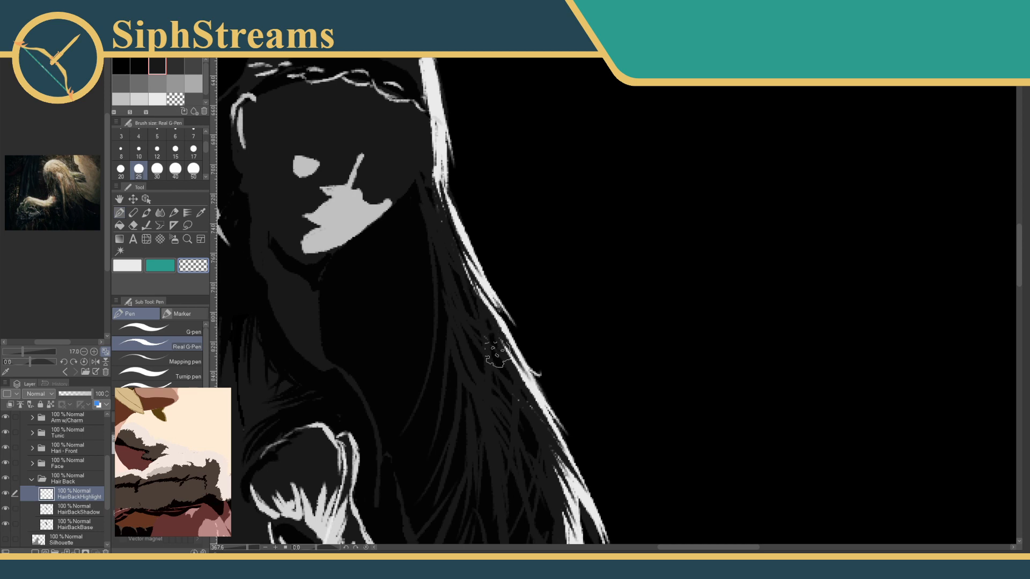
scroll(465, 229, up, 3)
drag(465, 230, 503, 328)
key(ctrl+z)
mouse_move(473, 225)
mouse_down()
mouse_move(477, 326)
mouse_move(496, 345)
mouse_up()
key(ctrl+z)
drag(470, 224, 485, 340)
drag(484, 242, 492, 292)
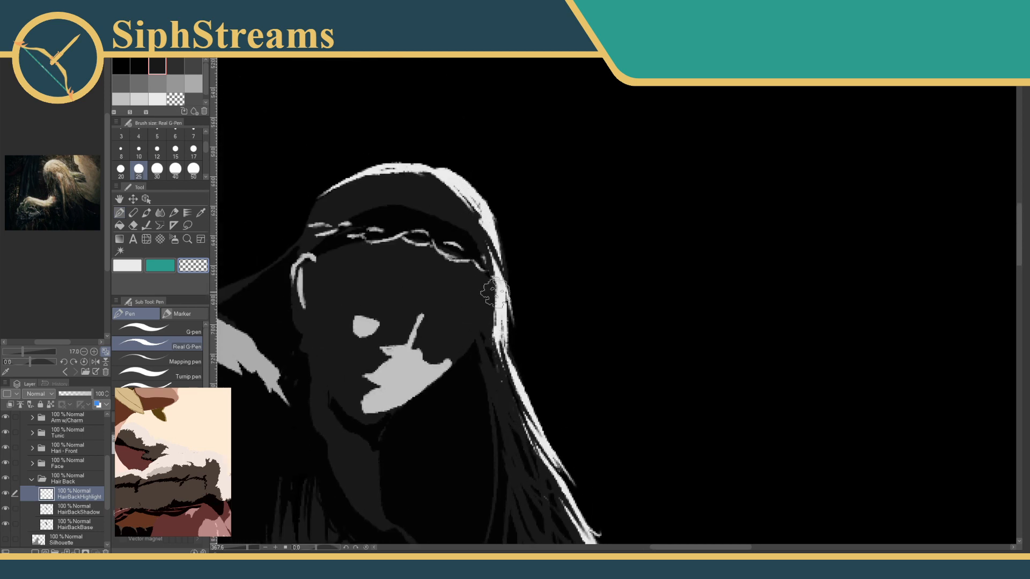
key(ctrl+z)
drag(480, 223, 490, 334)
Erase the lower edge of the highlight over the crown to leave a thin broken rim, redoing the strokes that do not fit.
mouse_move(423, 177)
mouse_down()
mouse_move(470, 215)
mouse_move(478, 209)
mouse_move(482, 231)
mouse_up()
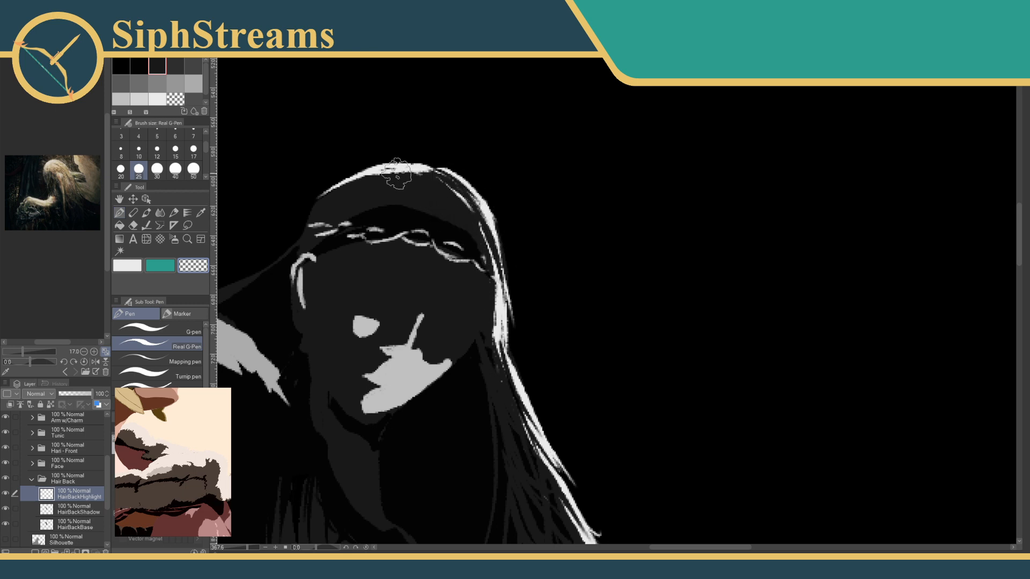
drag(418, 172, 340, 189)
key(ctrl+z)
drag(417, 179, 338, 196)
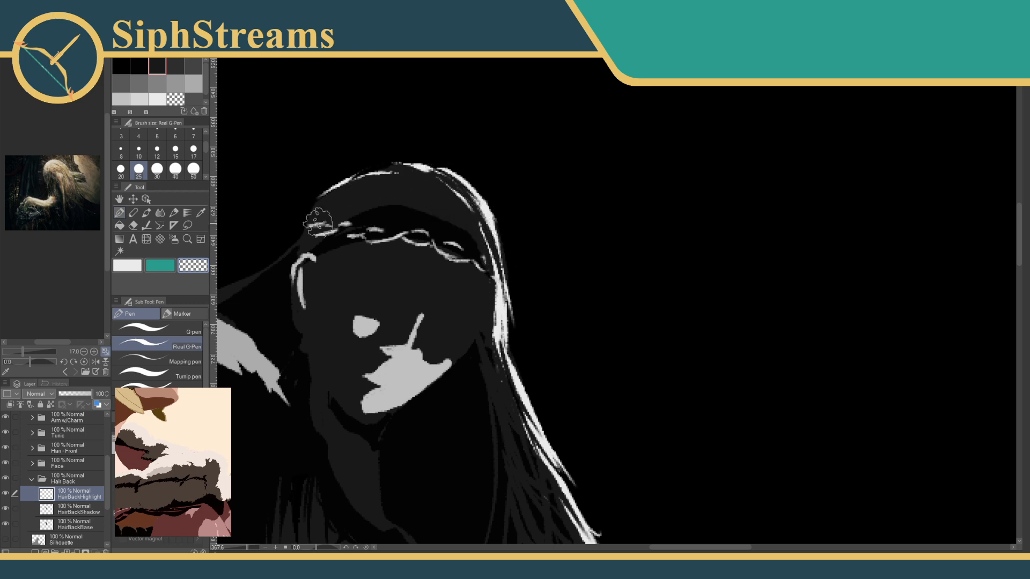
key(ctrl+z)
drag(427, 173, 341, 188)
On the HairBackShadow layer, erase thin strands in the lower back hair beside the inward-curving highlight.
drag(457, 231, 389, 114)
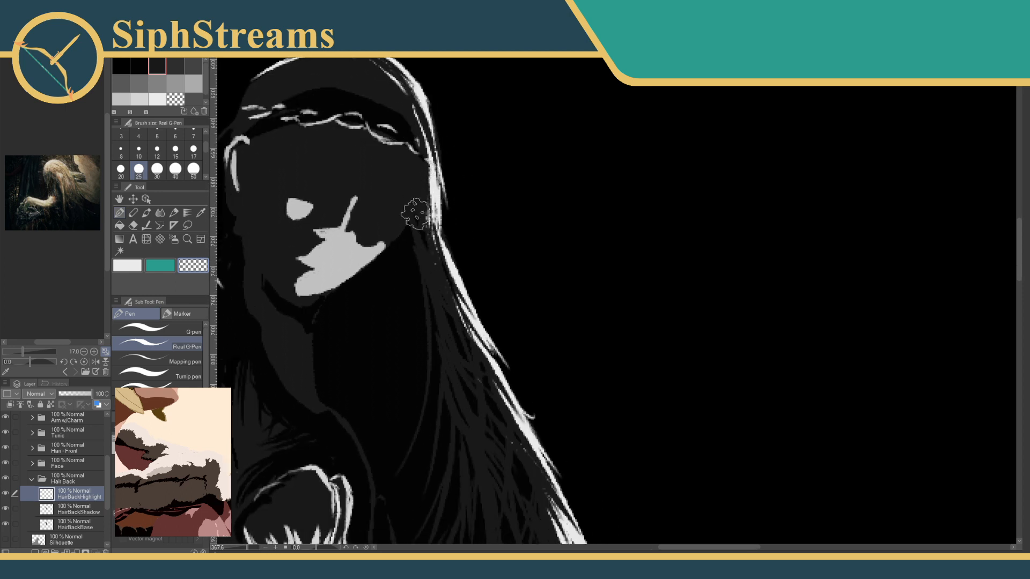
drag(248, 548, 235, 552)
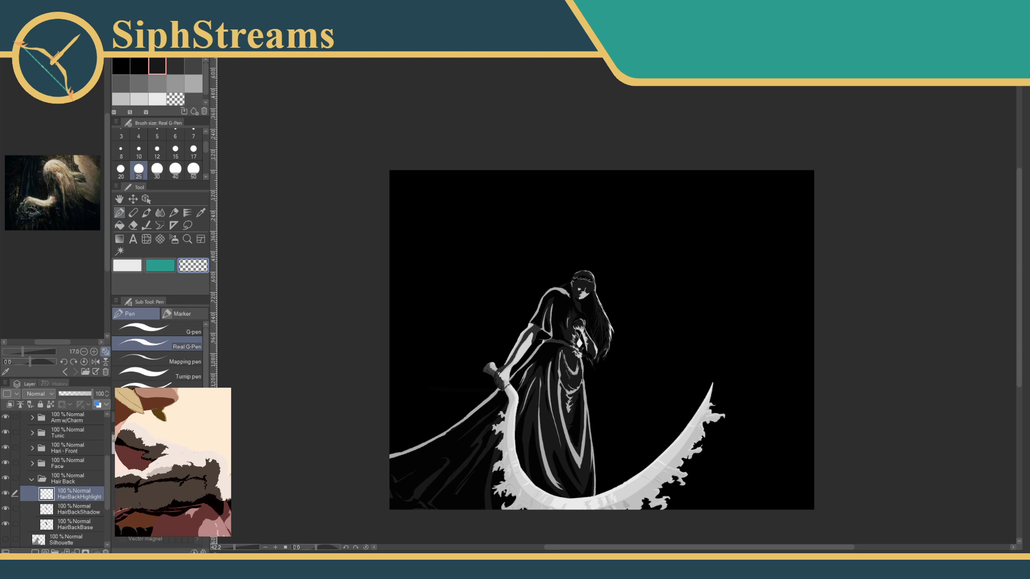
drag(234, 547, 244, 547)
mouse_move(304, 444)
mouse_down()
mouse_move(448, 228)
mouse_move(381, 338)
mouse_up()
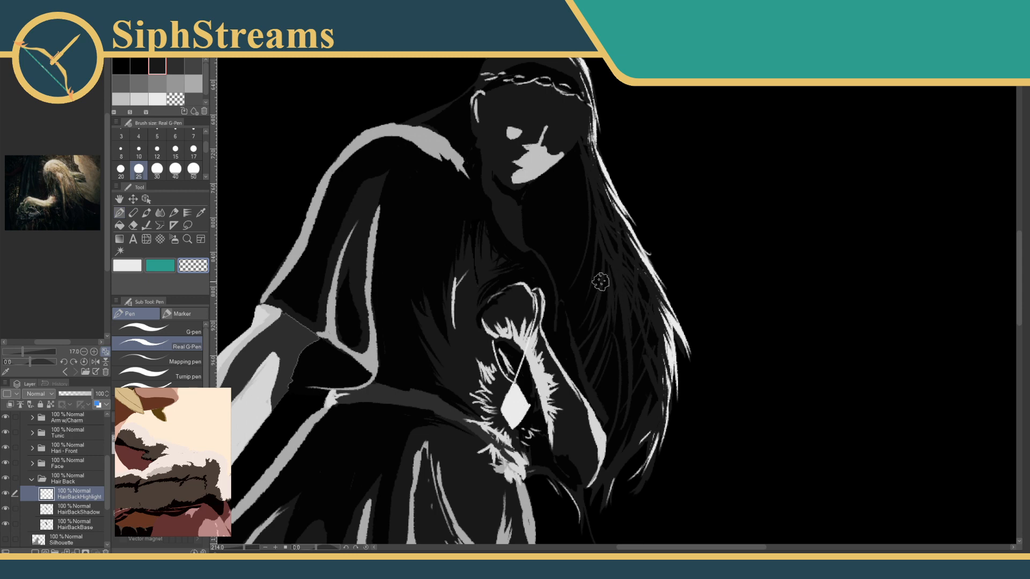
click(69, 527)
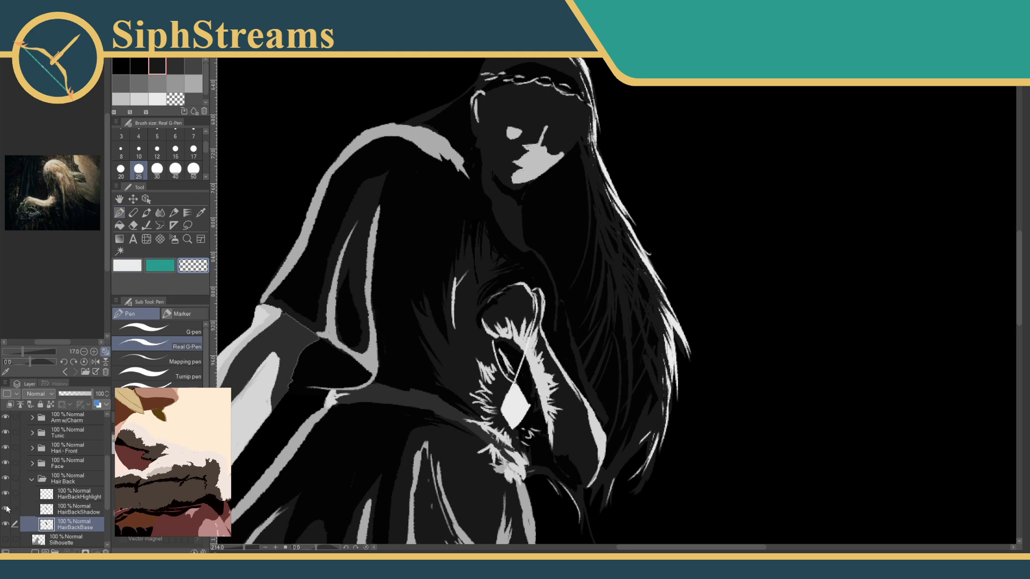
click(63, 507)
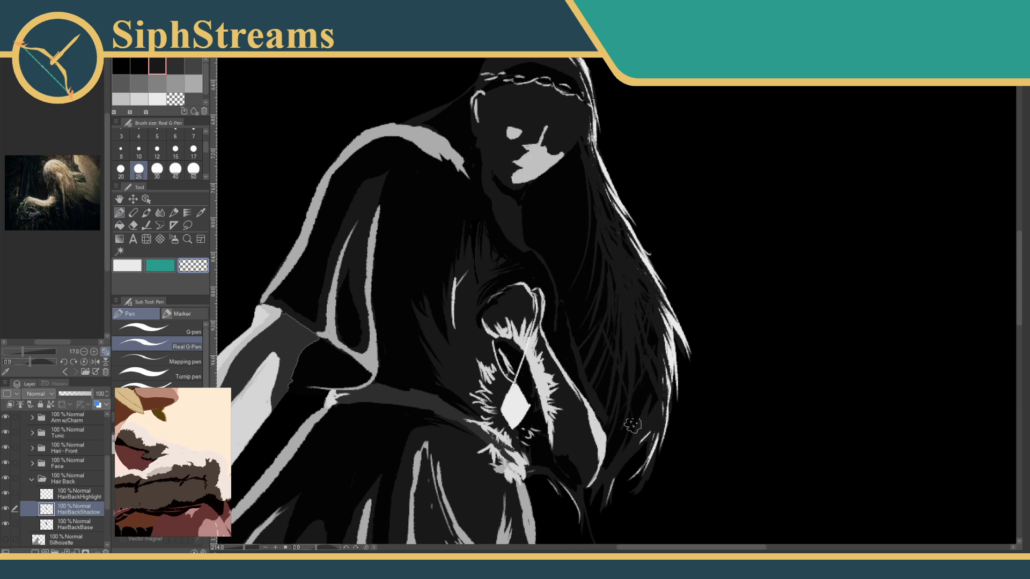
drag(639, 381, 631, 444)
drag(648, 369, 635, 434)
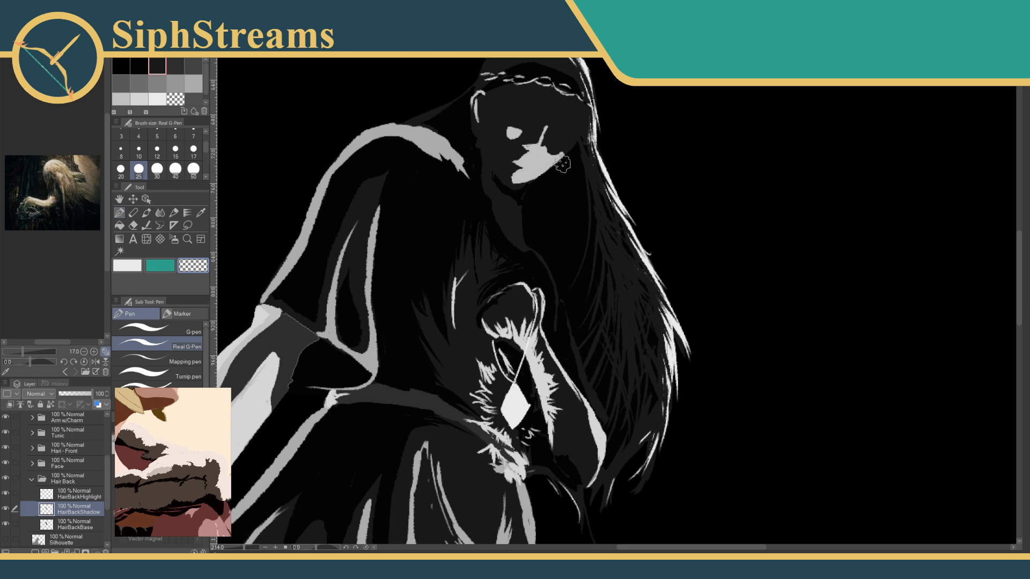
Erase long tapered strands from the back hair shadow below the cheek, running down towards the forearm.
mouse_move(561, 148)
mouse_down()
mouse_move(582, 187)
mouse_move(584, 252)
mouse_up()
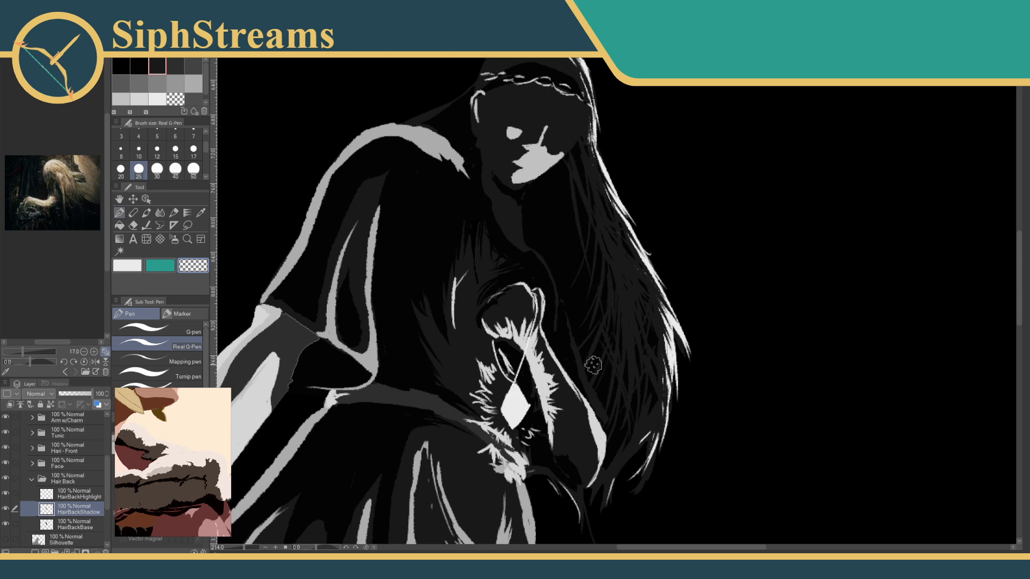
drag(578, 193, 586, 300)
mouse_move(562, 169)
mouse_down()
mouse_move(575, 280)
mouse_move(562, 267)
mouse_up()
drag(549, 222, 532, 268)
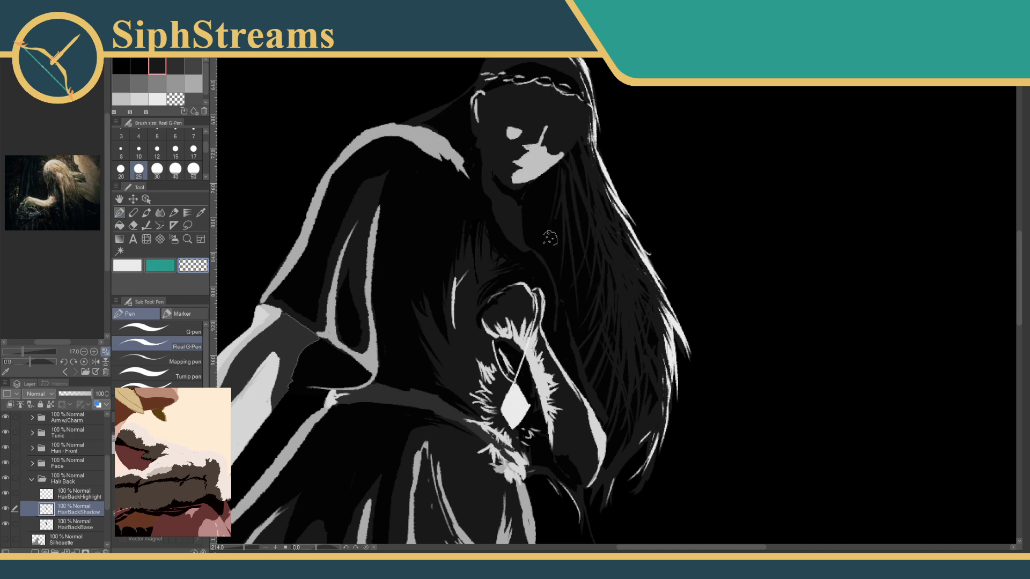
drag(558, 183, 548, 316)
drag(590, 198, 608, 338)
drag(591, 235, 566, 343)
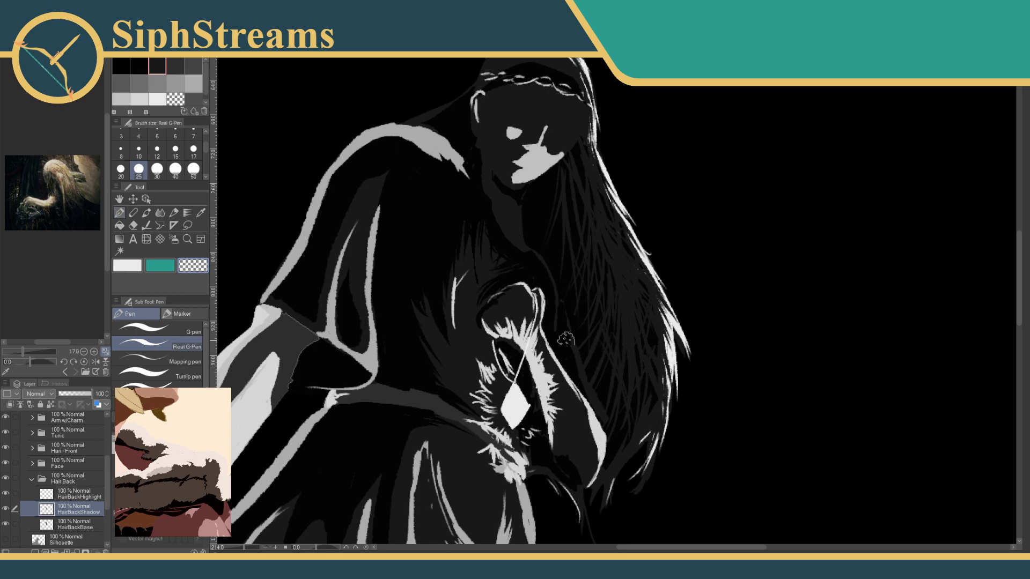
Erase more fine strands from the back hair shadow between the neck, the raised hand and the mid-length hair.
drag(587, 253, 583, 304)
drag(570, 193, 615, 340)
drag(560, 261, 532, 337)
mouse_move(566, 164)
mouse_down()
mouse_move(541, 221)
mouse_move(489, 272)
mouse_up()
drag(550, 185, 519, 239)
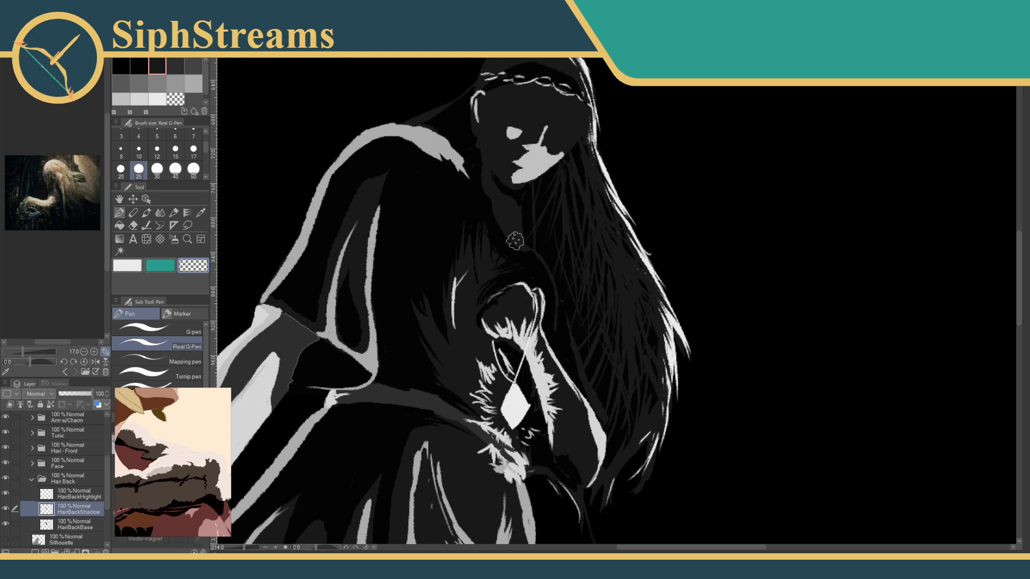
Erase thin strands from the back hair shadow behind the ear, where the hair falls towards the shoulder.
drag(395, 422, 429, 476)
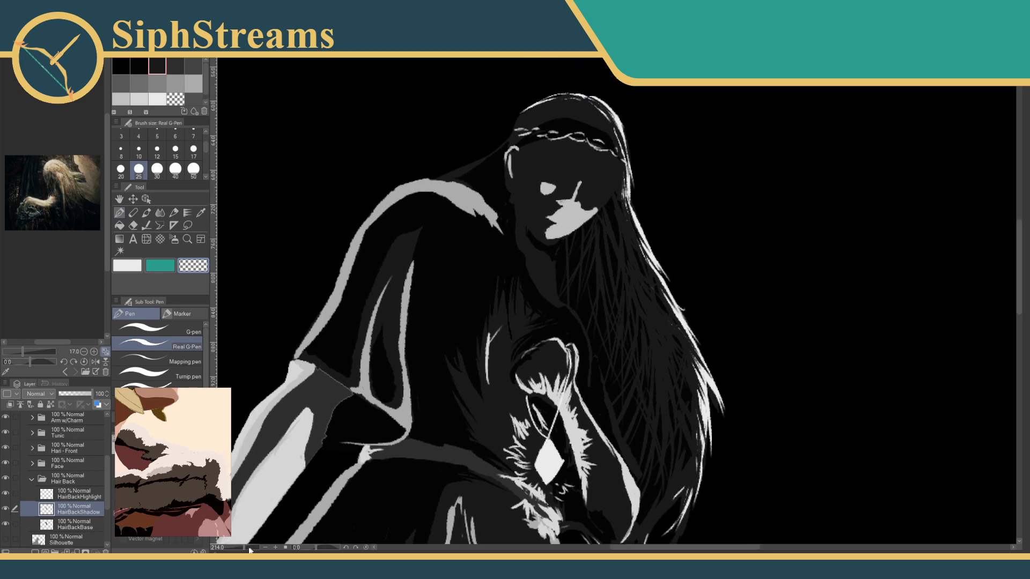
mouse_move(248, 549)
mouse_down()
mouse_move(231, 550)
mouse_move(245, 551)
mouse_up()
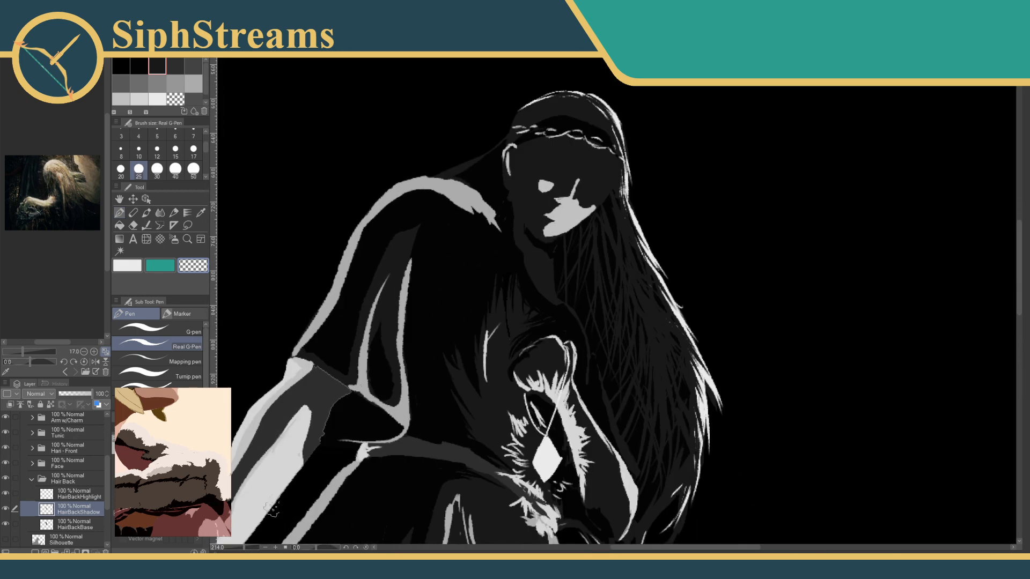
drag(324, 349, 361, 435)
mouse_move(547, 237)
mouse_down()
mouse_move(511, 273)
mouse_move(502, 307)
mouse_move(520, 310)
mouse_up()
mouse_move(548, 236)
mouse_down()
mouse_move(523, 276)
mouse_move(498, 280)
mouse_move(502, 268)
mouse_up()
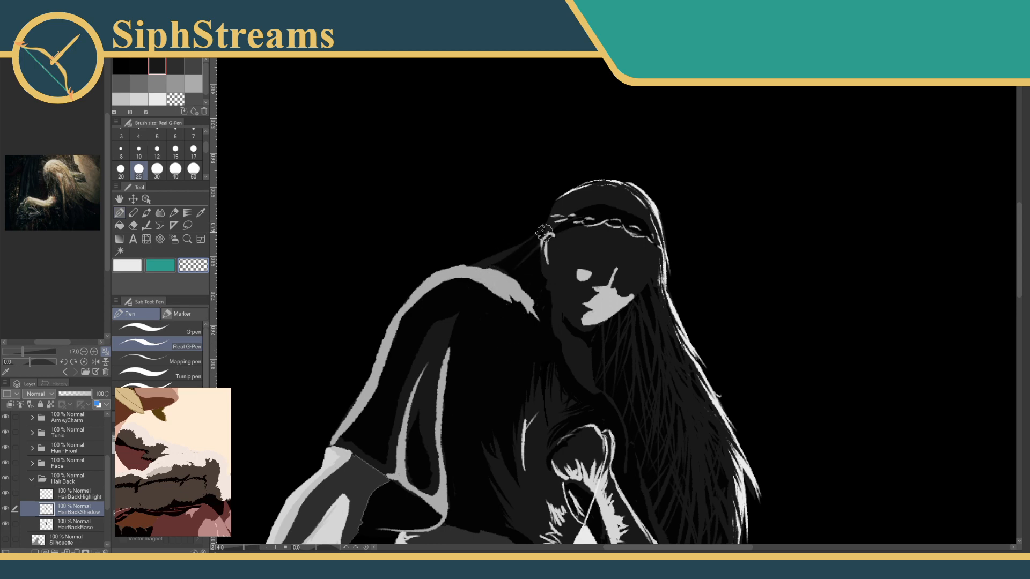
mouse_move(544, 233)
mouse_down()
mouse_move(478, 273)
mouse_move(522, 340)
mouse_up()
drag(411, 506, 415, 438)
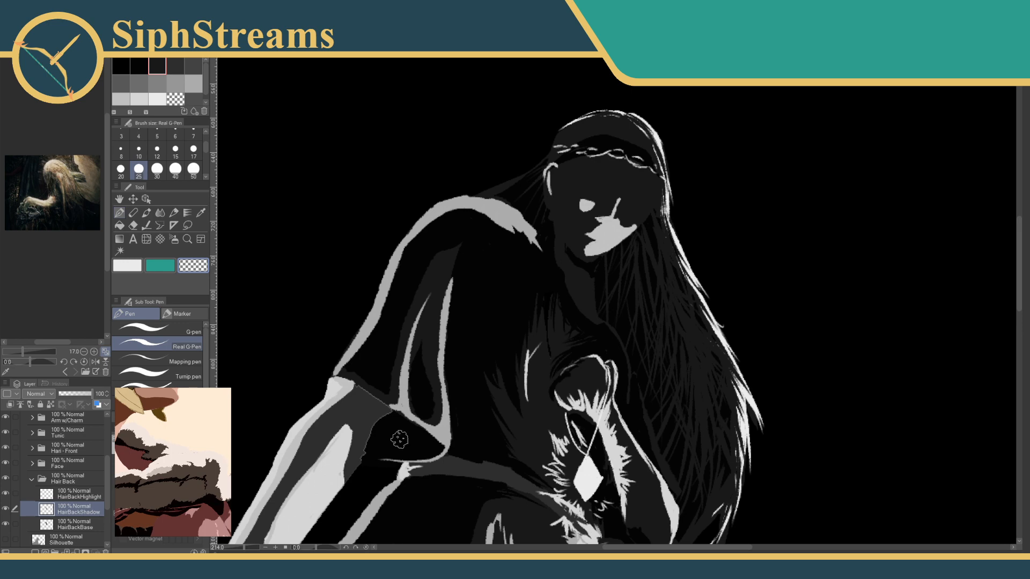
drag(502, 295, 484, 315)
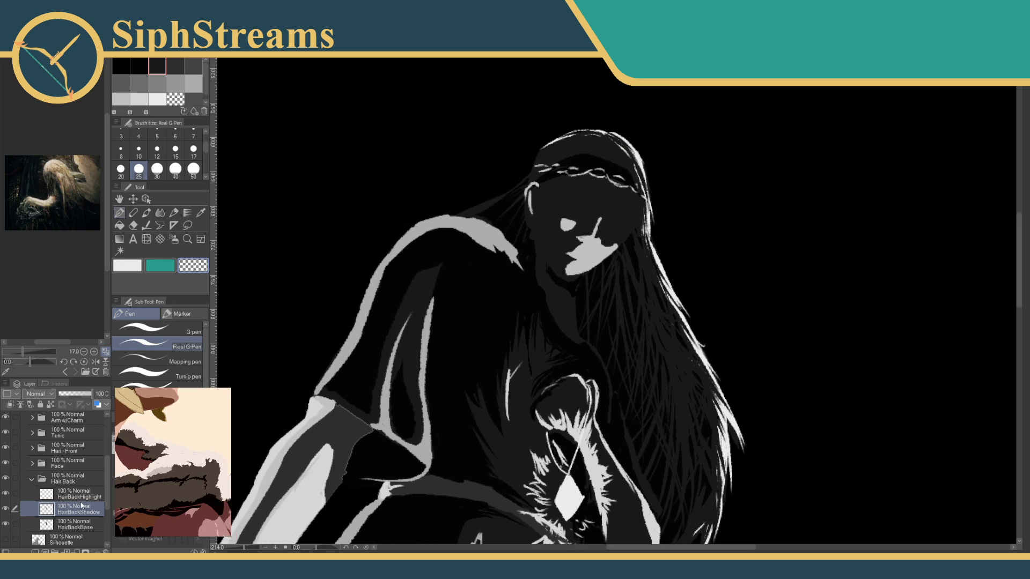
Collapse the Hair Back folder and add three new layers inside the Hari - Front folder.
click(32, 478)
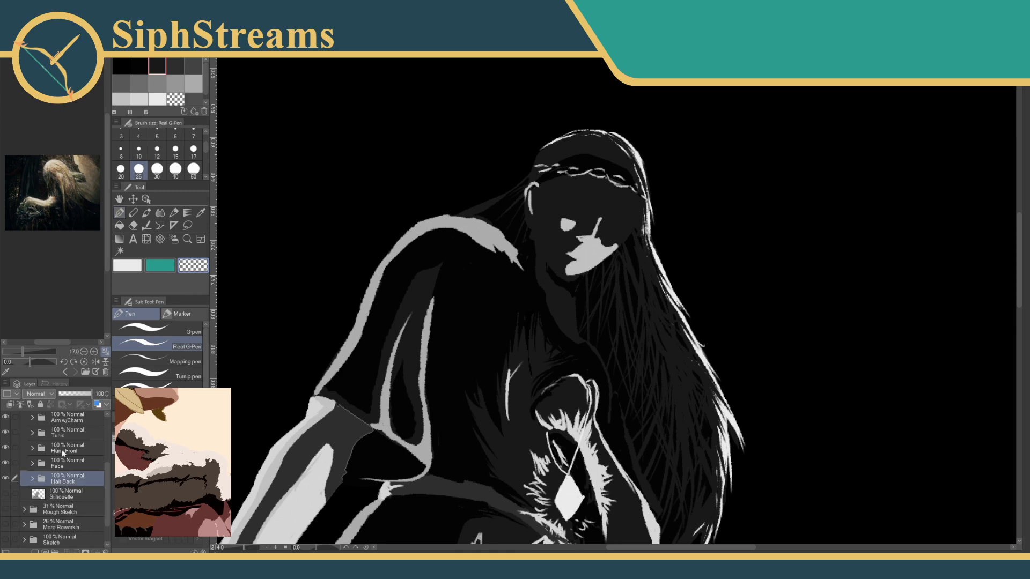
click(62, 450)
click(32, 448)
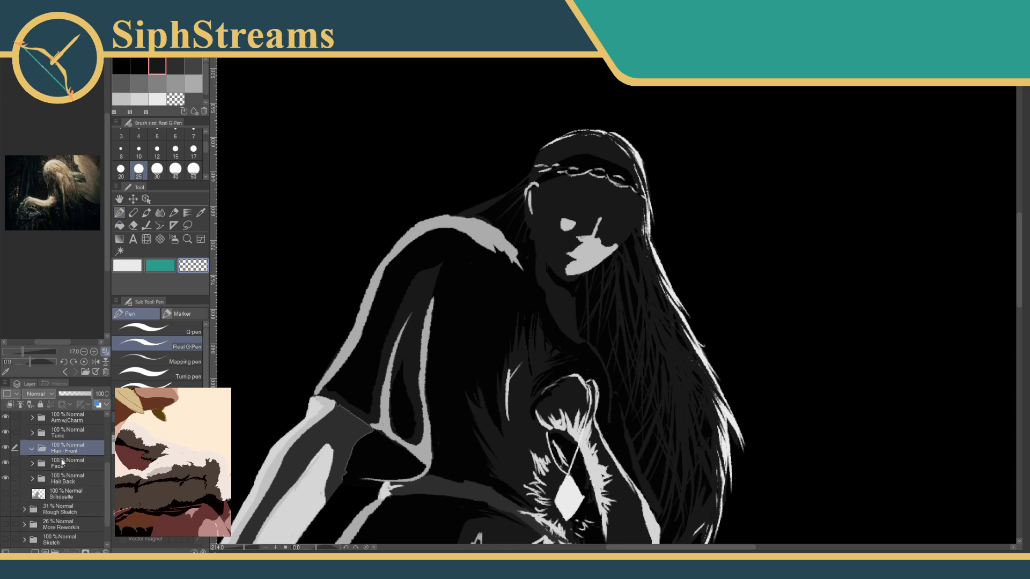
click(34, 553)
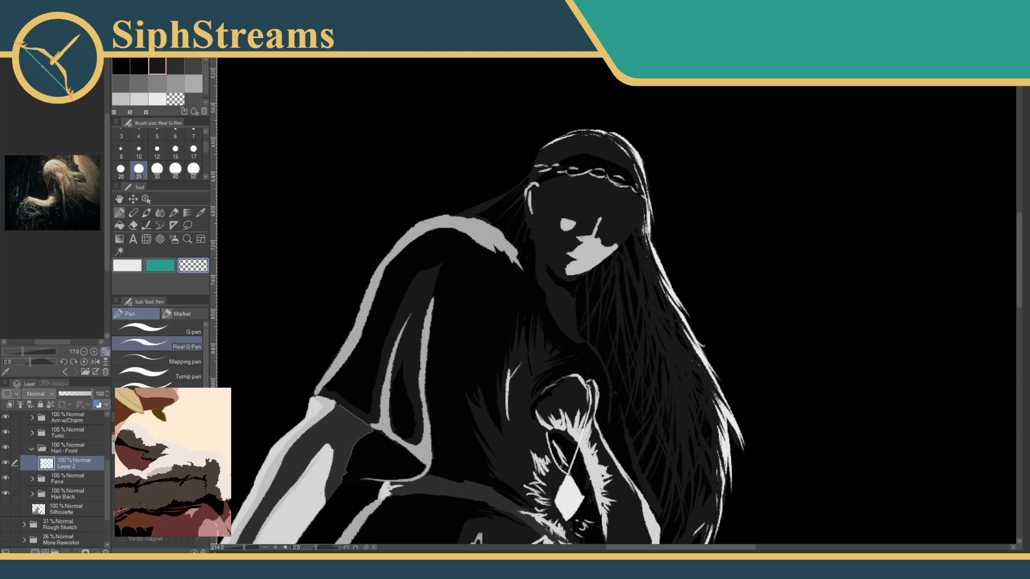
click(35, 552)
click(35, 552)
Rename the three new layers, from lowest to highest, as HariFrong Base, HariFront Shadow and HariFront Highlight.
double_click(67, 494)
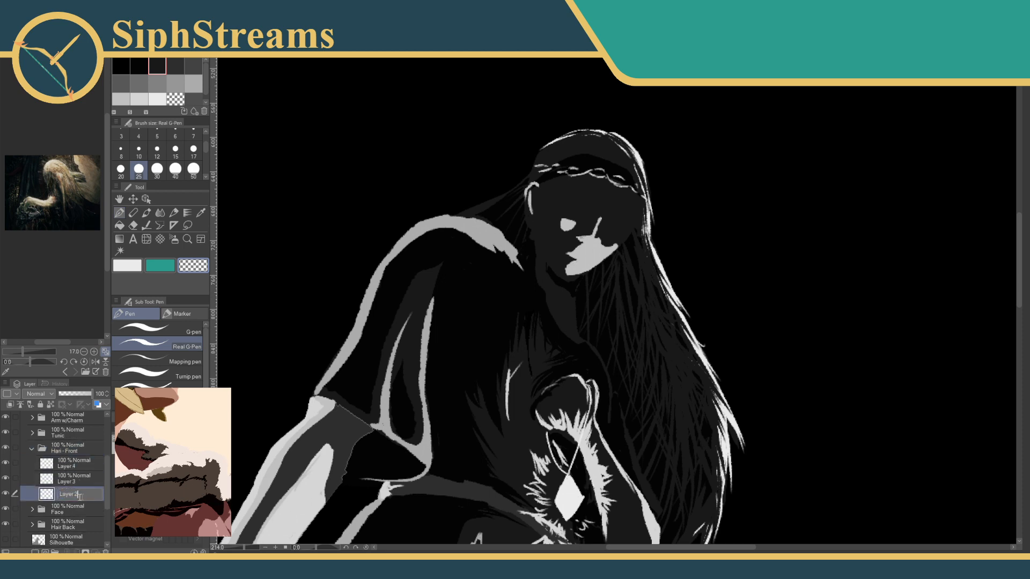
text(HariFrong Base)
key(Return)
double_click(70, 481)
text(Hari)
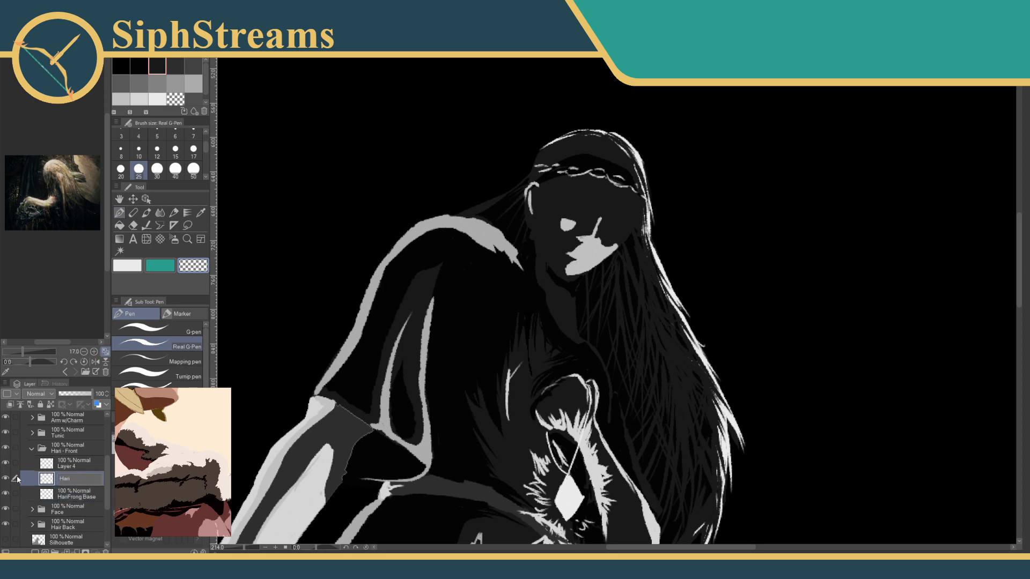
text(Front Shadow)
click(64, 467)
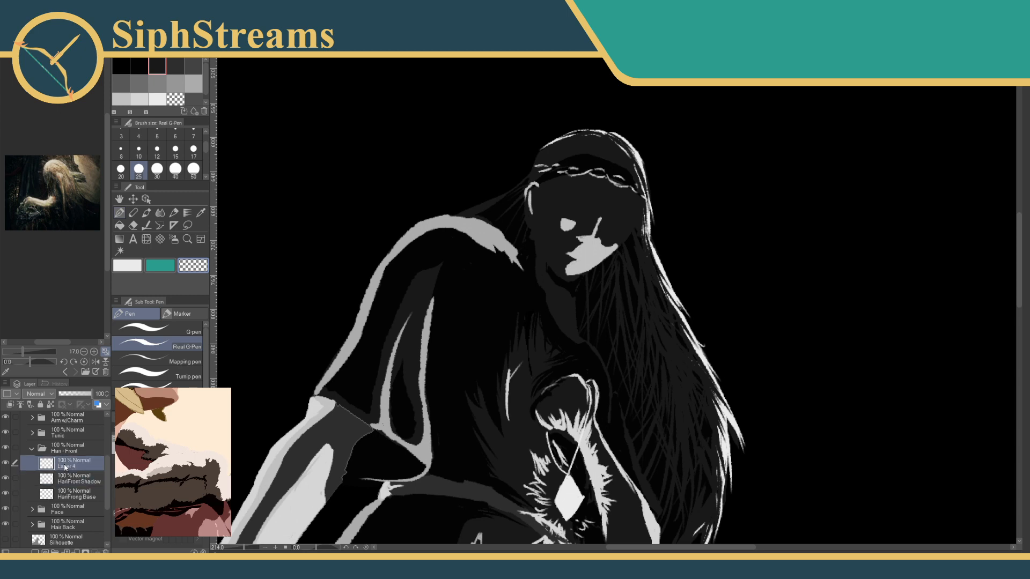
double_click(64, 467)
text(HariFront Highlight)
key(Return)
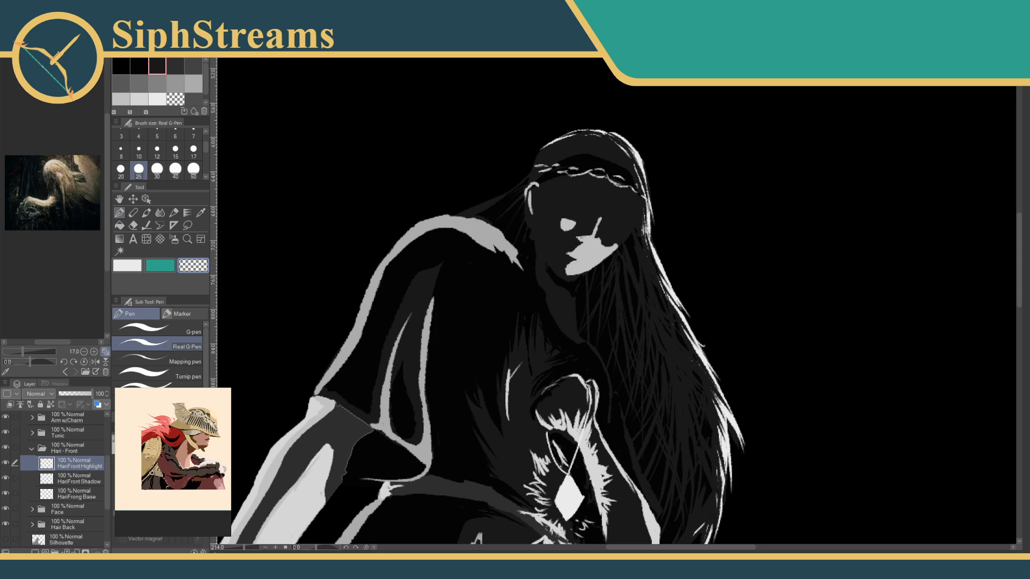
Collapse the Hari - Front folder after looking through the neighbouring arm and tunic folders.
drag(581, 400, 636, 317)
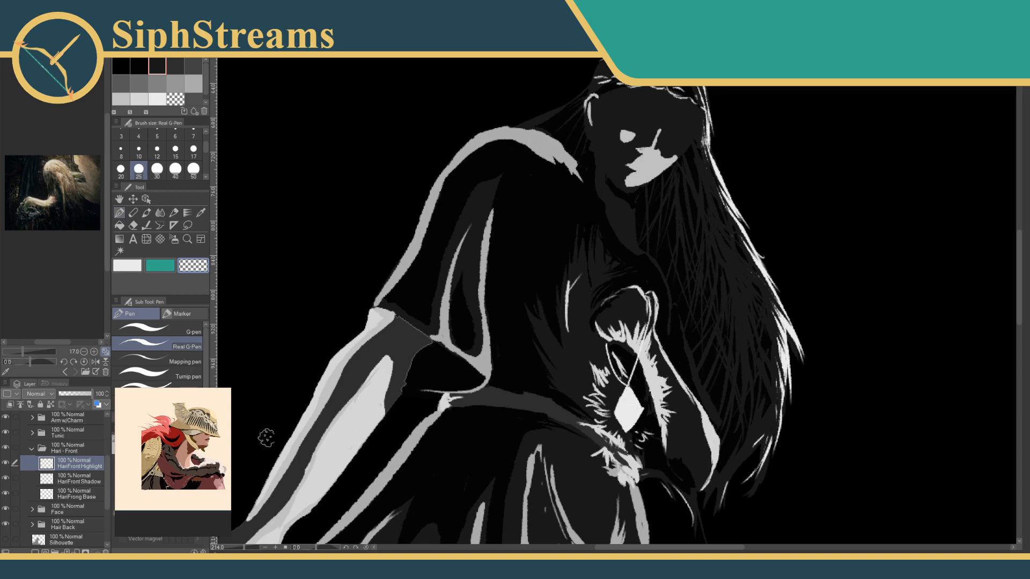
scroll(523, 368, up, 4)
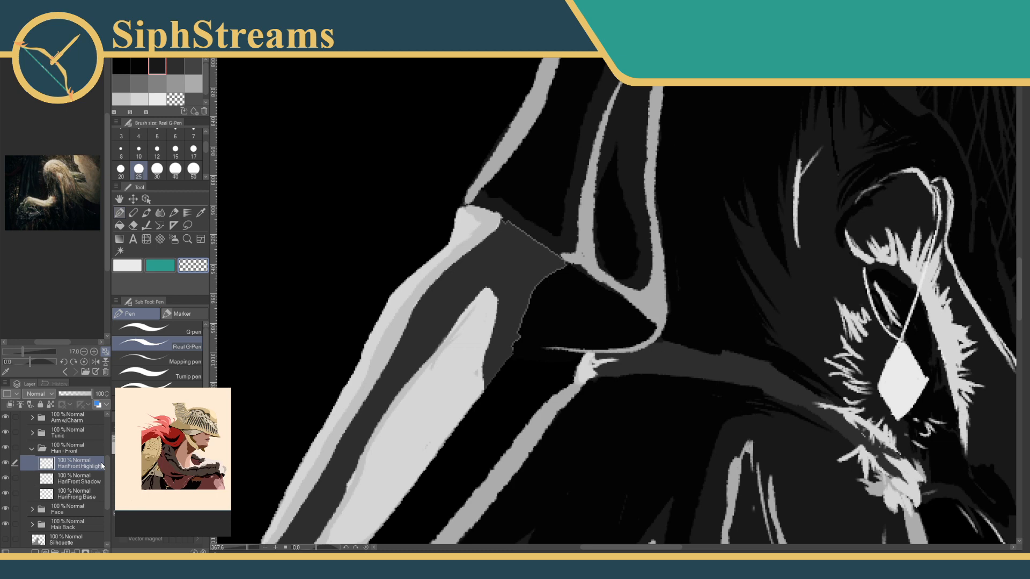
scroll(108, 461, up, 1)
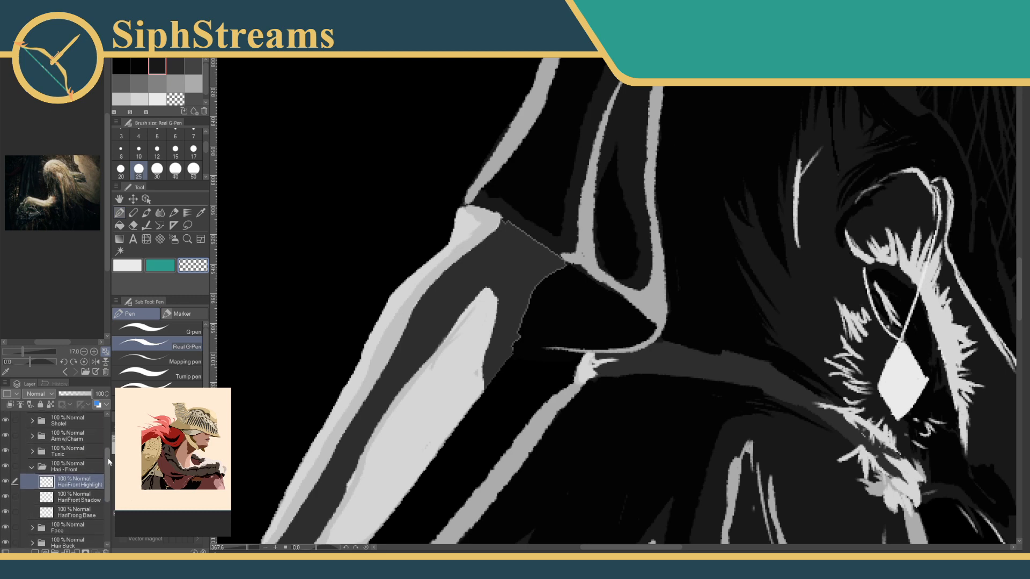
click(71, 452)
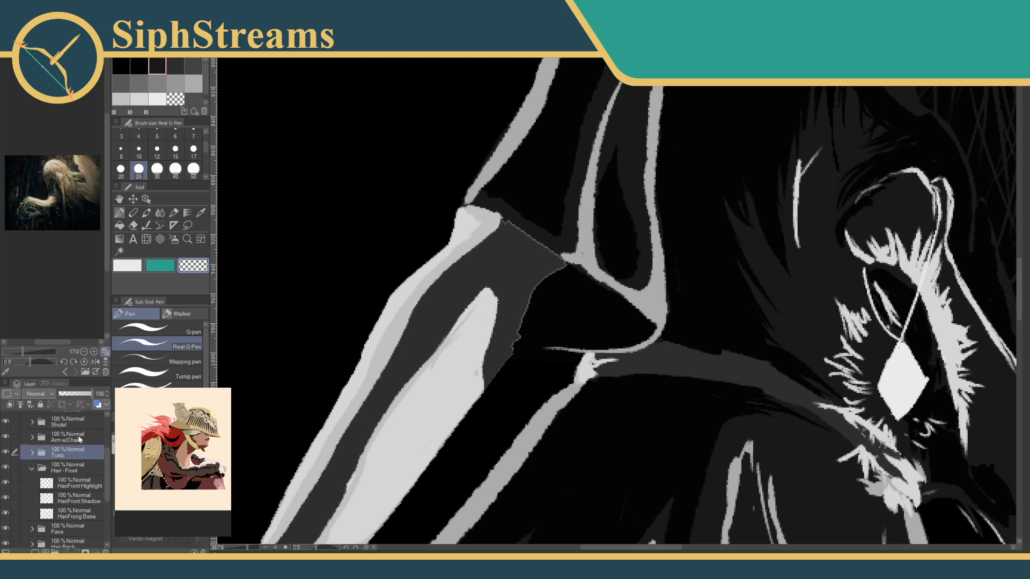
click(80, 440)
scroll(81, 440, up, 3)
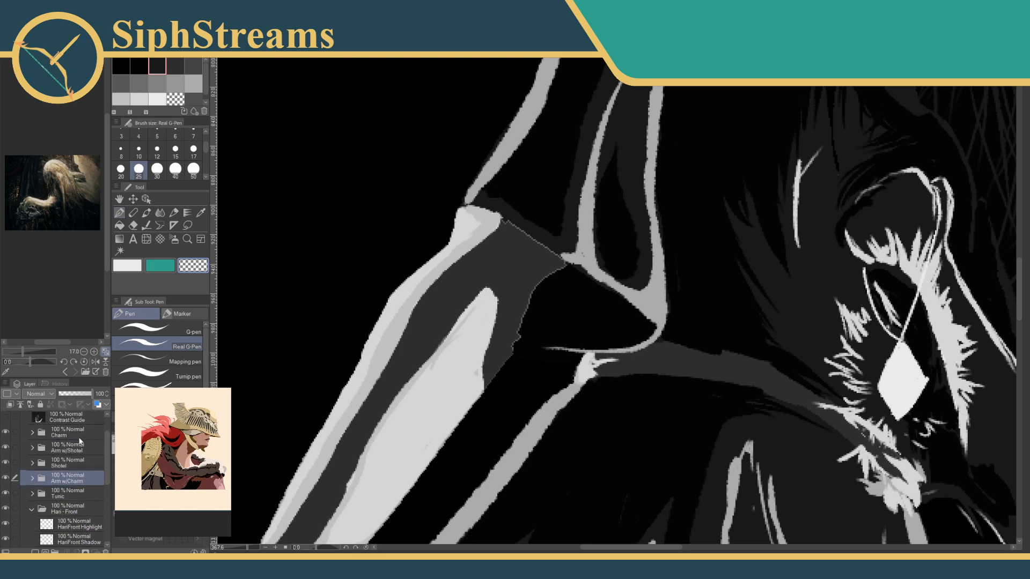
drag(108, 452, 111, 476)
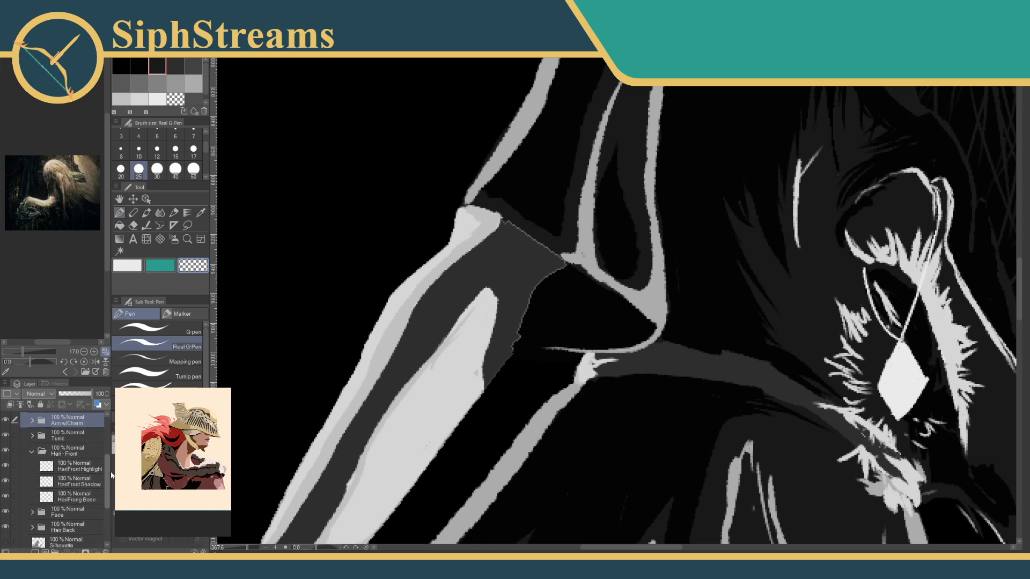
click(31, 451)
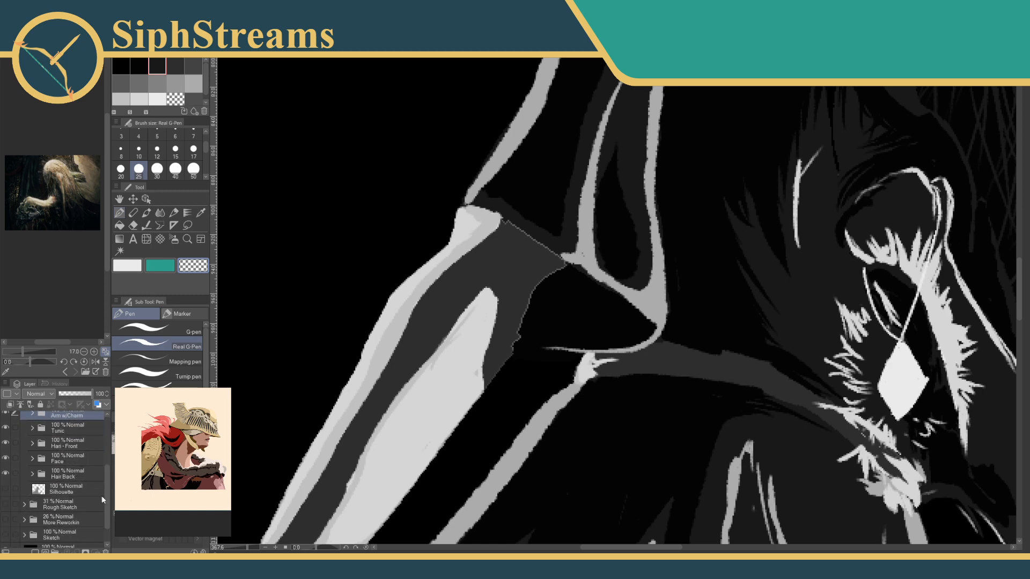
Erase the ragged edge and thin outline of the upper arm below the sleeve on the Arm S Base layer in the Arm w/Shotel folder.
scroll(102, 484, up, 2)
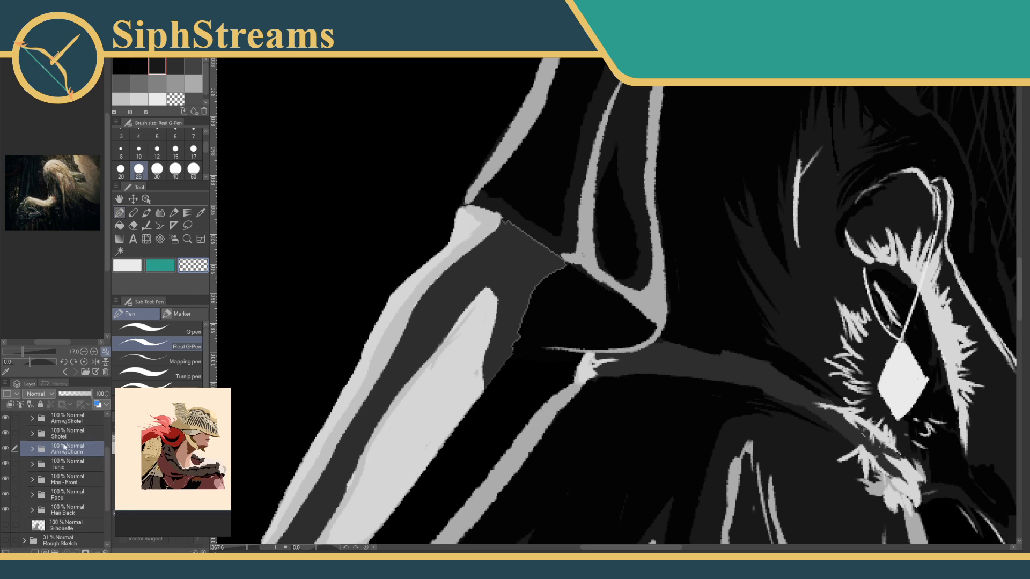
click(70, 419)
click(32, 419)
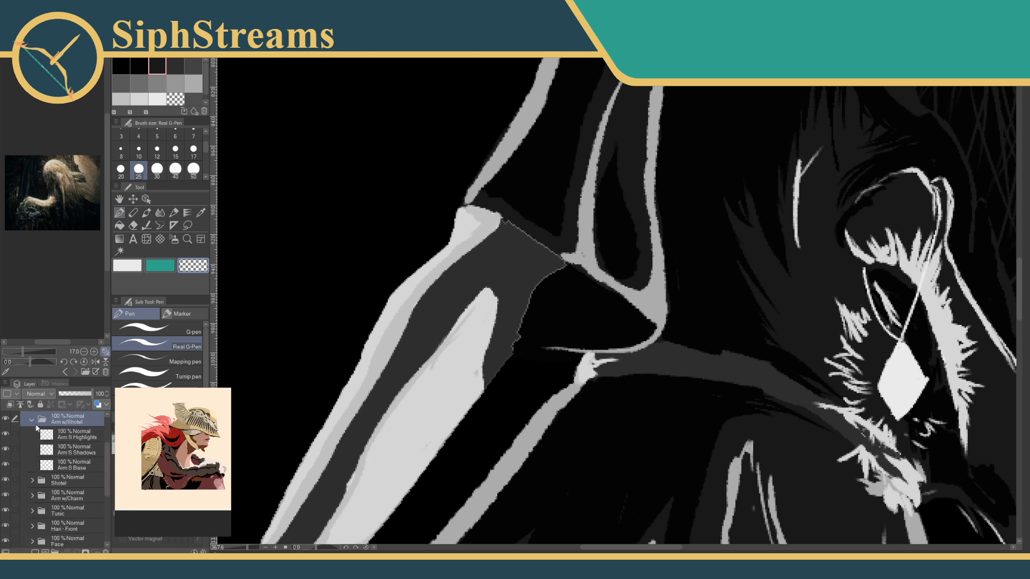
click(80, 469)
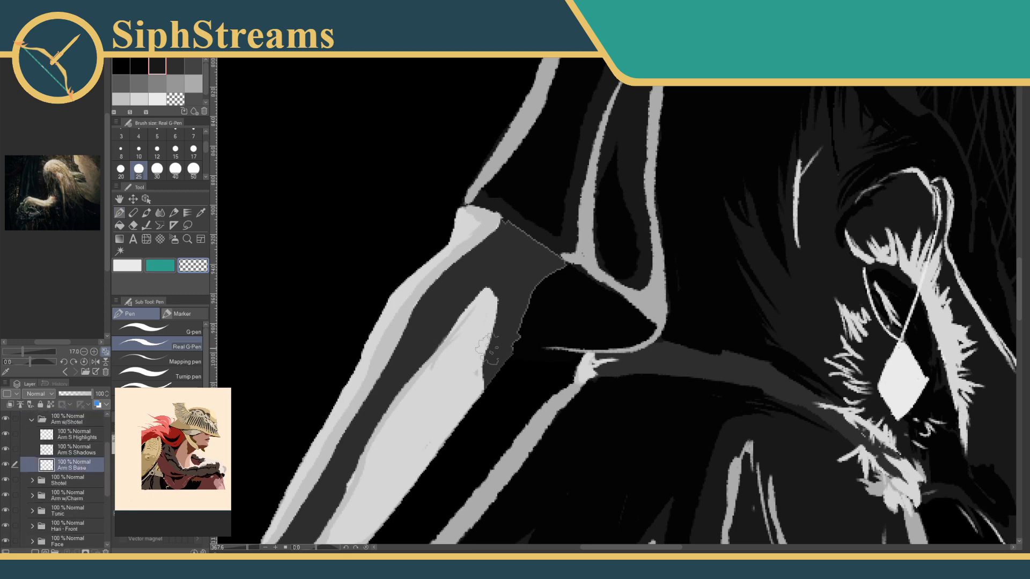
mouse_move(510, 345)
mouse_down()
mouse_move(527, 290)
mouse_move(557, 265)
mouse_up()
drag(498, 234, 545, 245)
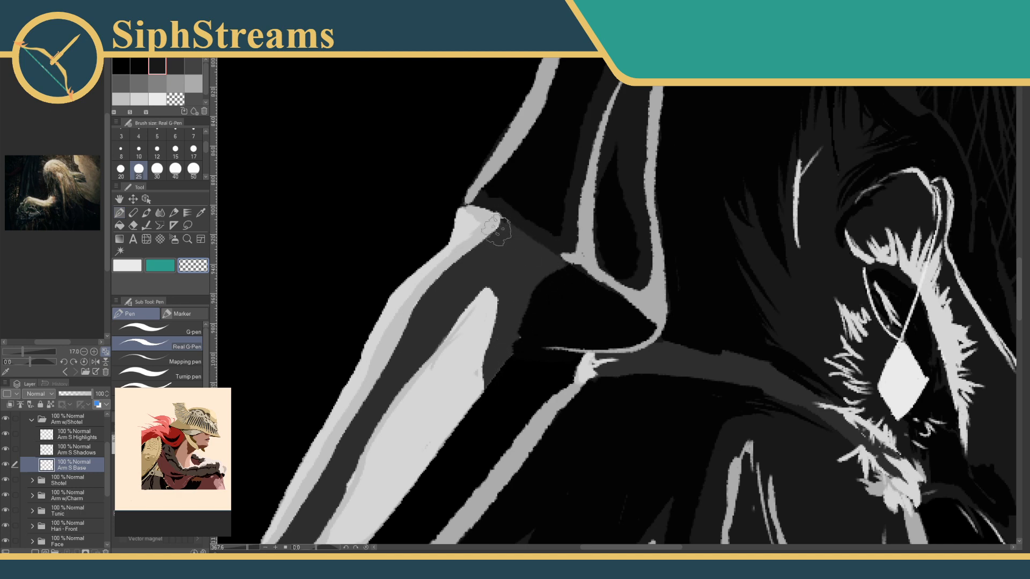
drag(512, 288, 552, 300)
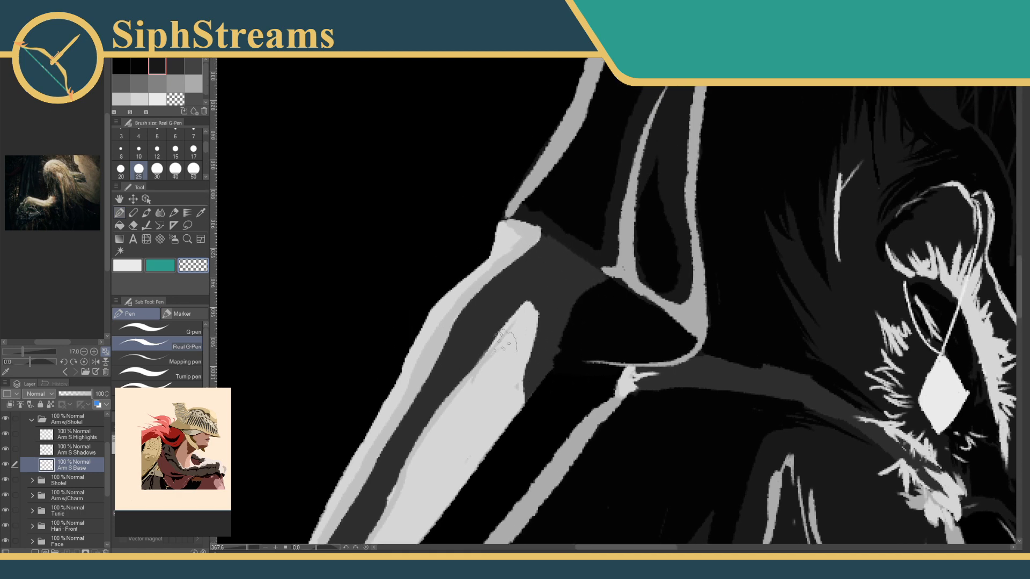
Collapse the Arm w/Shotel folder and expand the Hari - Front folder again.
drag(248, 548, 240, 546)
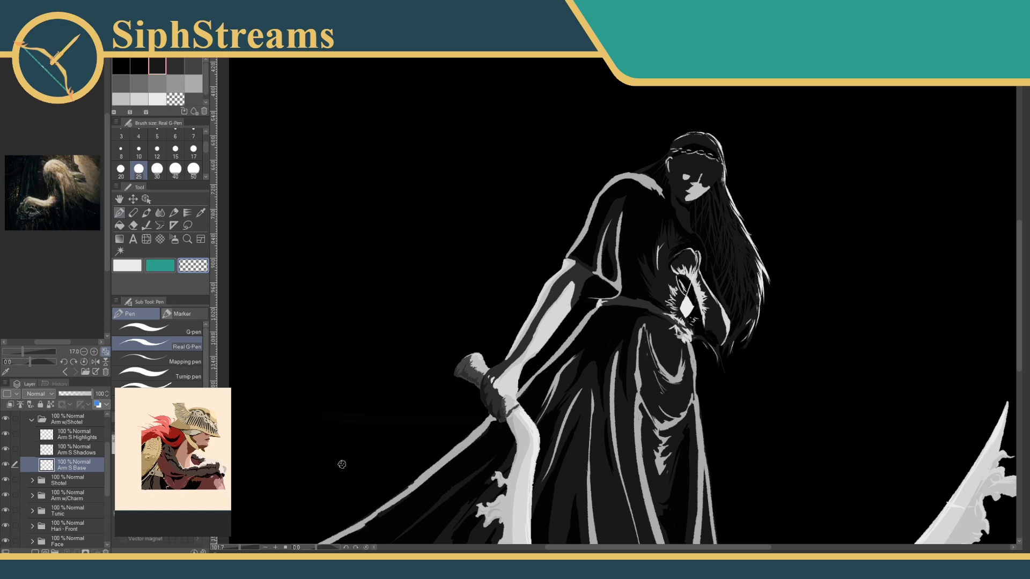
drag(342, 465, 489, 455)
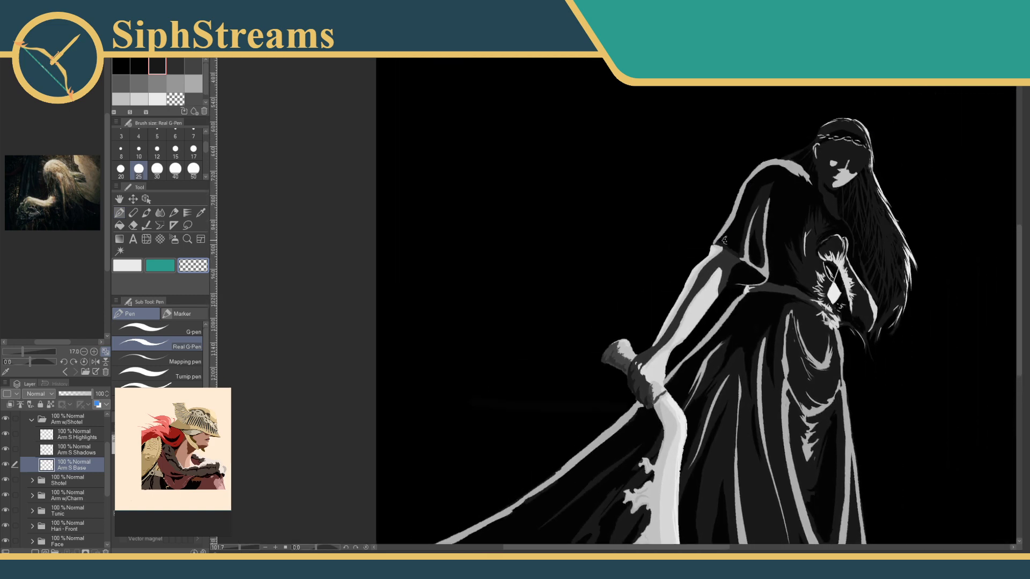
drag(822, 189, 580, 294)
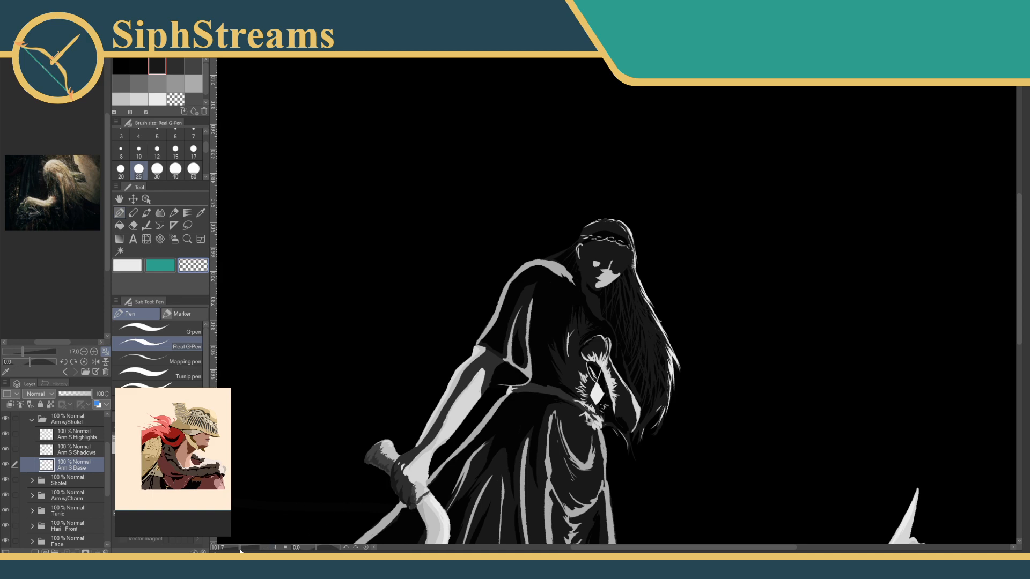
scroll(601, 337, up, 6)
drag(601, 338, 568, 467)
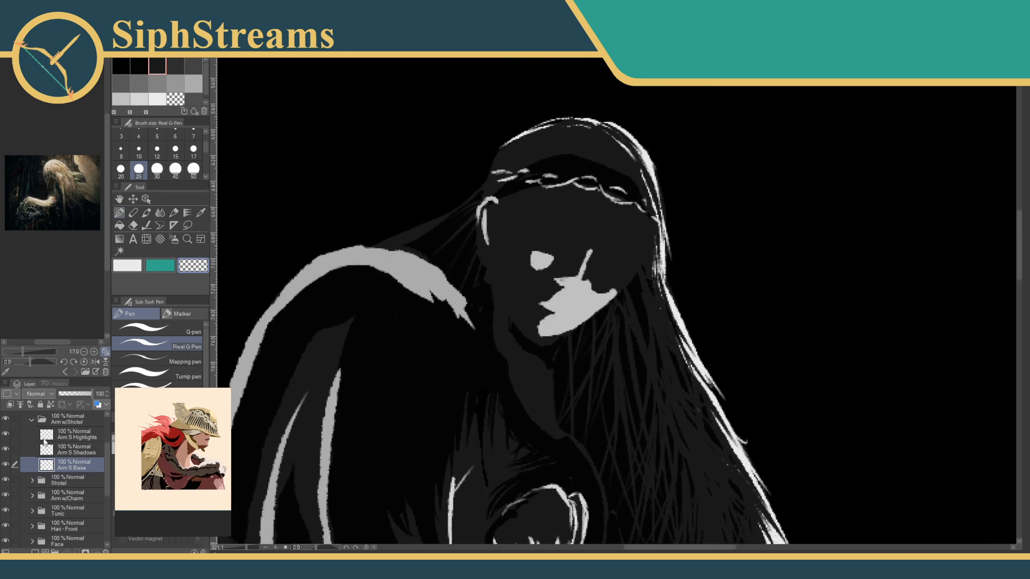
click(31, 420)
click(28, 479)
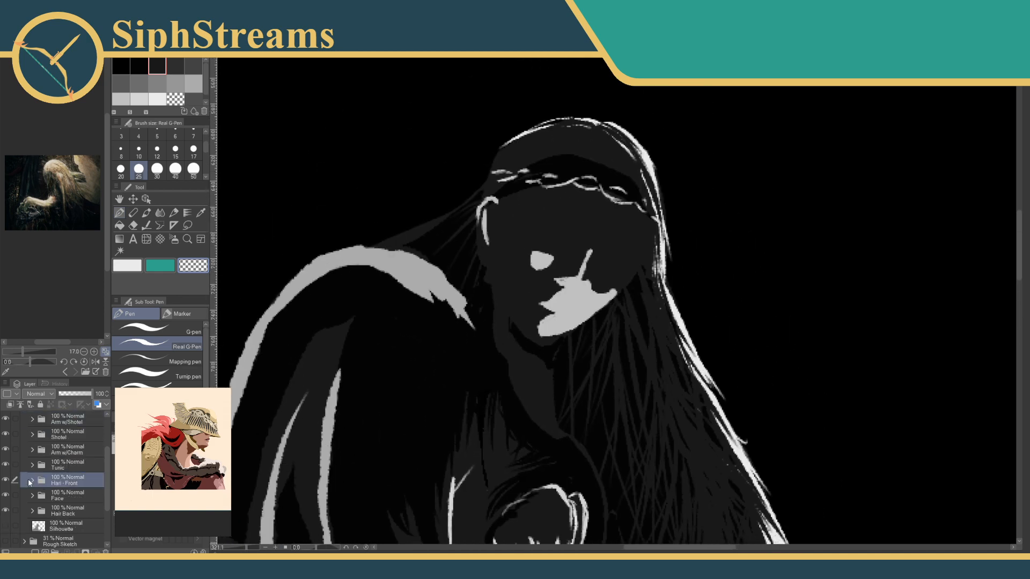
click(32, 482)
Set the Hari - Front folder's opacity to 23% and show the Final Sketch, leaving the Contrast Guide hidden after a brief check.
scroll(96, 471, up, 3)
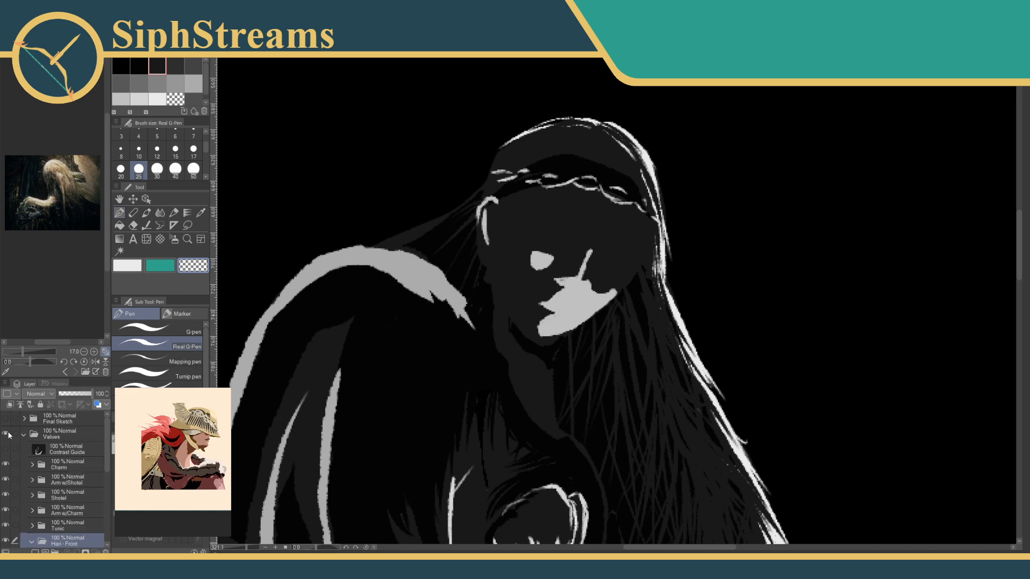
click(5, 449)
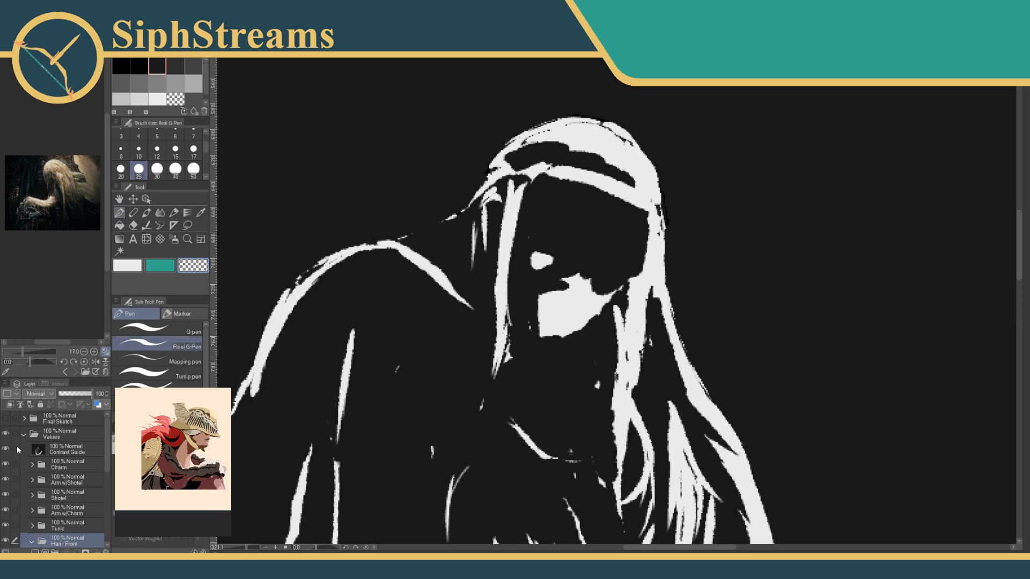
click(66, 394)
click(5, 419)
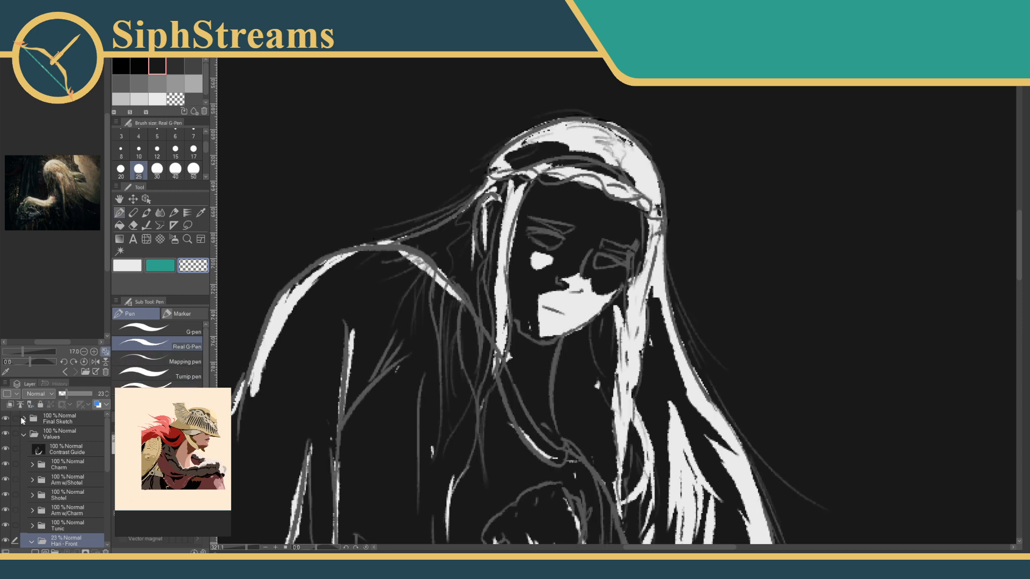
click(5, 450)
Select the HariFrong Base layer and sample a dark grey from the painting for the Real G-Pen.
drag(417, 389, 406, 338)
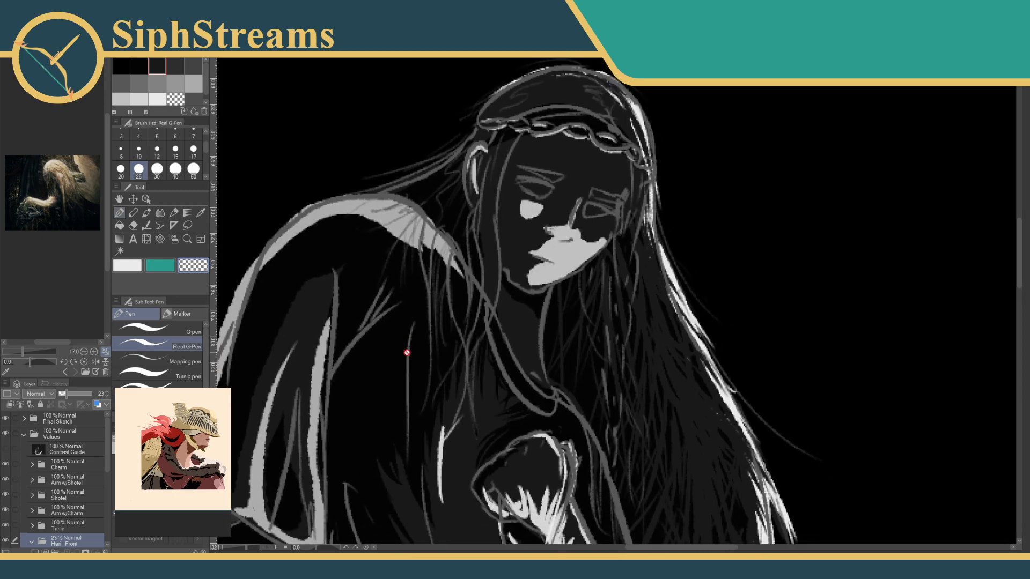
drag(520, 425, 532, 283)
scroll(105, 453, down, 3)
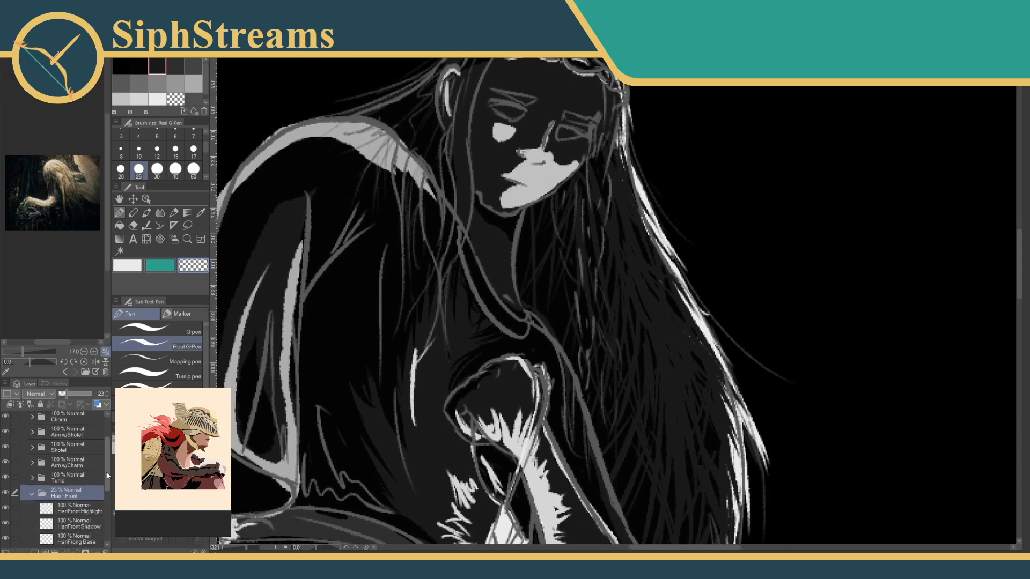
click(75, 500)
scroll(284, 374, up, 3)
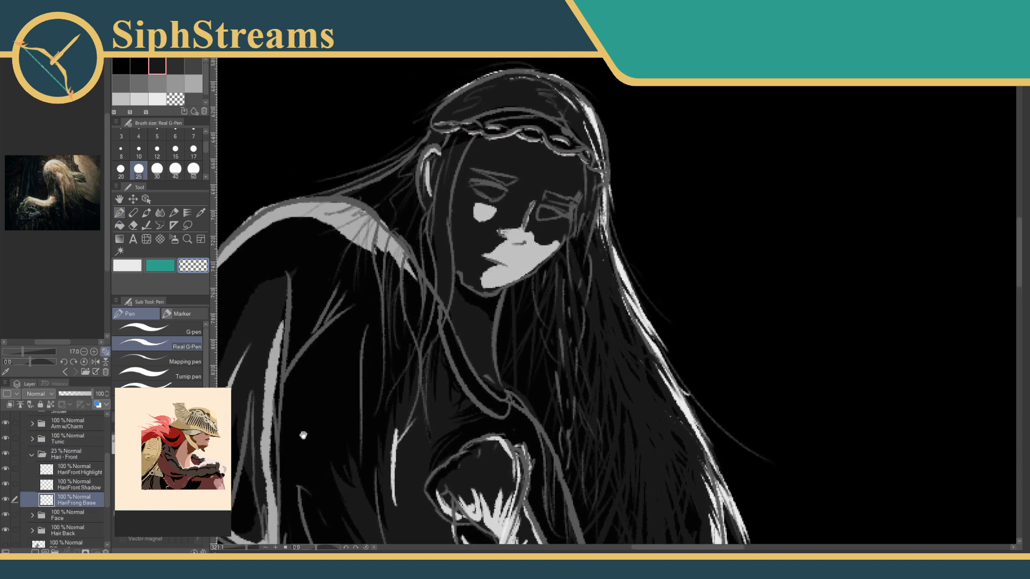
click(200, 212)
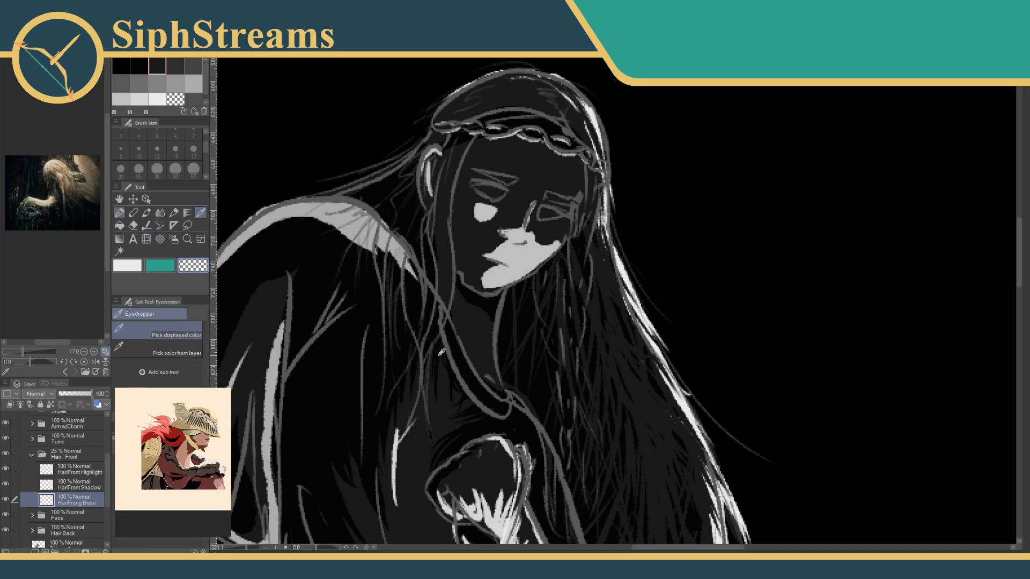
scroll(442, 352, down, 5)
scroll(528, 210, up, 5)
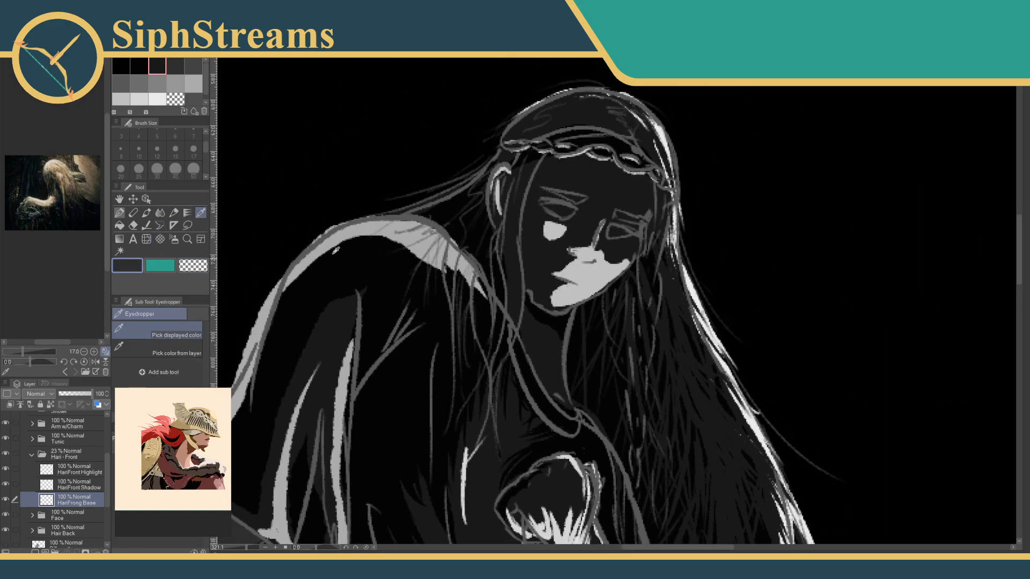
click(119, 213)
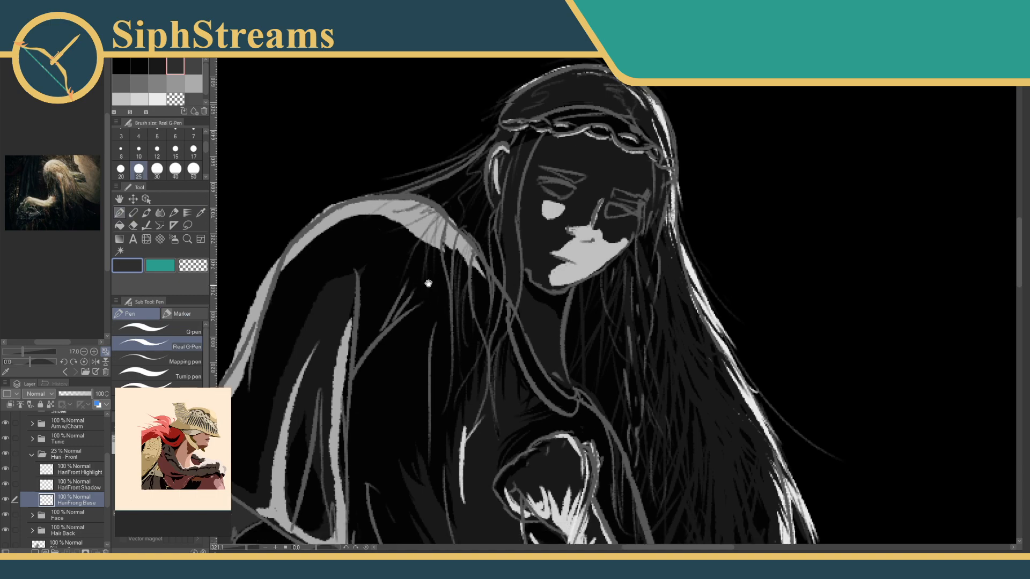
Block in the front hair strand between the ear and the face in dark grey on the HariFrong Base layer.
drag(433, 276, 416, 320)
scroll(475, 228, down, 4)
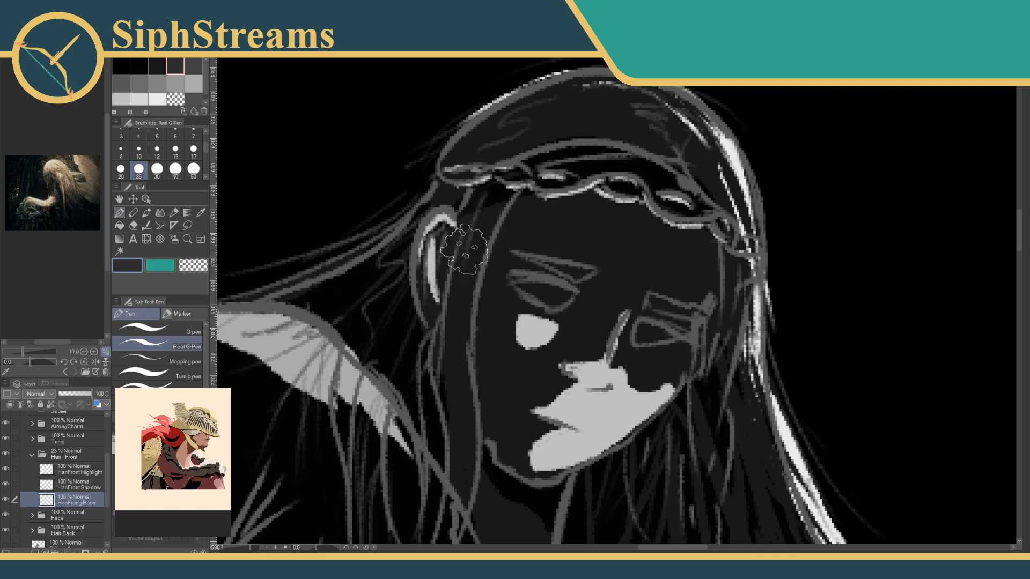
drag(107, 504, 111, 439)
scroll(111, 438, down, 6)
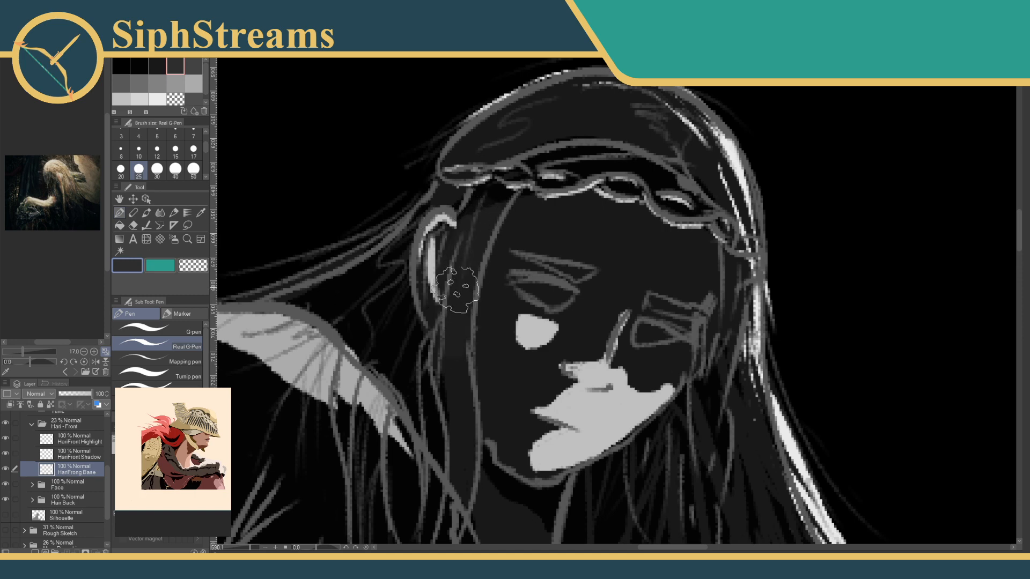
drag(608, 319, 808, 93)
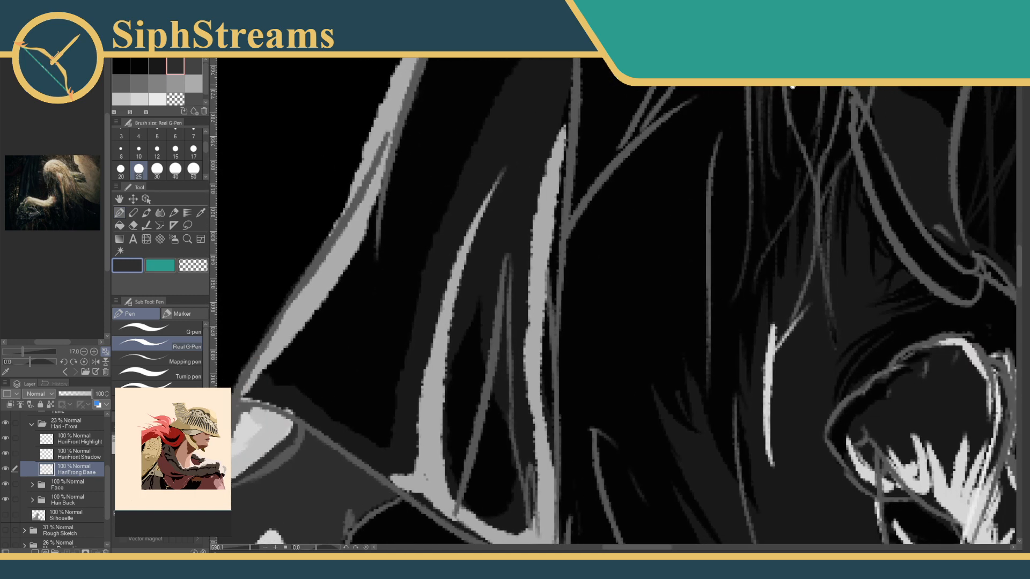
drag(536, 483, 231, 373)
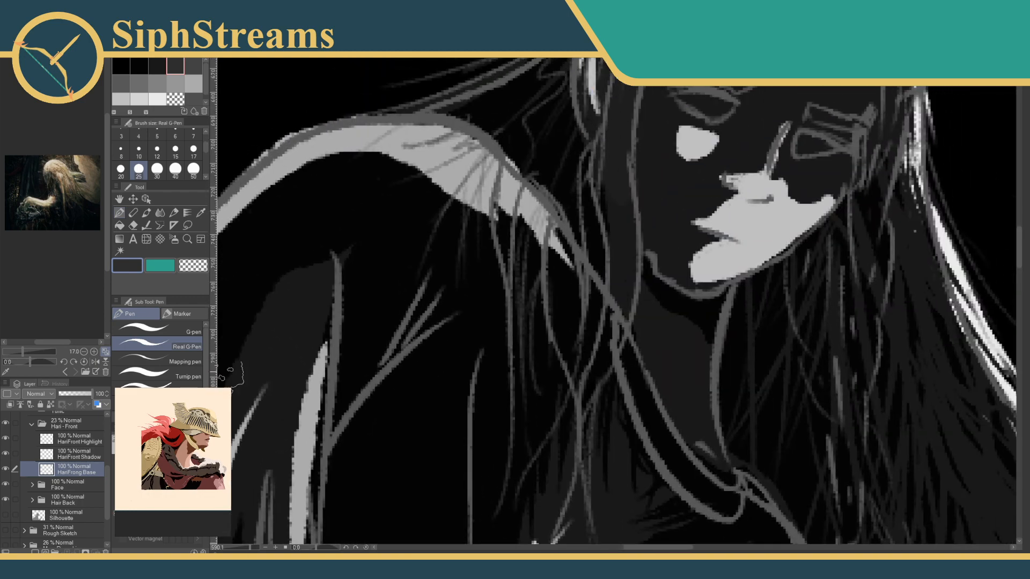
drag(611, 115, 542, 258)
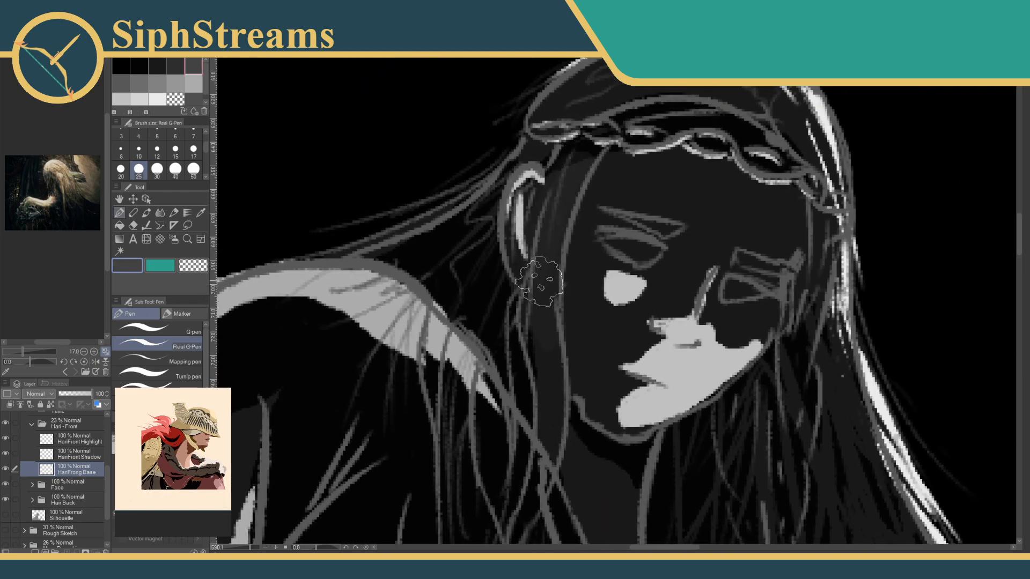
drag(424, 118, 429, 258)
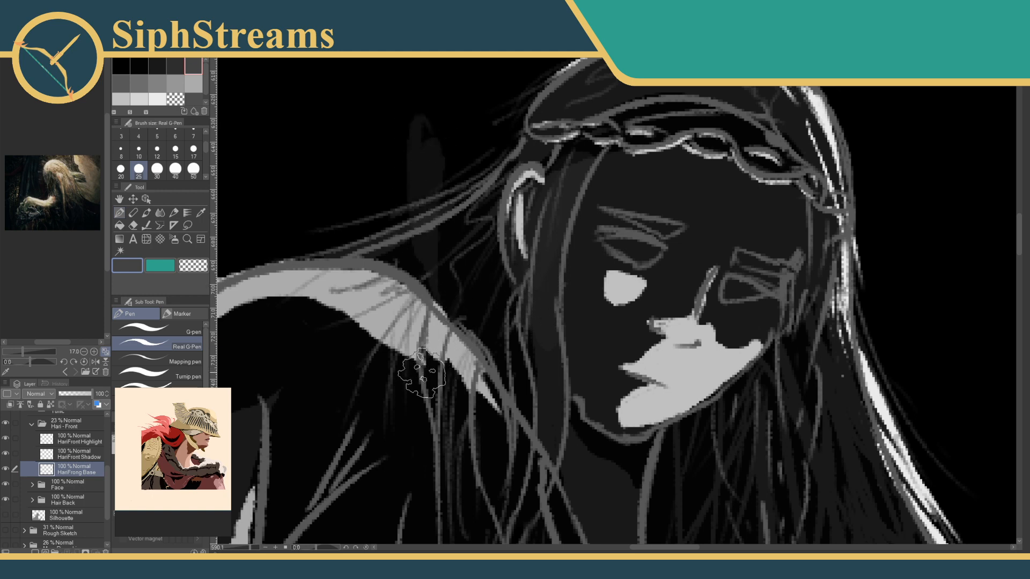
click(60, 427)
click(68, 396)
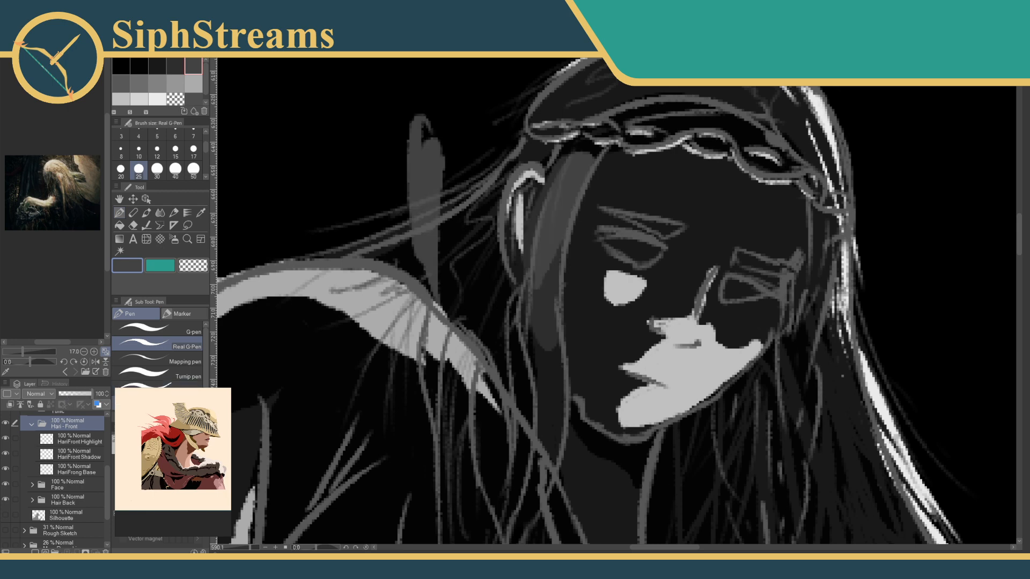
key(ctrl+z)
key(ctrl+z)
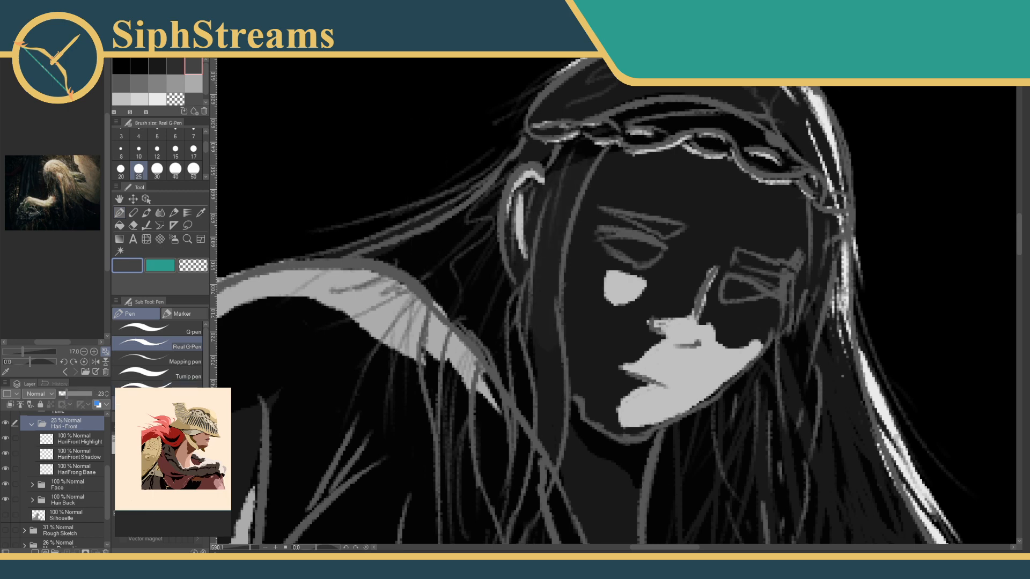
Set the Hari - Front folder's opacity to 100% and return to the HariFrong Base layer with the Real G-Pen.
drag(85, 396, 94, 395)
click(198, 213)
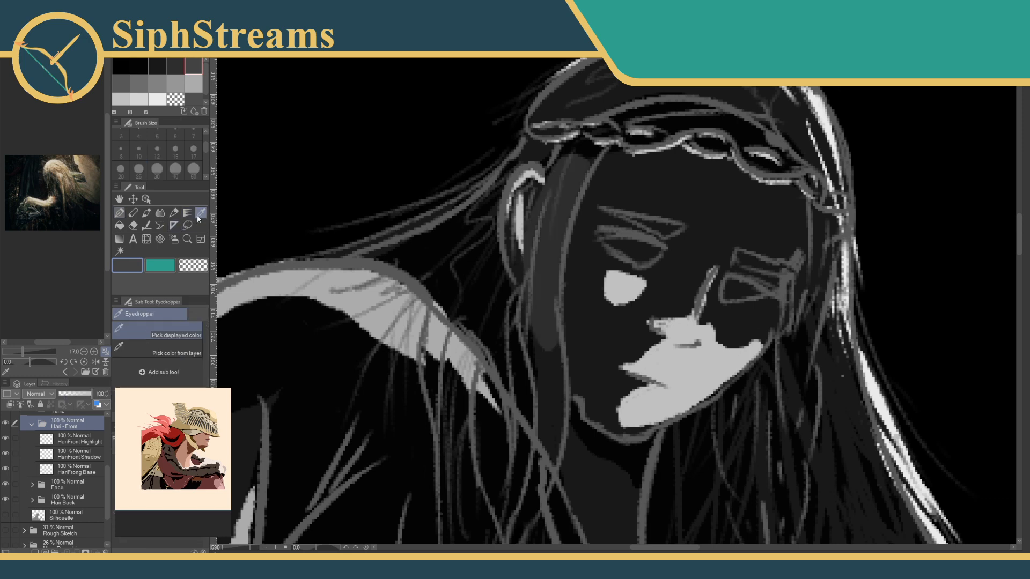
click(61, 483)
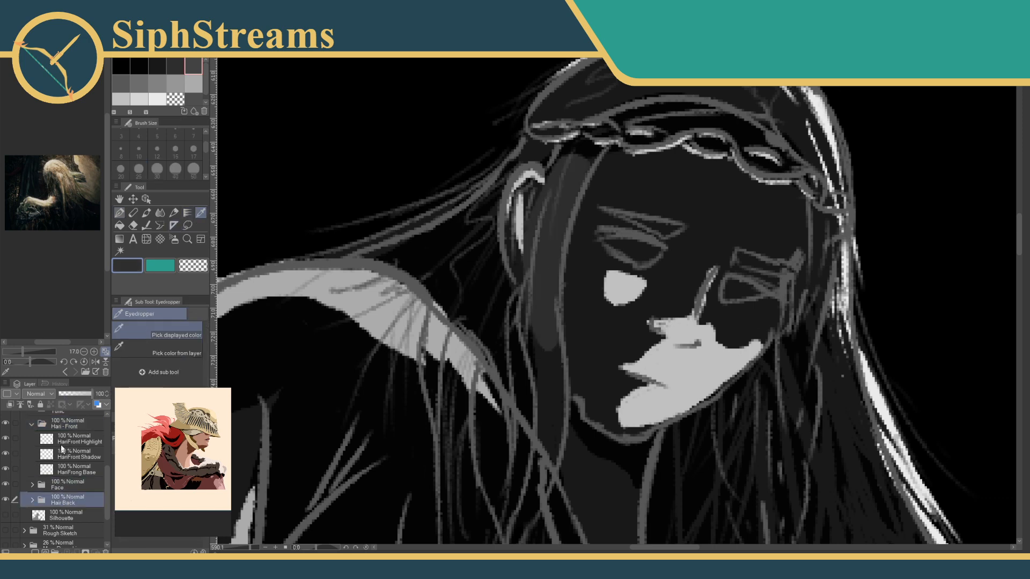
click(67, 424)
click(78, 472)
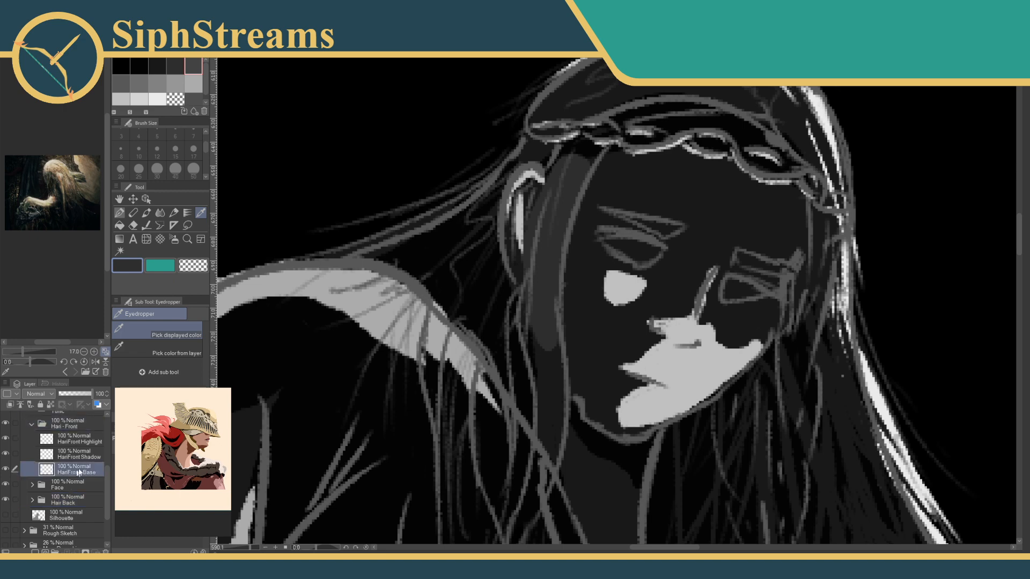
click(121, 213)
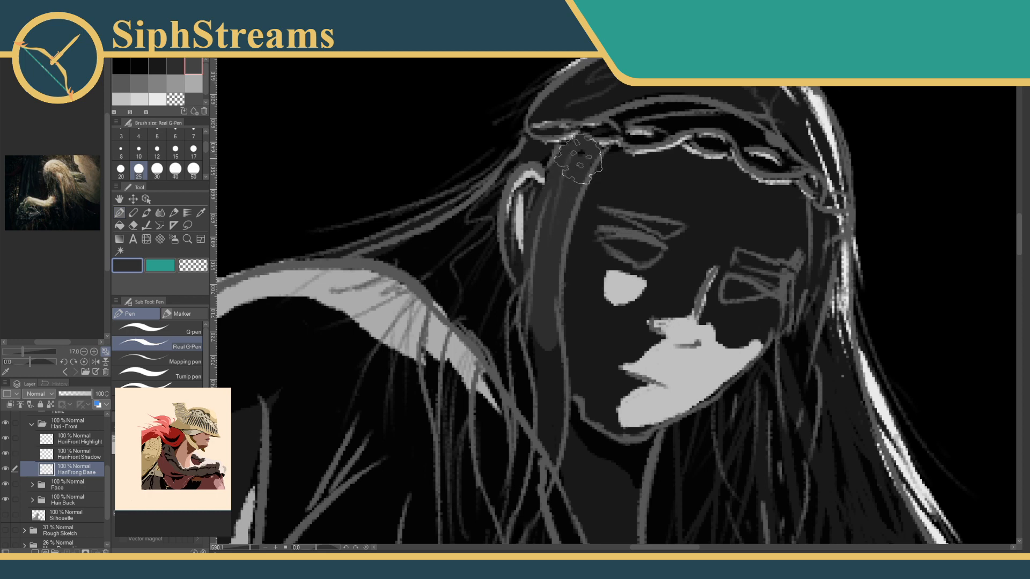
Fill the long front hair strand in dark grey from the braided headband past the jaw toward the collar.
drag(578, 157, 561, 176)
drag(558, 222, 560, 178)
drag(575, 255, 559, 141)
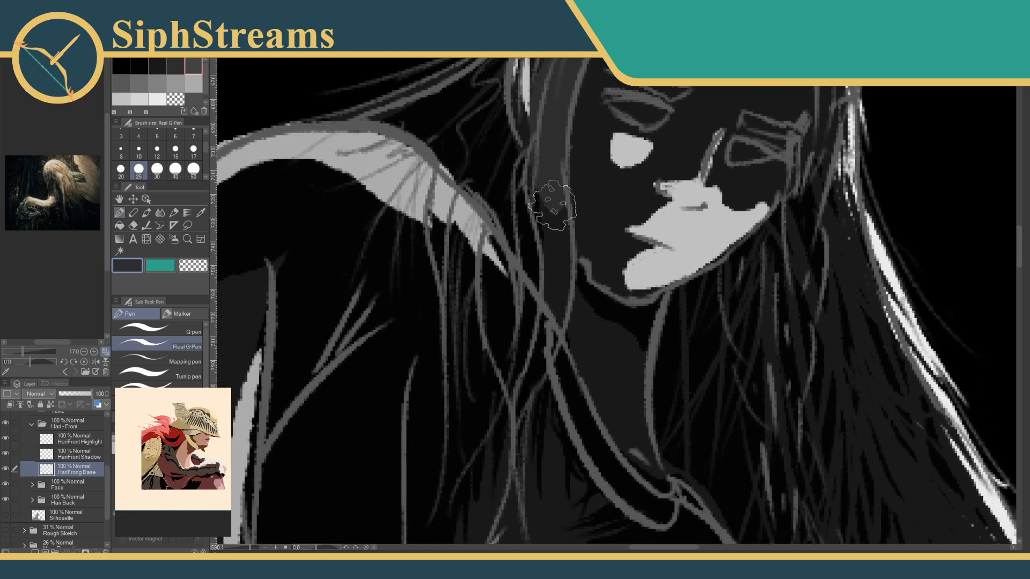
drag(552, 203, 548, 268)
drag(543, 185, 545, 264)
mouse_move(555, 207)
mouse_down()
mouse_move(541, 332)
mouse_move(539, 309)
mouse_move(553, 300)
mouse_move(607, 131)
mouse_move(528, 367)
mouse_up()
mouse_move(524, 274)
mouse_down()
mouse_move(547, 241)
mouse_move(560, 249)
mouse_move(573, 316)
mouse_up()
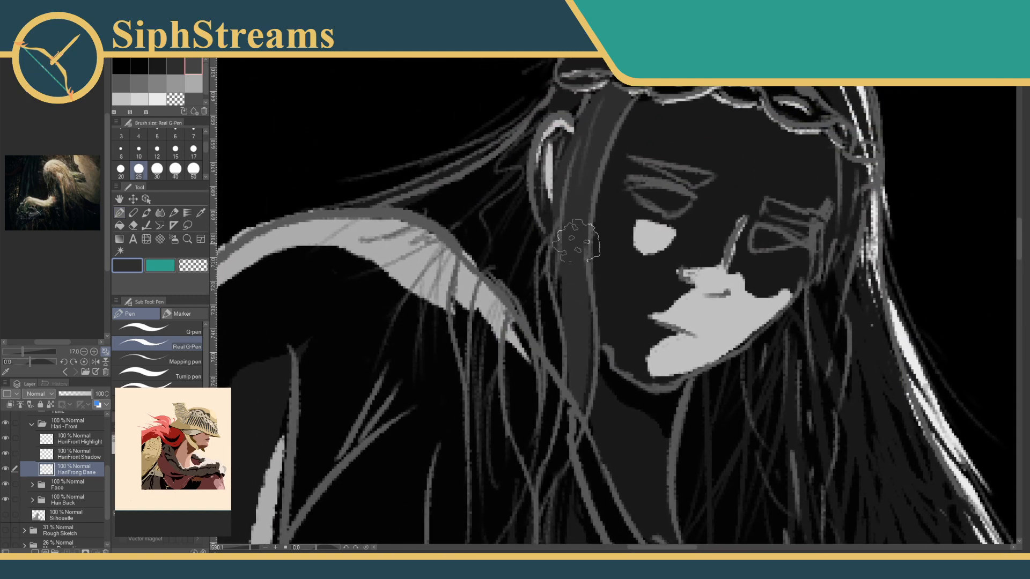
Fill the crown hair above the braided headband and the strand's root beneath it in dark grey.
drag(546, 138, 600, 185)
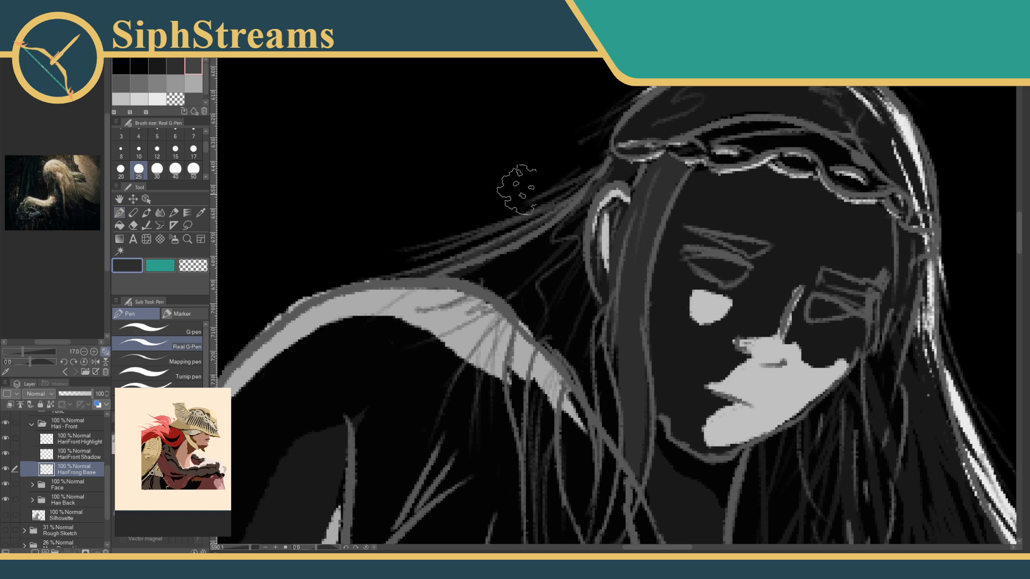
drag(592, 185, 555, 223)
mouse_move(661, 158)
mouse_down()
mouse_move(788, 155)
mouse_move(773, 155)
mouse_move(809, 177)
mouse_move(800, 166)
mouse_move(651, 159)
mouse_move(781, 155)
mouse_move(808, 169)
mouse_move(754, 110)
mouse_move(794, 133)
mouse_move(731, 102)
mouse_move(695, 102)
mouse_move(669, 119)
mouse_move(709, 99)
mouse_move(596, 169)
mouse_move(678, 116)
mouse_move(739, 108)
mouse_move(691, 130)
mouse_move(727, 143)
mouse_move(699, 135)
mouse_move(589, 169)
mouse_move(597, 160)
mouse_move(584, 188)
mouse_move(659, 191)
mouse_move(633, 185)
mouse_move(666, 170)
mouse_up()
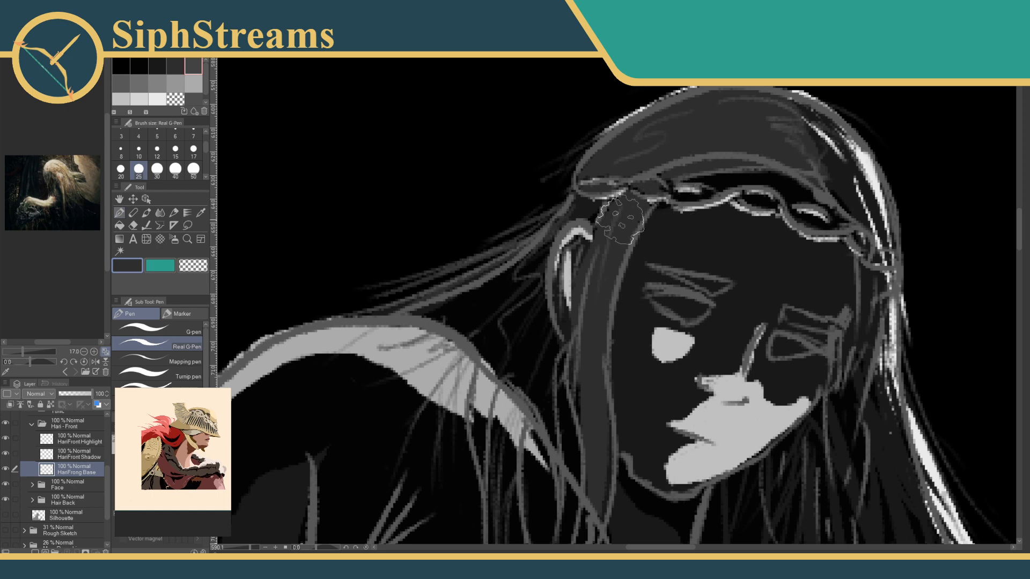
mouse_move(574, 211)
mouse_down()
mouse_move(516, 282)
mouse_move(538, 253)
mouse_move(520, 321)
mouse_move(539, 253)
mouse_move(529, 326)
mouse_move(540, 249)
mouse_move(536, 350)
mouse_move(535, 300)
mouse_move(536, 323)
mouse_move(587, 254)
mouse_up()
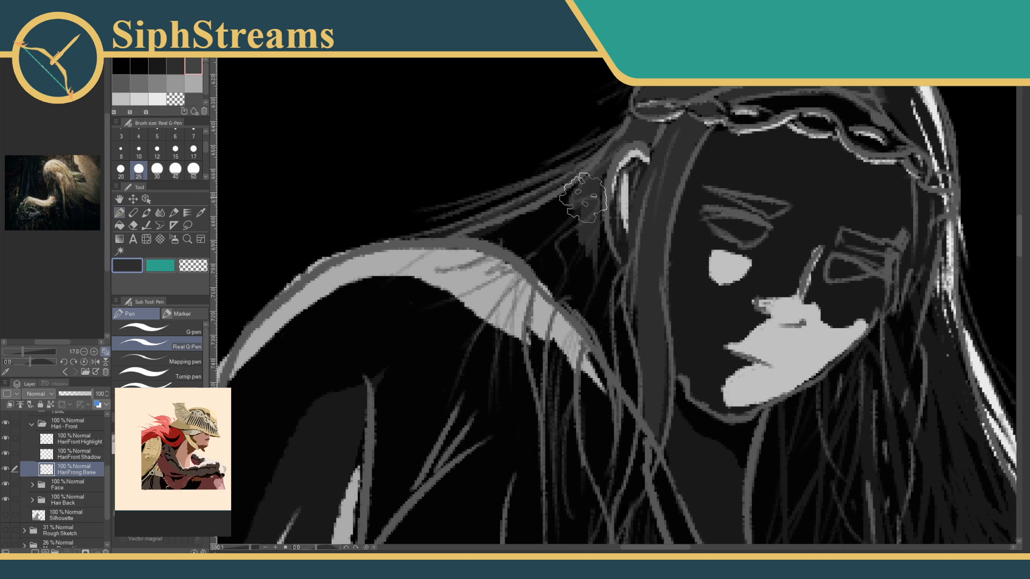
key(ctrl+z)
key(ctrl+z)
key(ctrl+z)
drag(594, 170, 520, 221)
key(ctrl+z)
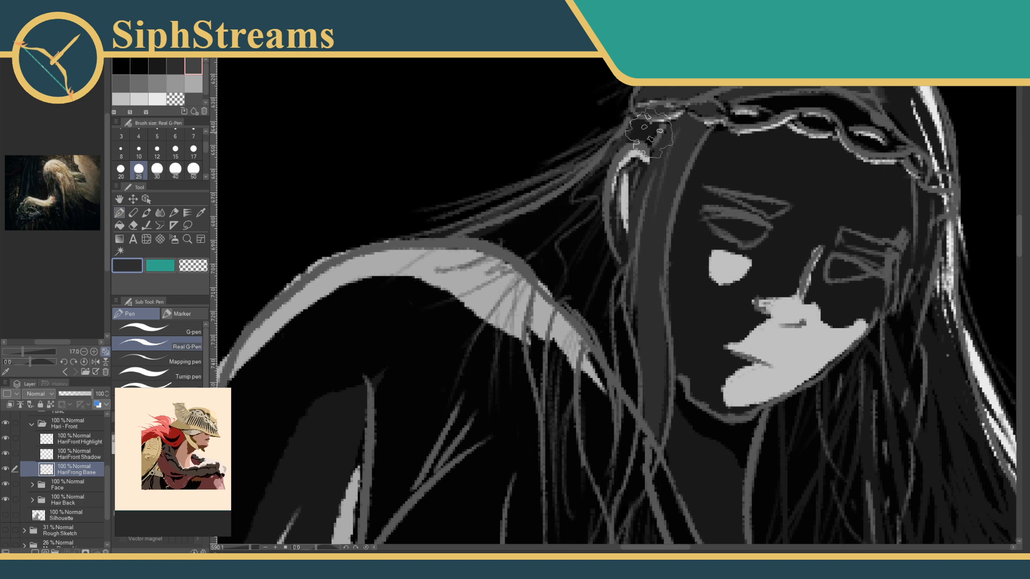
Paint a dark grey hair lock behind the ear, running from the headband down toward the shoulder.
mouse_move(650, 133)
mouse_down()
mouse_move(617, 148)
mouse_move(578, 238)
mouse_up()
drag(600, 164, 590, 271)
mouse_move(593, 232)
mouse_down()
mouse_move(607, 289)
mouse_move(596, 185)
mouse_up()
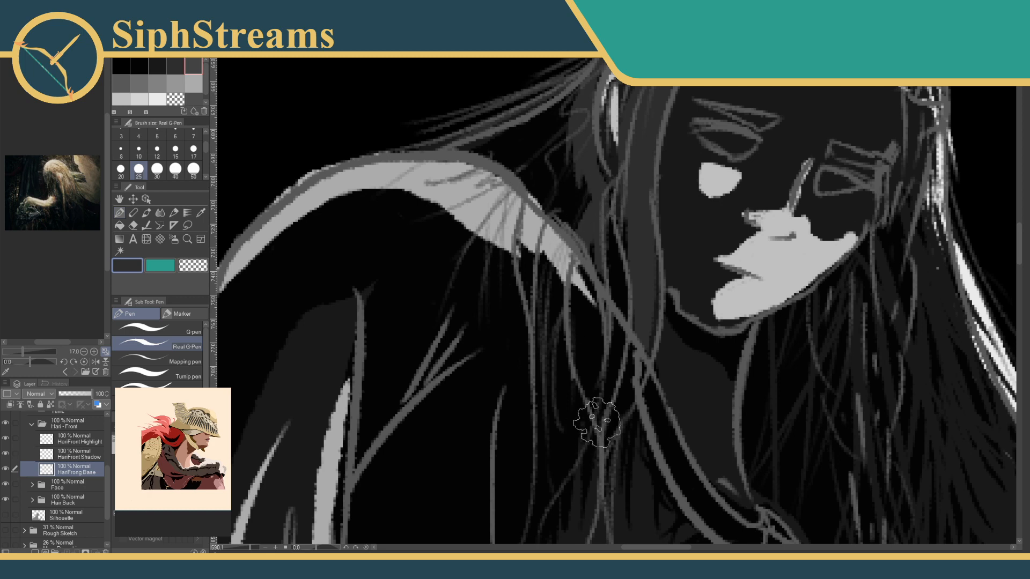
scroll(601, 349, down, 4)
scroll(596, 295, up, 5)
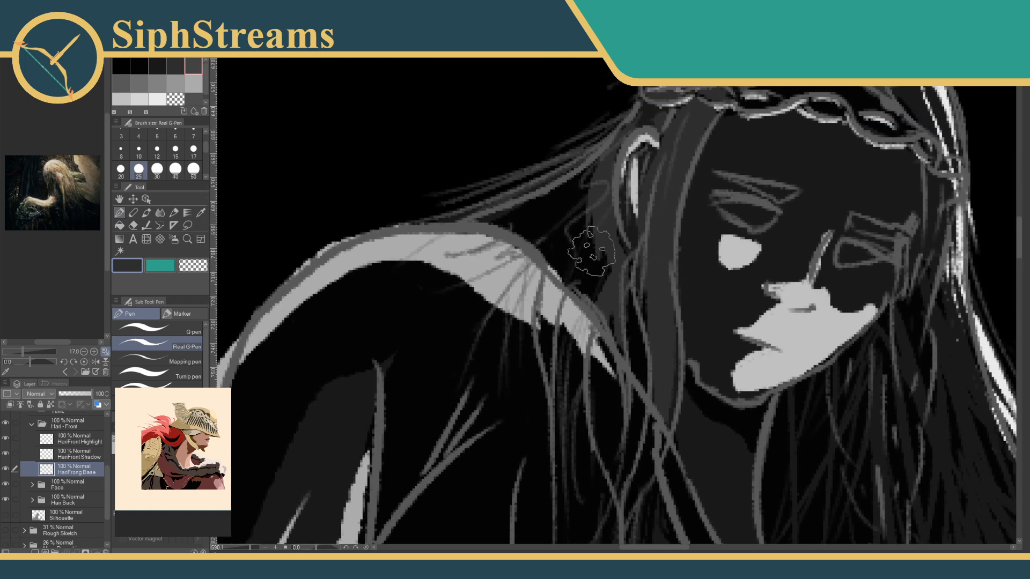
Move the Hari - Front folder above the Tunic folder in the layer stack and reselect the HariFrong Base layer.
drag(106, 491, 66, 445)
drag(283, 409, 441, 209)
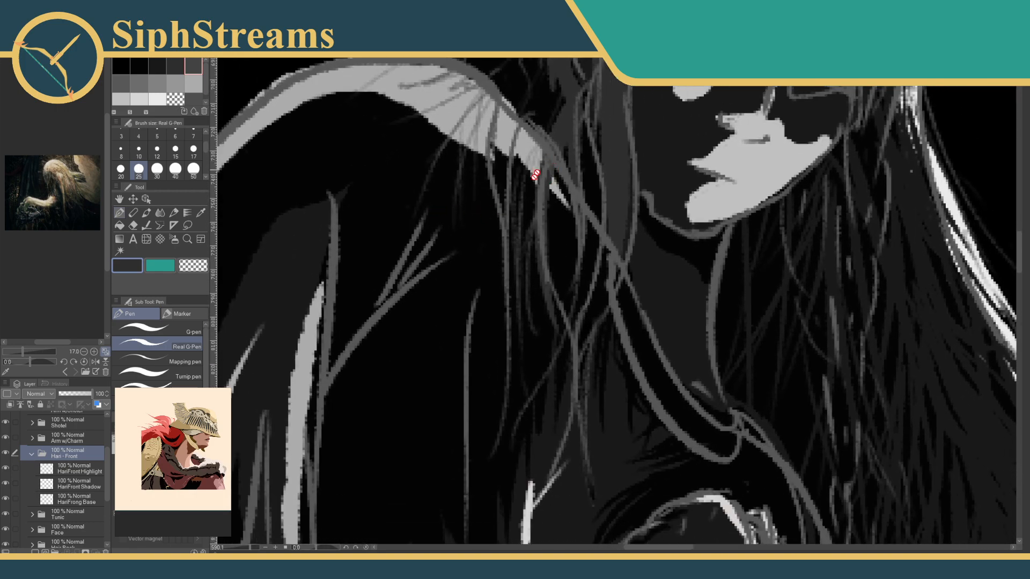
drag(536, 175, 283, 400)
click(82, 498)
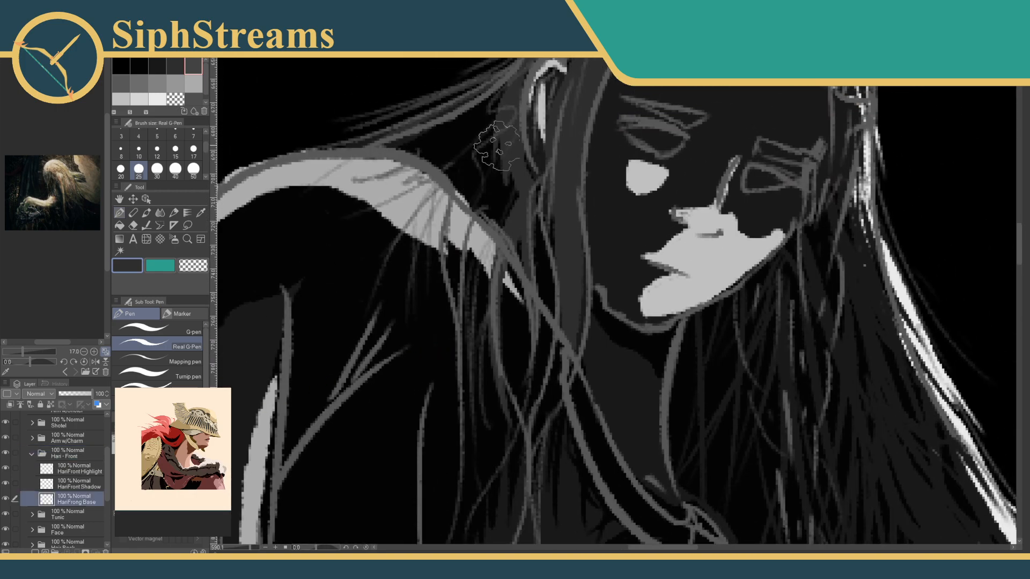
Paint thin dark grey hair strands fanning out over the light top of the shoulder.
drag(496, 146, 516, 207)
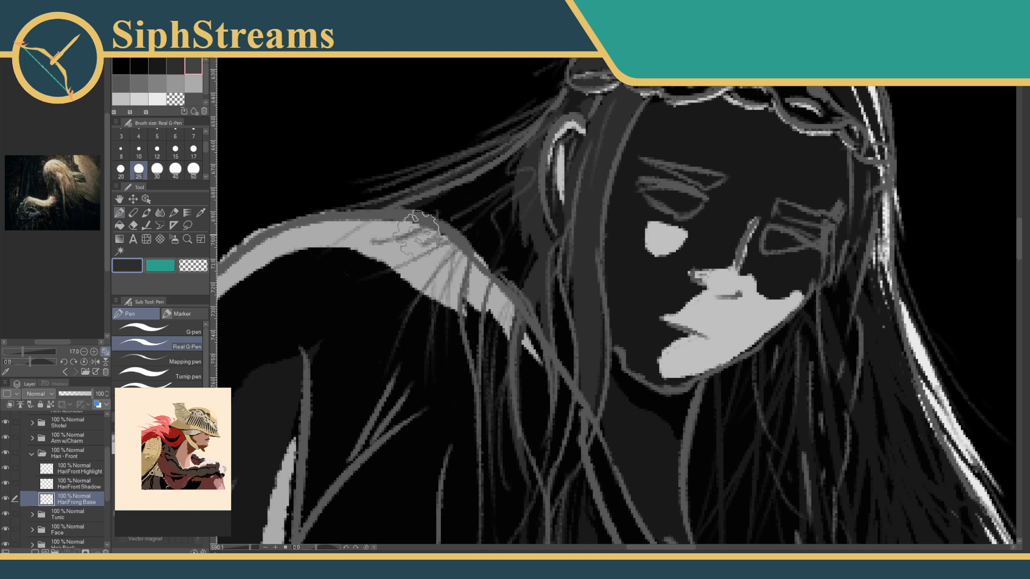
drag(417, 234, 361, 232)
mouse_move(498, 205)
mouse_down()
mouse_move(341, 269)
mouse_move(481, 210)
mouse_move(412, 246)
mouse_up()
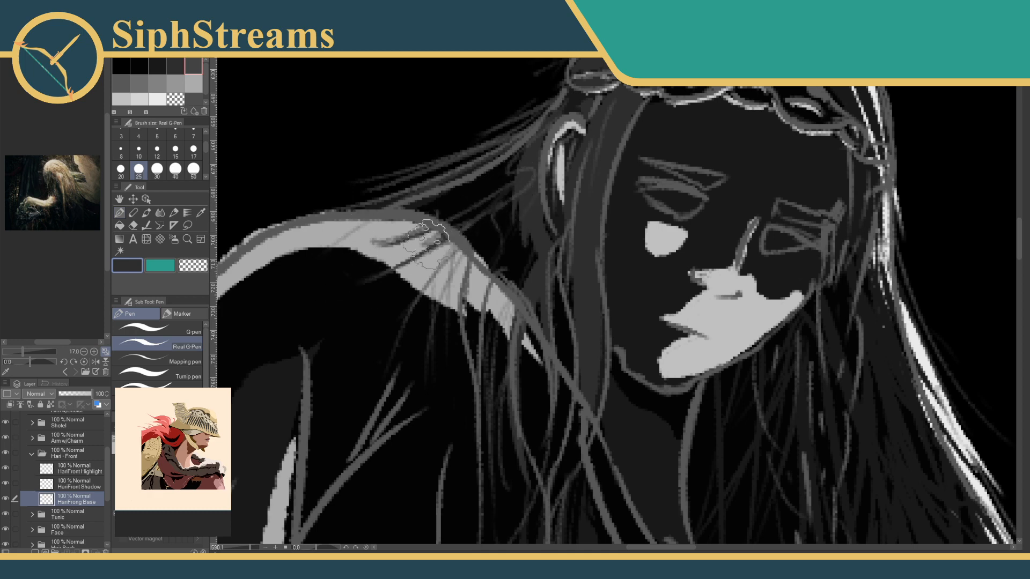
mouse_move(475, 225)
mouse_down()
mouse_move(388, 404)
mouse_move(463, 244)
mouse_move(433, 321)
mouse_up()
mouse_move(463, 240)
mouse_down()
mouse_move(430, 367)
mouse_move(451, 388)
mouse_move(412, 388)
mouse_up()
drag(442, 268, 406, 388)
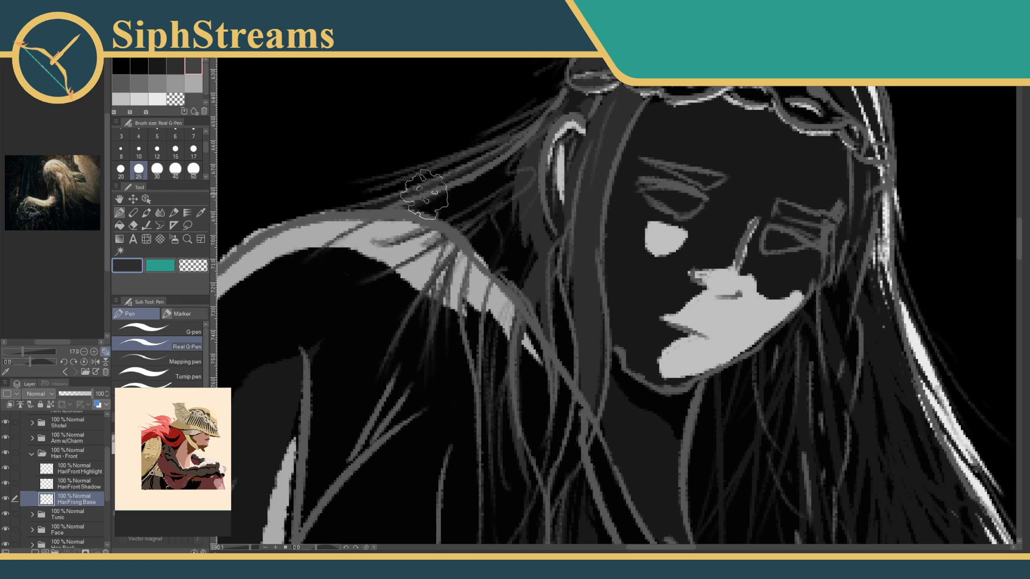
mouse_move(467, 182)
mouse_down()
mouse_move(430, 197)
mouse_move(504, 165)
mouse_move(468, 179)
mouse_move(470, 226)
mouse_move(515, 259)
mouse_move(521, 289)
mouse_move(434, 209)
mouse_up()
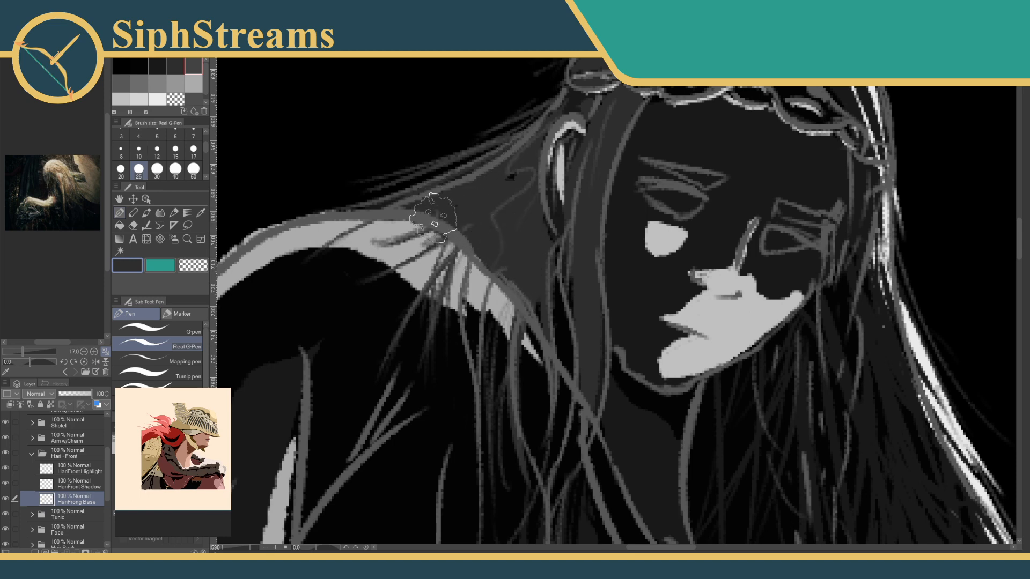
key(ctrl+z)
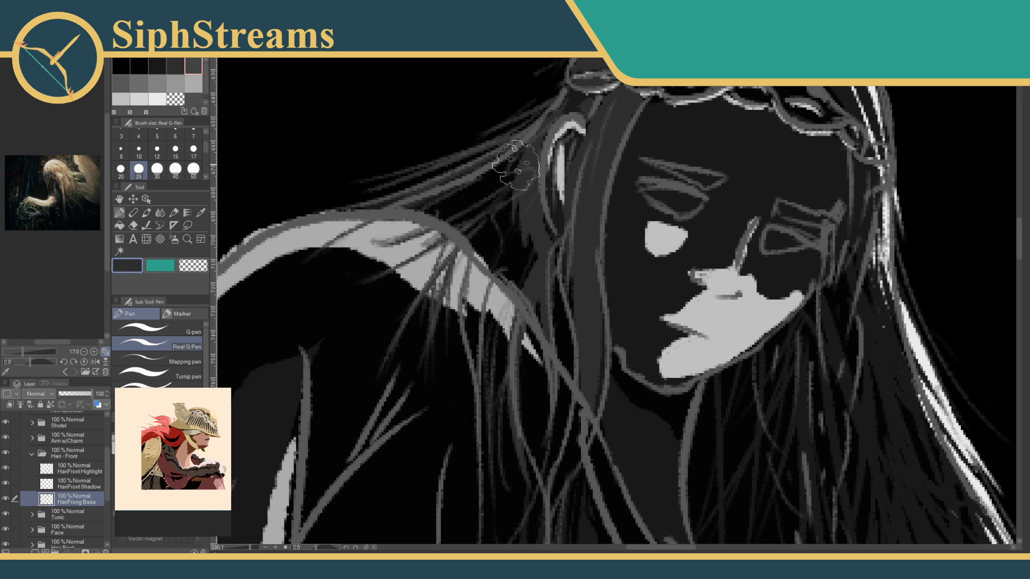
drag(538, 140, 454, 223)
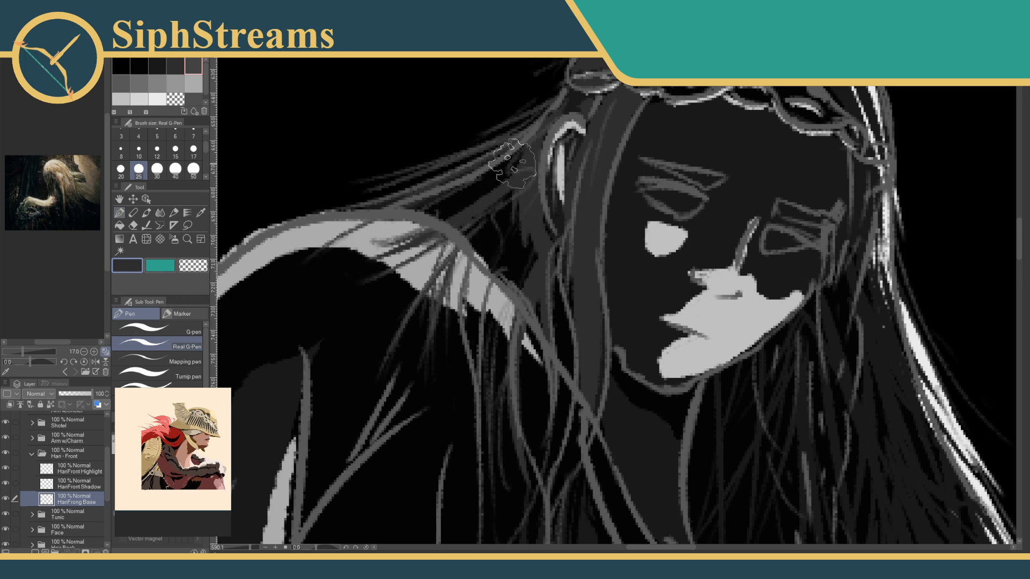
key(ctrl+z)
Fill the swept-back hair between the ear and the shoulder in dark grey, following the sketch outline.
drag(532, 134, 497, 175)
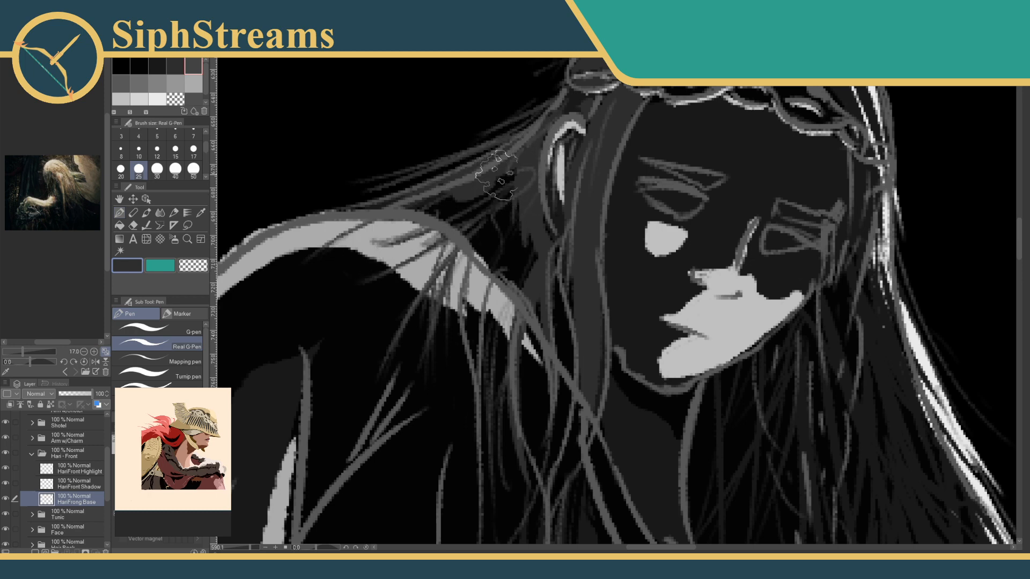
mouse_move(445, 195)
mouse_down()
mouse_move(523, 278)
mouse_move(488, 189)
mouse_move(521, 231)
mouse_move(527, 261)
mouse_up()
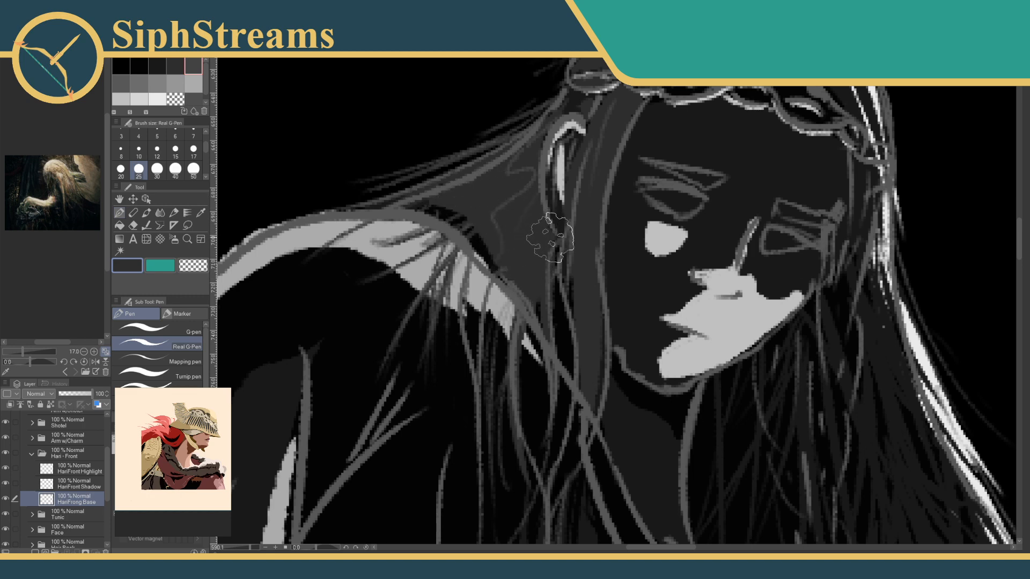
mouse_move(570, 107)
mouse_down()
mouse_move(585, 98)
mouse_move(578, 105)
mouse_up()
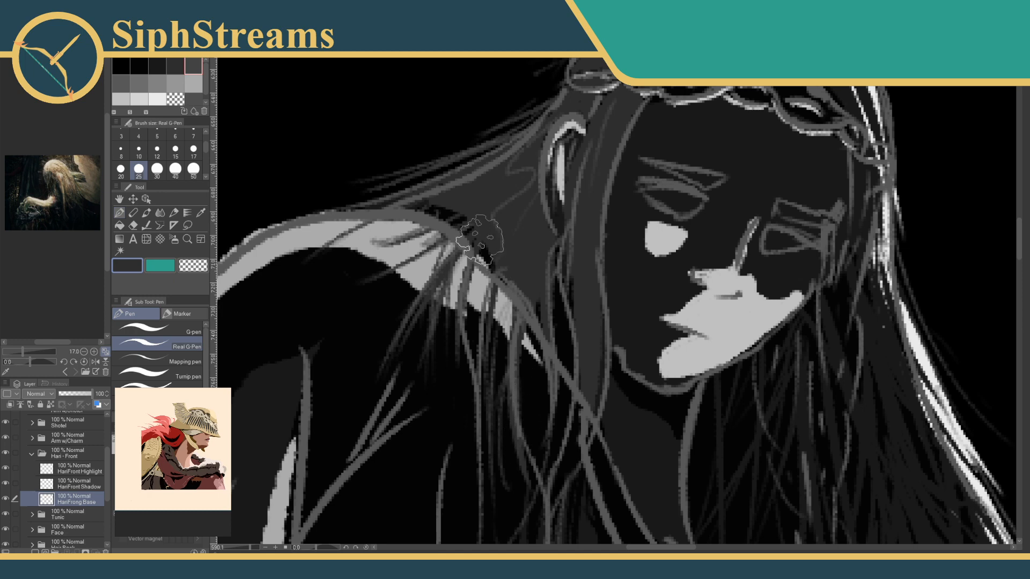
Undo the last stroke and paint long dark grey strands hanging from the shoulder down over the chest.
scroll(471, 419, down, 3)
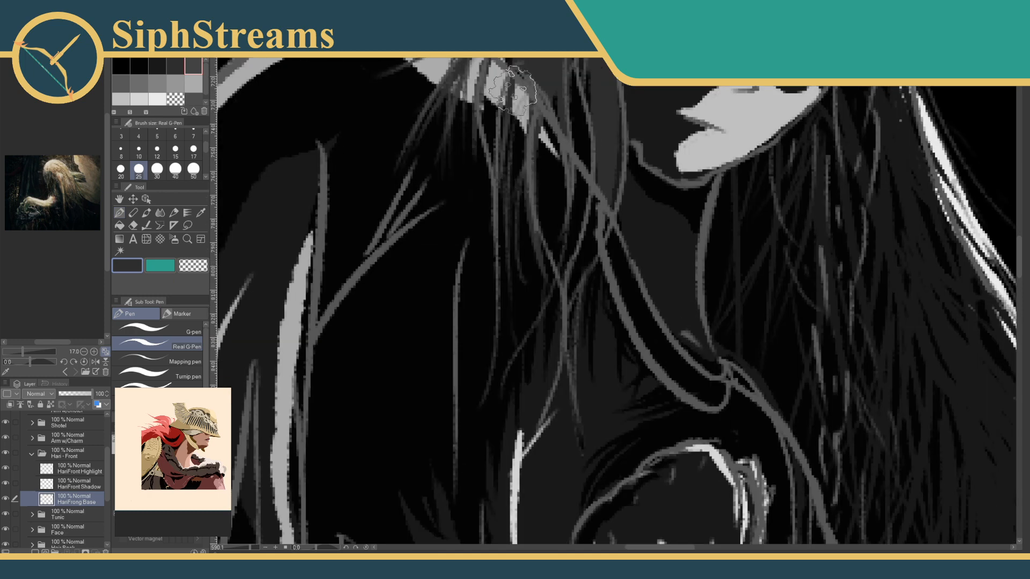
key(ctrl+z)
right_click(494, 226)
click(481, 235)
drag(487, 193, 467, 275)
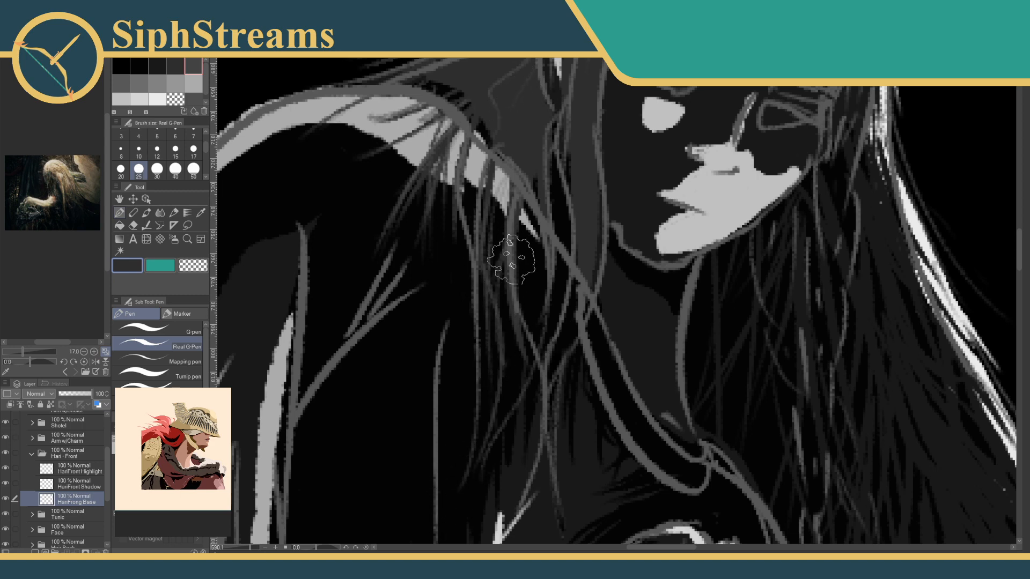
scroll(500, 244, down, 1)
drag(541, 293, 398, 372)
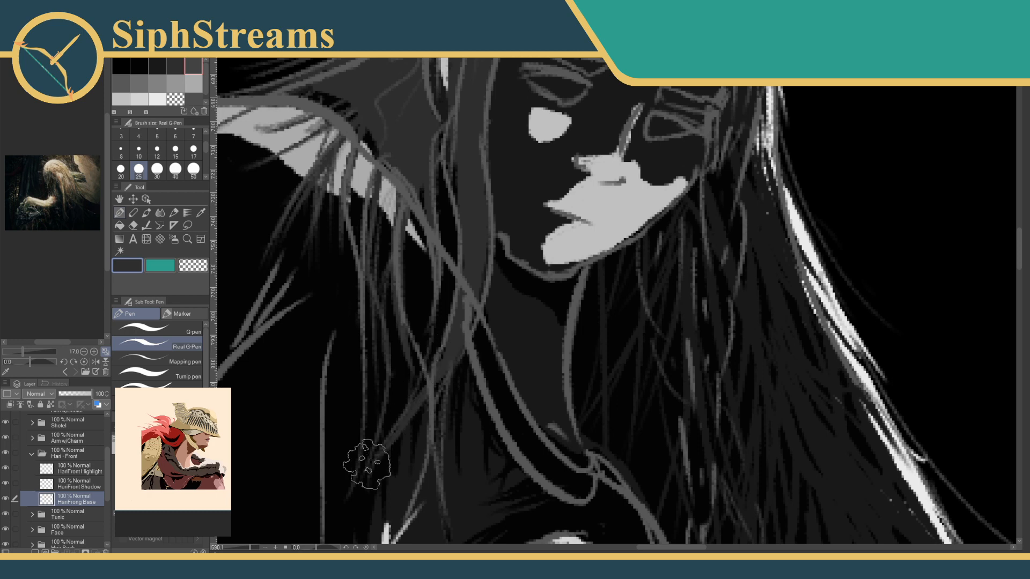
Extend the locks beside the neck in dark grey across the collar, tapering them onto the chest.
drag(471, 293, 455, 328)
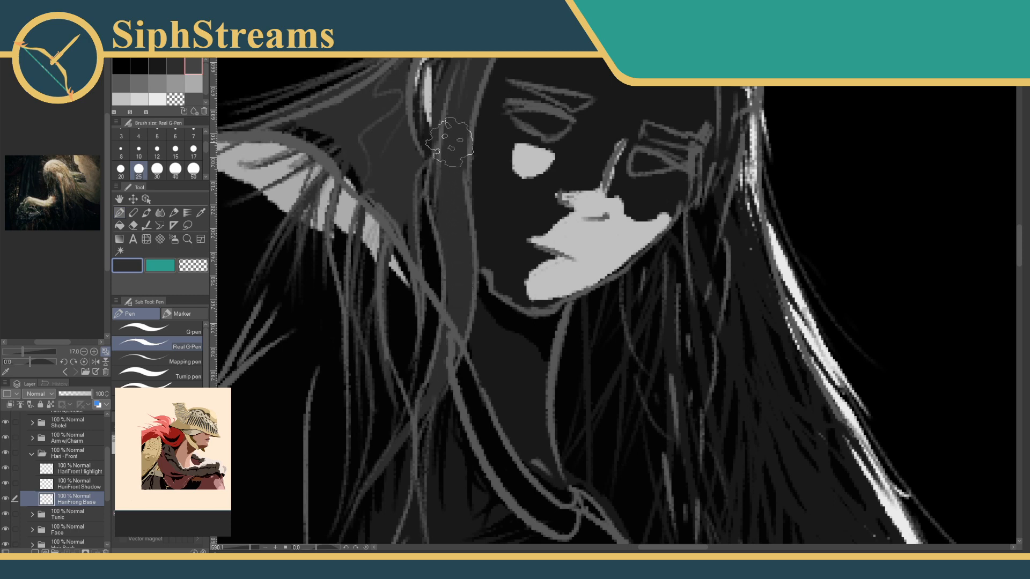
drag(451, 194, 444, 270)
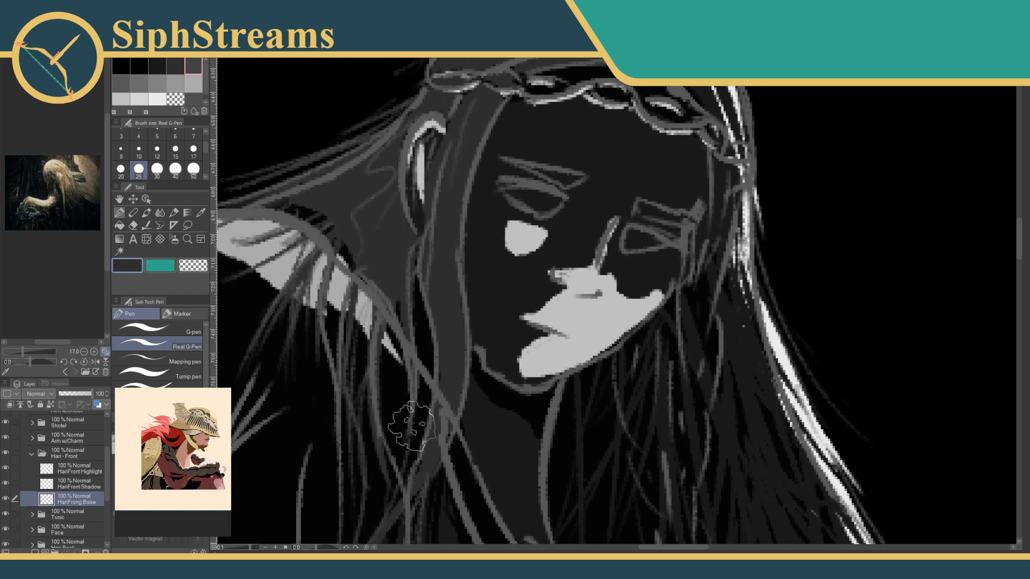
drag(412, 426, 448, 207)
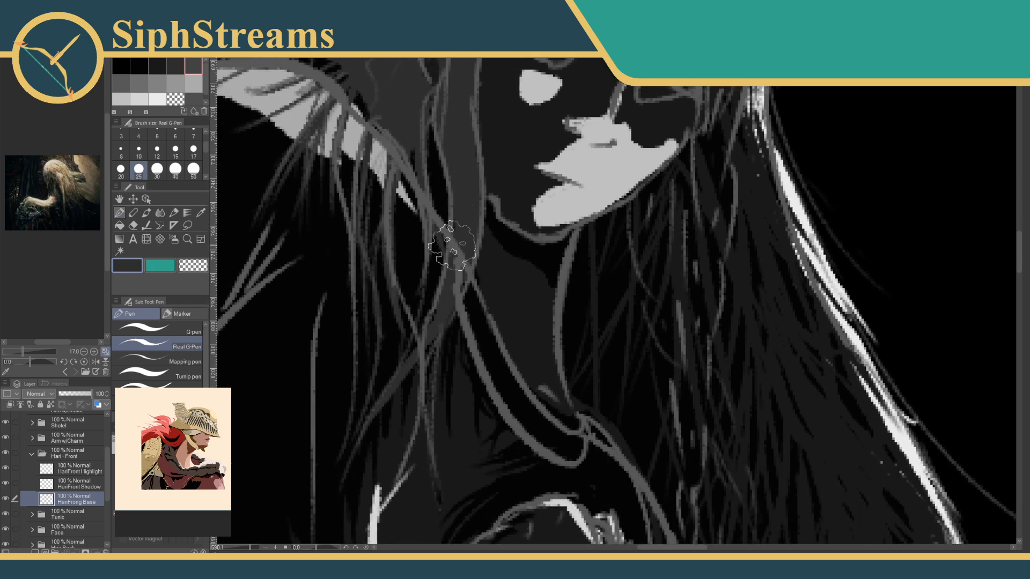
drag(456, 424, 472, 344)
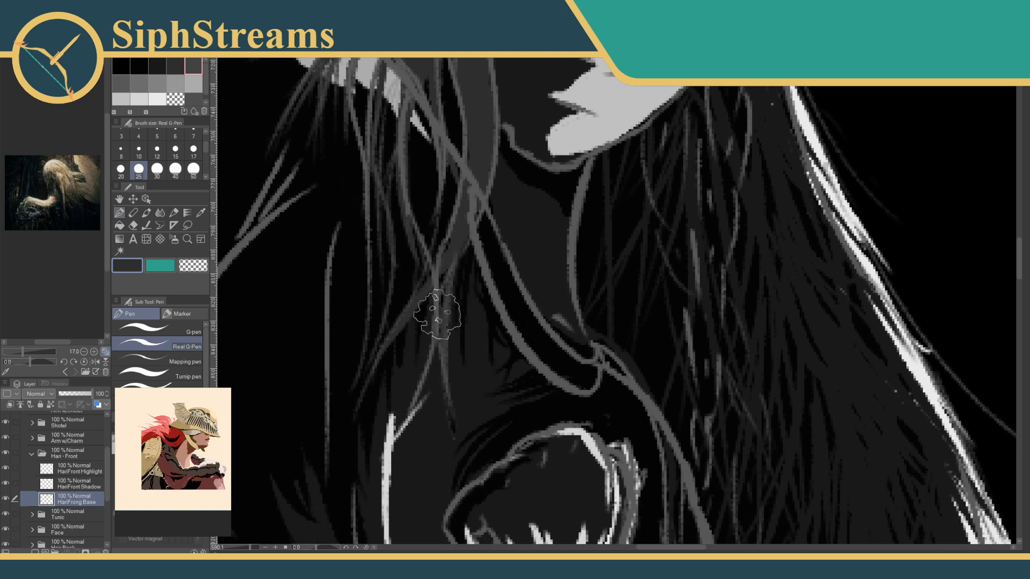
drag(562, 247, 397, 328)
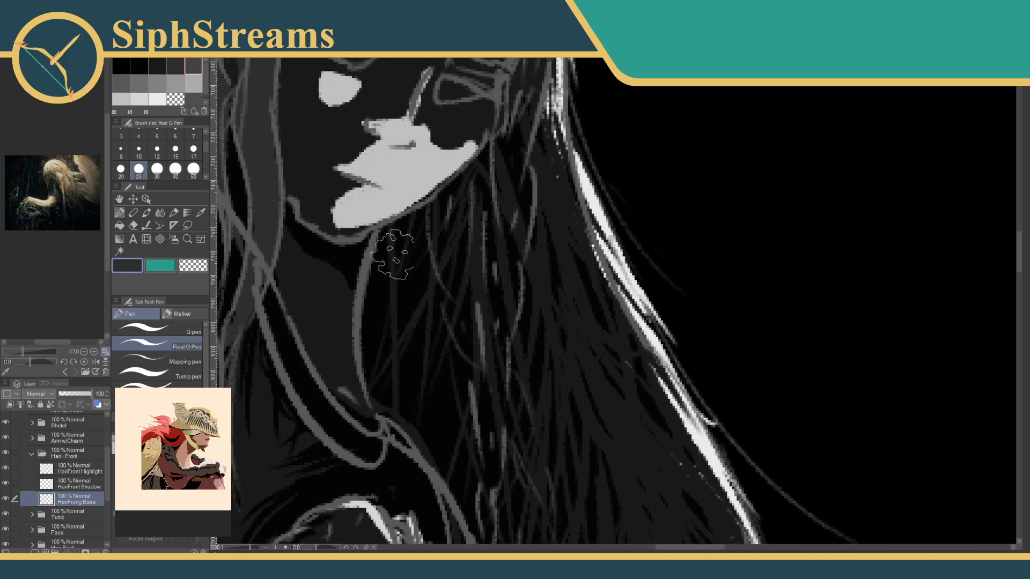
mouse_move(413, 210)
mouse_down()
mouse_move(418, 385)
mouse_move(448, 307)
mouse_move(426, 485)
mouse_up()
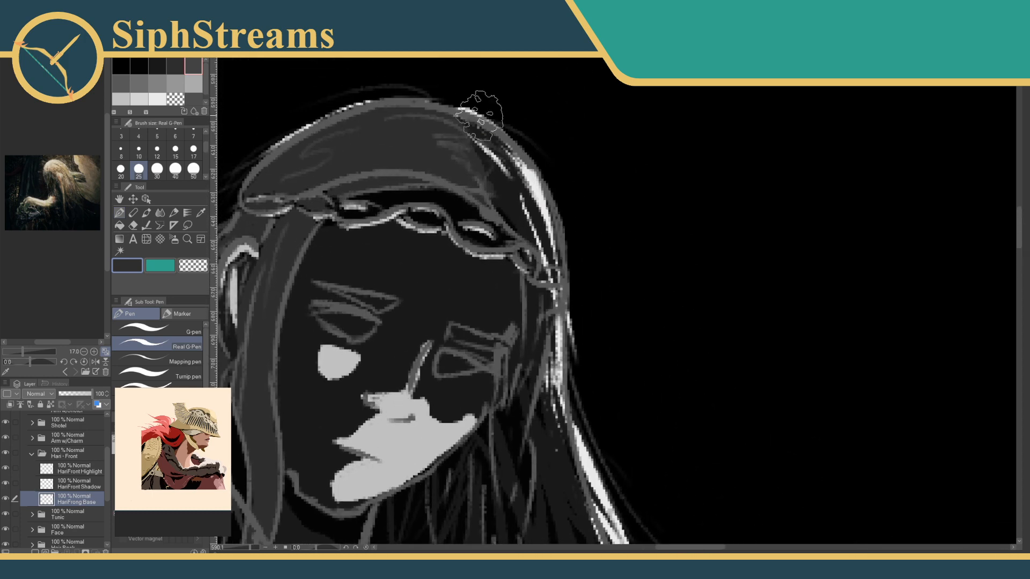
drag(451, 147, 681, 214)
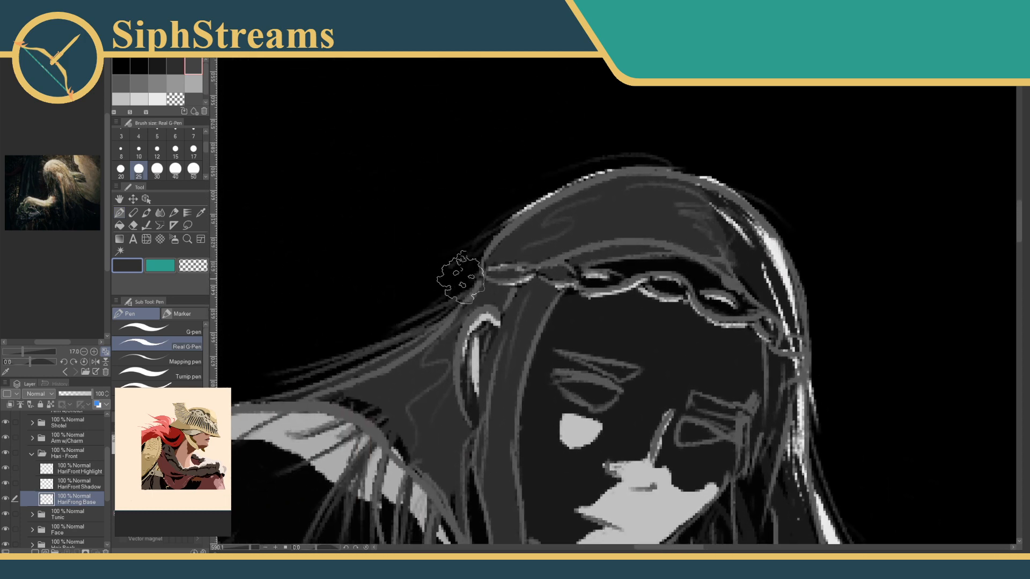
drag(449, 268, 535, 265)
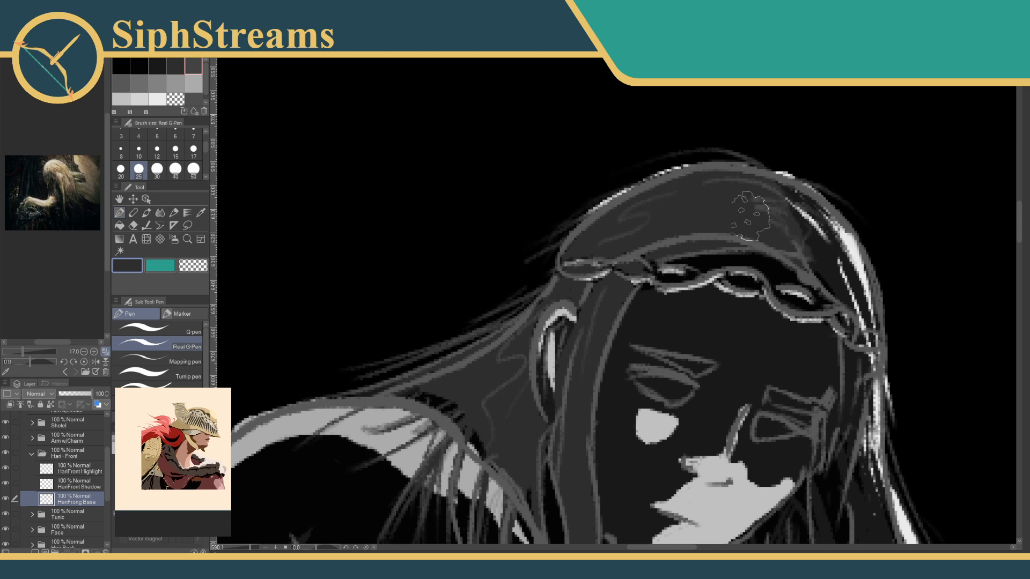
drag(712, 246, 425, 222)
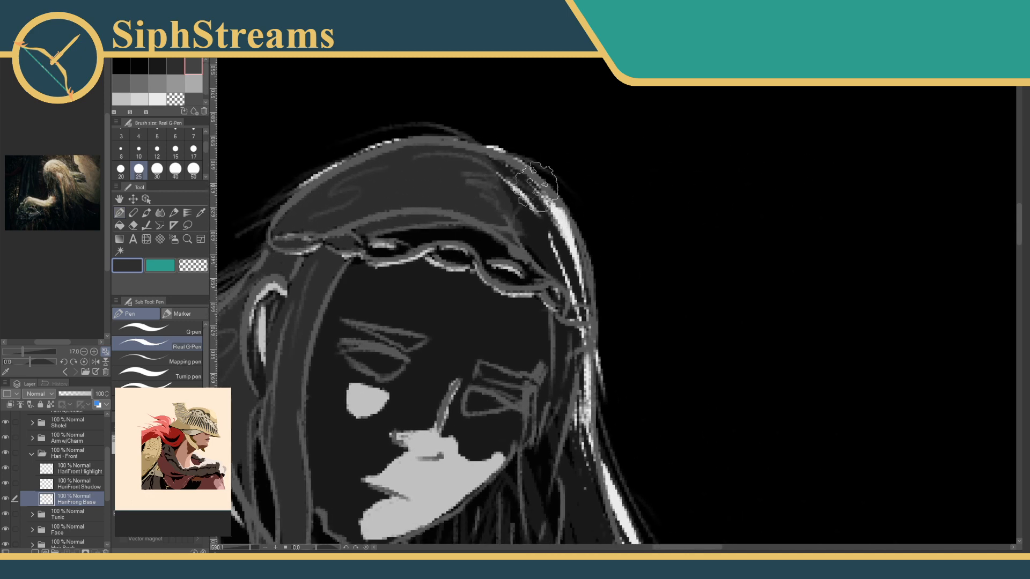
Fill the outer side of the crown in dark grey over the light streaks, down to the end of the braided headband.
drag(535, 188, 595, 248)
drag(547, 185, 624, 303)
drag(569, 223, 623, 399)
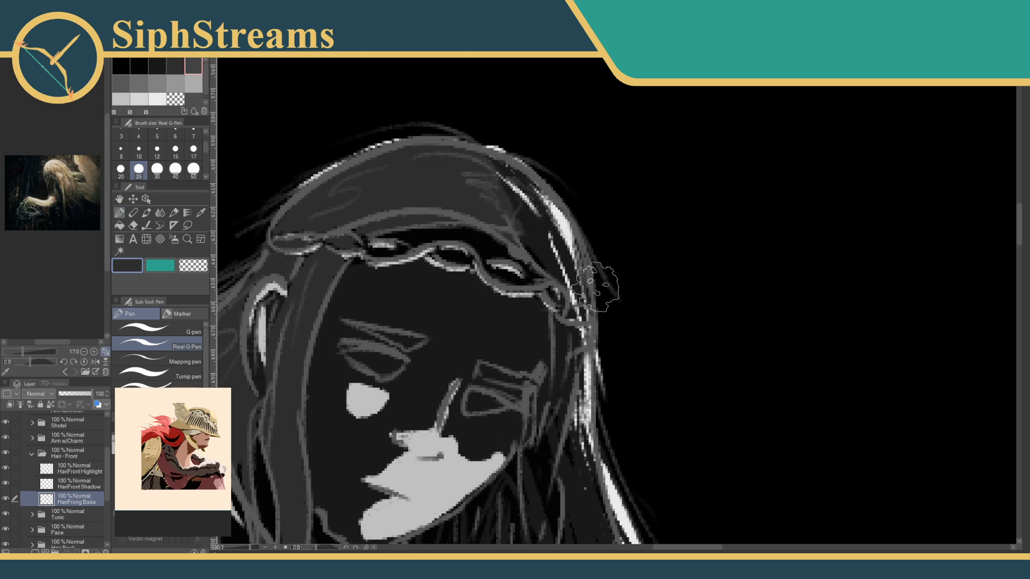
drag(597, 286, 623, 367)
drag(606, 212, 629, 165)
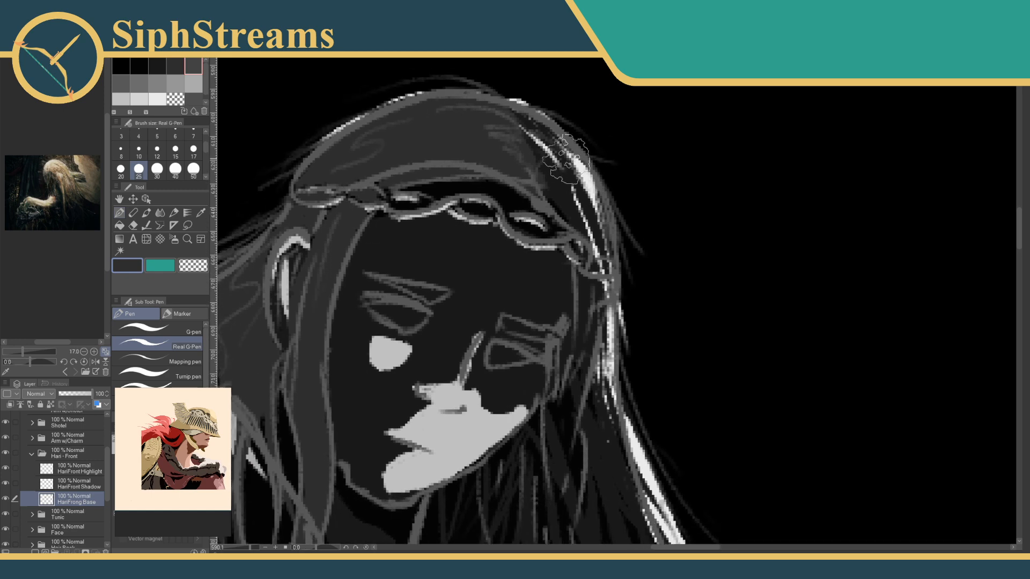
mouse_move(512, 115)
mouse_down()
mouse_move(563, 165)
mouse_move(507, 124)
mouse_move(521, 150)
mouse_move(573, 184)
mouse_move(594, 154)
mouse_move(560, 142)
mouse_move(596, 239)
mouse_up()
mouse_move(538, 190)
mouse_down()
mouse_move(585, 223)
mouse_move(563, 209)
mouse_move(519, 135)
mouse_move(584, 192)
mouse_up()
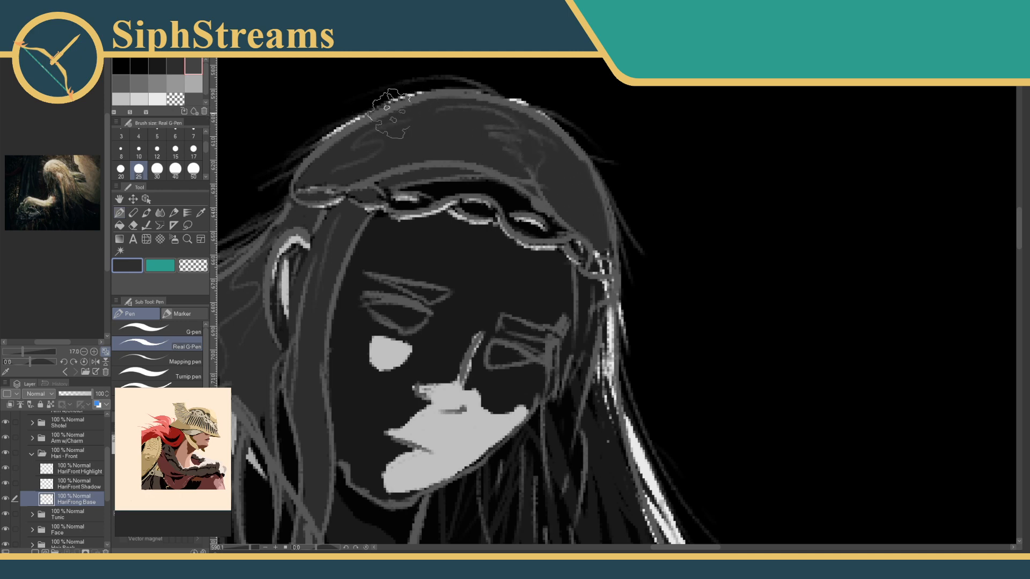
mouse_move(582, 195)
mouse_down()
mouse_move(475, 157)
mouse_move(494, 174)
mouse_up()
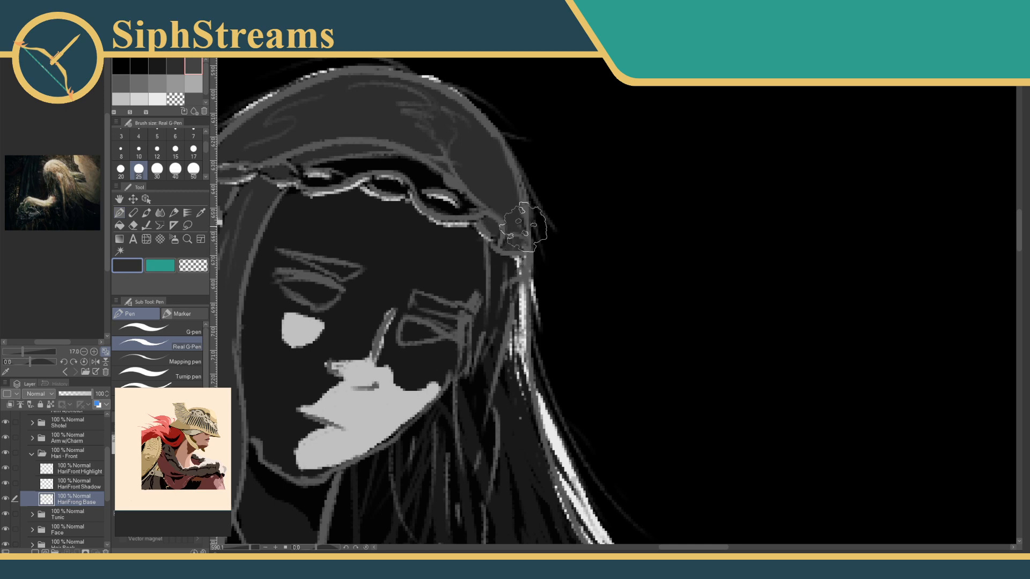
mouse_move(512, 262)
mouse_down()
mouse_move(495, 207)
mouse_move(477, 195)
mouse_move(480, 236)
mouse_up()
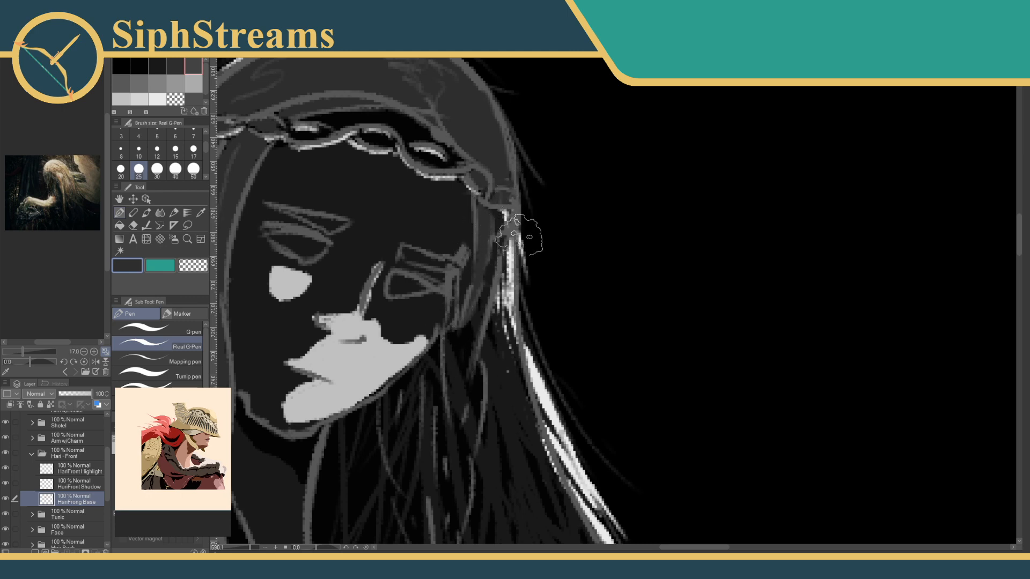
Paint the front lock in dark grey from the temple past the far eye and down beside the jaw.
drag(543, 236, 558, 158)
drag(490, 205, 546, 165)
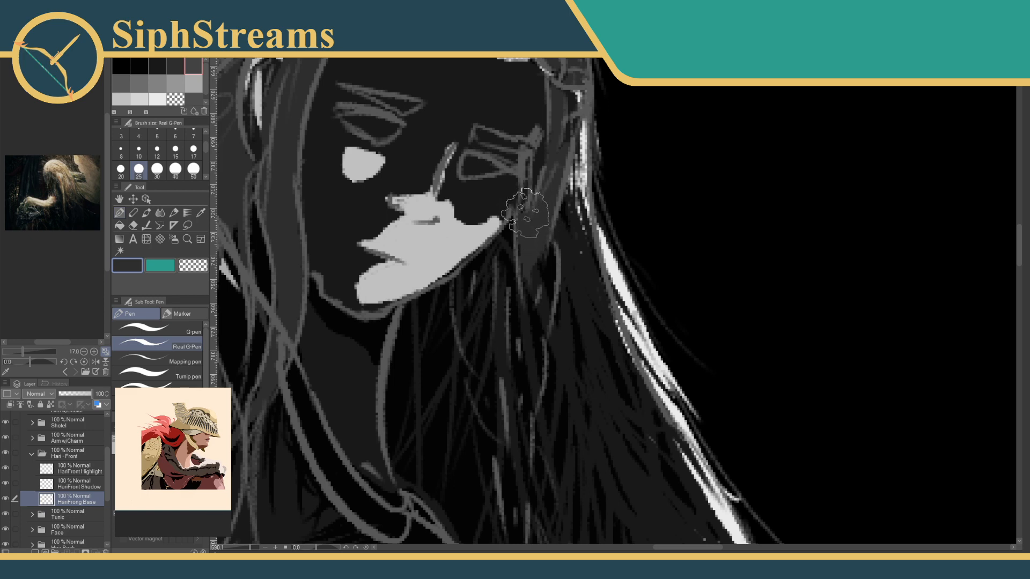
scroll(536, 205, down, 2)
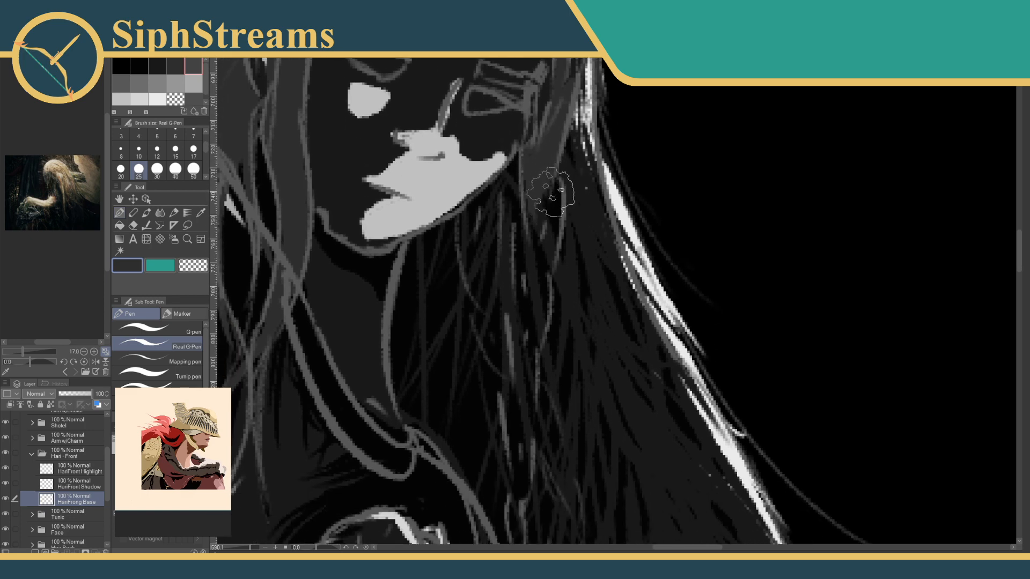
mouse_move(545, 208)
mouse_down()
mouse_move(546, 142)
mouse_move(523, 243)
mouse_up()
mouse_move(523, 183)
mouse_down()
mouse_move(526, 280)
mouse_move(523, 247)
mouse_move(515, 292)
mouse_move(508, 210)
mouse_move(520, 231)
mouse_up()
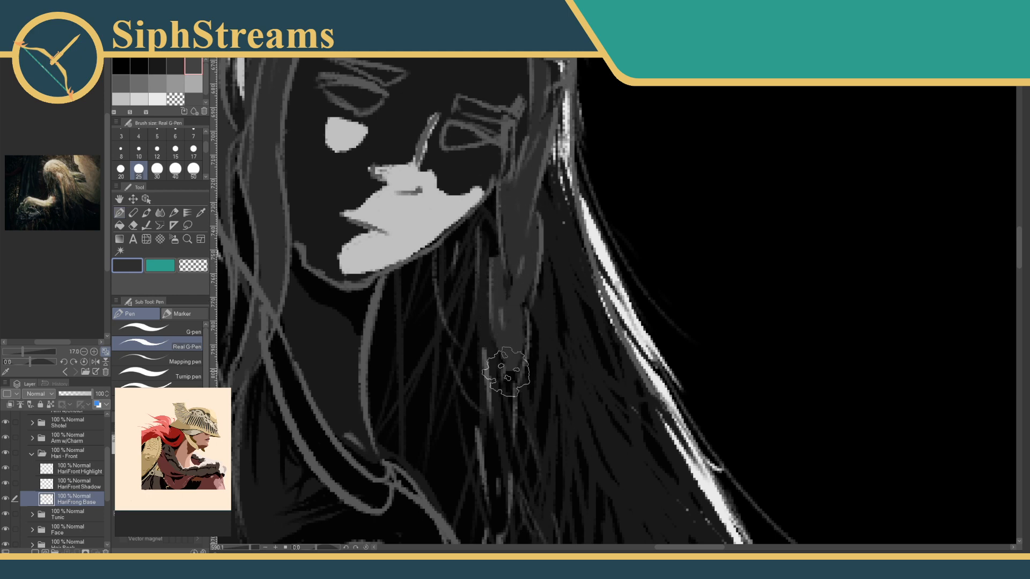
Extend the lock beside the jaw in dark grey down over the chest, tapering it to a point above the raised hand.
drag(512, 285, 520, 163)
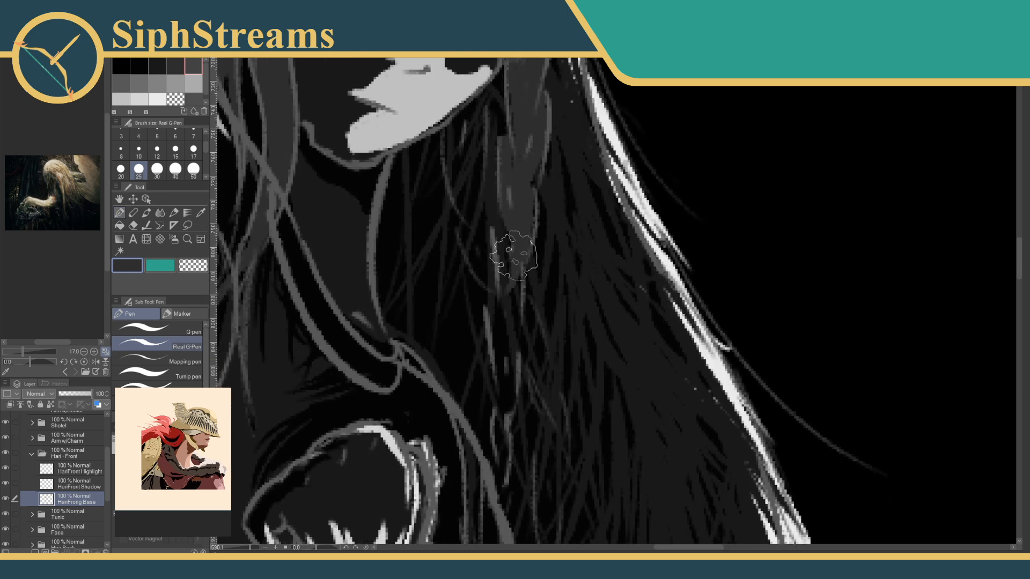
mouse_move(507, 239)
mouse_down()
mouse_move(513, 322)
mouse_move(517, 274)
mouse_move(499, 359)
mouse_move(506, 307)
mouse_move(490, 327)
mouse_move(508, 386)
mouse_up()
drag(499, 312, 514, 382)
mouse_move(513, 340)
mouse_down()
mouse_move(527, 246)
mouse_move(512, 321)
mouse_move(522, 383)
mouse_up()
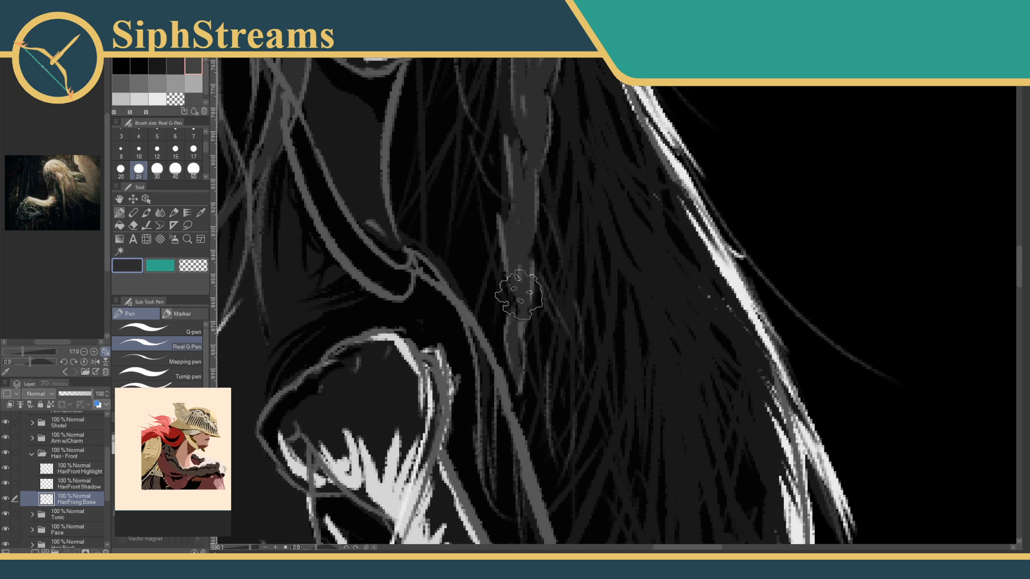
drag(524, 276, 525, 417)
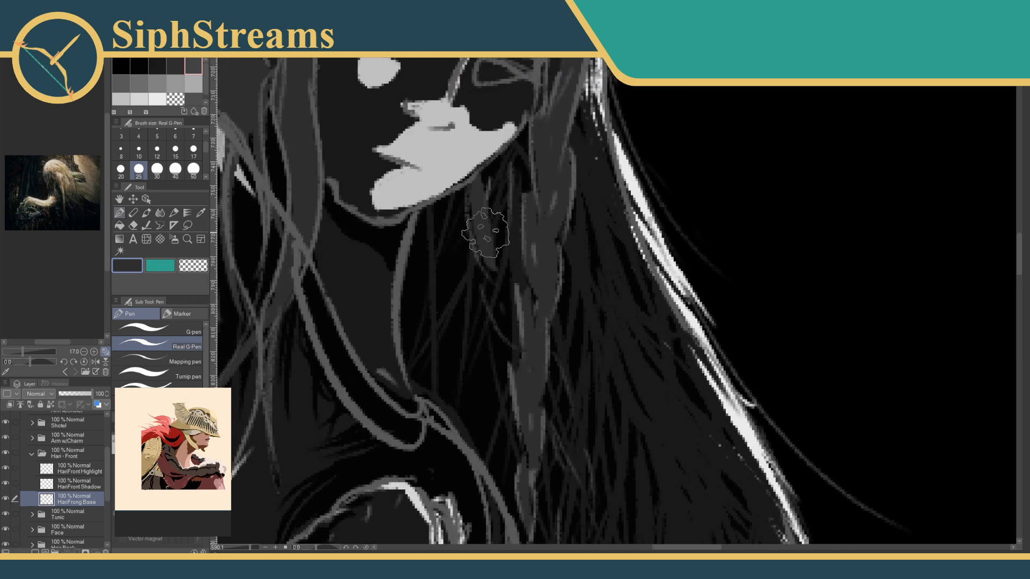
Paint a second dark grey lock from under the jaw that curves down and merges into the long front lock.
mouse_move(513, 144)
mouse_down()
mouse_move(486, 172)
mouse_move(494, 249)
mouse_up()
mouse_move(493, 161)
mouse_down()
mouse_move(479, 285)
mouse_move(483, 222)
mouse_move(504, 276)
mouse_up()
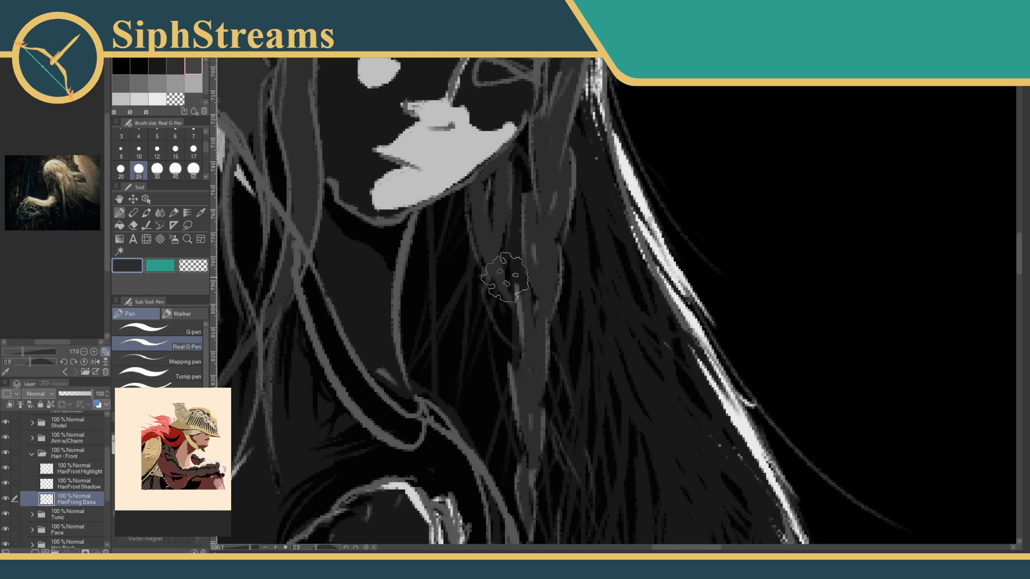
drag(494, 211, 519, 308)
mouse_move(496, 244)
mouse_down()
mouse_move(523, 317)
mouse_move(510, 330)
mouse_up()
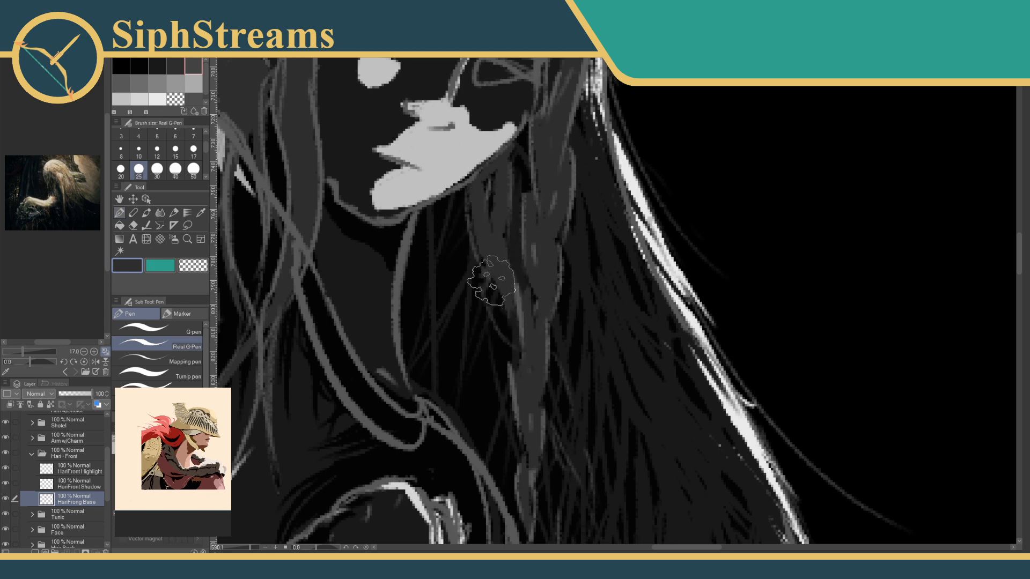
mouse_move(491, 280)
mouse_down()
mouse_move(549, 394)
mouse_move(530, 278)
mouse_move(542, 375)
mouse_move(570, 410)
mouse_move(558, 375)
mouse_up()
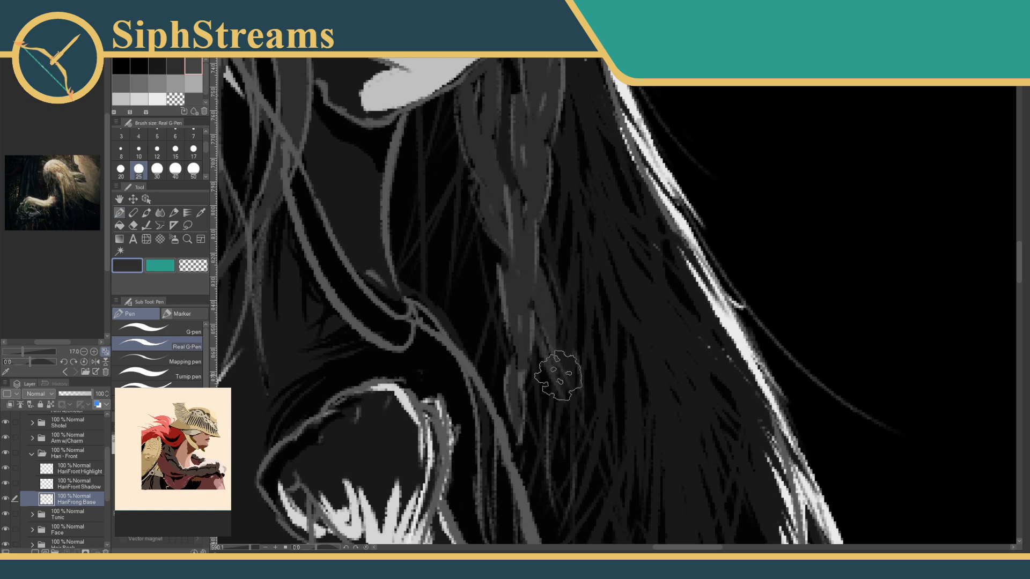
Hide the Final Sketch folder so that only the painted values of the figure show.
scroll(579, 440, up, 5)
scroll(526, 268, left, 3)
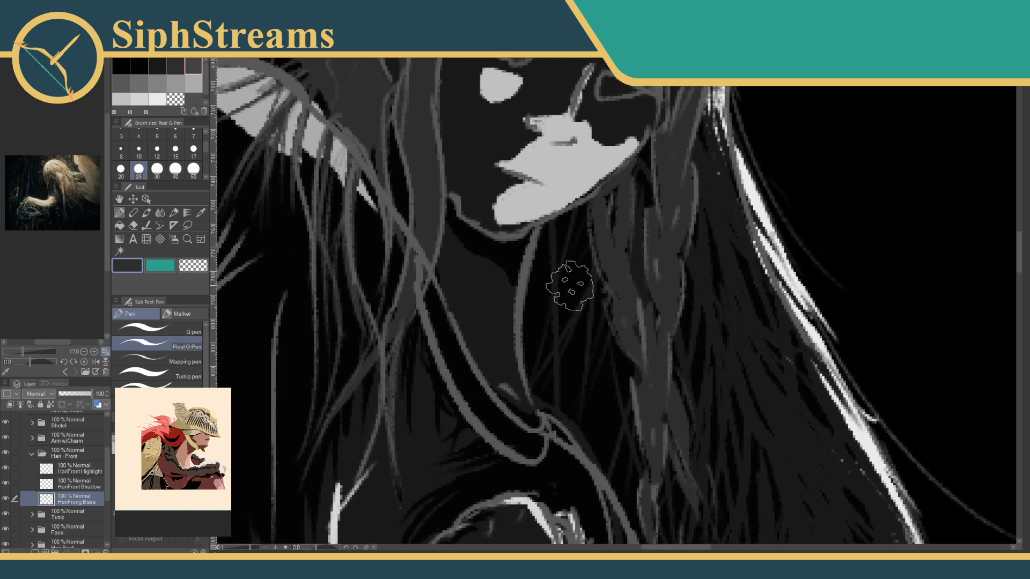
drag(495, 407, 572, 333)
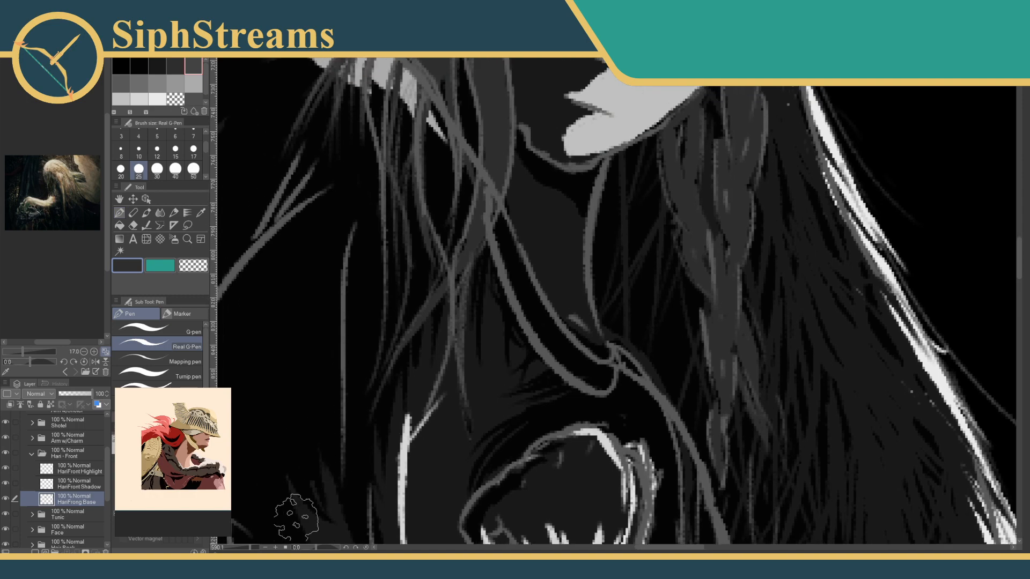
mouse_move(248, 547)
mouse_down()
mouse_move(233, 546)
mouse_move(243, 547)
mouse_up()
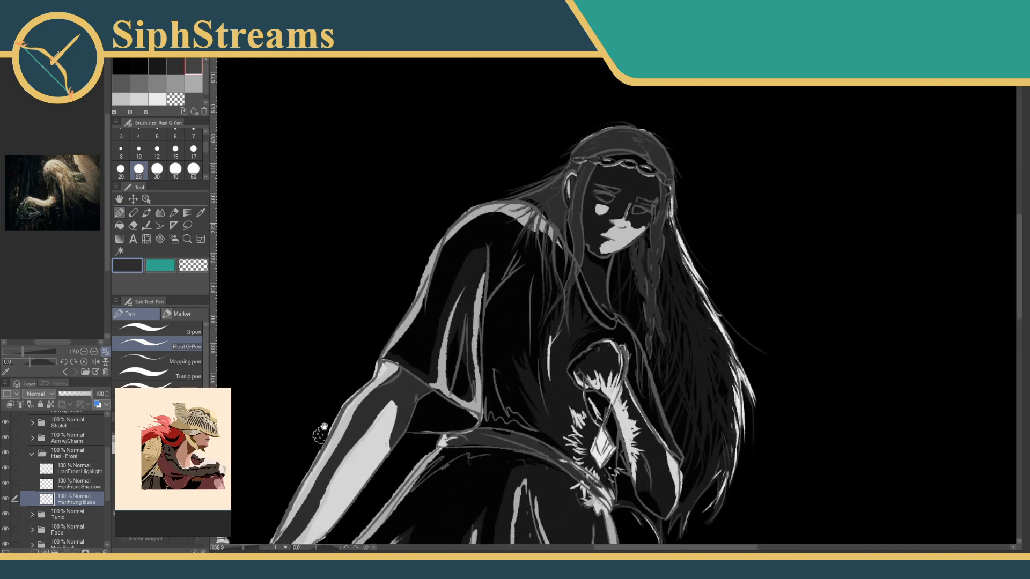
drag(320, 432, 326, 390)
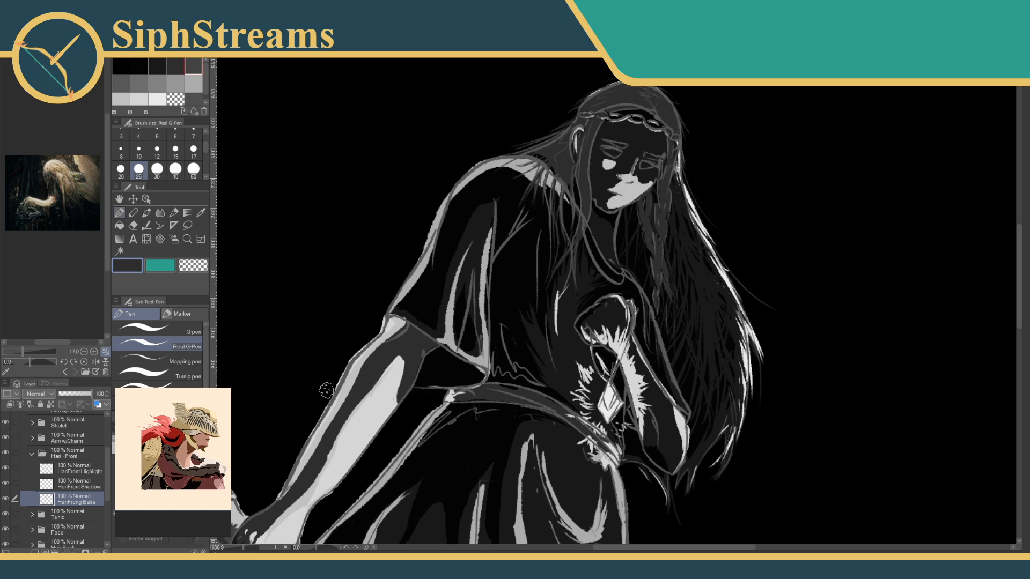
scroll(98, 481, up, 5)
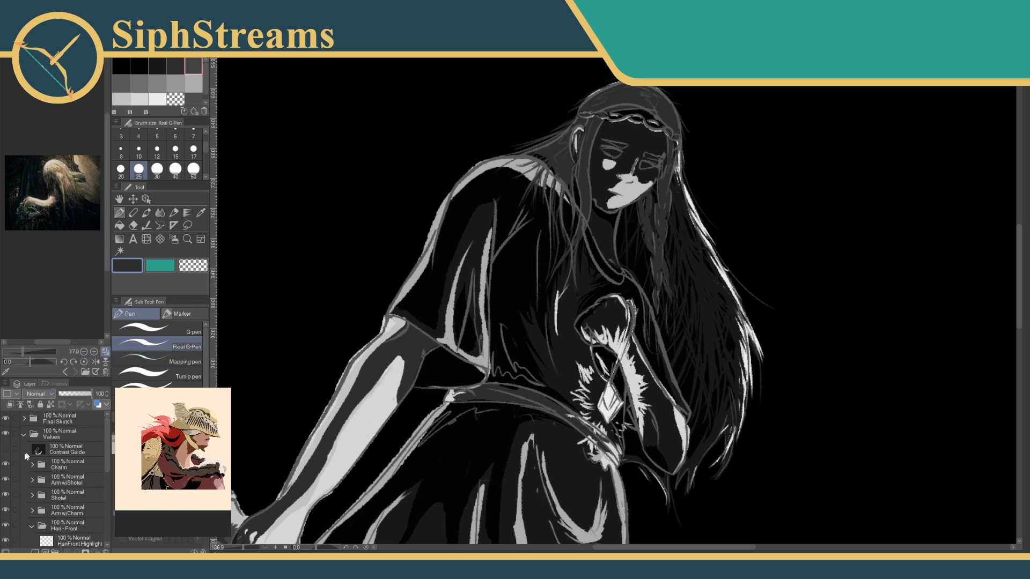
click(5, 423)
Fill the small gaps in the dark grey locks just below the jaw.
drag(378, 345, 353, 369)
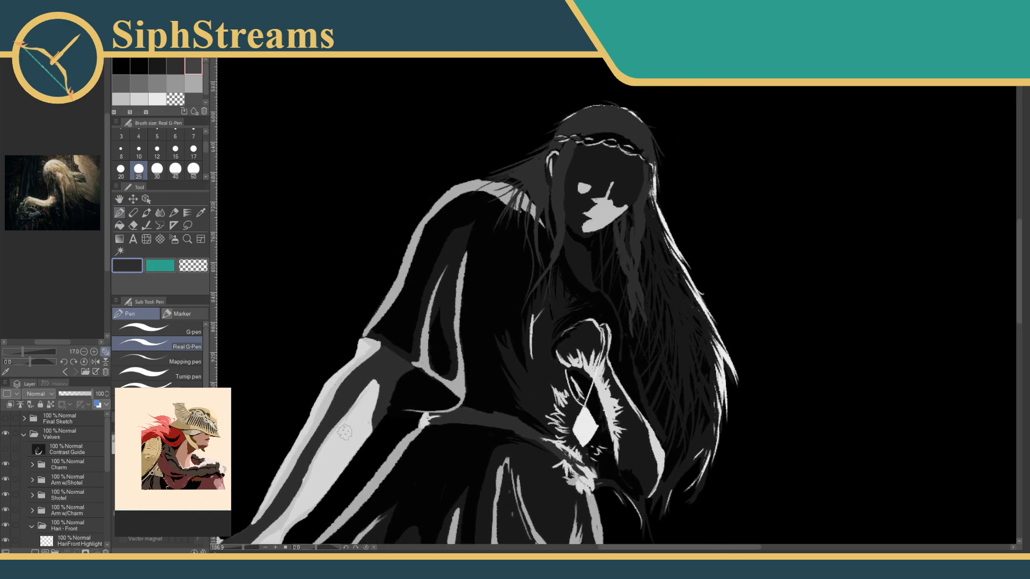
drag(244, 548, 253, 549)
drag(441, 174, 382, 473)
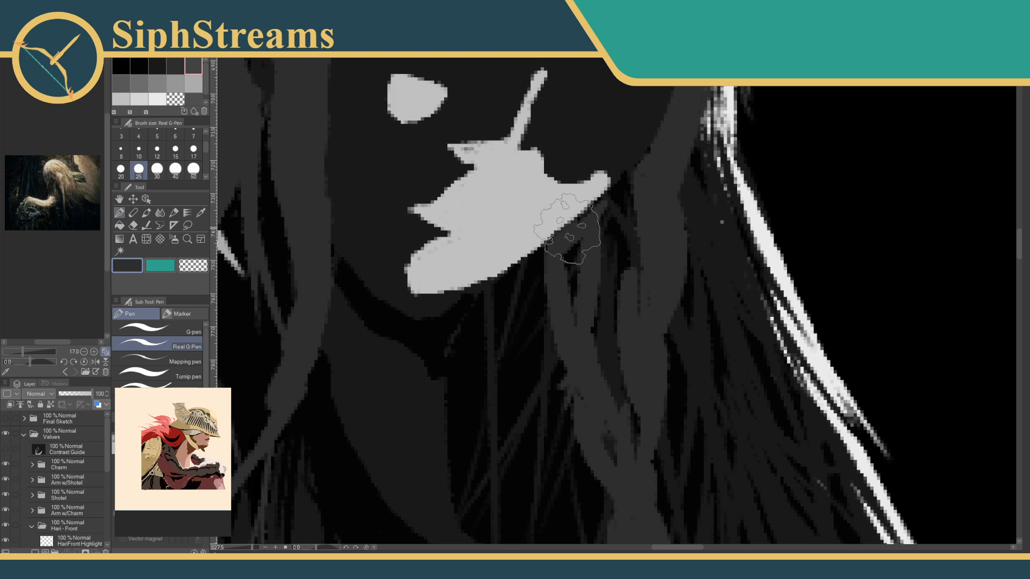
mouse_move(582, 212)
mouse_down()
mouse_move(602, 184)
mouse_move(609, 214)
mouse_up()
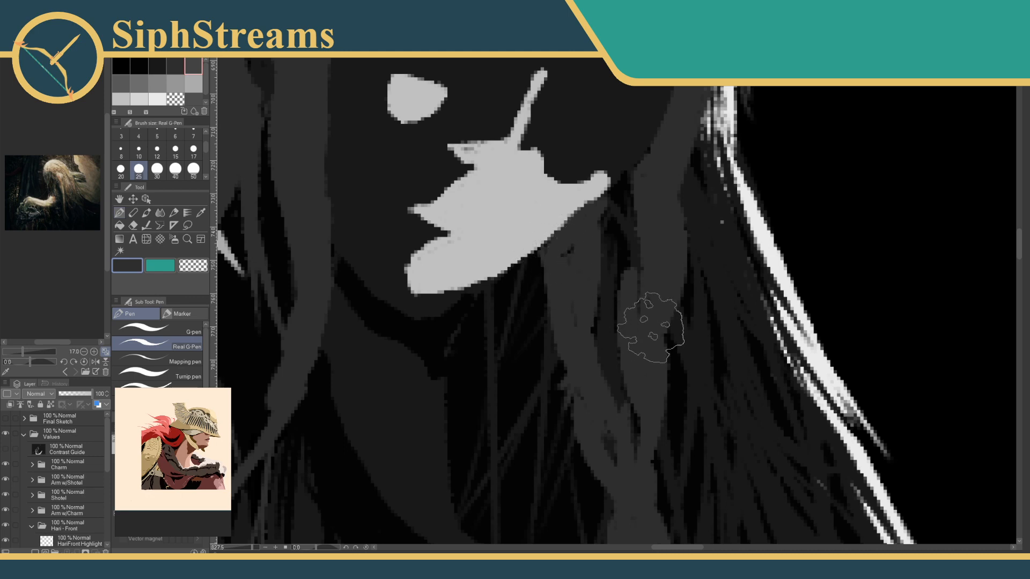
Examine the values of the whole figure with the sketch hidden, comparing the hair with the arm, dress and weapon.
scroll(650, 326, down, 5)
scroll(604, 299, up, 6)
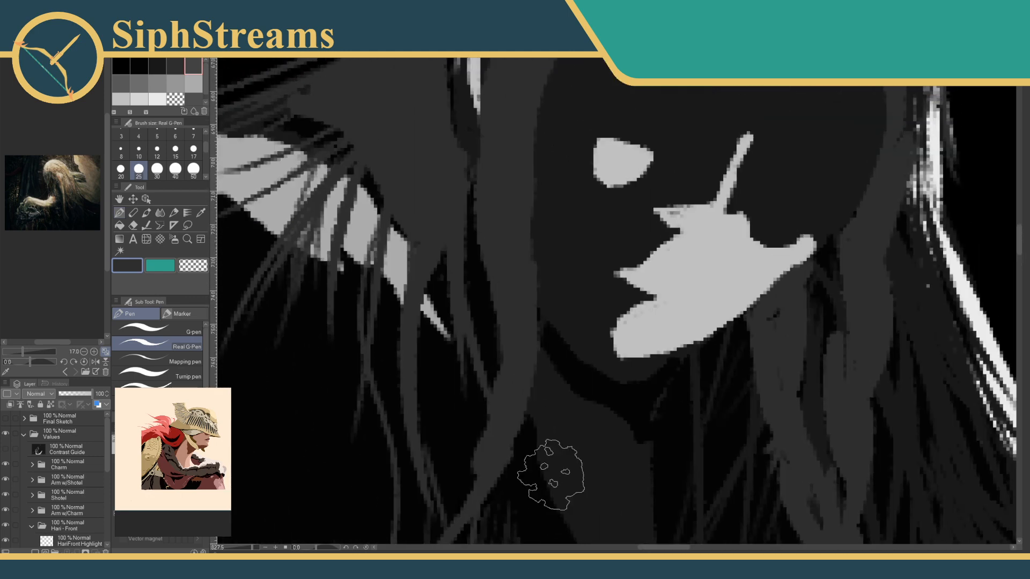
drag(252, 548, 244, 547)
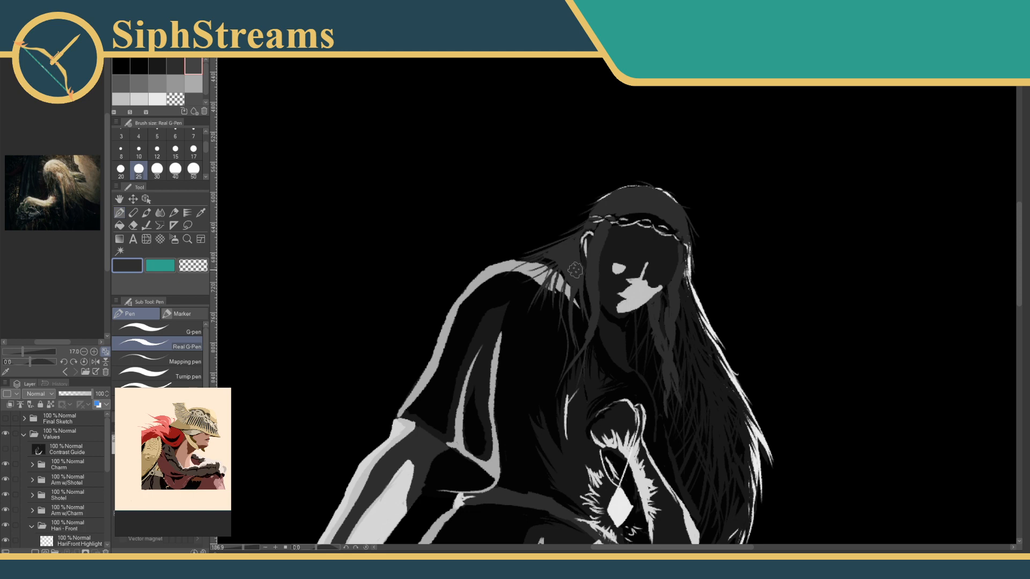
drag(668, 360, 532, 286)
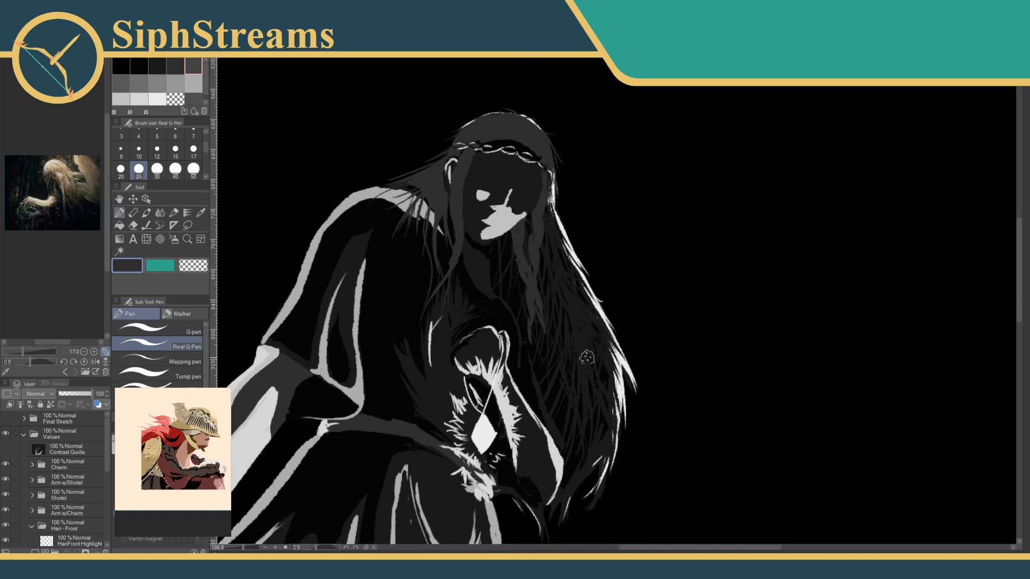
drag(587, 357, 602, 310)
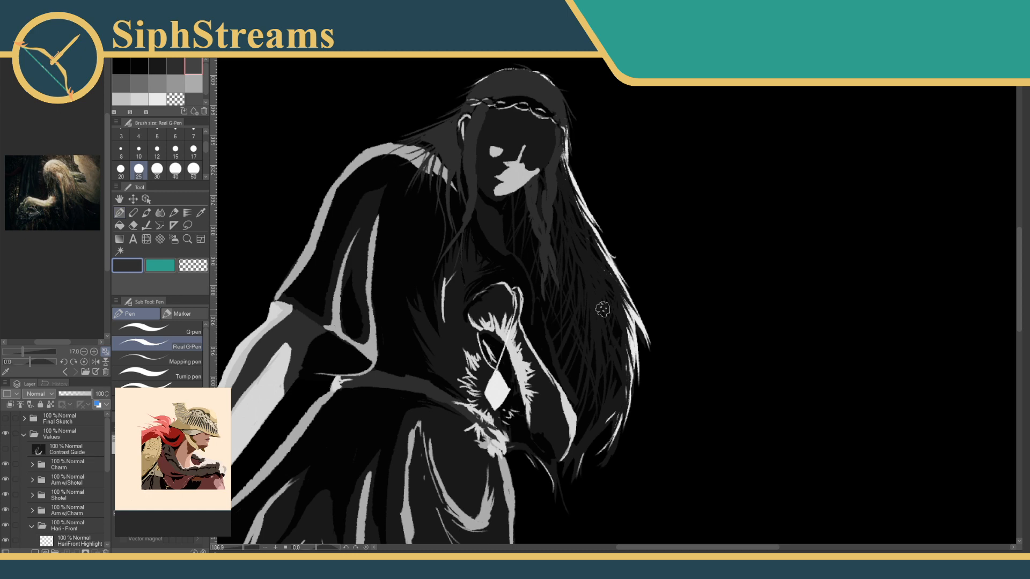
drag(582, 362, 593, 284)
drag(536, 338, 734, 407)
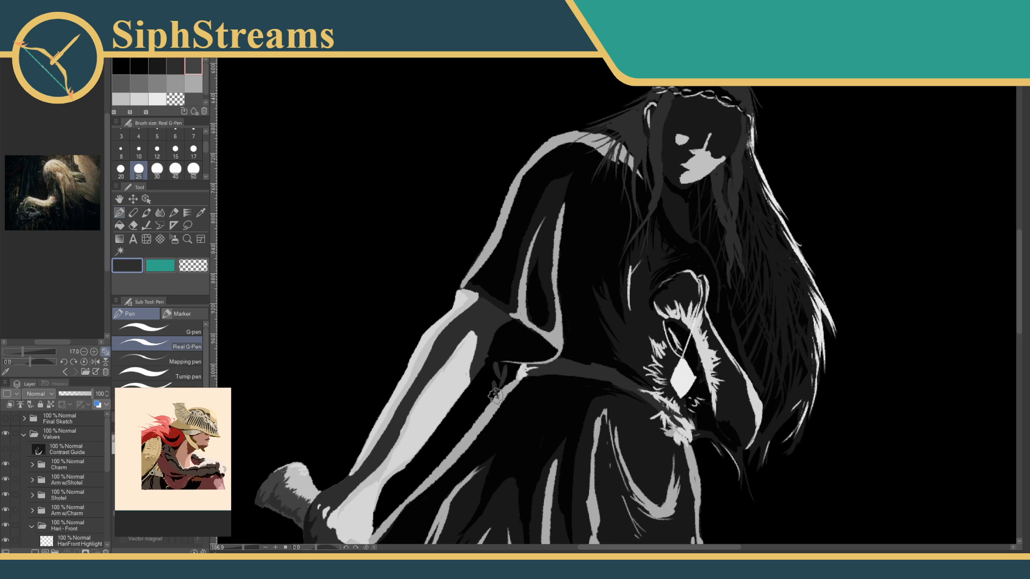
drag(494, 396, 549, 321)
drag(243, 548, 250, 548)
drag(364, 456, 366, 433)
drag(252, 550, 240, 548)
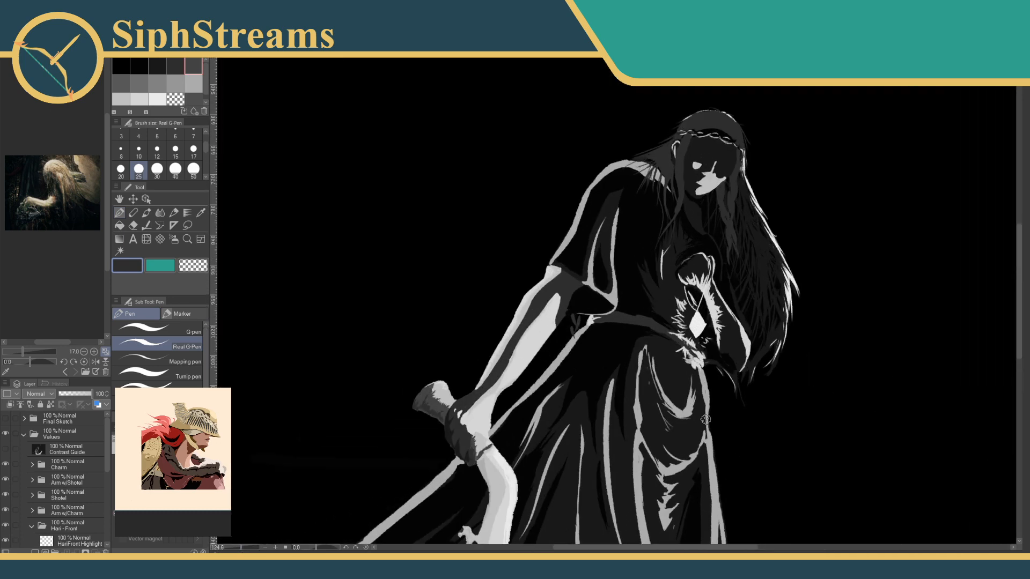
drag(704, 394, 639, 359)
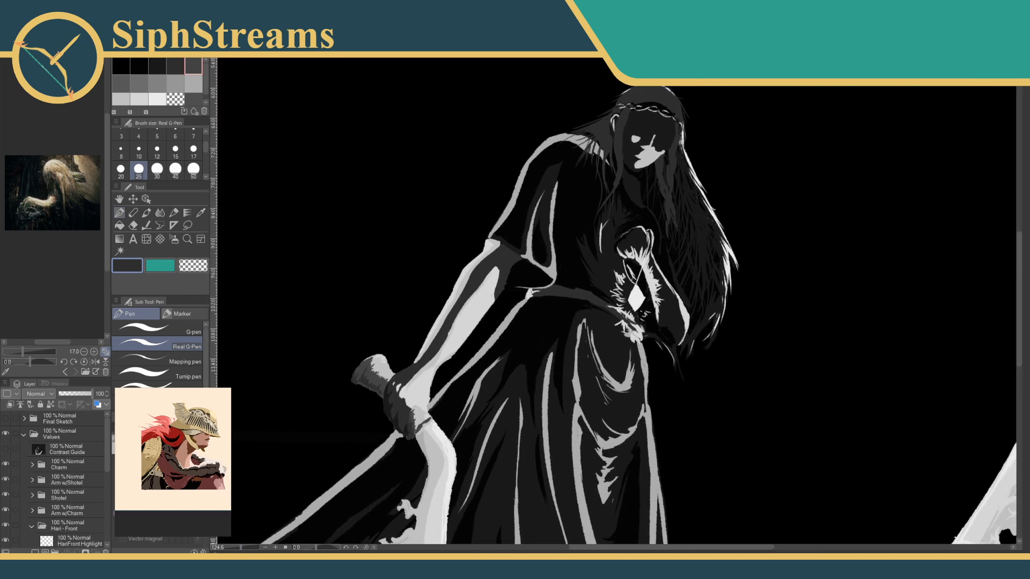
Paint a dark grey hair strand hanging below the bent elbow beside the hip.
drag(241, 548, 245, 547)
drag(607, 435, 445, 373)
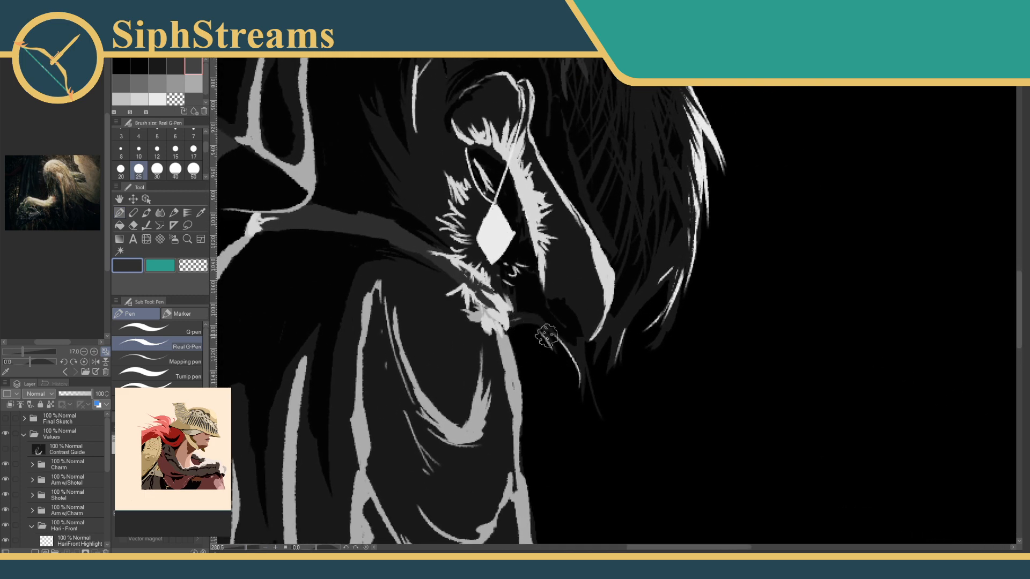
drag(537, 327, 545, 370)
mouse_move(530, 327)
mouse_down()
mouse_move(544, 357)
mouse_move(537, 332)
mouse_move(536, 367)
mouse_move(539, 358)
mouse_move(553, 405)
mouse_up()
mouse_move(533, 338)
mouse_down()
mouse_move(533, 381)
mouse_move(532, 366)
mouse_move(534, 346)
mouse_move(548, 364)
mouse_move(548, 355)
mouse_move(542, 390)
mouse_move(542, 375)
mouse_move(554, 396)
mouse_move(554, 384)
mouse_move(546, 373)
mouse_move(556, 397)
mouse_move(546, 374)
mouse_move(547, 404)
mouse_up()
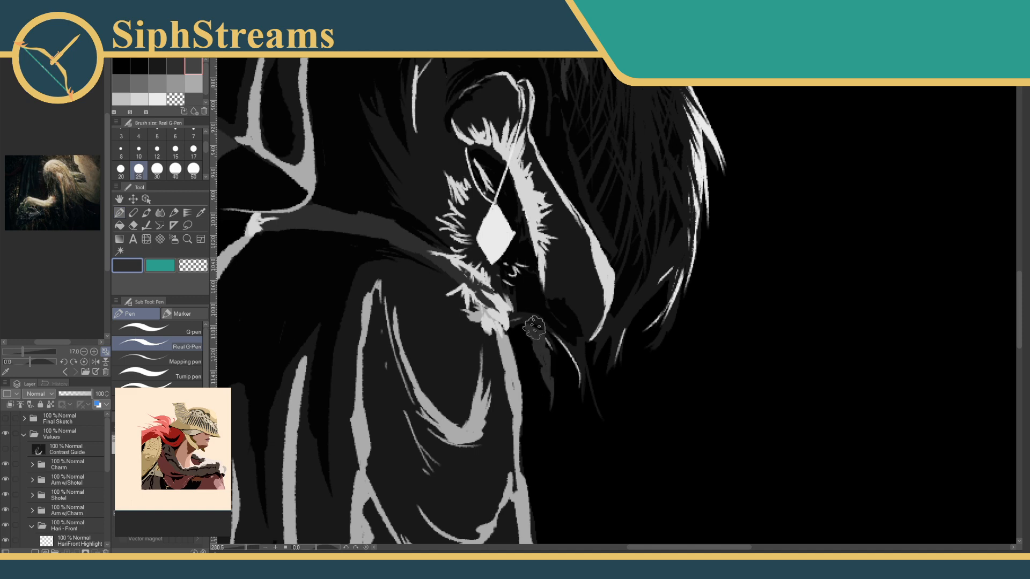
scroll(534, 343, up, 3)
drag(247, 549, 246, 549)
drag(444, 400, 460, 262)
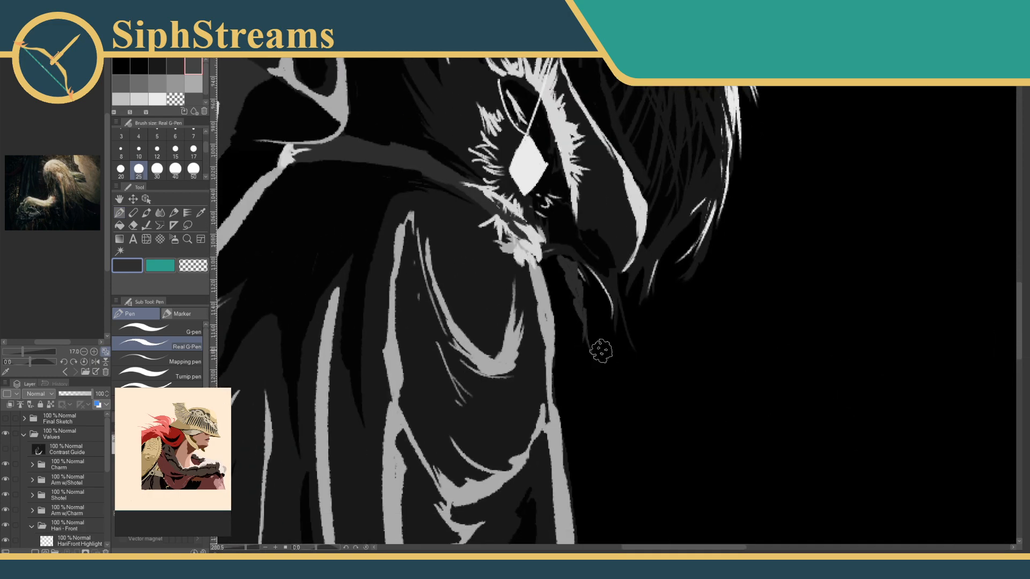
Lengthen the dark grey strand below the elbow with thin strokes tapering down over the black background.
scroll(600, 351, up, 2)
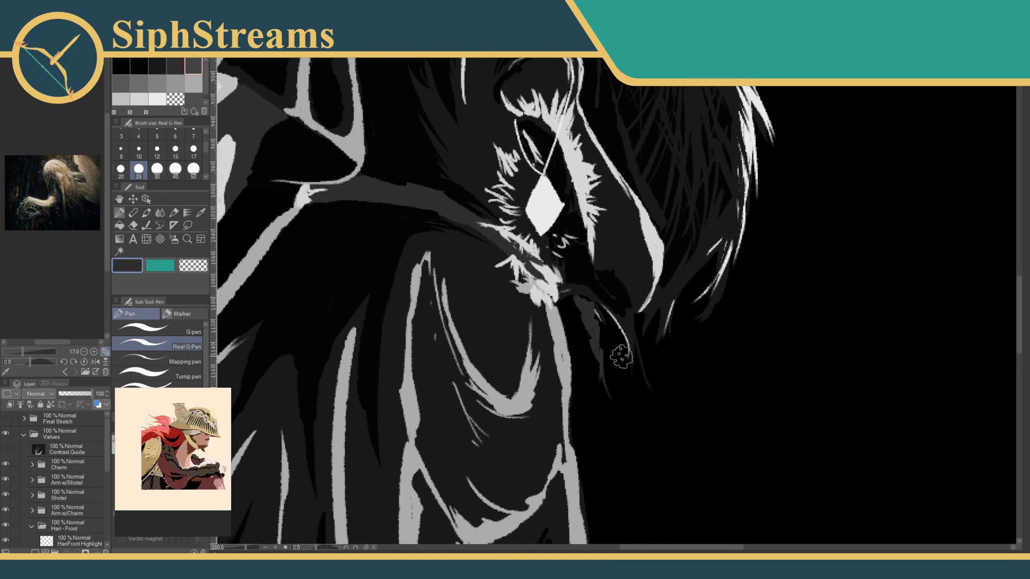
scroll(621, 357, up, 3)
mouse_move(246, 548)
mouse_down()
mouse_move(236, 549)
mouse_move(246, 547)
mouse_up()
scroll(466, 323, down, 4)
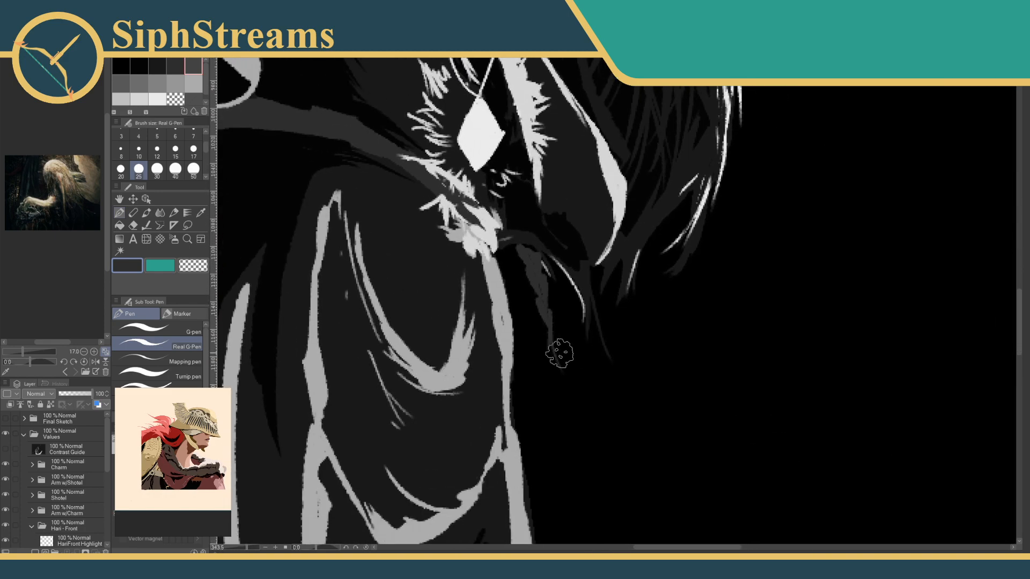
drag(551, 346, 564, 397)
mouse_move(592, 361)
mouse_down()
mouse_move(604, 462)
mouse_move(604, 397)
mouse_up()
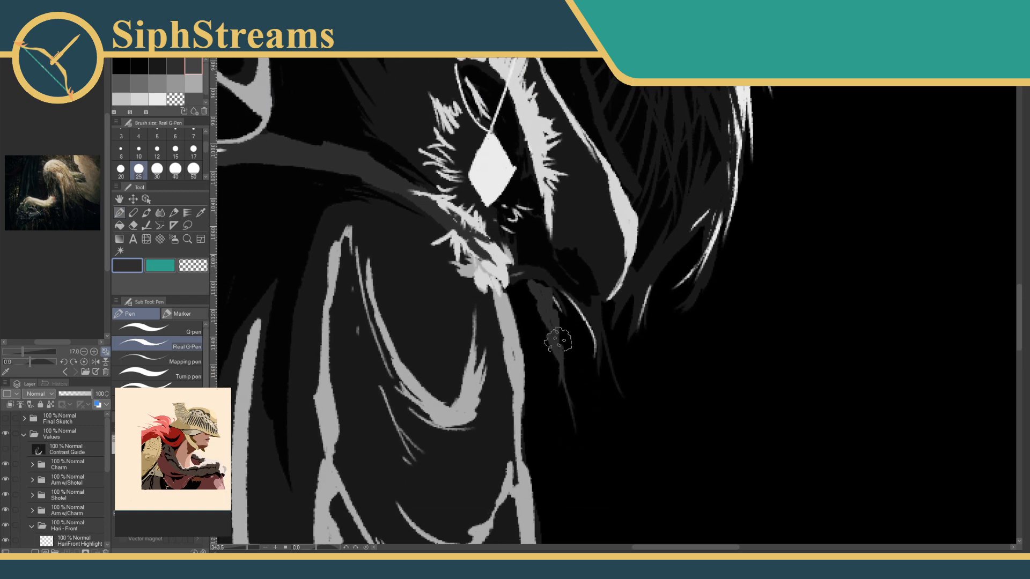
Extend the thin dark grey strand below the elbow further down over the black background and check it against the whole figure.
mouse_move(558, 340)
mouse_down()
mouse_move(569, 438)
mouse_move(564, 459)
mouse_up()
drag(247, 548, 237, 547)
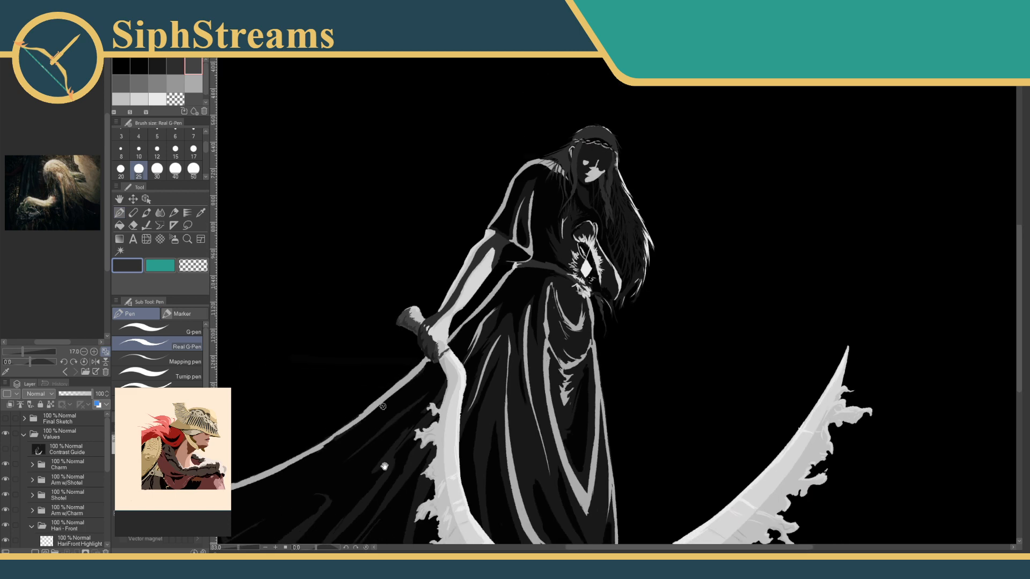
drag(403, 307, 358, 422)
Paint a dark grey braided lock hanging from below the chin over the neck to the upper chest.
drag(239, 548, 246, 548)
drag(349, 386, 506, 363)
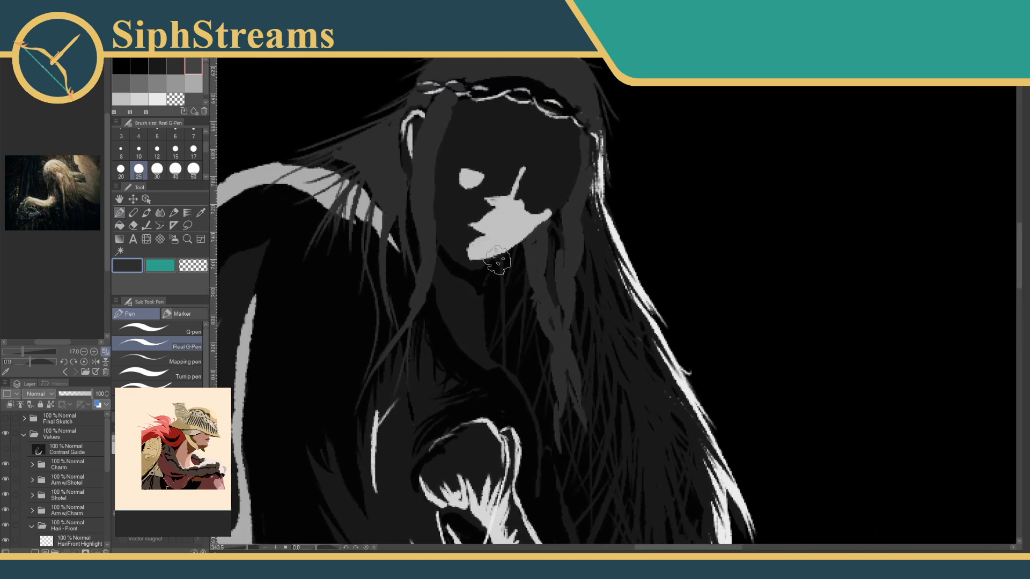
drag(497, 293, 505, 355)
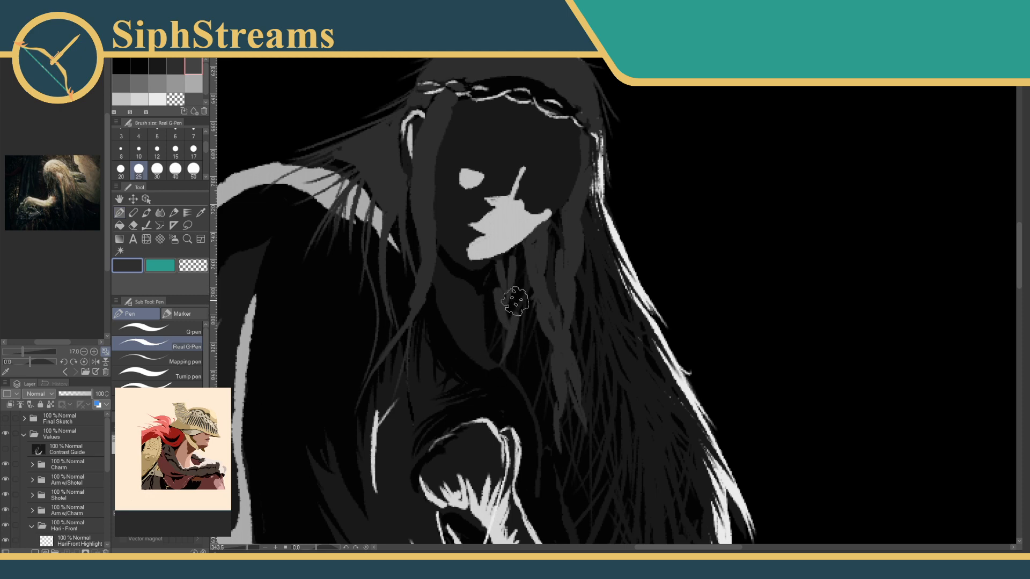
mouse_move(515, 302)
mouse_down()
mouse_move(496, 322)
mouse_move(505, 350)
mouse_up()
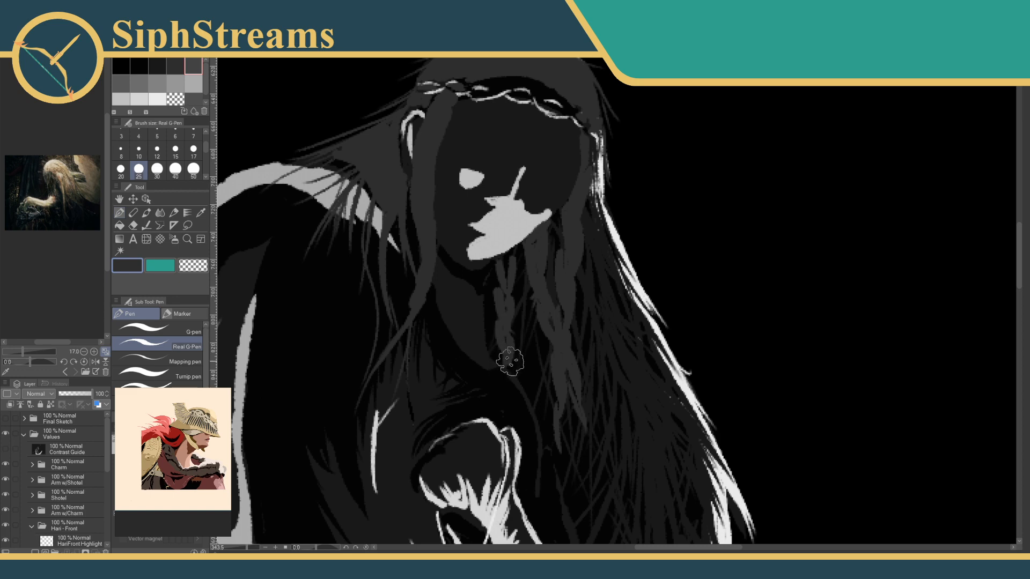
drag(508, 363, 508, 368)
Erase the straight dark grey face lock in front of the ear, from the headband down past the jaw, using transparent colour.
drag(518, 323, 542, 390)
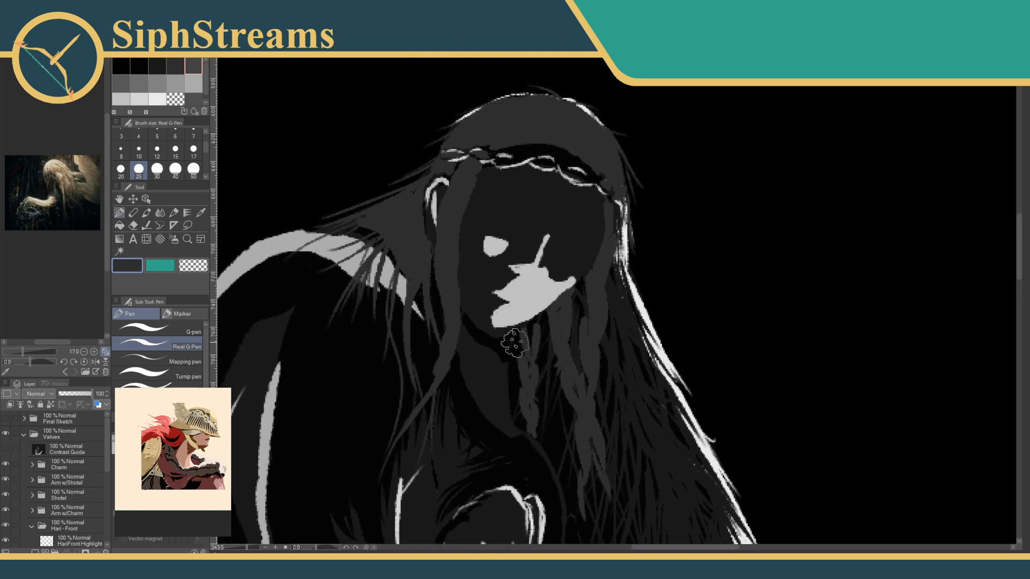
key(e)
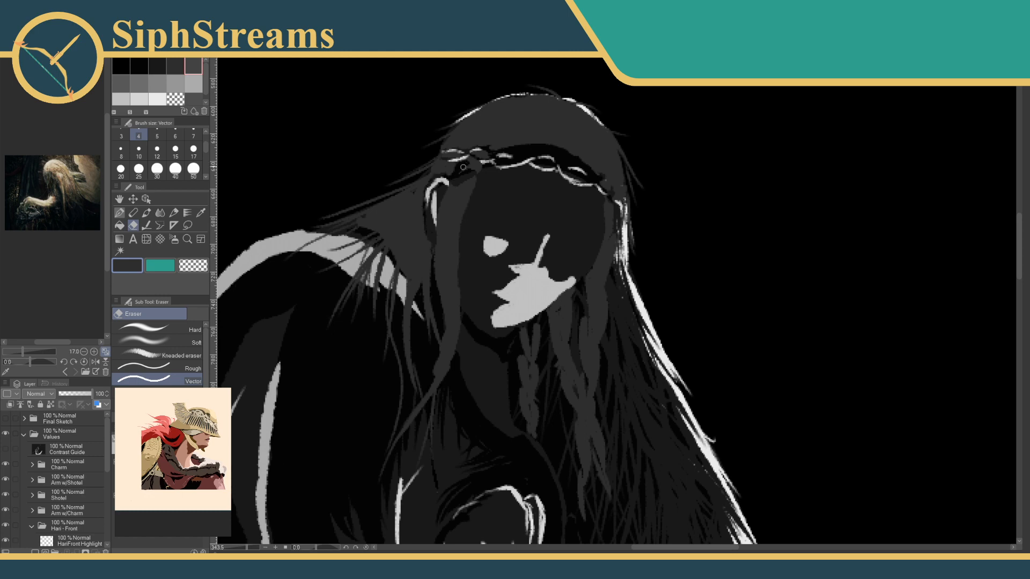
key(p)
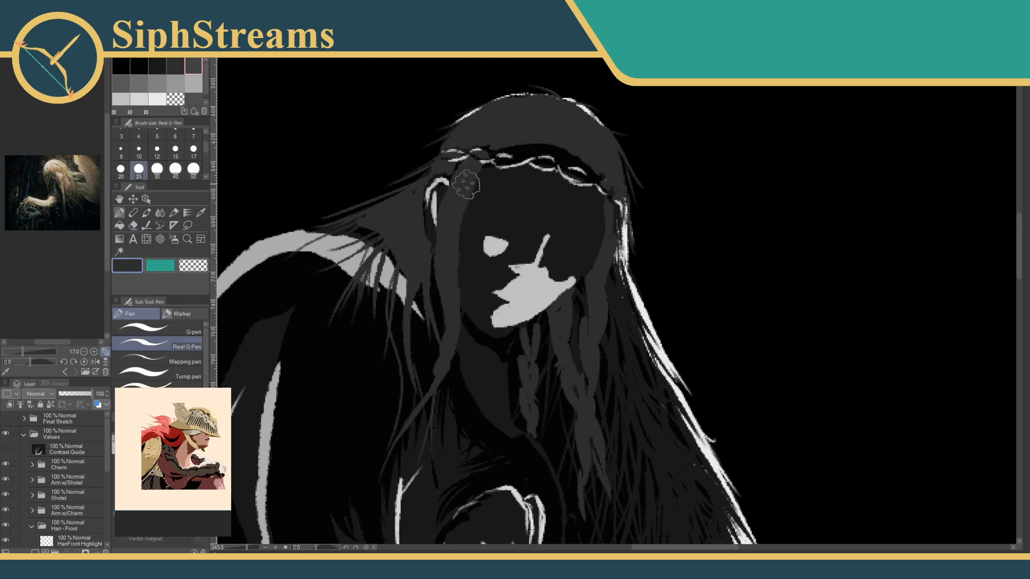
key(e)
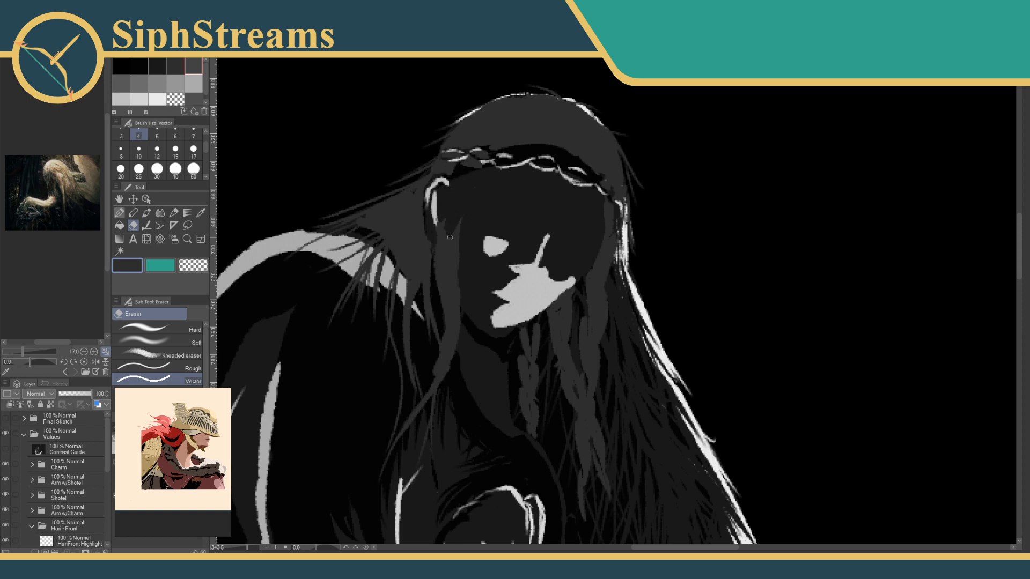
key(p)
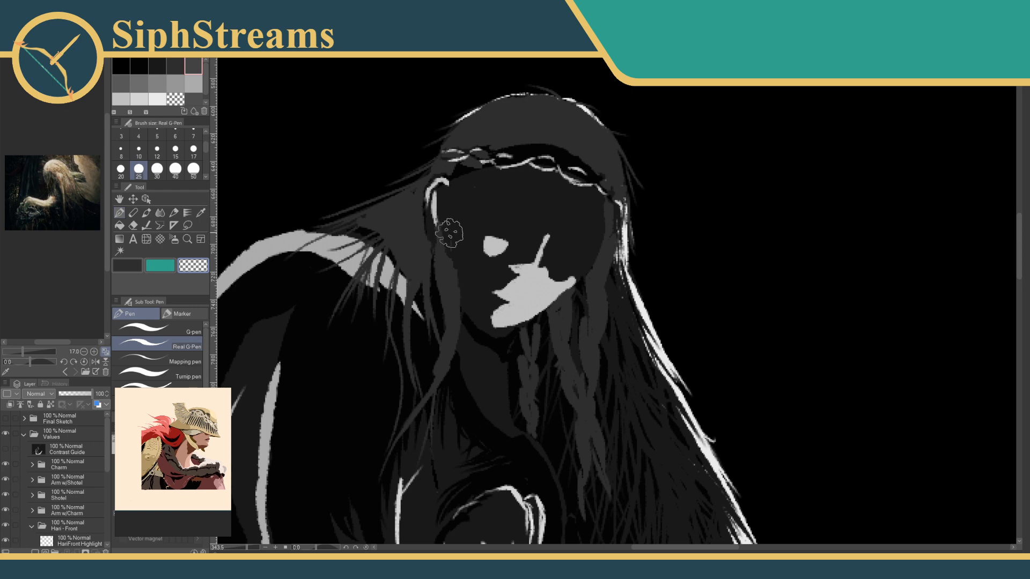
drag(449, 233, 456, 303)
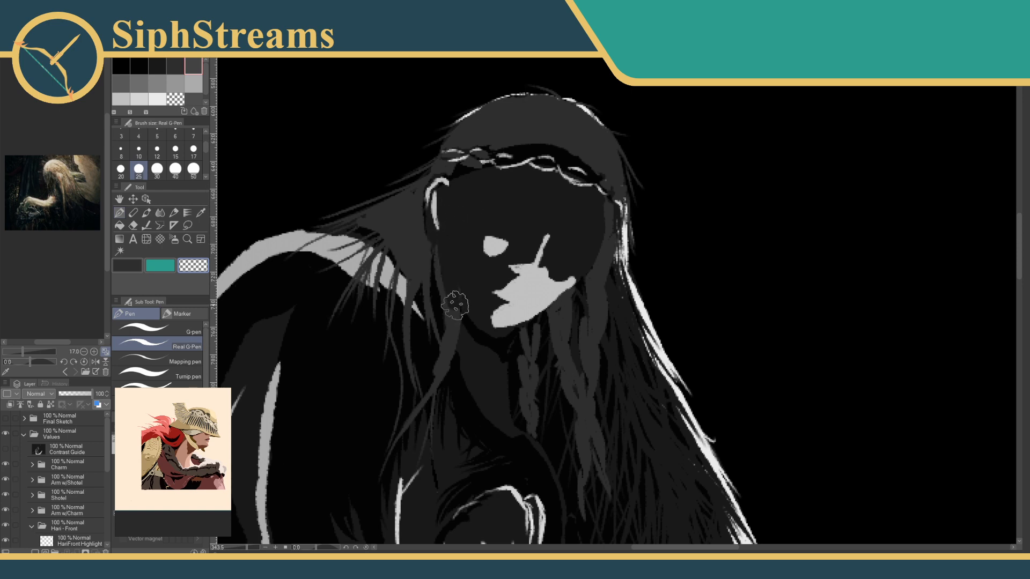
mouse_move(440, 246)
mouse_down()
mouse_move(453, 316)
mouse_move(447, 353)
mouse_move(435, 361)
mouse_move(454, 345)
mouse_up()
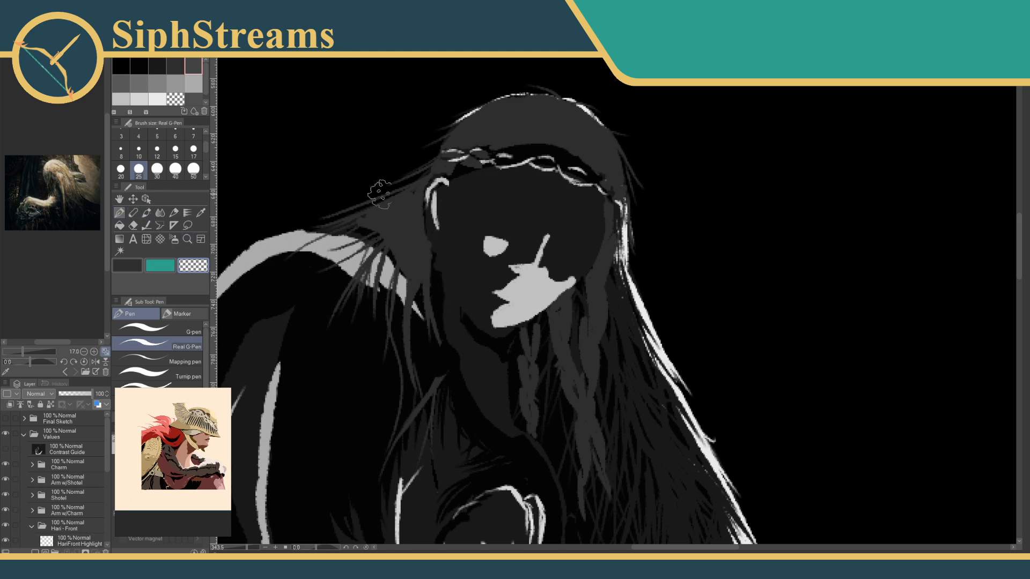
Repaint the lock in front of the ear in dark grey as a braid running from the headband down to the chest.
click(122, 268)
mouse_move(437, 185)
mouse_down()
mouse_move(456, 164)
mouse_move(457, 212)
mouse_move(465, 185)
mouse_move(457, 172)
mouse_move(455, 218)
mouse_move(473, 168)
mouse_move(434, 231)
mouse_move(444, 204)
mouse_move(448, 247)
mouse_move(459, 163)
mouse_move(463, 199)
mouse_move(472, 178)
mouse_move(449, 207)
mouse_move(447, 251)
mouse_move(457, 212)
mouse_move(447, 264)
mouse_move(453, 237)
mouse_move(437, 273)
mouse_move(450, 300)
mouse_move(450, 279)
mouse_move(445, 322)
mouse_move(452, 291)
mouse_move(435, 327)
mouse_move(441, 296)
mouse_move(461, 341)
mouse_move(455, 319)
mouse_move(439, 365)
mouse_move(452, 354)
mouse_move(440, 365)
mouse_move(445, 339)
mouse_move(449, 367)
mouse_move(455, 360)
mouse_move(447, 342)
mouse_move(448, 376)
mouse_move(459, 318)
mouse_move(403, 378)
mouse_move(447, 356)
mouse_move(445, 327)
mouse_move(434, 338)
mouse_move(448, 387)
mouse_move(437, 373)
mouse_move(457, 418)
mouse_up()
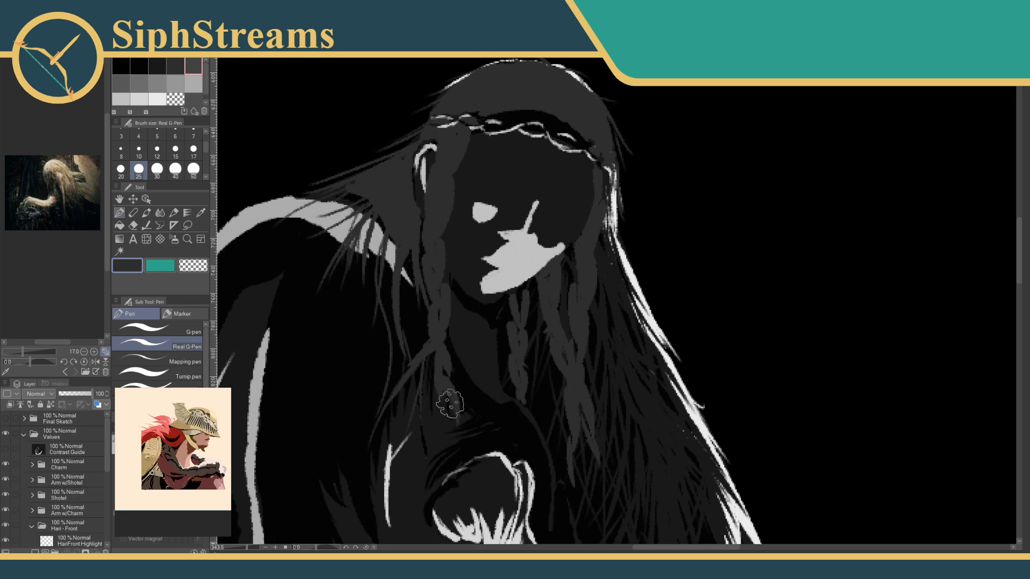
mouse_move(447, 384)
mouse_down()
mouse_move(451, 361)
mouse_move(449, 372)
mouse_up()
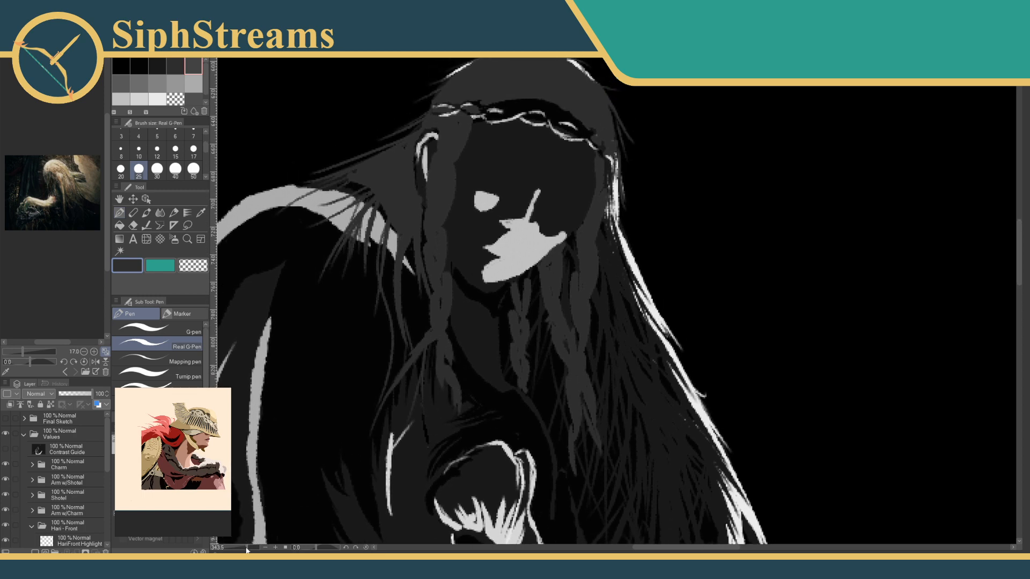
Examine the whole figure's values and compare the hair with the Contrast Guide layer, hiding the guide again.
drag(247, 548, 237, 544)
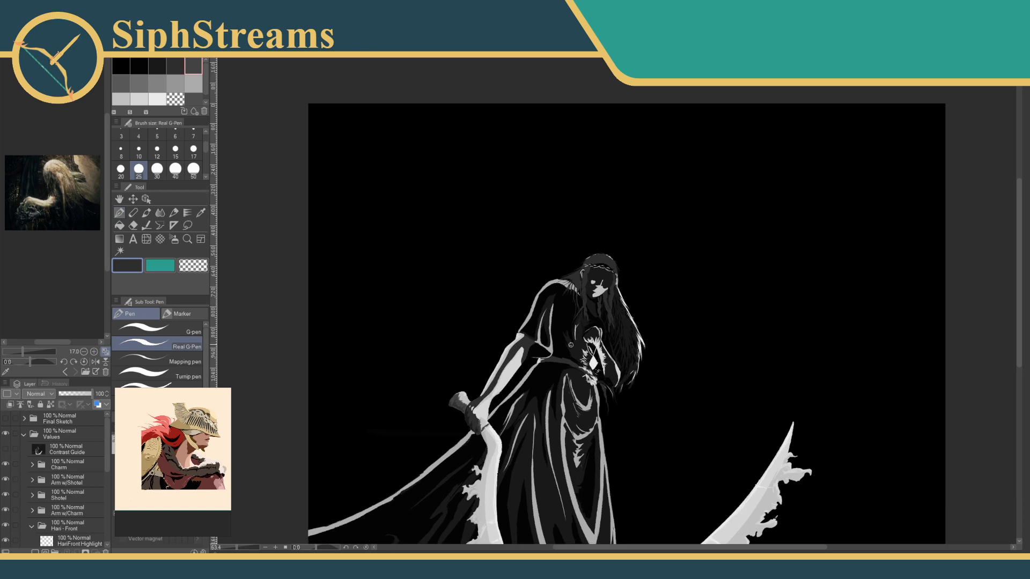
mouse_move(632, 263)
mouse_down()
mouse_move(623, 247)
mouse_move(617, 262)
mouse_up()
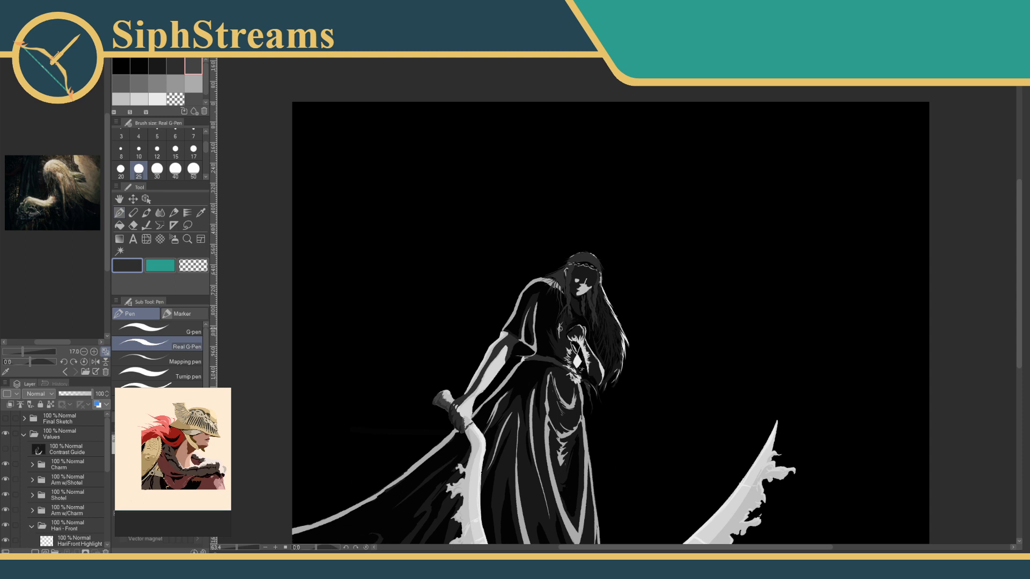
drag(617, 262, 626, 242)
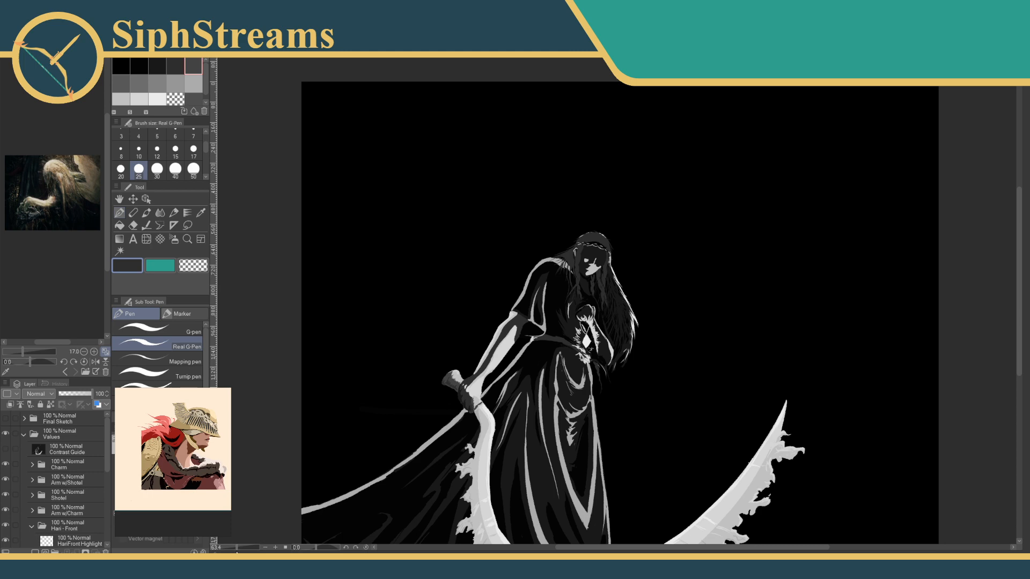
drag(240, 551, 243, 548)
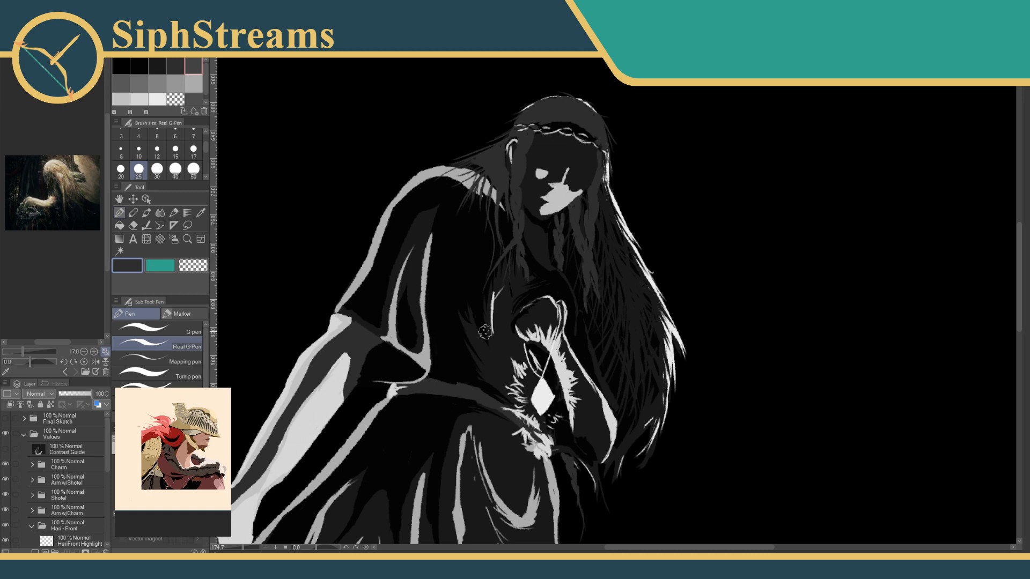
scroll(480, 332, up, 5)
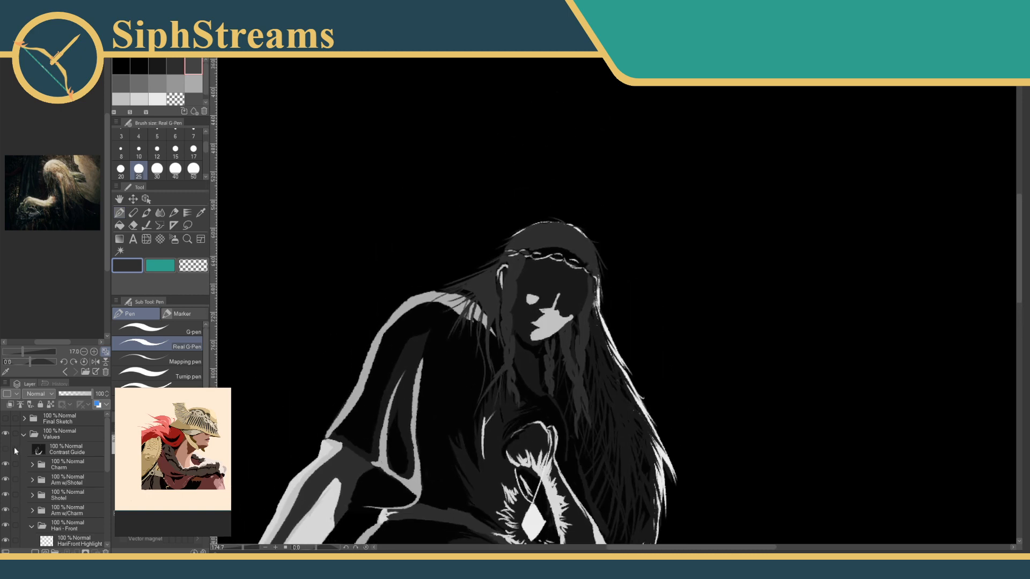
click(6, 450)
click(41, 449)
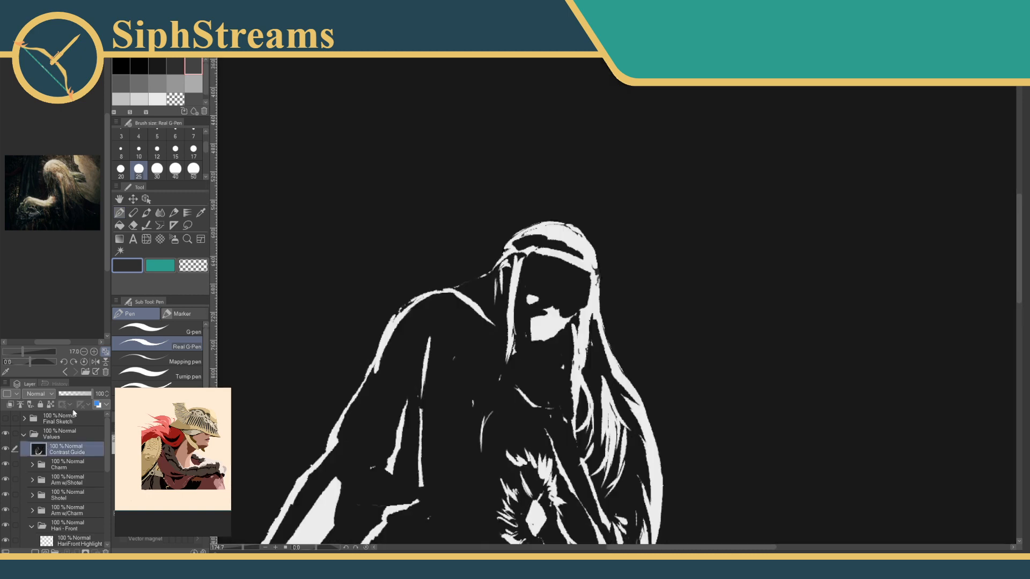
drag(310, 365, 294, 322)
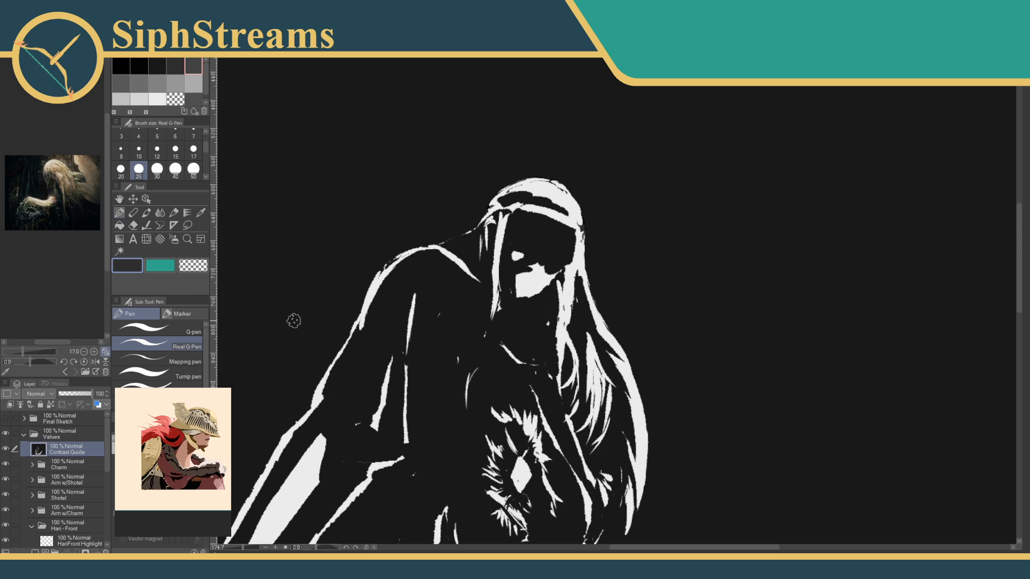
drag(293, 320, 414, 255)
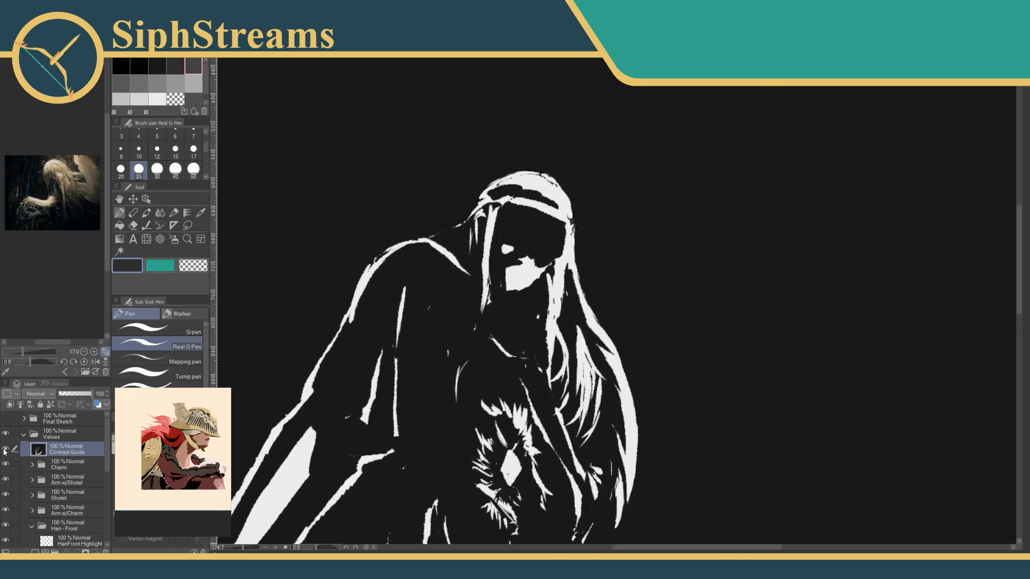
click(6, 449)
scroll(59, 472, down, 5)
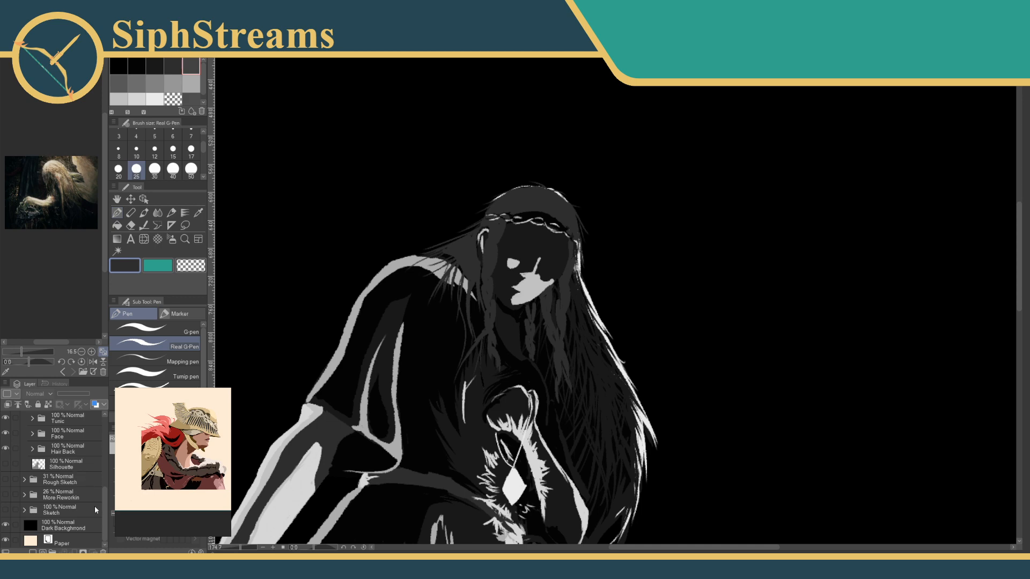
scroll(102, 501, up, 5)
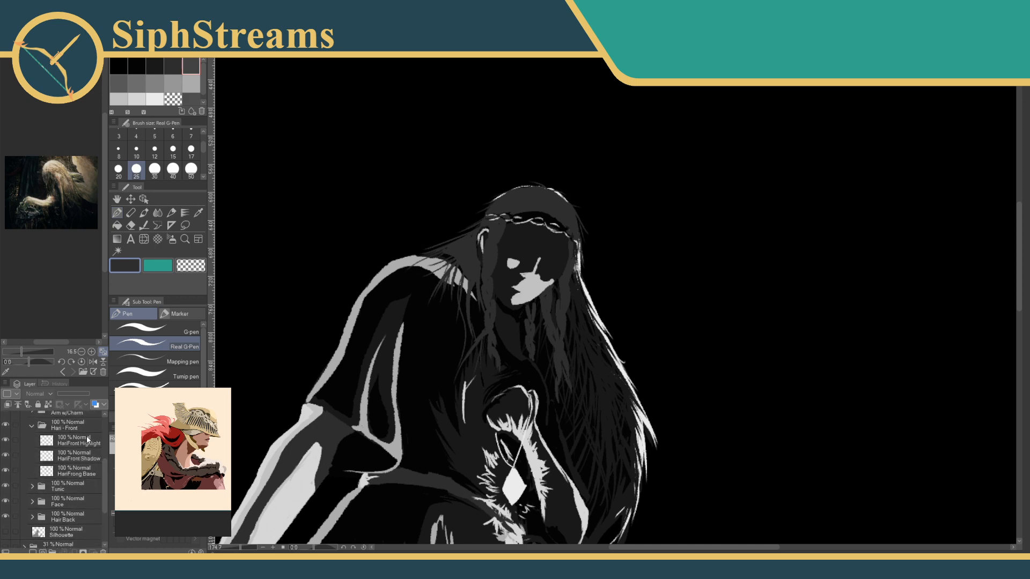
click(87, 437)
click(124, 99)
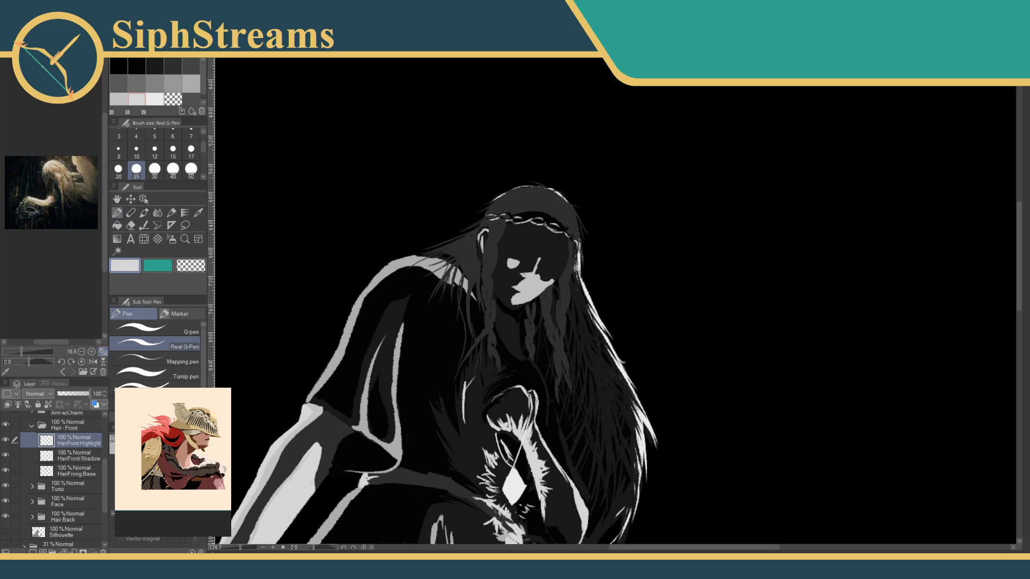
drag(244, 548, 246, 548)
drag(524, 347, 641, 137)
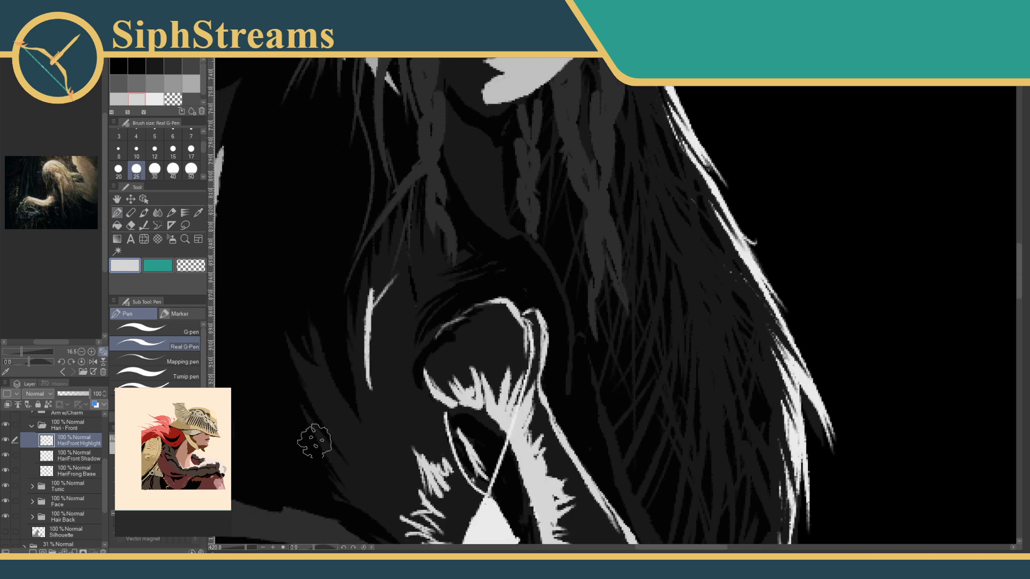
drag(246, 547, 242, 548)
drag(374, 326, 331, 454)
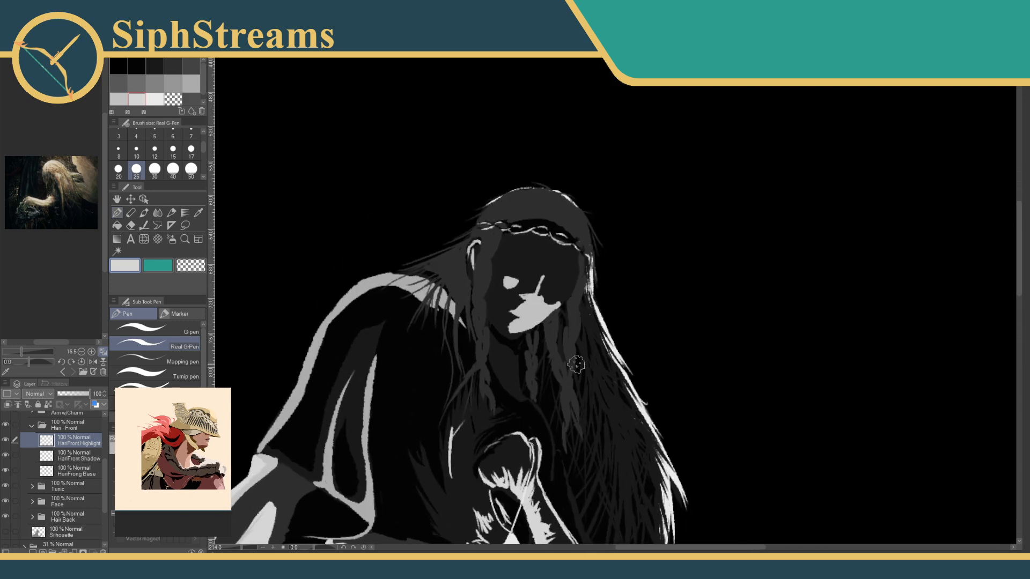
drag(395, 400, 288, 235)
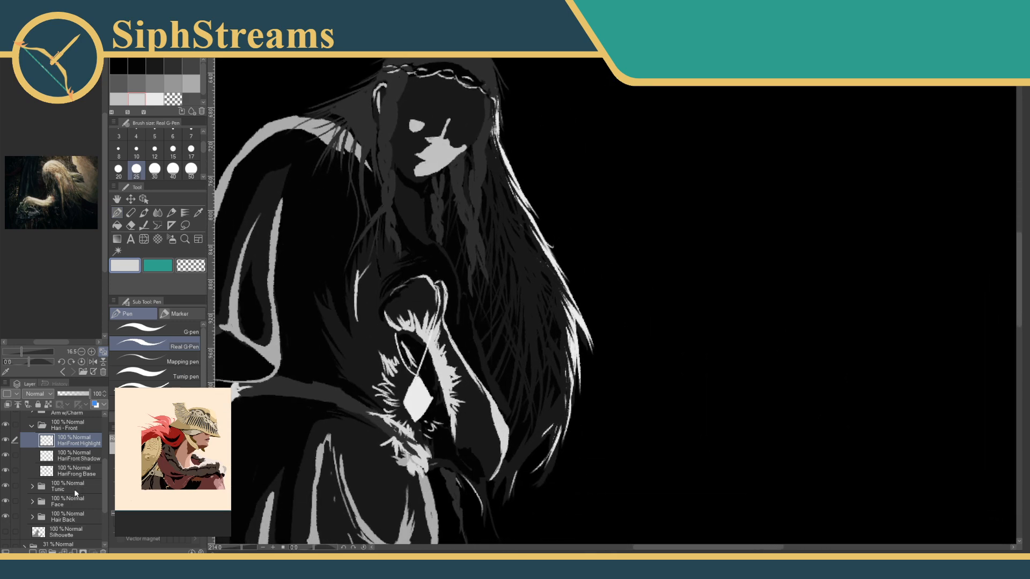
Add a new layer above HairBackHighlight in the Hair Back folder and clip it to the layer below.
click(33, 516)
scroll(69, 483, down, 2)
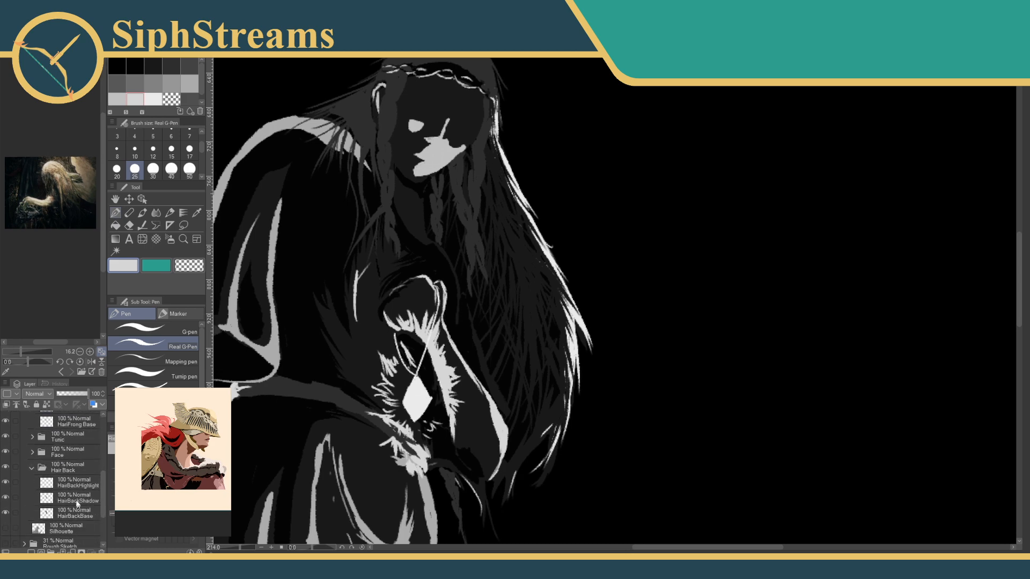
click(78, 482)
key(ctrl+shift+n)
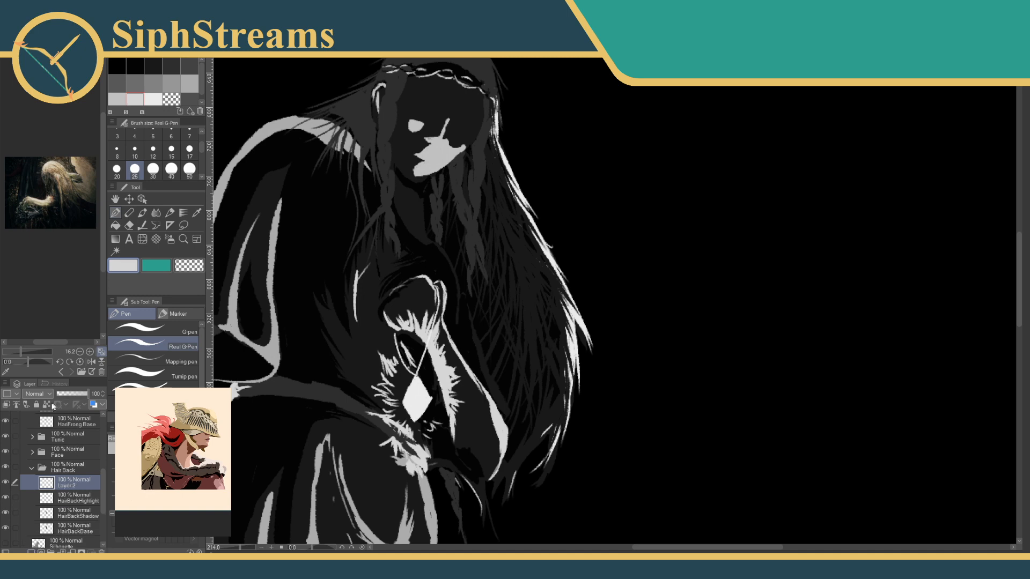
click(6, 405)
Tone down the back hair's bright edge highlights on the clipped layer, trying a light grey and a slightly darker grey.
click(117, 99)
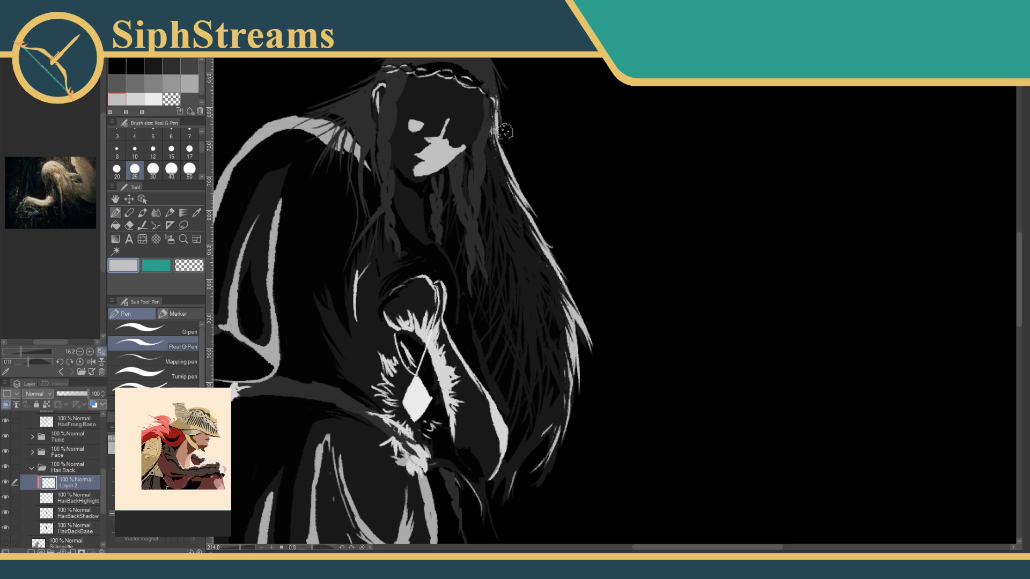
mouse_move(510, 152)
mouse_down()
mouse_move(572, 266)
mouse_move(568, 143)
mouse_up()
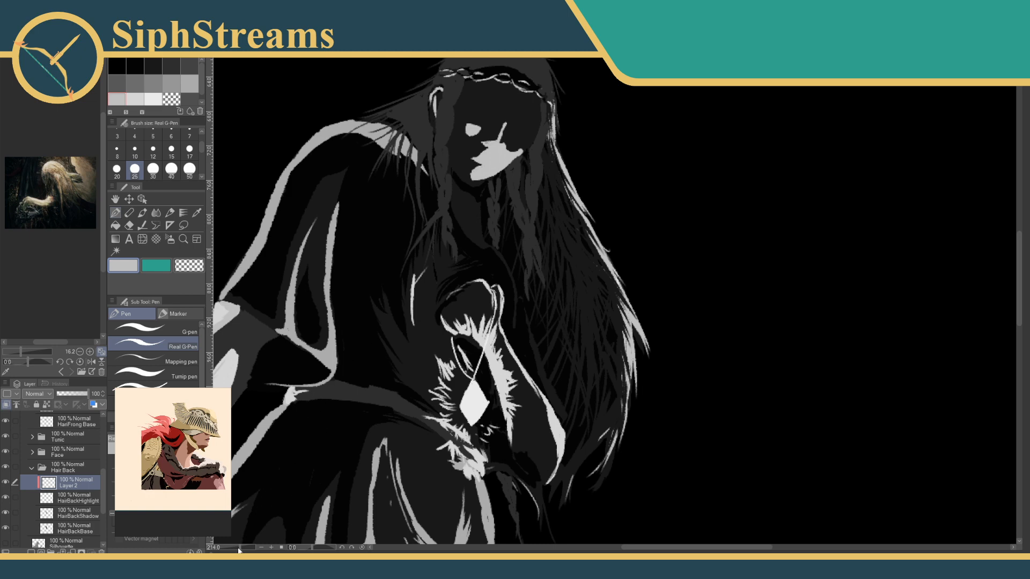
drag(238, 548, 239, 548)
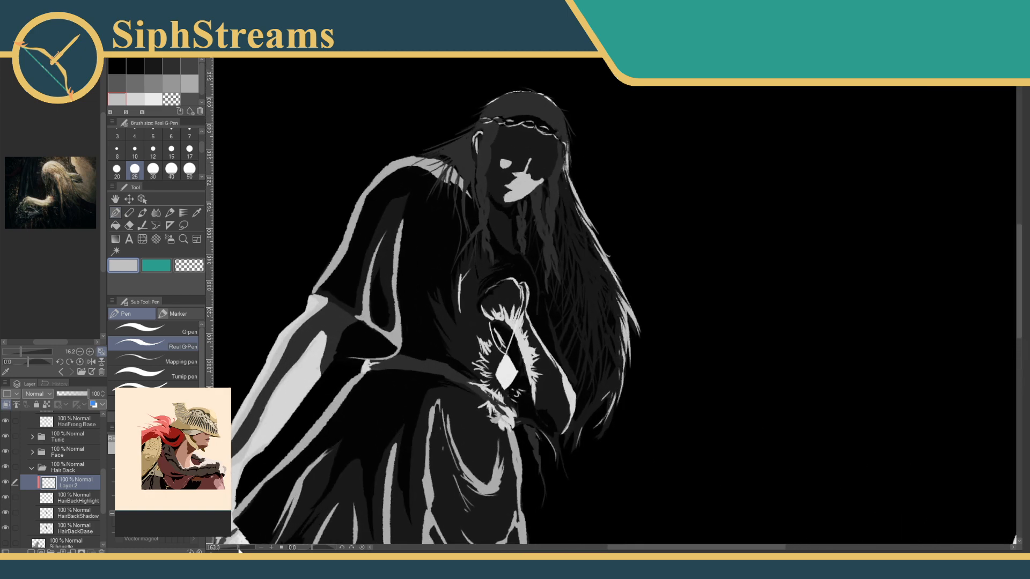
click(189, 84)
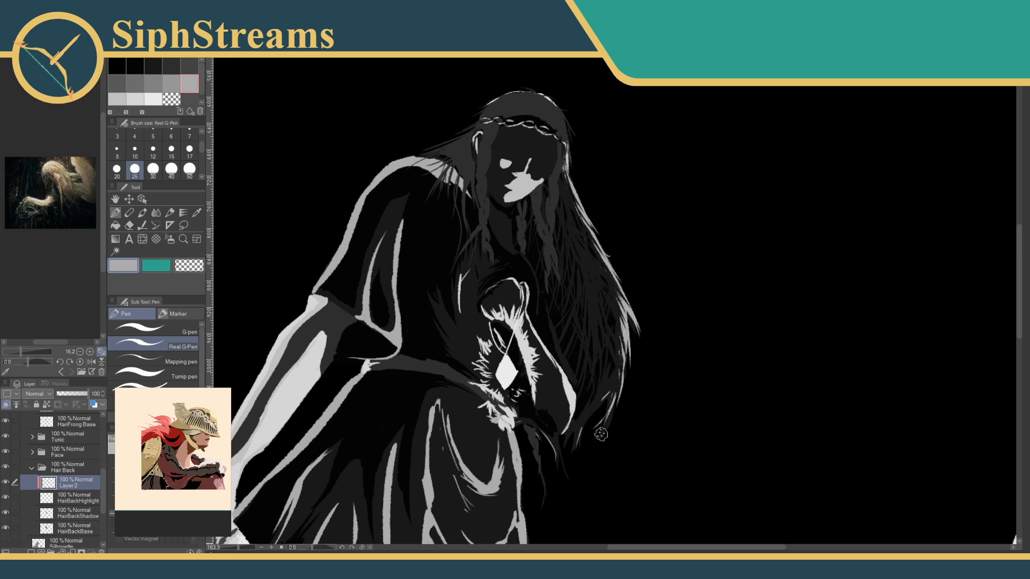
drag(595, 289, 664, 208)
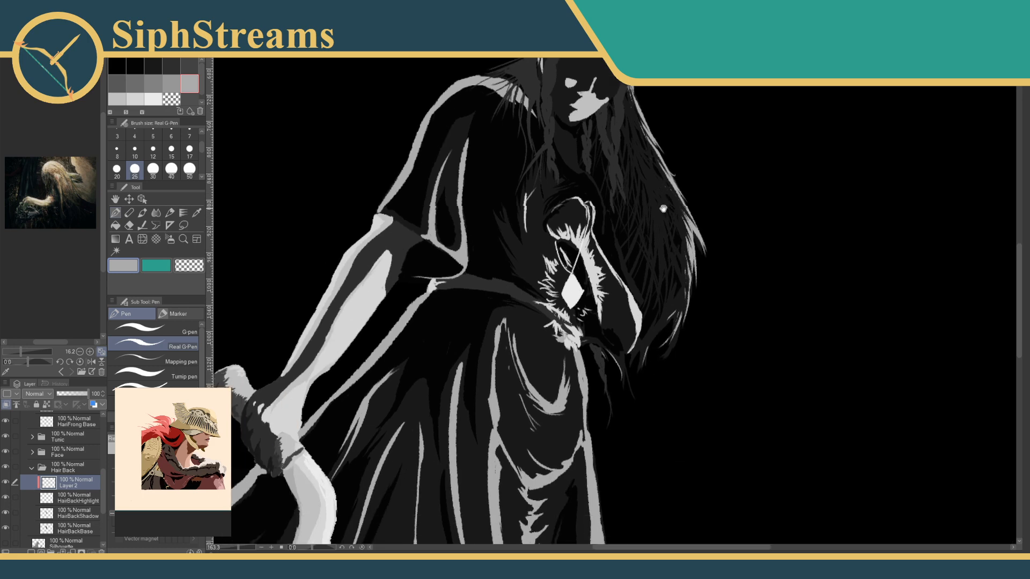
scroll(568, 375, down, 2)
mouse_move(539, 423)
mouse_down()
mouse_move(536, 375)
mouse_move(532, 421)
mouse_up()
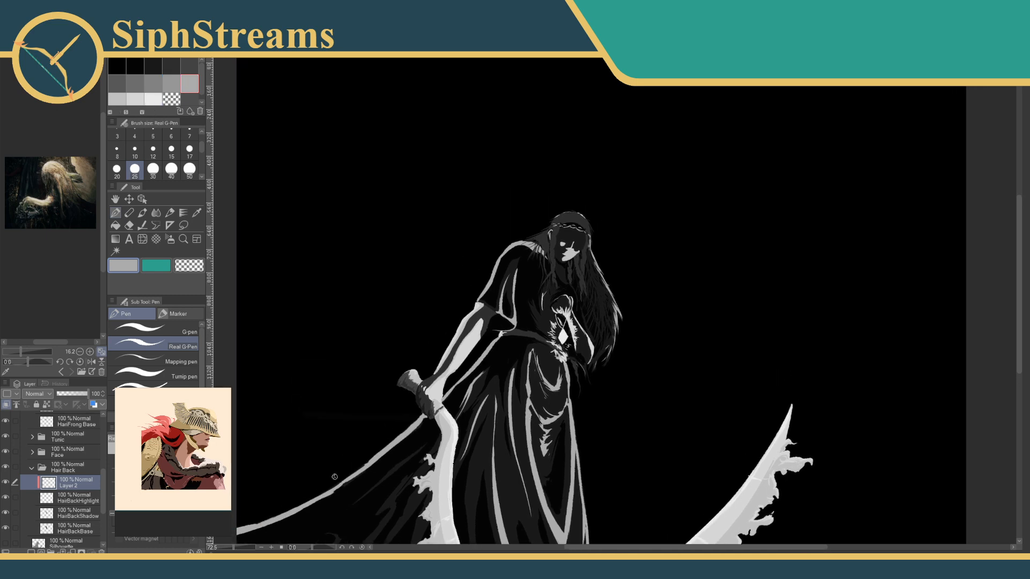
Merge the clipped Layer 2 with the HairBackHighlight layer in the Hair Back folder.
key(i)
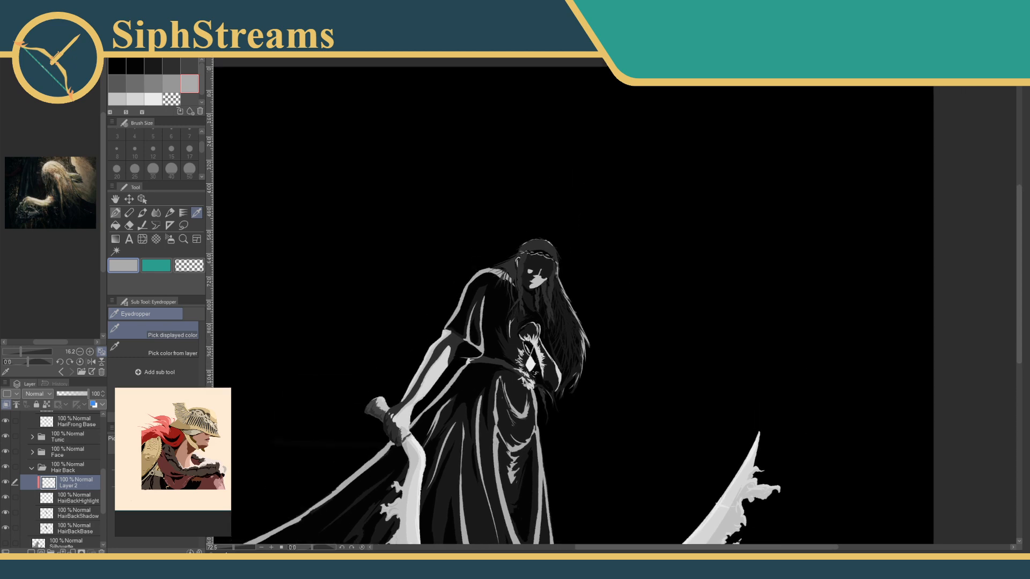
scroll(567, 253, up, 5)
drag(524, 315, 668, 325)
drag(387, 378, 489, 499)
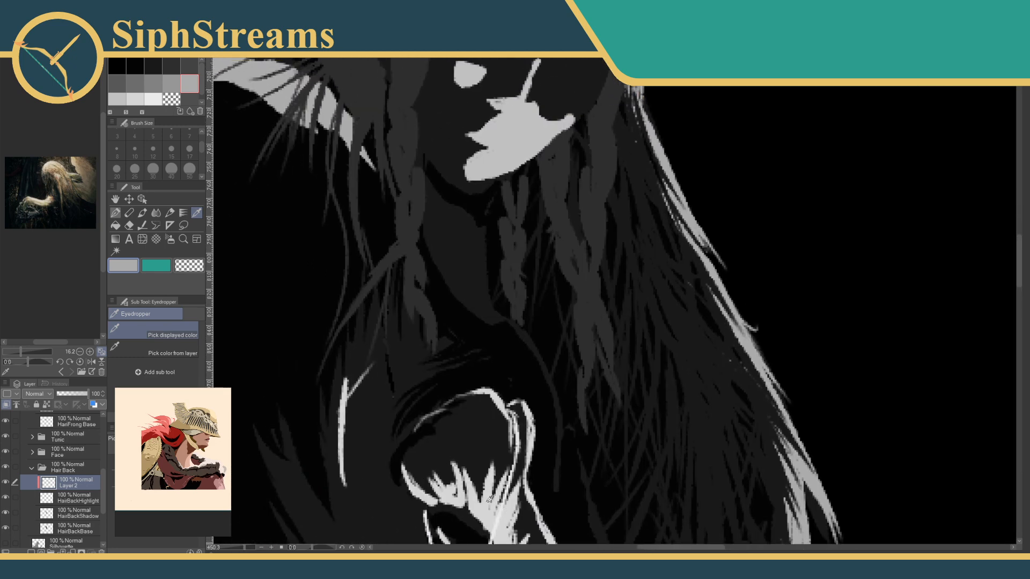
mouse_move(389, 355)
mouse_down()
mouse_move(408, 489)
mouse_move(381, 524)
mouse_up()
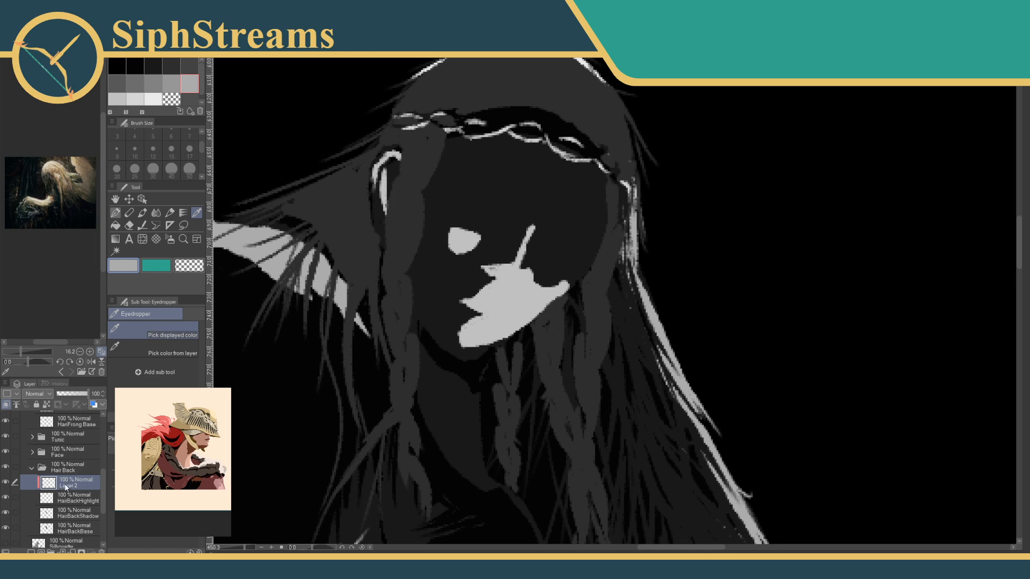
ctrl+click(72, 500)
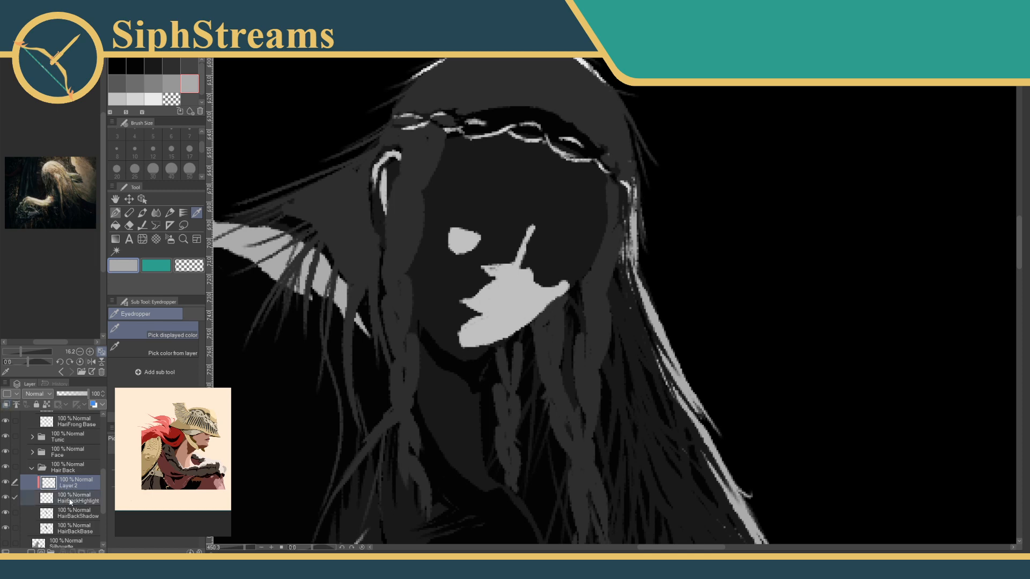
click(69, 502)
ctrl+click(70, 486)
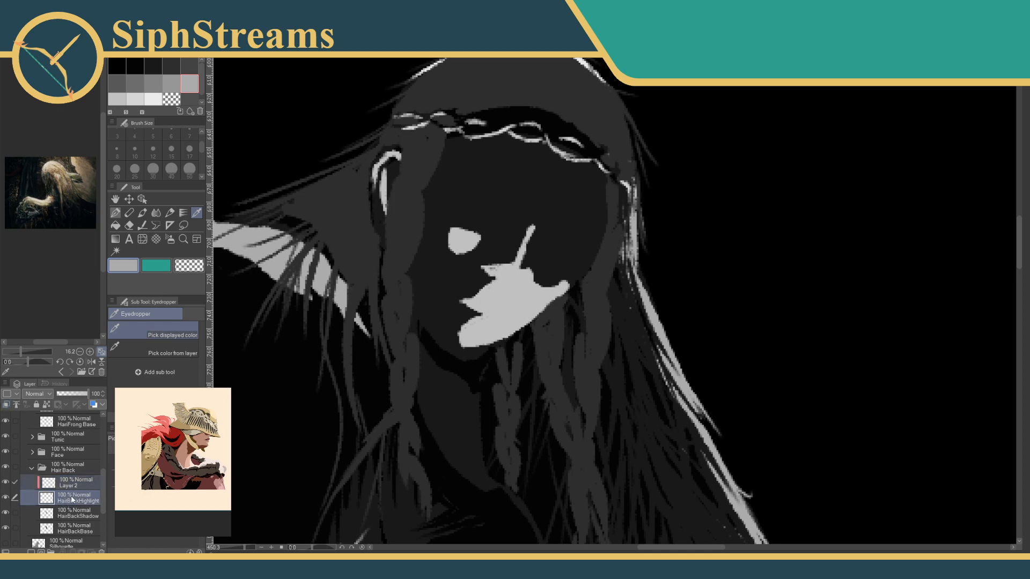
right_click(73, 502)
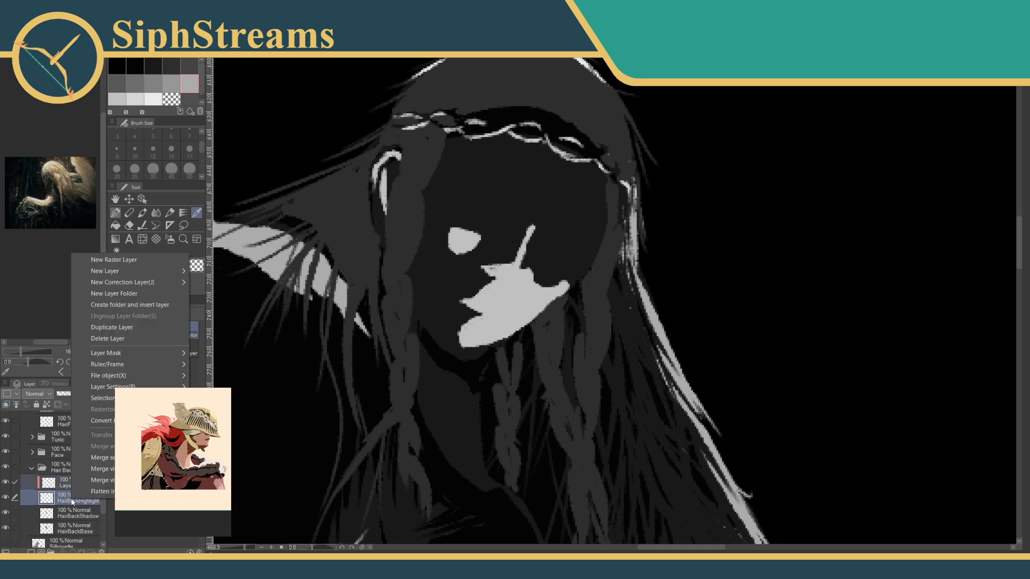
click(102, 458)
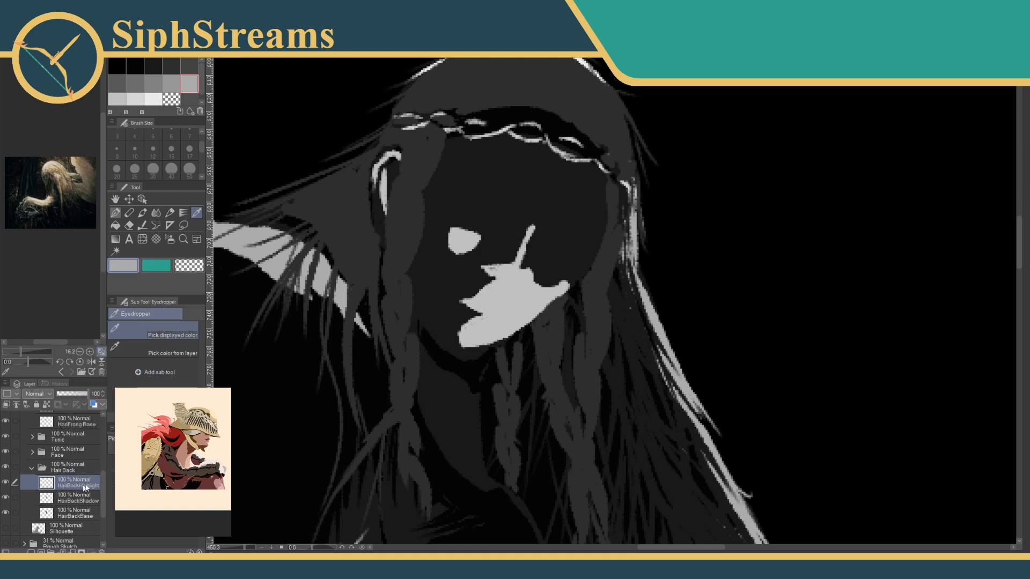
Collapse the Hair Back folder and make the front hair's highlight layer in the Hair - Front folder active.
drag(280, 432, 260, 562)
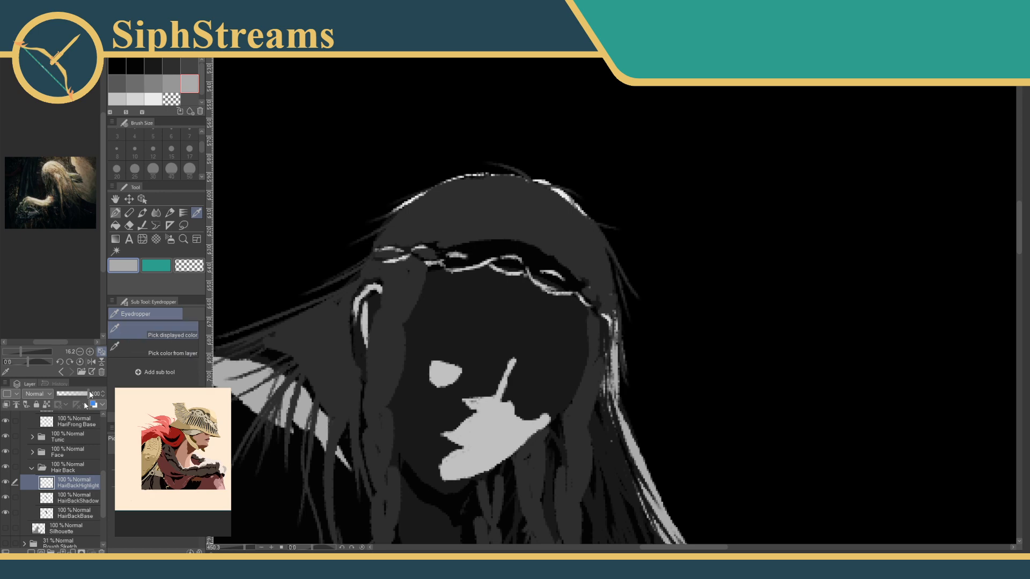
click(32, 468)
click(97, 498)
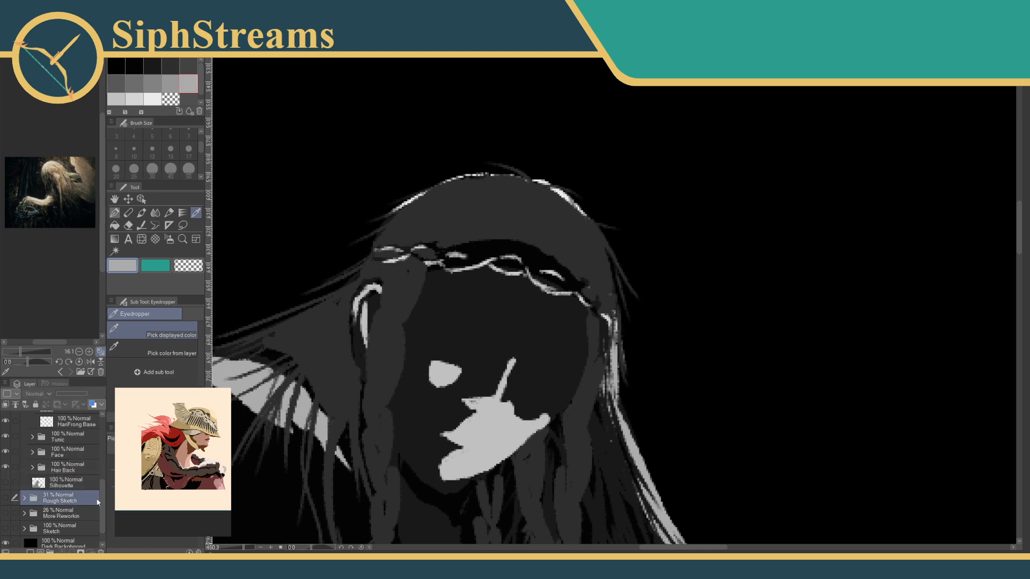
scroll(104, 483, up, 4)
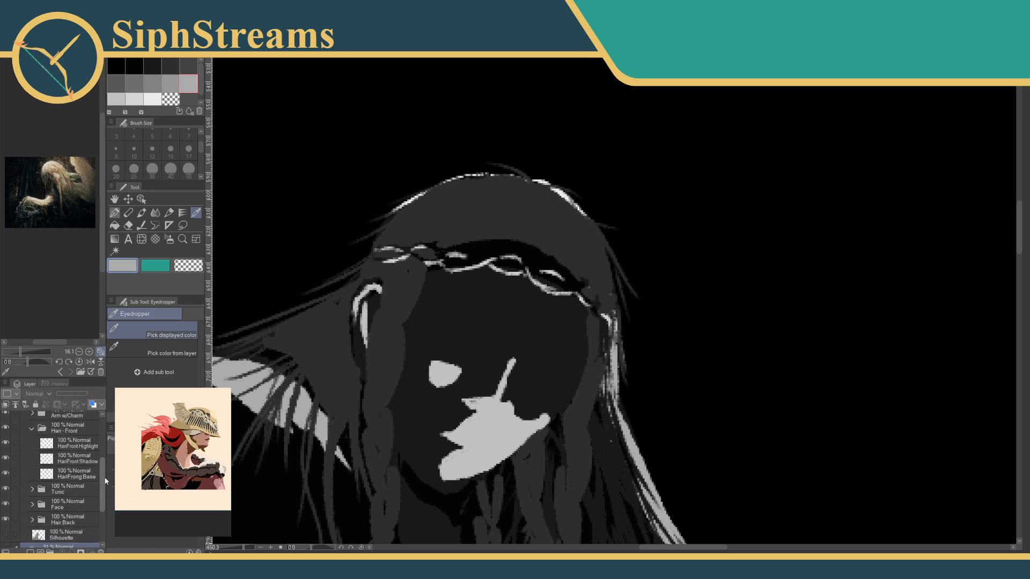
scroll(105, 478, up, 1)
click(33, 445)
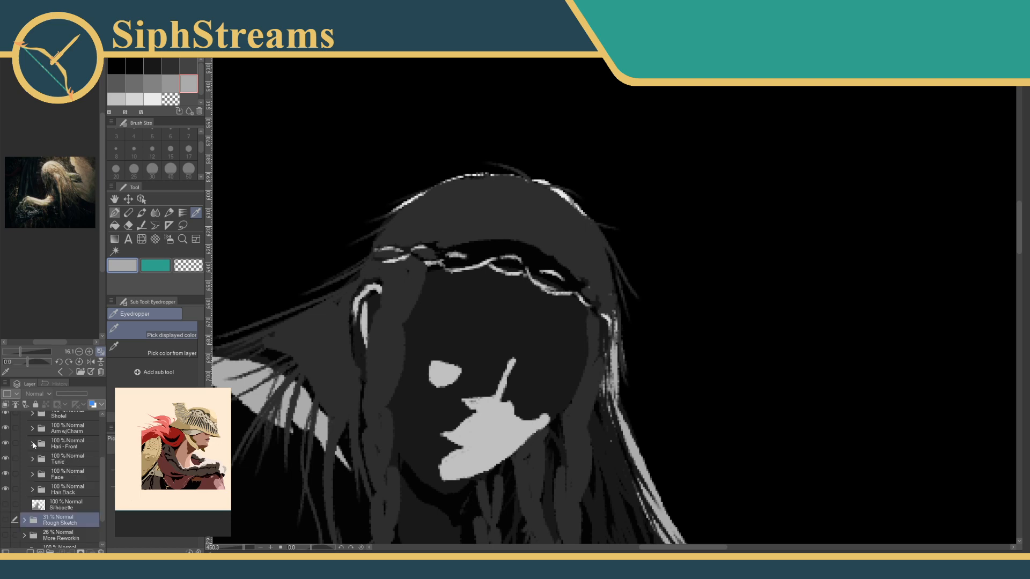
click(33, 444)
click(80, 463)
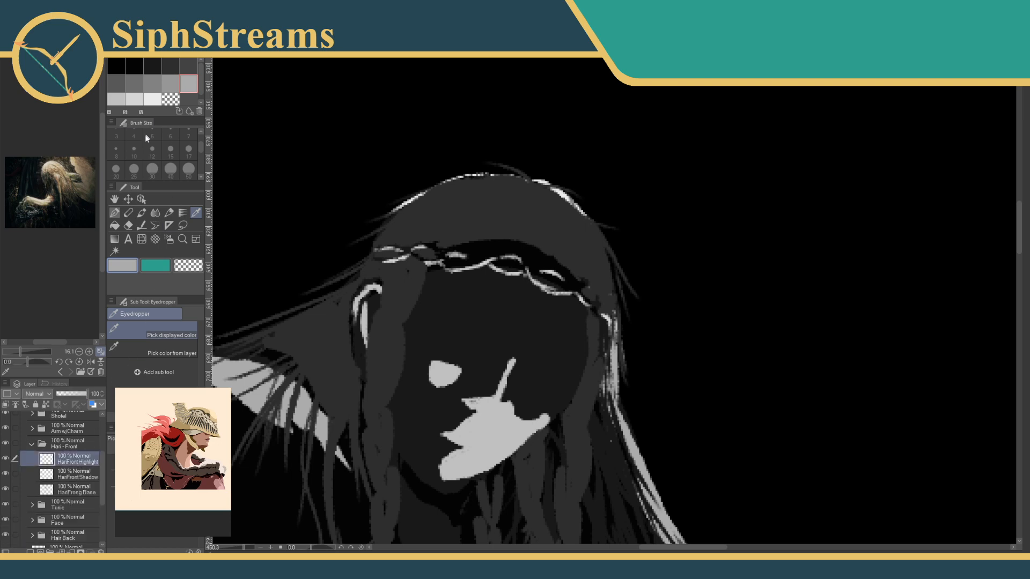
Try light grey highlight strokes with the Real G-Pen on the lock in front of the ear and undo them.
click(116, 99)
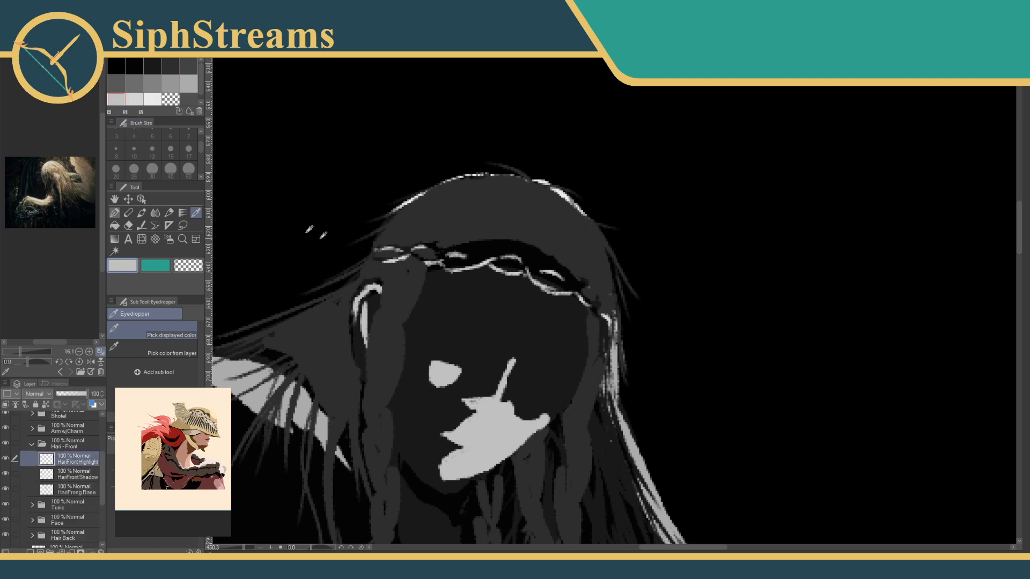
mouse_move(272, 199)
mouse_down()
mouse_move(290, 177)
mouse_move(291, 206)
mouse_up()
click(116, 213)
drag(458, 287, 437, 221)
drag(394, 257, 390, 328)
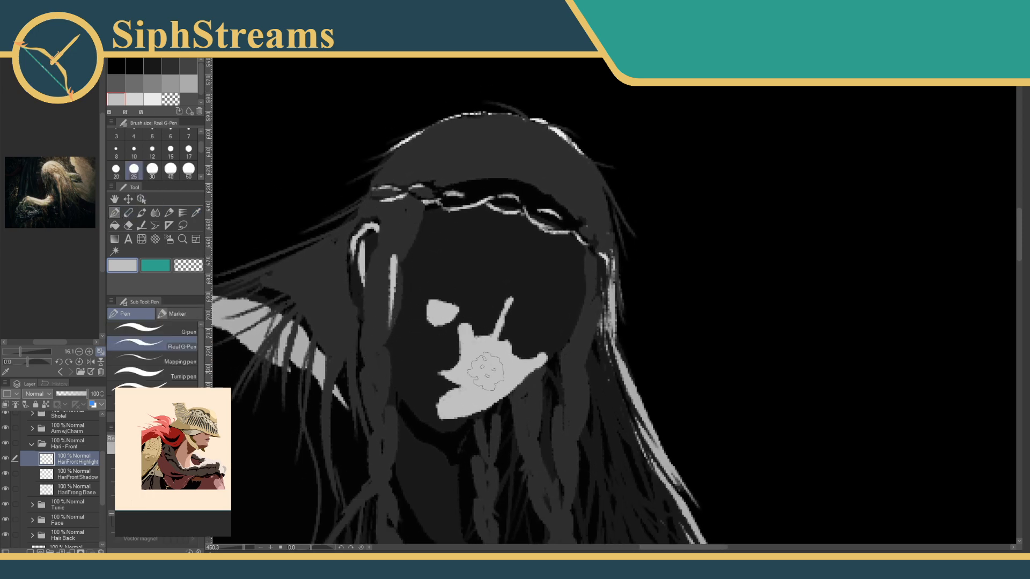
key(ctrl+z)
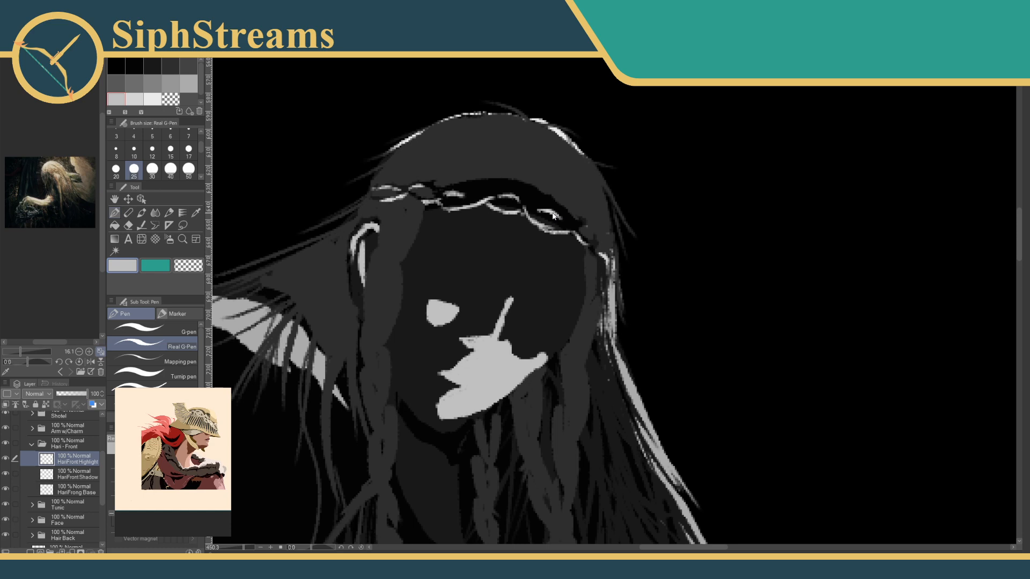
Expand the Face folder, select the Face Base layer and sample the face's dark grey for the pen.
scroll(97, 474, down, 1)
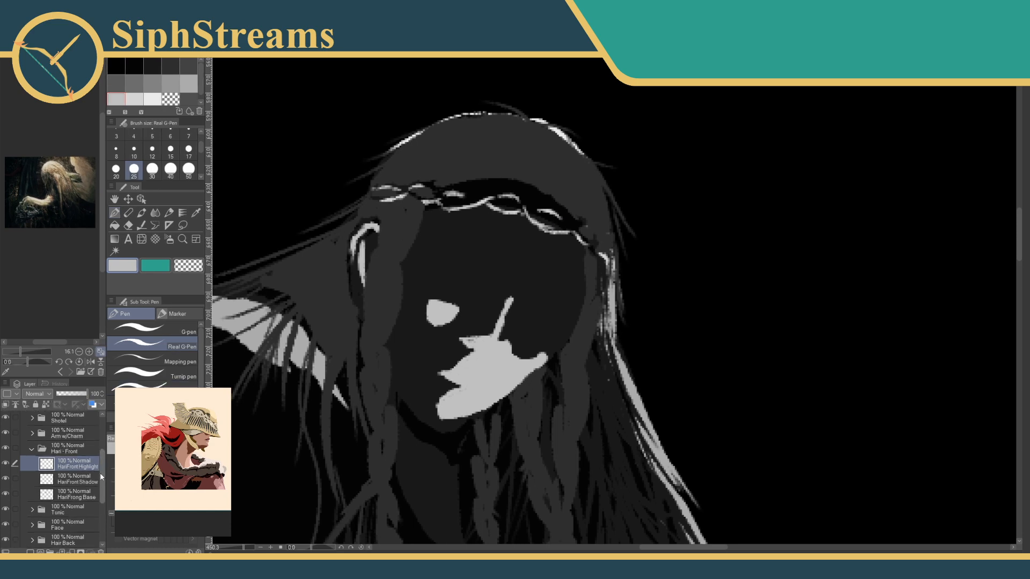
scroll(98, 484, down, 1)
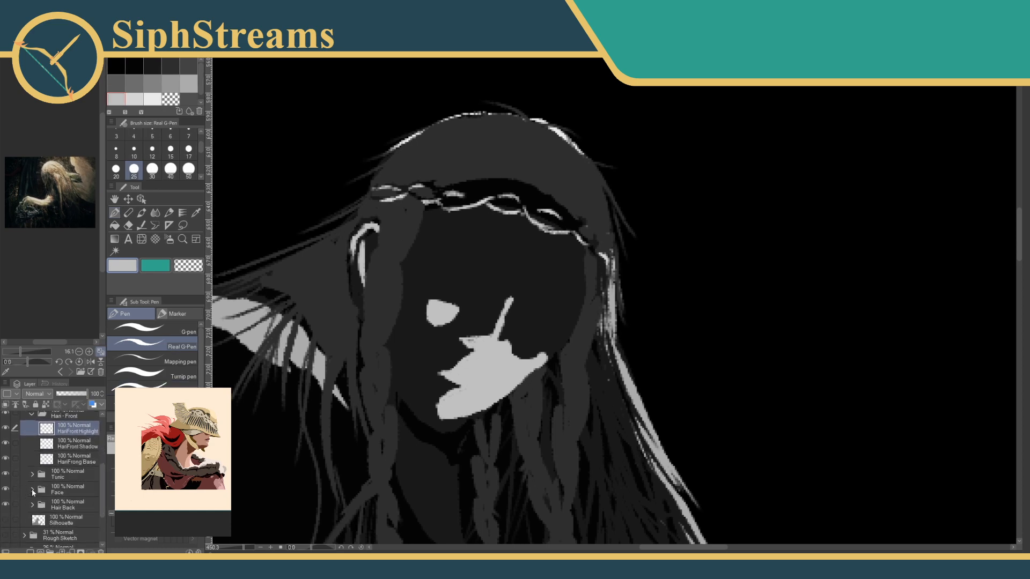
click(31, 489)
scroll(103, 494, down, 1)
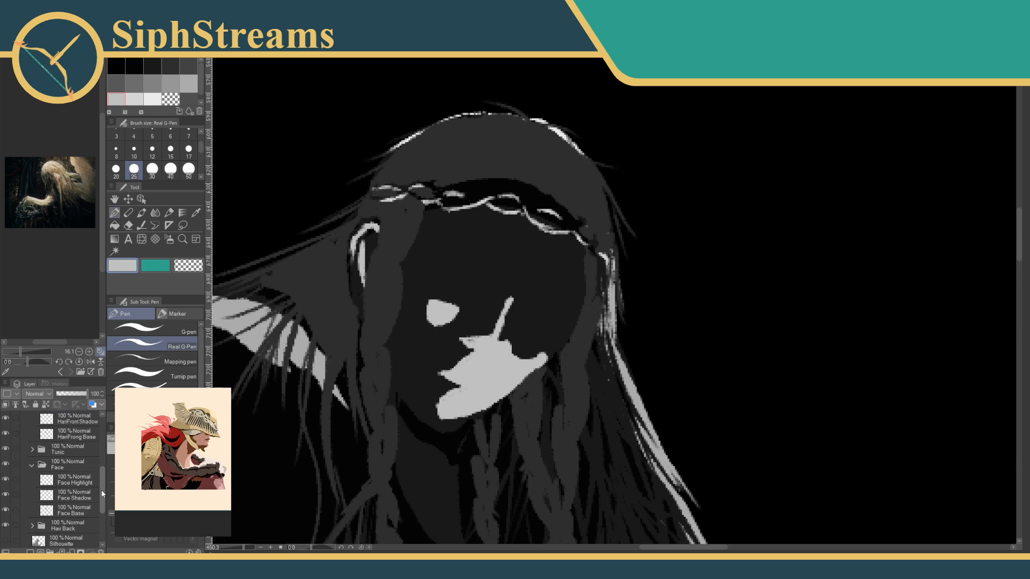
click(76, 512)
click(196, 213)
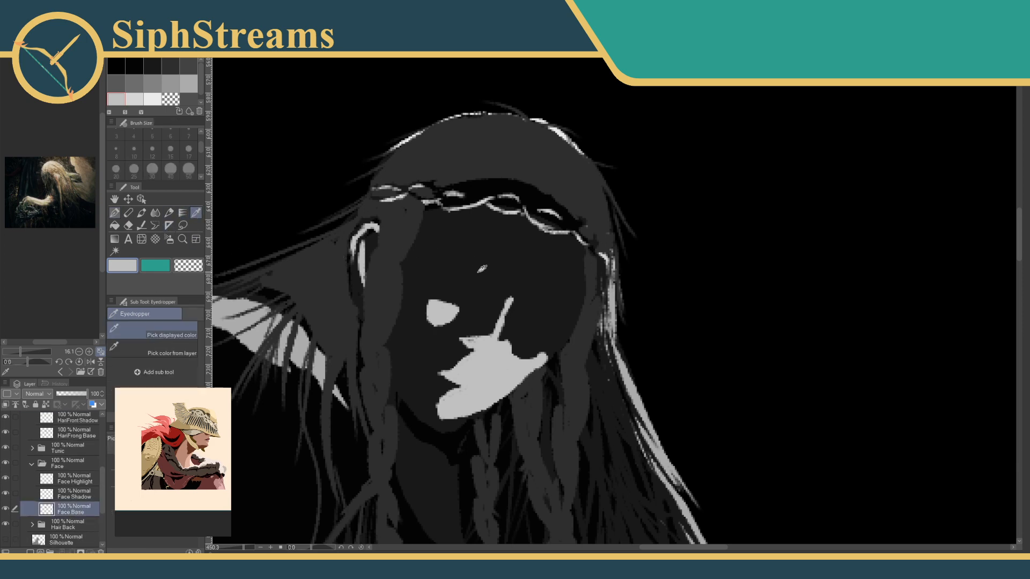
click(114, 213)
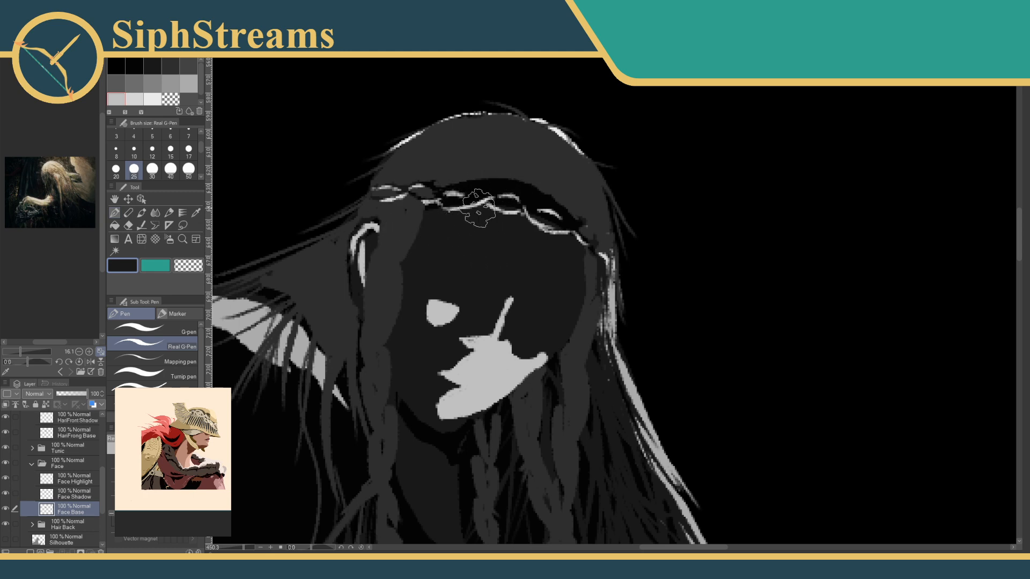
Check the Face Shadow layer by toggling its visibility and erase shadow below the braided headband with transparent colour.
click(5, 493)
click(5, 493)
click(77, 497)
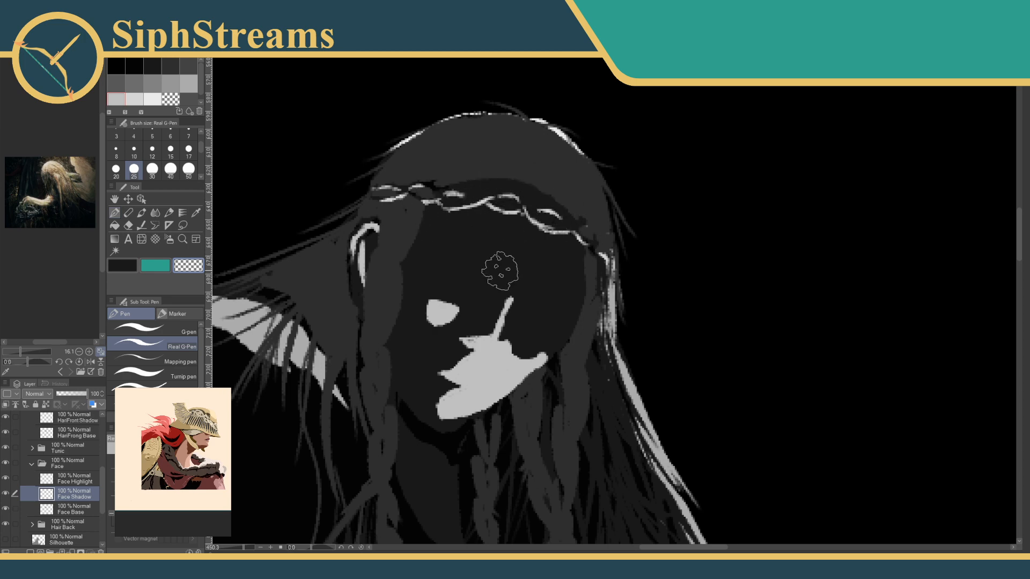
drag(585, 236, 437, 182)
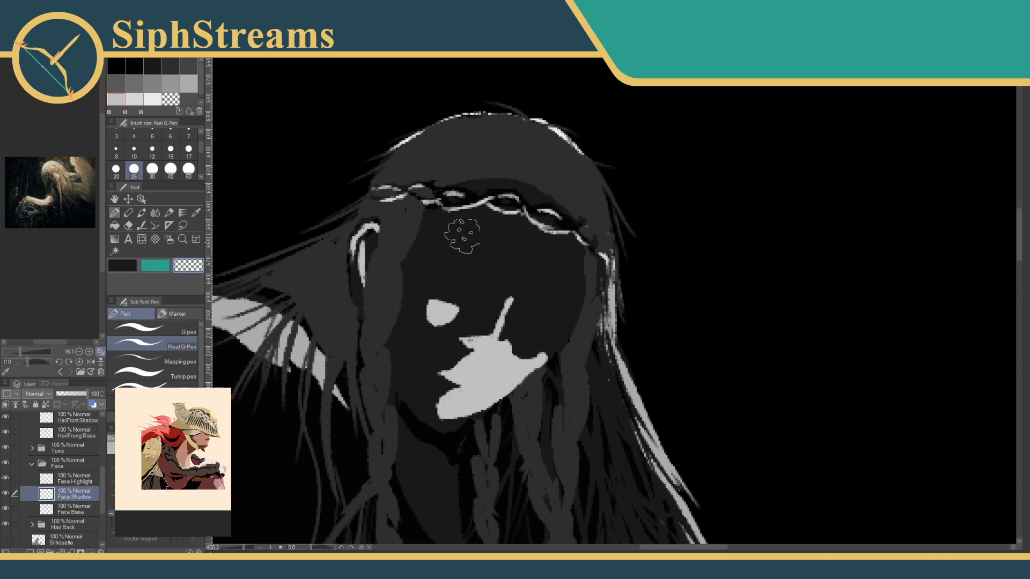
drag(463, 235, 485, 278)
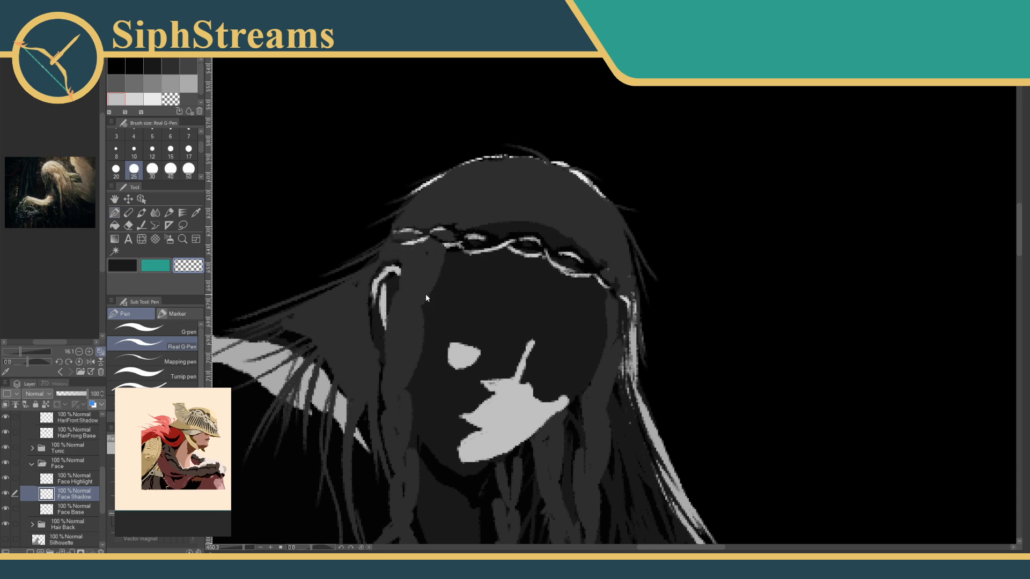
Collapse the Face folder and make the HairFrong Base layer in the Hair - Front folder active.
mouse_move(490, 318)
mouse_down()
mouse_move(555, 287)
mouse_move(559, 258)
mouse_up()
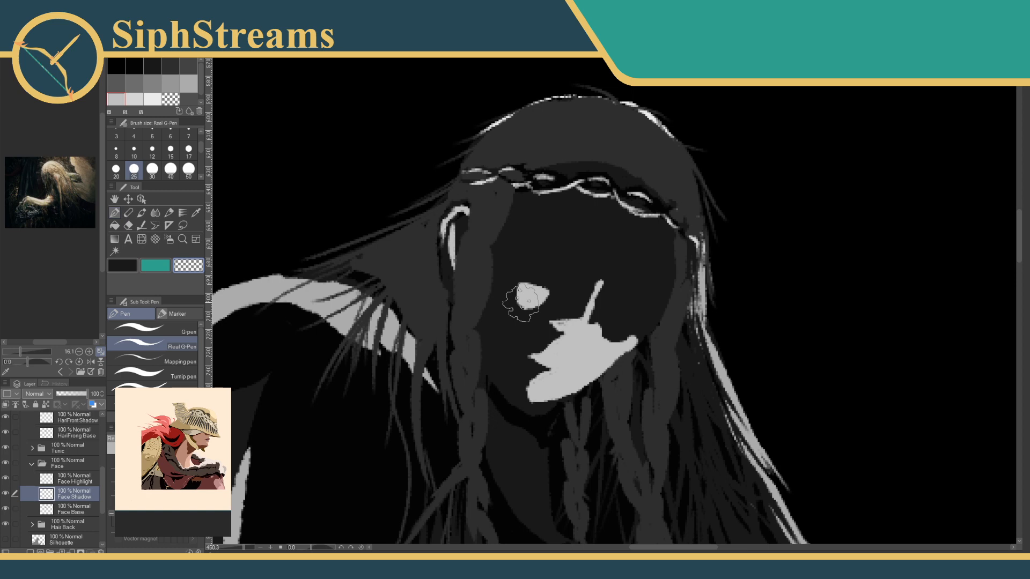
drag(424, 335, 502, 301)
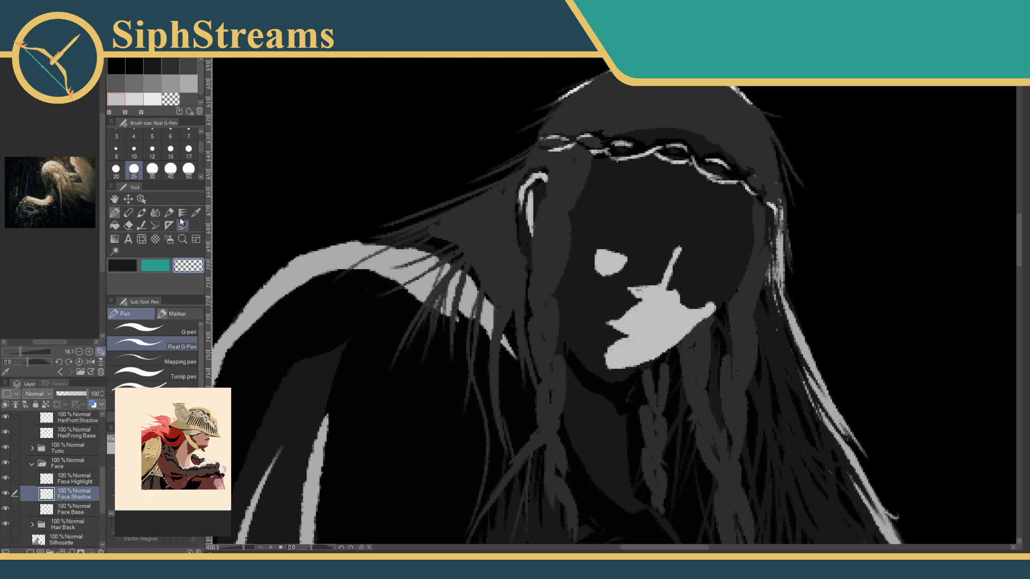
scroll(102, 477, up, 3)
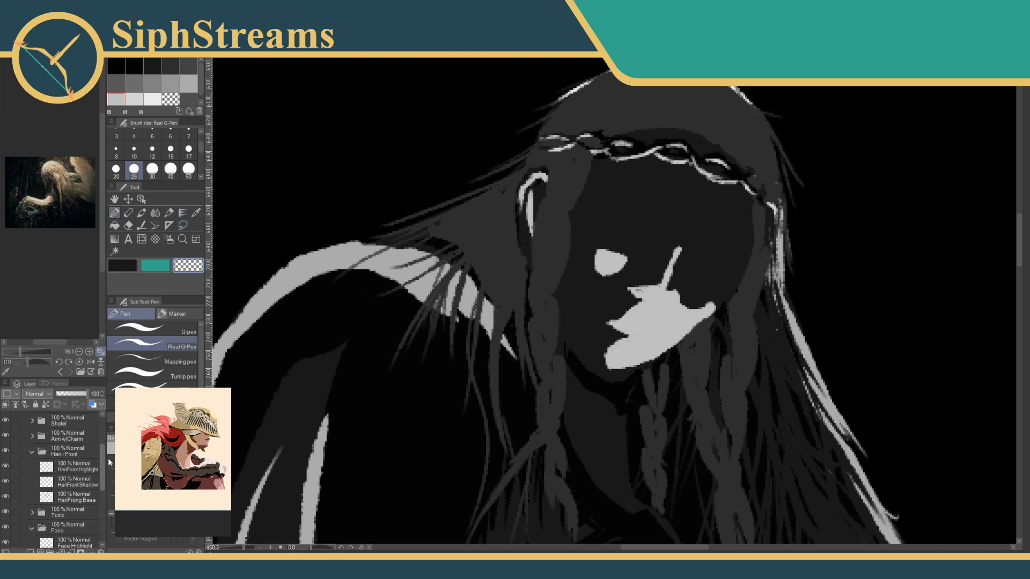
scroll(91, 480, down, 3)
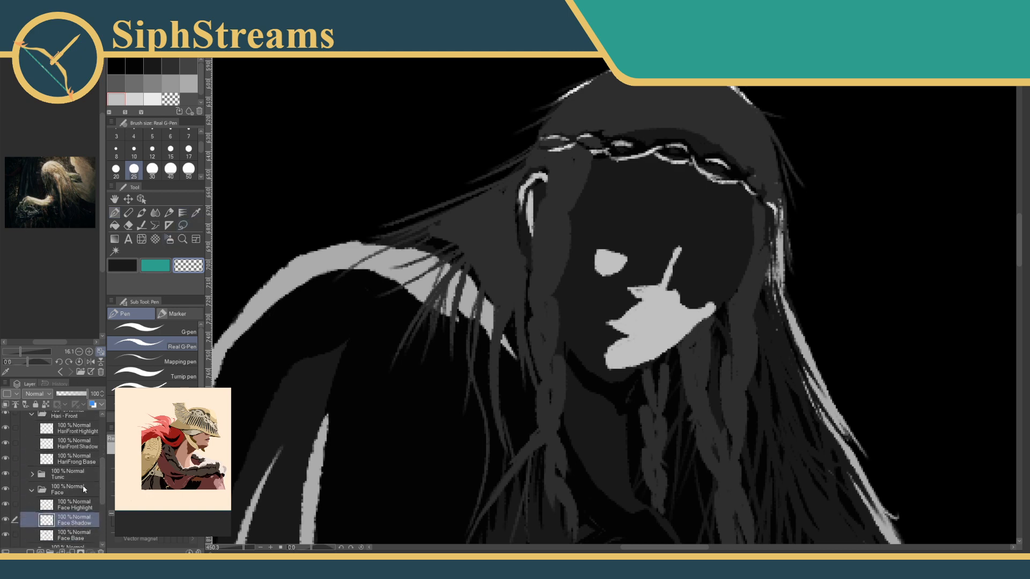
click(31, 489)
click(99, 477)
scroll(101, 472, up, 3)
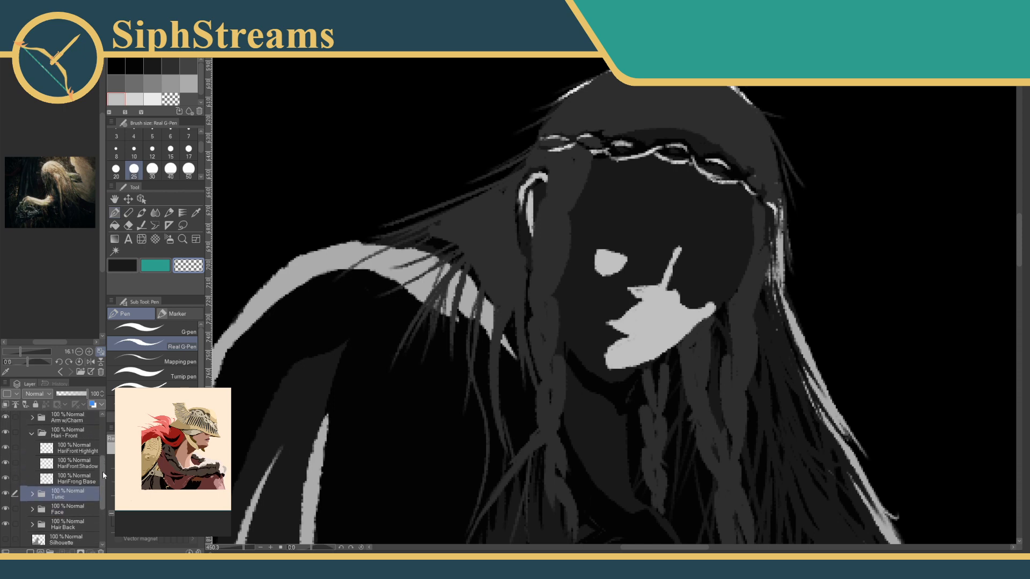
scroll(107, 457, down, 2)
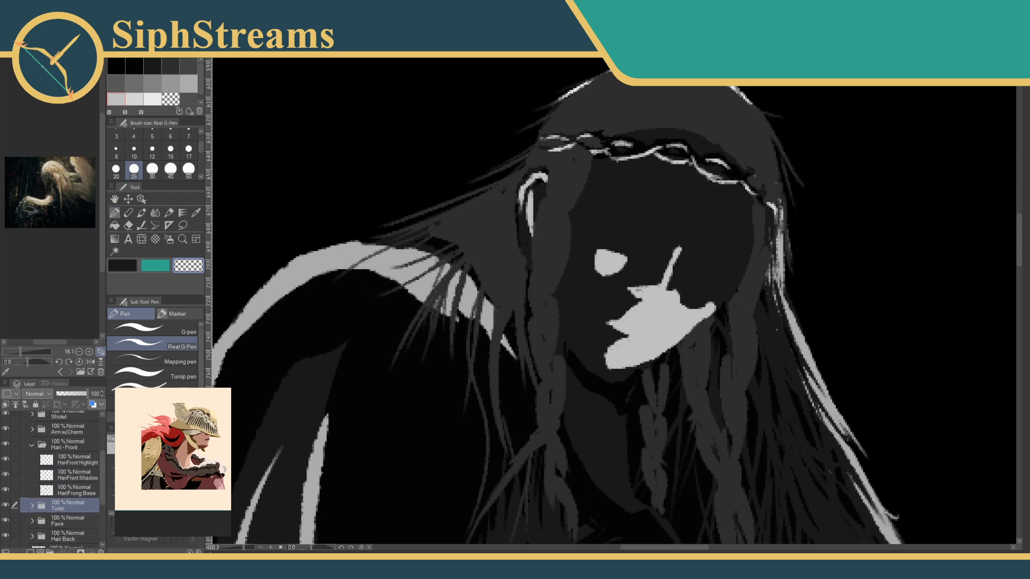
click(196, 213)
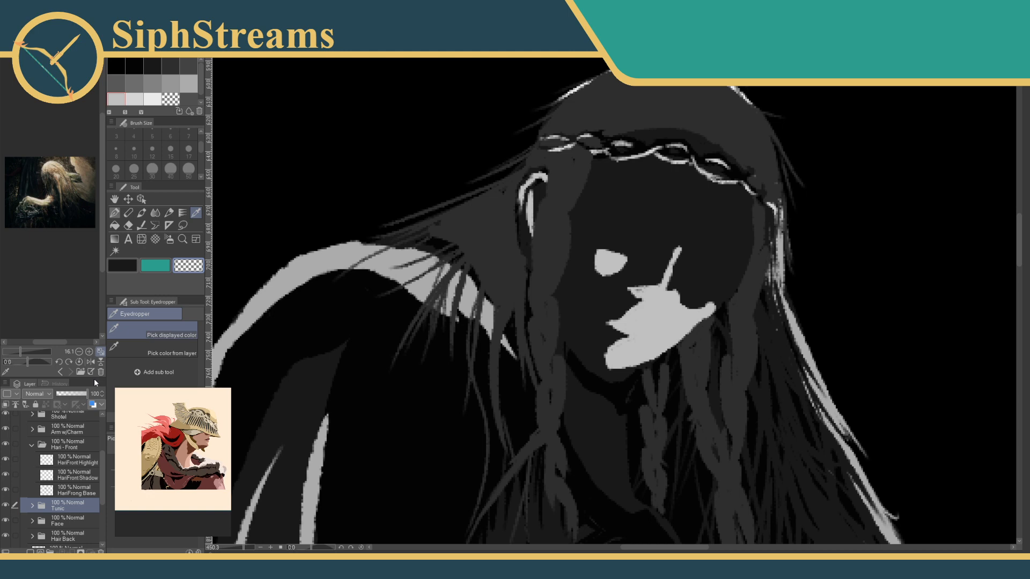
drag(552, 303, 572, 333)
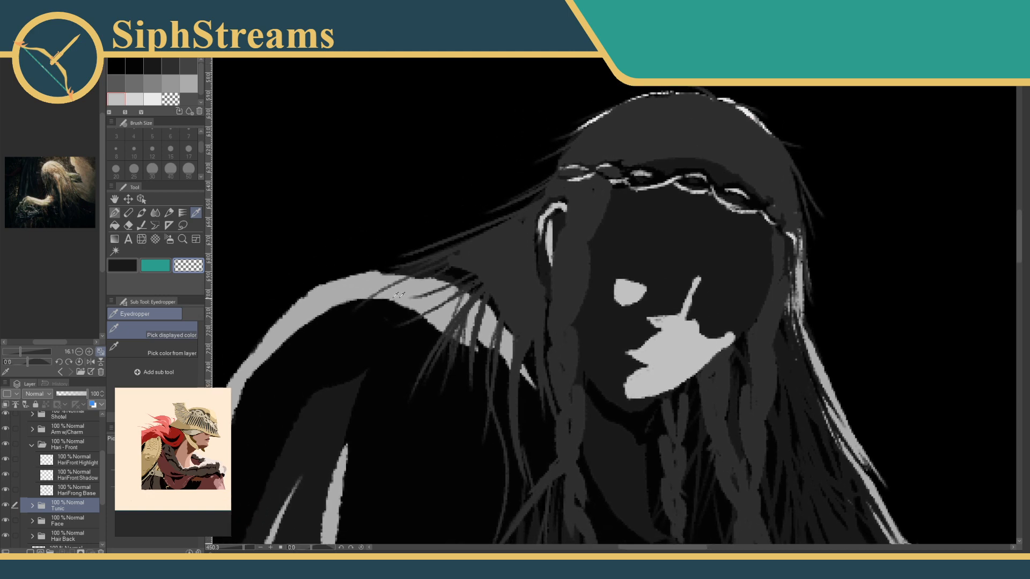
click(78, 489)
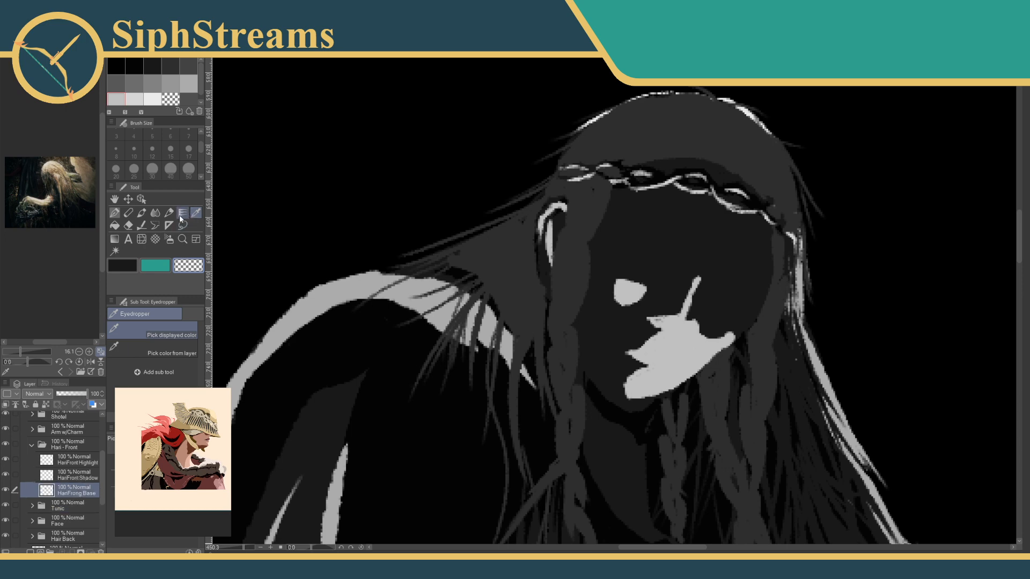
Trim the front hair base behind the ear and above the shoulder using the Real G-Pen with transparent colour.
click(115, 213)
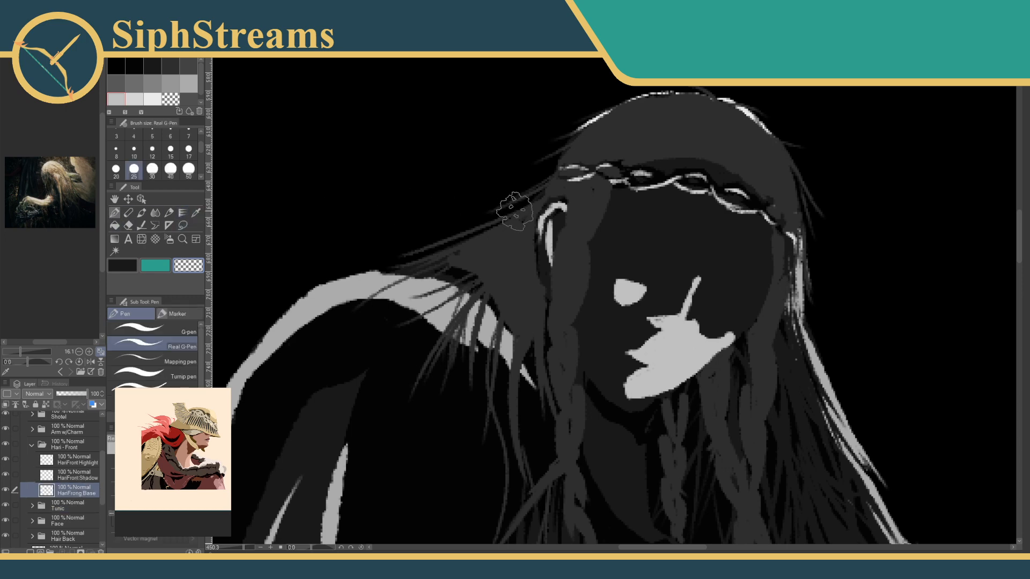
drag(514, 225, 555, 161)
drag(532, 268, 486, 332)
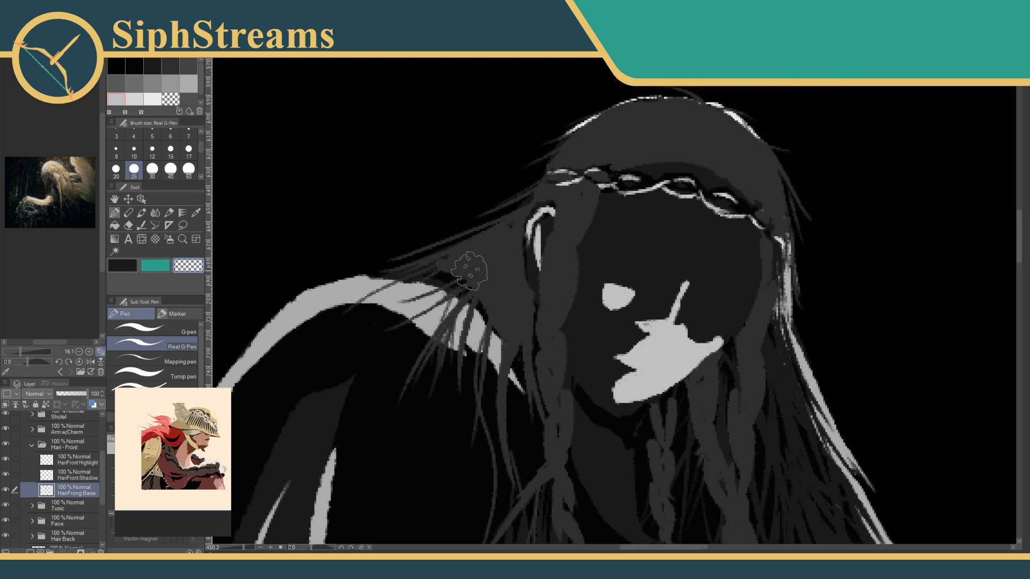
drag(470, 271, 483, 225)
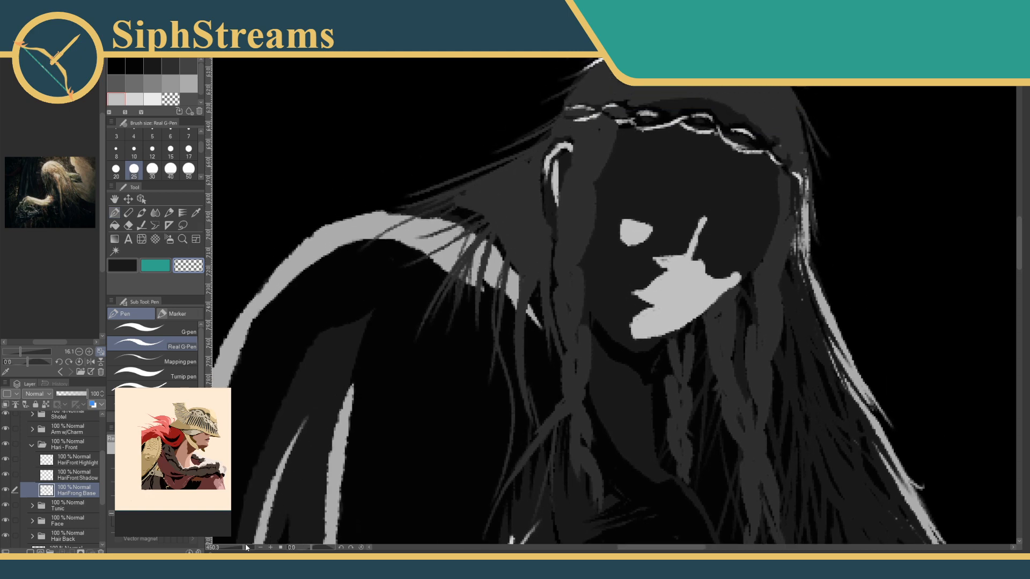
Make the HairFront Shadow layer active and paint black shadow strands into the loose hair behind the ear with the Real G-Pen.
mouse_move(246, 547)
mouse_down()
mouse_move(234, 551)
mouse_move(247, 552)
mouse_up()
mouse_move(420, 273)
mouse_down()
mouse_move(457, 361)
mouse_move(469, 423)
mouse_up()
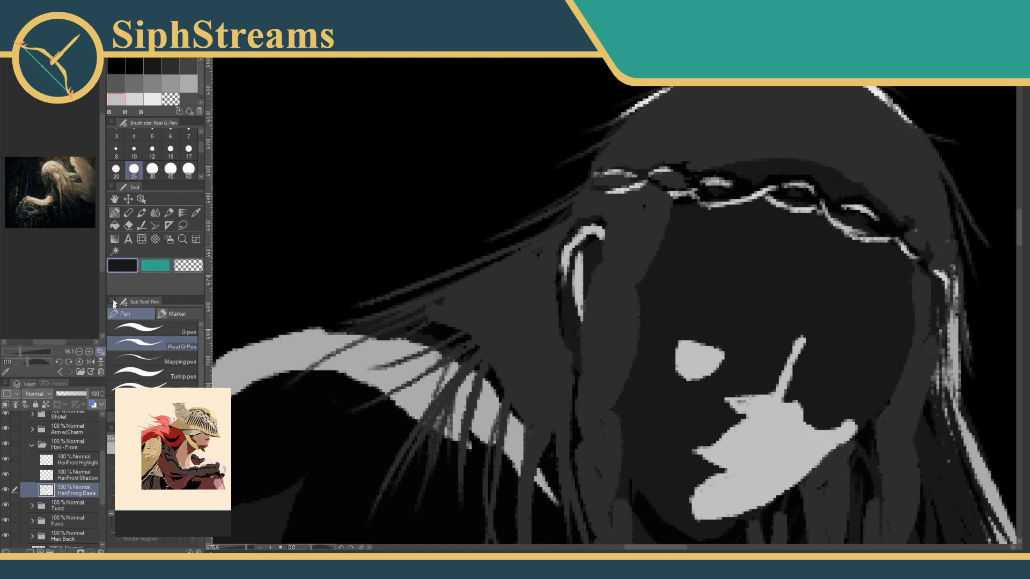
click(92, 475)
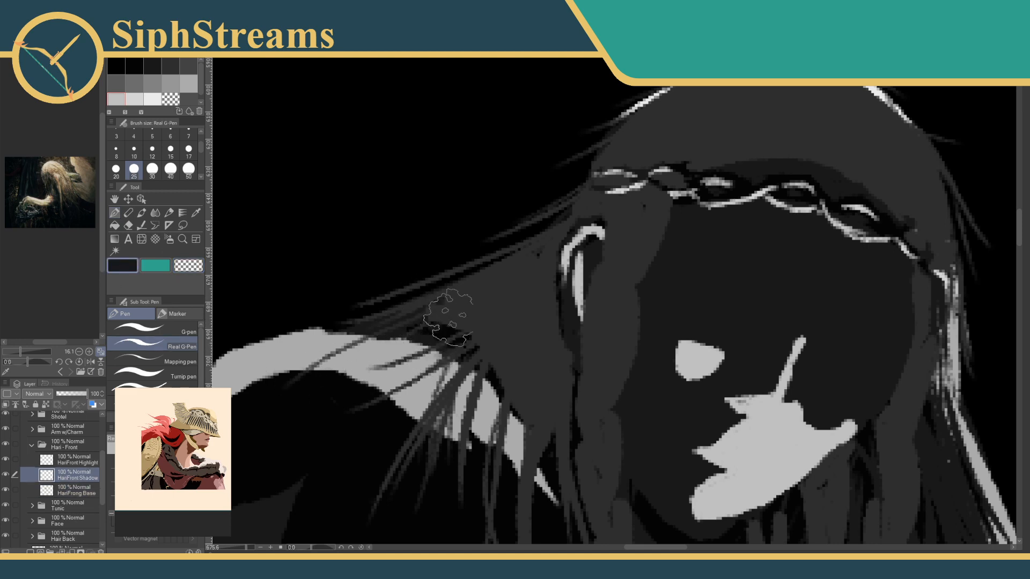
click(182, 264)
click(142, 63)
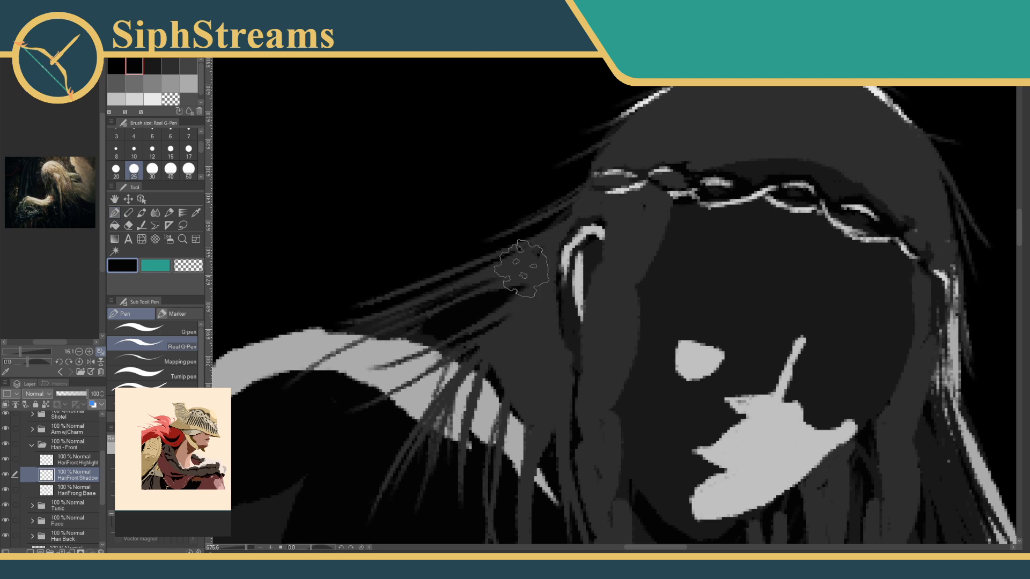
scroll(520, 268, down, 2)
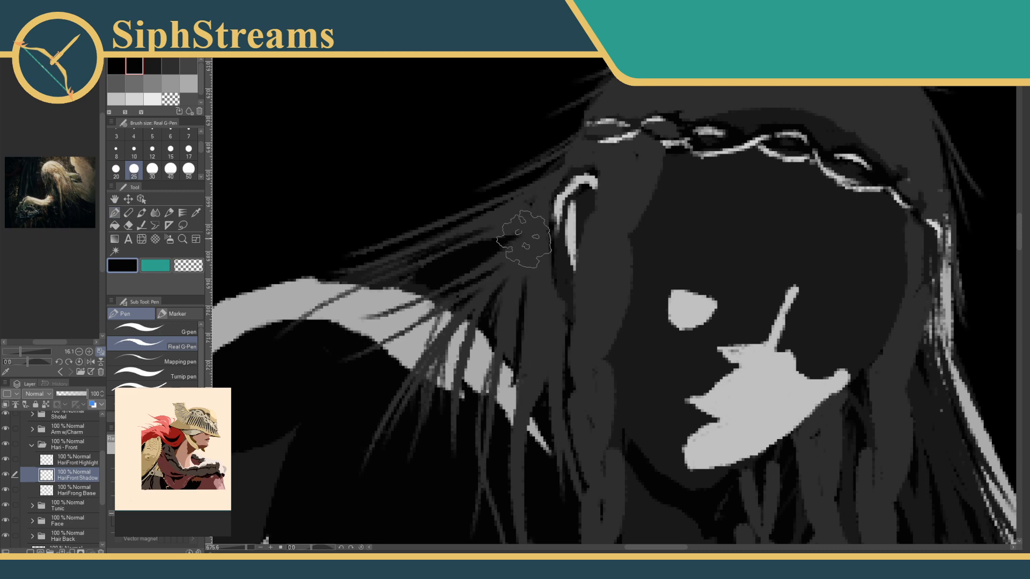
scroll(504, 343, down, 3)
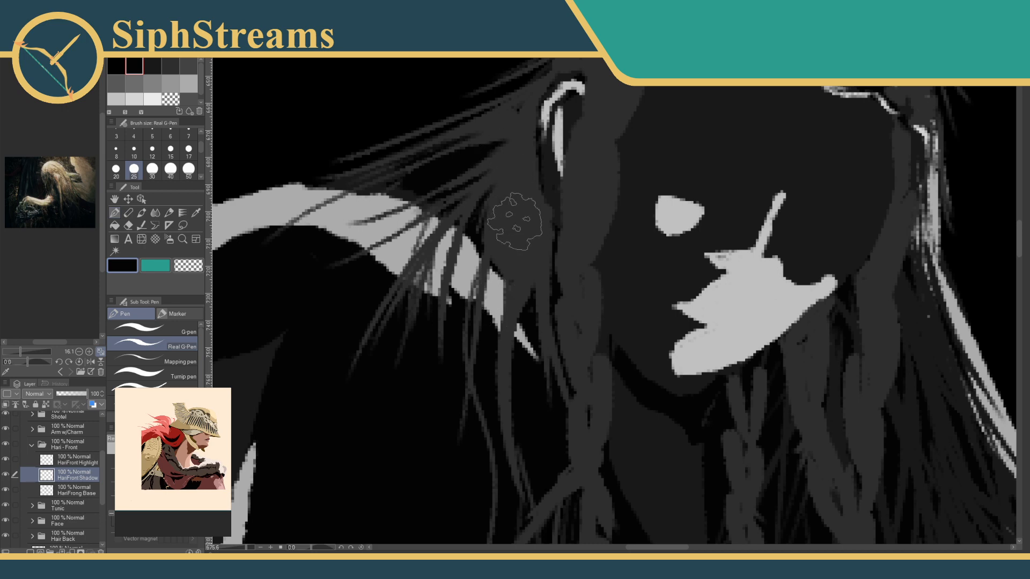
Try long black shadow strokes down the hair beside the shoulder highlight, and undo them.
drag(516, 213, 499, 320)
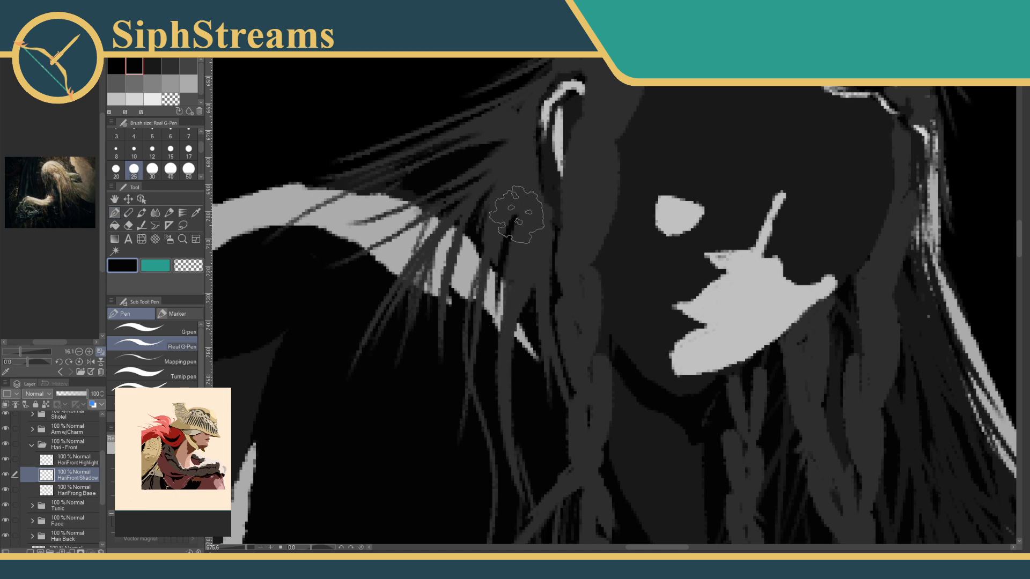
mouse_move(516, 215)
mouse_down()
mouse_move(499, 322)
mouse_move(502, 296)
mouse_up()
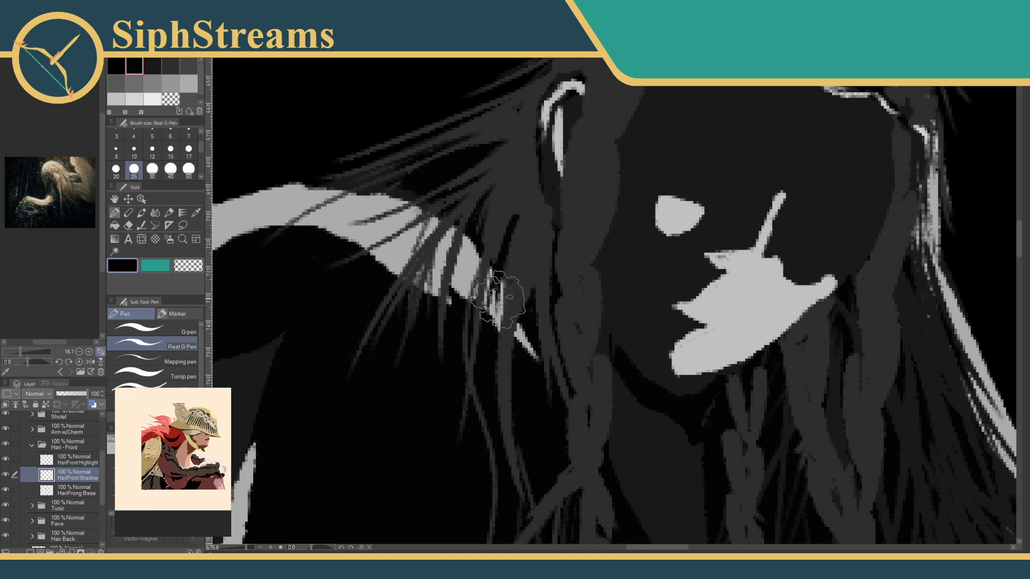
key(ctrl+z)
key(ctrl+z)
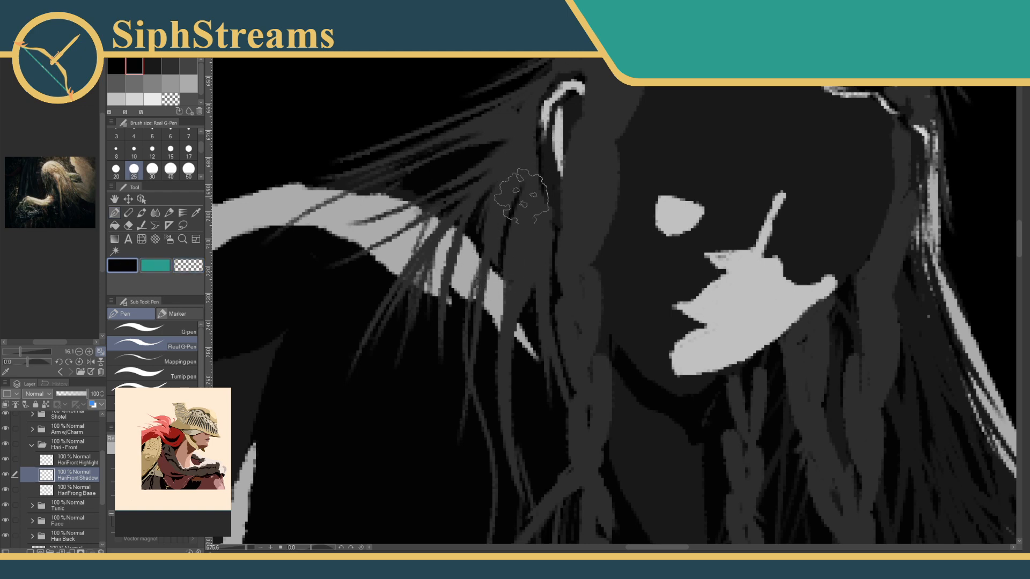
Paint a thin black shadow line across the hair just above the braided headband.
scroll(488, 252, up, 3)
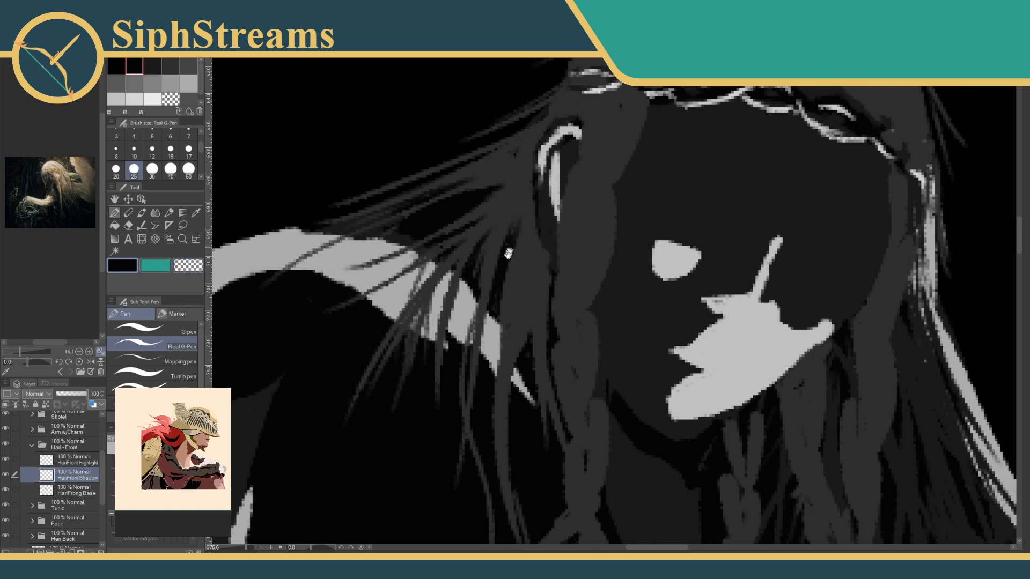
mouse_move(246, 547)
mouse_down()
mouse_move(228, 539)
mouse_move(248, 548)
mouse_up()
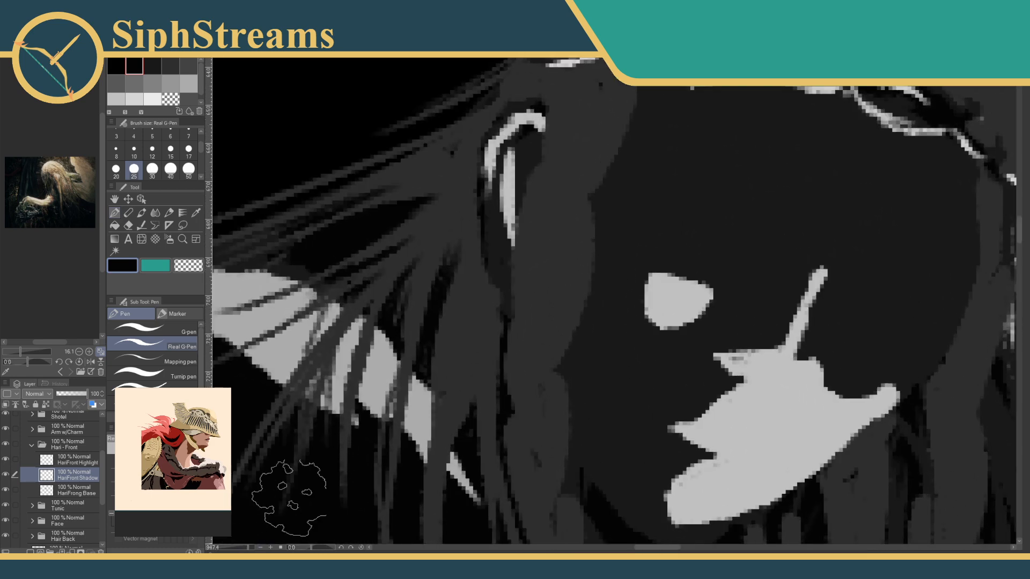
drag(375, 403, 545, 357)
mouse_move(560, 271)
mouse_down()
mouse_move(607, 216)
mouse_move(619, 254)
mouse_move(476, 381)
mouse_move(496, 307)
mouse_up()
drag(592, 254, 368, 456)
drag(611, 199, 524, 282)
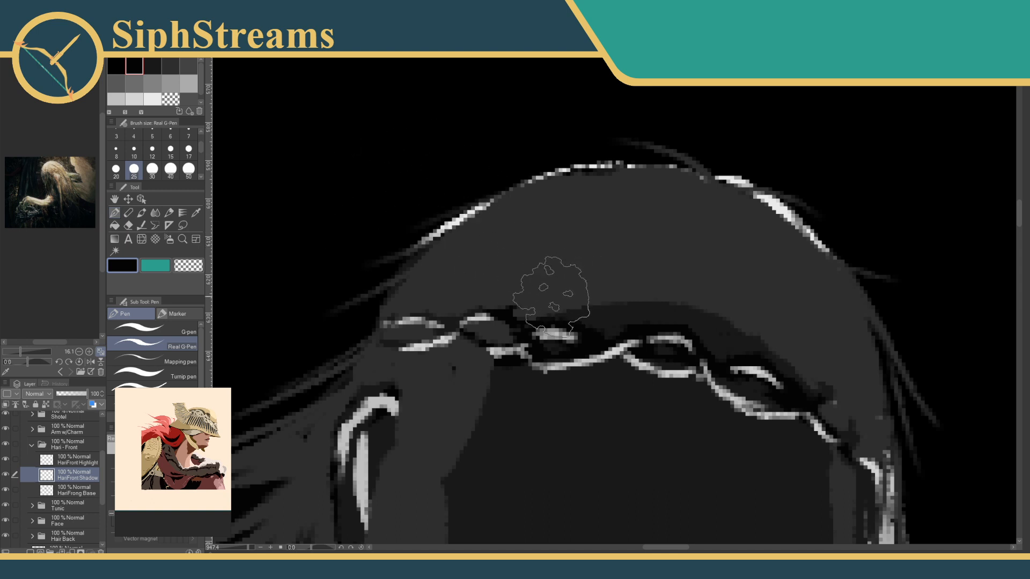
drag(547, 292, 584, 267)
drag(663, 279, 694, 274)
mouse_move(590, 281)
mouse_down()
mouse_move(676, 270)
mouse_move(569, 283)
mouse_move(698, 272)
mouse_up()
drag(585, 301, 612, 224)
drag(545, 292, 558, 202)
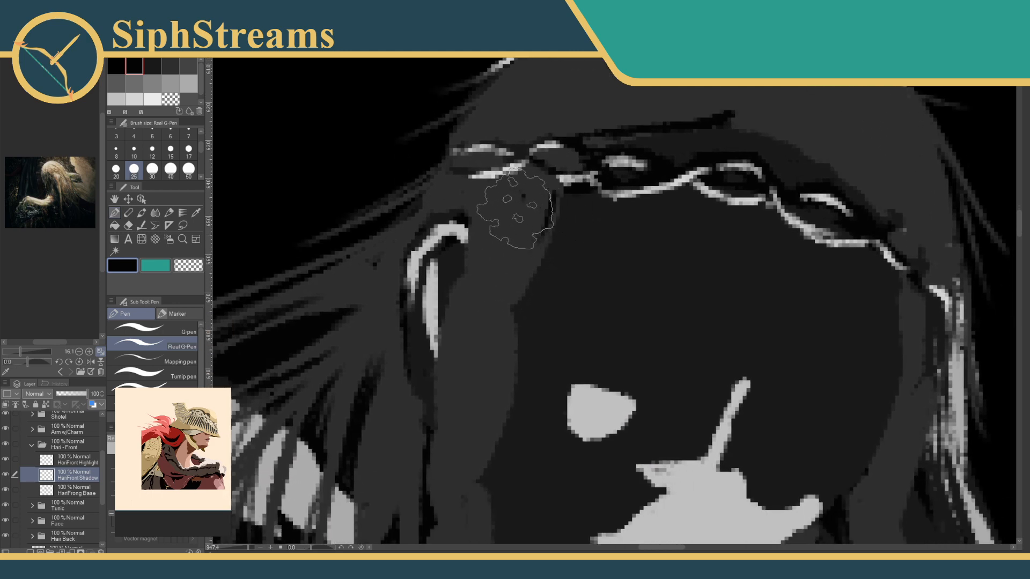
Paint a black shadow band from the headband down between the ear and the side lock of hair.
mouse_move(473, 213)
mouse_down()
mouse_move(477, 289)
mouse_move(448, 399)
mouse_move(448, 365)
mouse_move(472, 322)
mouse_move(488, 418)
mouse_up()
drag(494, 280, 473, 346)
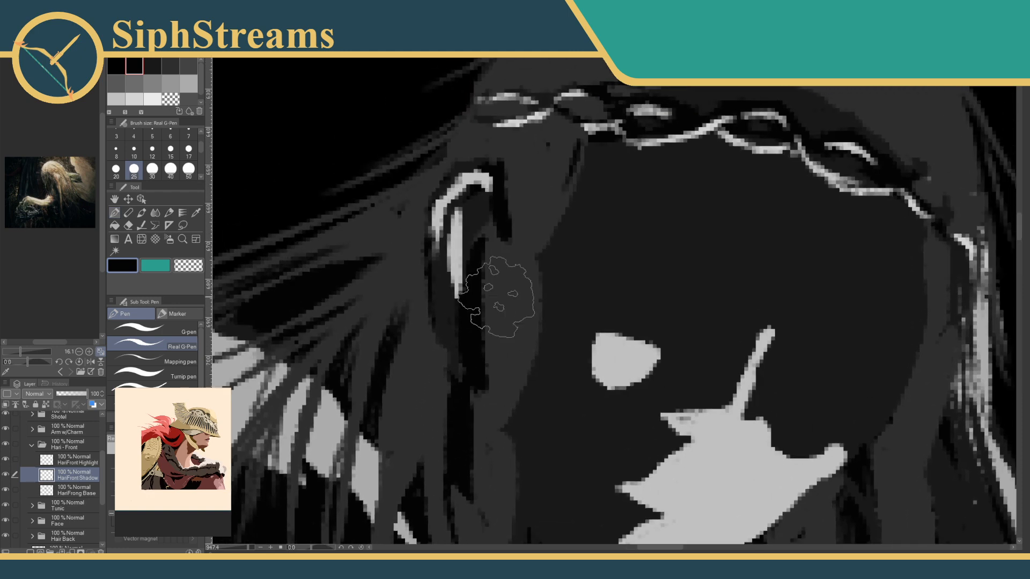
mouse_move(489, 231)
mouse_down()
mouse_move(480, 290)
mouse_move(511, 129)
mouse_move(505, 189)
mouse_move(503, 147)
mouse_up()
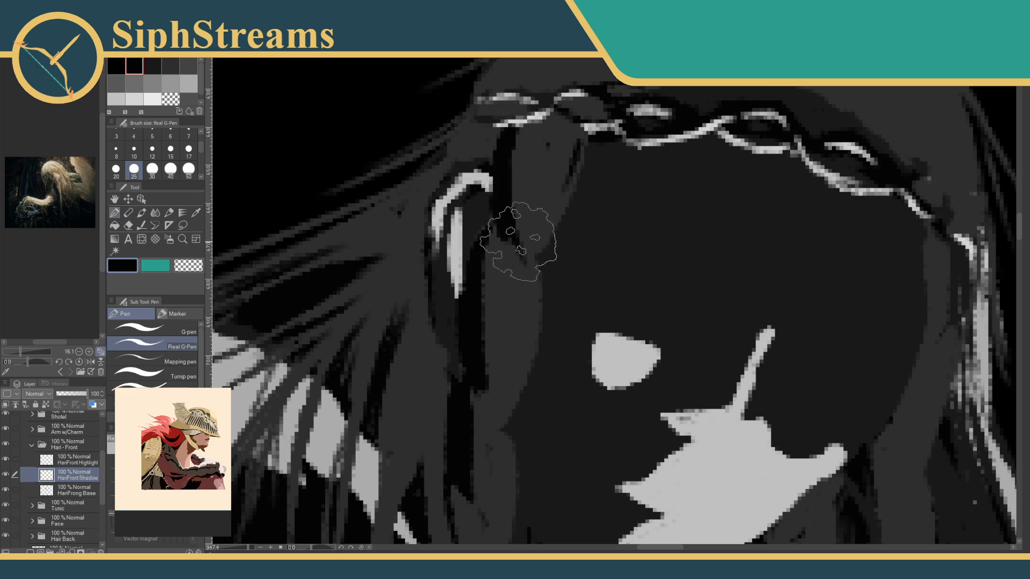
scroll(488, 257, down, 3)
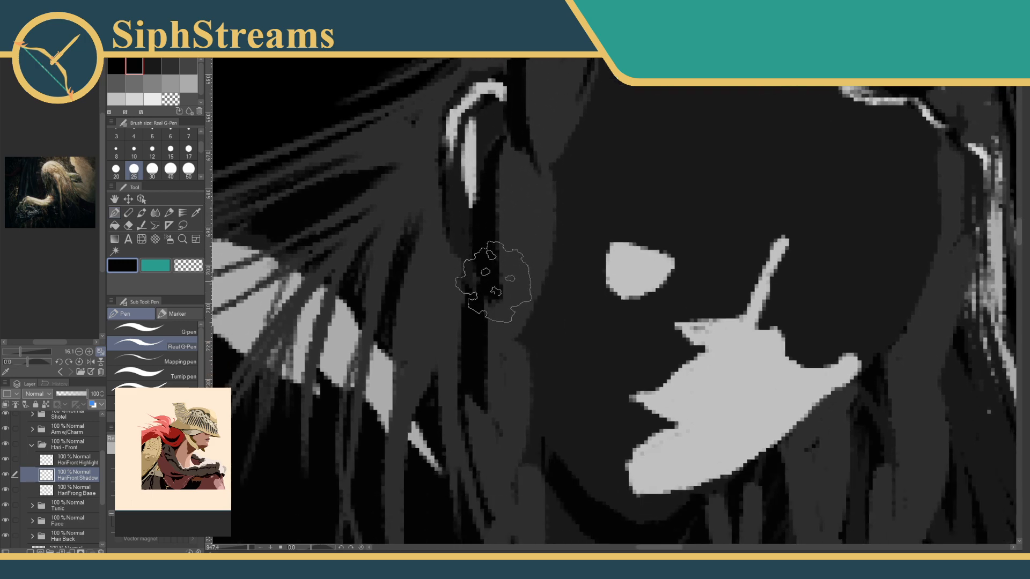
scroll(515, 351, down, 3)
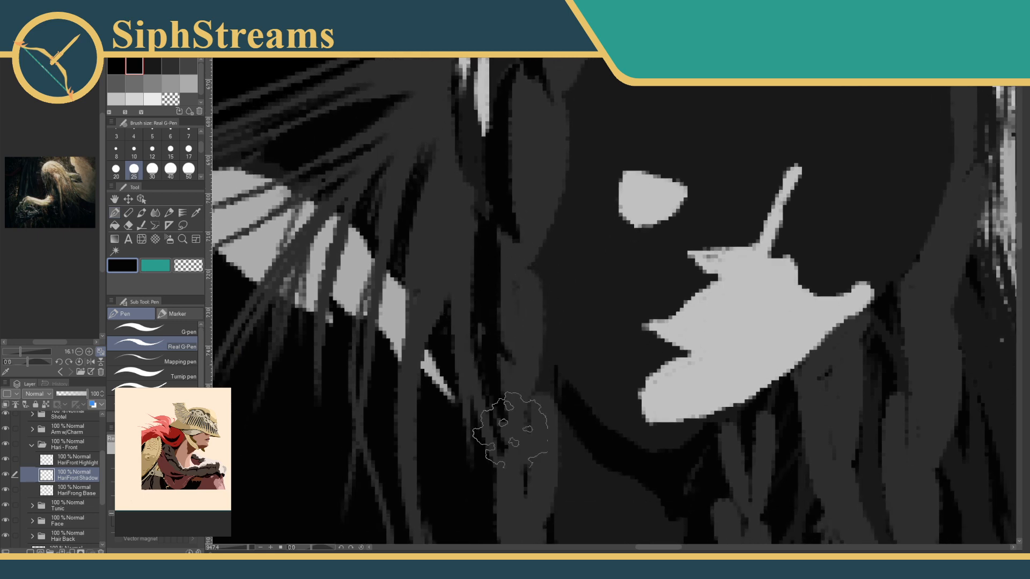
Paint black gaps and edges into the long braid beside the ear to define its links from chest to headband.
scroll(503, 264, down, 4)
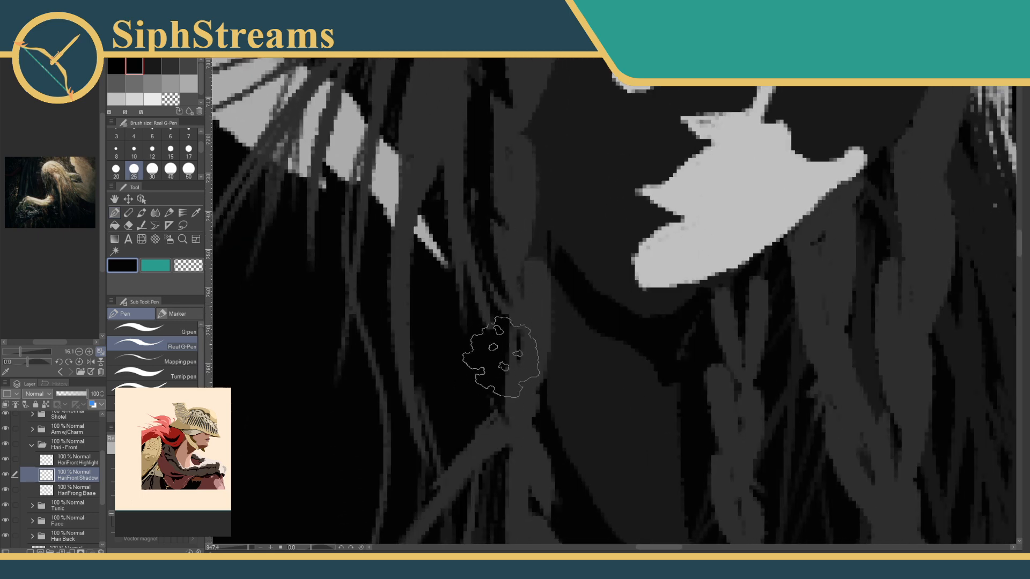
scroll(515, 376, down, 4)
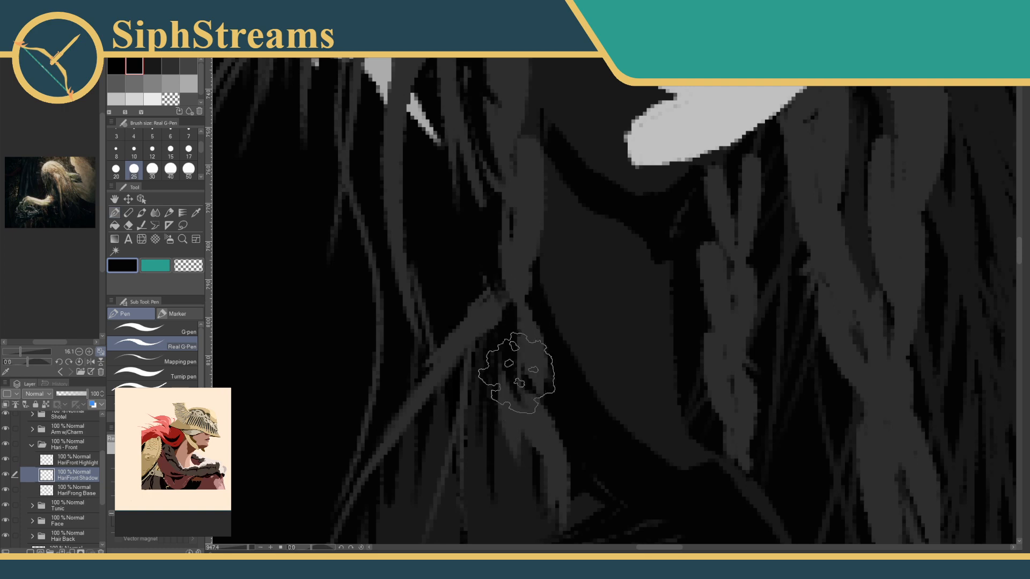
scroll(520, 333, down, 3)
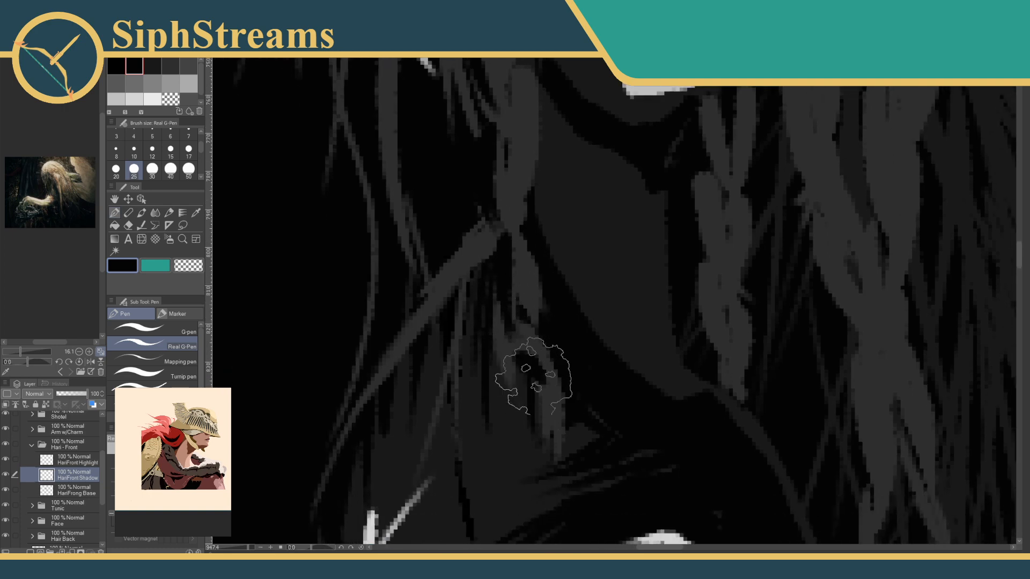
scroll(531, 432, up, 5)
scroll(556, 347, up, 2)
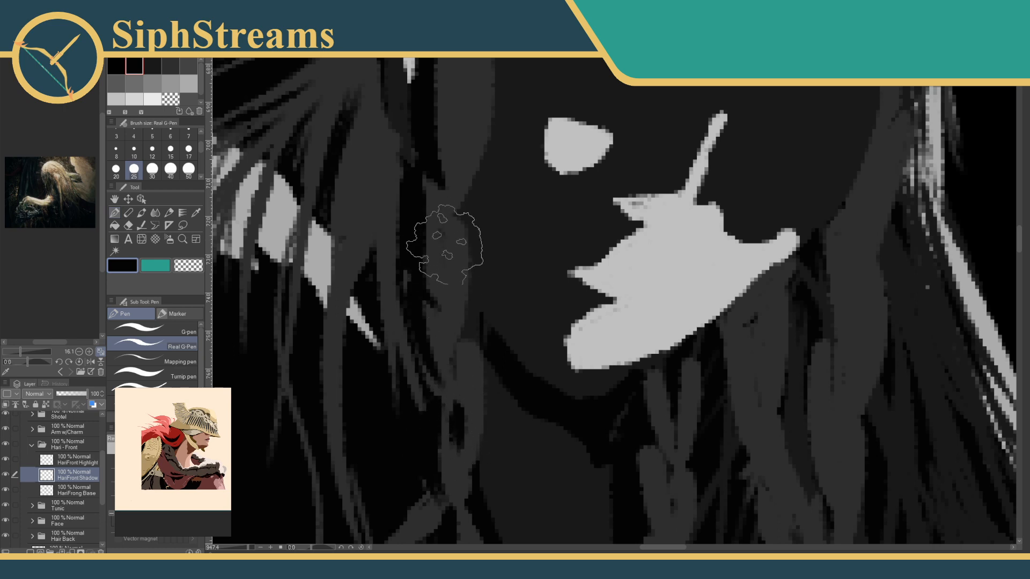
scroll(445, 252, up, 4)
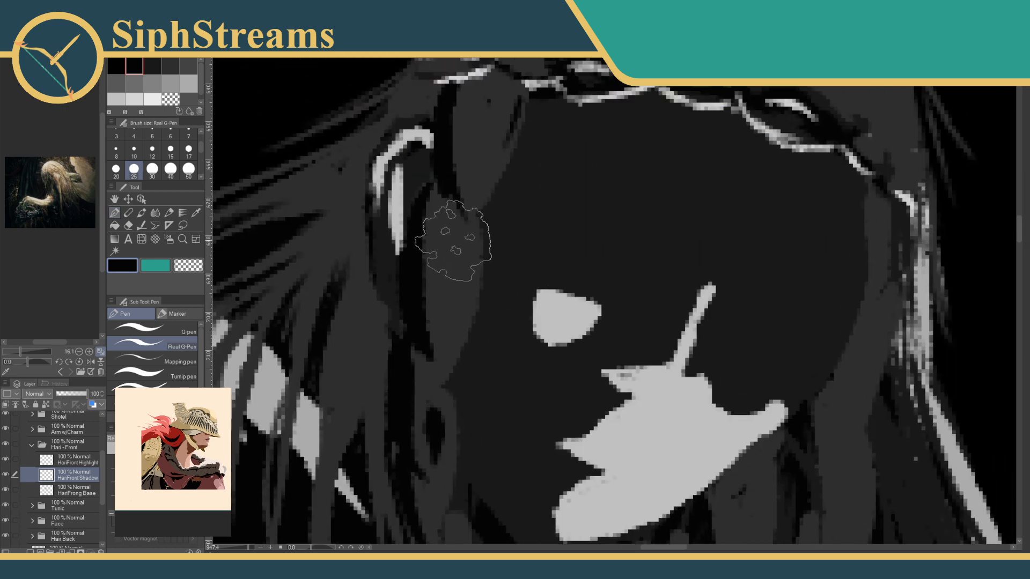
drag(457, 244, 437, 328)
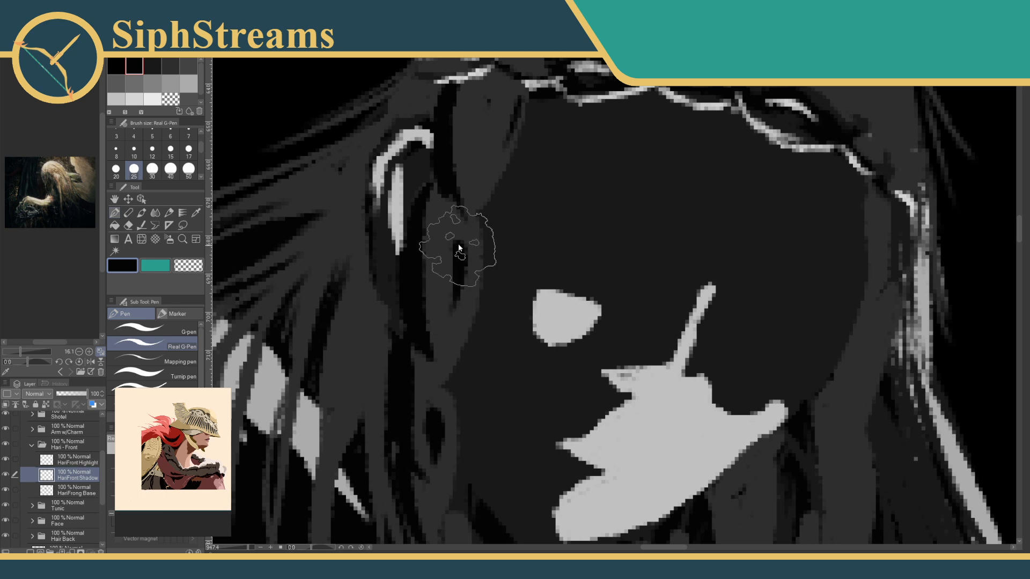
scroll(451, 290, up, 3)
mouse_move(460, 234)
mouse_down()
mouse_move(459, 276)
mouse_move(453, 265)
mouse_move(448, 284)
mouse_up()
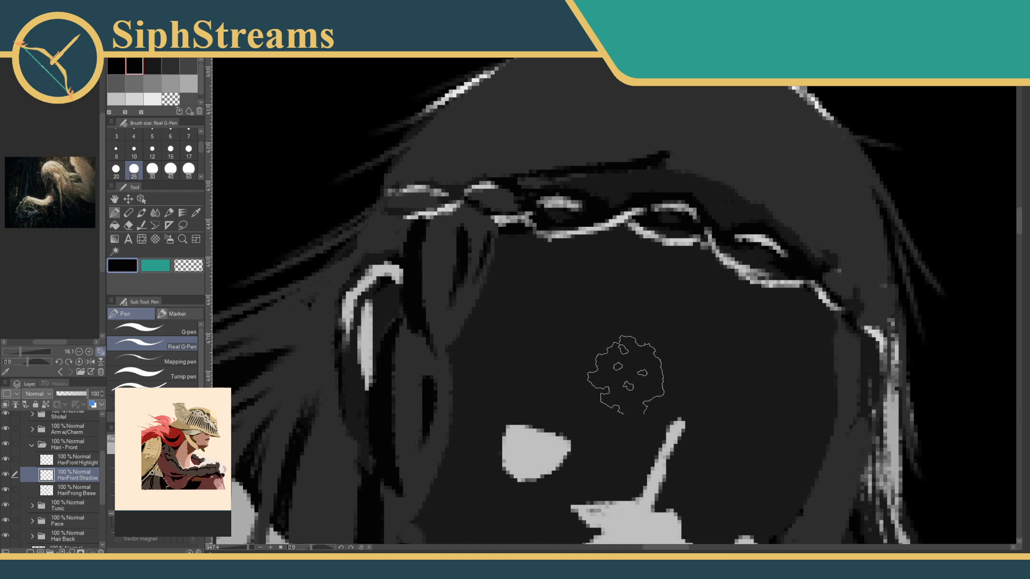
Carve the short braid below the chin into twisted links with small black shadow strokes.
drag(626, 375, 665, 209)
mouse_move(243, 552)
mouse_down()
mouse_move(226, 536)
mouse_move(249, 547)
mouse_up()
drag(450, 434, 442, 212)
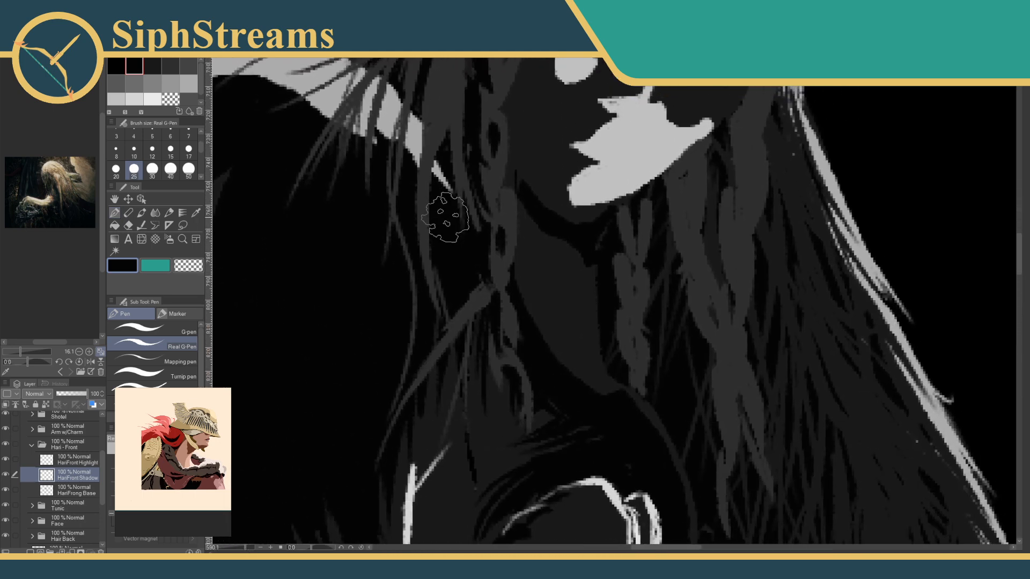
drag(632, 299, 610, 287)
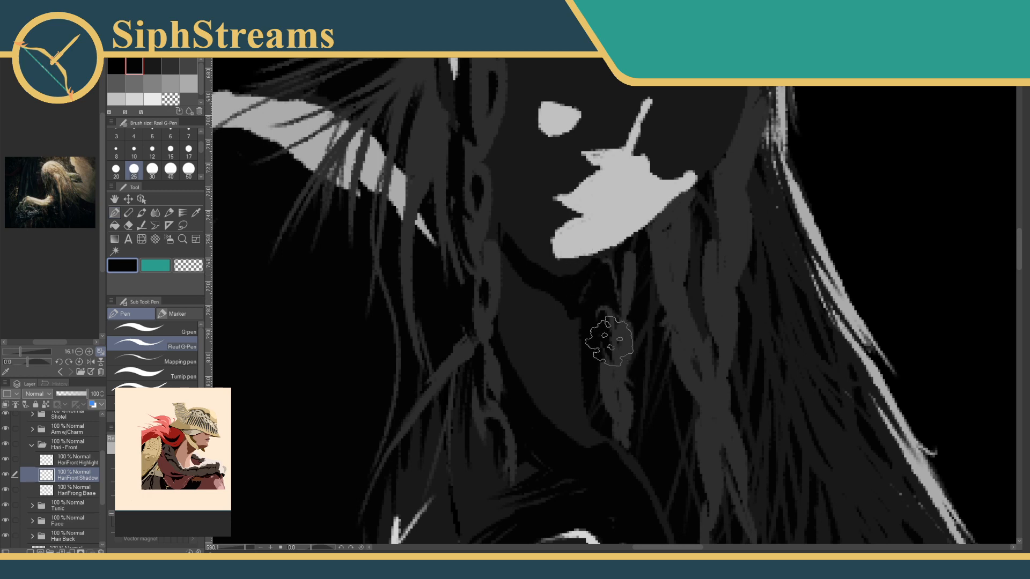
drag(621, 391, 623, 402)
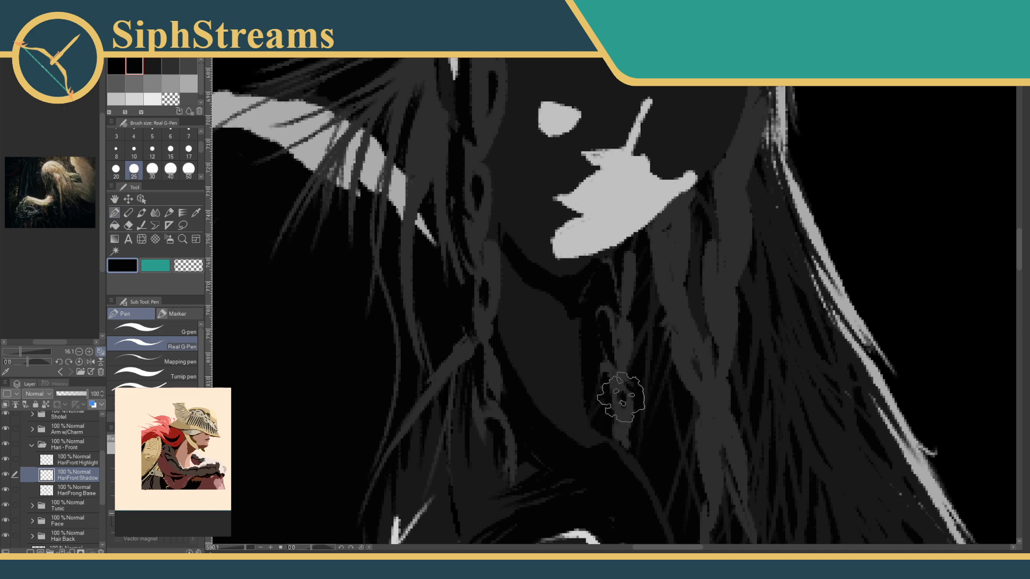
drag(621, 336, 622, 349)
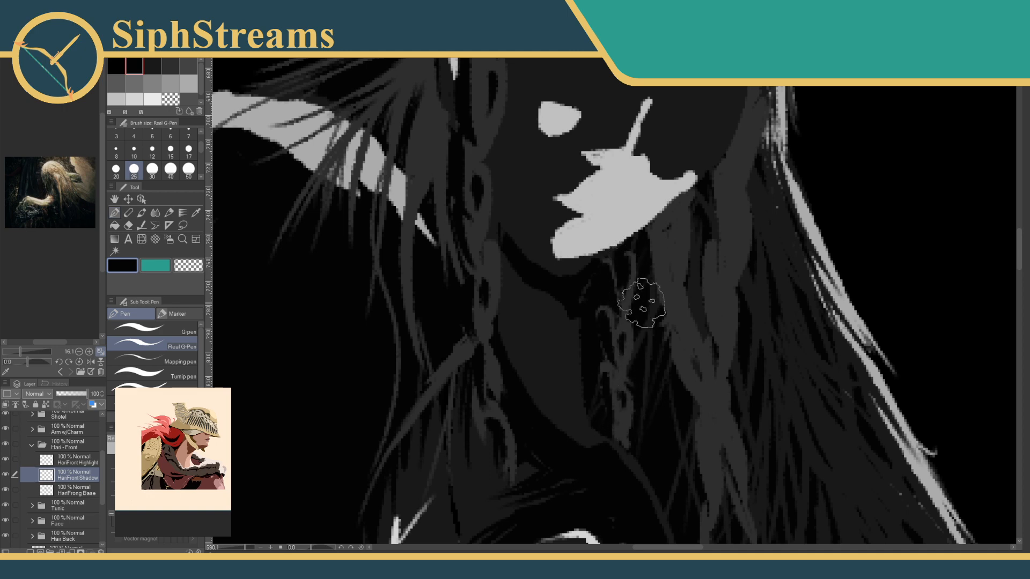
Break up the braid beneath the jaw's far corner with black shadow strokes, following it down to its tip.
drag(704, 297, 685, 270)
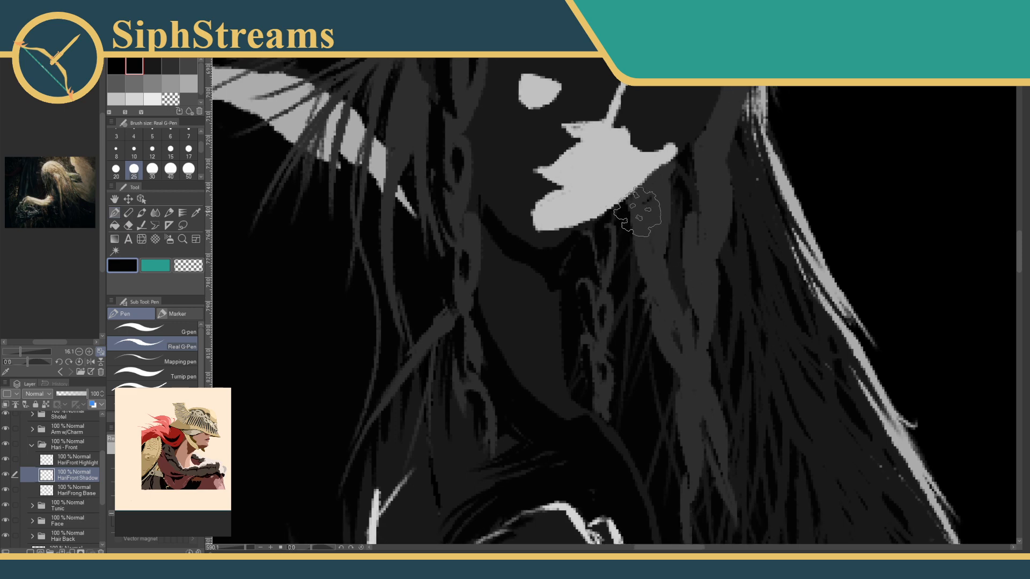
drag(634, 213, 660, 273)
mouse_move(657, 200)
mouse_down()
mouse_move(650, 271)
mouse_move(658, 254)
mouse_up()
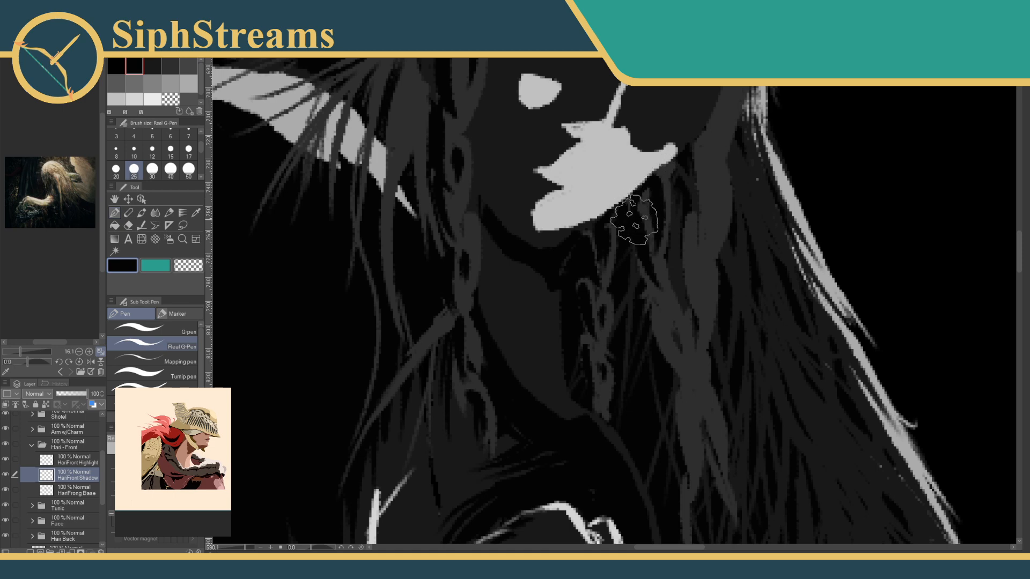
drag(669, 259, 655, 210)
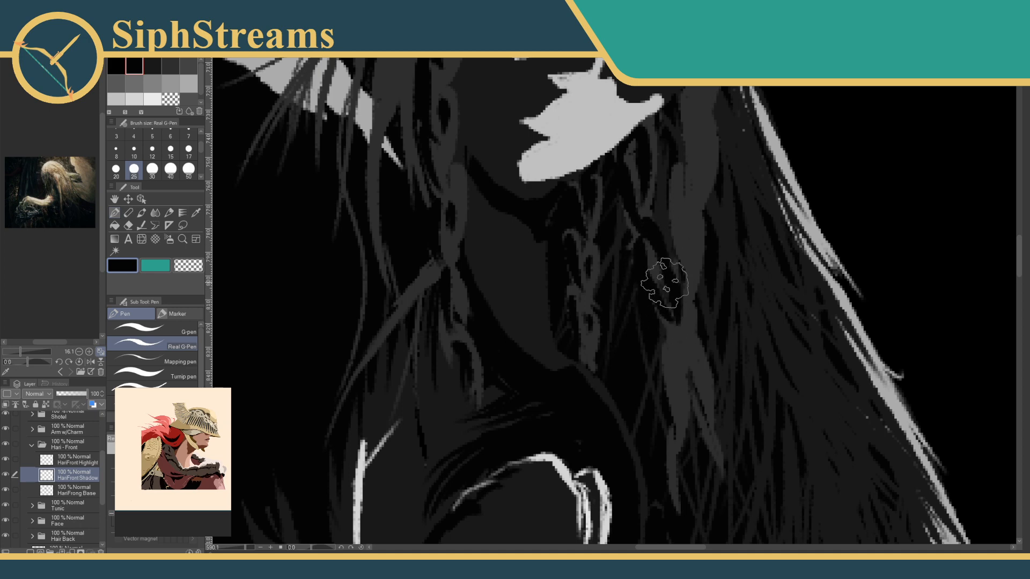
drag(674, 340, 658, 276)
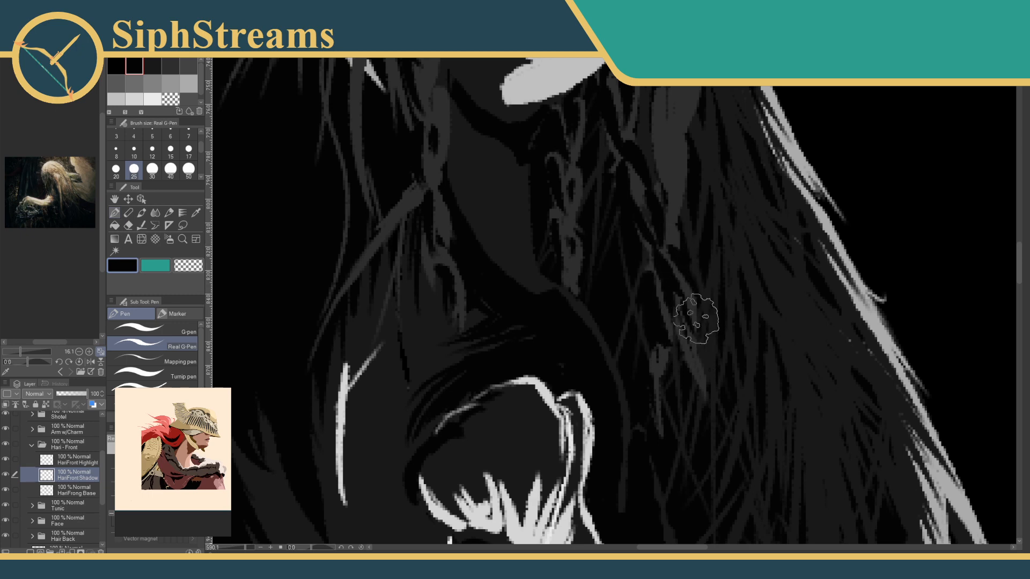
Paint black link shadows into the outer braid along the far cheek, and view the whole figure.
scroll(696, 318, up, 6)
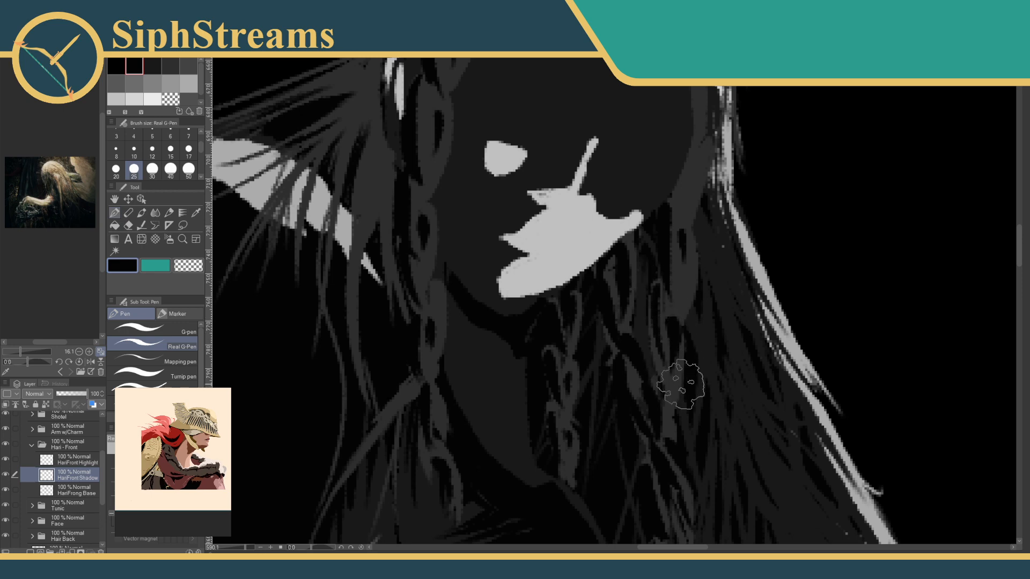
scroll(671, 407, up, 5)
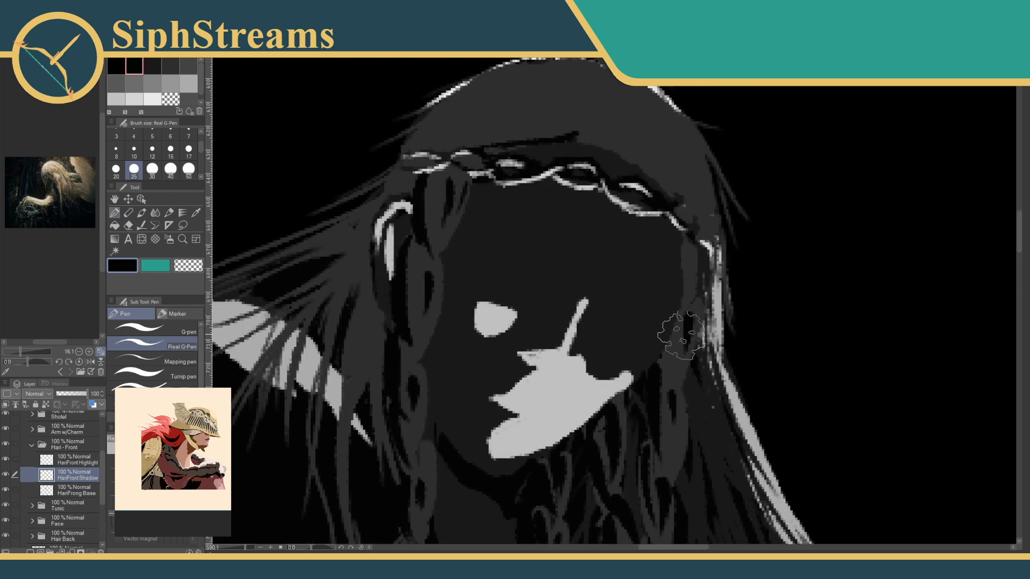
drag(689, 265, 718, 257)
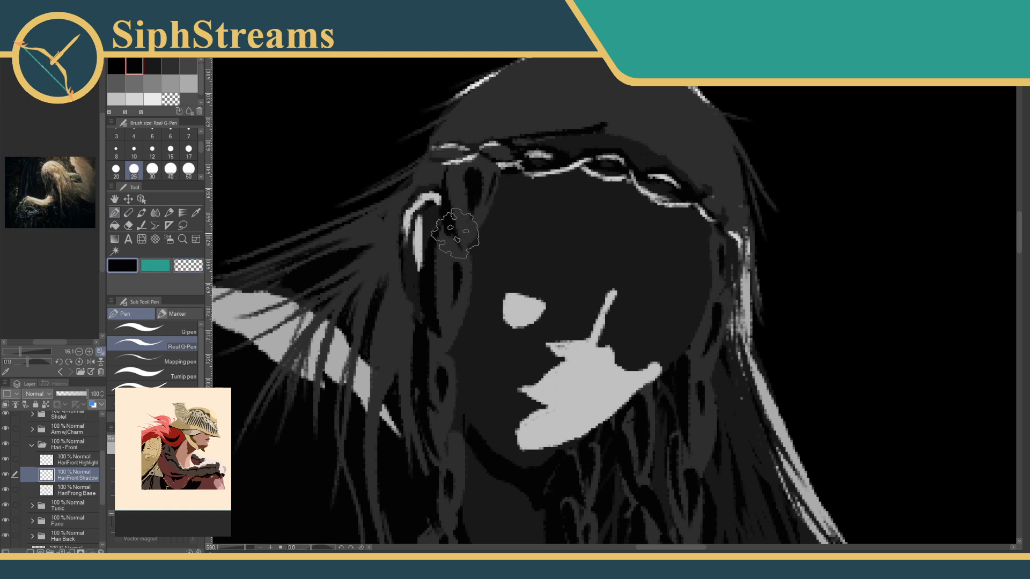
mouse_move(450, 254)
mouse_down()
mouse_move(481, 143)
mouse_move(389, 341)
mouse_up()
drag(239, 553, 230, 551)
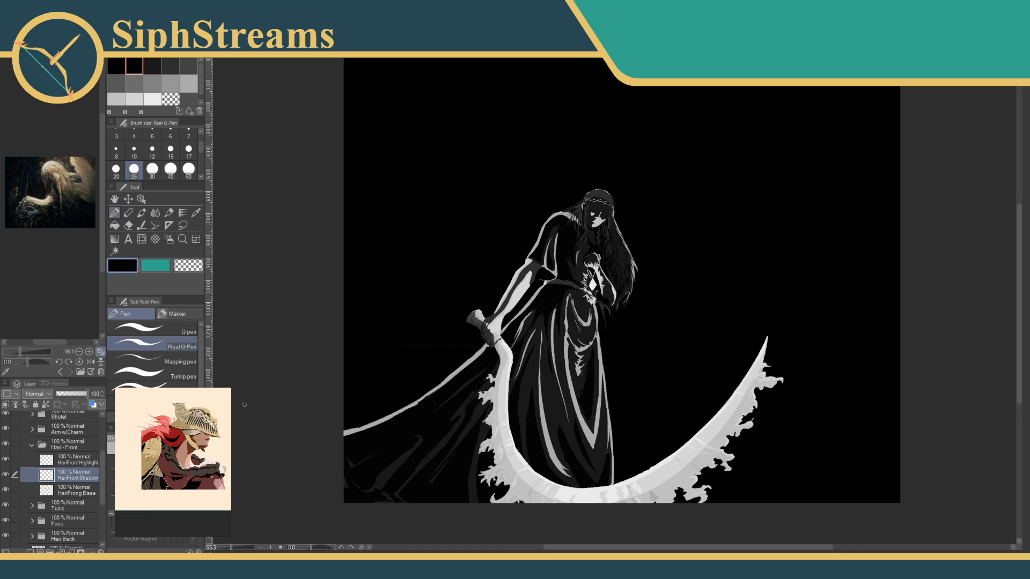
Paint black shadow strokes down the loose gray hair lock hanging below the hands, splitting it into thinner strands.
drag(232, 547, 239, 547)
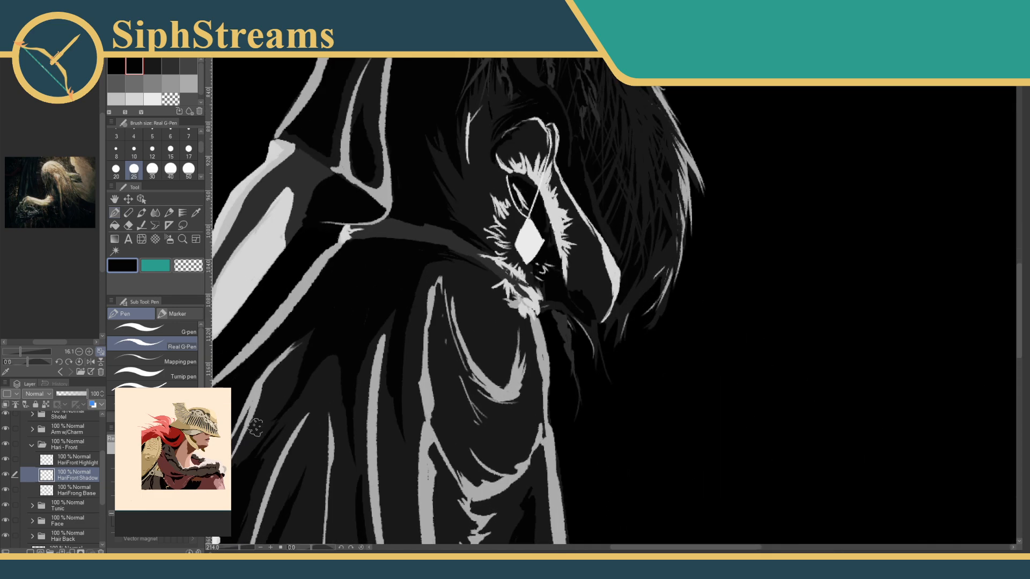
mouse_move(261, 85)
mouse_down()
mouse_move(330, 274)
mouse_move(317, 288)
mouse_move(281, 205)
mouse_move(261, 92)
mouse_up()
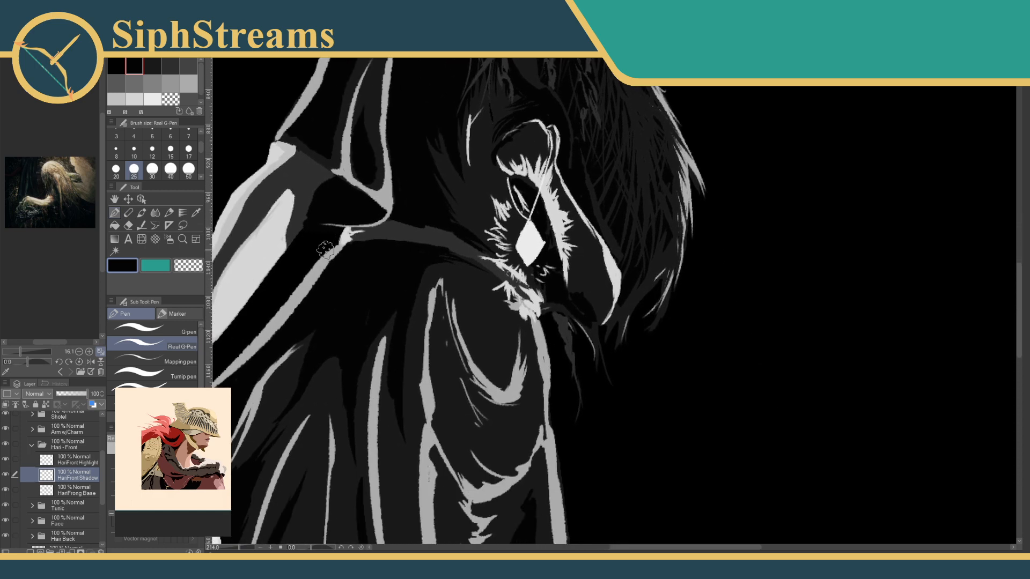
drag(509, 277, 507, 400)
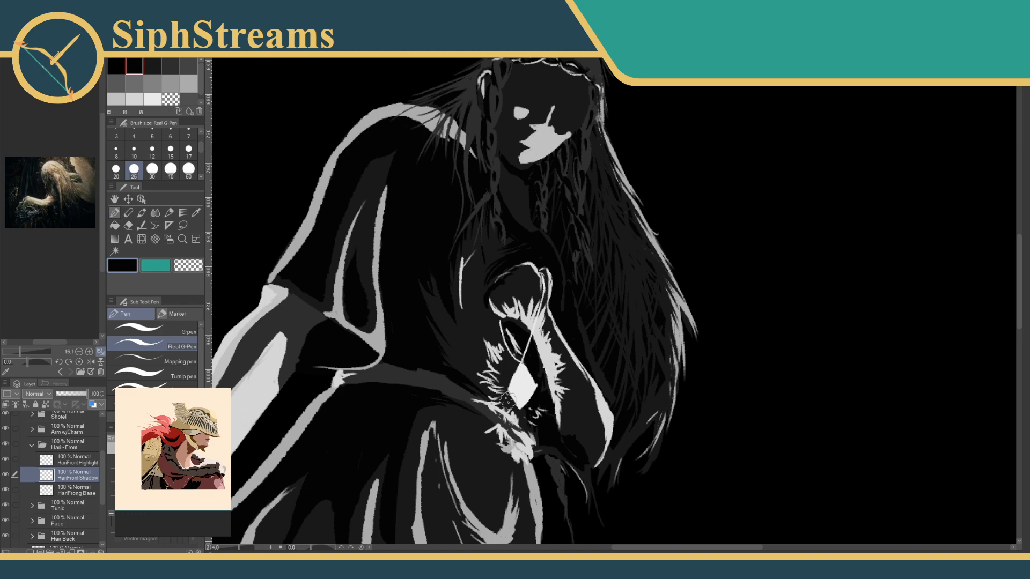
drag(556, 363, 532, 332)
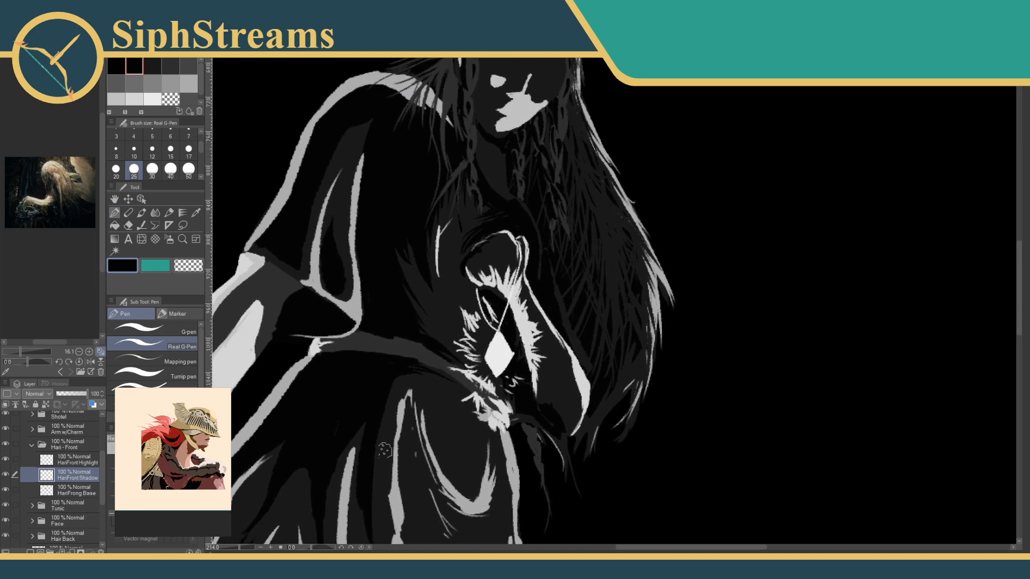
mouse_move(235, 551)
mouse_down()
mouse_move(225, 547)
mouse_move(249, 548)
mouse_up()
mouse_move(304, 498)
mouse_down()
mouse_move(493, 197)
mouse_move(466, 221)
mouse_move(436, 169)
mouse_up()
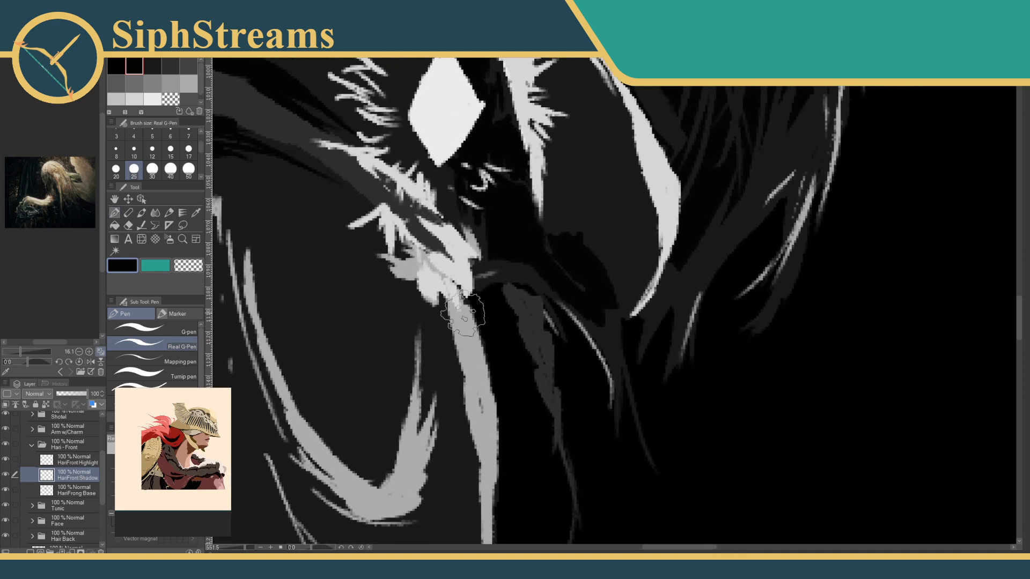
mouse_move(508, 291)
mouse_down()
mouse_move(530, 317)
mouse_move(509, 295)
mouse_move(532, 324)
mouse_move(522, 329)
mouse_move(546, 388)
mouse_up()
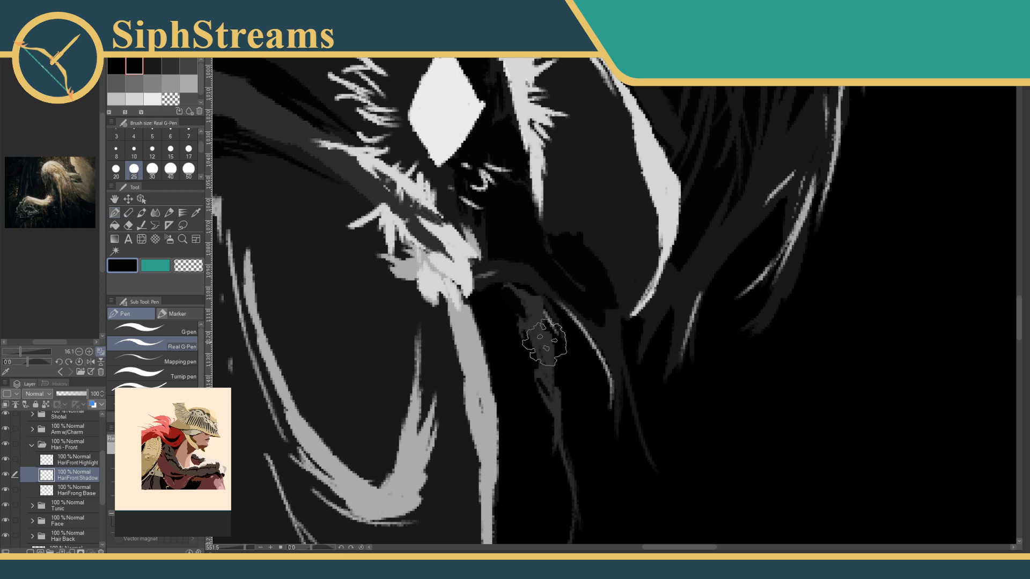
key(ctrl+z)
key(ctrl+z)
mouse_move(535, 297)
mouse_down()
mouse_move(536, 319)
mouse_move(512, 294)
mouse_move(549, 333)
mouse_move(549, 375)
mouse_up()
mouse_move(533, 338)
mouse_down()
mouse_move(554, 371)
mouse_move(558, 433)
mouse_up()
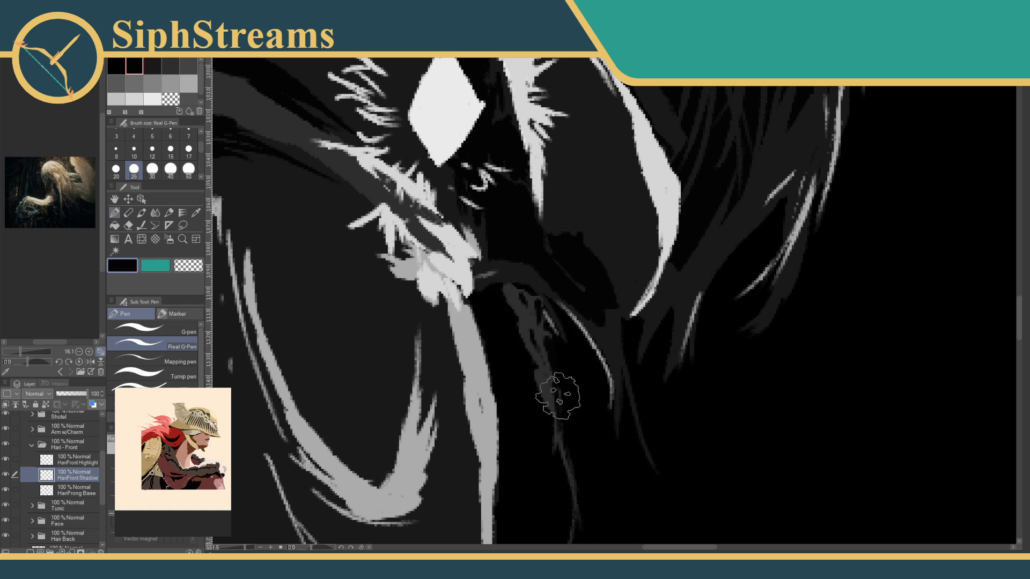
Paint black shadow strokes between the links of the small braid hanging below the forearm on the HariFront Shadow layer.
drag(557, 395, 553, 421)
drag(538, 375, 547, 394)
mouse_move(523, 300)
mouse_down()
mouse_move(543, 315)
mouse_move(550, 378)
mouse_up()
drag(550, 335, 530, 248)
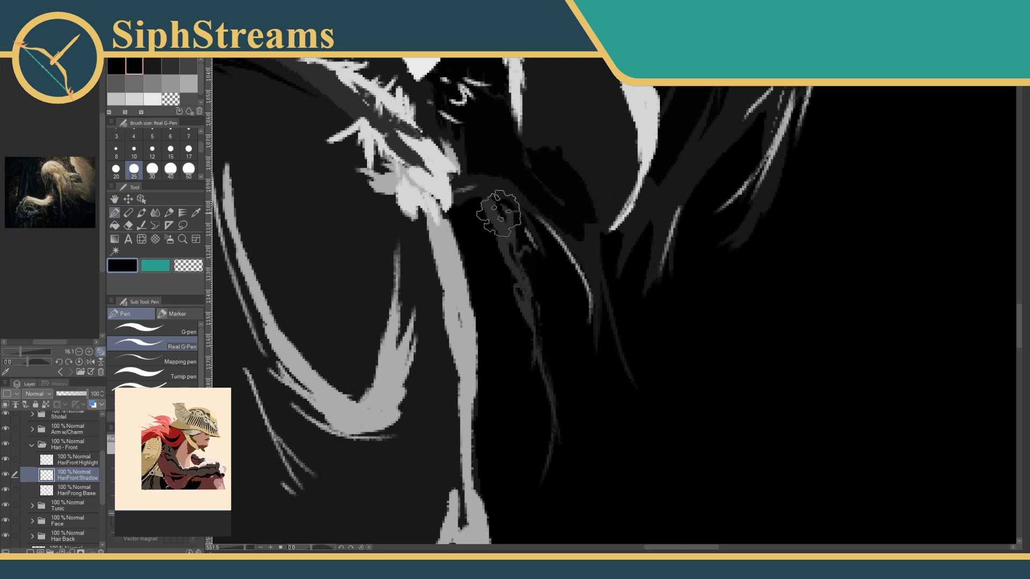
drag(499, 213, 529, 287)
drag(460, 214, 537, 271)
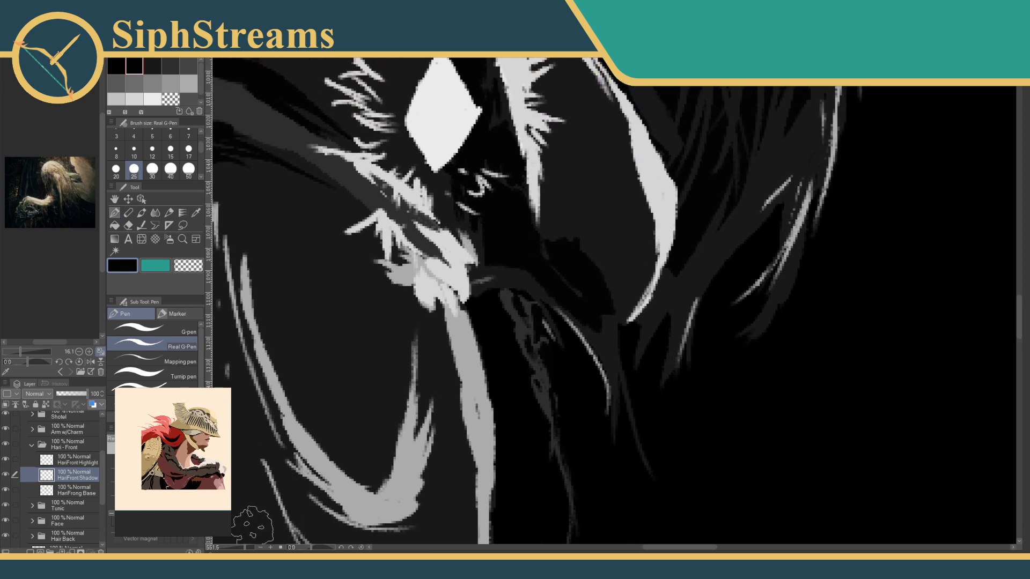
On the HariFront Highlight layer, paint light gray highlights along the upper loops of the braid beside the visible ear.
drag(248, 548, 230, 548)
scroll(552, 316, up, 3)
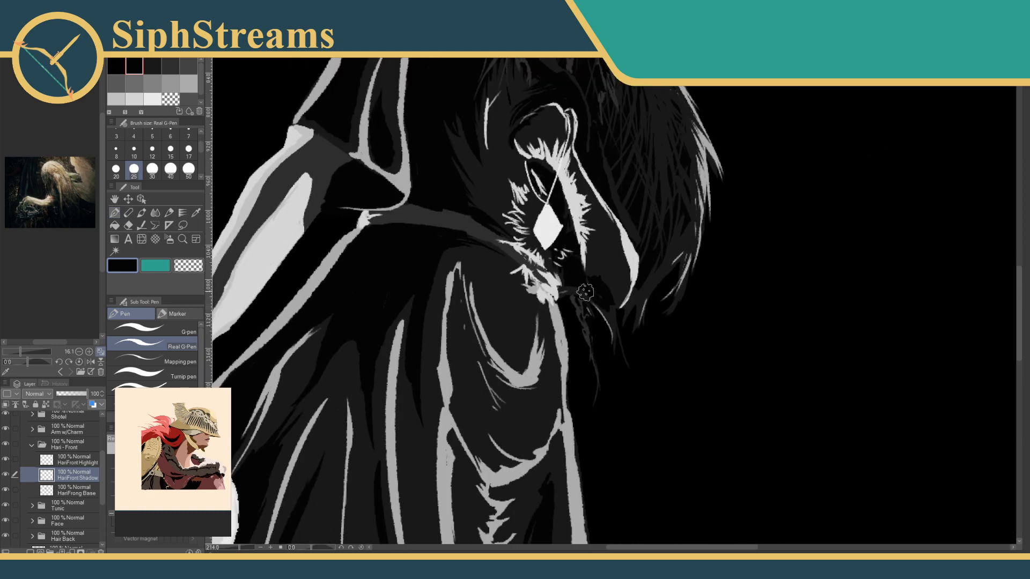
drag(577, 309, 562, 350)
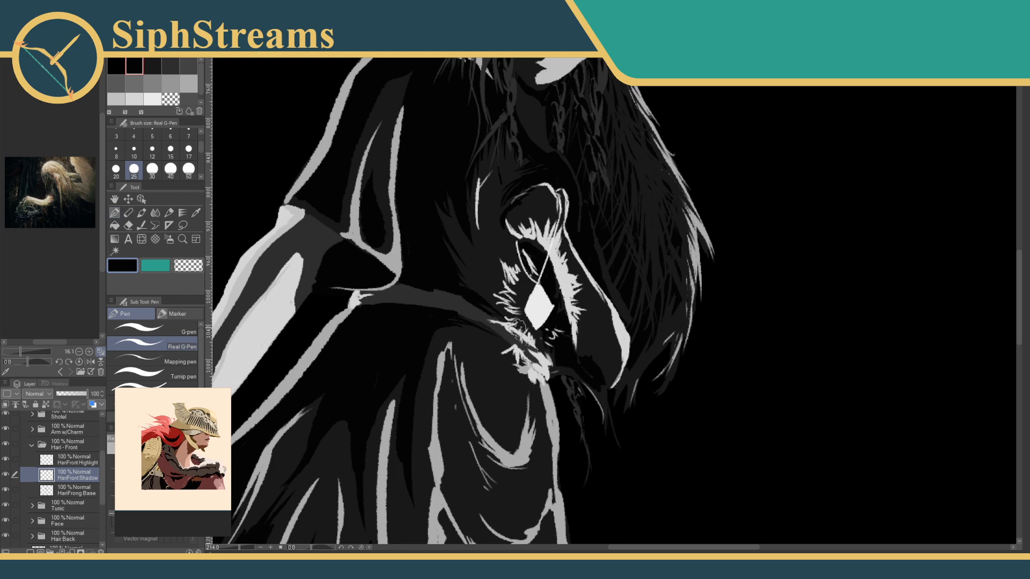
drag(517, 324, 528, 320)
scroll(478, 367, down, 2)
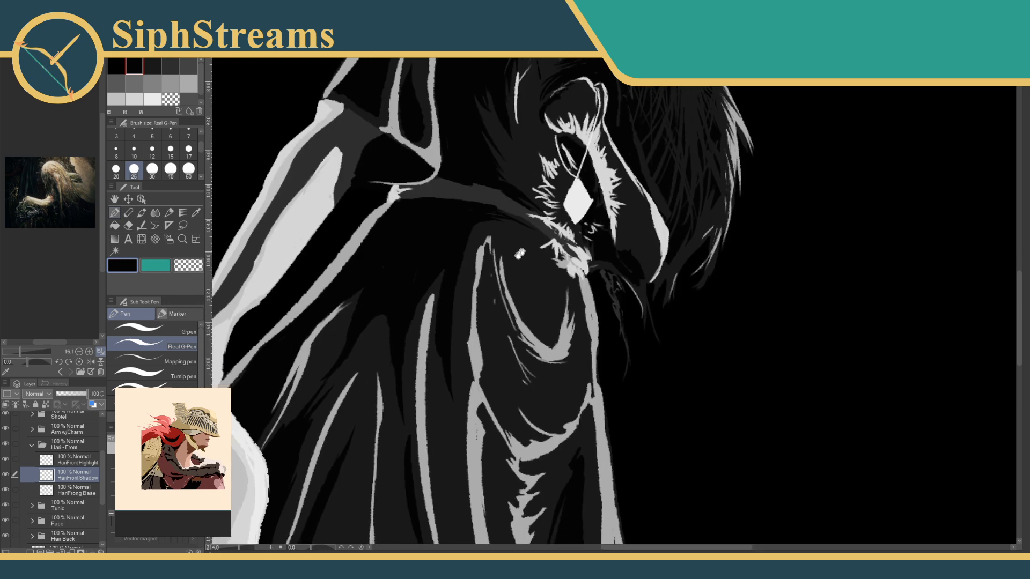
scroll(478, 375, up, 5)
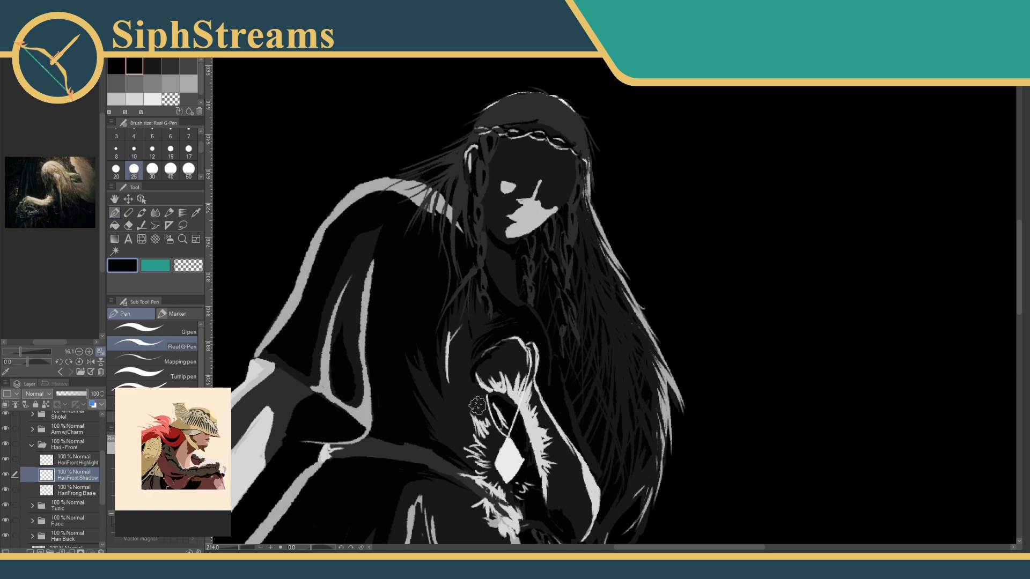
click(117, 99)
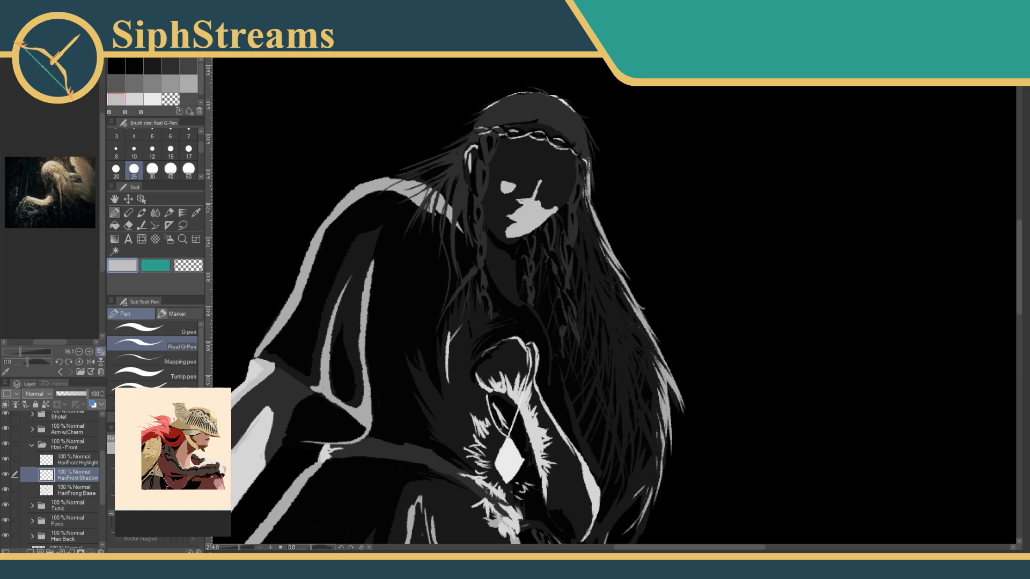
key(ctrl+plus)
key(ctrl+plus)
click(76, 460)
drag(308, 327, 345, 497)
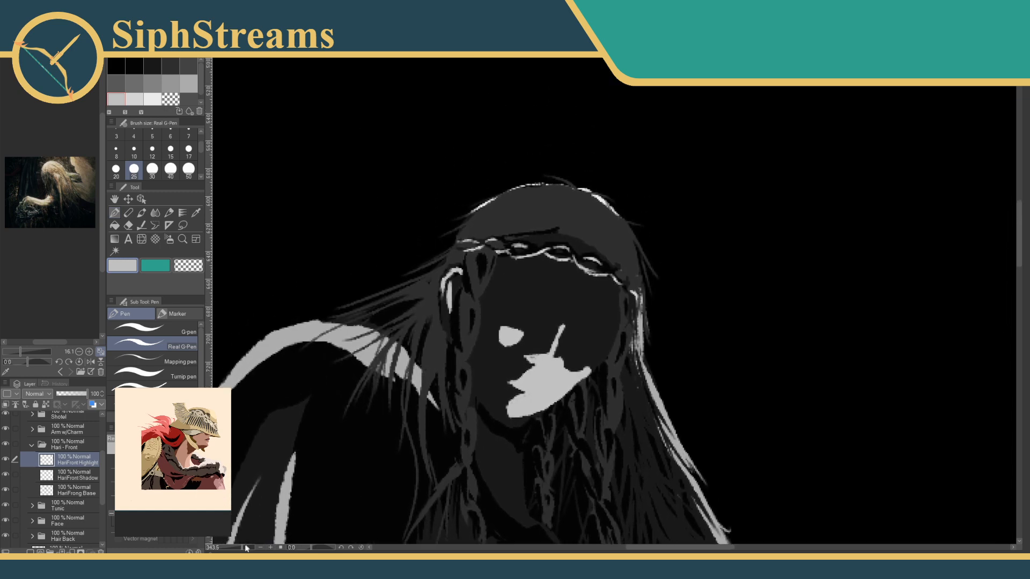
drag(243, 547, 246, 548)
mouse_move(368, 352)
mouse_down()
mouse_move(443, 326)
mouse_move(473, 281)
mouse_up()
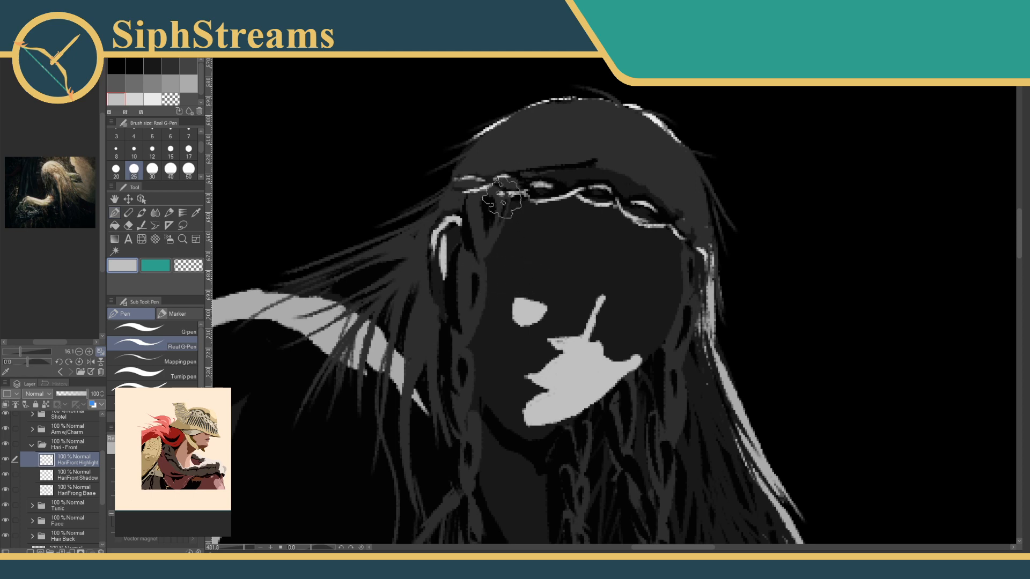
drag(481, 207, 479, 279)
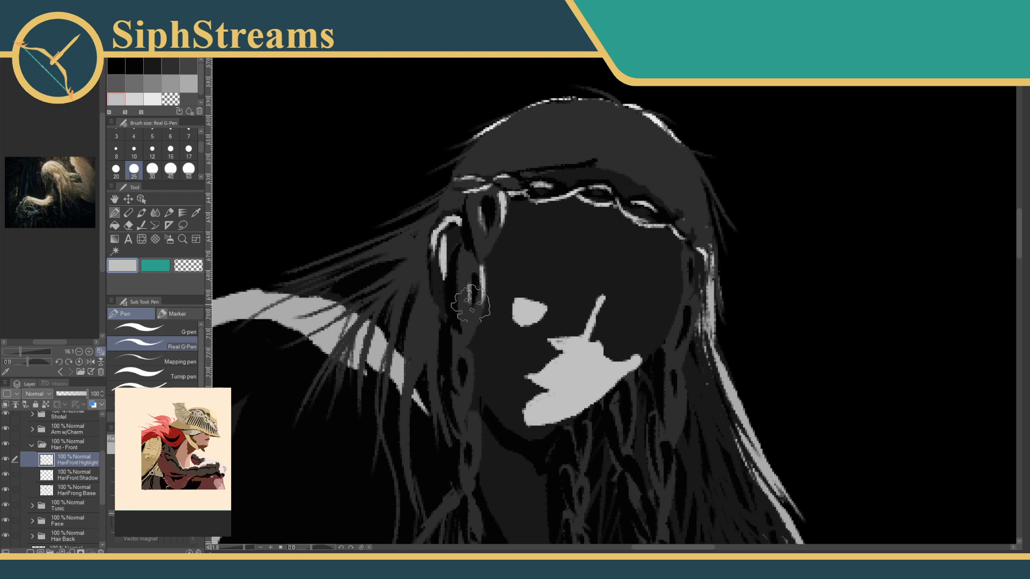
Continue the light gray highlights down the lower links of the ear-side braid to its loose tip above the hand.
scroll(470, 291, down, 5)
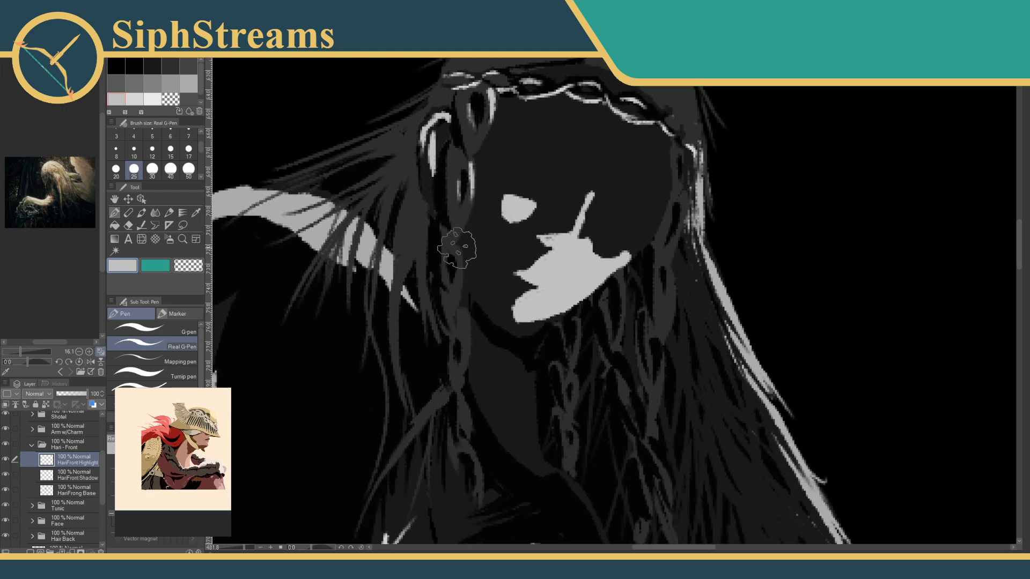
drag(465, 305, 468, 342)
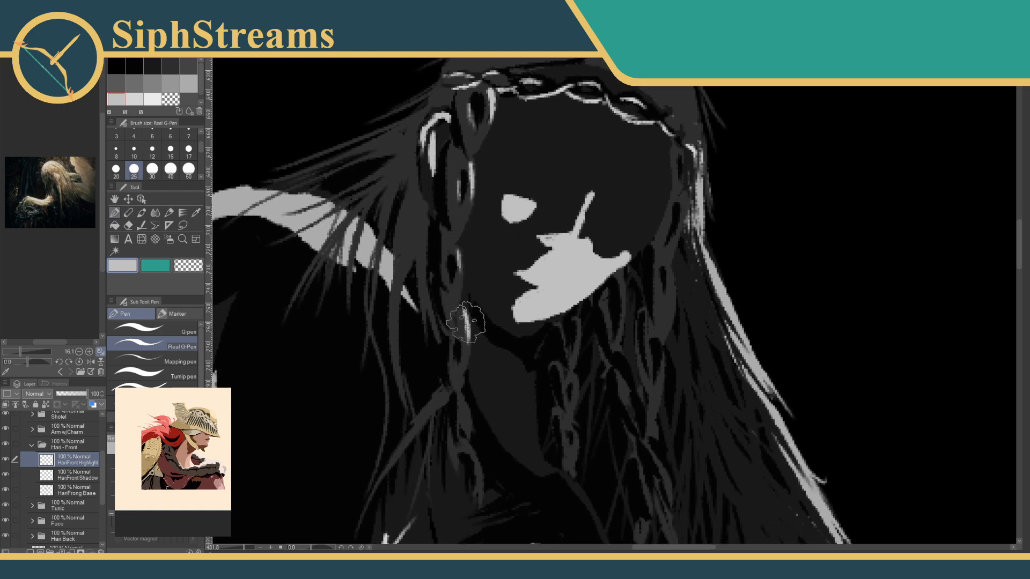
drag(448, 275, 454, 298)
scroll(457, 343, down, 6)
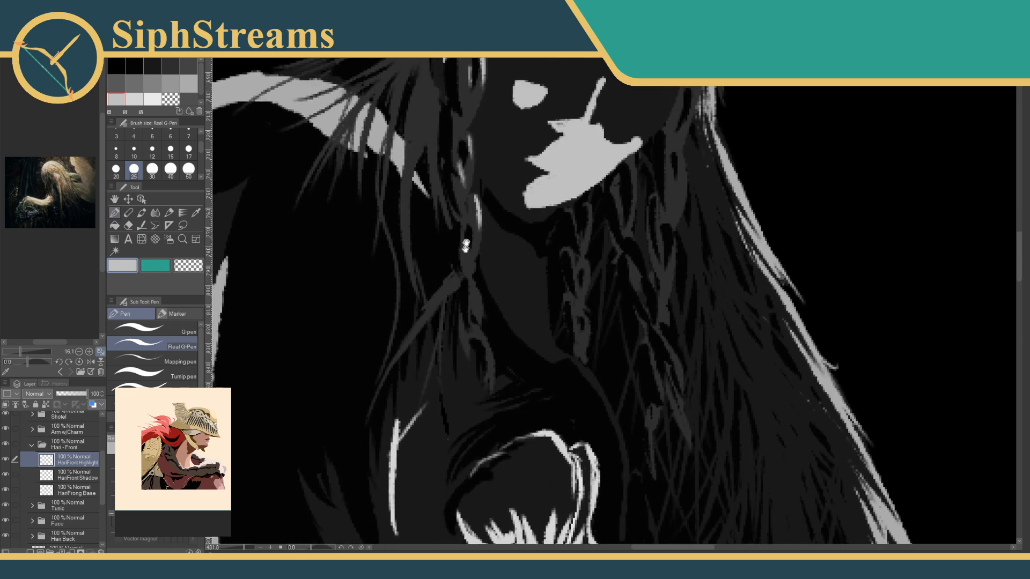
drag(482, 325, 493, 376)
drag(462, 309, 469, 337)
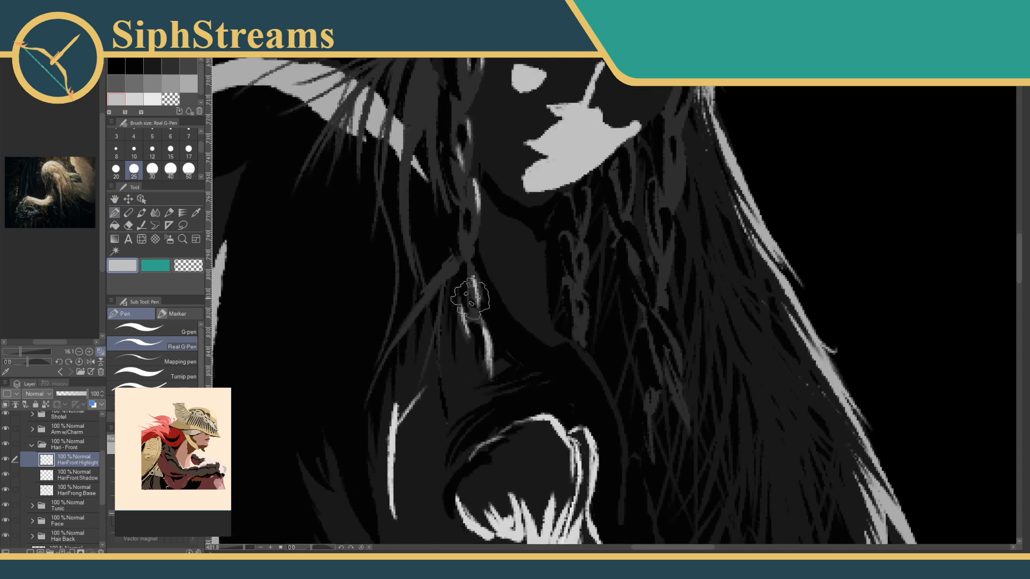
scroll(471, 295, down, 5)
scroll(474, 273, up, 4)
scroll(477, 252, up, 2)
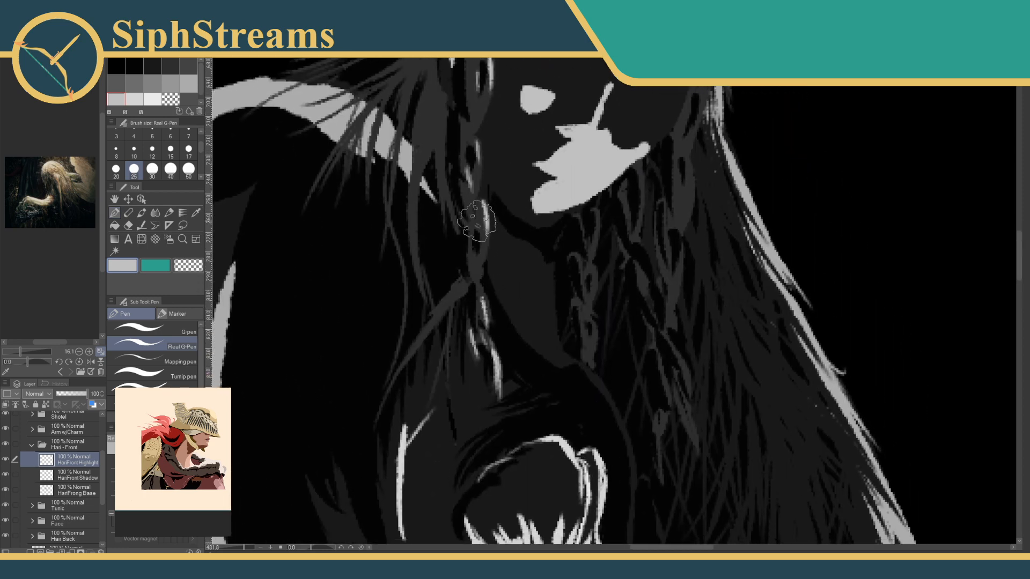
Paint thin light gray highlights along the links of the braid hanging directly below the chin.
mouse_move(617, 279)
mouse_down()
mouse_move(535, 249)
mouse_move(547, 239)
mouse_move(550, 278)
mouse_up()
drag(546, 301, 549, 323)
drag(546, 203, 552, 231)
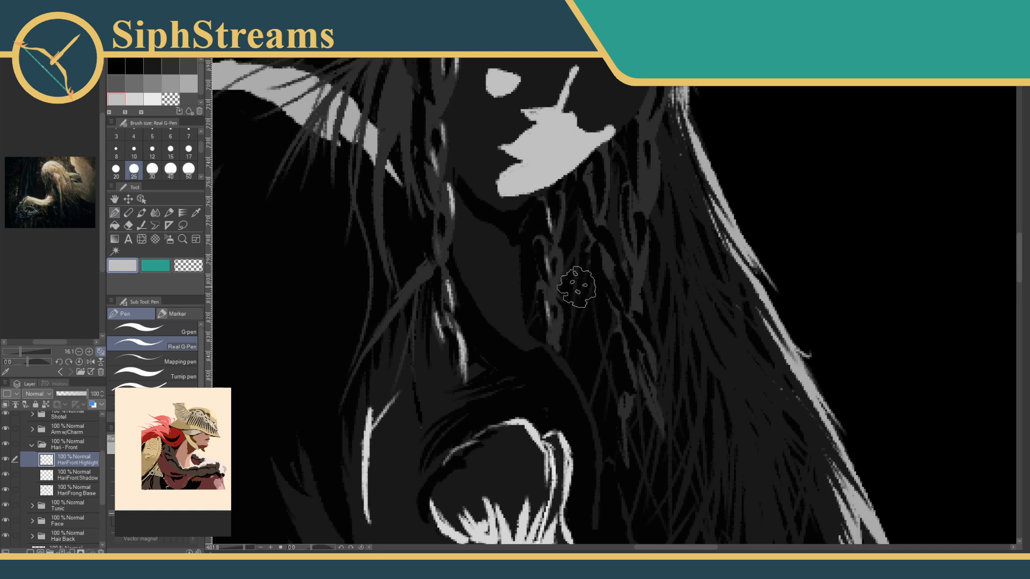
mouse_move(582, 361)
mouse_down()
mouse_move(556, 285)
mouse_move(554, 308)
mouse_up()
drag(537, 268, 543, 358)
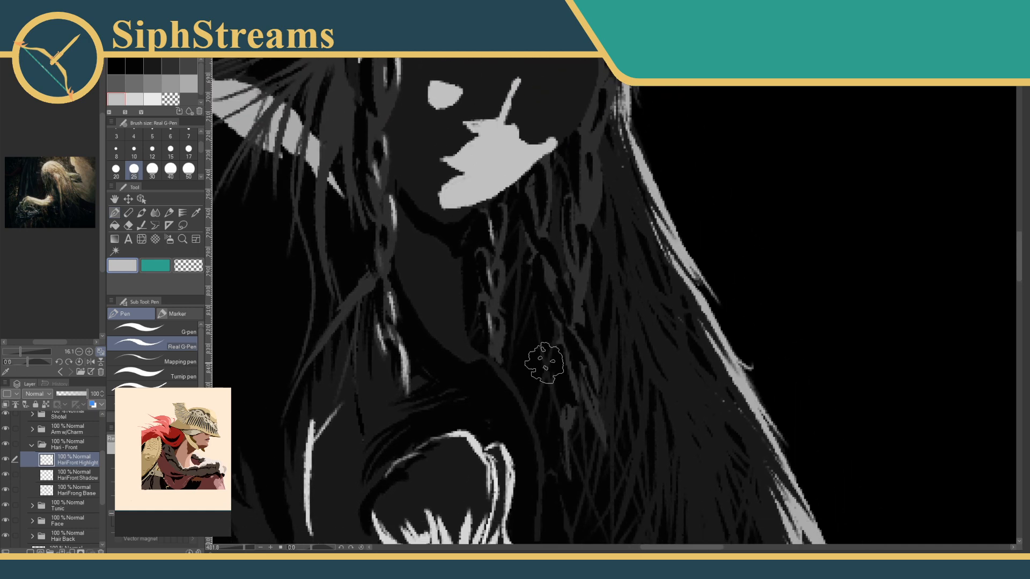
Add light gray highlights to the braids on the far side of the face, from the temple to their lower ends.
drag(580, 207, 584, 264)
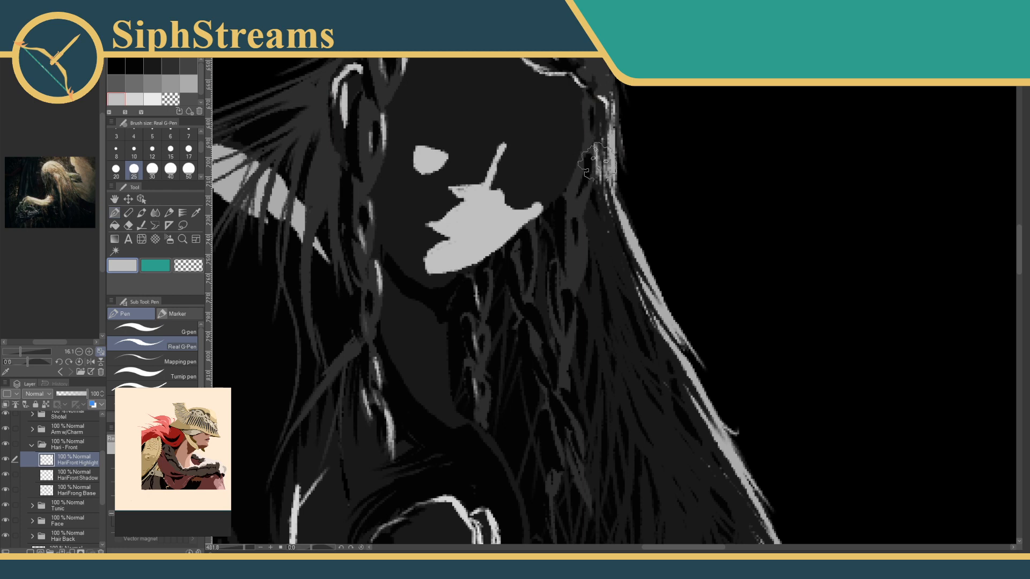
drag(590, 144, 566, 234)
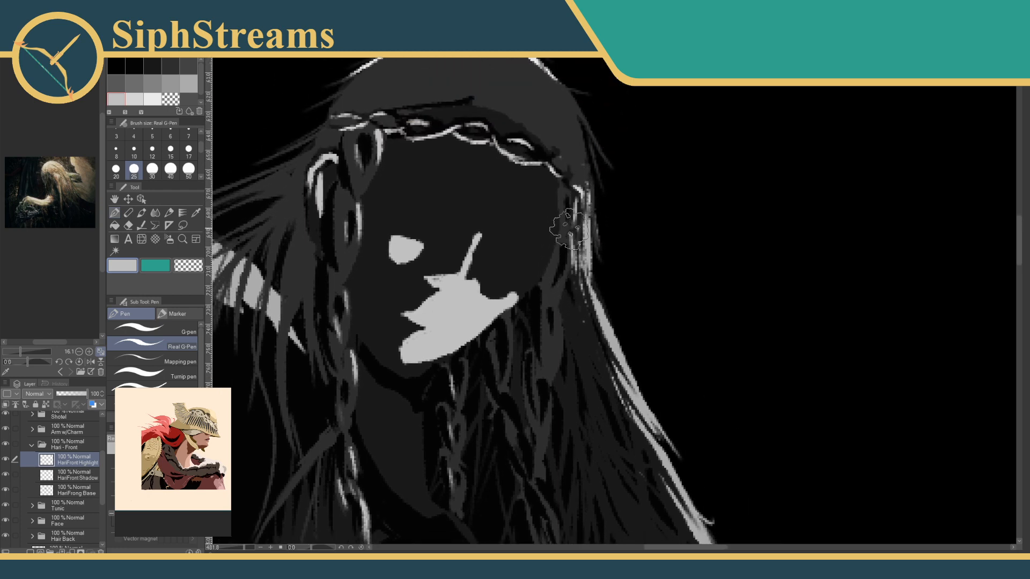
drag(572, 340, 585, 246)
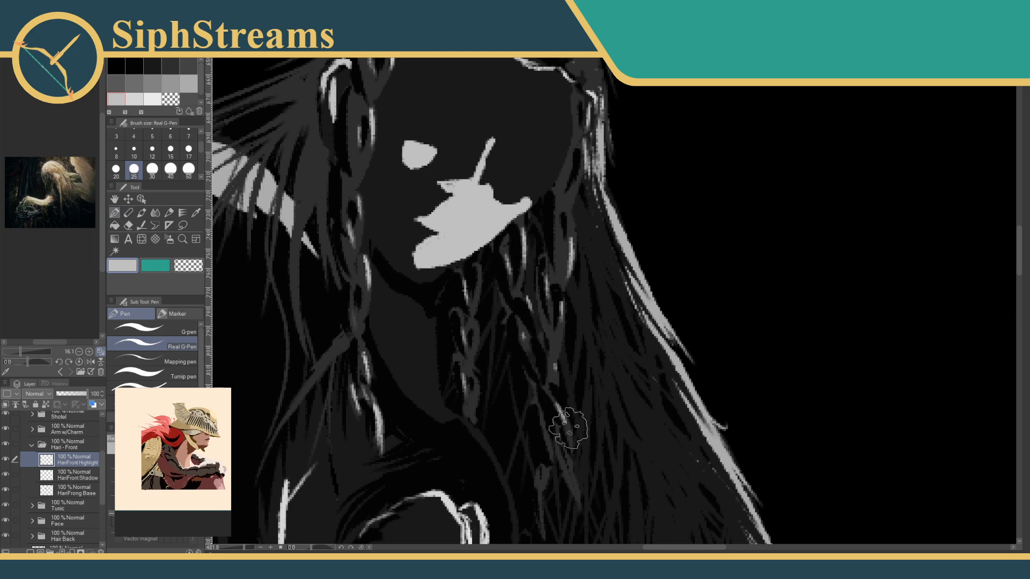
scroll(568, 424, down, 3)
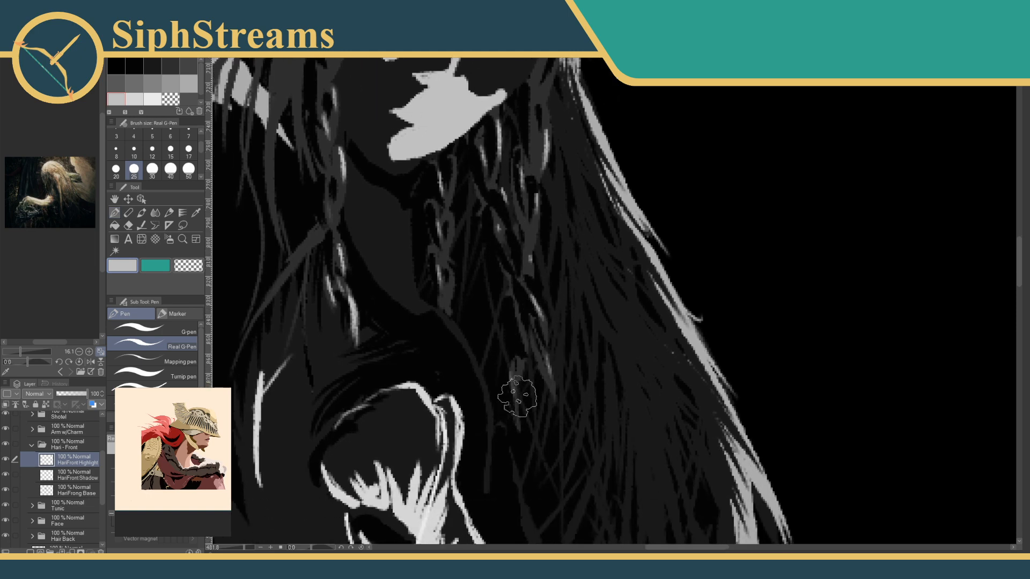
Paint light gray highlights on the top links of the small braid hanging below the forearm.
scroll(520, 396, down, 10)
scroll(563, 419, down, 5)
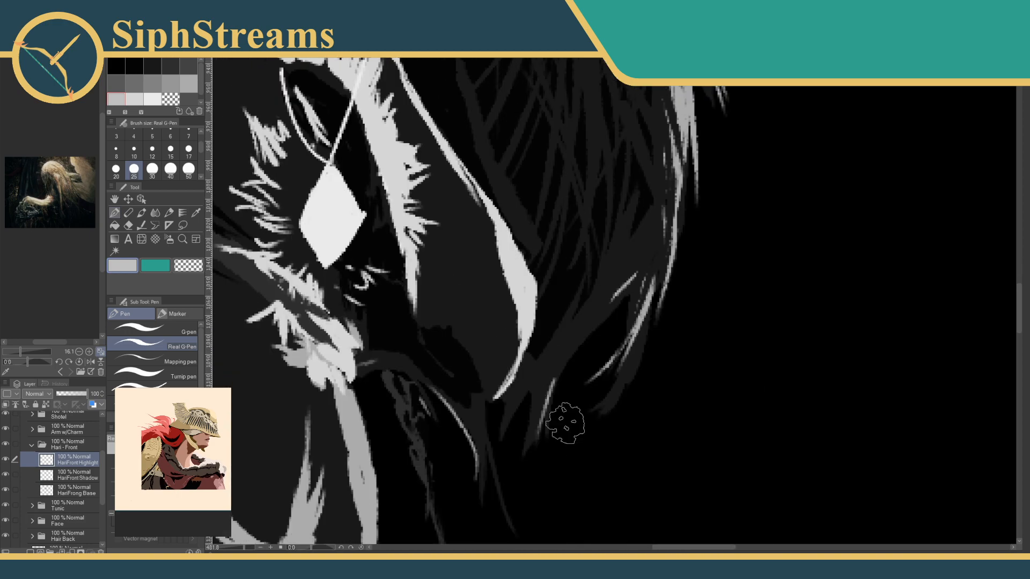
scroll(574, 368, up, 1)
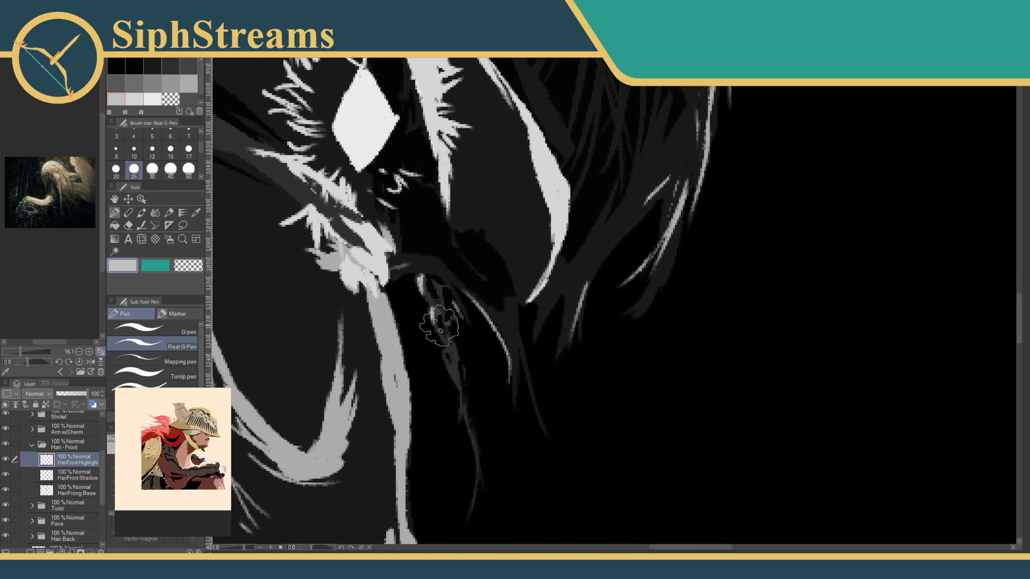
drag(423, 240, 584, 345)
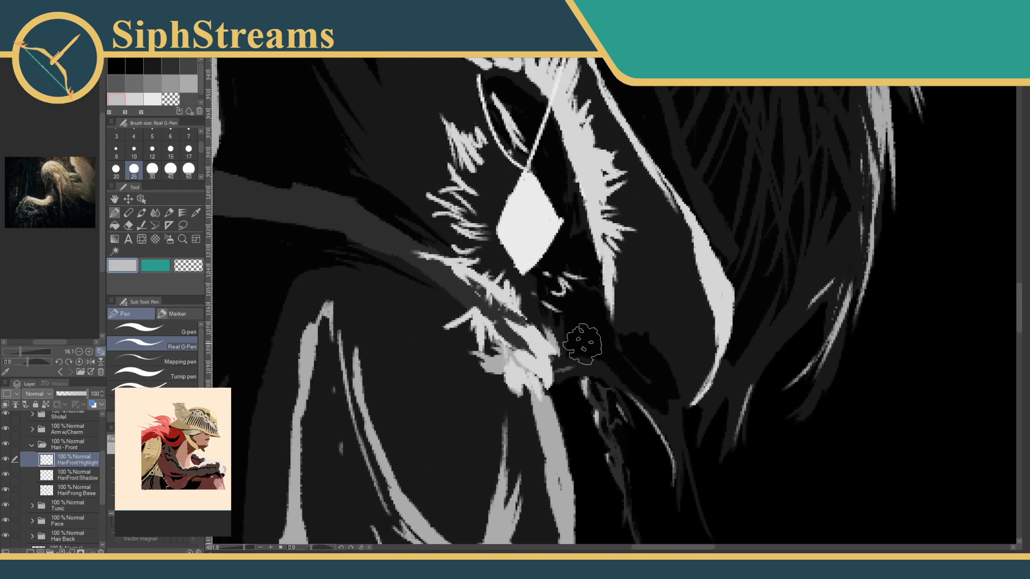
Examine the highlighted braids against the whole figure, from the full canvas back to the upper body.
drag(434, 131, 468, 246)
drag(382, 75, 471, 250)
mouse_move(396, 149)
mouse_down()
mouse_move(504, 273)
mouse_move(597, 283)
mouse_move(298, 416)
mouse_move(329, 425)
mouse_move(290, 472)
mouse_up()
drag(240, 549, 234, 546)
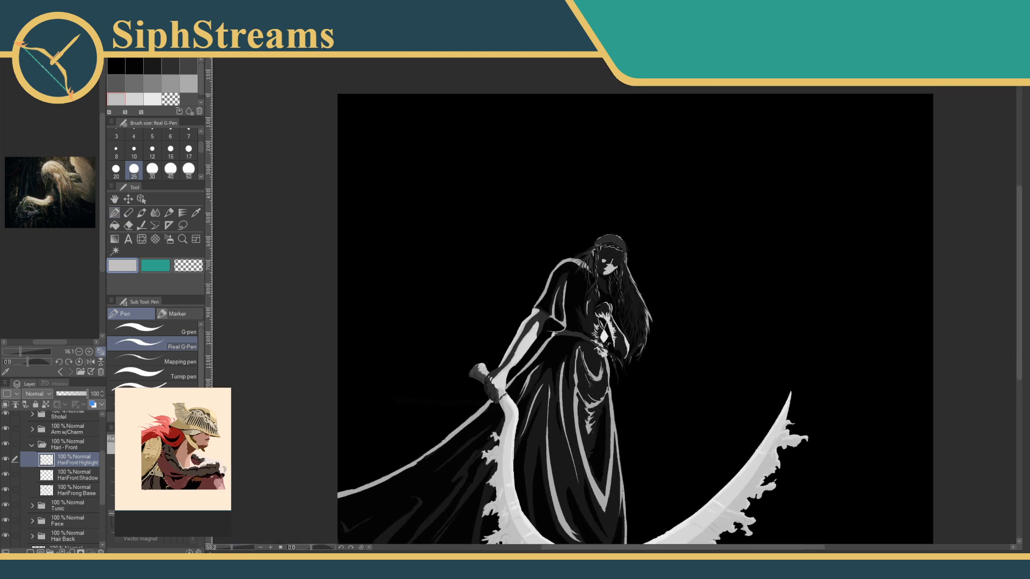
drag(104, 477, 105, 427)
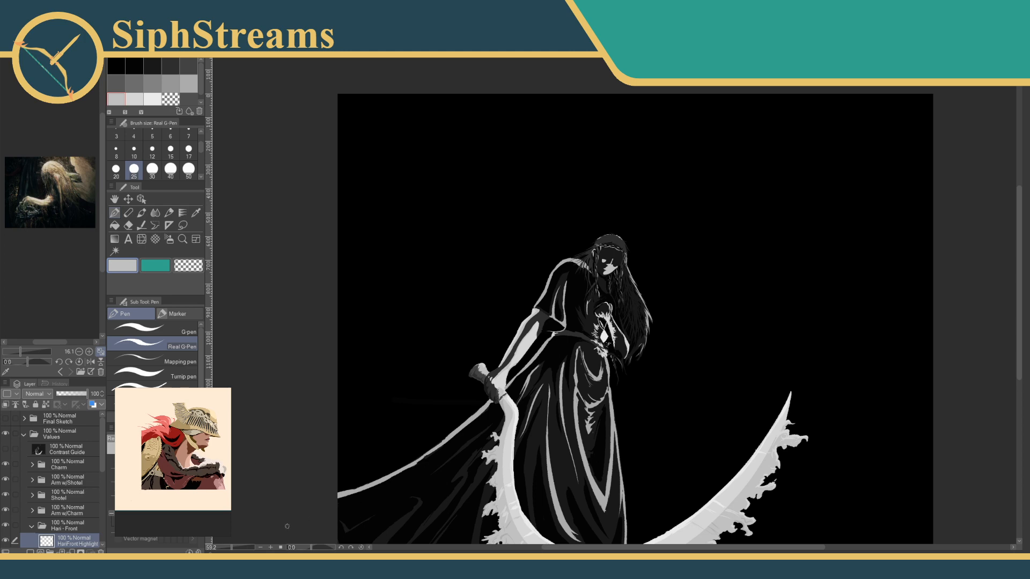
drag(229, 551, 226, 552)
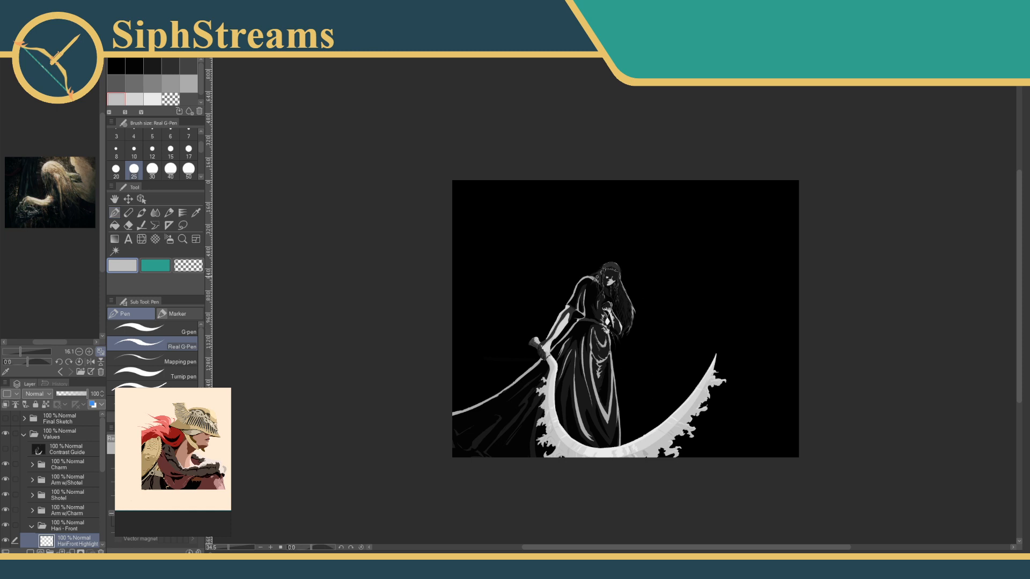
drag(231, 548, 238, 548)
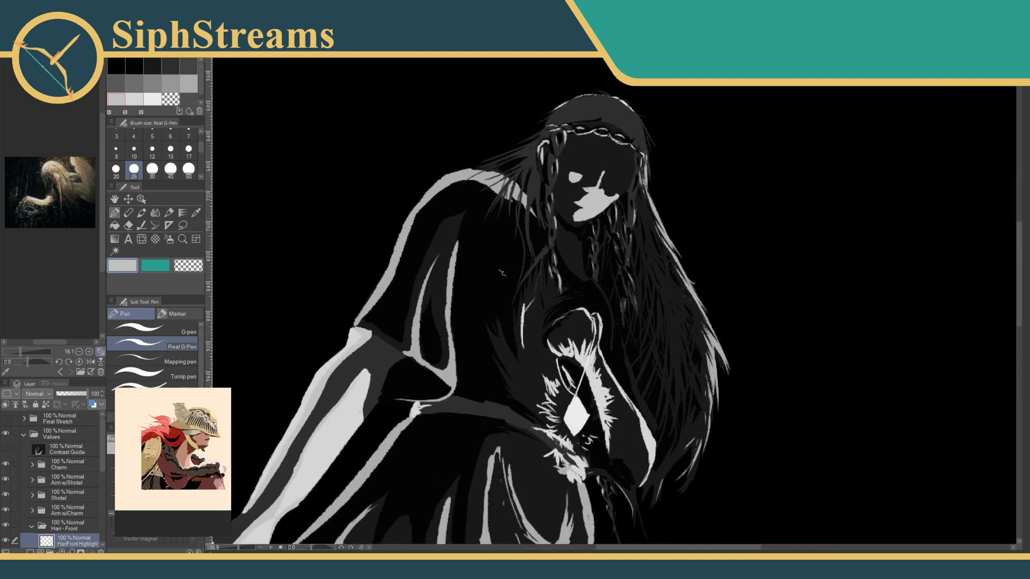
drag(577, 250, 521, 411)
drag(346, 480, 424, 413)
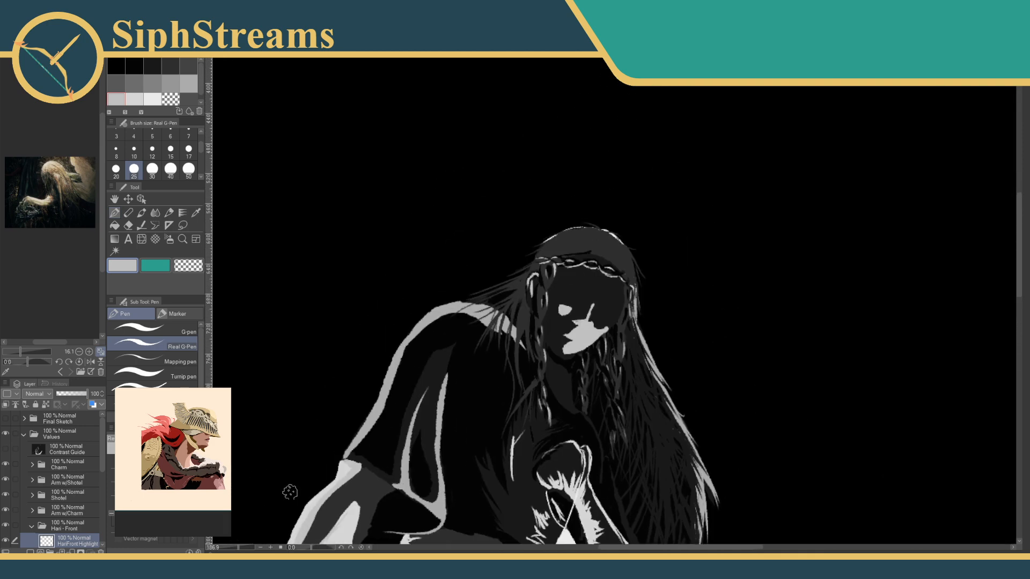
Paint near-black shadow strokes across both sides of the crown above the braided band on the HairFront Shadow layer.
drag(239, 548, 244, 548)
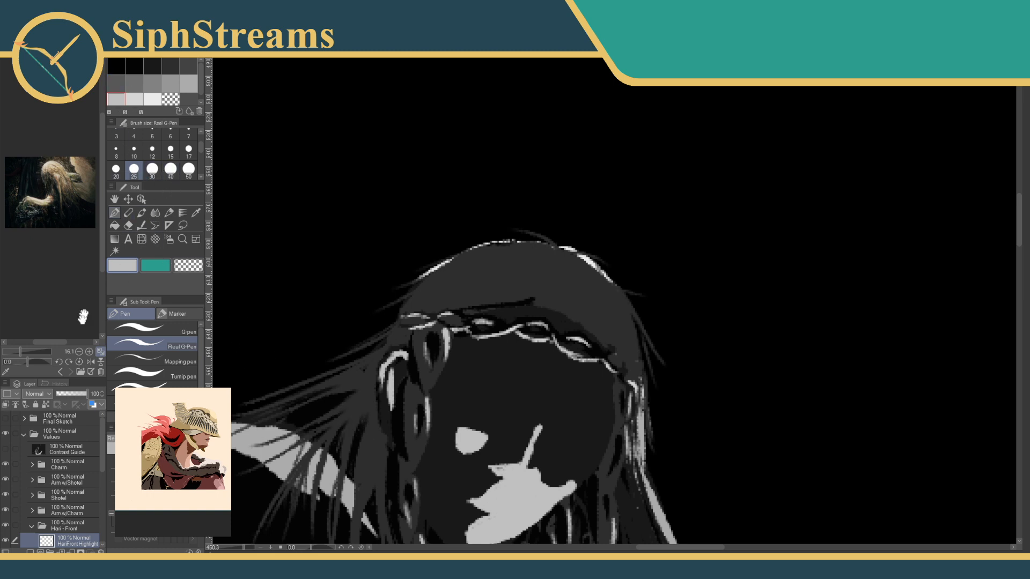
scroll(97, 463, down, 3)
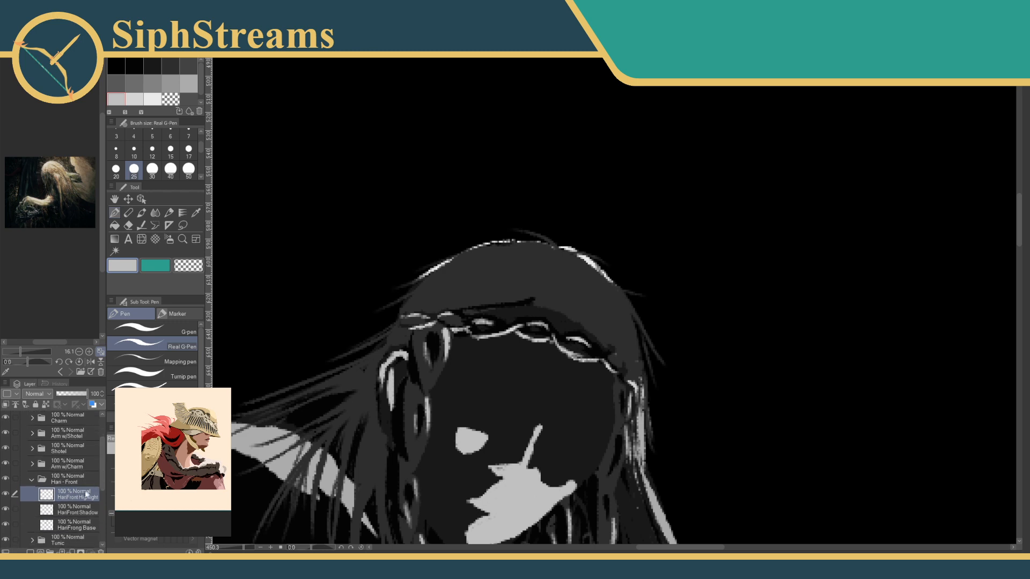
click(70, 514)
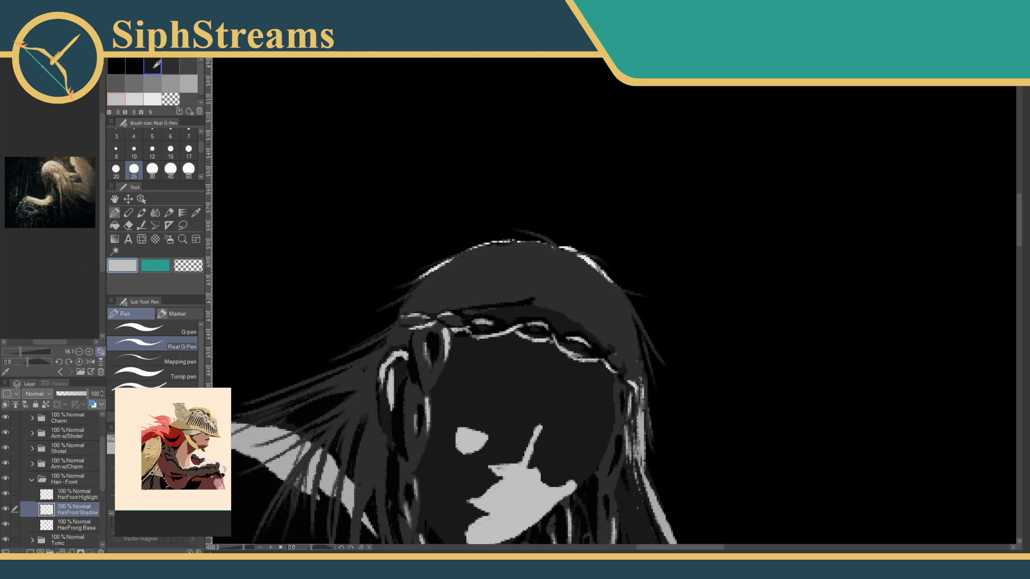
click(196, 212)
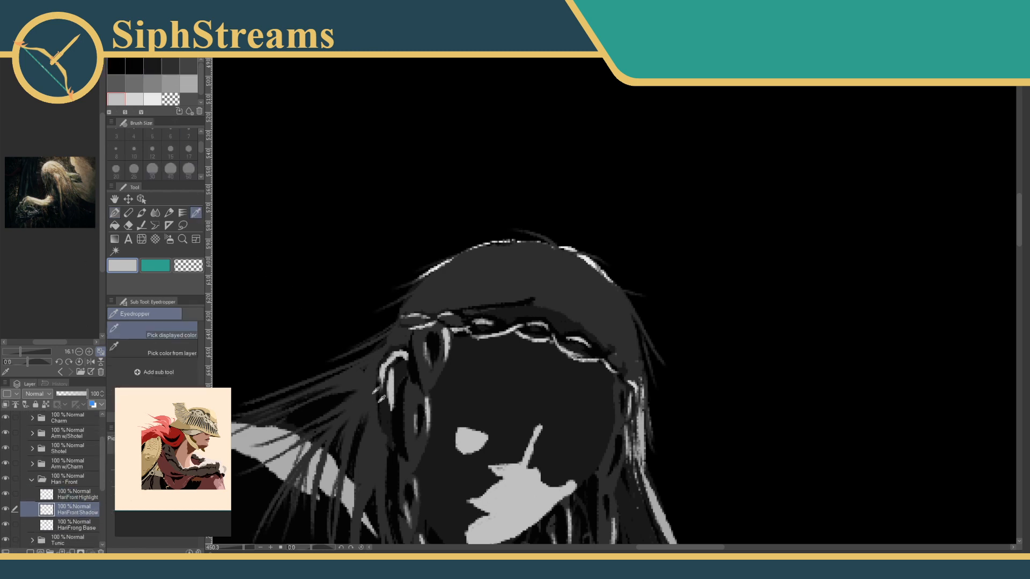
click(404, 430)
click(114, 212)
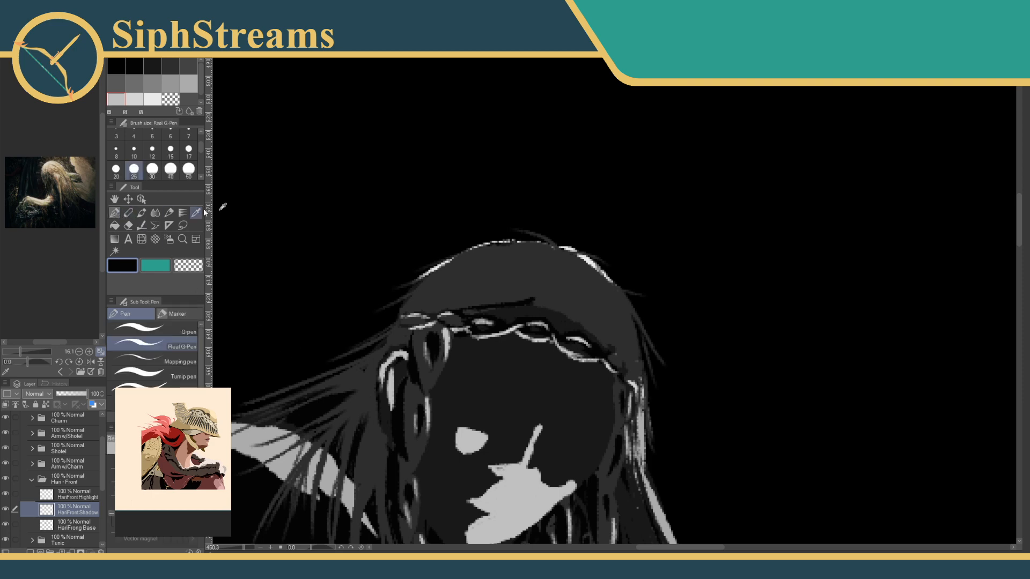
mouse_move(443, 306)
mouse_down()
mouse_move(450, 282)
mouse_move(433, 298)
mouse_move(453, 283)
mouse_move(442, 307)
mouse_move(448, 280)
mouse_move(458, 285)
mouse_move(442, 299)
mouse_move(456, 281)
mouse_move(428, 298)
mouse_up()
key(ctrl+z)
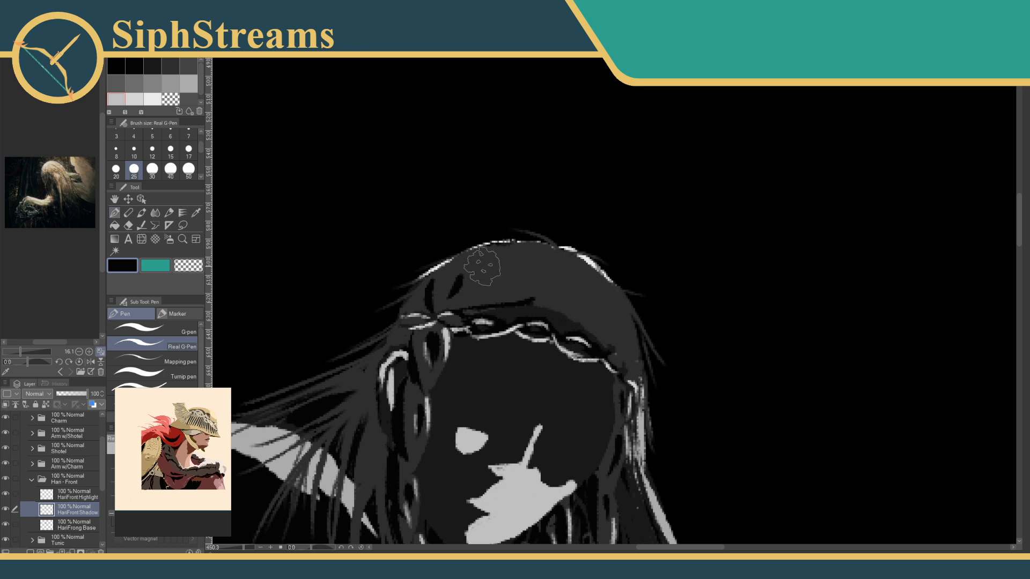
mouse_move(492, 261)
mouse_down()
mouse_move(472, 279)
mouse_move(489, 265)
mouse_move(471, 256)
mouse_move(456, 280)
mouse_up()
mouse_move(519, 258)
mouse_down()
mouse_move(506, 270)
mouse_move(485, 200)
mouse_up()
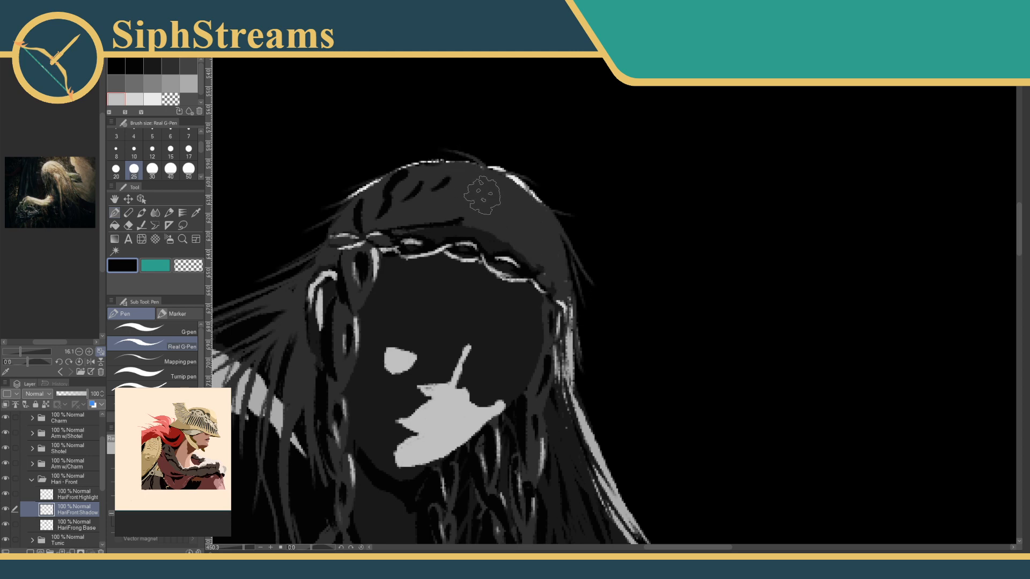
drag(479, 187, 503, 215)
mouse_move(498, 184)
mouse_down()
mouse_move(504, 209)
mouse_move(538, 230)
mouse_up()
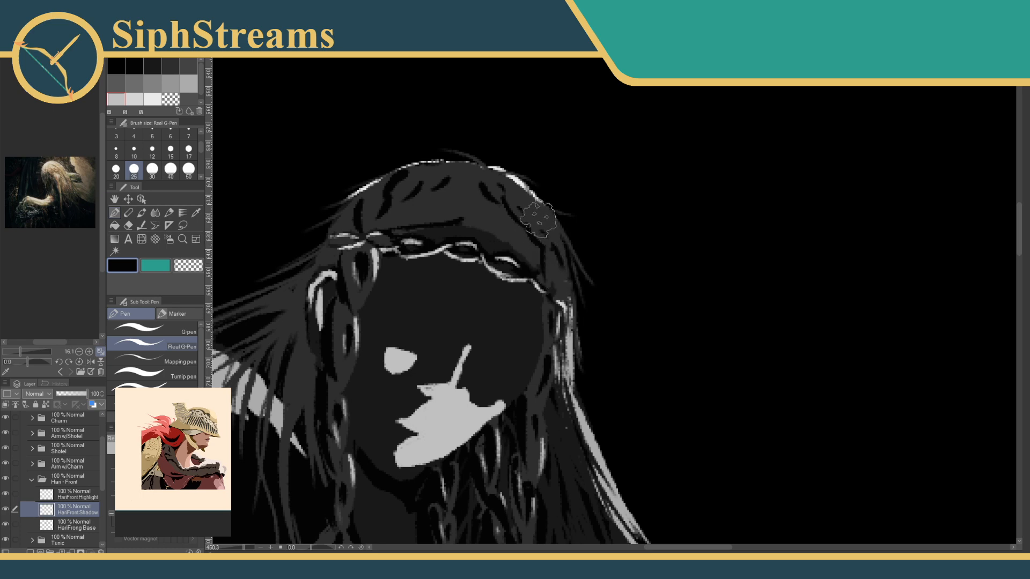
Paint light gray highlights on the HairFront Highlight layer along the far side of the crown and its near-side strands.
click(83, 499)
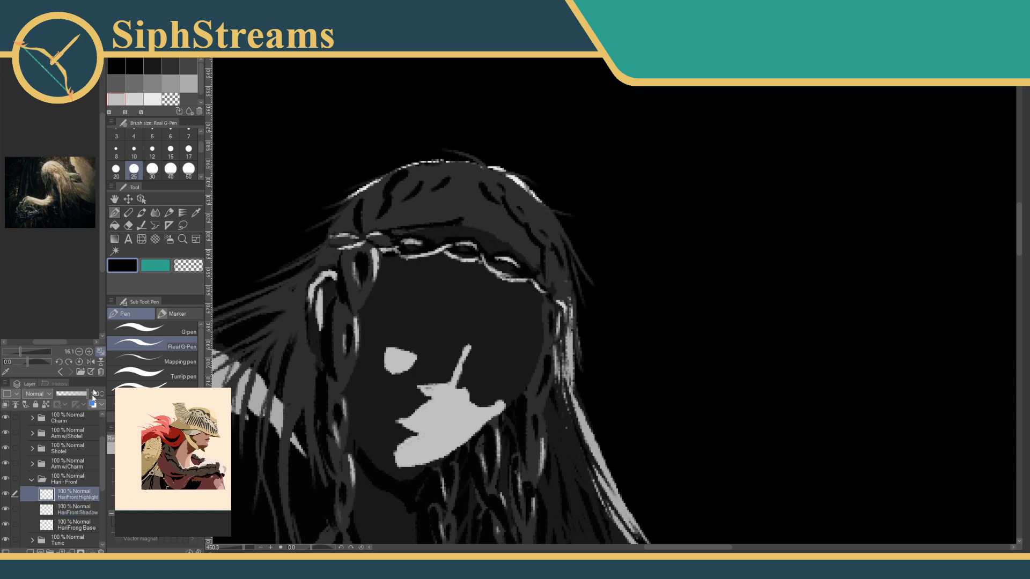
click(117, 97)
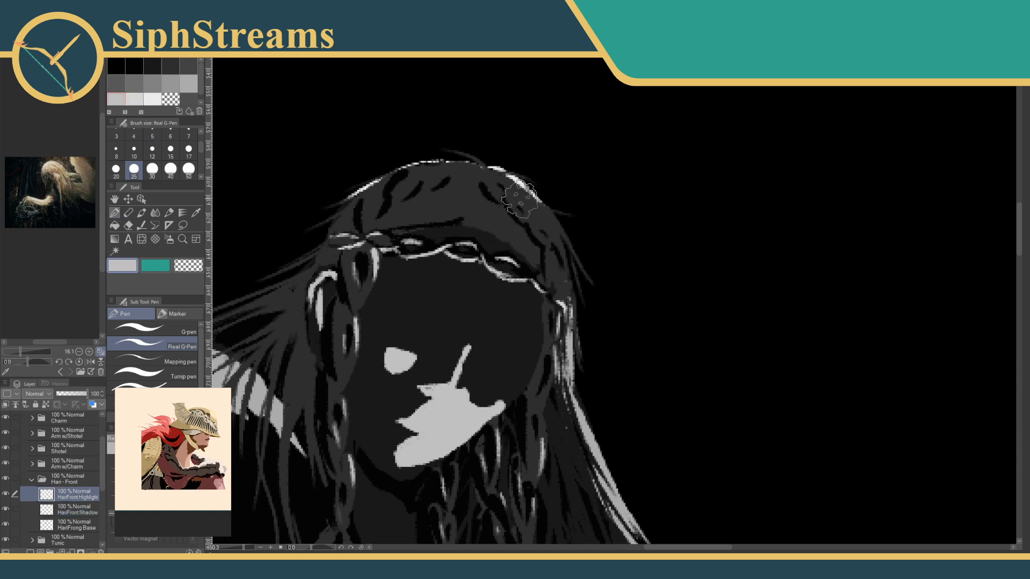
mouse_move(523, 201)
mouse_down()
mouse_move(536, 230)
mouse_move(543, 217)
mouse_move(552, 225)
mouse_move(563, 257)
mouse_up()
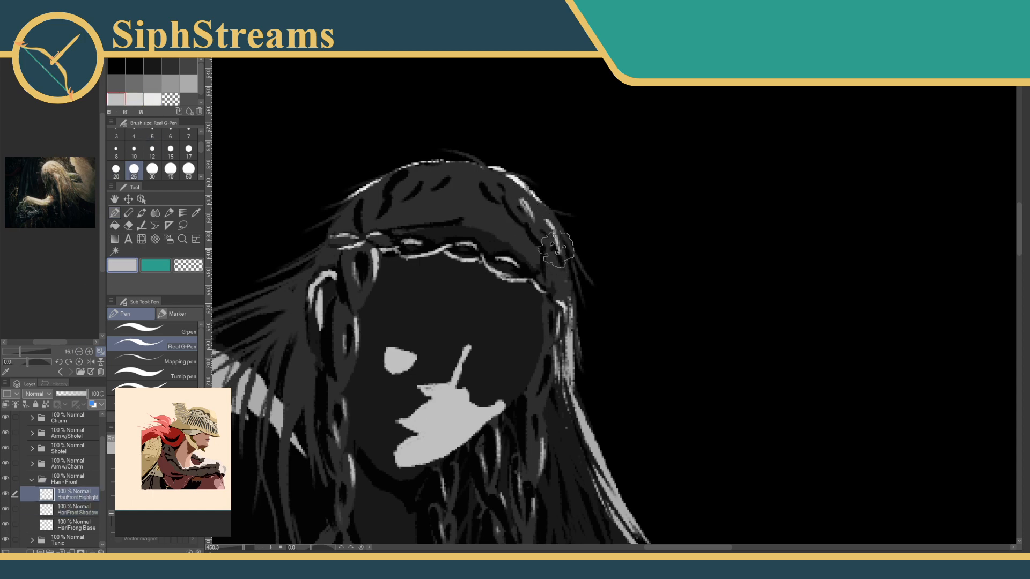
drag(547, 215, 566, 265)
mouse_move(521, 193)
mouse_down()
mouse_move(550, 233)
mouse_move(523, 200)
mouse_move(544, 231)
mouse_up()
drag(496, 189, 552, 242)
mouse_move(504, 172)
mouse_down()
mouse_move(555, 232)
mouse_move(510, 185)
mouse_move(536, 194)
mouse_move(580, 258)
mouse_up()
mouse_move(541, 201)
mouse_down()
mouse_move(556, 220)
mouse_move(564, 290)
mouse_up()
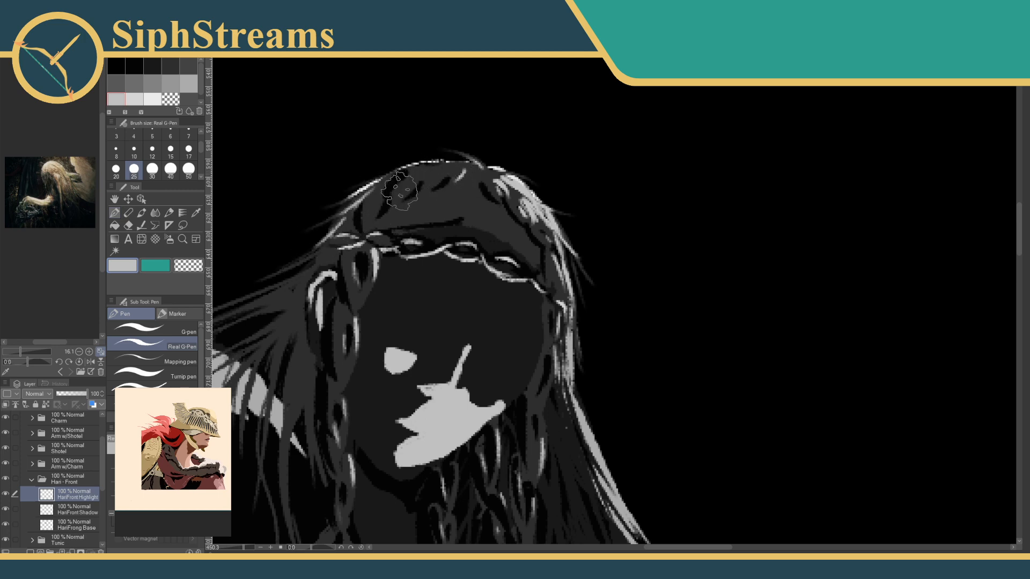
drag(400, 194, 399, 211)
mouse_move(429, 172)
mouse_down()
mouse_move(427, 190)
mouse_move(518, 144)
mouse_move(522, 152)
mouse_up()
Examine the shaded crown against the whole figure, from the full canvas back to the upper body.
drag(245, 548, 231, 551)
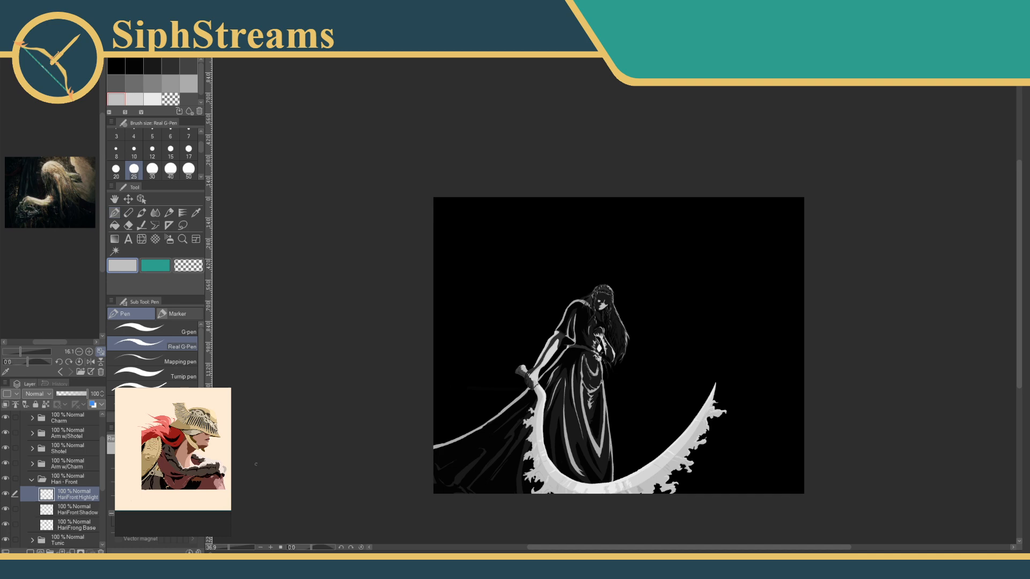
drag(224, 548, 240, 548)
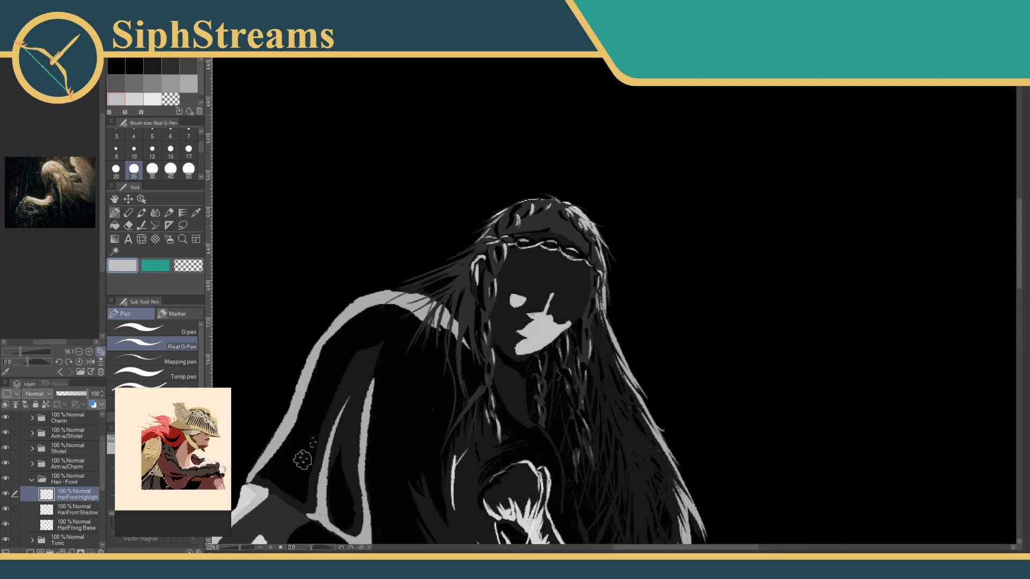
drag(321, 415, 344, 363)
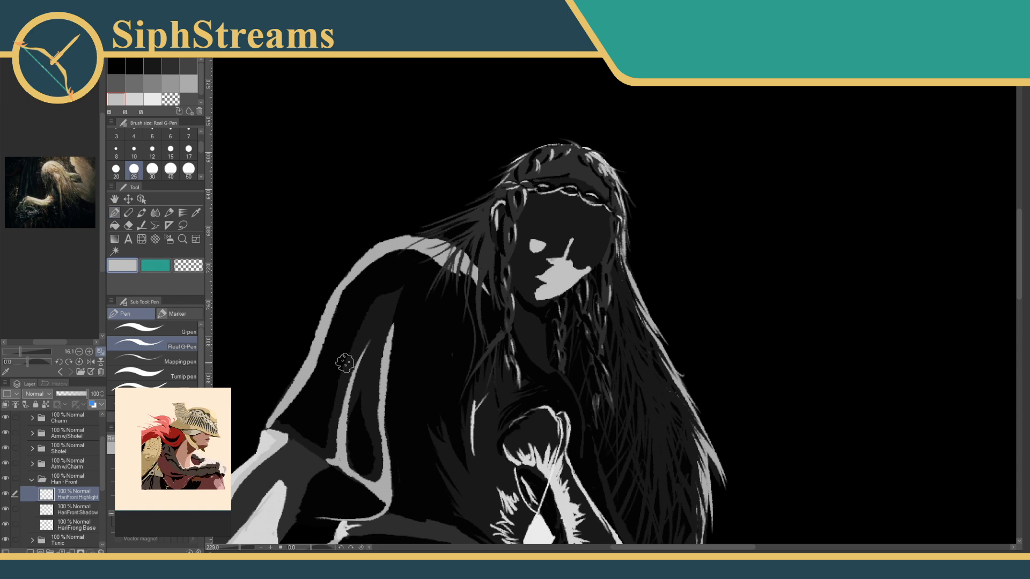
drag(553, 376, 529, 391)
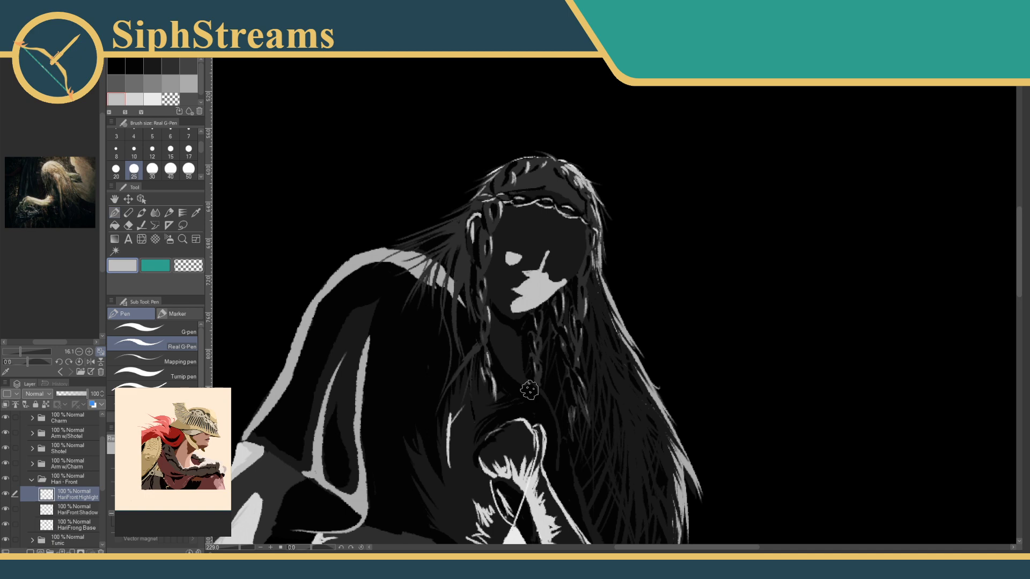
mouse_move(529, 390)
mouse_down()
mouse_move(454, 233)
mouse_move(487, 294)
mouse_up()
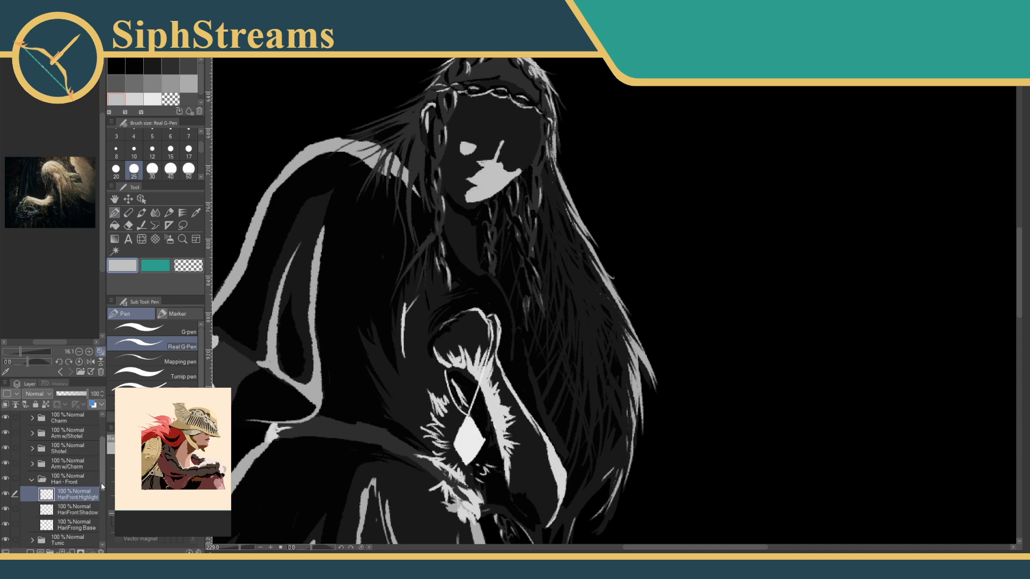
Try erasing the dark shadow strands from the long back hair on the HairBackShadow layer, using the transparent color.
scroll(100, 482, down, 3)
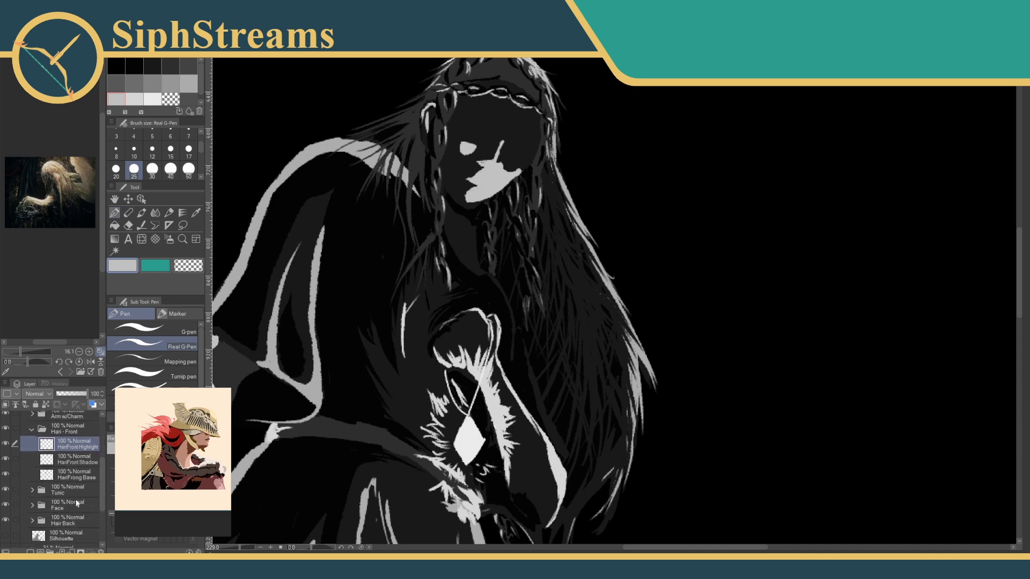
drag(274, 404, 263, 419)
click(32, 521)
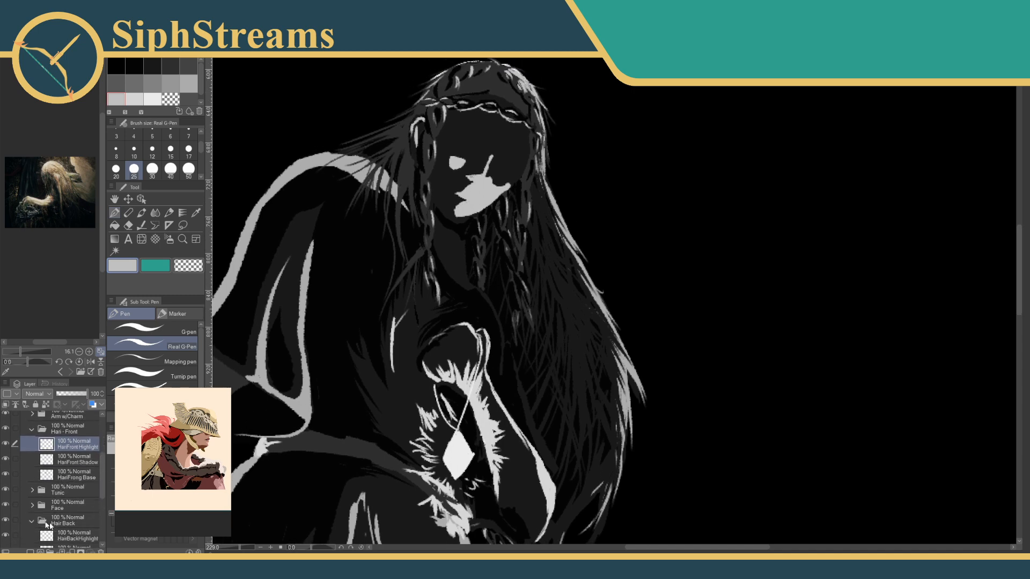
scroll(99, 493, down, 3)
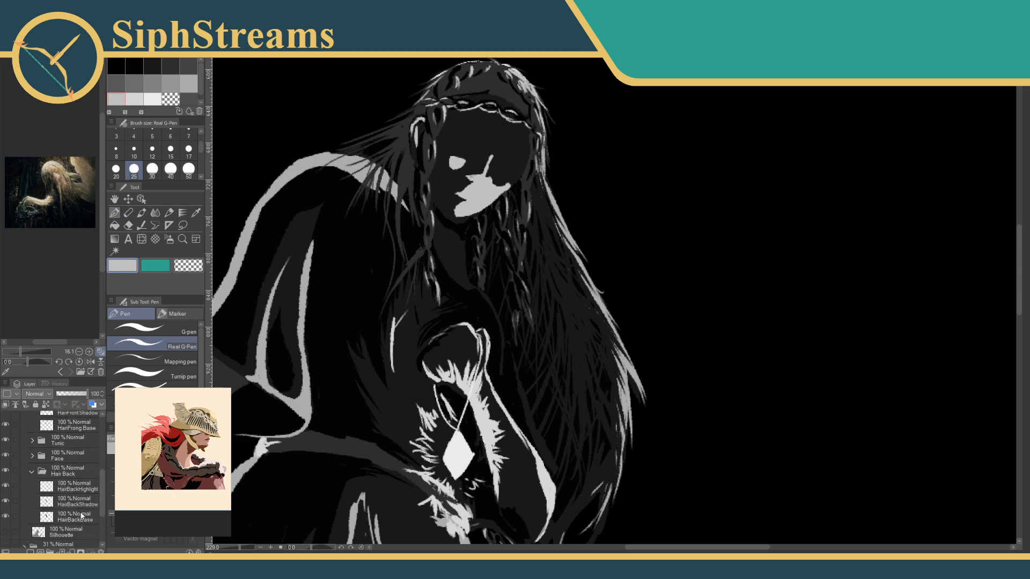
click(82, 518)
click(79, 503)
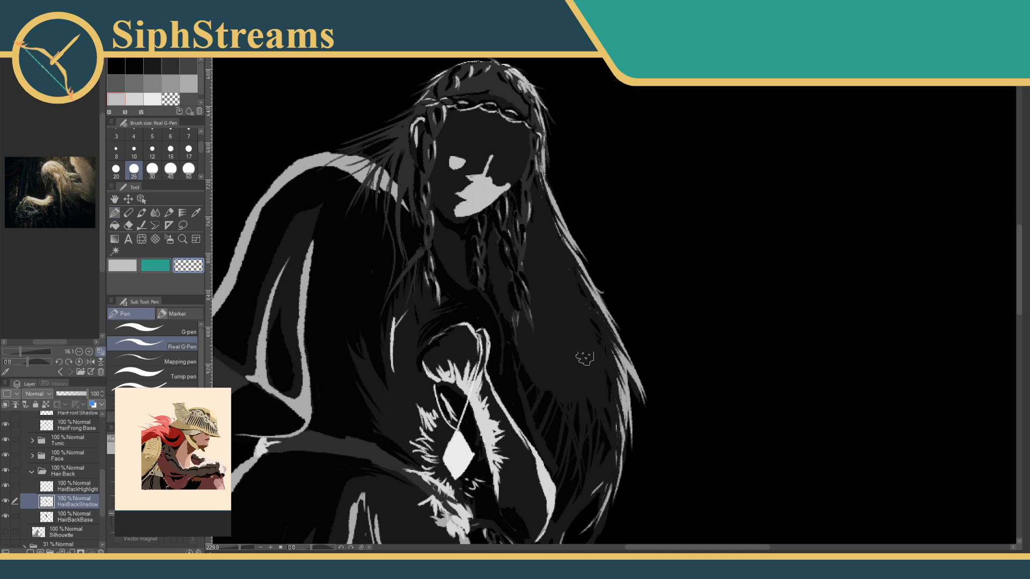
drag(553, 358, 622, 312)
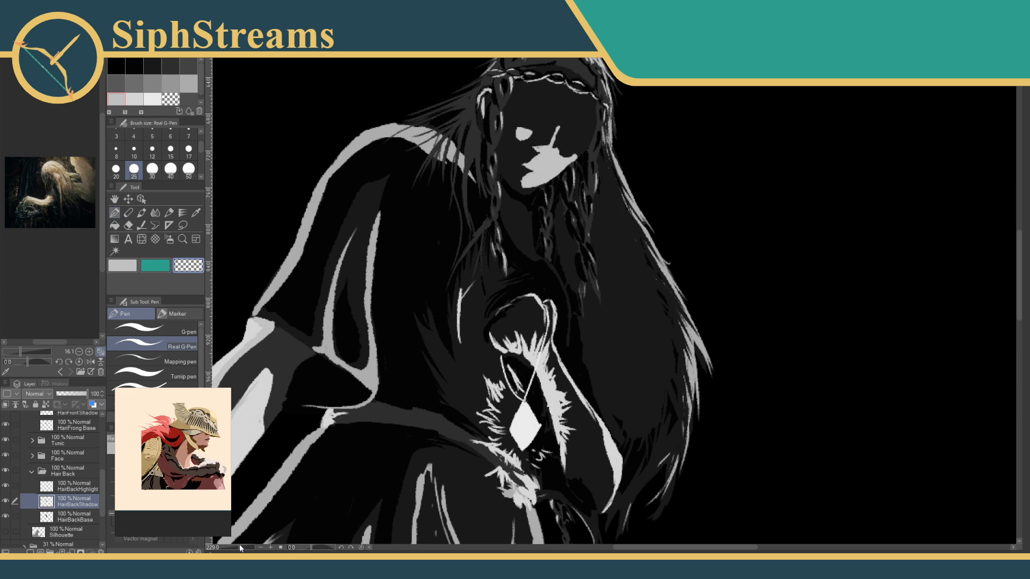
mouse_move(239, 548)
mouse_down()
mouse_move(229, 549)
mouse_move(239, 550)
mouse_up()
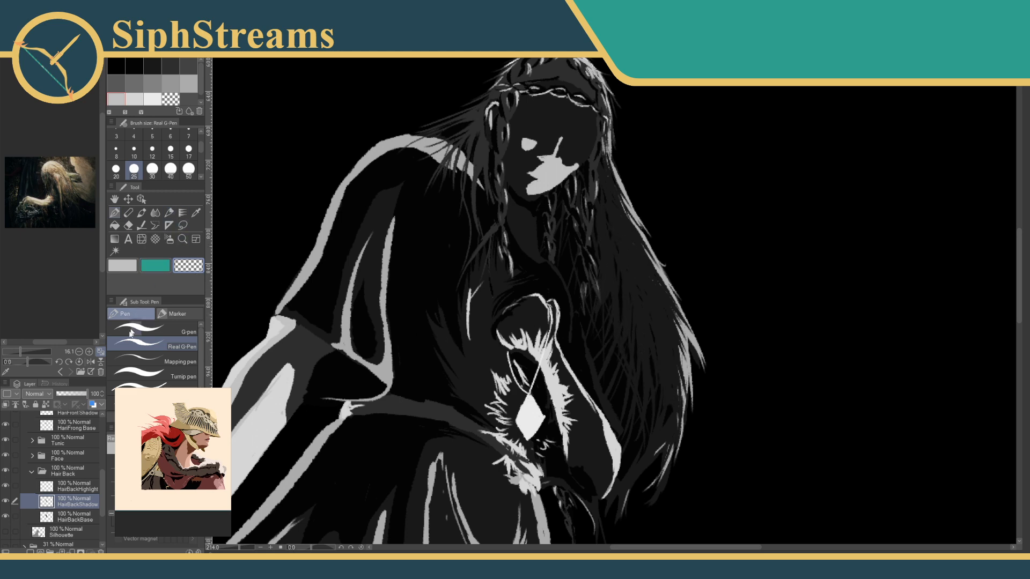
Darken the long back hair behind and beside the far-side braids with sampled near-black strokes on the HairBackShadow layer.
click(71, 517)
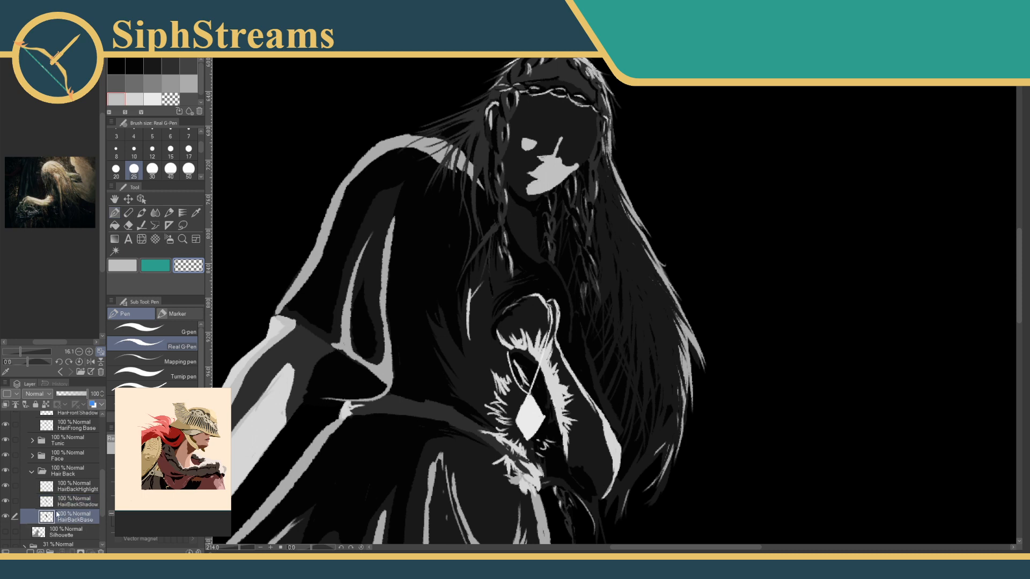
click(6, 501)
click(5, 500)
click(196, 213)
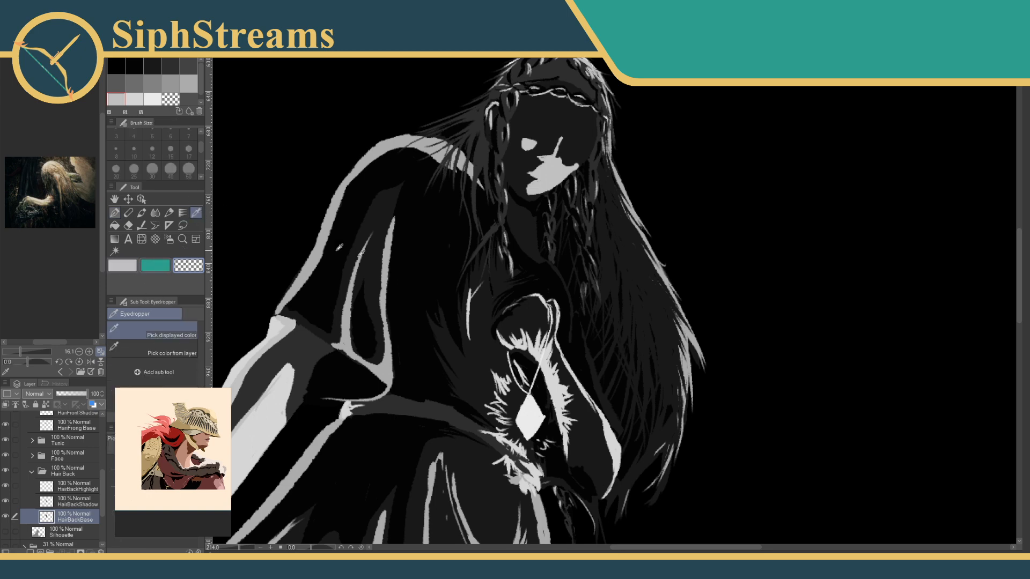
click(574, 257)
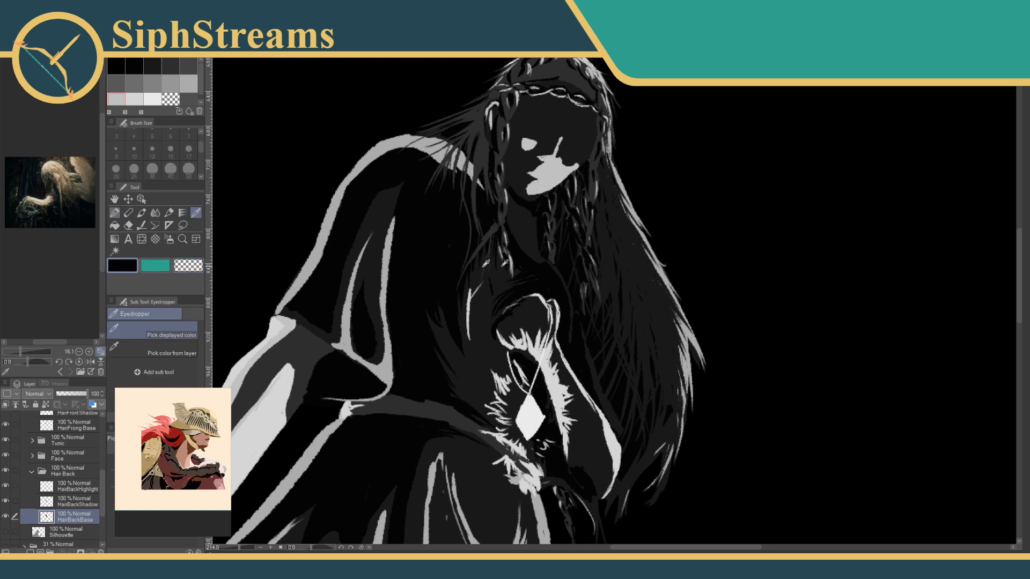
click(114, 213)
click(90, 501)
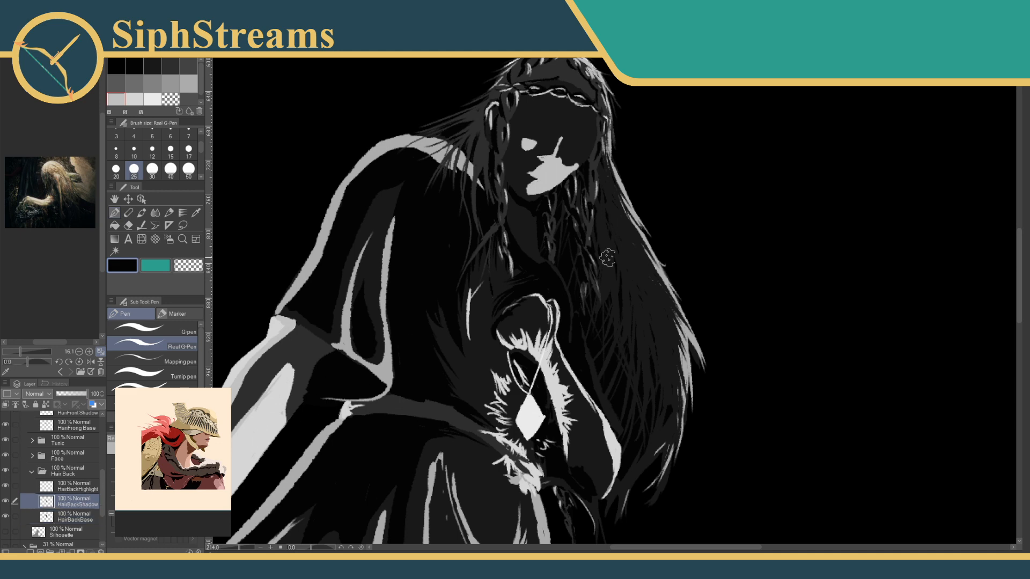
mouse_move(597, 323)
mouse_down()
mouse_move(605, 245)
mouse_move(605, 339)
mouse_move(607, 321)
mouse_move(620, 422)
mouse_move(638, 400)
mouse_move(631, 425)
mouse_move(621, 302)
mouse_move(598, 365)
mouse_move(624, 305)
mouse_move(600, 395)
mouse_move(624, 385)
mouse_move(607, 293)
mouse_move(638, 399)
mouse_move(617, 288)
mouse_move(647, 394)
mouse_move(605, 236)
mouse_move(616, 350)
mouse_move(599, 256)
mouse_move(615, 343)
mouse_move(607, 285)
mouse_up()
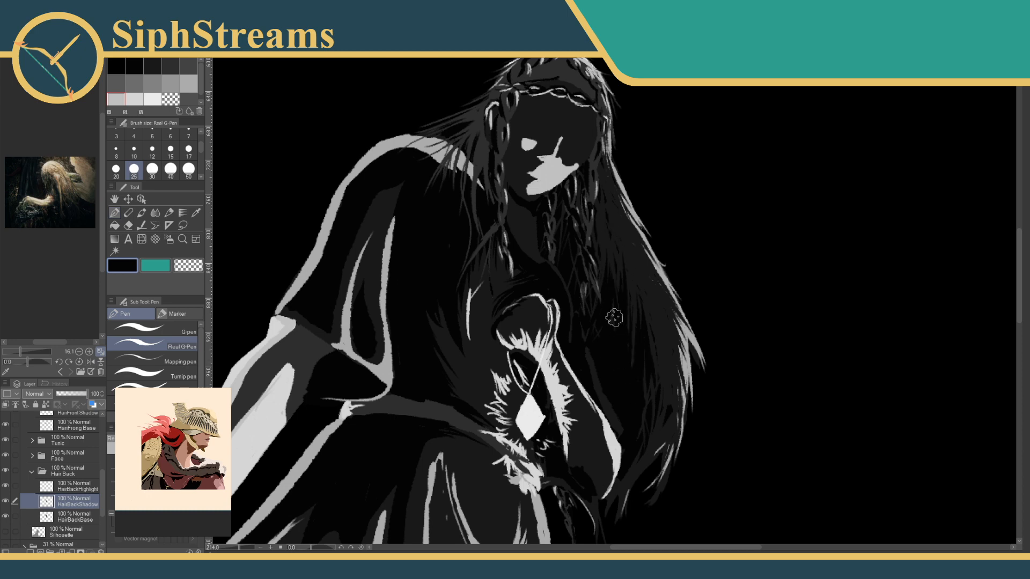
mouse_move(592, 244)
mouse_down()
mouse_move(564, 212)
mouse_move(563, 260)
mouse_move(569, 244)
mouse_move(581, 268)
mouse_move(582, 226)
mouse_move(588, 261)
mouse_move(593, 191)
mouse_move(583, 298)
mouse_move(586, 212)
mouse_move(573, 255)
mouse_up()
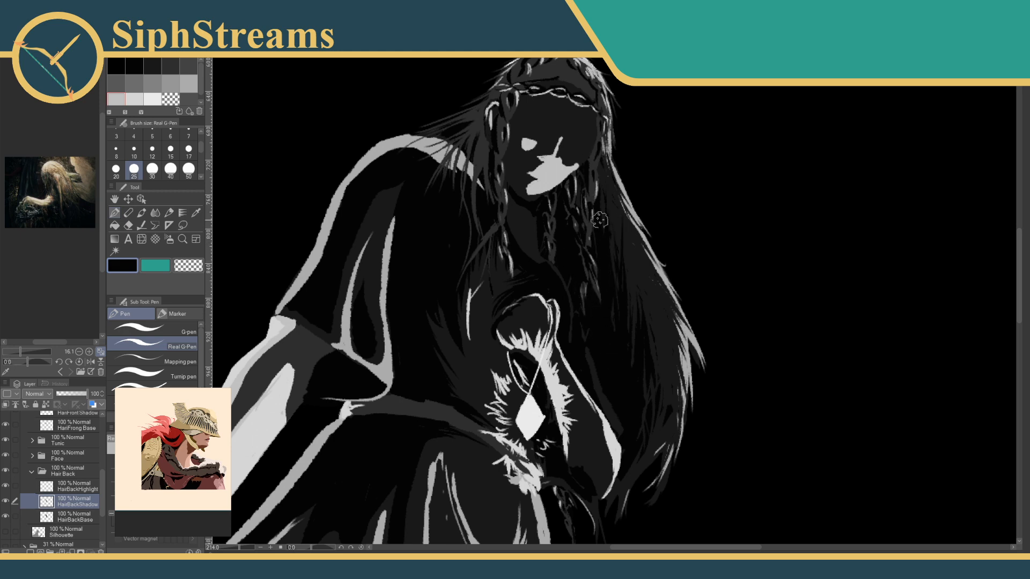
drag(632, 311, 632, 373)
drag(639, 362, 630, 206)
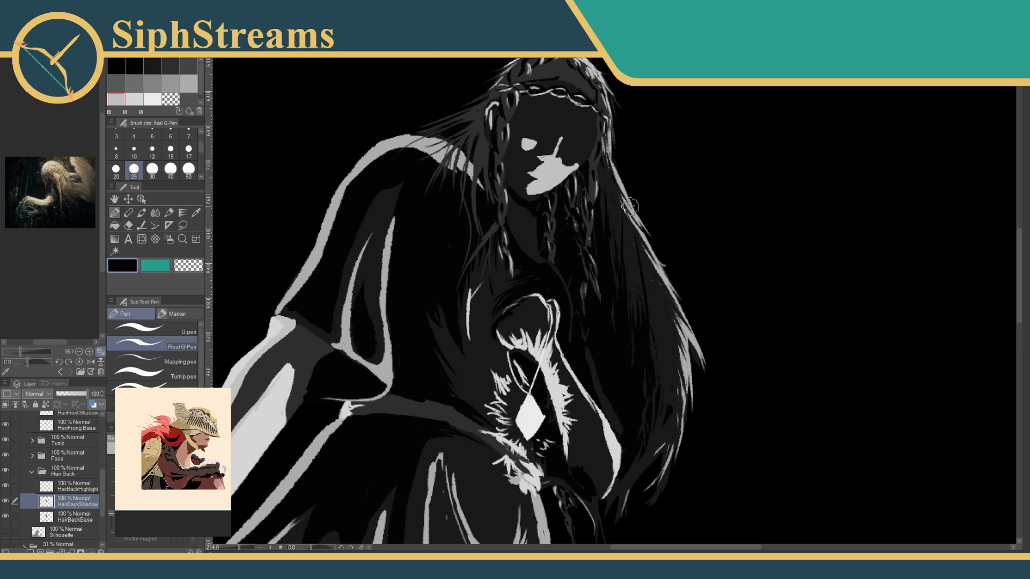
drag(639, 329, 634, 364)
Erase the dark shadow strokes from the swept-back hair above the near shoulder on the HairFront Shadow layer, using the transparent color.
mouse_move(239, 548)
mouse_down()
mouse_move(226, 551)
mouse_move(249, 550)
mouse_up()
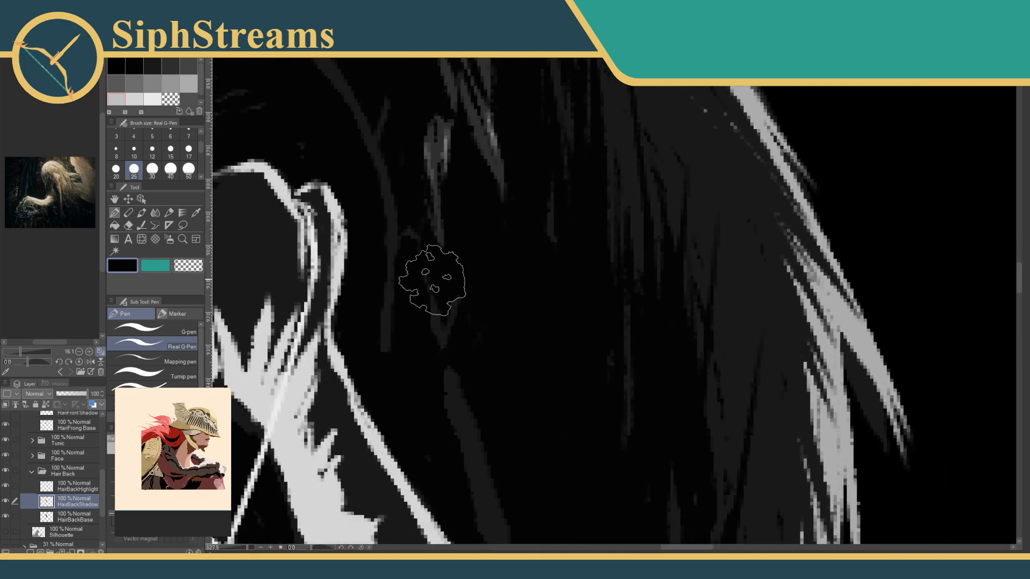
drag(460, 315, 537, 434)
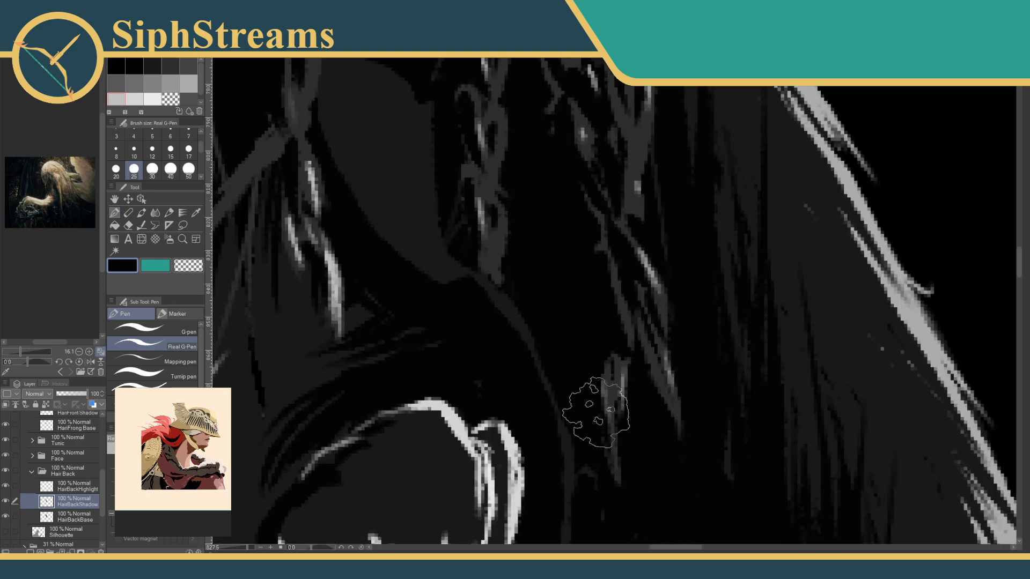
drag(536, 187, 667, 462)
drag(543, 300, 734, 347)
drag(502, 120, 558, 322)
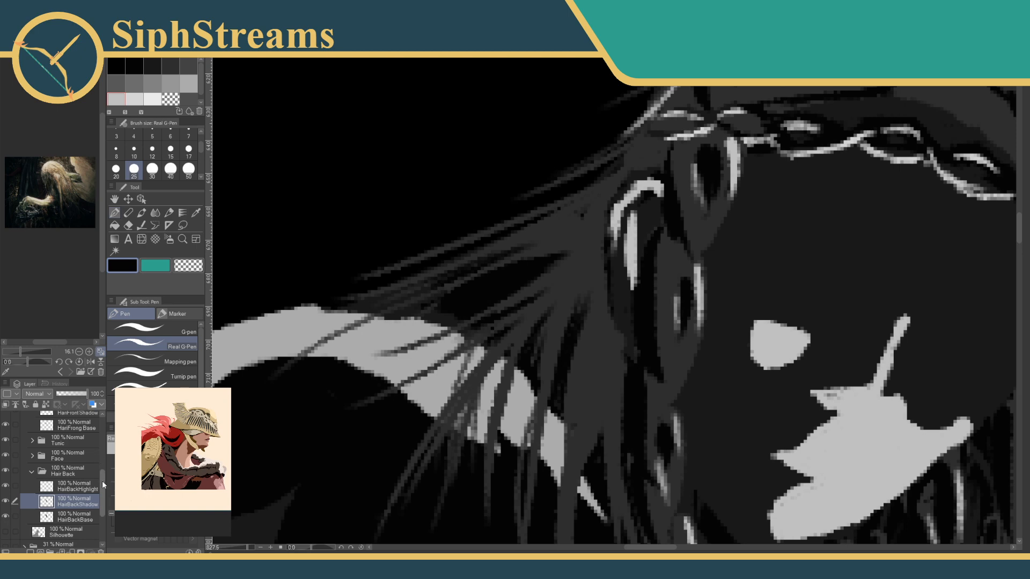
drag(104, 485, 104, 467)
click(82, 462)
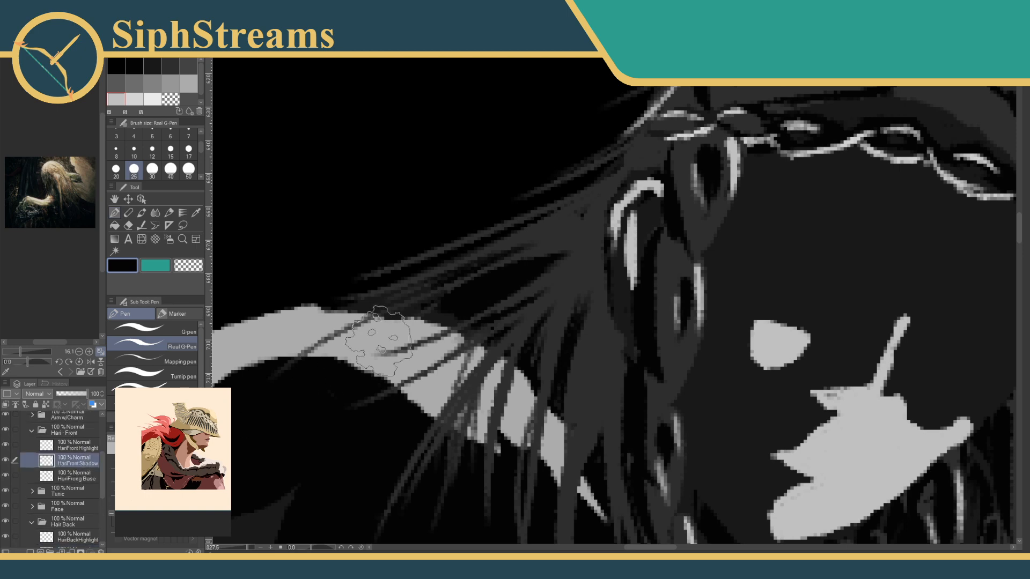
click(188, 266)
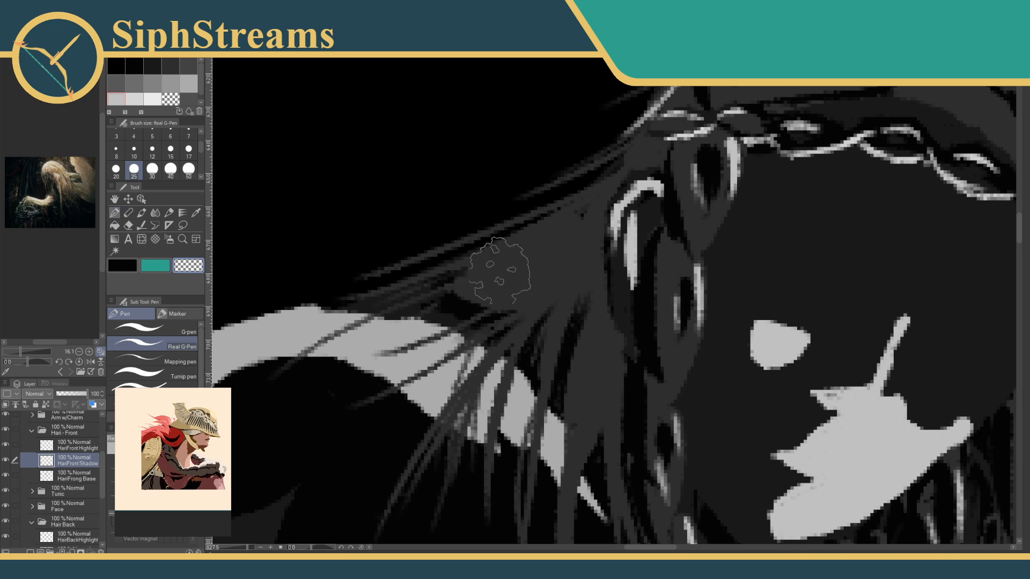
drag(536, 341, 454, 296)
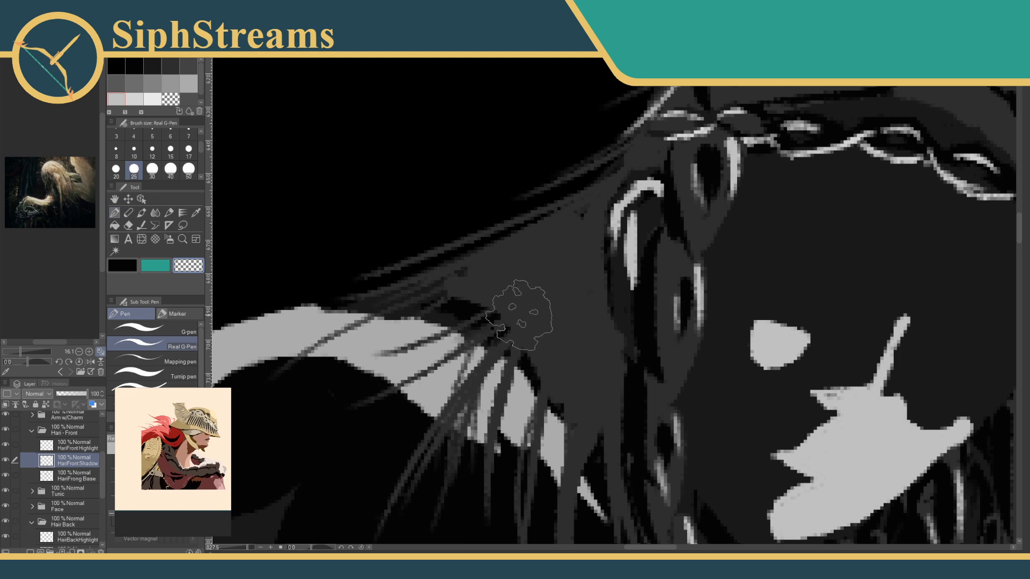
key(ctrl+z)
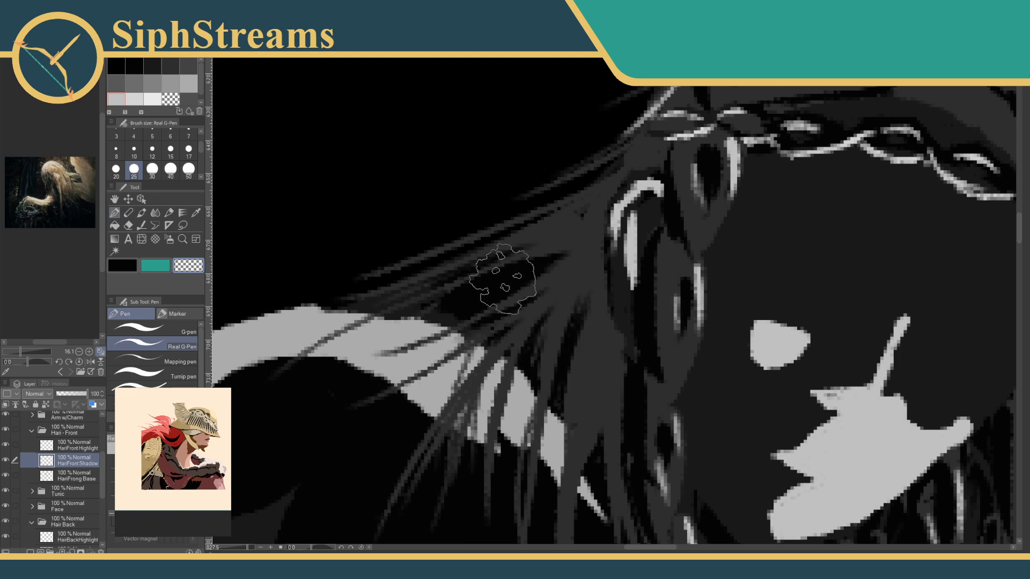
mouse_move(448, 296)
mouse_down()
mouse_move(567, 380)
mouse_move(488, 315)
mouse_move(542, 369)
mouse_move(522, 350)
mouse_move(481, 348)
mouse_up()
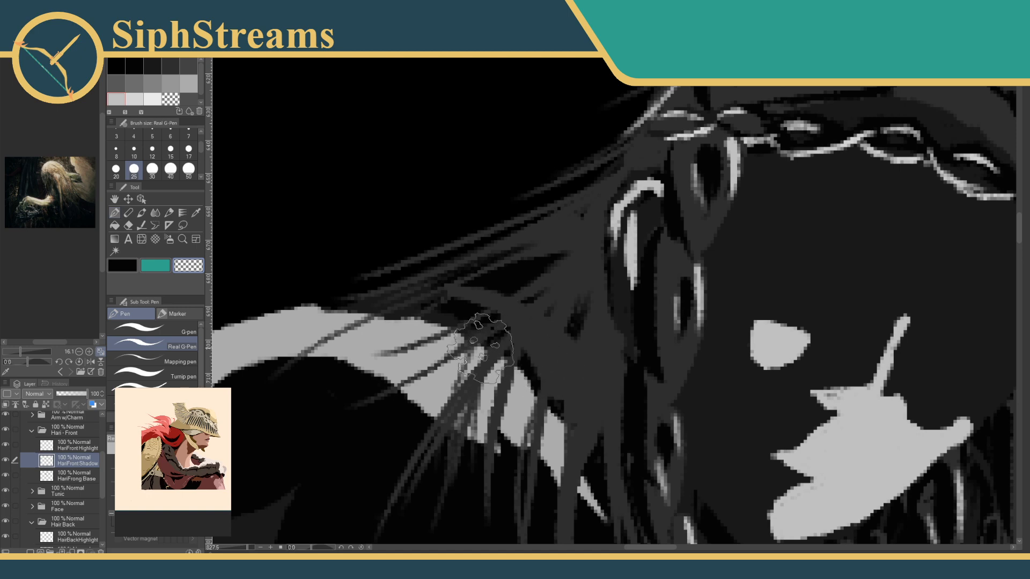
click(6, 476)
click(6, 477)
mouse_move(495, 313)
mouse_down()
mouse_move(499, 294)
mouse_move(545, 266)
mouse_move(456, 297)
mouse_up()
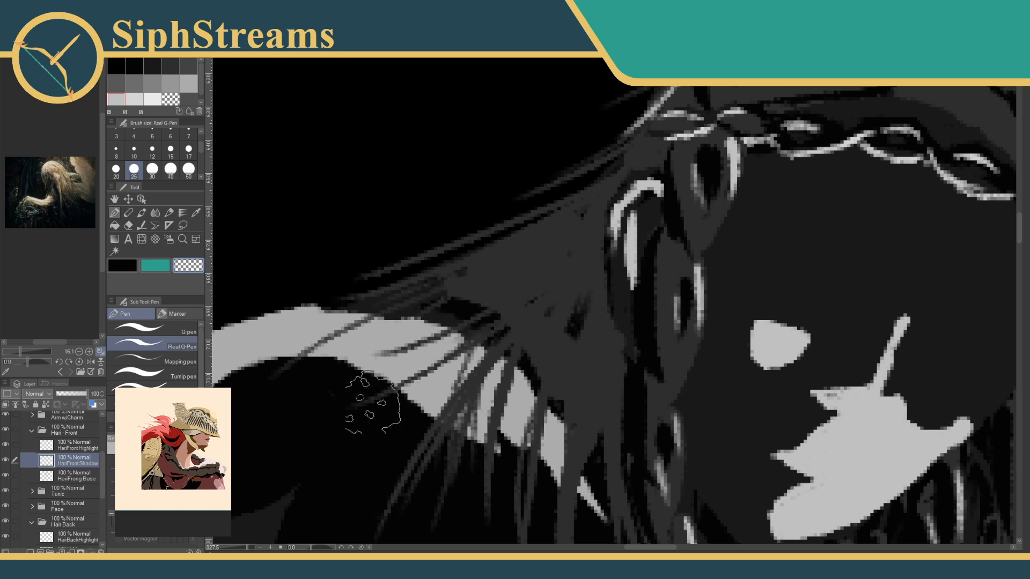
Compare the upper body with the HairFront Shadow layer hidden and shown.
drag(246, 548, 236, 549)
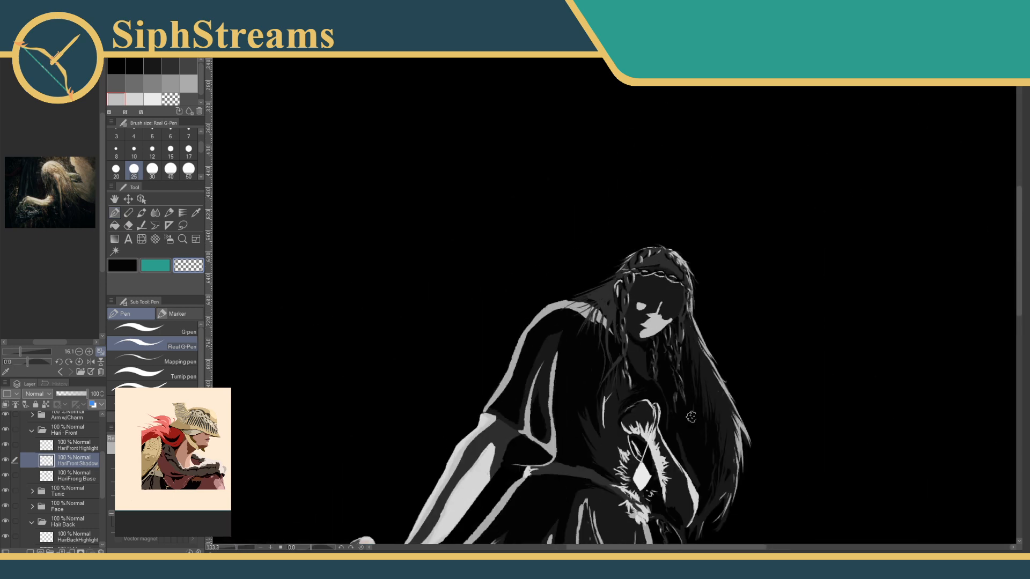
click(6, 461)
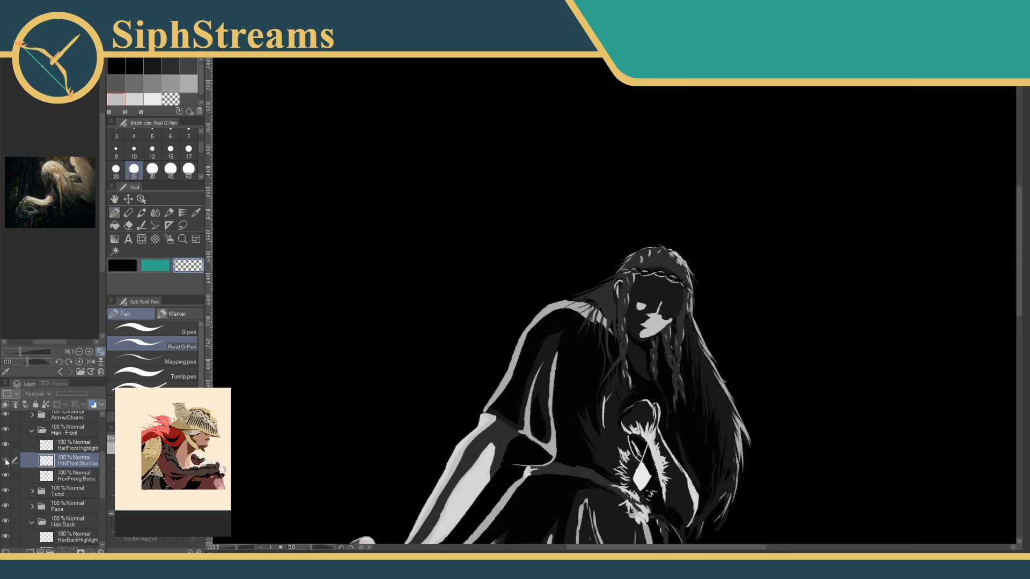
click(6, 461)
click(6, 461)
click(6, 461)
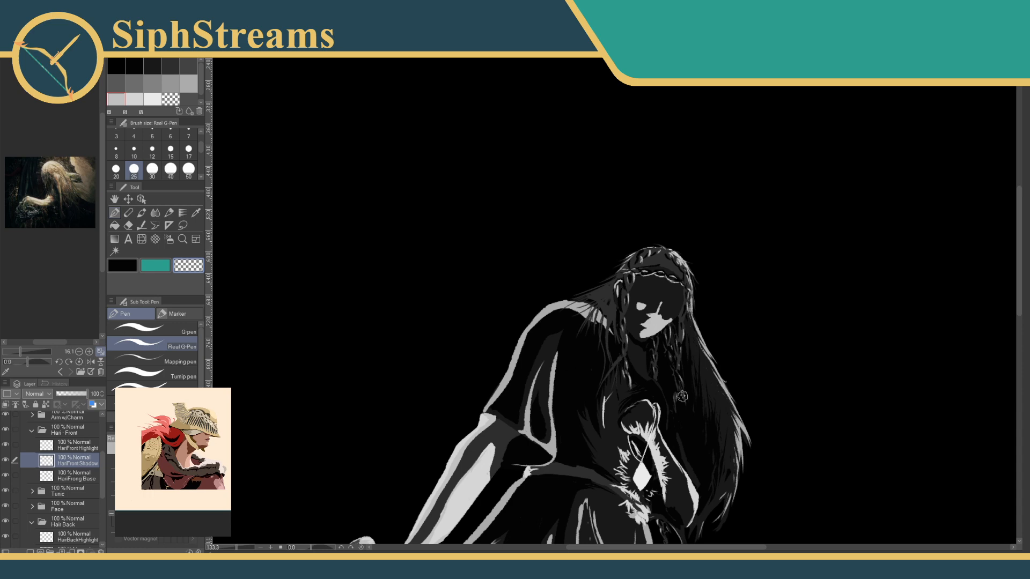
Paint a solid black shadow into the swept-back hair between the near ear and the shoulder on the HairFront Shadow layer.
drag(236, 548, 244, 547)
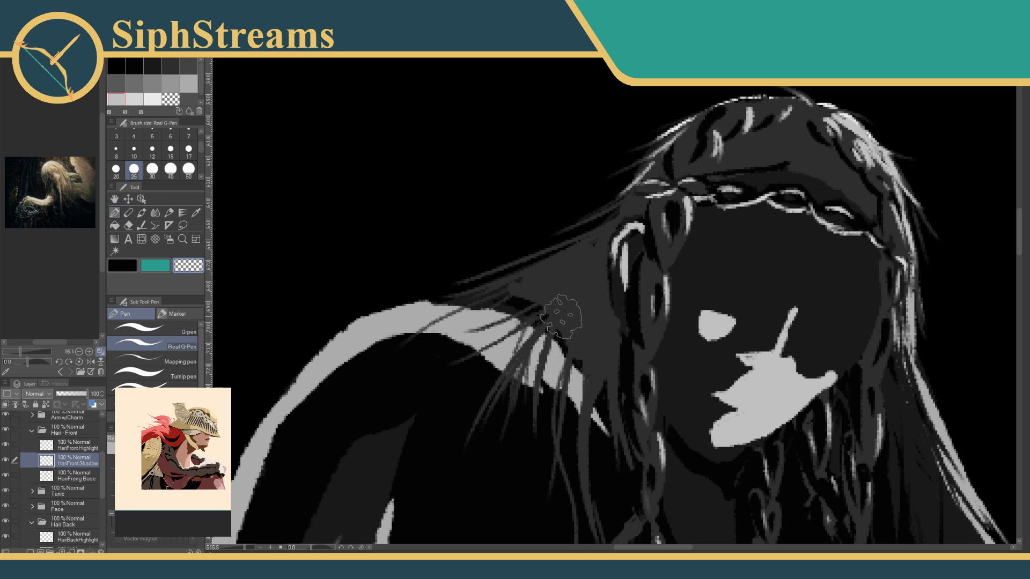
drag(558, 328, 401, 426)
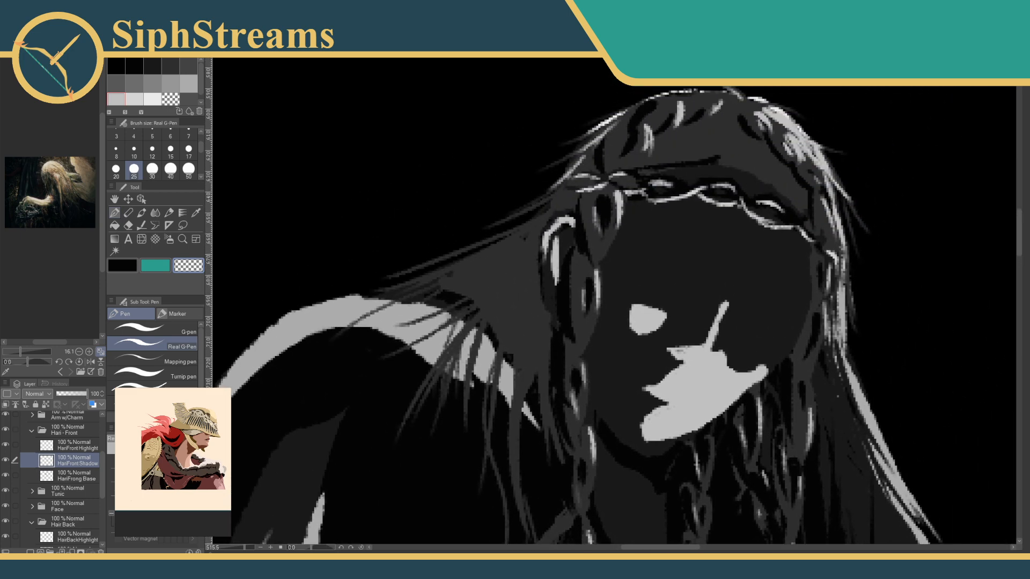
drag(244, 548, 234, 548)
scroll(617, 300, up, 10)
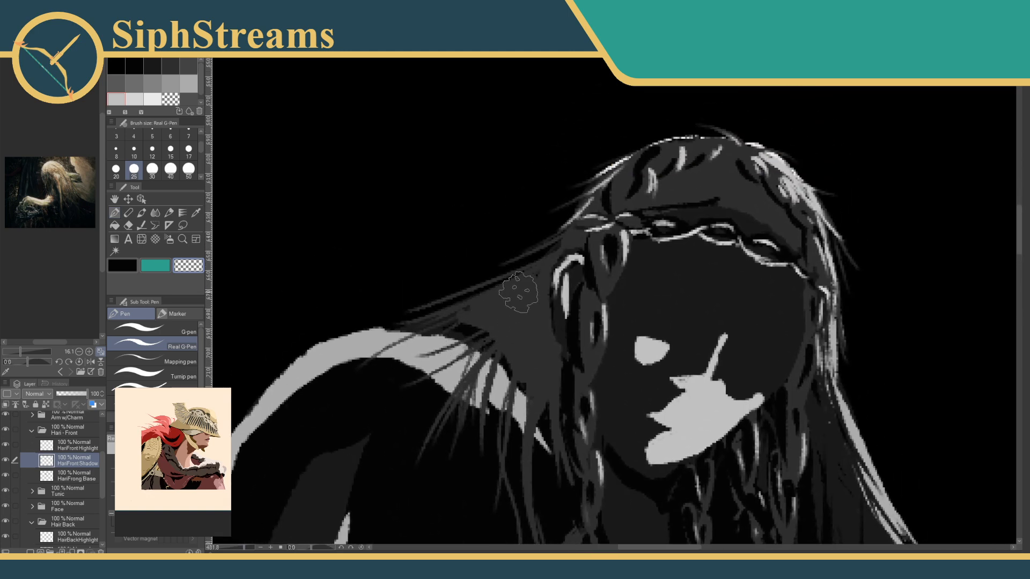
scroll(472, 364, down, 2)
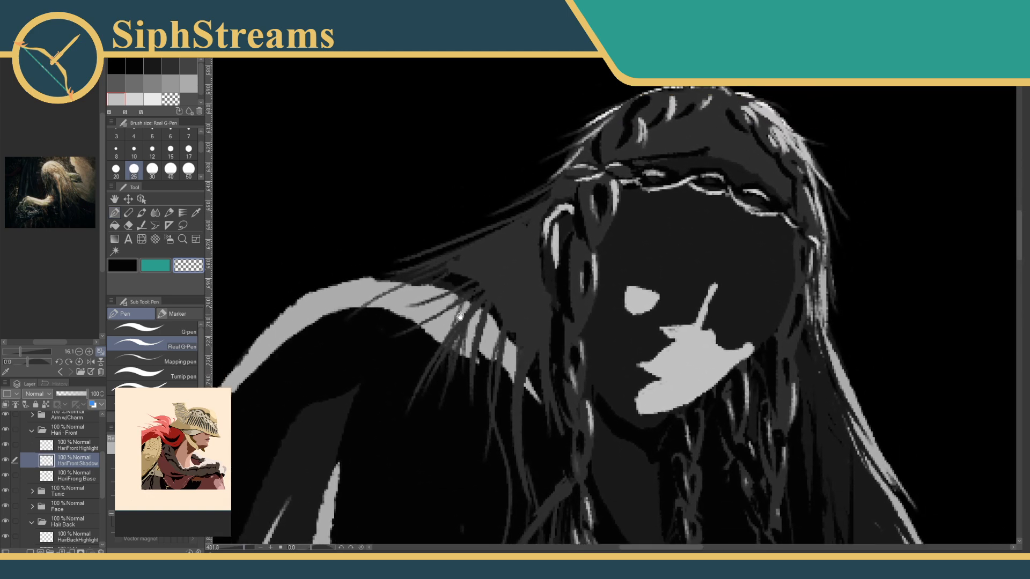
drag(251, 550, 231, 552)
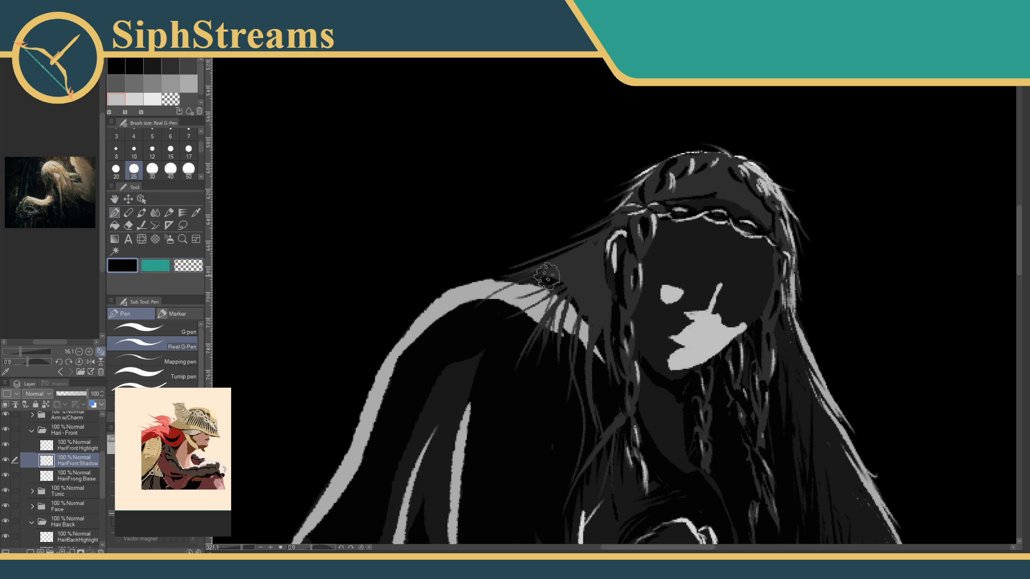
drag(541, 277, 550, 274)
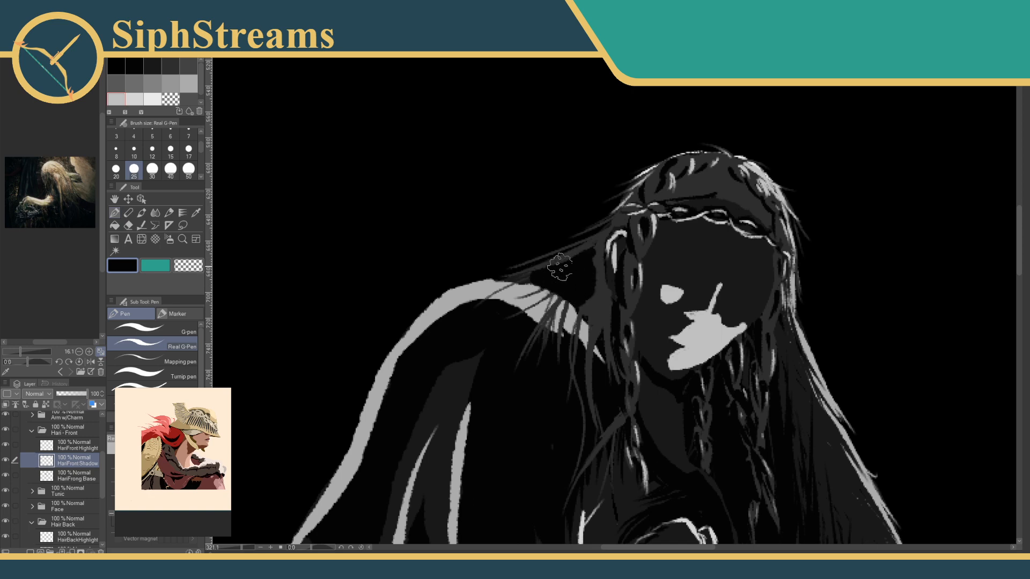
drag(599, 272, 589, 302)
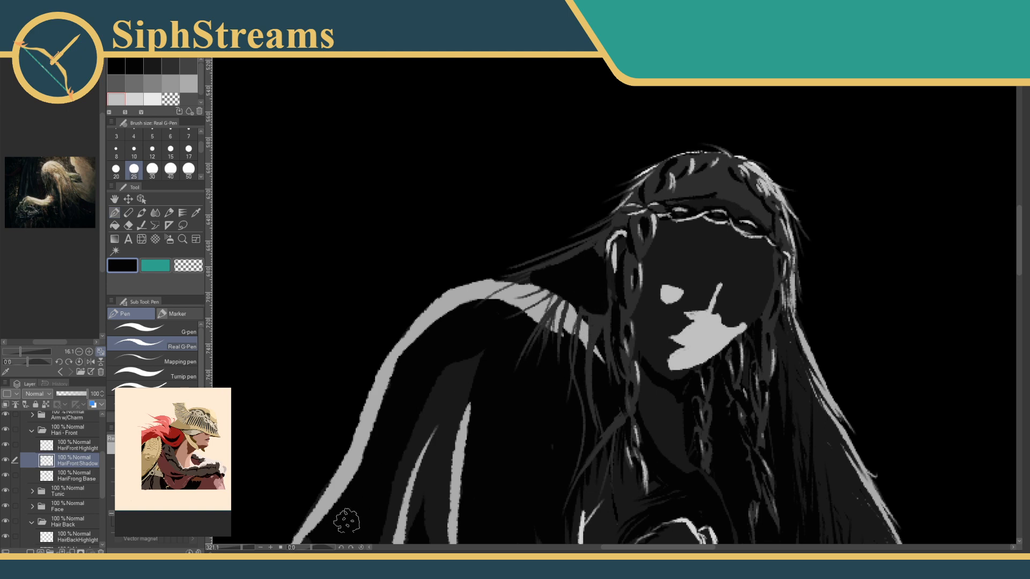
Erase most loose strands crossing the shoulder's light rim on the HairFrong Base layer, using the transparent color.
drag(241, 548, 246, 547)
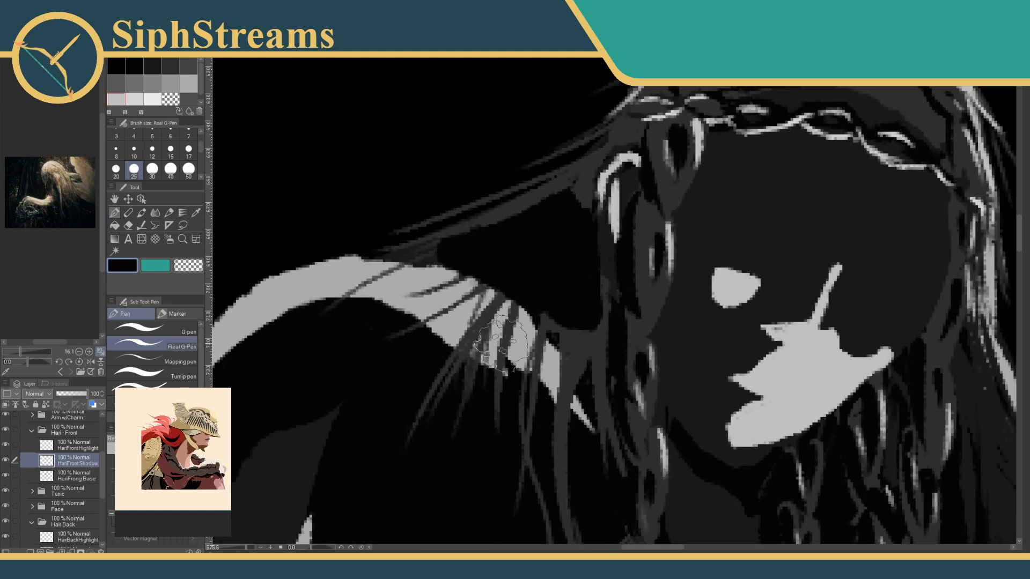
click(190, 267)
click(87, 473)
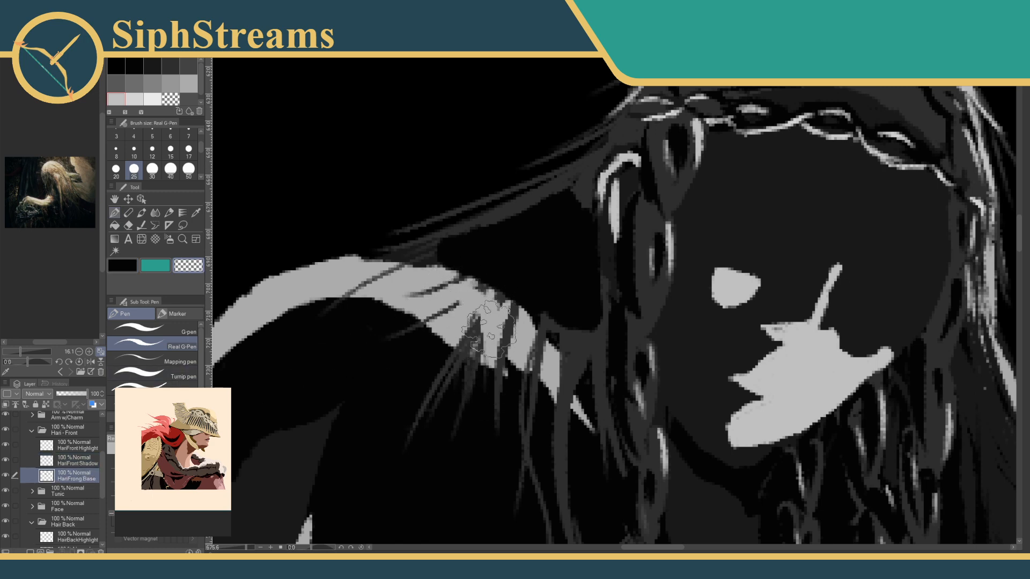
mouse_move(456, 280)
mouse_down()
mouse_move(425, 303)
mouse_move(492, 298)
mouse_move(483, 346)
mouse_move(466, 338)
mouse_move(476, 316)
mouse_move(472, 327)
mouse_move(497, 330)
mouse_move(511, 316)
mouse_move(511, 357)
mouse_move(506, 321)
mouse_move(492, 406)
mouse_move(488, 356)
mouse_move(461, 284)
mouse_move(505, 325)
mouse_move(399, 277)
mouse_move(354, 298)
mouse_up()
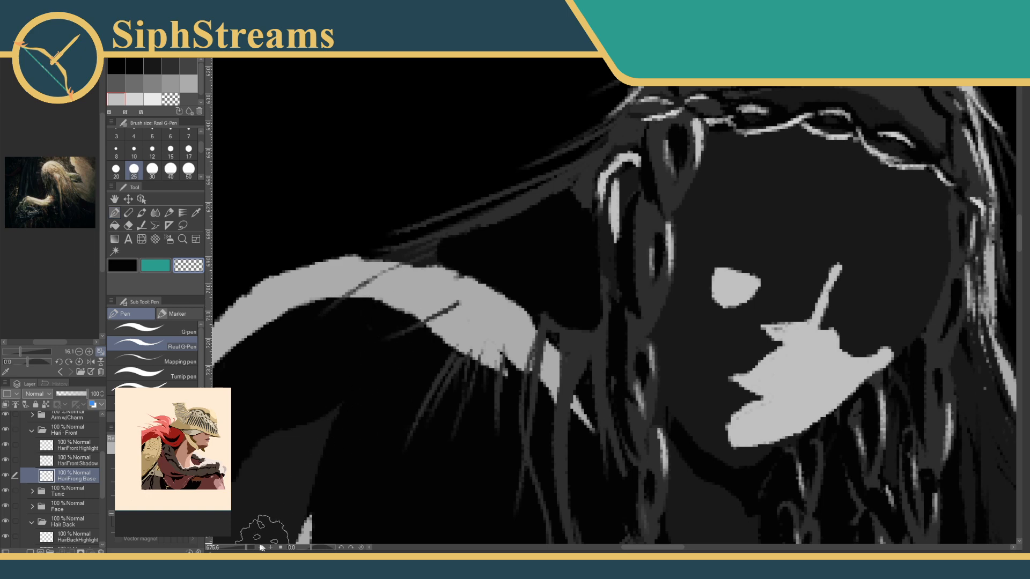
Thin out the long loose strands hanging over the upper arm beside the near braid by erasing them on the HairFrong Base layer.
mouse_move(242, 548)
mouse_down()
mouse_move(225, 548)
mouse_move(244, 548)
mouse_up()
mouse_move(533, 317)
mouse_down()
mouse_move(506, 326)
mouse_move(479, 439)
mouse_move(525, 333)
mouse_move(538, 357)
mouse_up()
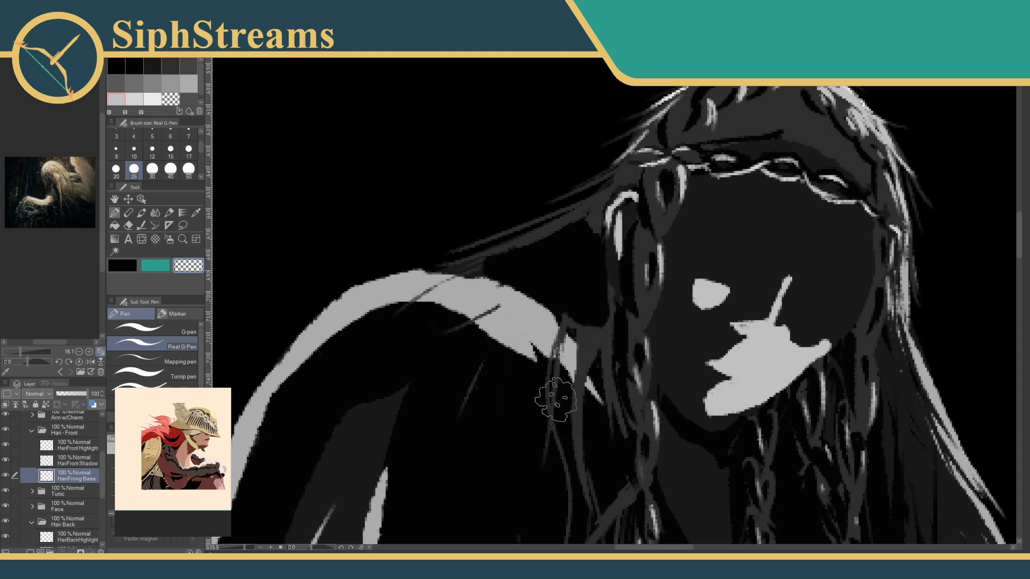
drag(539, 416, 523, 292)
drag(548, 211, 531, 285)
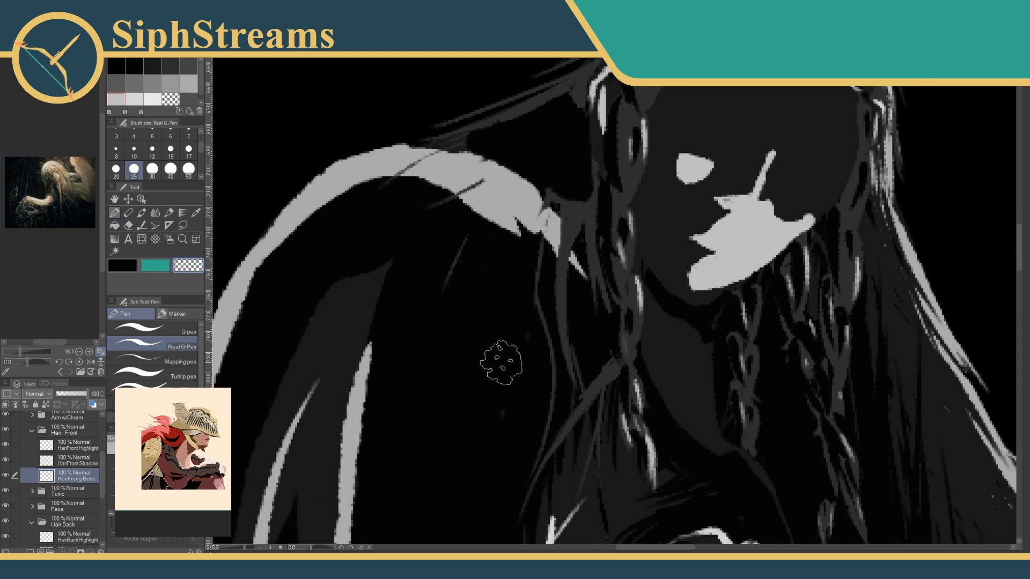
drag(542, 230, 535, 255)
drag(542, 303, 501, 390)
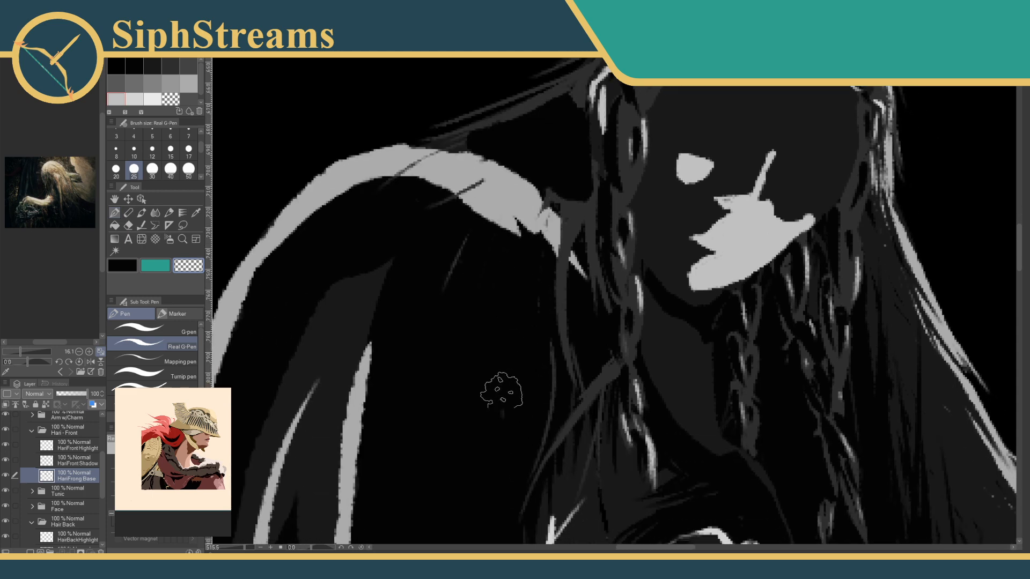
drag(558, 209, 555, 295)
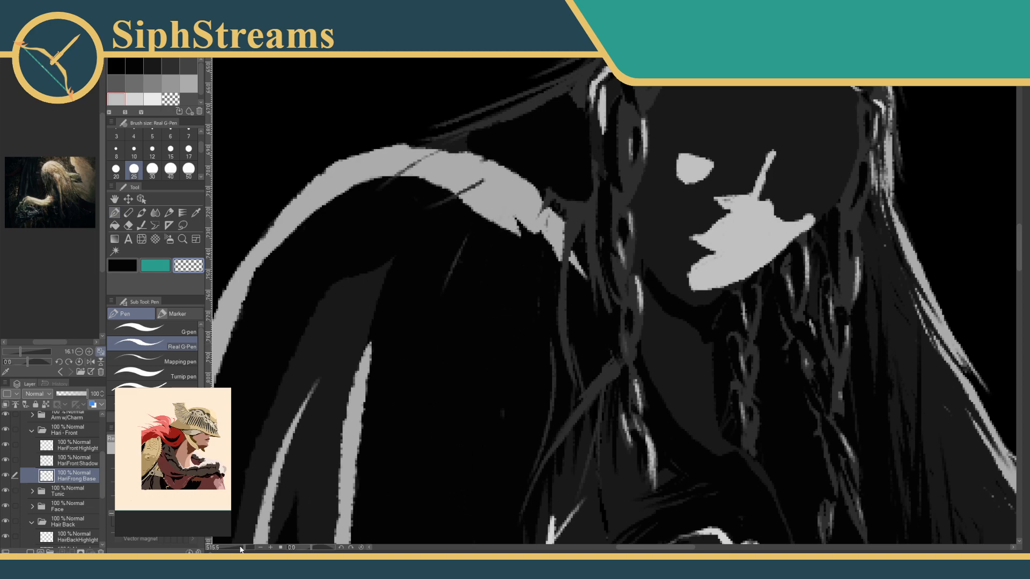
Extend the shadow along the lower edge of the swept-back hair with sampled black on the HairFront Shadow layer.
mouse_move(241, 548)
mouse_down()
mouse_move(225, 547)
mouse_move(245, 551)
mouse_up()
drag(324, 334, 352, 477)
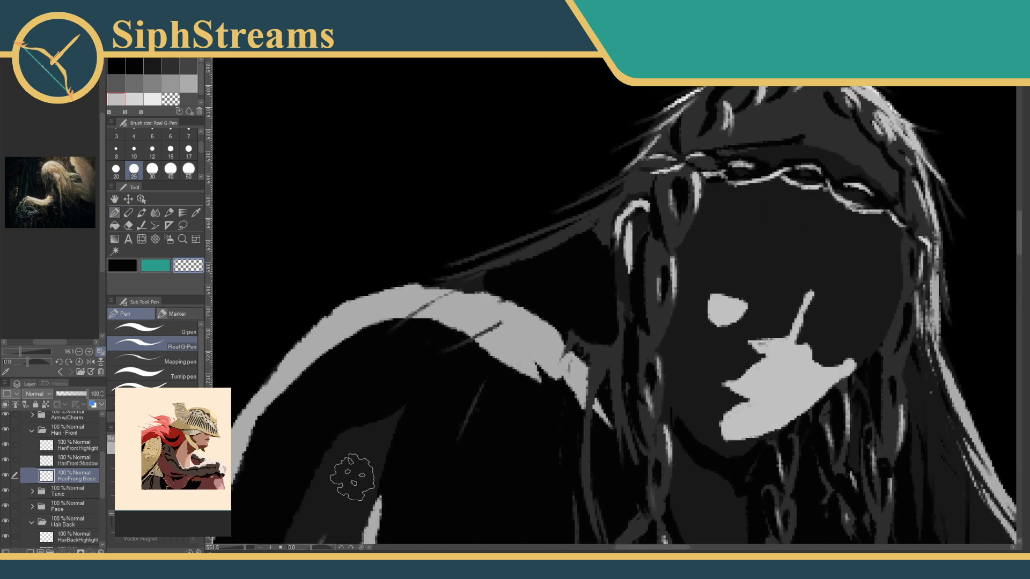
click(195, 215)
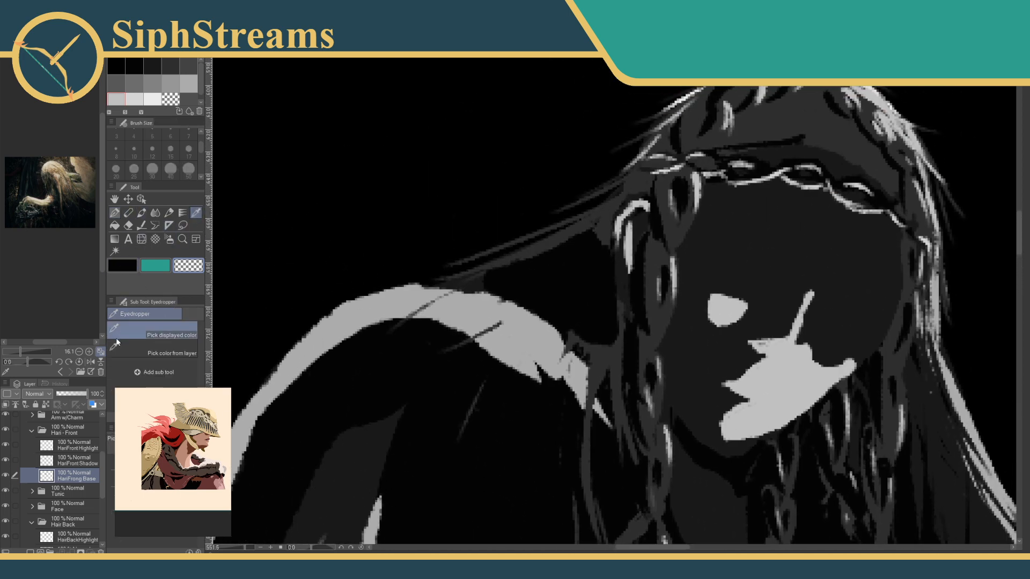
click(69, 464)
click(115, 216)
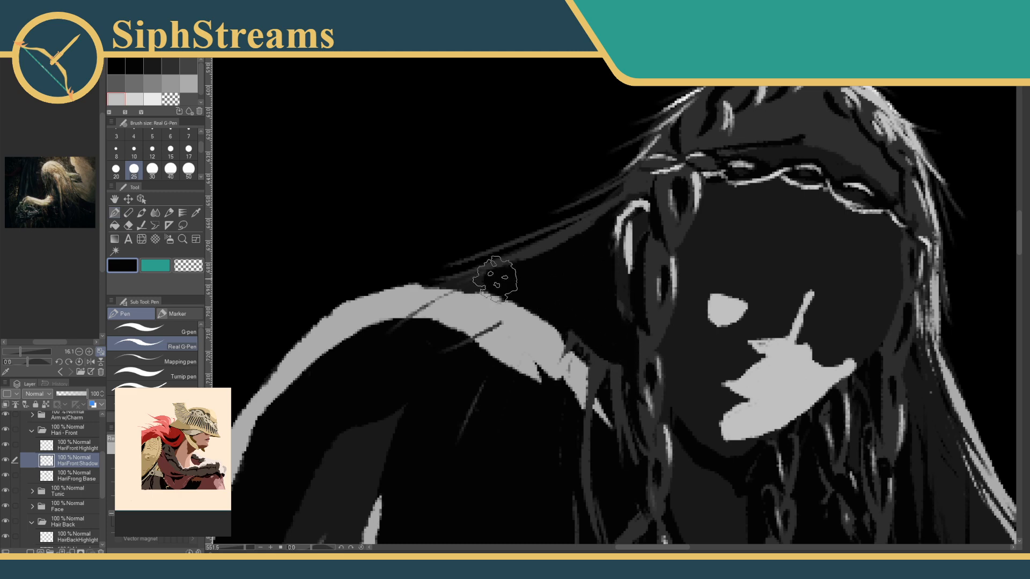
Carve loose strands out of the black shadow in the swept-back hair above the shoulder, using transparent color on the HairFront Shadow layer.
click(67, 447)
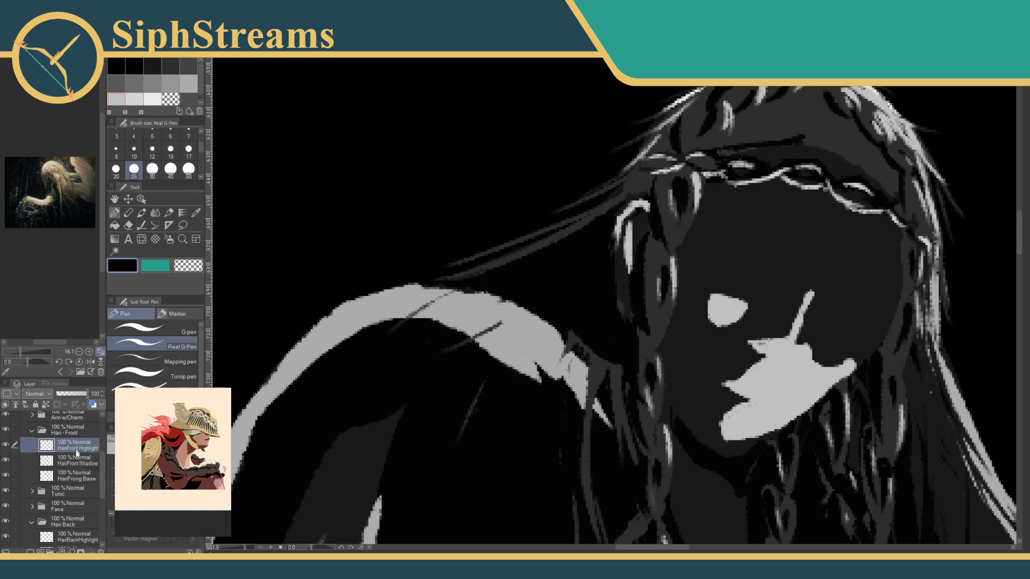
click(75, 475)
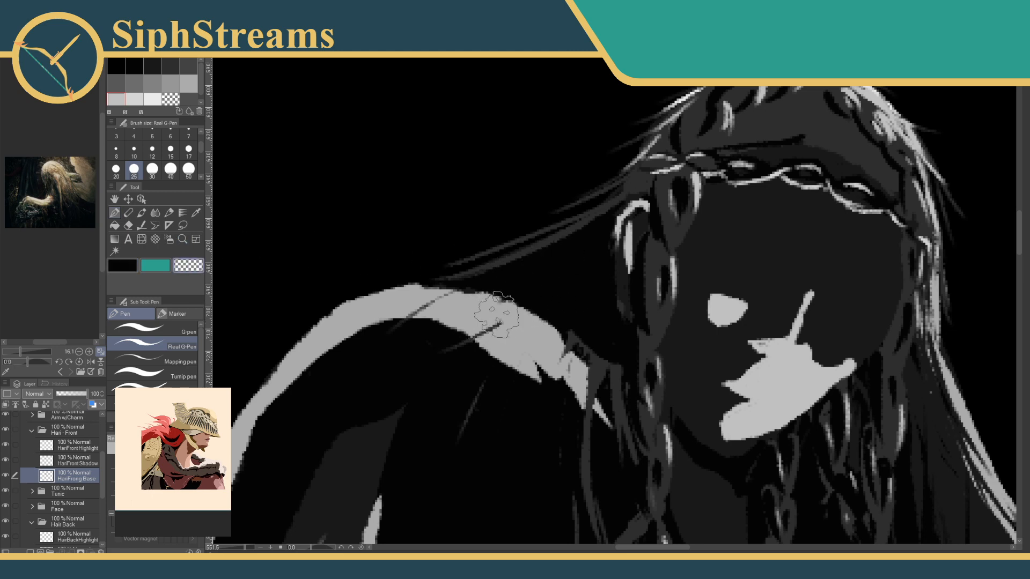
click(82, 460)
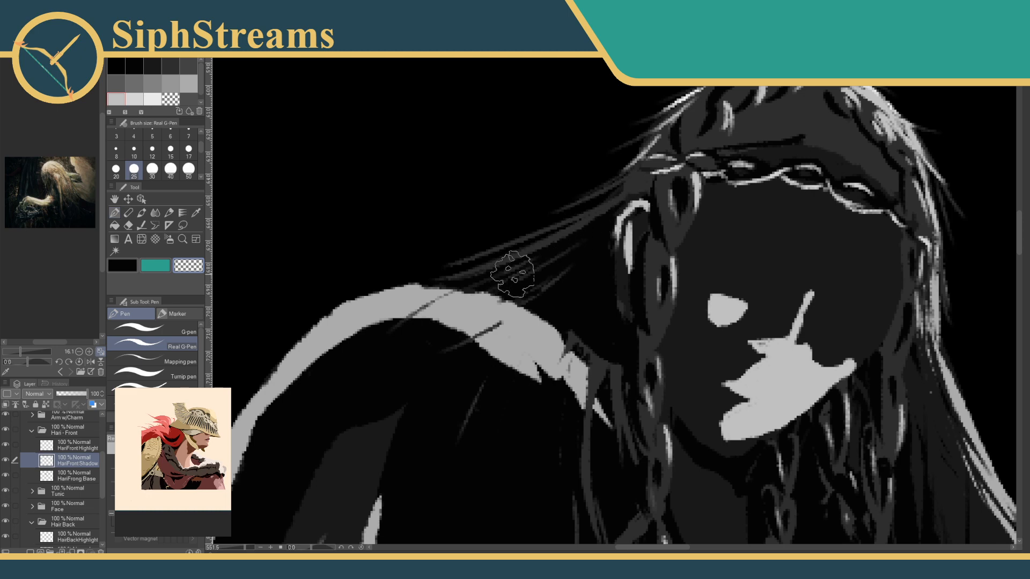
drag(588, 352, 566, 263)
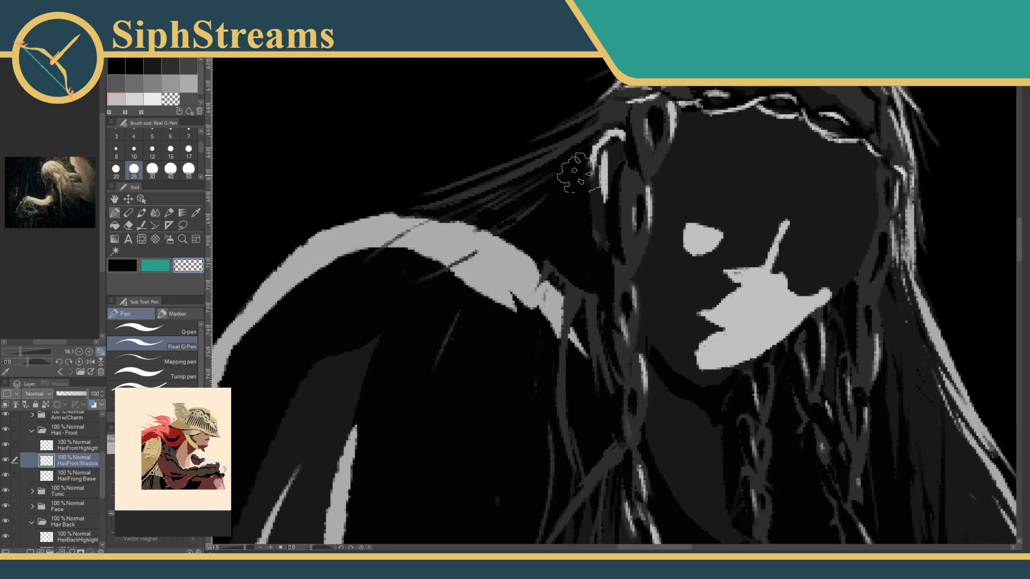
drag(425, 250, 464, 328)
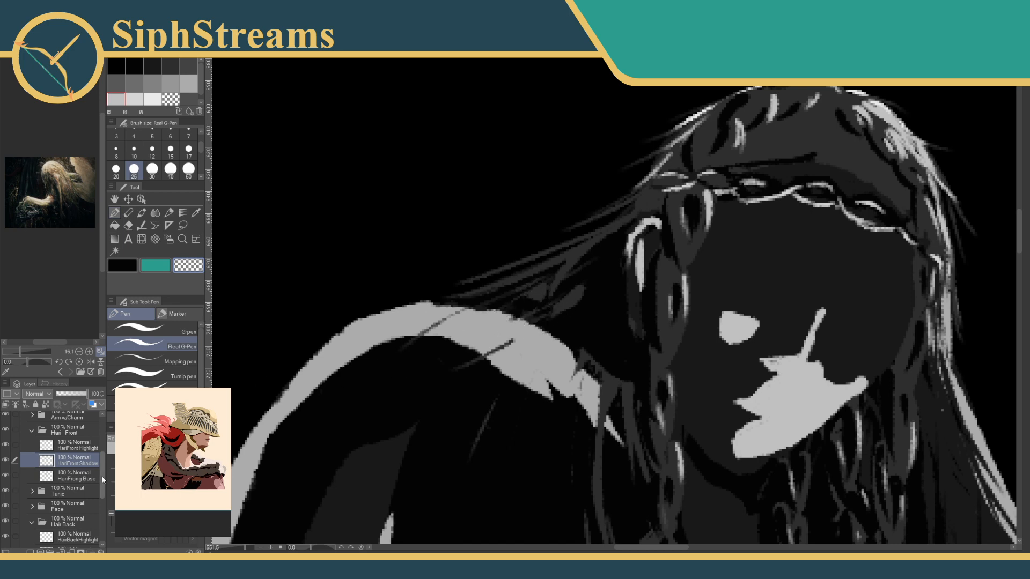
Darken the hair between the shoulder's inner end and the near braid with black on the HairFront Shadow layer.
click(84, 474)
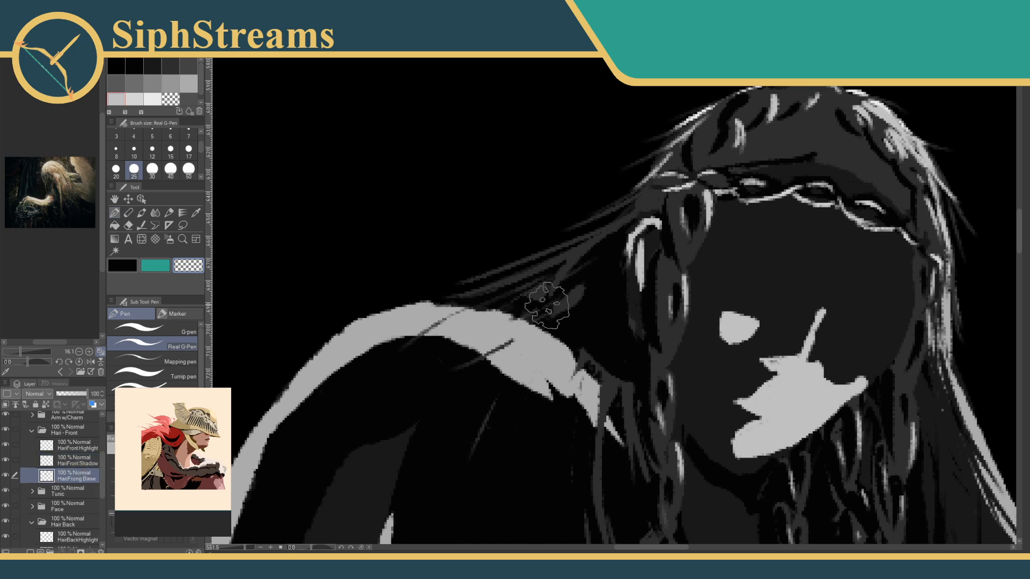
mouse_move(524, 292)
mouse_down()
mouse_move(523, 315)
mouse_move(510, 312)
mouse_up()
click(75, 447)
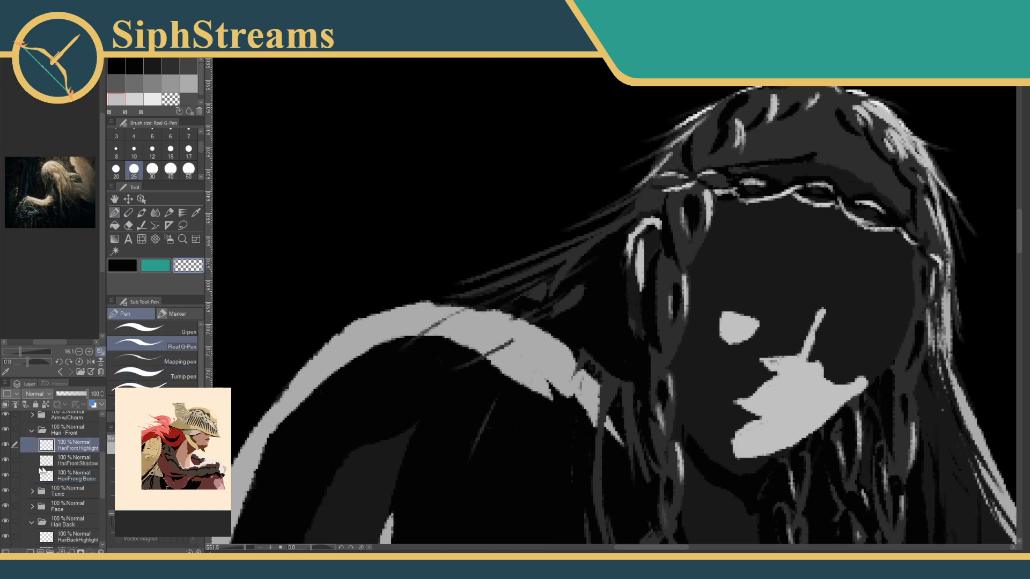
click(76, 460)
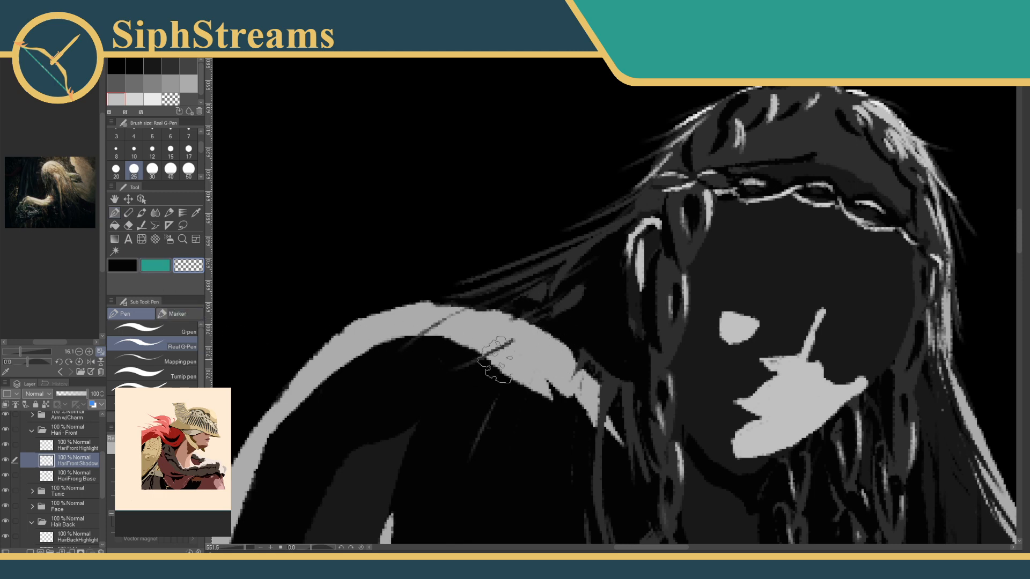
drag(586, 347, 598, 359)
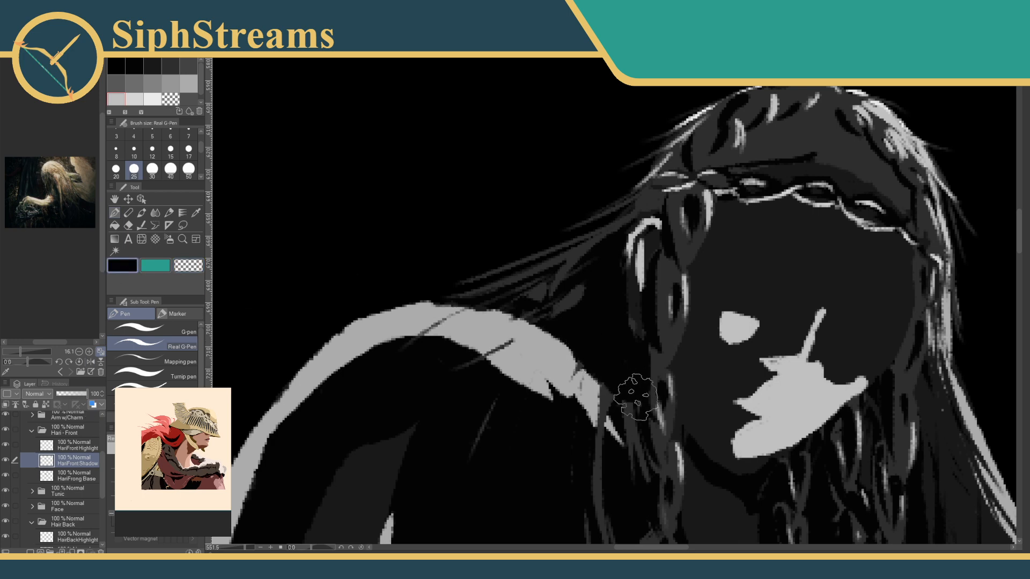
mouse_move(636, 396)
mouse_down()
mouse_move(647, 300)
mouse_move(637, 301)
mouse_move(647, 336)
mouse_up()
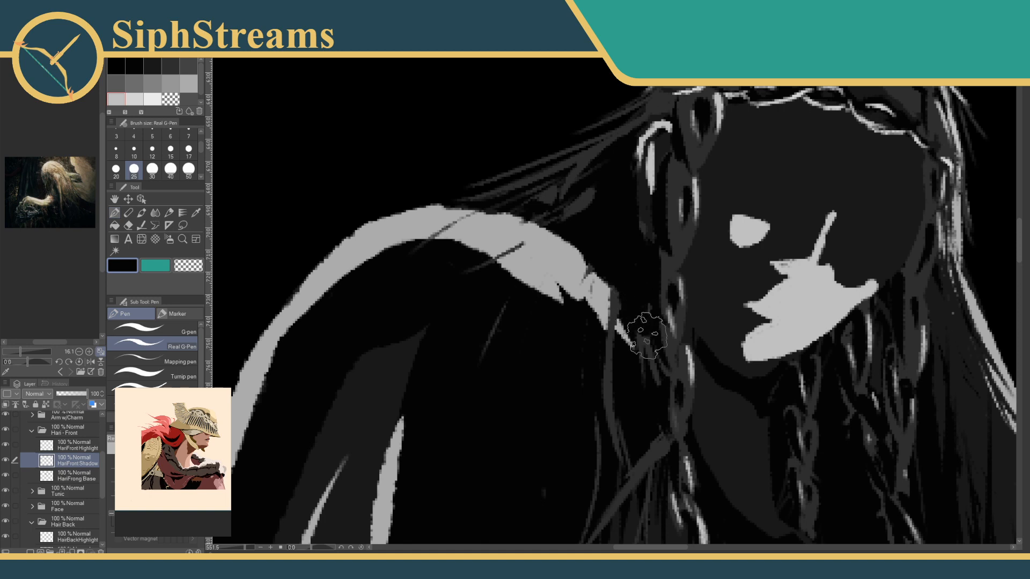
drag(562, 256, 603, 371)
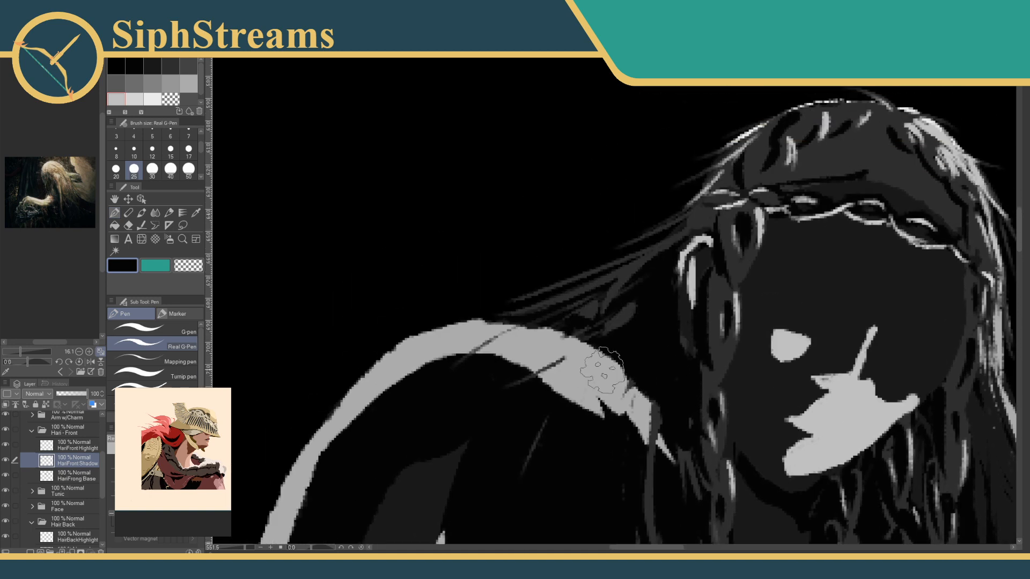
Paint thin loose strands across the shoulder's light rim on the HairFrong Base layer with dark gray sampled from the hair.
click(70, 472)
click(196, 216)
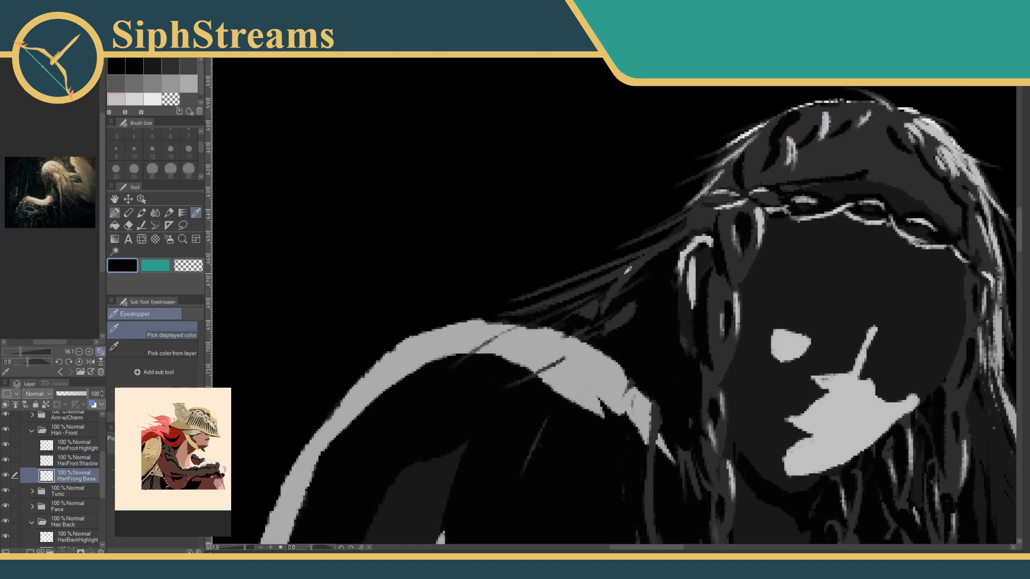
click(114, 212)
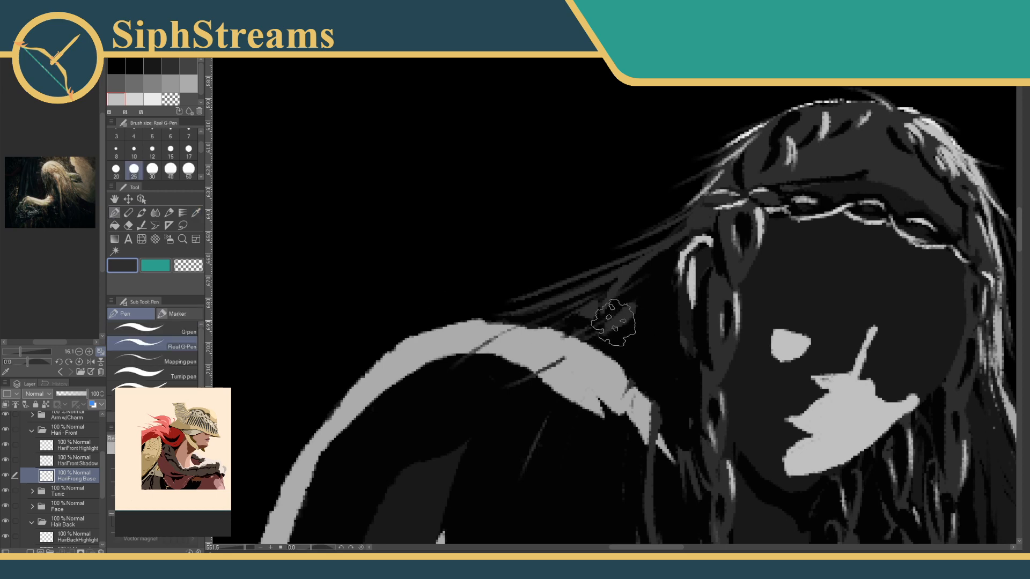
mouse_move(613, 323)
mouse_down()
mouse_move(528, 366)
mouse_move(619, 357)
mouse_move(601, 348)
mouse_move(549, 399)
mouse_move(600, 359)
mouse_move(562, 386)
mouse_up()
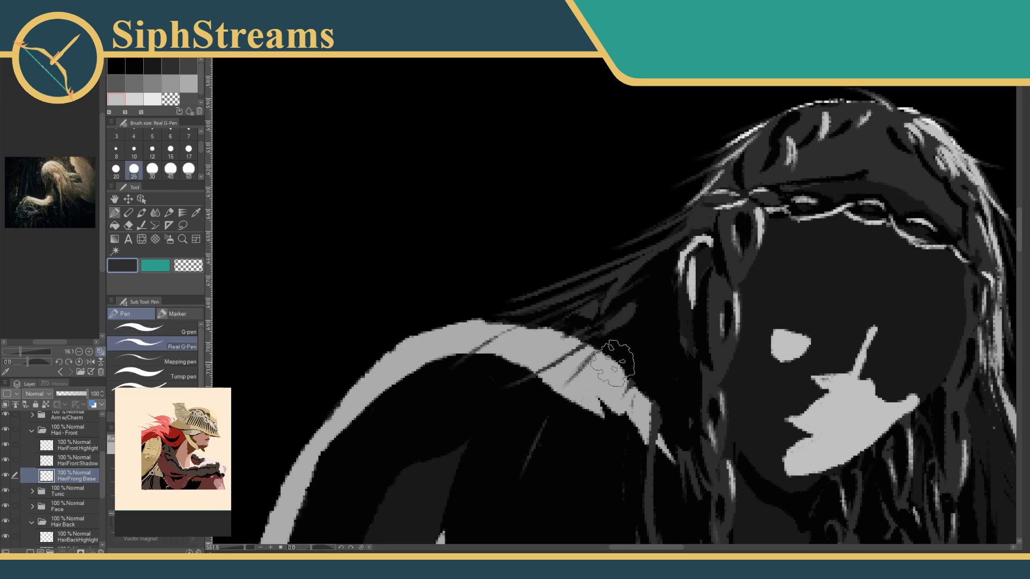
drag(613, 364, 601, 424)
mouse_move(595, 354)
mouse_down()
mouse_move(489, 369)
mouse_move(553, 327)
mouse_move(537, 357)
mouse_move(612, 380)
mouse_up()
drag(672, 433, 618, 347)
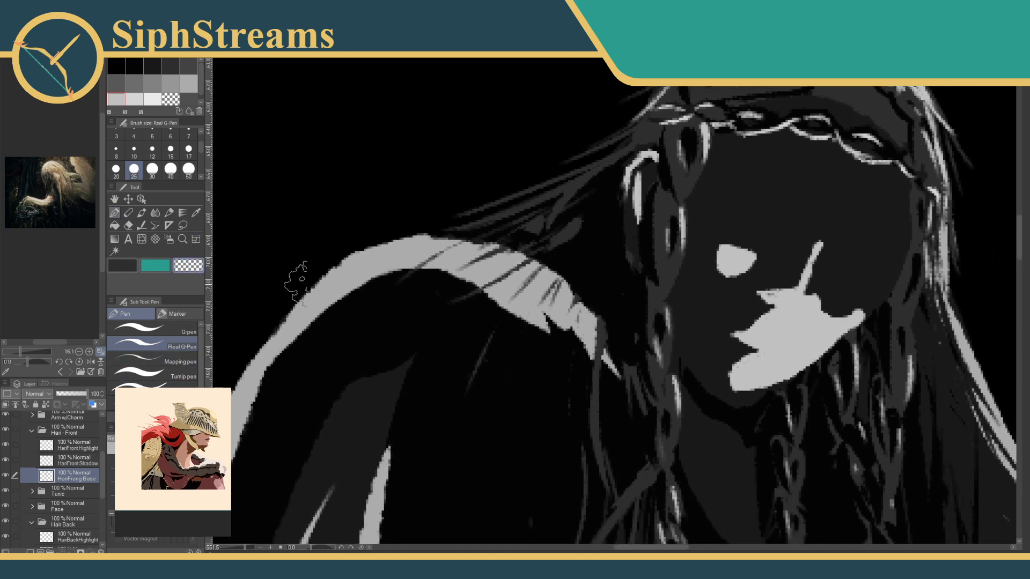
Erase the hair covering the inner end of the shoulder's light rim and refine the fine strands behind the ear on the HairFrong Base layer.
drag(605, 315, 611, 364)
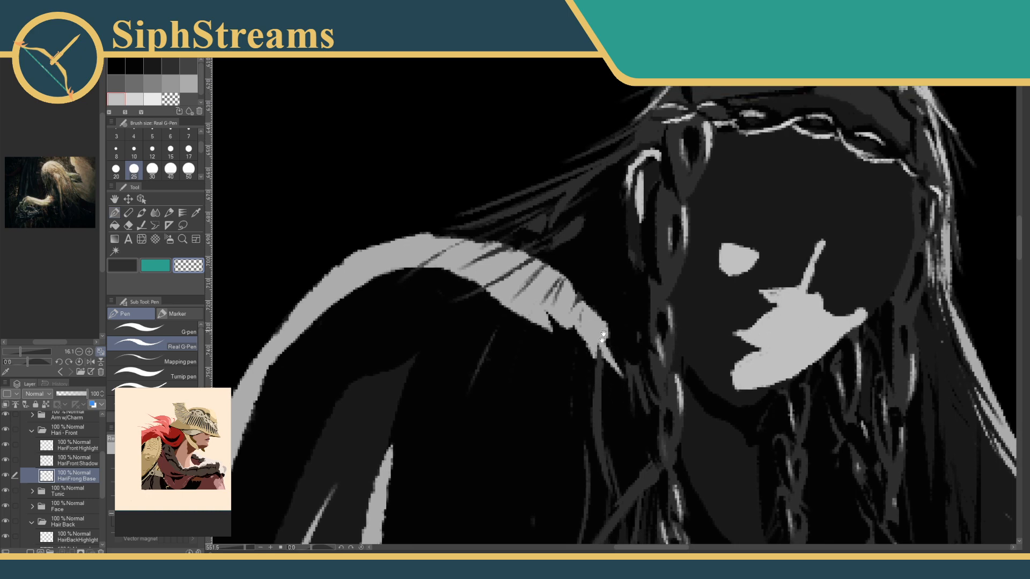
drag(508, 352, 497, 399)
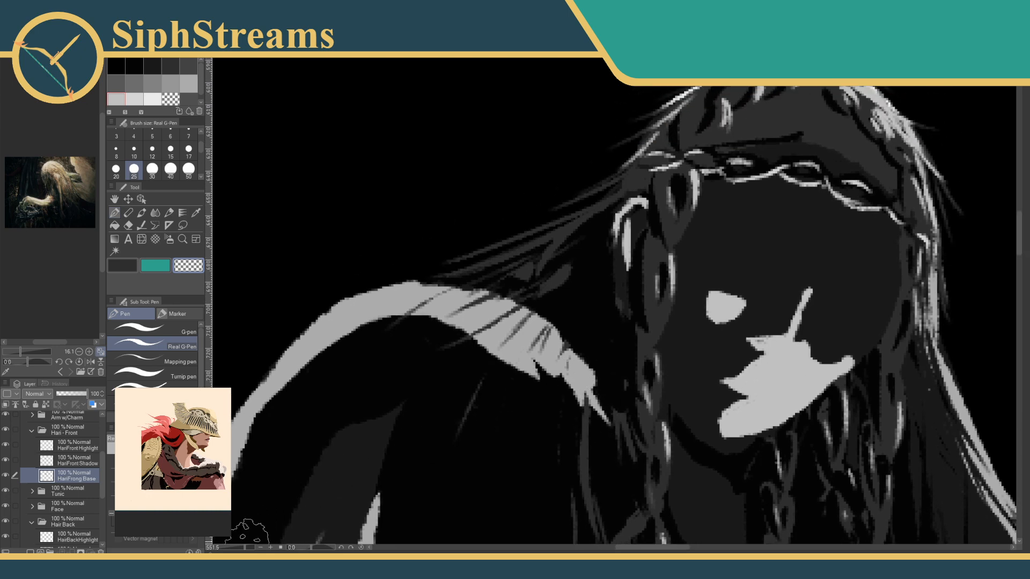
mouse_move(246, 547)
mouse_down()
mouse_move(230, 550)
mouse_move(250, 551)
mouse_up()
drag(335, 420, 361, 492)
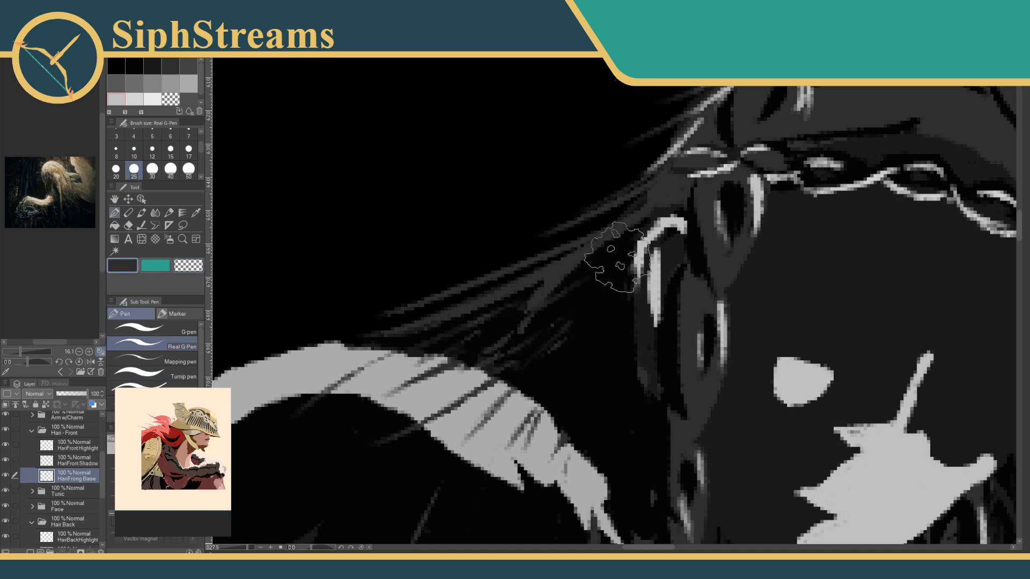
scroll(616, 306, down, 3)
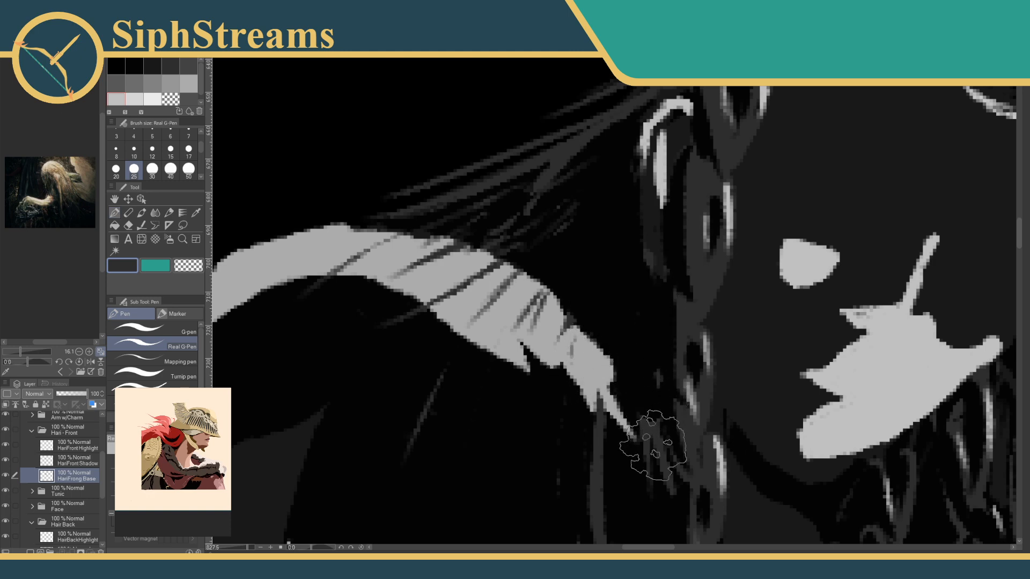
scroll(617, 354, down, 5)
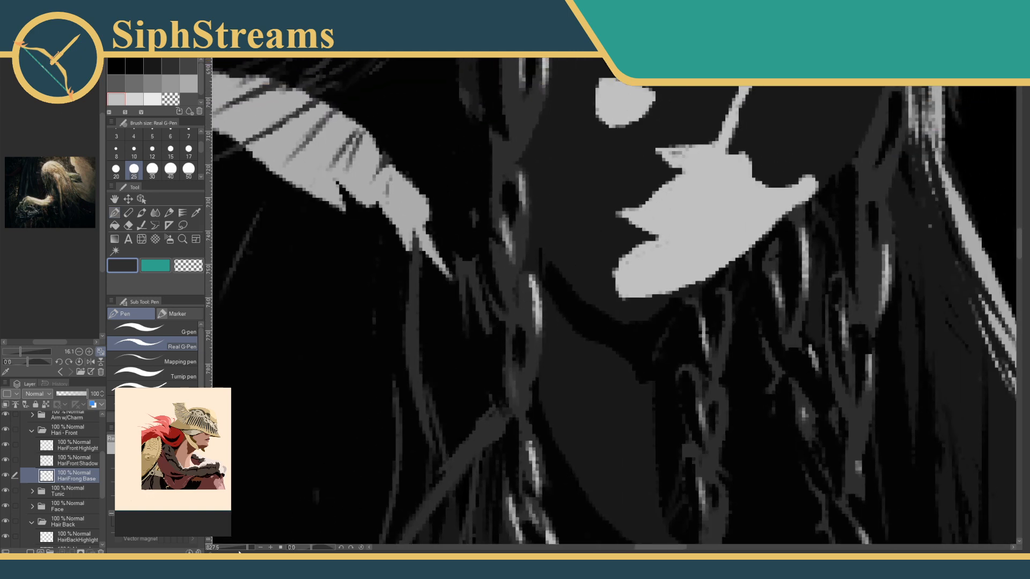
mouse_move(247, 548)
mouse_down()
mouse_move(227, 549)
mouse_move(246, 550)
mouse_up()
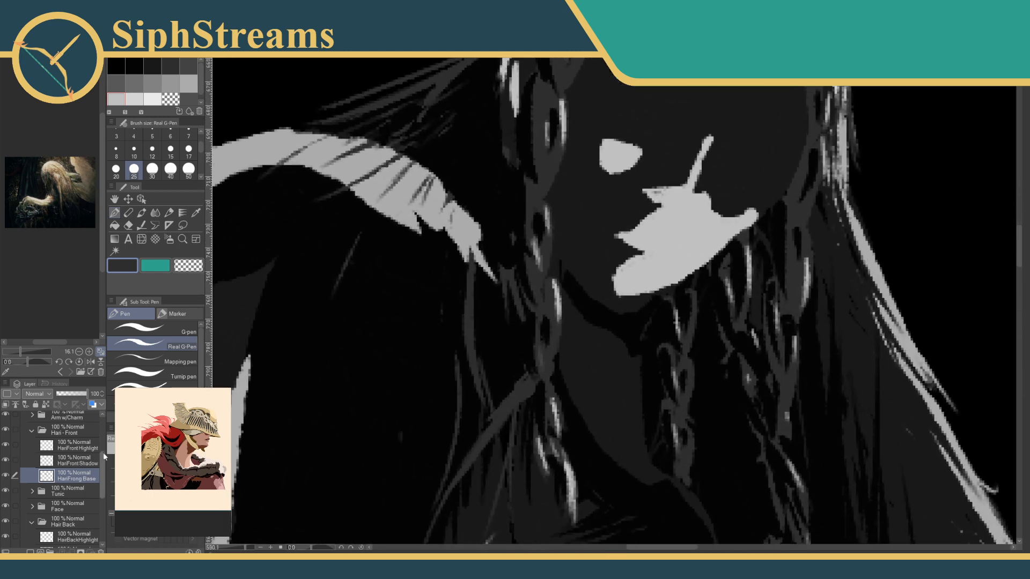
Fill the neck below the chin with sampled black on the Face Shadow layer, using the Real G-Pen.
scroll(55, 513, down, 1)
click(33, 504)
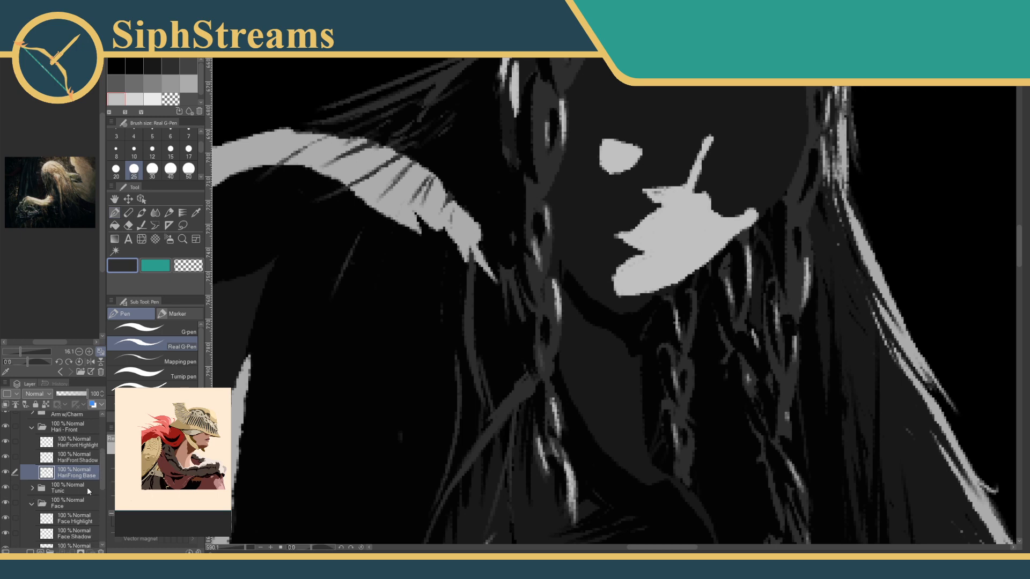
scroll(103, 479, down, 3)
click(83, 500)
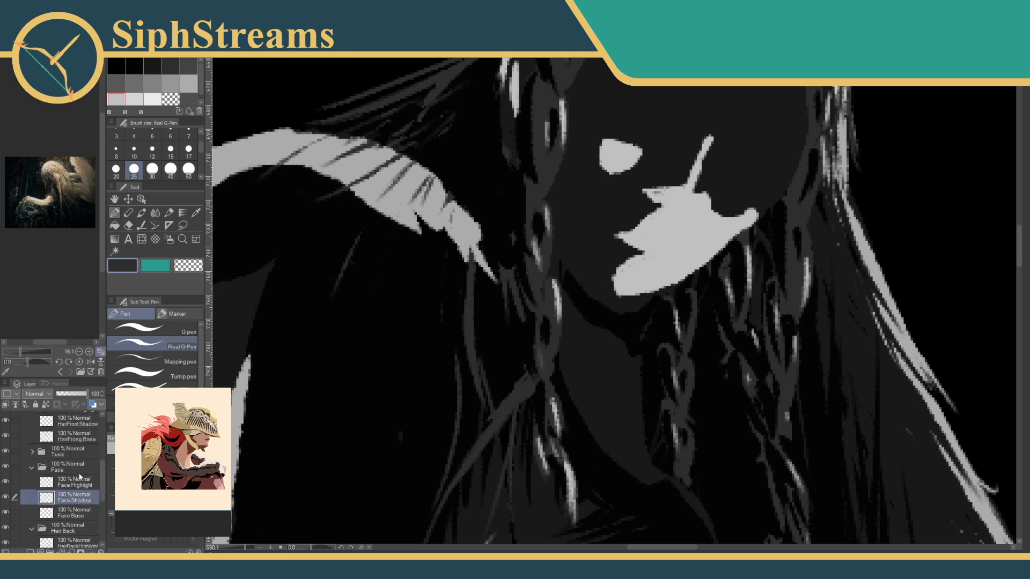
click(196, 213)
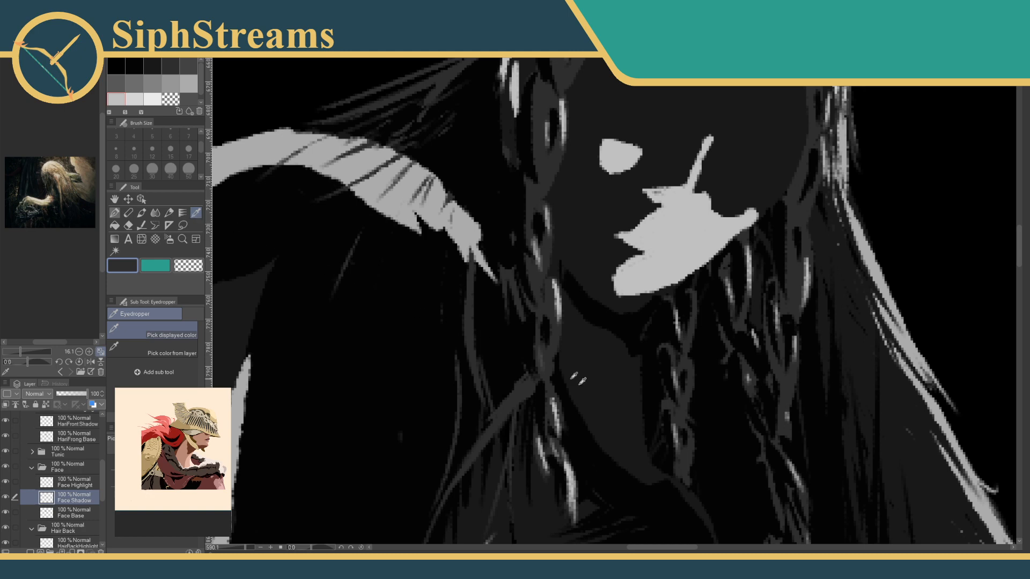
click(120, 213)
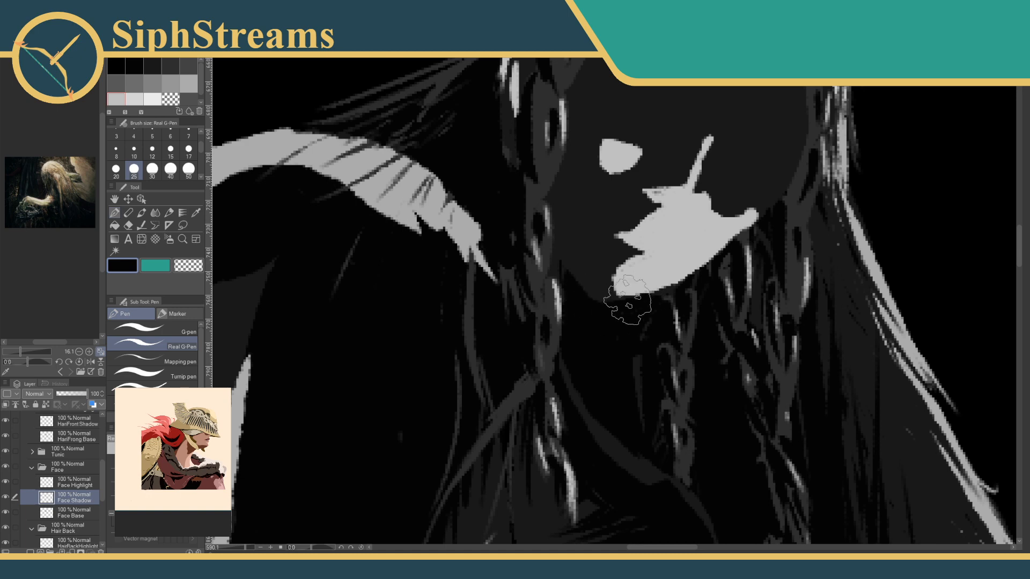
Reset the canvas rotation and clean up the neck shadow along the jaw with transparent color on the Face Shadow layer.
mouse_move(241, 550)
mouse_down()
mouse_move(226, 548)
mouse_move(236, 547)
mouse_up()
mouse_move(236, 566)
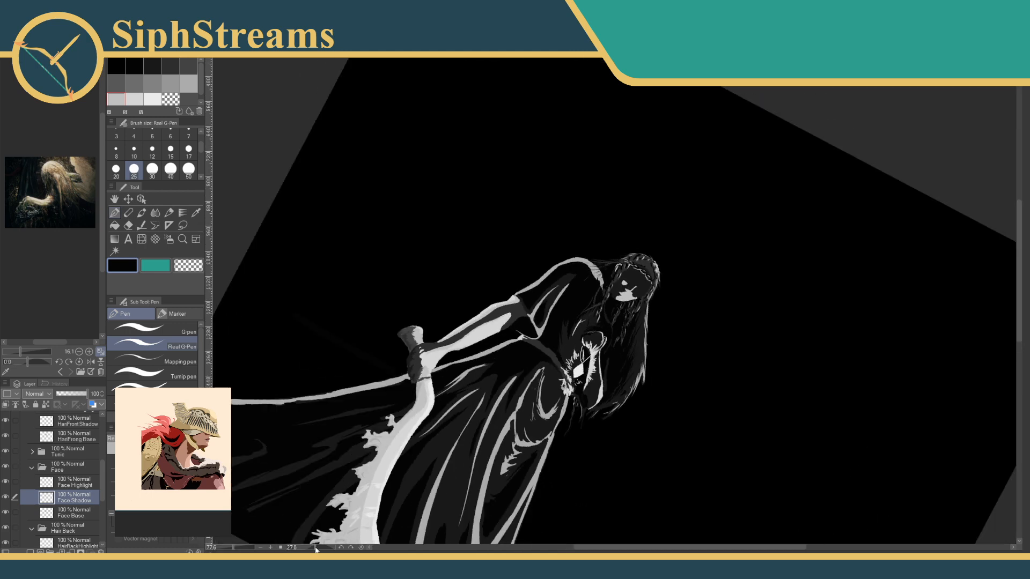
drag(312, 547, 310, 547)
click(358, 548)
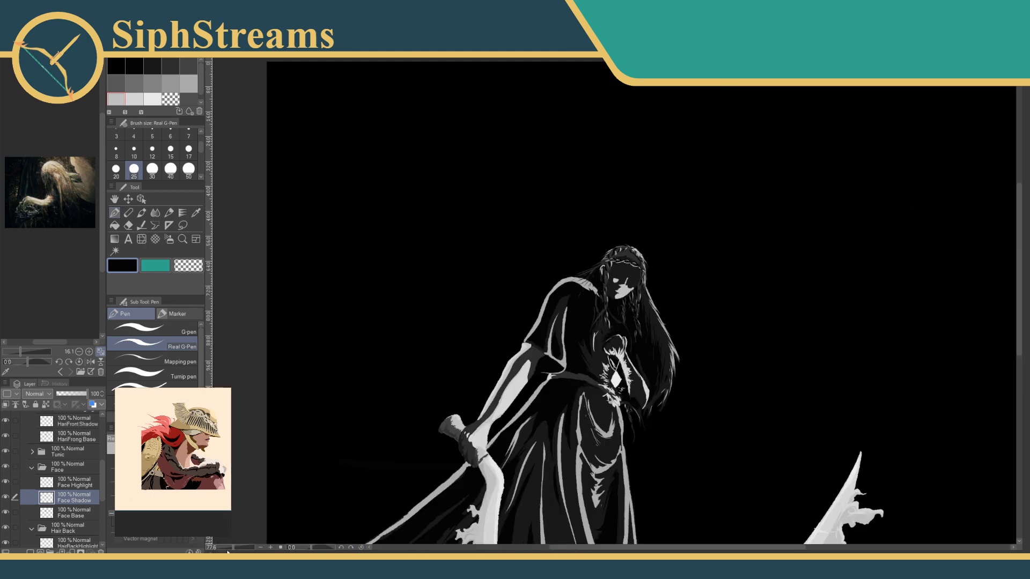
drag(227, 553, 248, 551)
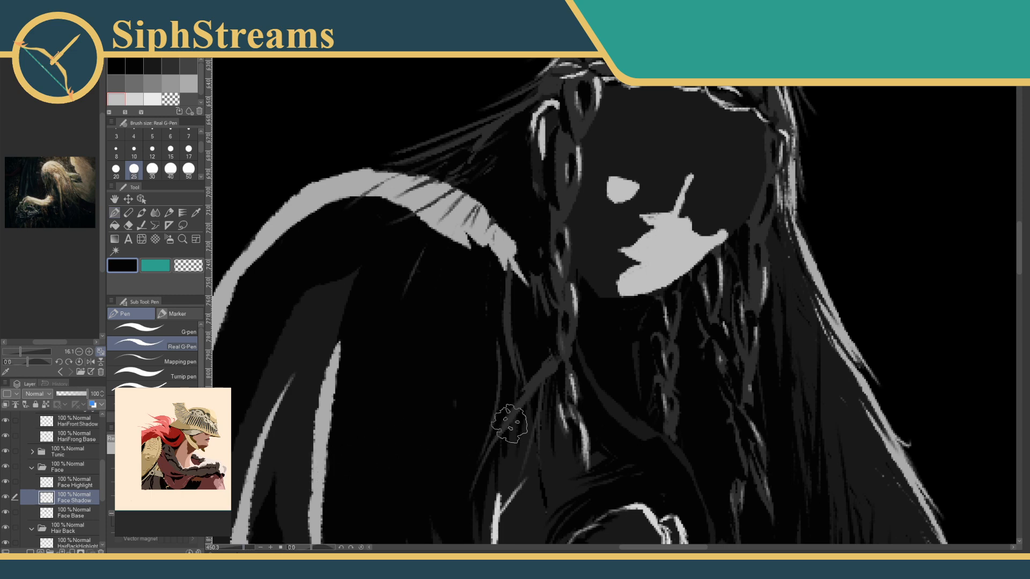
drag(510, 423, 398, 253)
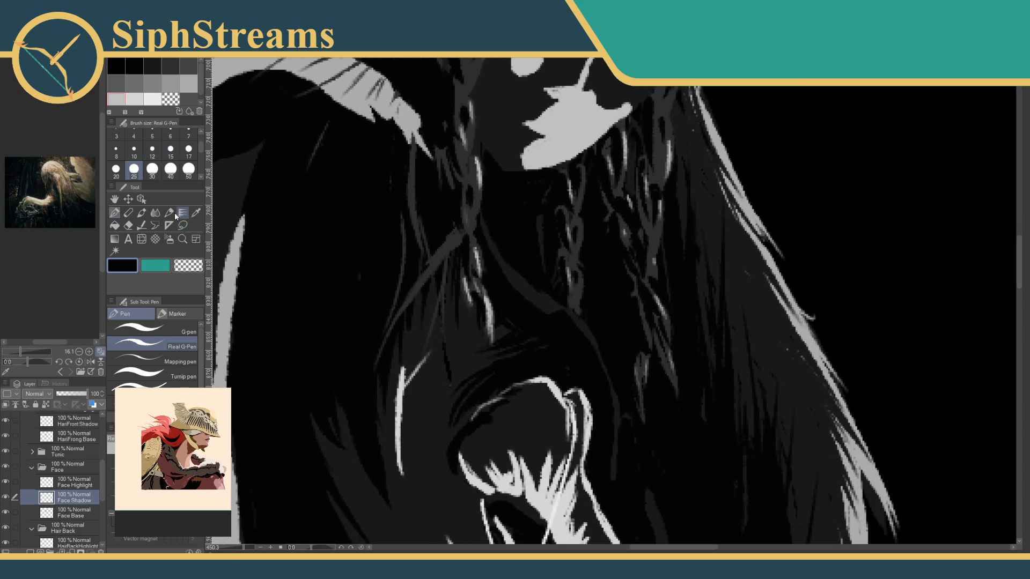
click(180, 263)
scroll(566, 322, up, 3)
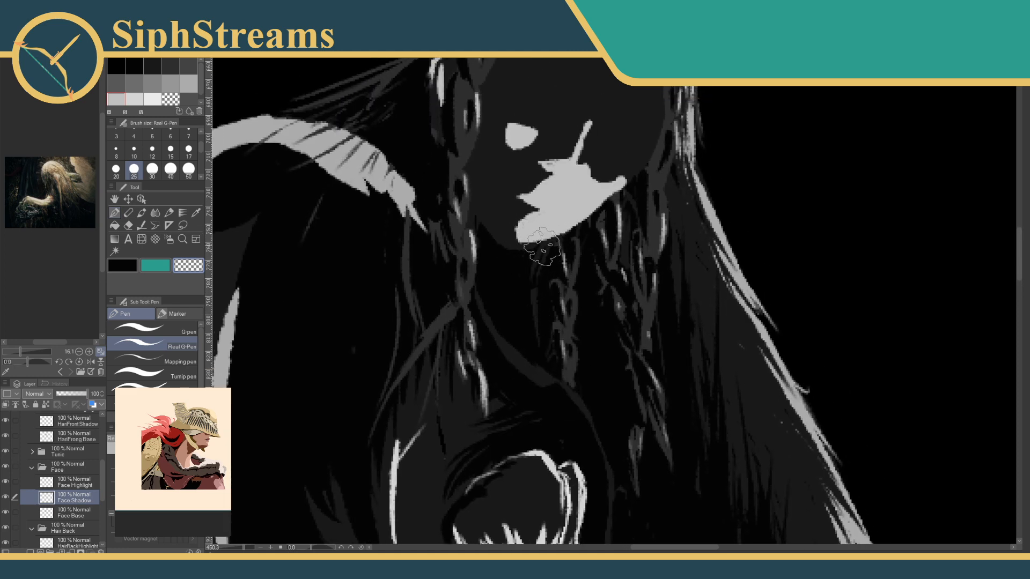
Compare the jaw with the Final Sketch folder, hide it again and extend the black shadow under the jaw beside the near braid.
drag(101, 462, 100, 420)
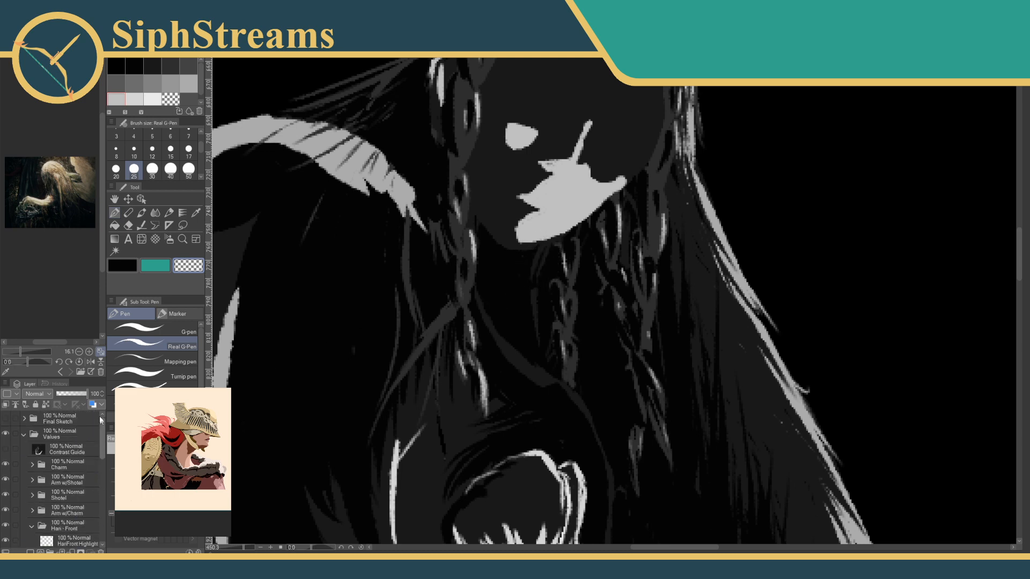
click(5, 419)
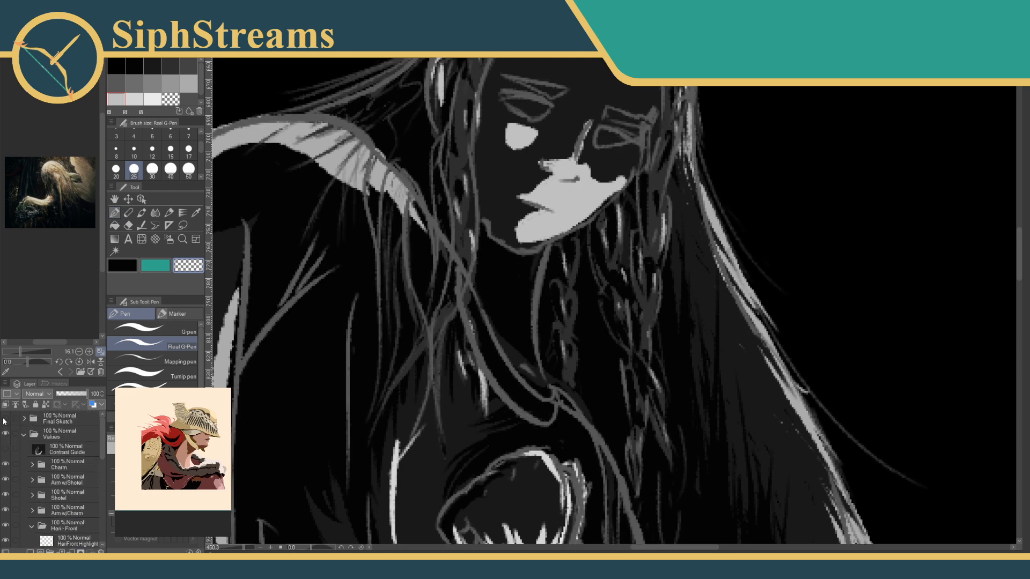
click(4, 419)
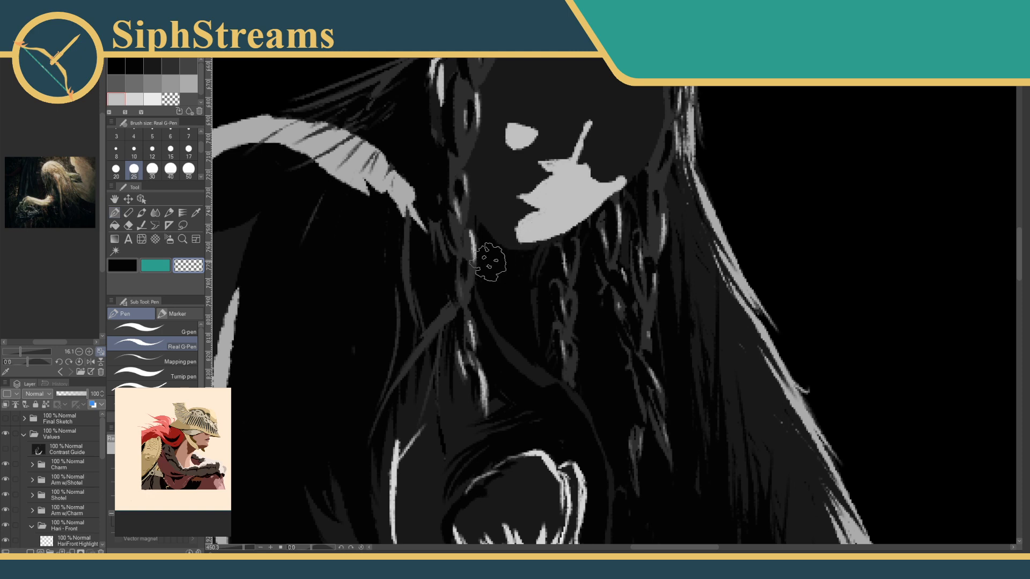
click(128, 269)
scroll(81, 440, down, 1)
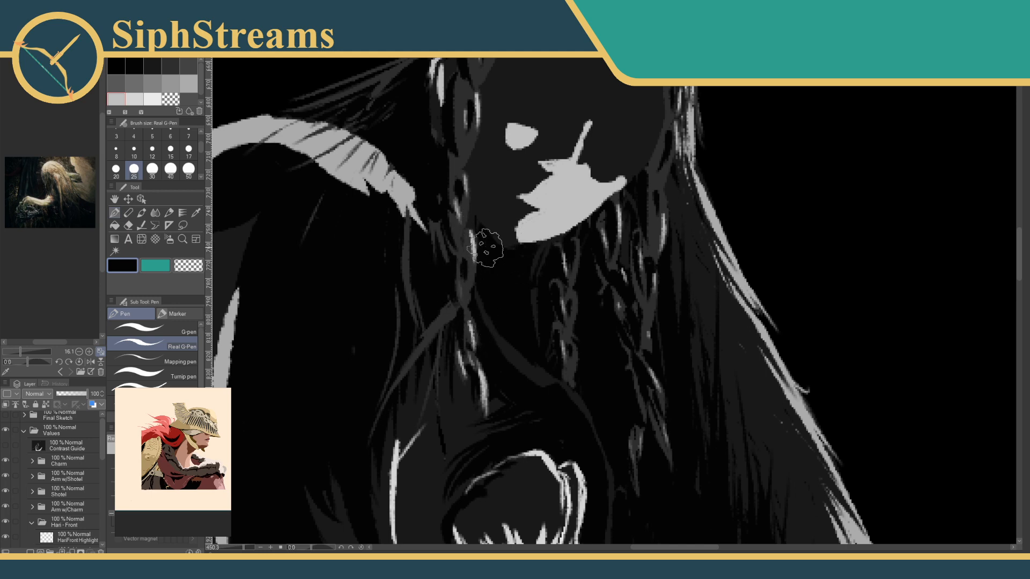
scroll(503, 303, up, 2)
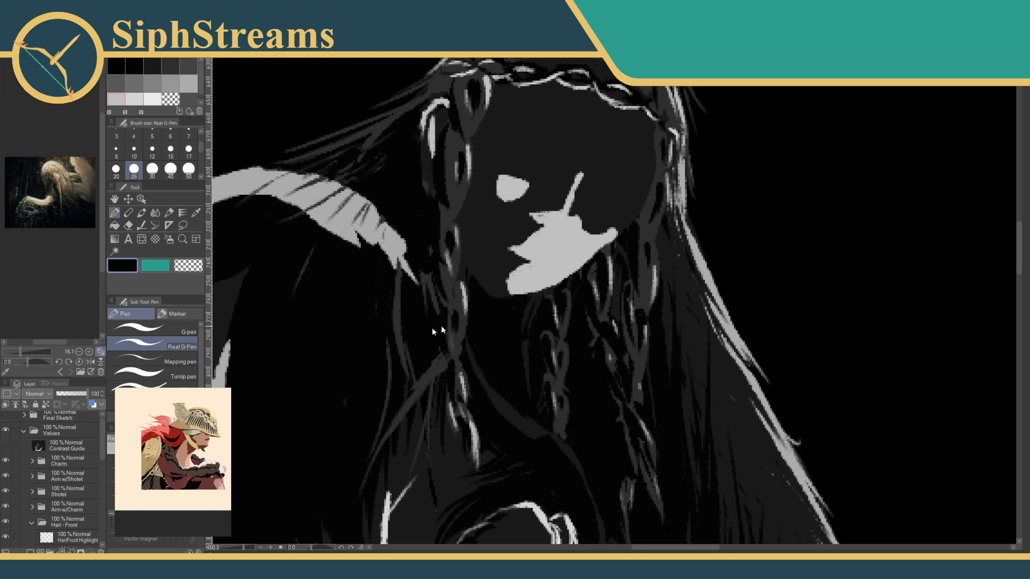
Trim the black neck shadow beside the braid below the chin with transparent color and check it against the whole figure.
click(189, 265)
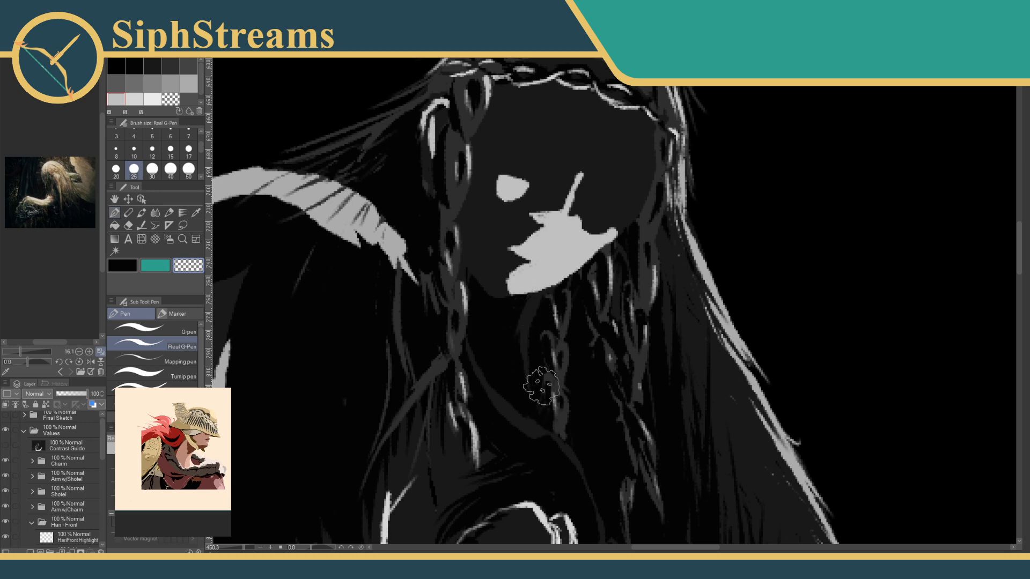
click(232, 547)
drag(230, 549, 232, 548)
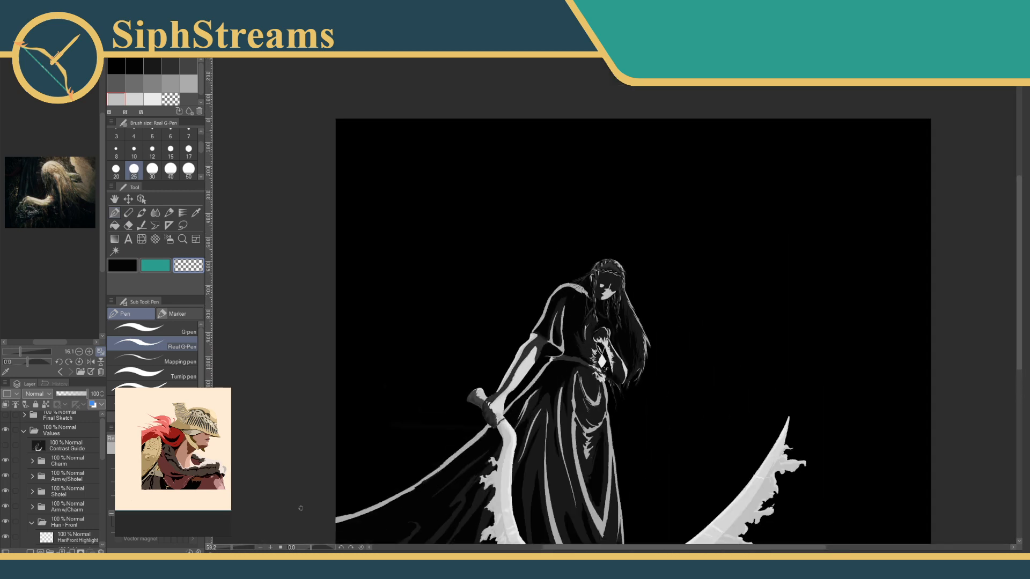
drag(334, 471, 311, 456)
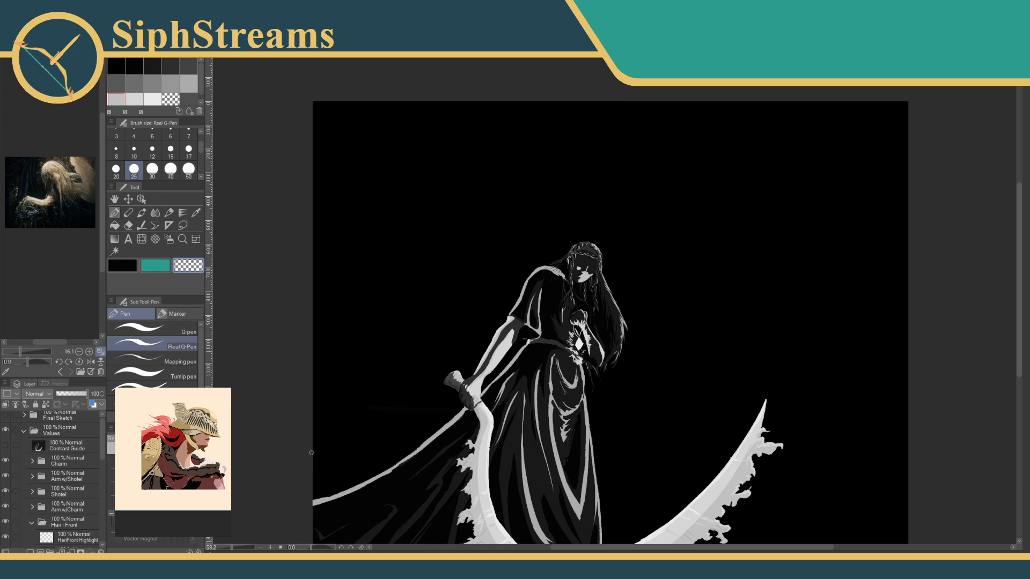
scroll(582, 275, up, 10)
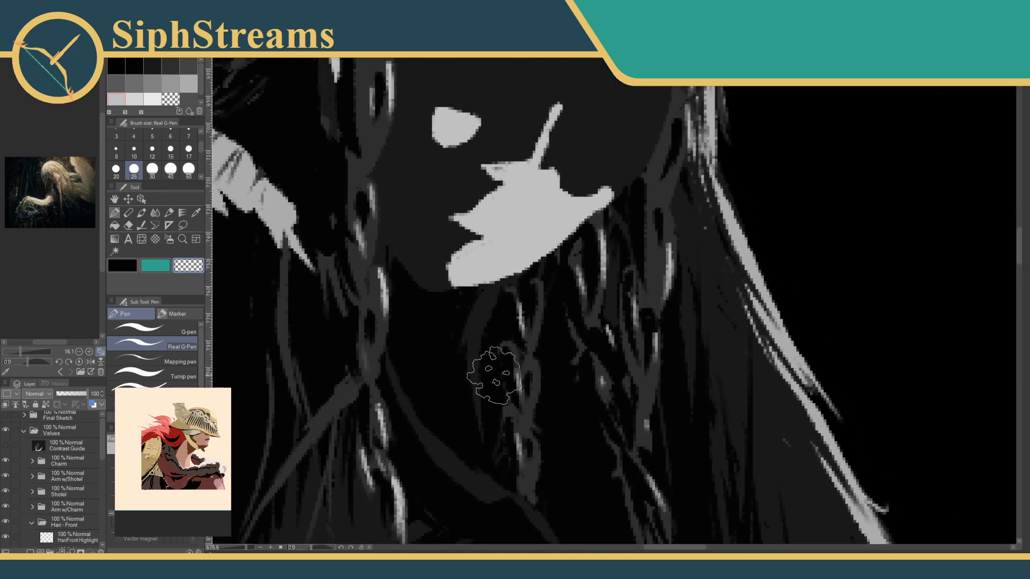
drag(486, 346, 505, 423)
mouse_move(248, 548)
mouse_down()
mouse_move(228, 551)
mouse_move(249, 550)
mouse_up()
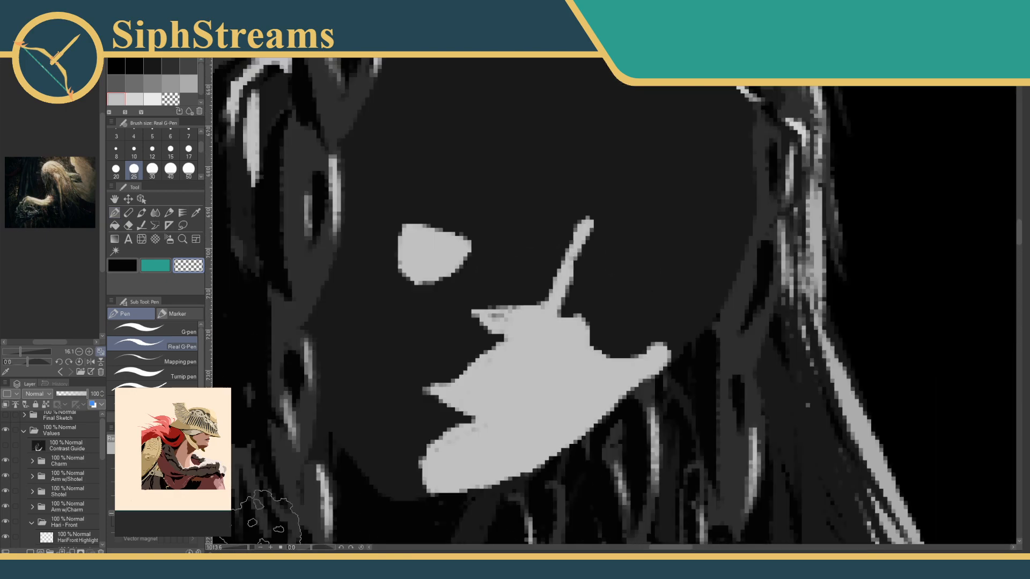
drag(325, 433, 443, 473)
Paint light grey highlights along the near braid beside the cheek and jaw on the HairFront Highlight layer.
drag(249, 548, 242, 549)
drag(400, 418, 346, 460)
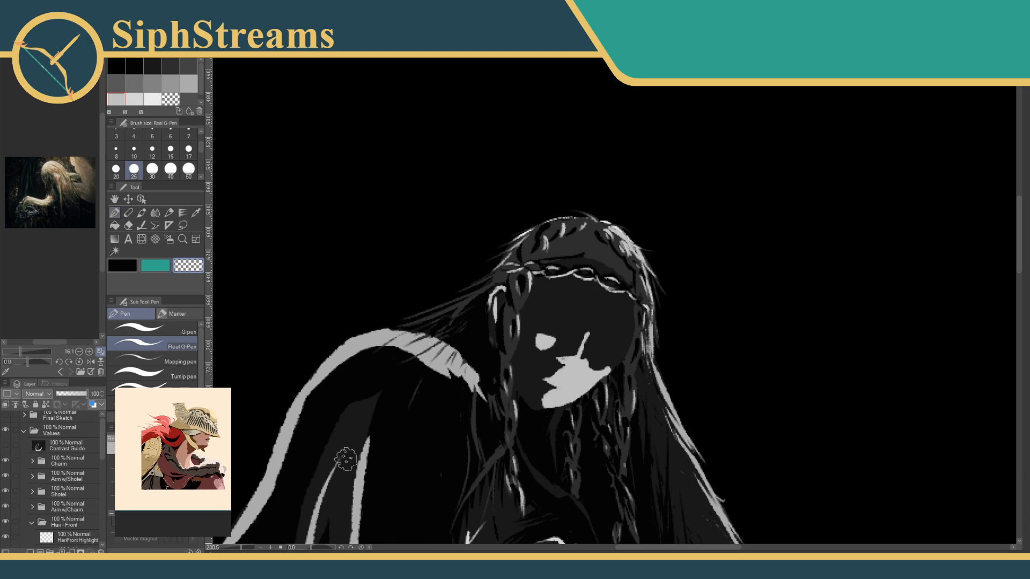
drag(534, 433, 555, 72)
mouse_move(346, 206)
mouse_down()
mouse_move(333, 530)
mouse_move(409, 226)
mouse_move(348, 499)
mouse_up()
click(188, 84)
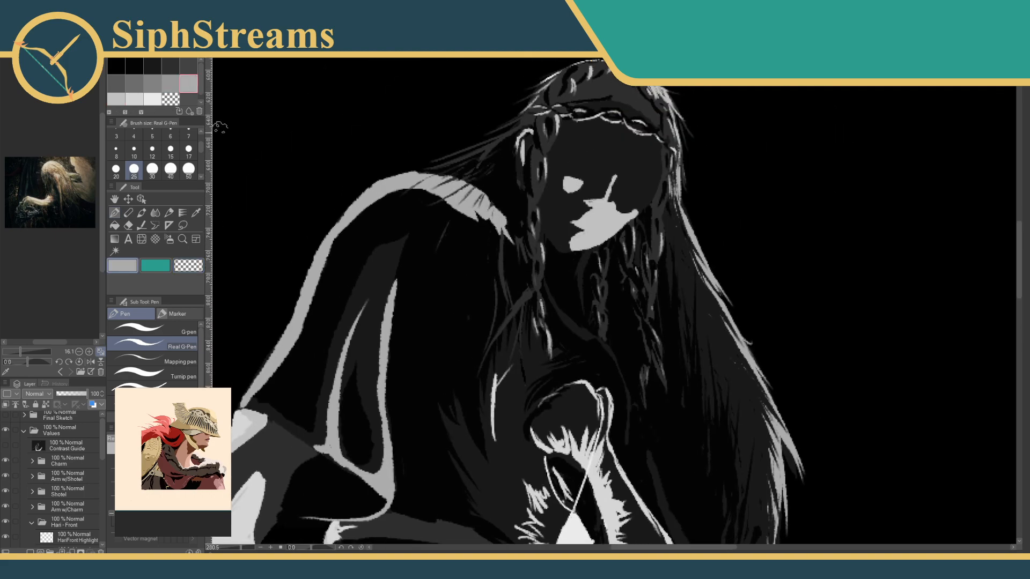
scroll(102, 458, down, 5)
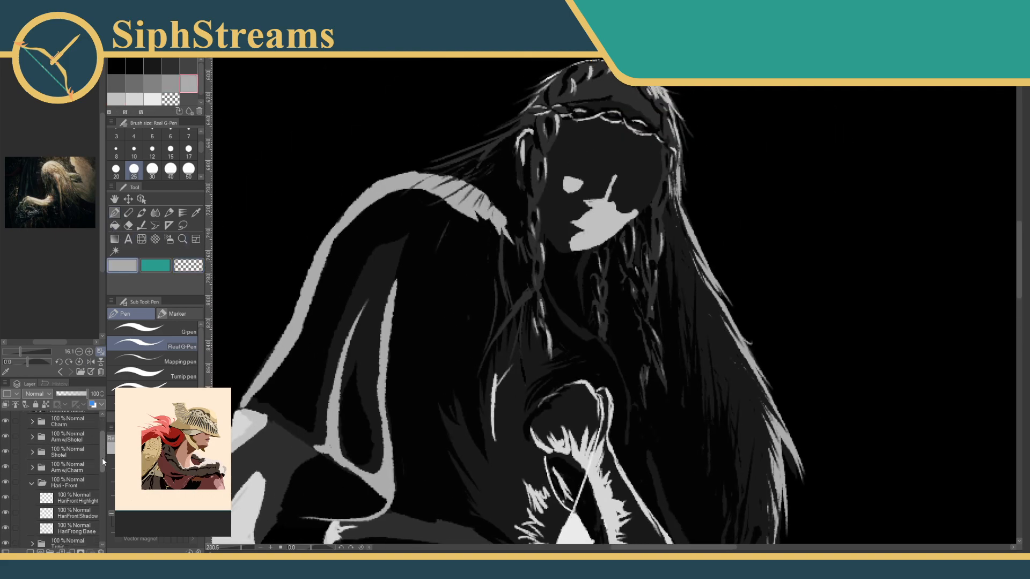
click(78, 456)
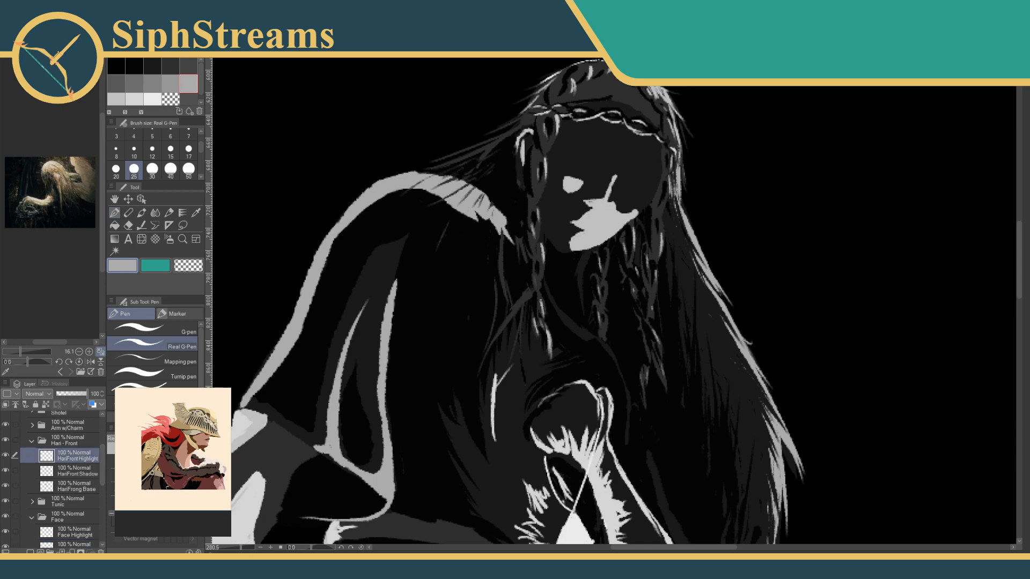
drag(242, 548, 245, 548)
drag(369, 286, 358, 424)
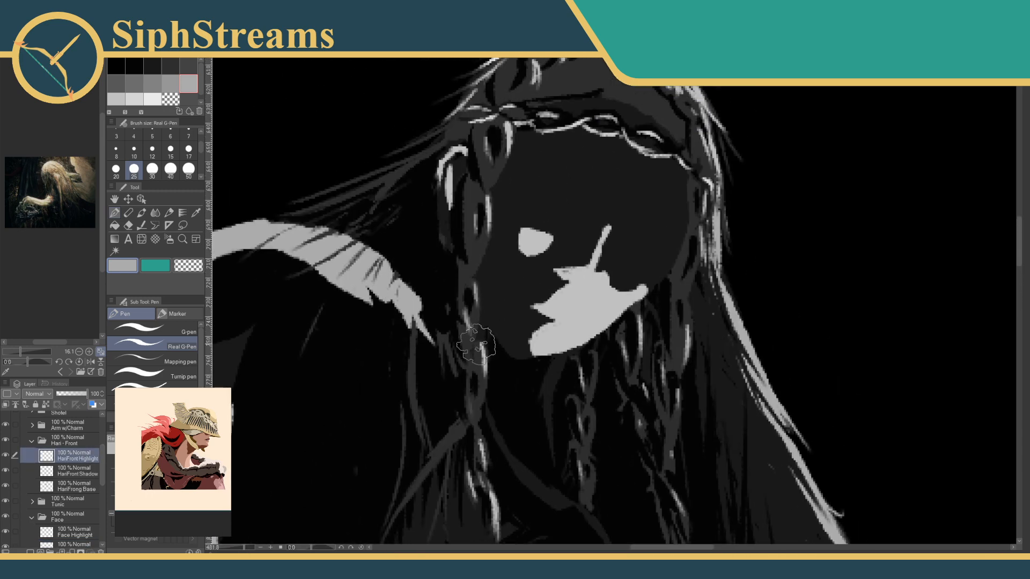
mouse_move(476, 345)
mouse_down()
mouse_move(473, 384)
mouse_move(481, 351)
mouse_move(476, 374)
mouse_move(466, 278)
mouse_move(466, 337)
mouse_move(475, 316)
mouse_move(468, 319)
mouse_move(480, 352)
mouse_up()
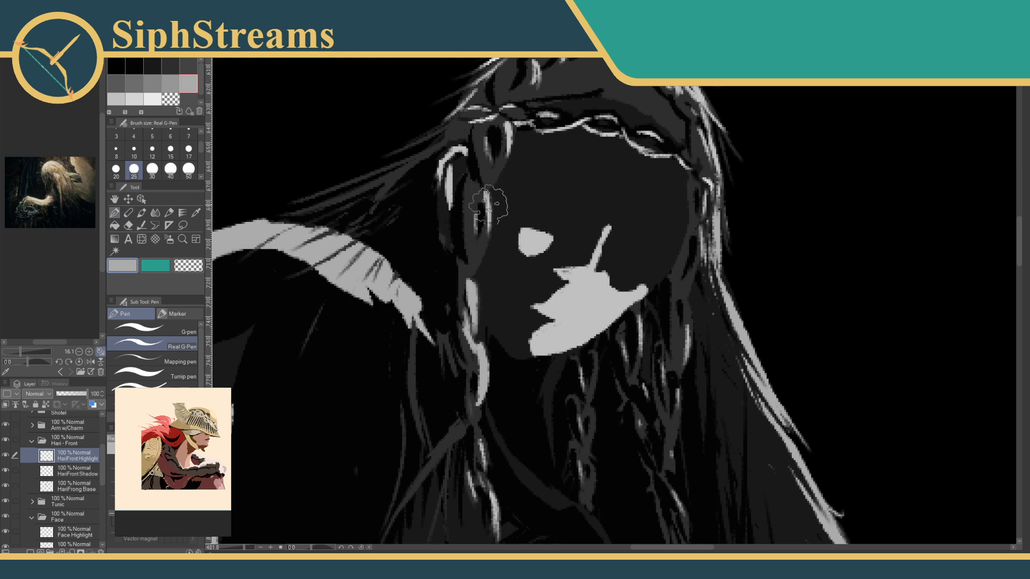
drag(488, 205, 463, 277)
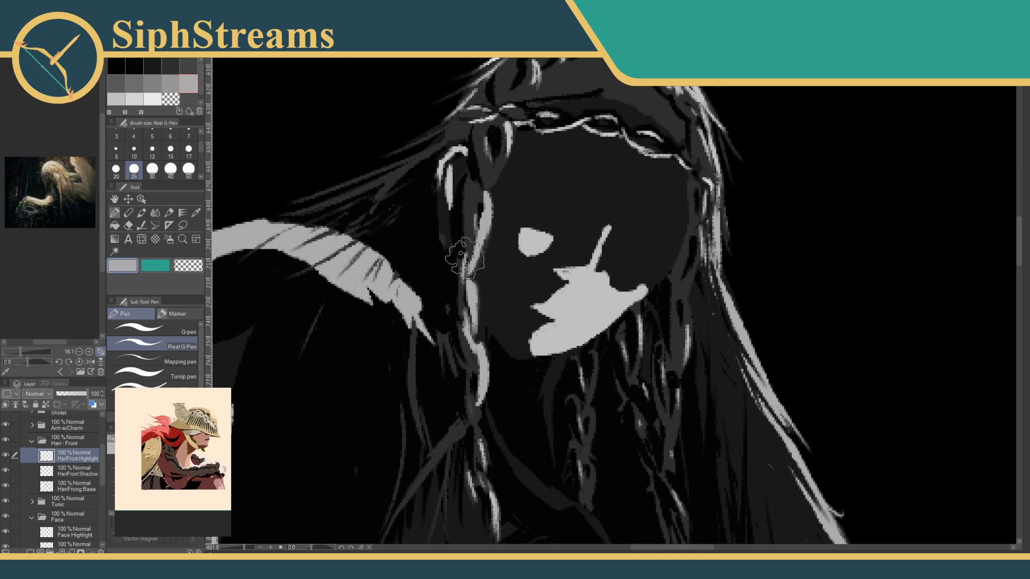
Broaden the light grey highlights on the crown's hair strands above the forehead braid and on the far side of the head.
scroll(465, 258, up, 3)
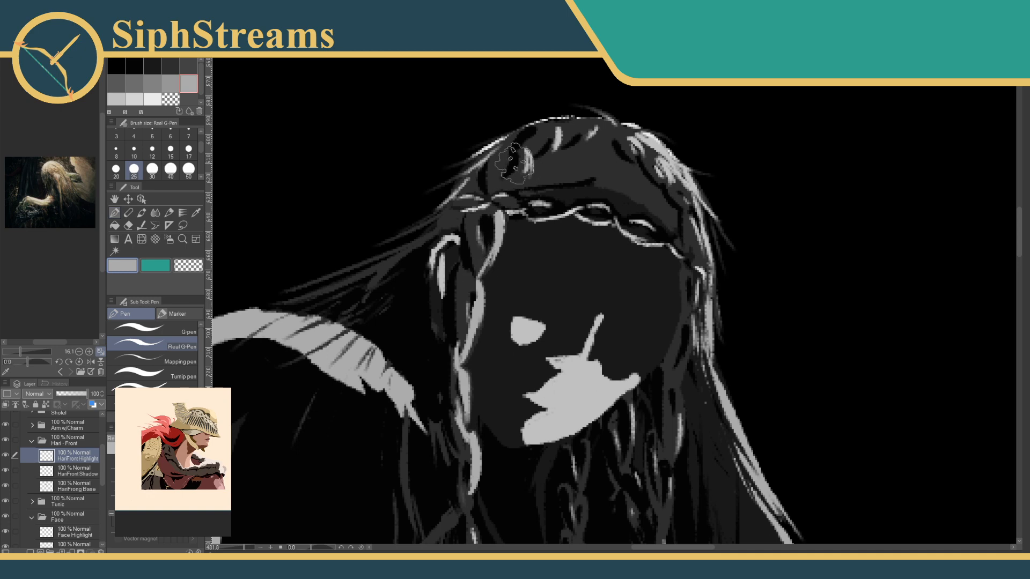
mouse_move(531, 143)
mouse_down()
mouse_move(503, 194)
mouse_move(510, 187)
mouse_up()
mouse_move(568, 125)
mouse_down()
mouse_move(556, 155)
mouse_move(538, 156)
mouse_up()
drag(574, 288, 413, 254)
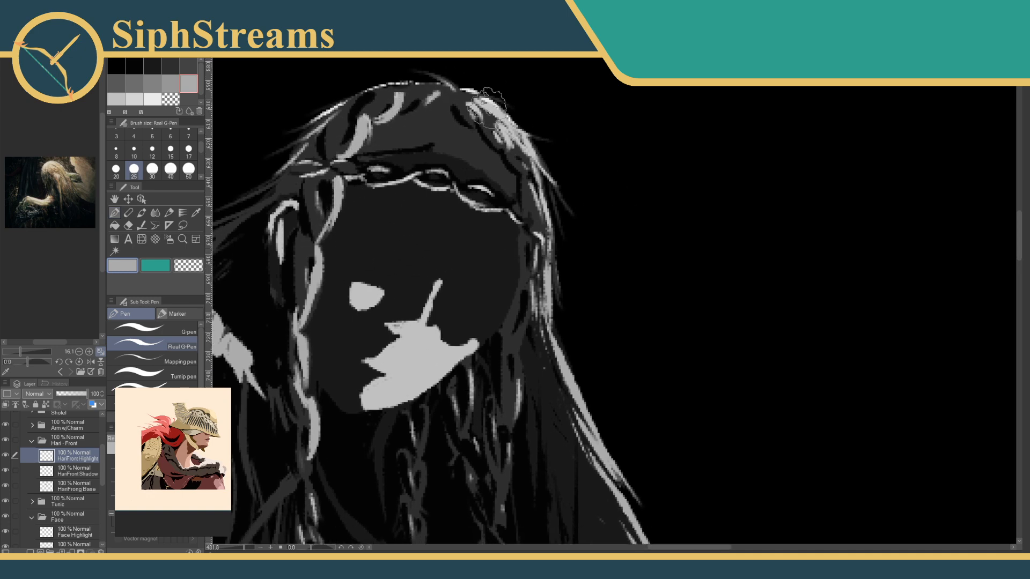
mouse_move(471, 105)
mouse_down()
mouse_move(487, 145)
mouse_move(497, 114)
mouse_move(511, 153)
mouse_up()
Add light grey highlights down the far braid, from the temple past the jaw to its lower end.
mouse_move(536, 251)
mouse_down()
mouse_move(540, 198)
mouse_move(514, 298)
mouse_move(520, 356)
mouse_up()
drag(506, 285, 508, 307)
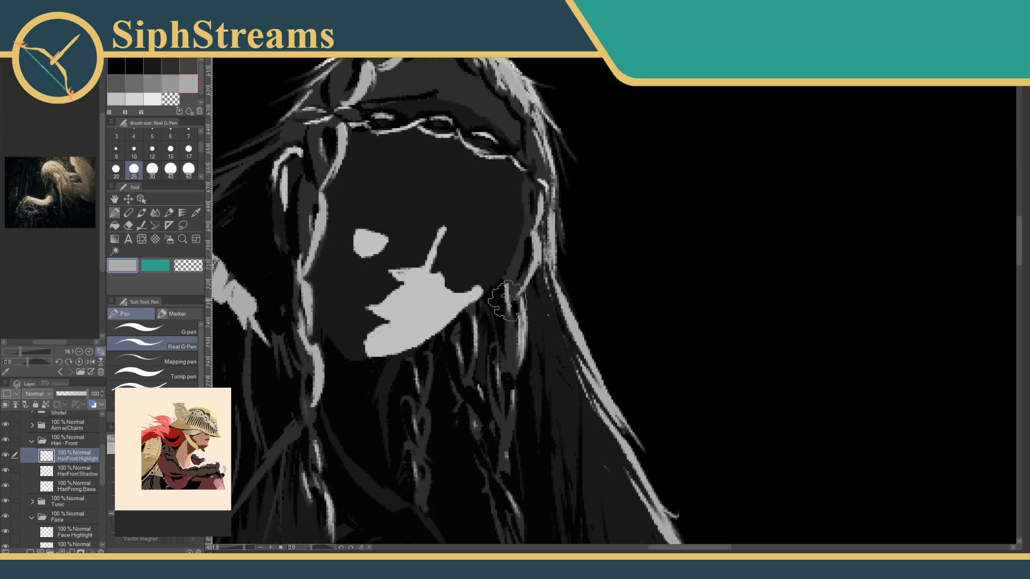
mouse_move(509, 346)
mouse_down()
mouse_move(517, 247)
mouse_move(518, 323)
mouse_move(506, 343)
mouse_move(517, 382)
mouse_up()
mouse_move(518, 431)
mouse_down()
mouse_move(524, 339)
mouse_move(513, 339)
mouse_move(528, 381)
mouse_up()
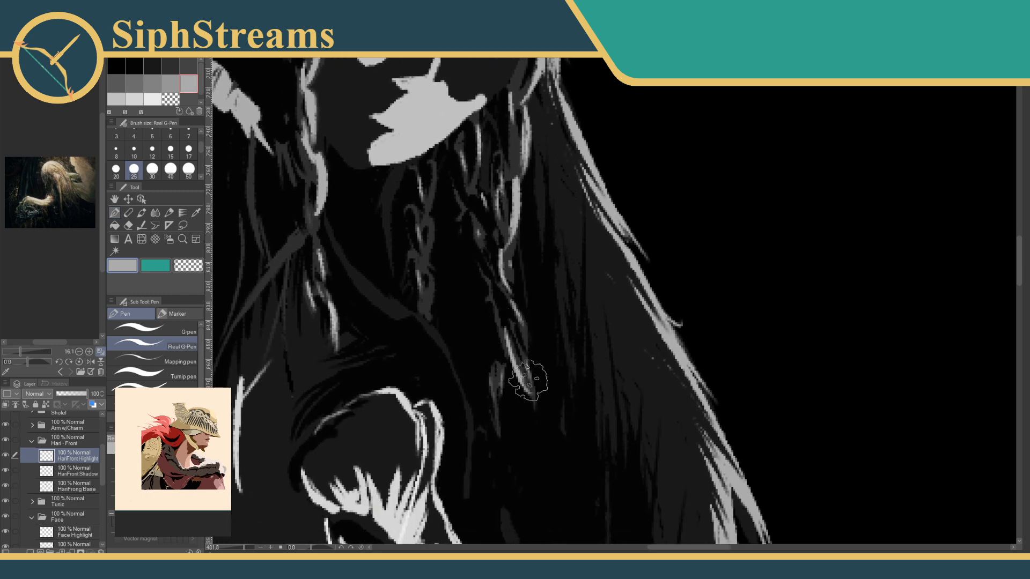
Highlight the thin braid below the chin and refine the lower end of the near braid in light grey.
mouse_move(502, 293)
mouse_down()
mouse_move(509, 320)
mouse_move(573, 331)
mouse_move(569, 345)
mouse_up()
drag(477, 256, 487, 292)
drag(479, 216, 487, 255)
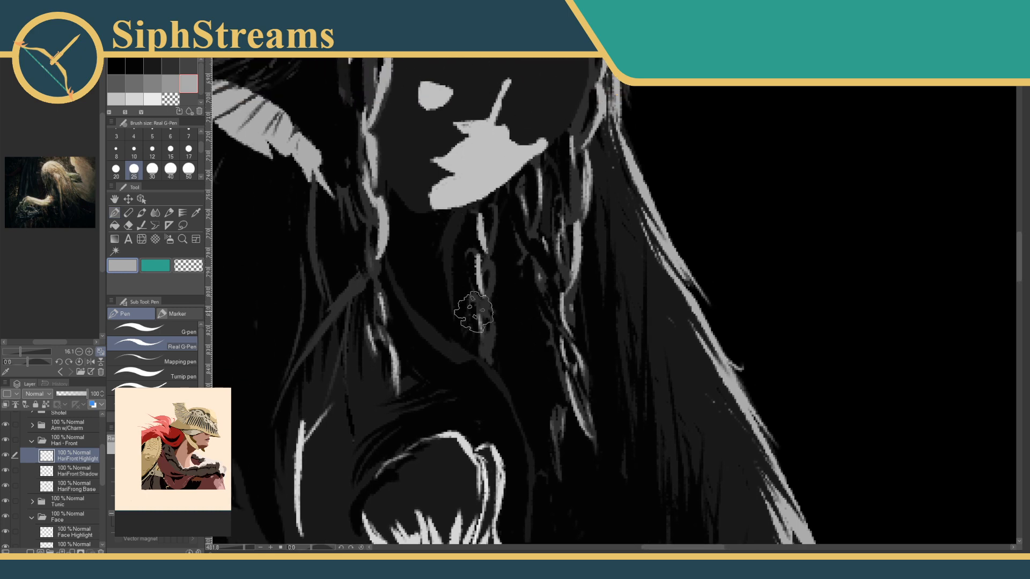
drag(474, 311, 492, 359)
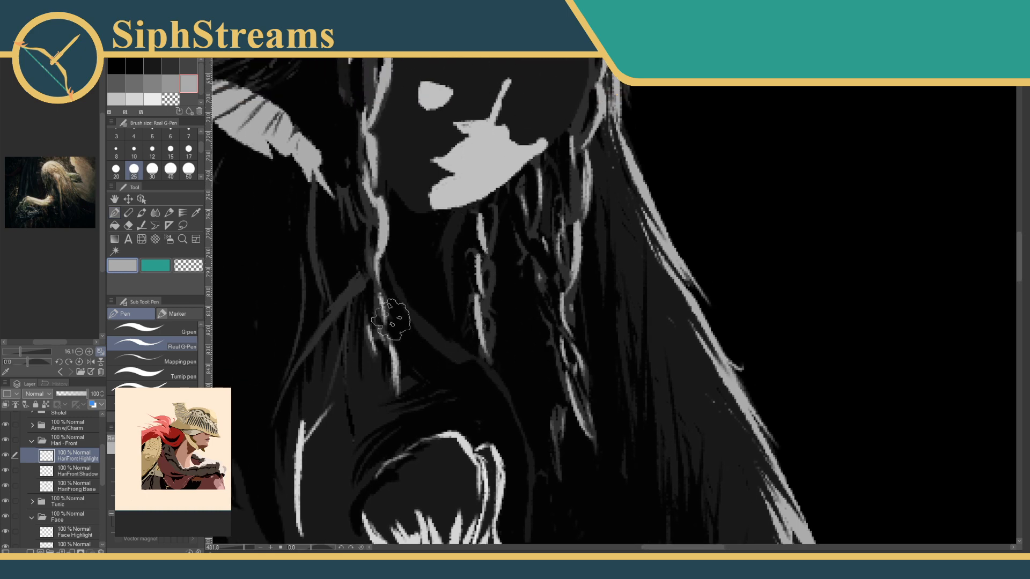
drag(397, 330, 444, 369)
Compare the whole figure's values with the Contrast Guide layer, then hide the guide again.
drag(246, 549, 232, 553)
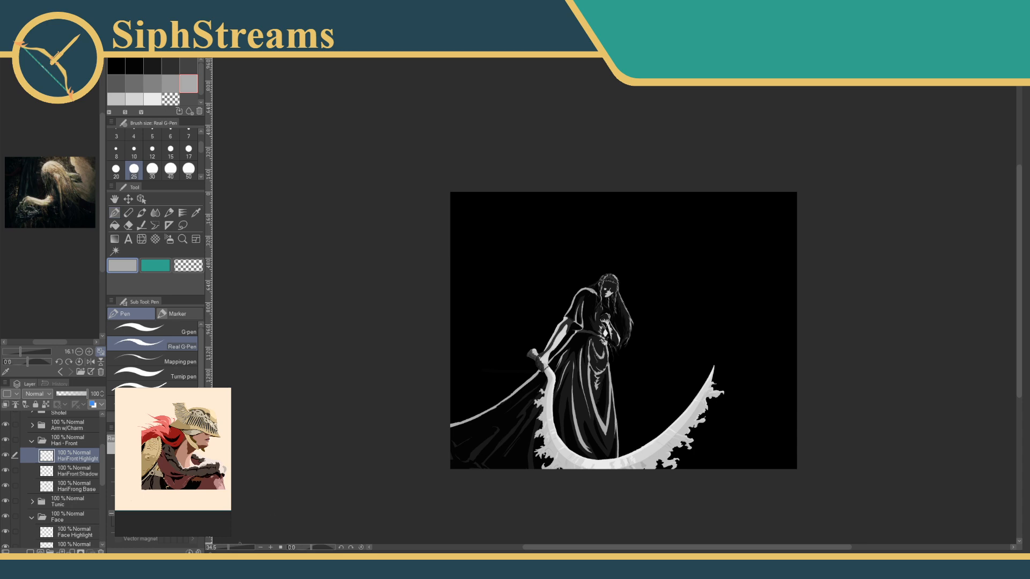
mouse_move(231, 552)
mouse_down()
mouse_move(244, 551)
mouse_move(229, 551)
mouse_up()
drag(286, 499, 267, 490)
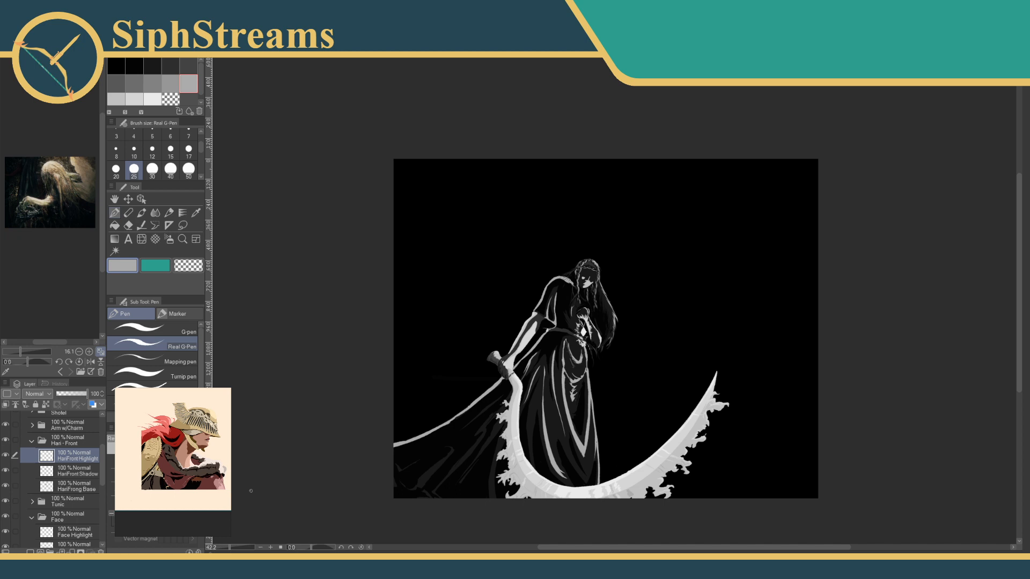
scroll(75, 421, up, 3)
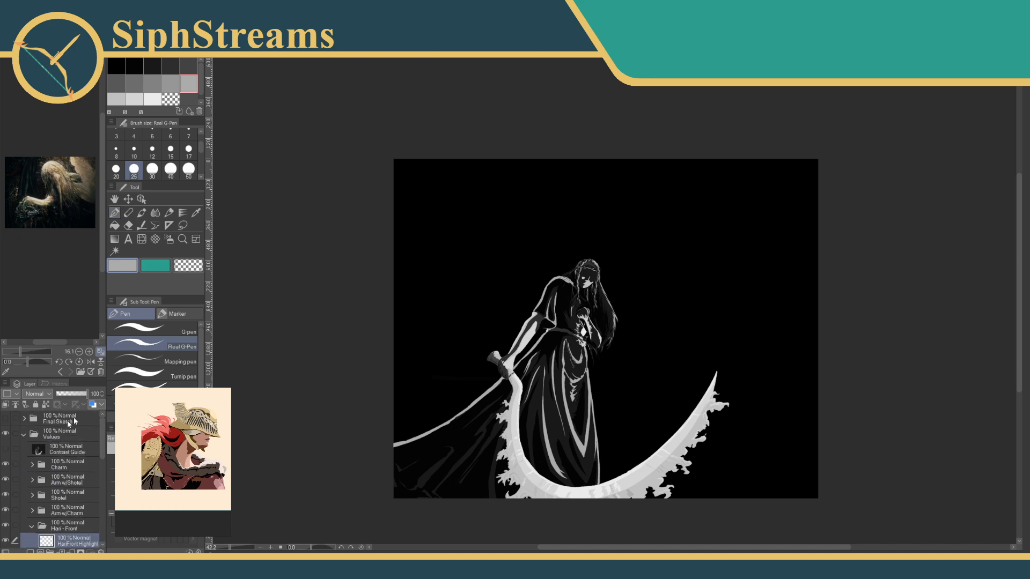
click(6, 449)
drag(228, 546, 235, 547)
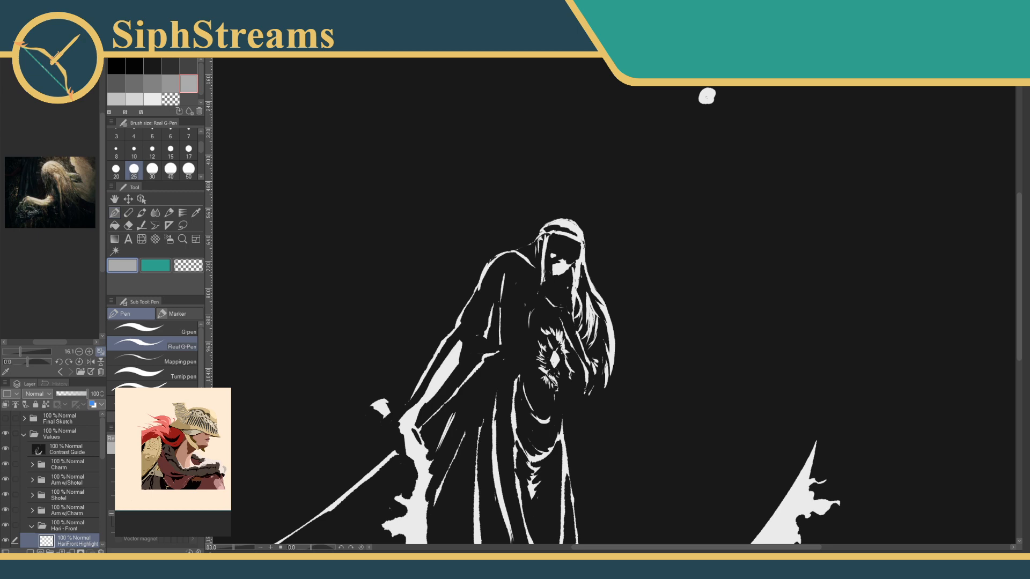
key(super+Right)
key(super+Right)
mouse_move(477, 333)
mouse_down()
mouse_move(505, 325)
mouse_move(482, 328)
mouse_up()
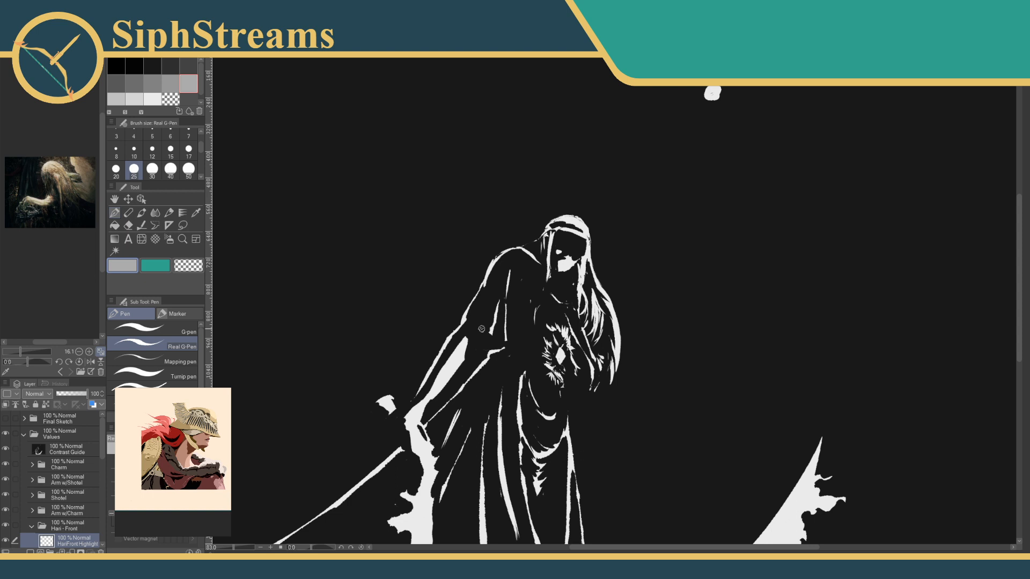
drag(478, 363, 500, 343)
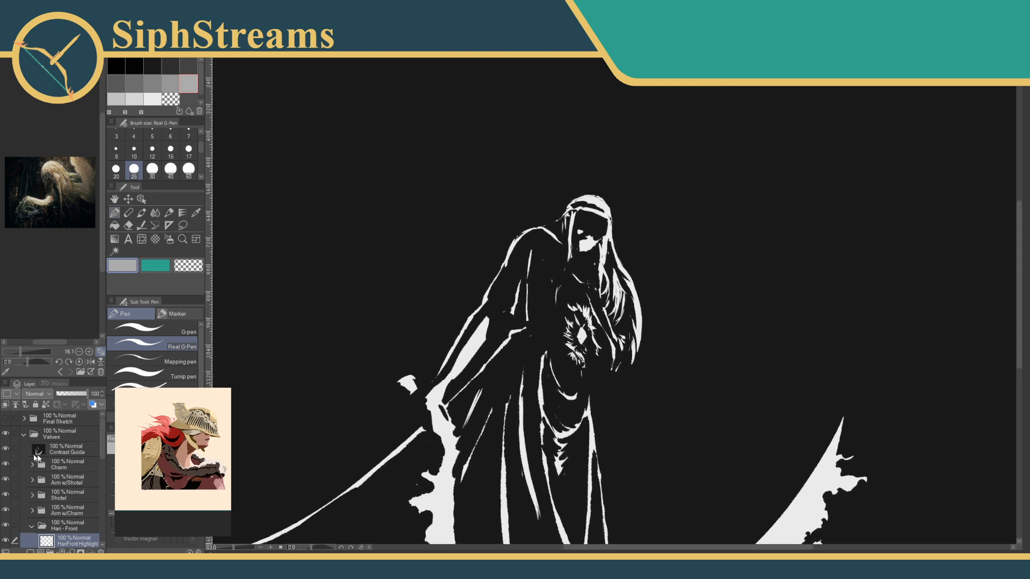
click(4, 450)
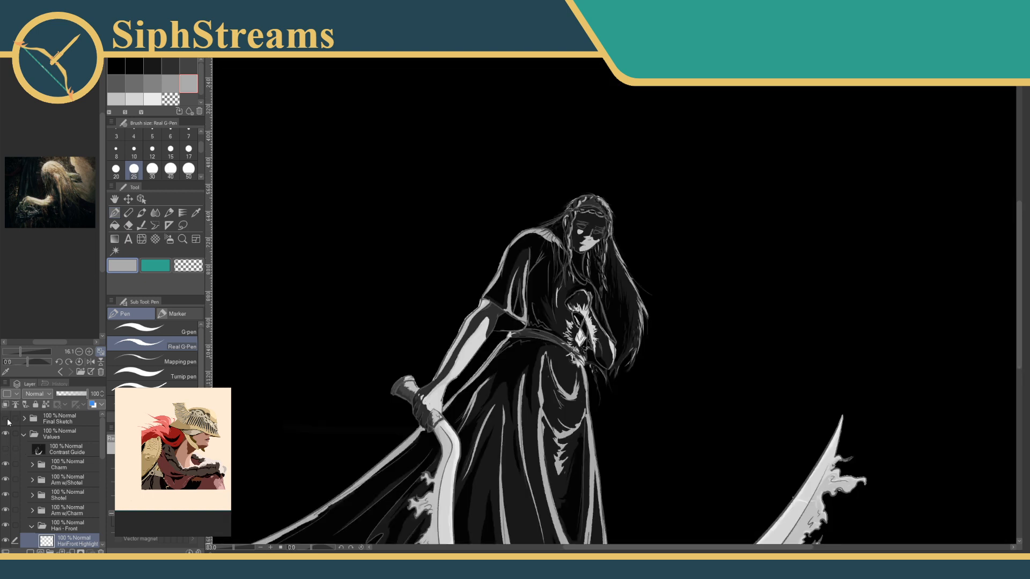
Paint a second light grey strand on the upper near braid beside the temple, redoing strokes that do not fit.
drag(237, 548, 241, 547)
drag(261, 449, 282, 473)
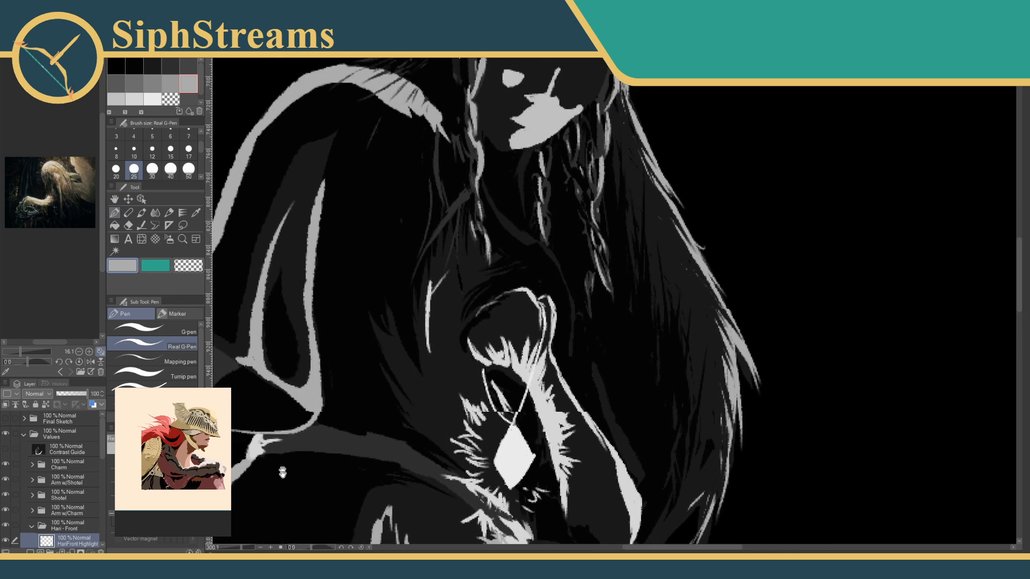
drag(303, 384, 298, 458)
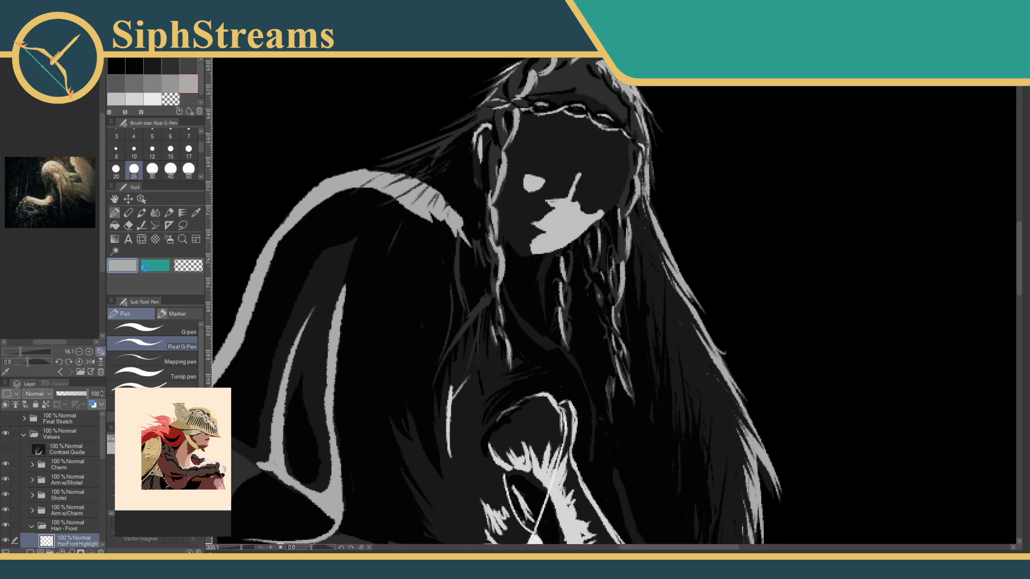
click(183, 269)
drag(406, 368, 416, 466)
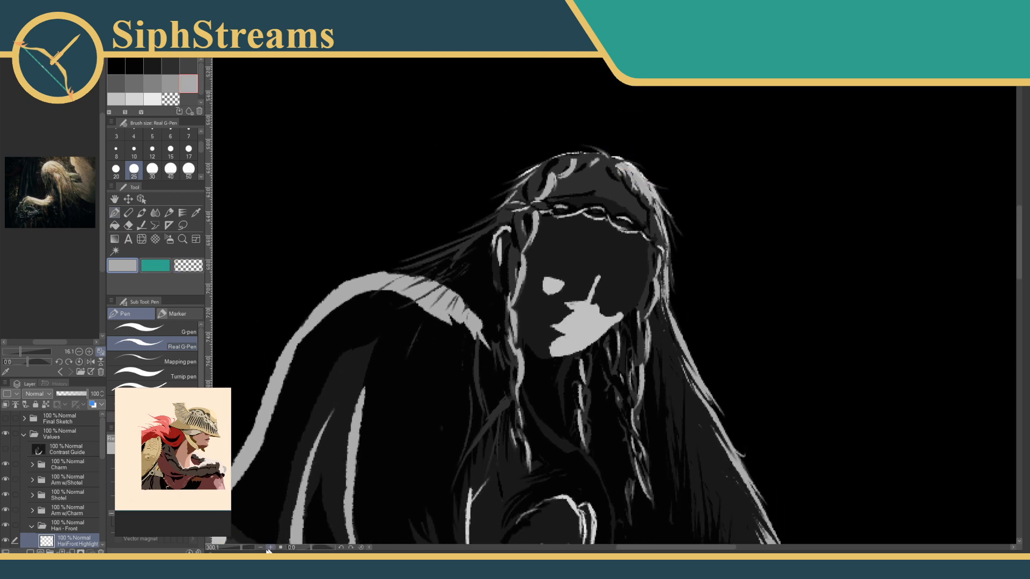
drag(242, 548, 248, 551)
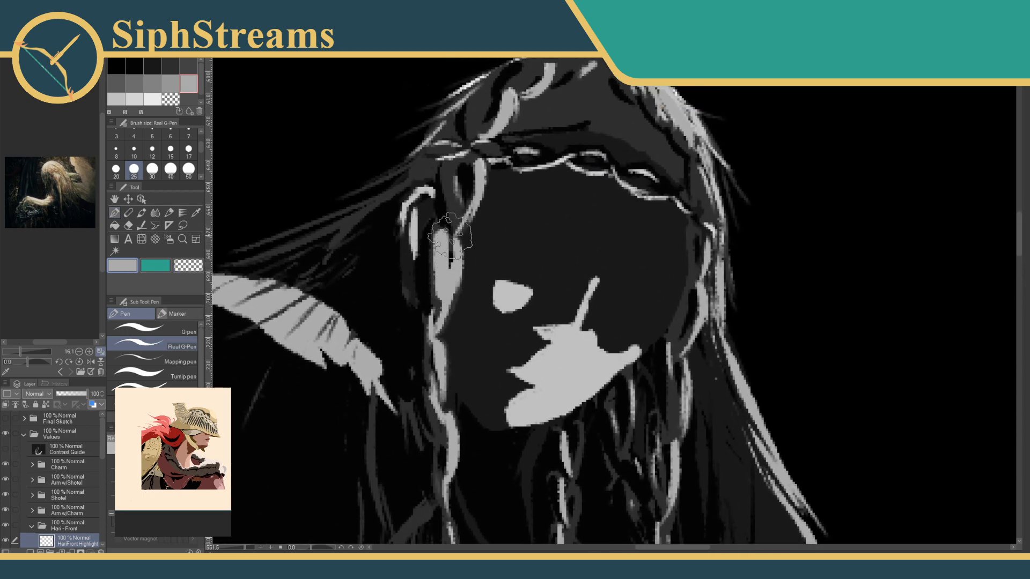
key(ctrl+z)
drag(444, 234, 443, 259)
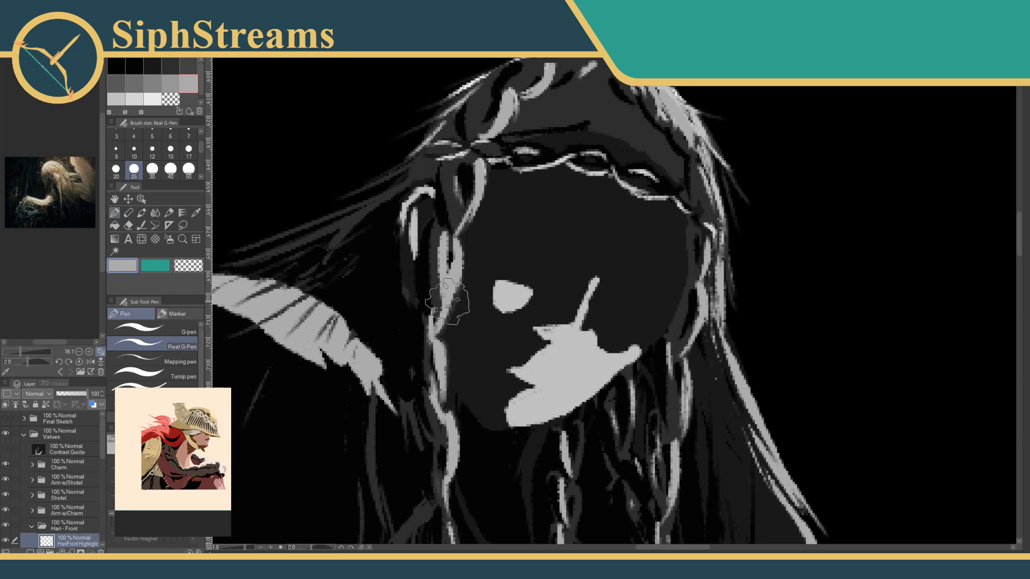
drag(461, 155, 466, 220)
key(ctrl+z)
drag(460, 159, 460, 230)
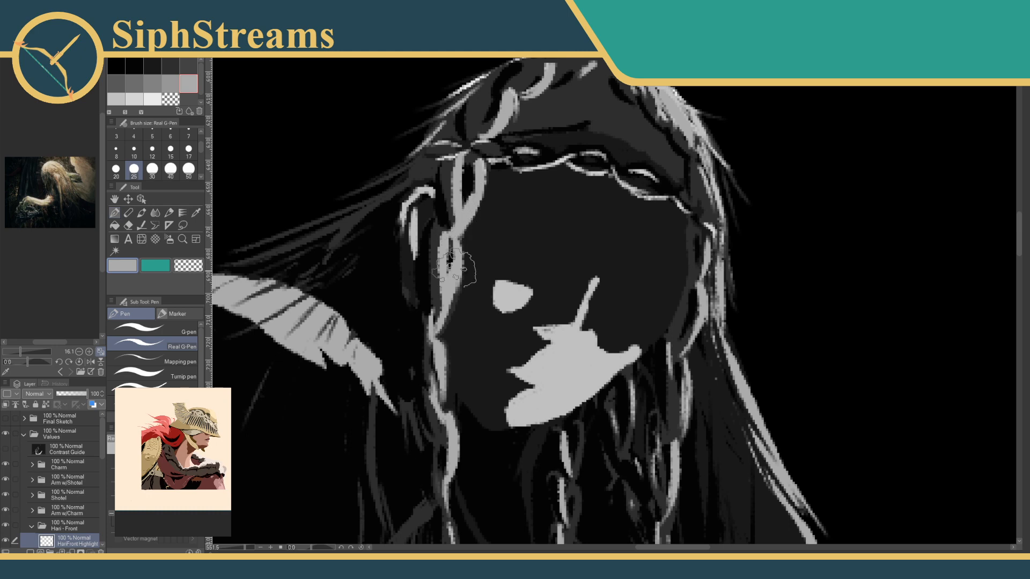
Thicken the light grey highlight along the rest of the near braid, from the temple down past the jaw.
drag(454, 322, 473, 237)
mouse_move(470, 188)
mouse_down()
mouse_move(448, 253)
mouse_move(456, 302)
mouse_up()
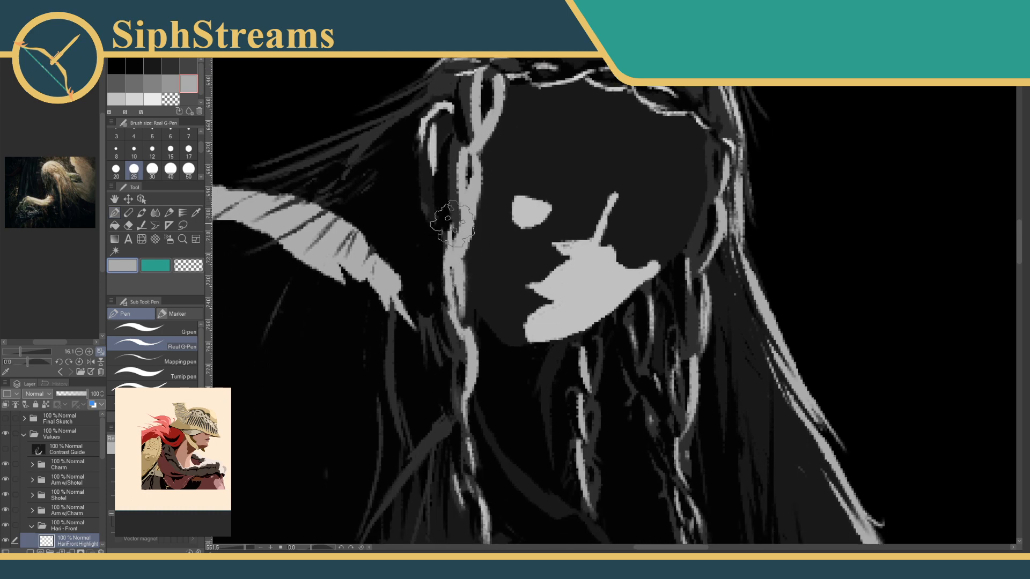
mouse_move(459, 187)
mouse_down()
mouse_move(454, 331)
mouse_move(465, 355)
mouse_move(453, 335)
mouse_move(454, 249)
mouse_move(464, 335)
mouse_move(456, 354)
mouse_move(474, 382)
mouse_move(461, 357)
mouse_up()
scroll(454, 316, down, 3)
scroll(461, 357, up, 4)
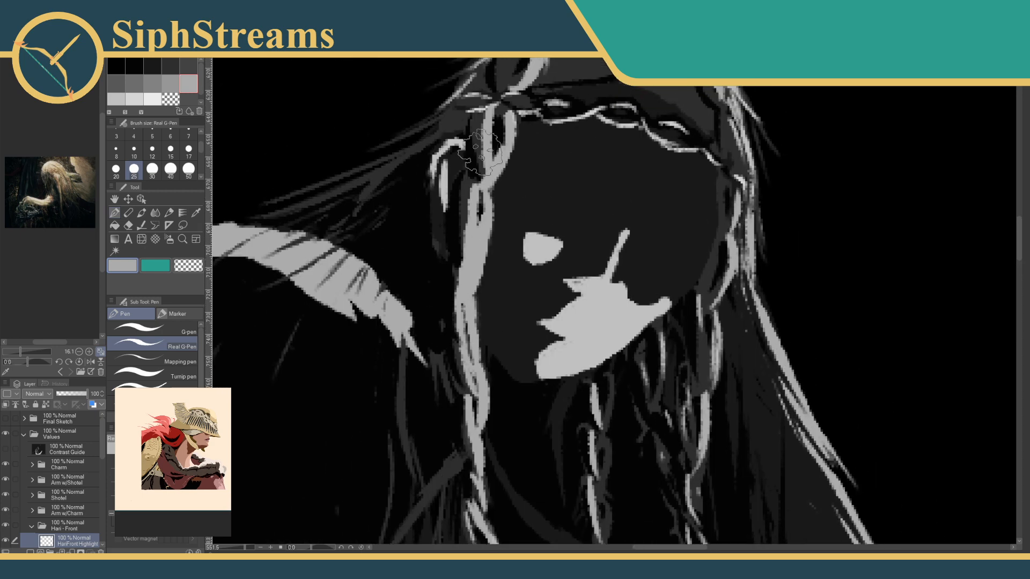
drag(481, 171, 473, 235)
Thicken the light grey highlights on the far braid and on the thin braid below the chin.
mouse_move(510, 103)
mouse_down()
mouse_move(476, 224)
mouse_move(496, 169)
mouse_move(509, 175)
mouse_move(537, 157)
mouse_up()
mouse_move(615, 206)
mouse_down()
mouse_move(613, 193)
mouse_move(501, 148)
mouse_up()
mouse_move(597, 250)
mouse_down()
mouse_move(561, 93)
mouse_move(569, 194)
mouse_move(566, 181)
mouse_move(536, 276)
mouse_move(542, 305)
mouse_up()
mouse_move(542, 236)
mouse_down()
mouse_move(530, 307)
mouse_move(536, 301)
mouse_move(539, 336)
mouse_move(561, 219)
mouse_move(548, 307)
mouse_move(556, 295)
mouse_move(550, 240)
mouse_move(553, 306)
mouse_move(556, 277)
mouse_move(555, 291)
mouse_move(548, 272)
mouse_move(543, 322)
mouse_move(572, 399)
mouse_up()
mouse_move(546, 352)
mouse_down()
mouse_move(569, 430)
mouse_move(548, 337)
mouse_move(562, 378)
mouse_move(553, 377)
mouse_move(556, 413)
mouse_up()
space+drag(510, 342, 552, 375)
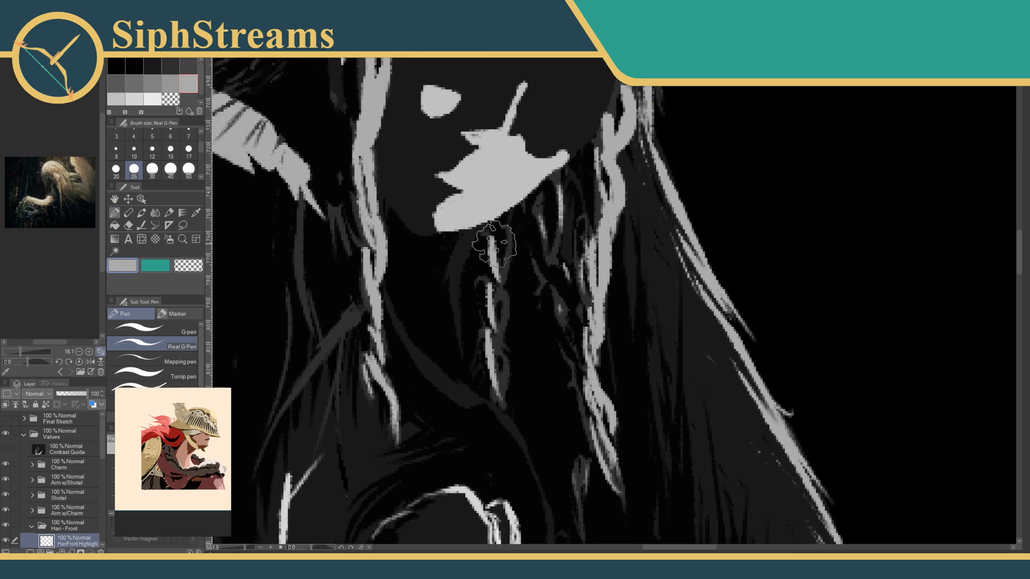
mouse_move(493, 238)
mouse_down()
mouse_move(493, 376)
mouse_move(501, 362)
mouse_up()
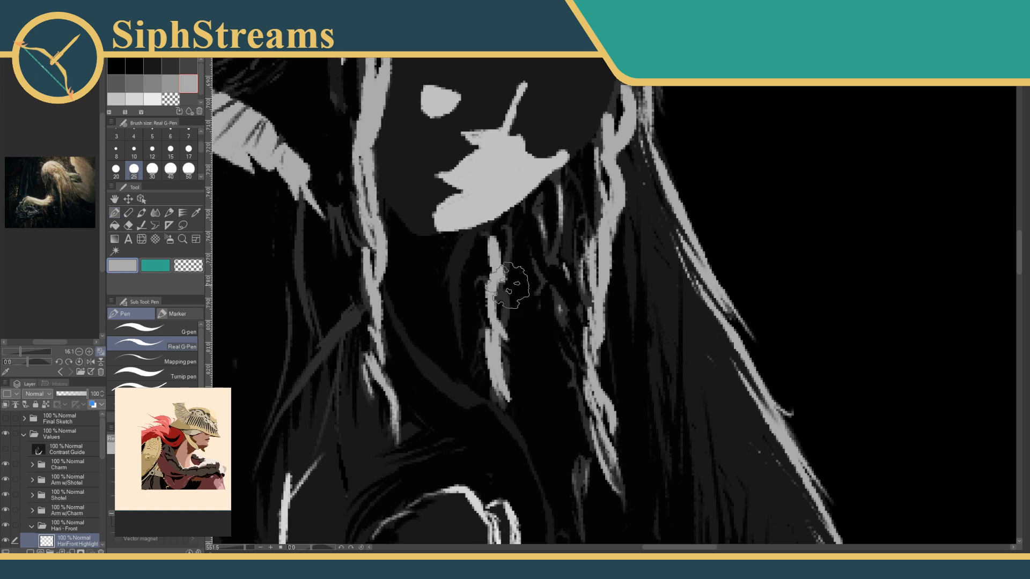
Undo the last strokes on the thin braid below the chin and paint light grey strands on the short braid under the jaw.
key(ctrl+z)
key(ctrl+z)
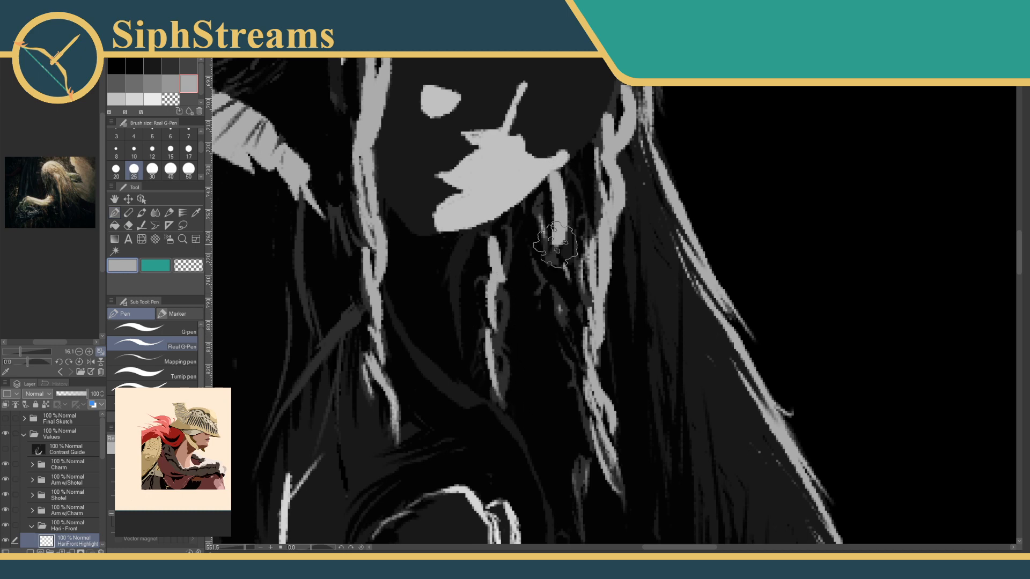
mouse_move(558, 188)
mouse_down()
mouse_move(559, 240)
mouse_move(543, 217)
mouse_move(587, 314)
mouse_up()
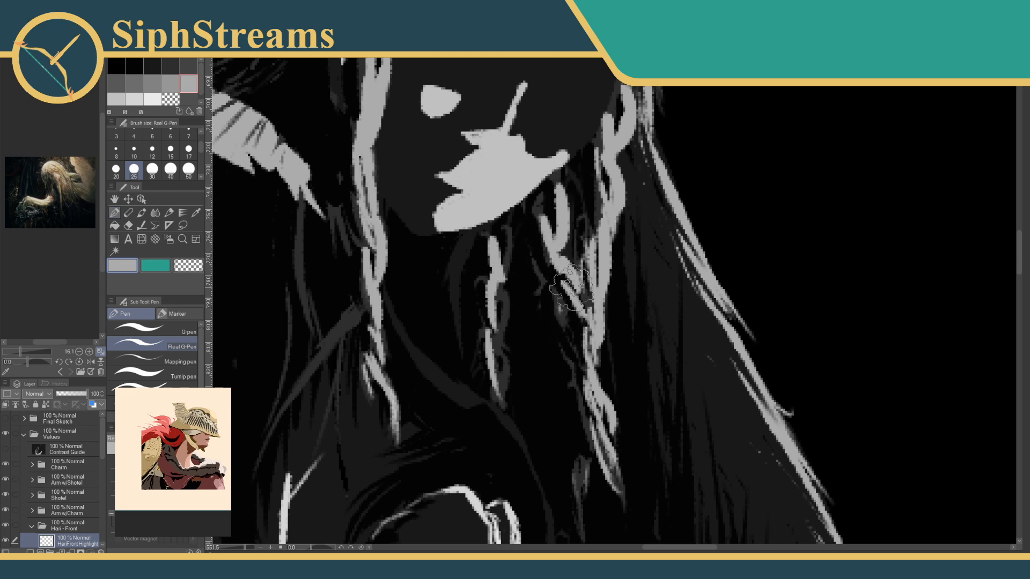
drag(571, 288, 587, 316)
Paint a second light grey twisted strand along the thin braid below the chin, redoing the stroke that does not fit.
drag(499, 278, 509, 334)
key(ctrl+z)
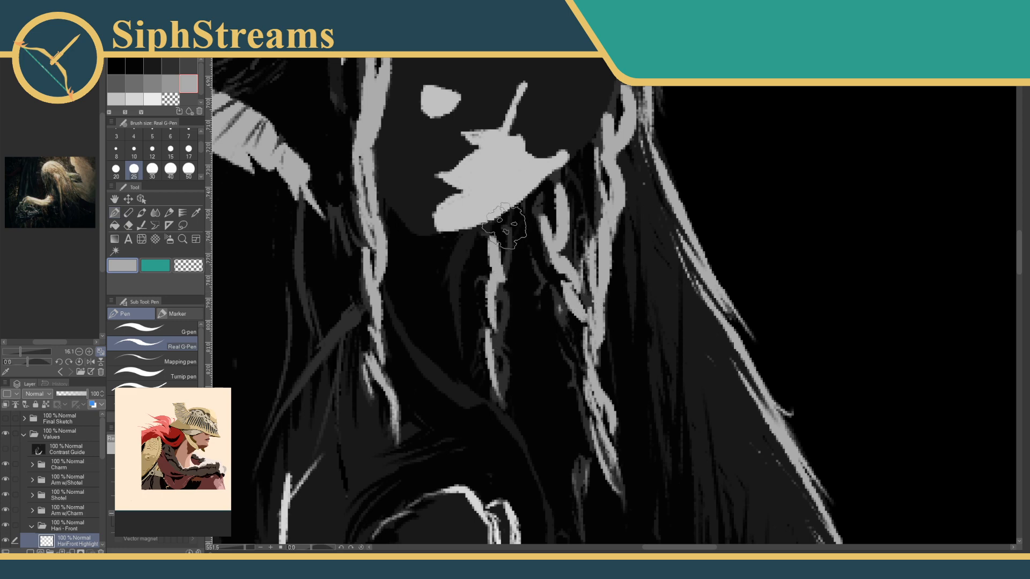
mouse_move(506, 226)
mouse_down()
mouse_move(494, 332)
mouse_move(504, 378)
mouse_move(491, 371)
mouse_move(493, 395)
mouse_move(515, 182)
mouse_up()
Paint light grey twisted strands on the loose braid end below the far braid, redoing its tapered tip until it fits.
drag(592, 263, 590, 288)
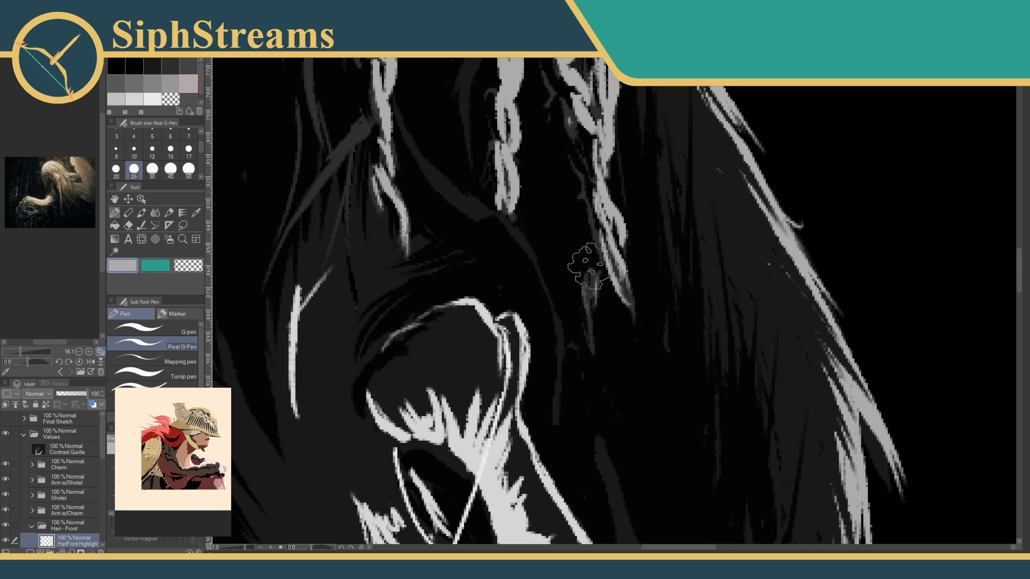
drag(594, 244, 594, 354)
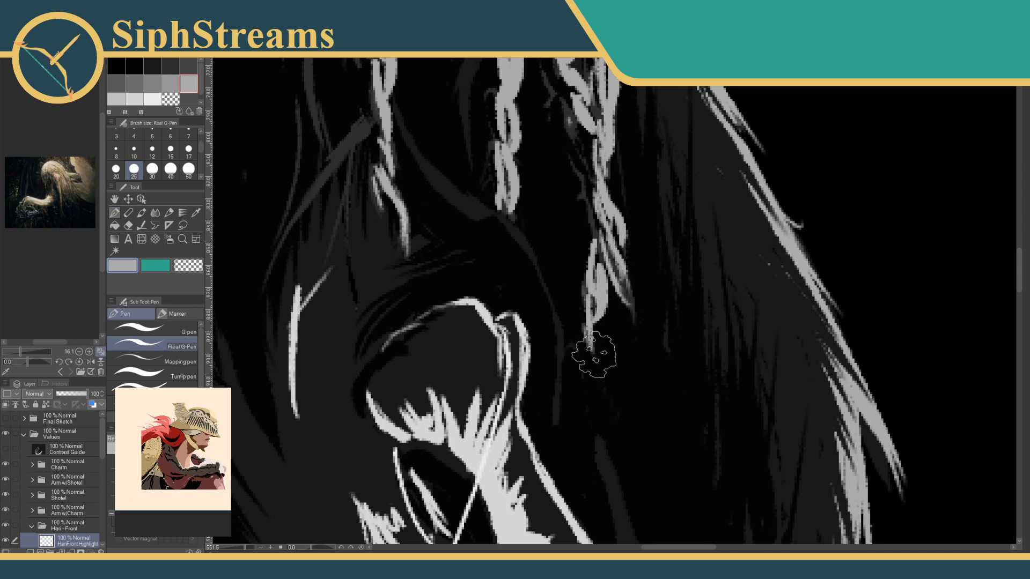
mouse_move(593, 293)
mouse_down()
mouse_move(669, 153)
mouse_move(660, 176)
mouse_up()
drag(660, 177, 651, 259)
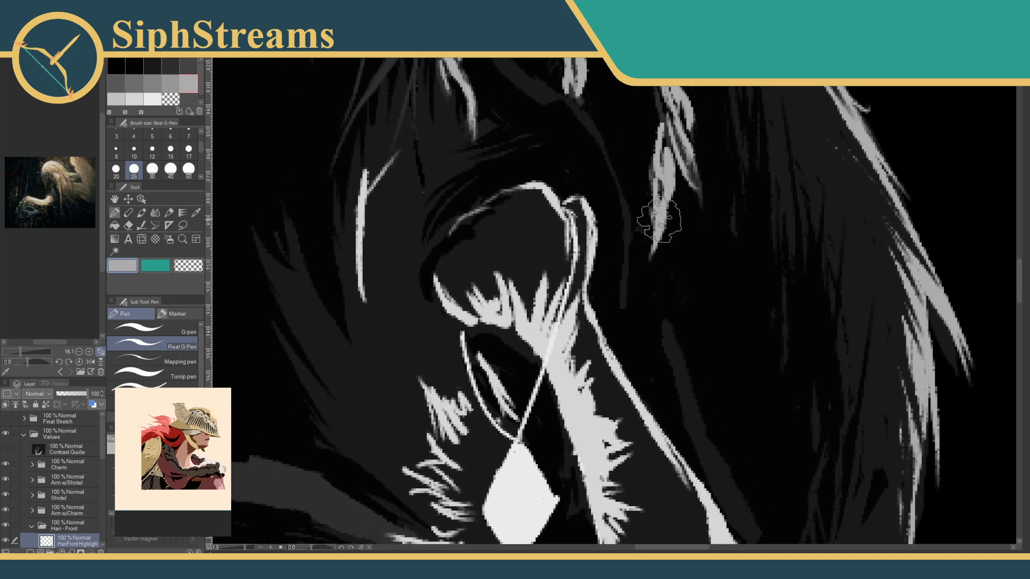
key(ctrl+z)
drag(665, 203, 641, 263)
key(ctrl+z)
mouse_move(665, 206)
mouse_down()
mouse_move(659, 232)
mouse_move(653, 258)
mouse_up()
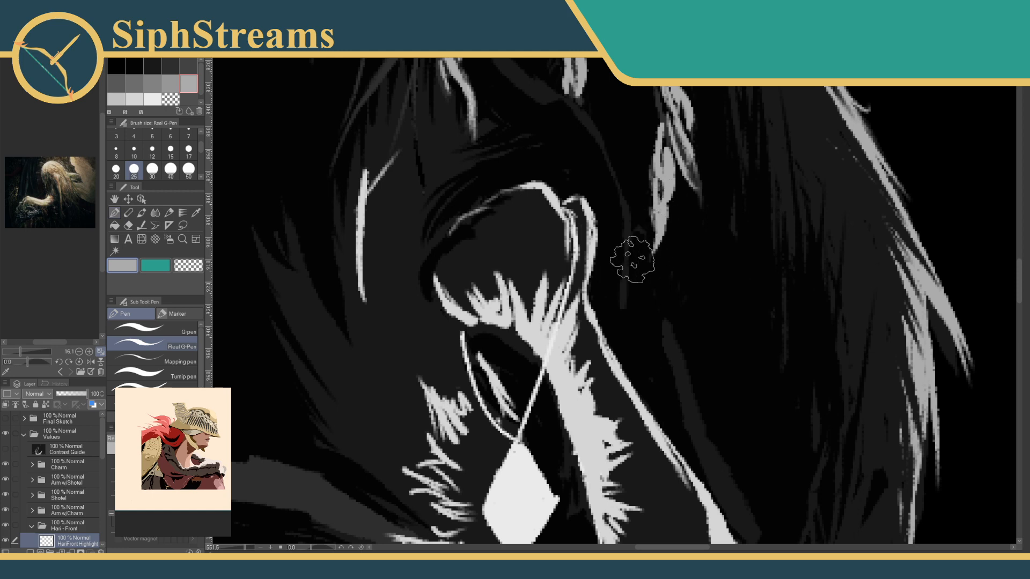
Examine the braid highlights against the shoulder, face, hands and the whole figure, at close and full view.
drag(593, 284, 639, 455)
drag(530, 260, 585, 420)
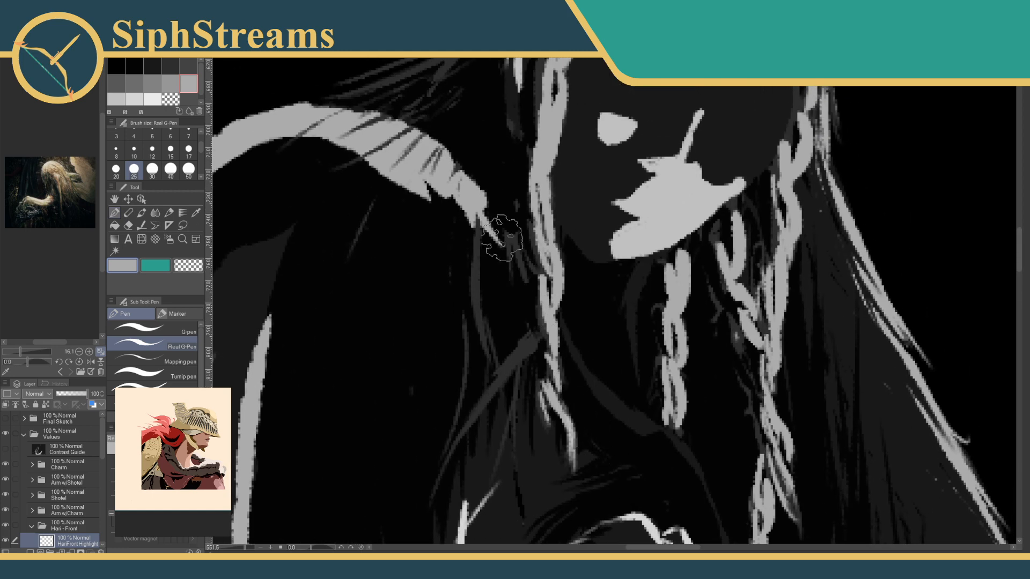
mouse_move(505, 337)
mouse_down()
mouse_move(491, 281)
mouse_move(538, 486)
mouse_up()
drag(471, 305, 575, 351)
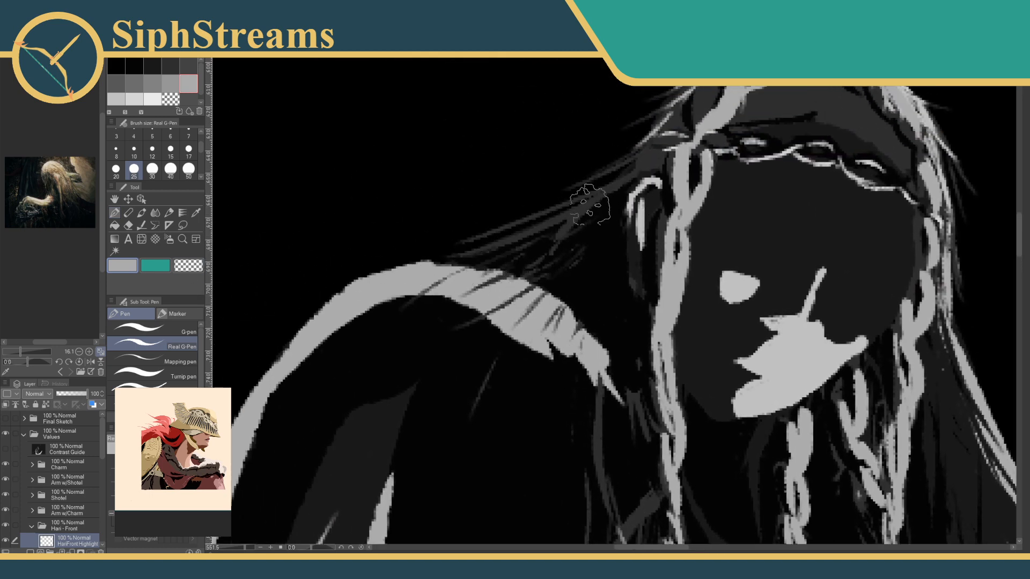
drag(731, 371, 433, 270)
drag(661, 416, 546, 260)
drag(592, 327, 638, 309)
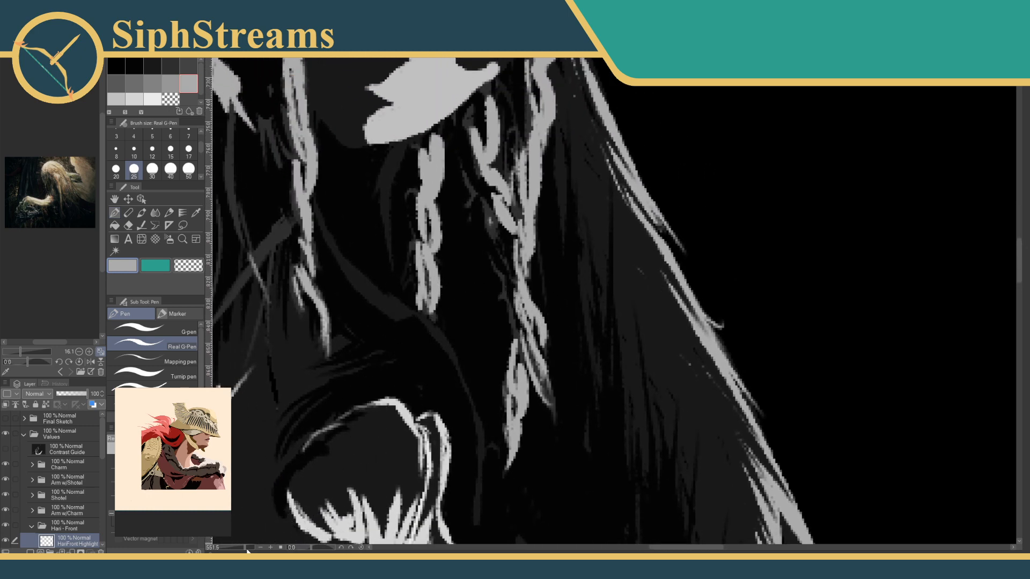
drag(248, 548, 232, 549)
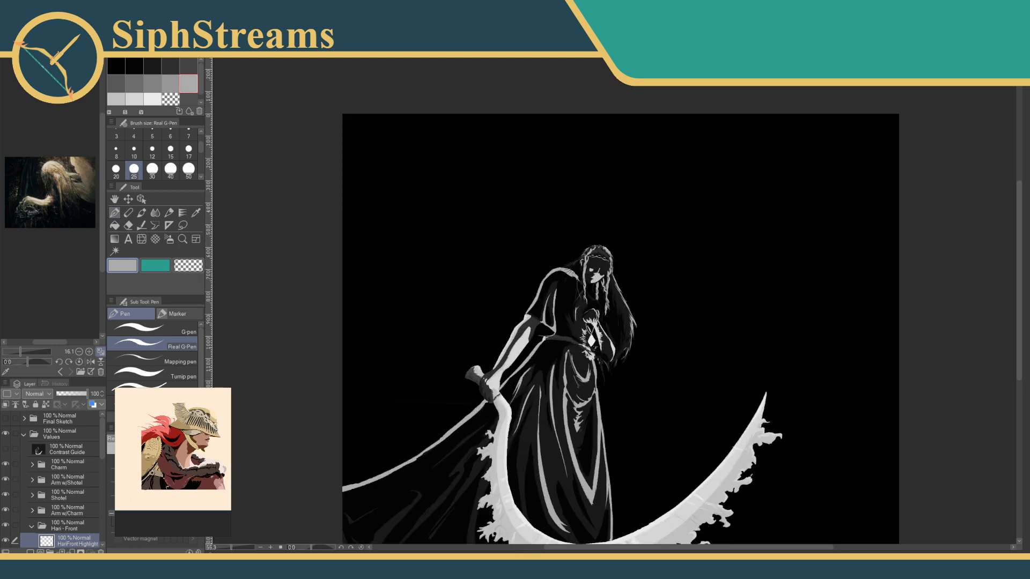
mouse_move(236, 547)
mouse_down()
mouse_move(224, 551)
mouse_move(241, 548)
mouse_up()
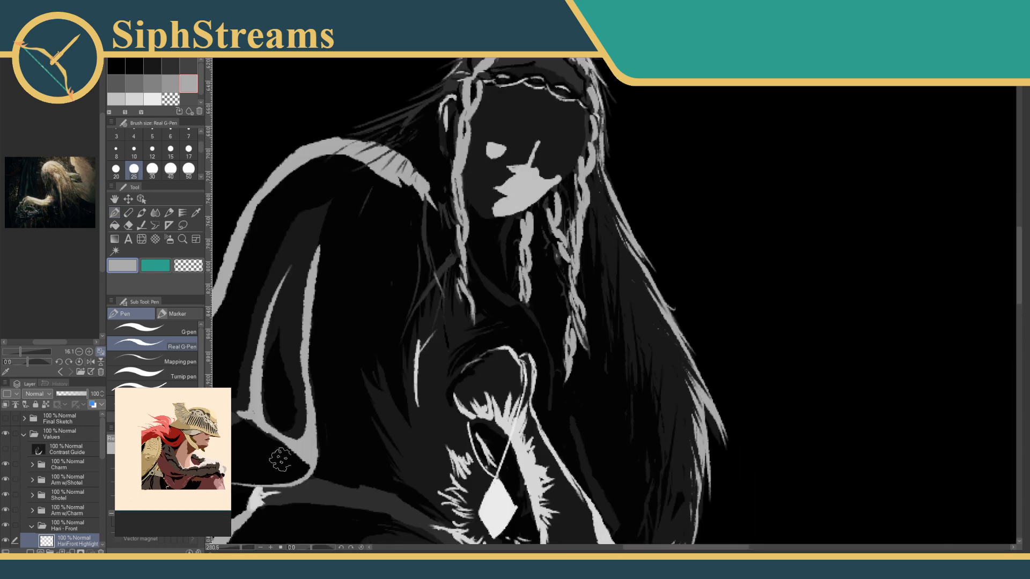
drag(370, 439, 408, 537)
drag(402, 386, 467, 472)
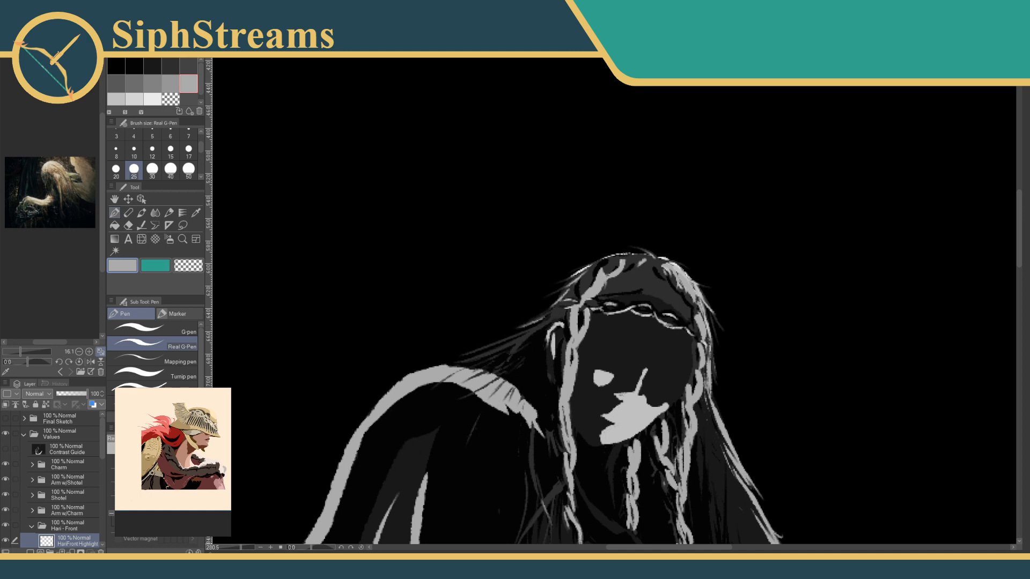
scroll(435, 397, up, 5)
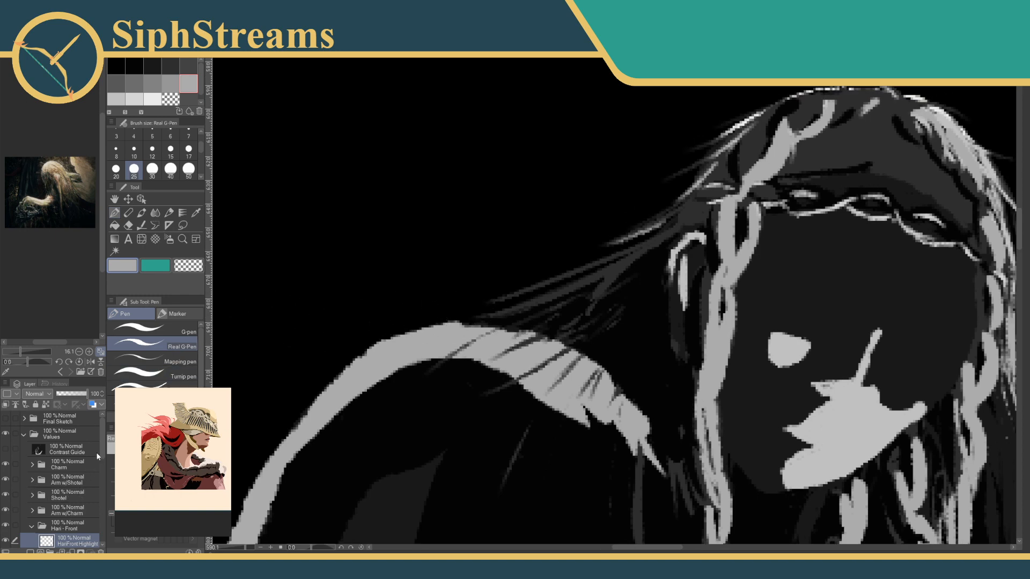
Erase the stray strands between neck and shoulder on the HairFrong Base layer and the shadow beside the ear on HairFront Shadow.
scroll(97, 455, down, 3)
click(68, 504)
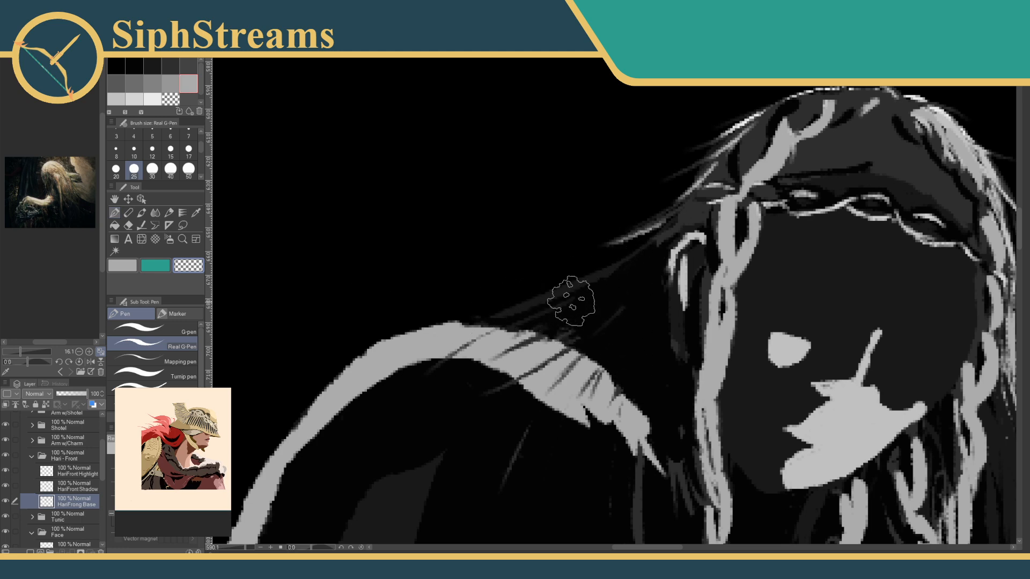
click(67, 491)
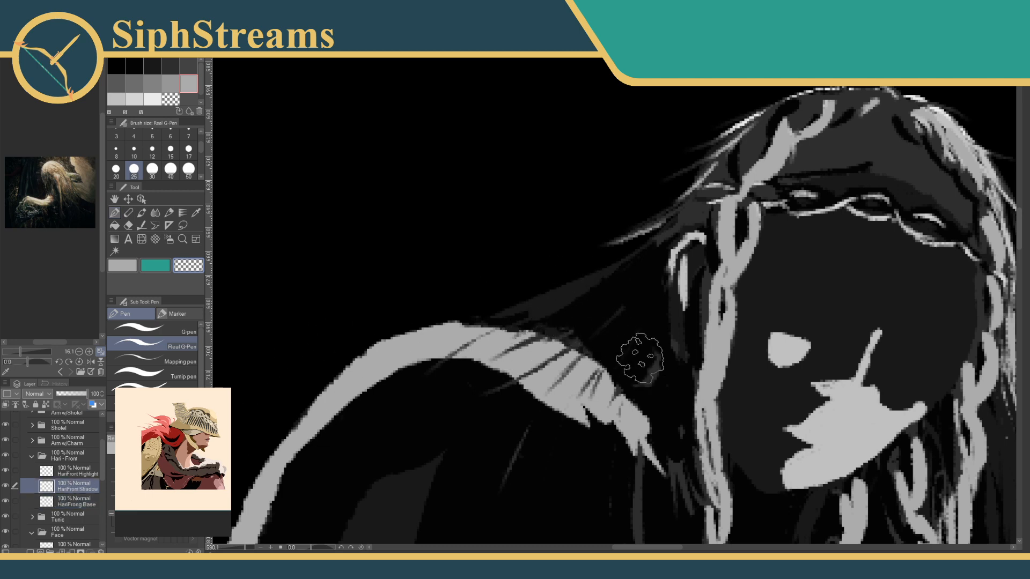
drag(647, 290, 593, 338)
drag(647, 318, 618, 361)
drag(652, 284, 637, 384)
mouse_move(650, 263)
mouse_down()
mouse_move(646, 322)
mouse_move(658, 370)
mouse_move(666, 358)
mouse_move(646, 381)
mouse_move(678, 387)
mouse_move(680, 373)
mouse_move(666, 470)
mouse_up()
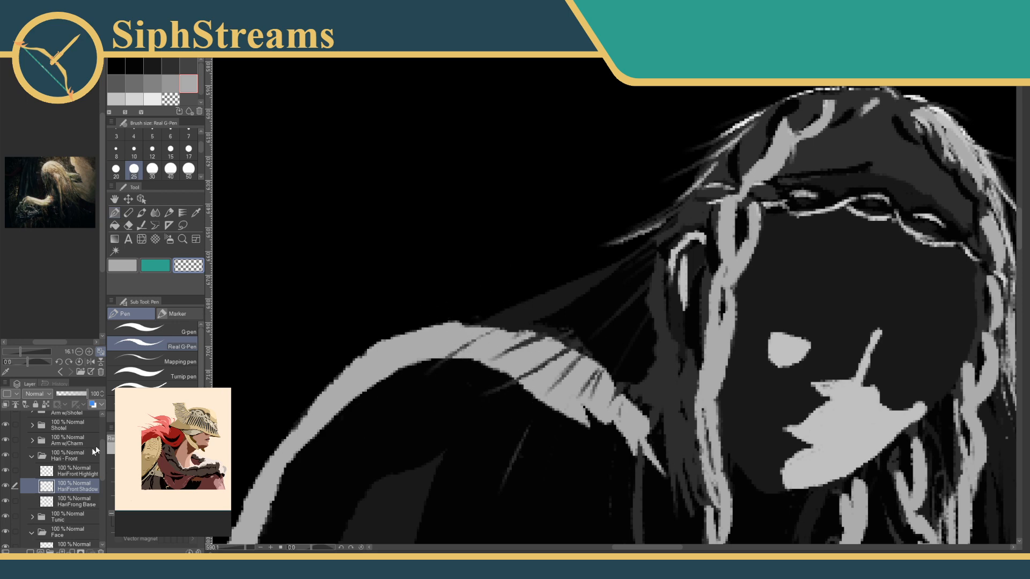
Erase the hair strands crossing the light grey shoulder highlight and the upper sleeve on the HairFrong Base layer.
click(75, 472)
scroll(529, 325, down, 5)
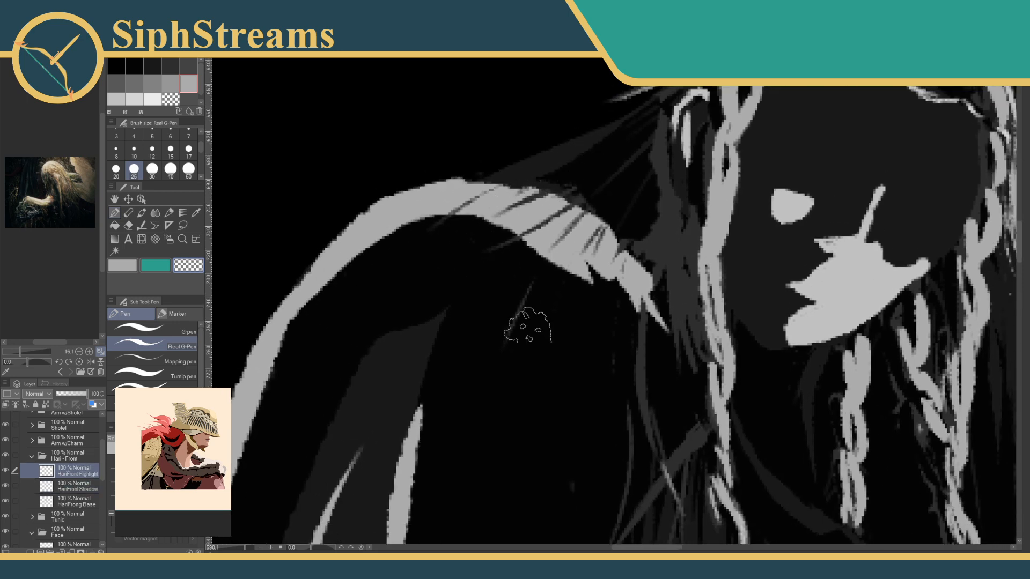
click(79, 503)
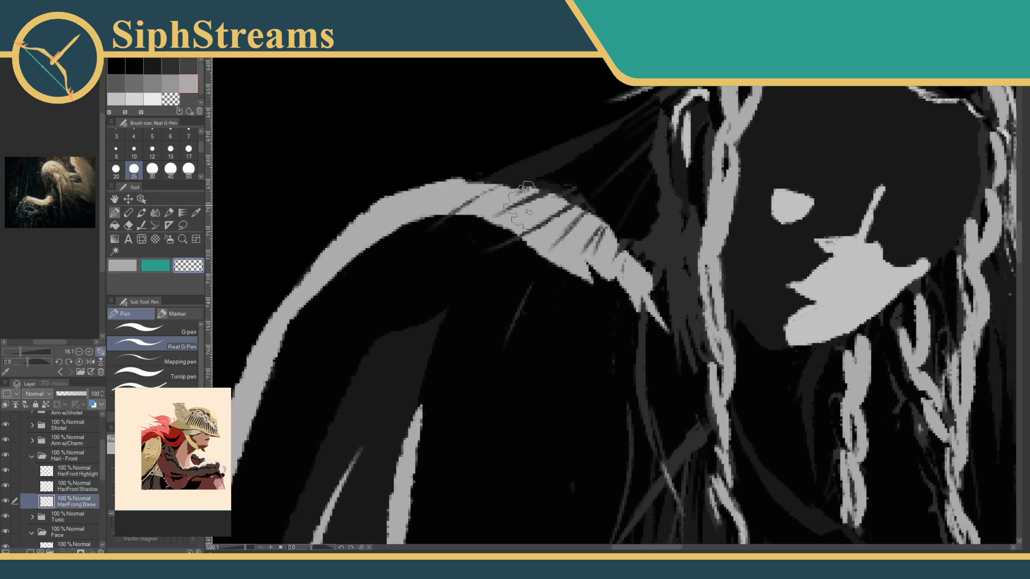
mouse_move(528, 212)
mouse_down()
mouse_move(417, 244)
mouse_move(462, 251)
mouse_move(500, 276)
mouse_move(593, 201)
mouse_move(621, 217)
mouse_move(612, 251)
mouse_up()
drag(574, 257, 528, 427)
mouse_move(593, 295)
mouse_down()
mouse_move(606, 328)
mouse_move(606, 385)
mouse_move(630, 403)
mouse_move(592, 281)
mouse_move(582, 298)
mouse_move(584, 359)
mouse_move(626, 196)
mouse_move(600, 290)
mouse_move(605, 342)
mouse_move(593, 388)
mouse_up()
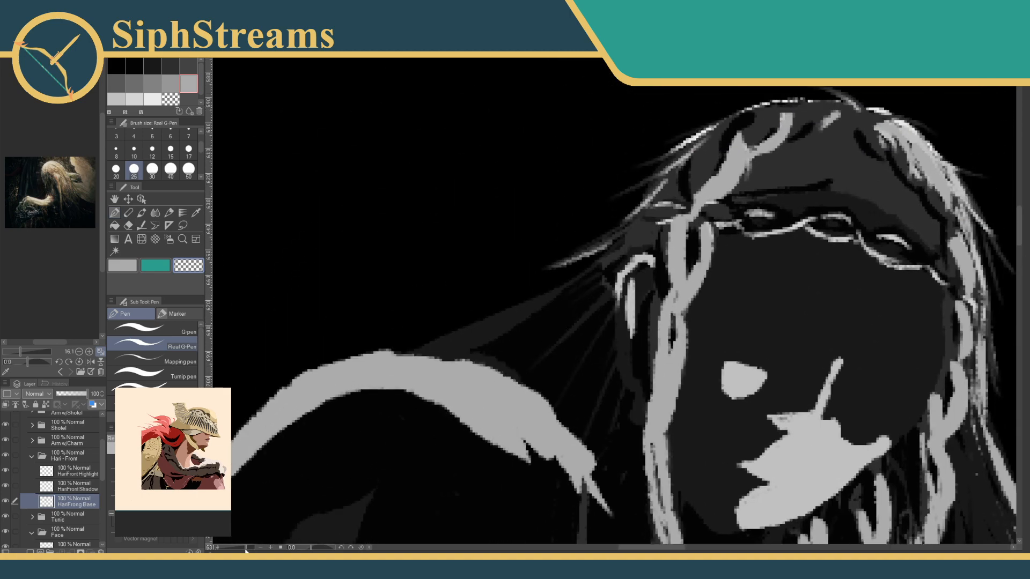
Try a light grey highlight on the HairFront Highlight layer along the hair edge sweeping from the shoulder up toward the nape.
click(229, 547)
scroll(229, 548, up, 8)
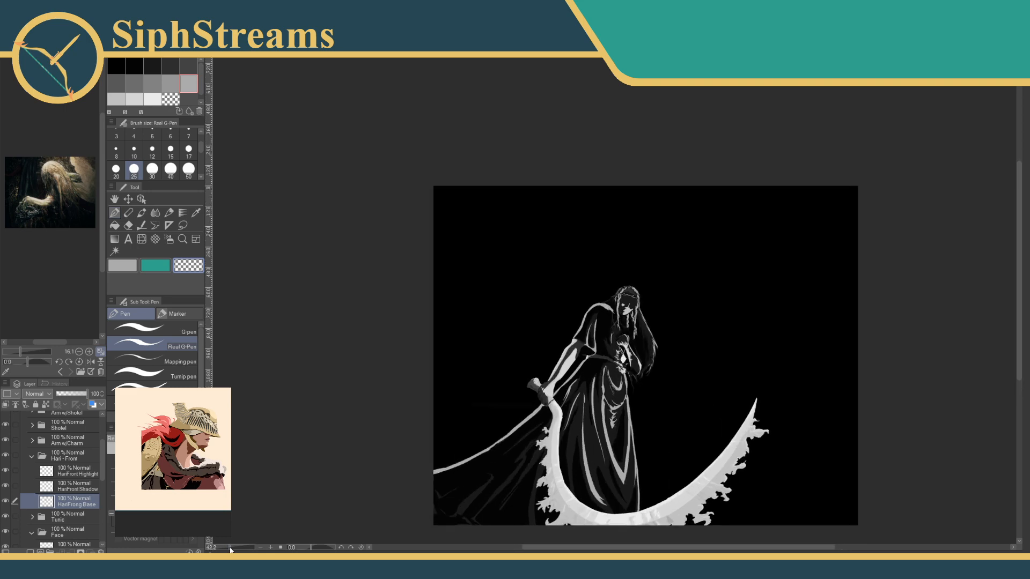
scroll(229, 548, up, 5)
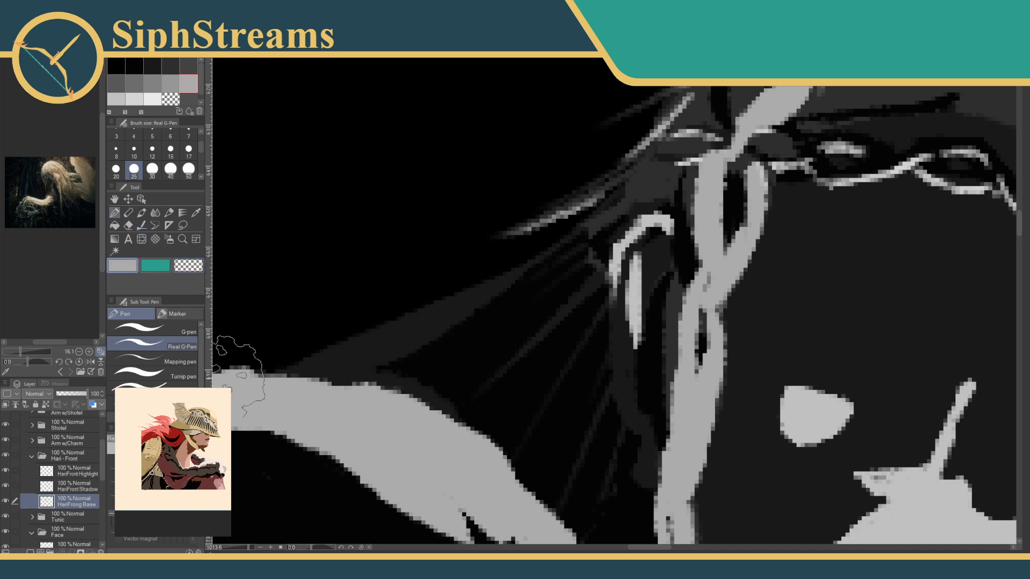
click(85, 477)
mouse_move(295, 368)
mouse_down()
mouse_move(340, 340)
mouse_move(422, 325)
mouse_up()
drag(356, 354, 447, 311)
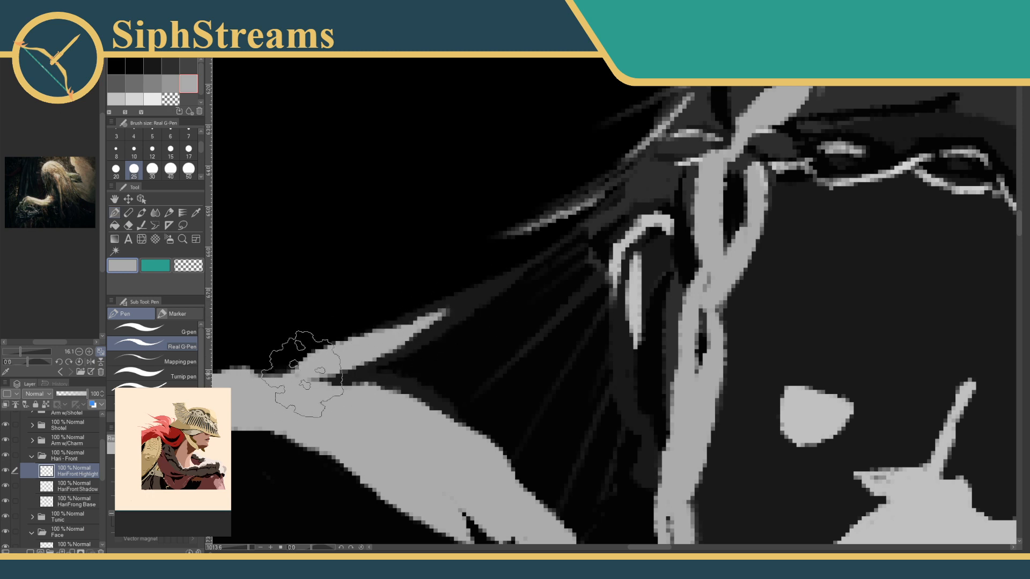
drag(322, 369, 330, 380)
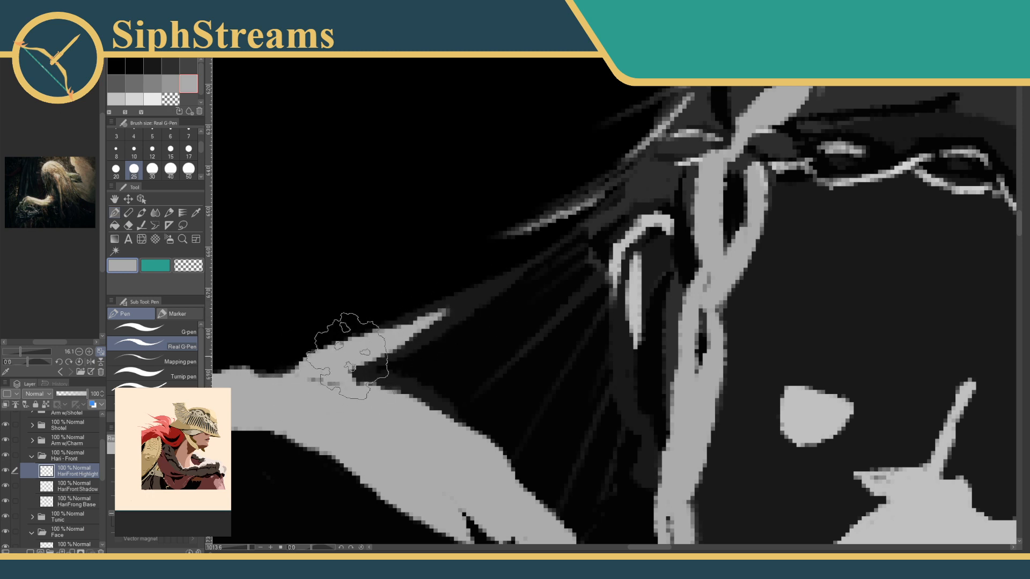
mouse_move(364, 338)
mouse_down()
mouse_move(488, 285)
mouse_move(419, 314)
mouse_move(460, 281)
mouse_up()
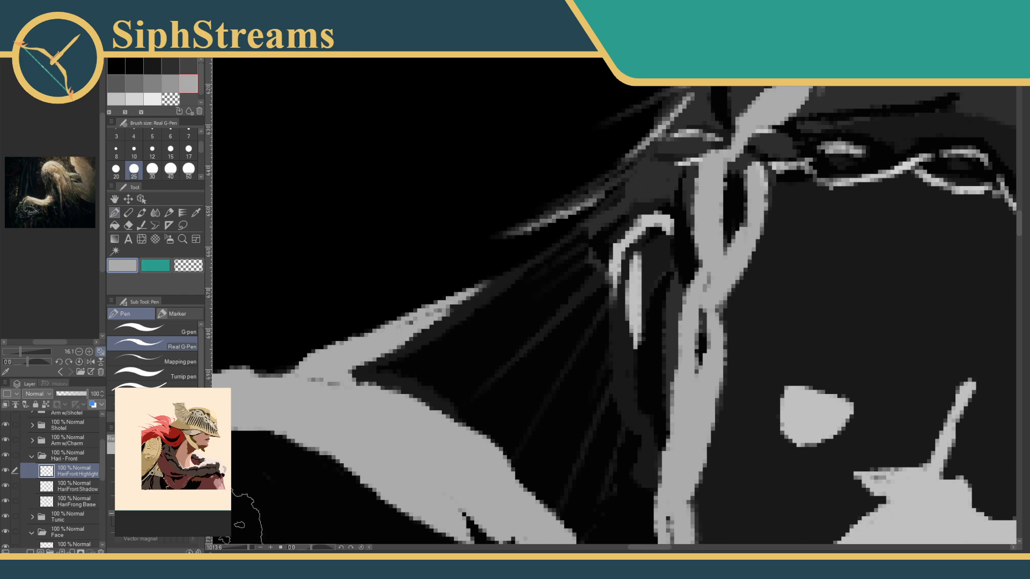
scroll(242, 531, down, 10)
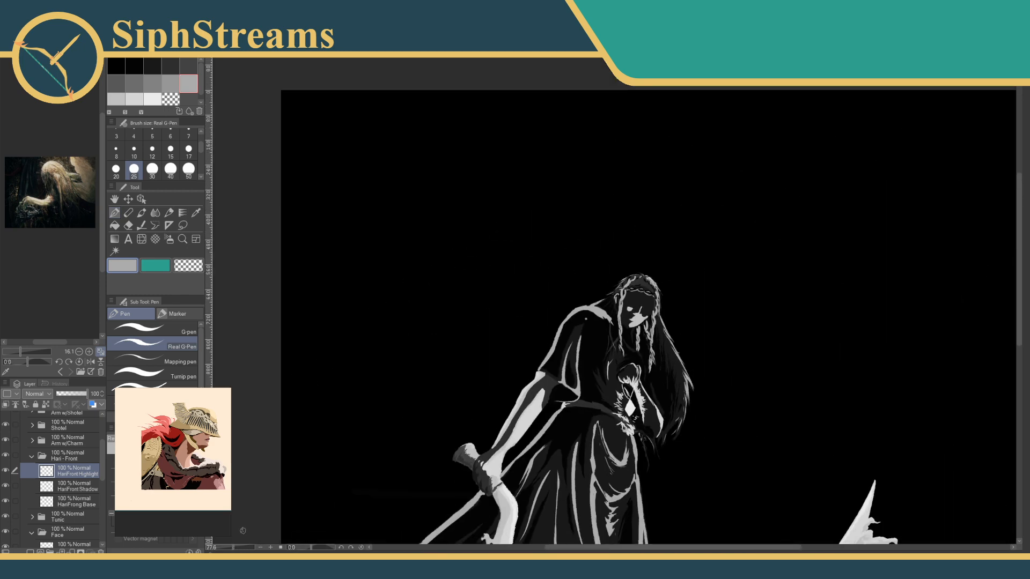
mouse_move(244, 547)
mouse_down()
mouse_move(223, 548)
mouse_move(244, 548)
mouse_up()
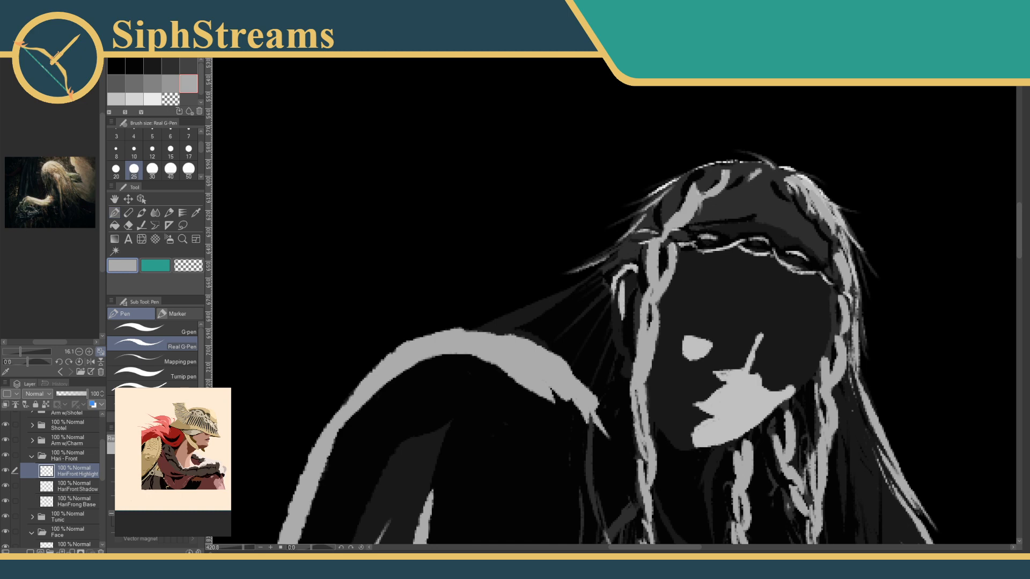
Paint dark grey strands between the shoulder and near braid on the HairFrong Base layer, using a grey sampled from the existing hair.
drag(241, 551, 246, 549)
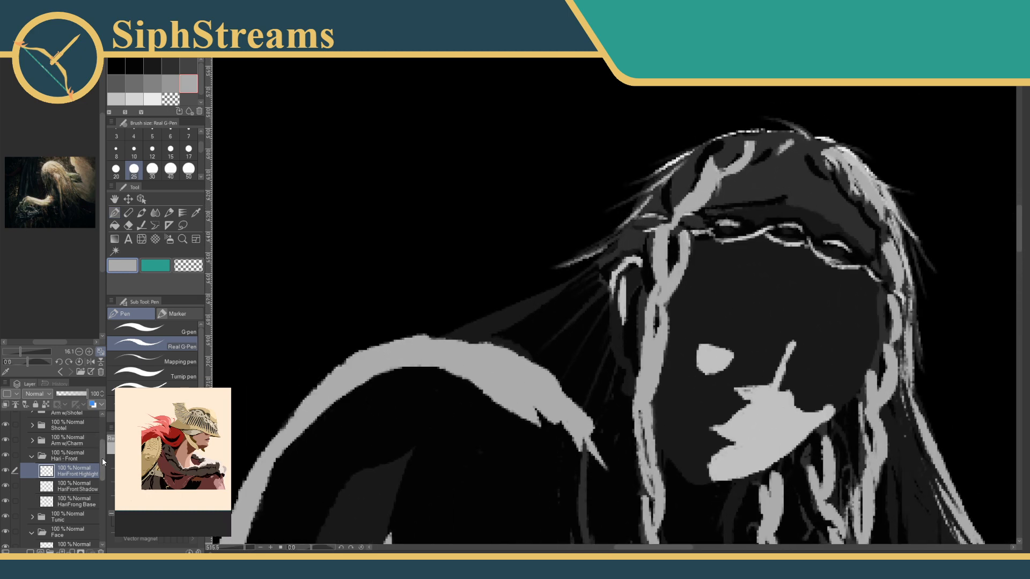
mouse_move(428, 385)
mouse_down()
mouse_move(412, 197)
mouse_move(397, 288)
mouse_up()
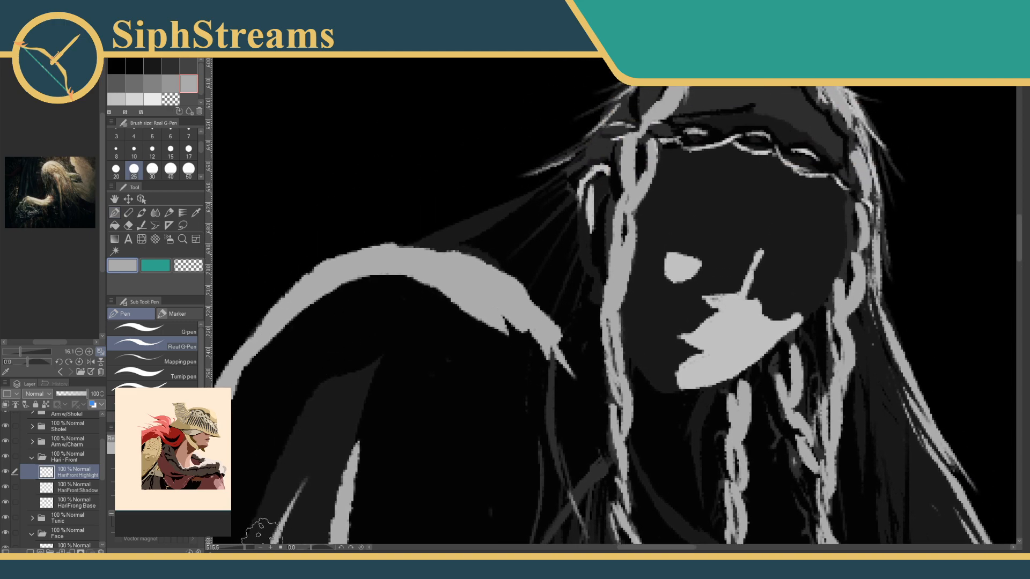
drag(244, 551, 245, 552)
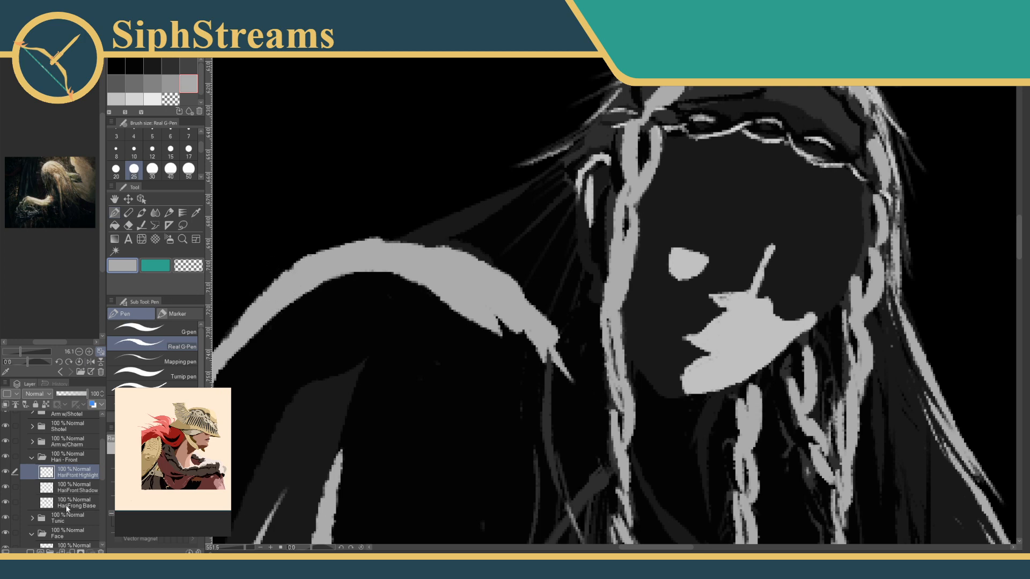
click(79, 490)
click(81, 502)
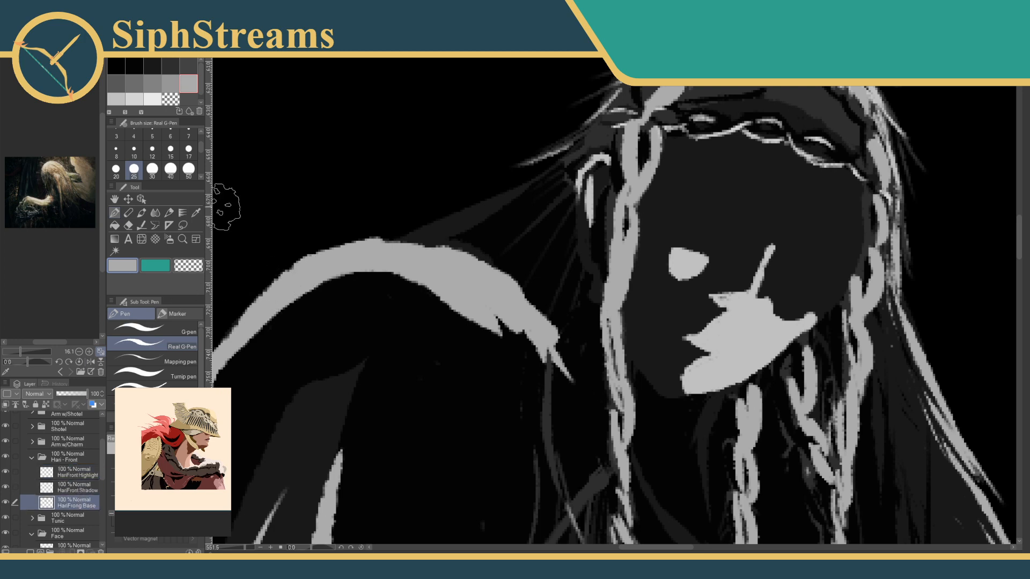
click(198, 213)
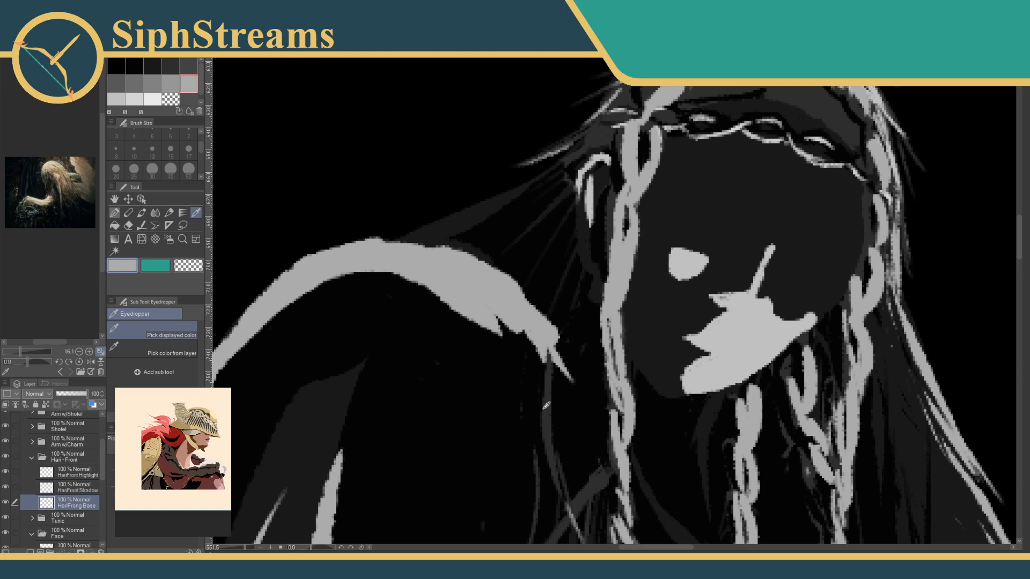
click(114, 213)
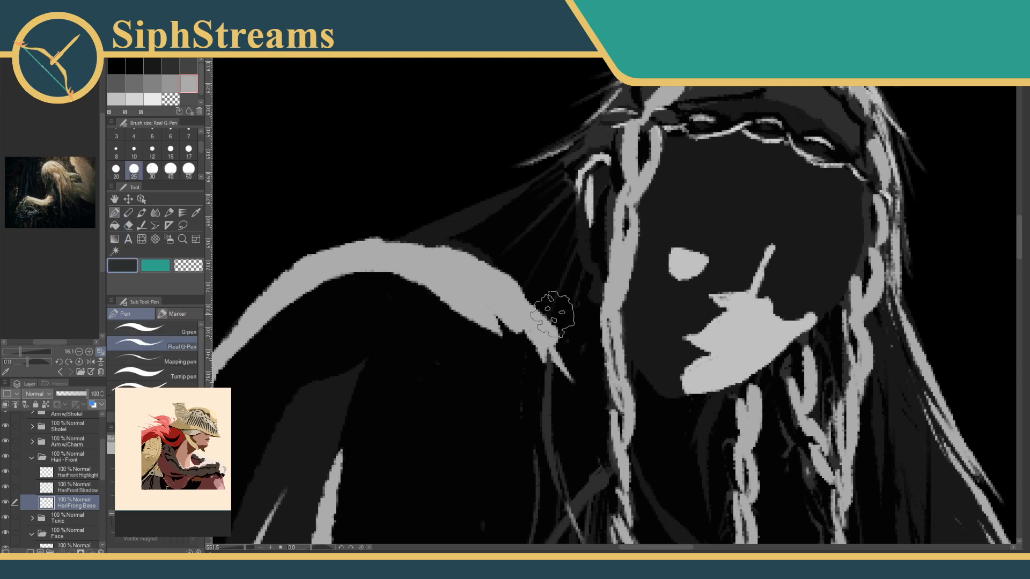
mouse_move(552, 299)
mouse_down()
mouse_move(577, 373)
mouse_move(572, 318)
mouse_move(558, 451)
mouse_up()
drag(586, 299, 596, 428)
drag(556, 347, 587, 475)
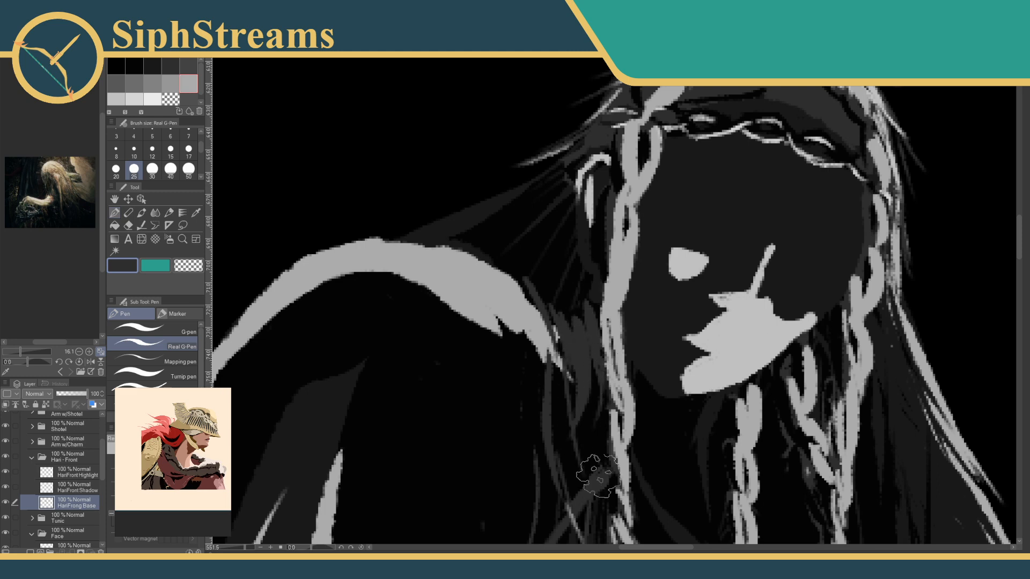
drag(537, 298, 523, 359)
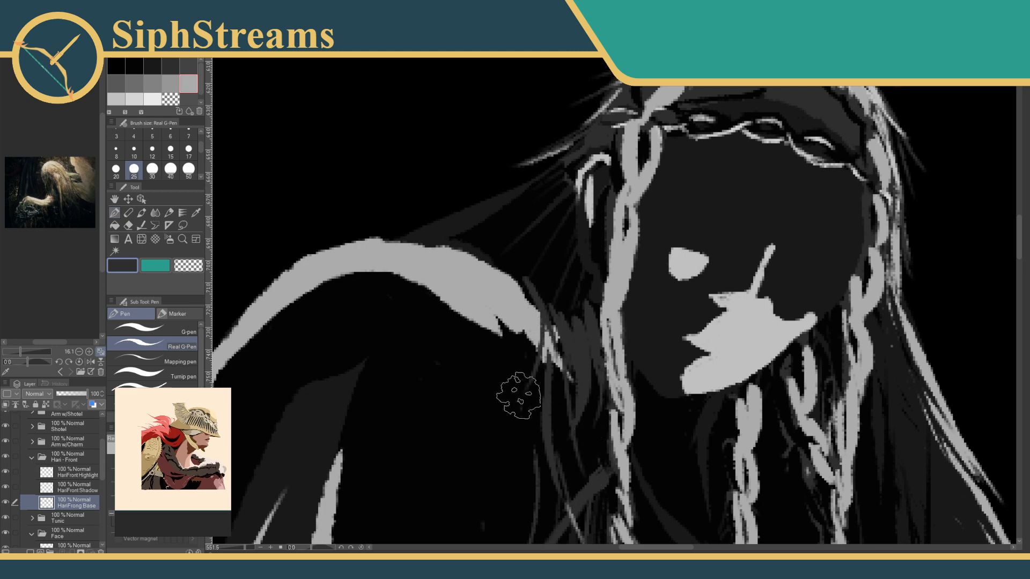
Paint dark grey strands on the HairFrong Base layer over the shoulder highlight's inner edge and from the ear down beside the near braid.
drag(518, 396, 557, 416)
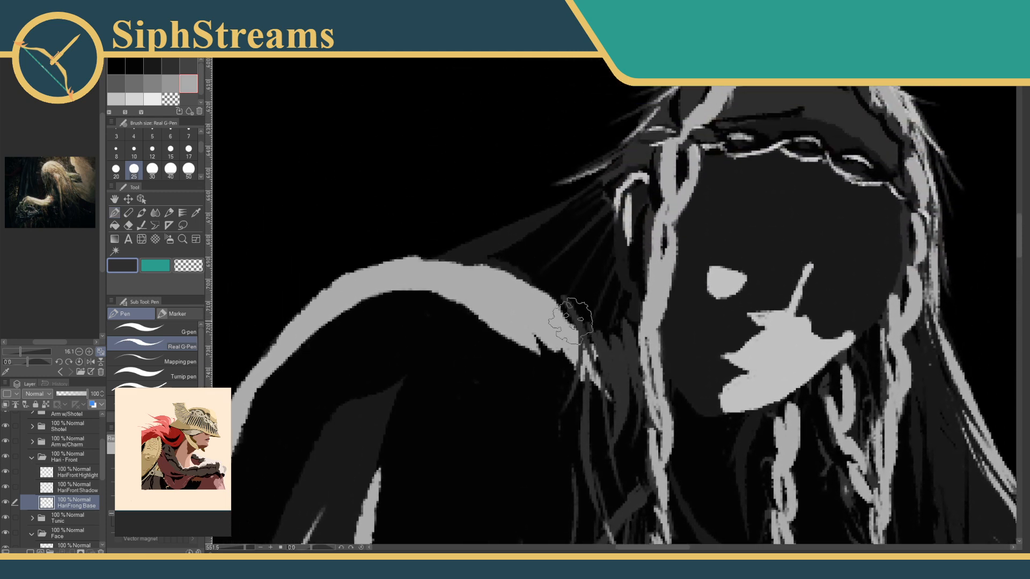
mouse_move(552, 293)
mouse_down()
mouse_move(592, 338)
mouse_move(587, 381)
mouse_up()
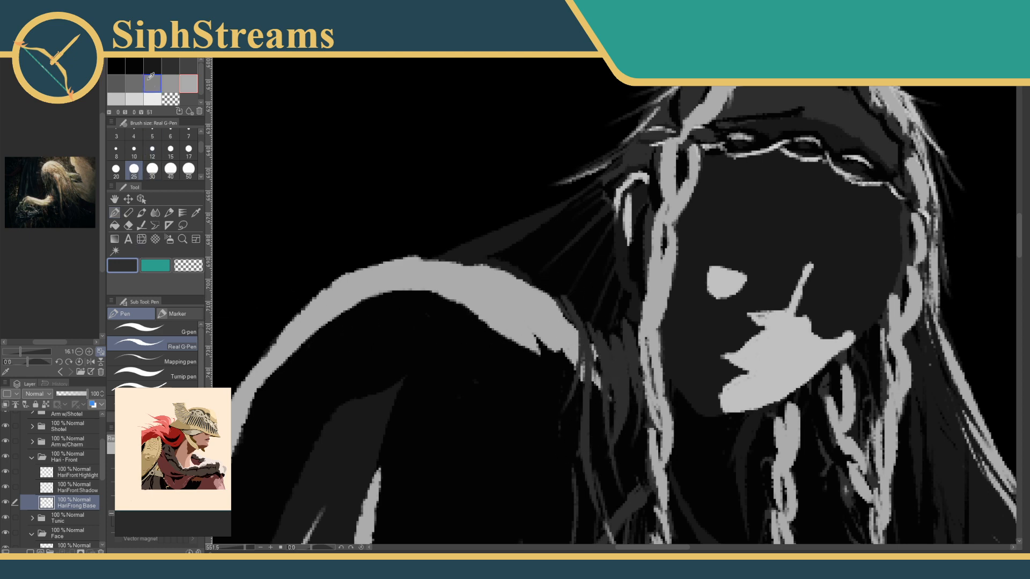
mouse_move(608, 185)
mouse_down()
mouse_move(628, 319)
mouse_move(627, 303)
mouse_move(624, 361)
mouse_up()
drag(606, 196, 613, 340)
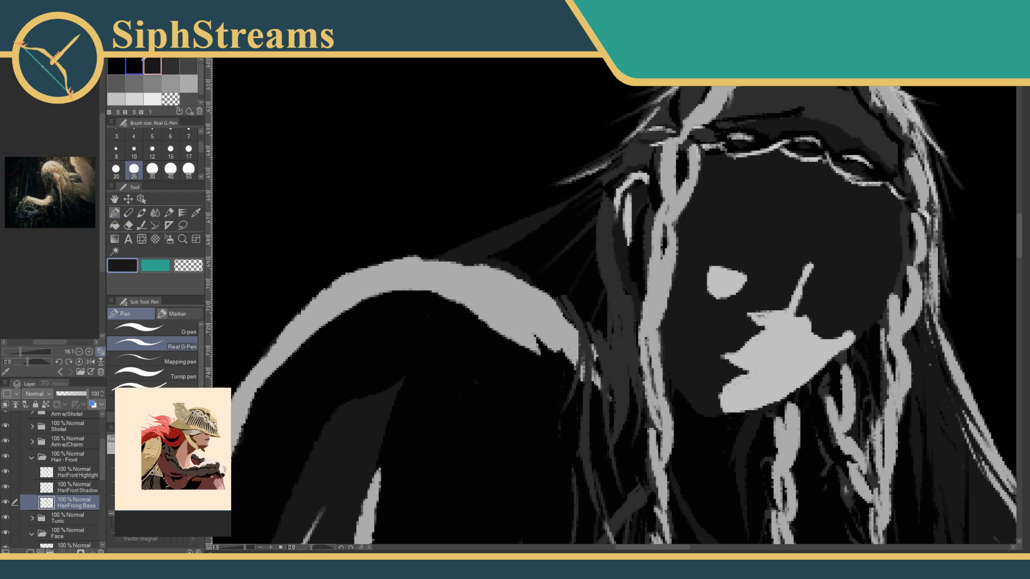
Paint black shadow on the HairFront Shadow layer over the hair behind and below the ear, down toward the shoulder, leaving thin strands.
click(76, 460)
click(67, 490)
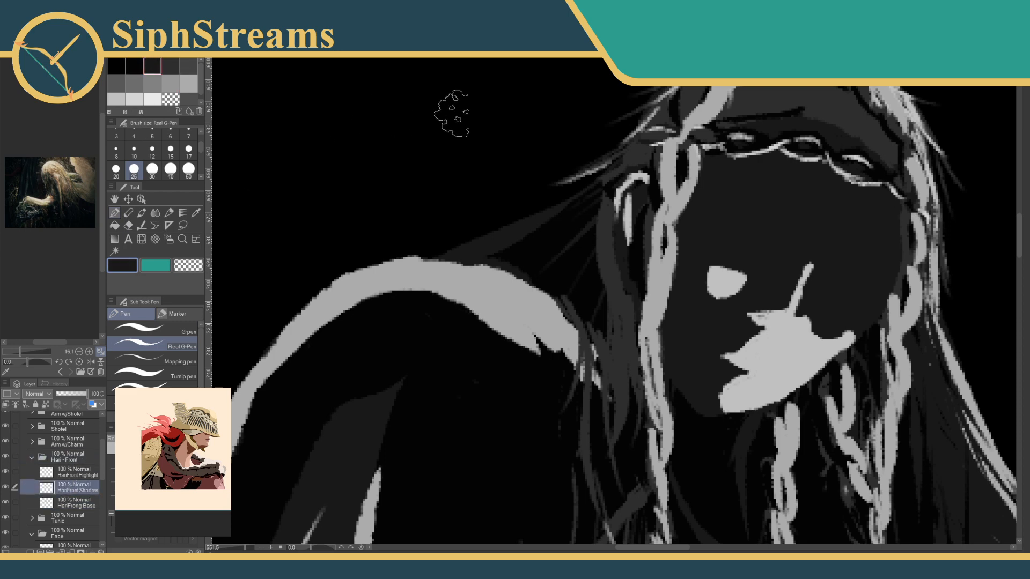
drag(593, 202, 603, 294)
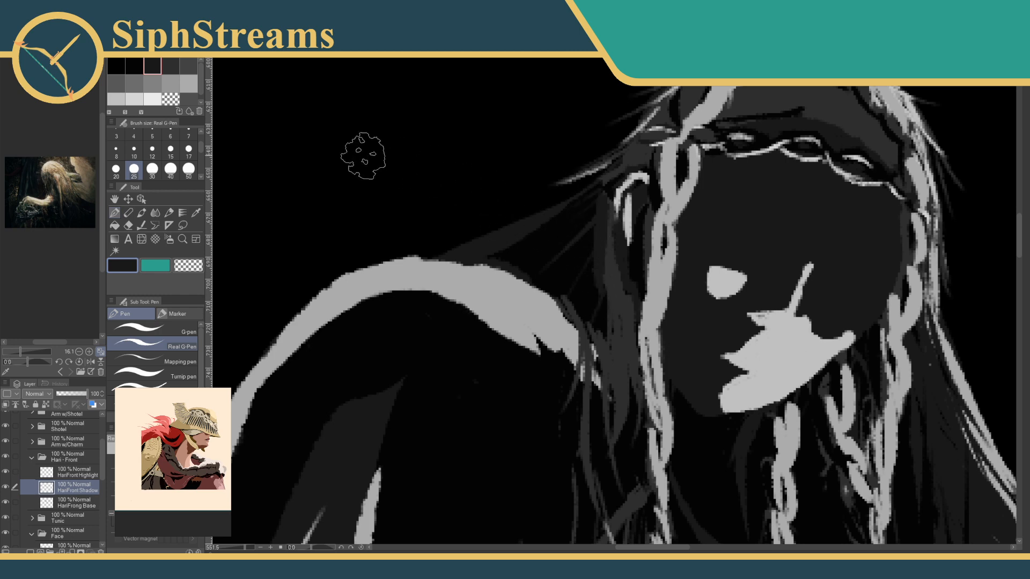
click(135, 65)
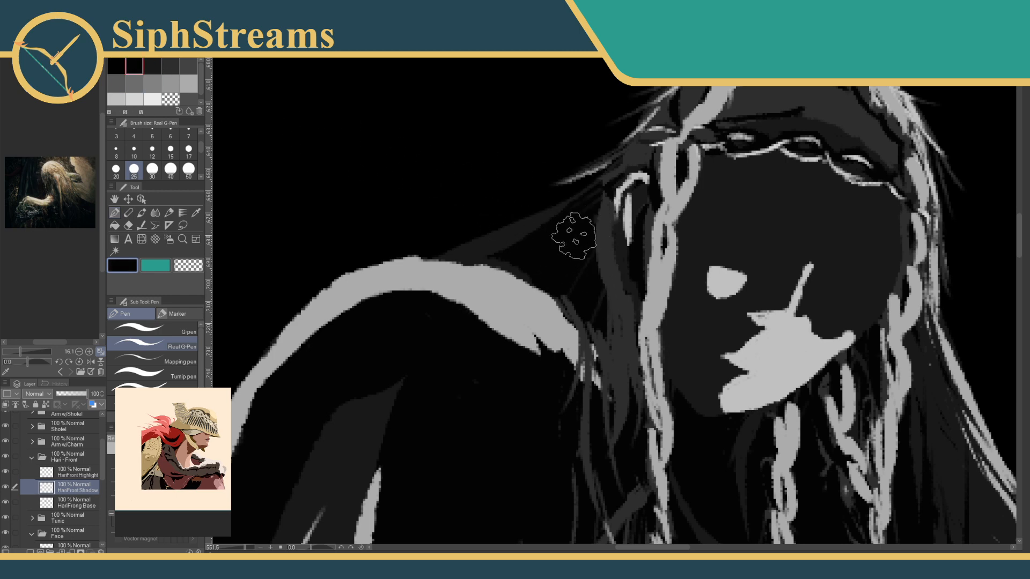
mouse_move(593, 207)
mouse_down()
mouse_move(604, 269)
mouse_move(601, 210)
mouse_move(609, 299)
mouse_up()
drag(604, 259, 615, 333)
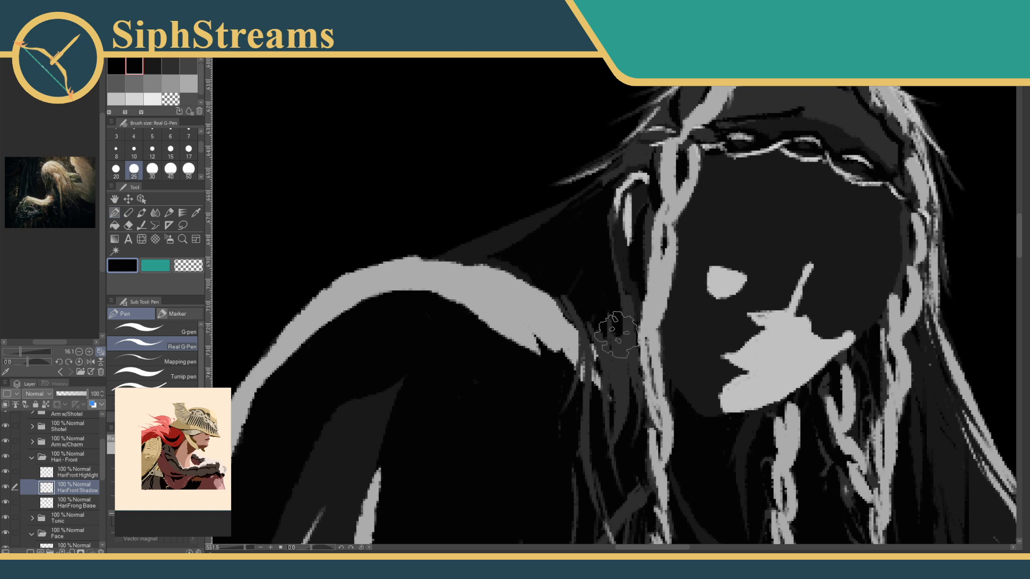
mouse_move(613, 296)
mouse_down()
mouse_move(621, 374)
mouse_move(592, 316)
mouse_up()
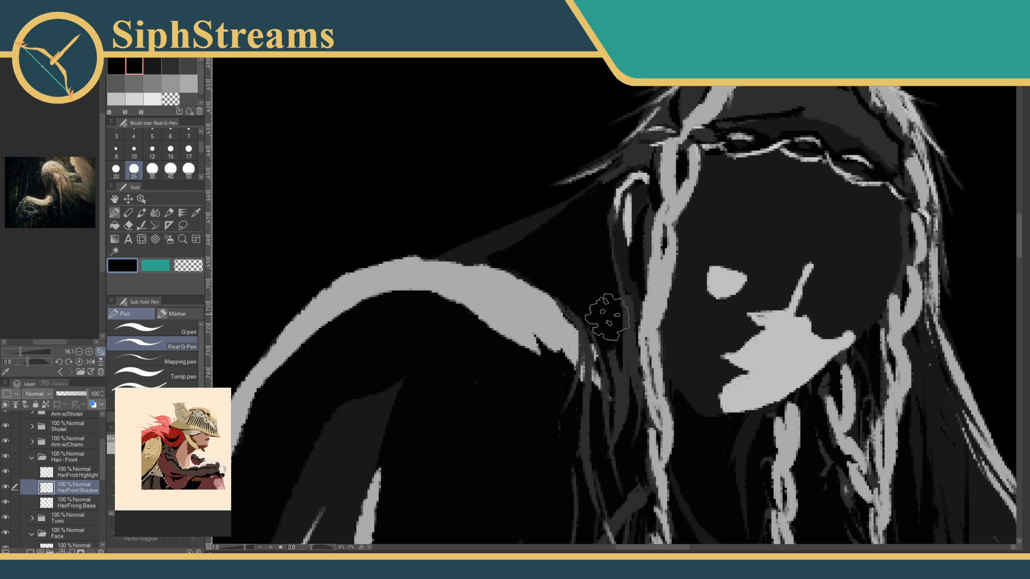
mouse_move(615, 303)
mouse_down()
mouse_move(621, 352)
mouse_move(616, 226)
mouse_up()
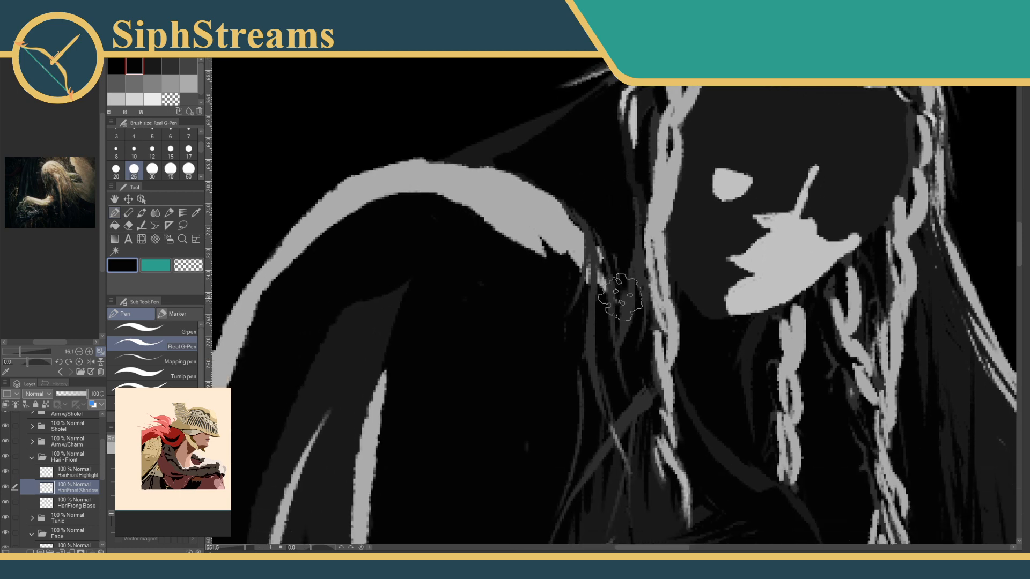
scroll(603, 206, up, 3)
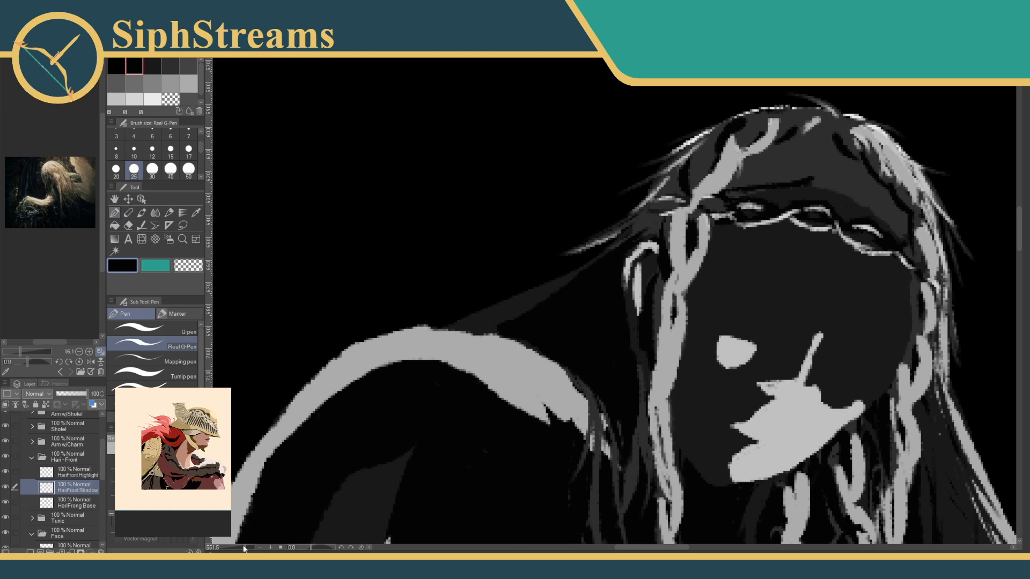
mouse_move(245, 547)
mouse_down()
mouse_move(227, 544)
mouse_move(239, 550)
mouse_up()
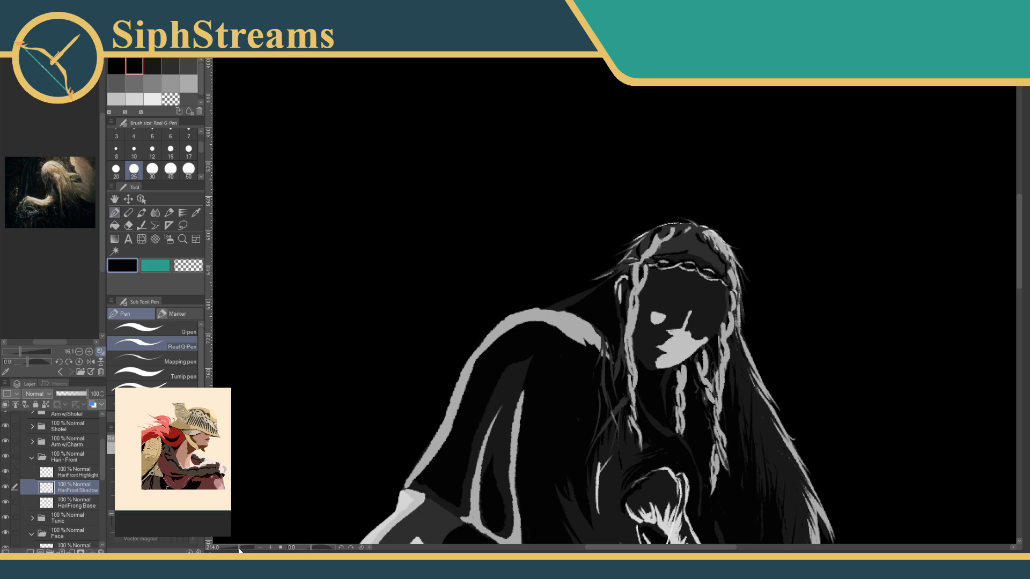
Paint light grey highlights along the loops of the forehead braid on the Face Highlight layer.
click(70, 475)
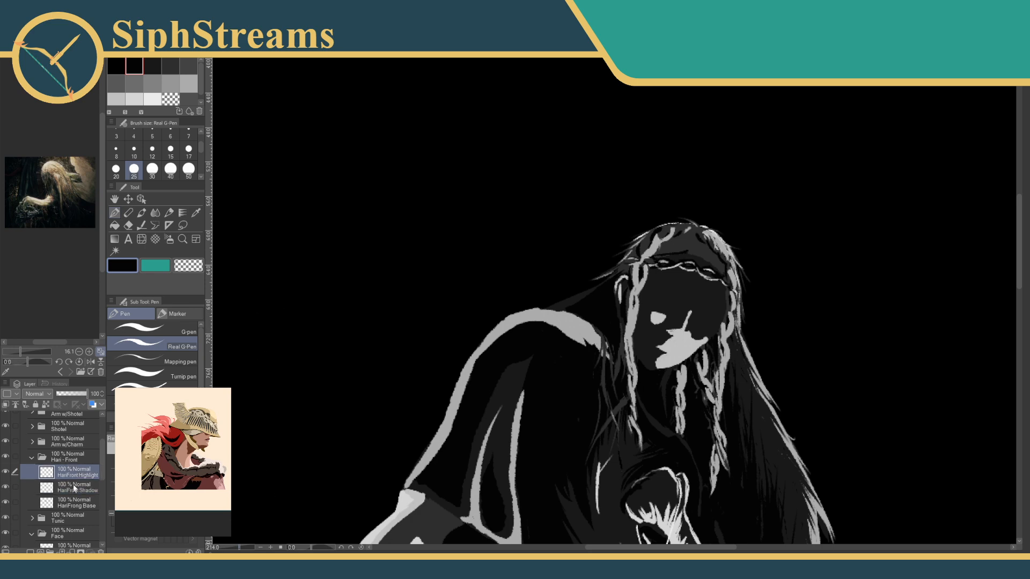
click(31, 459)
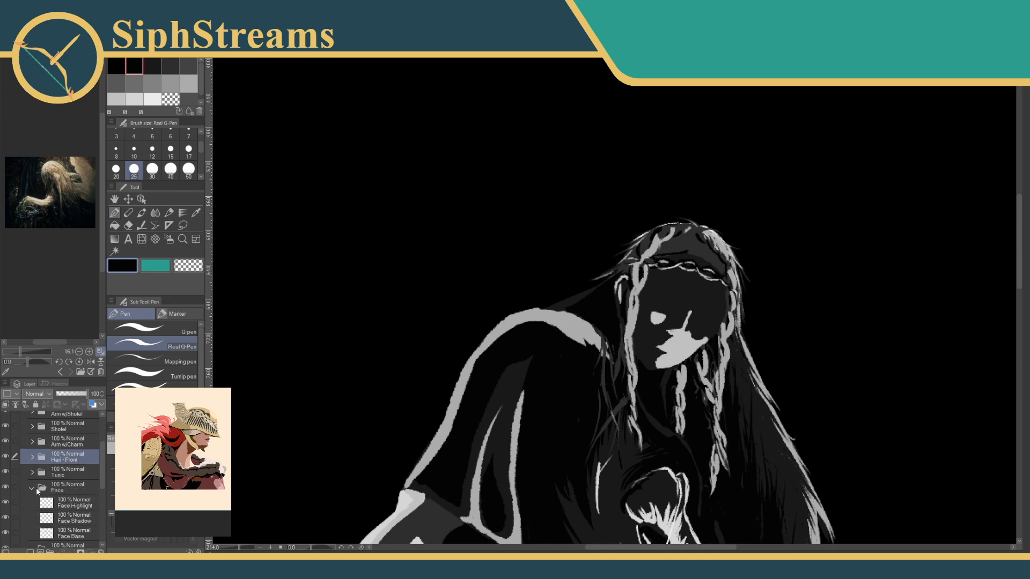
click(32, 489)
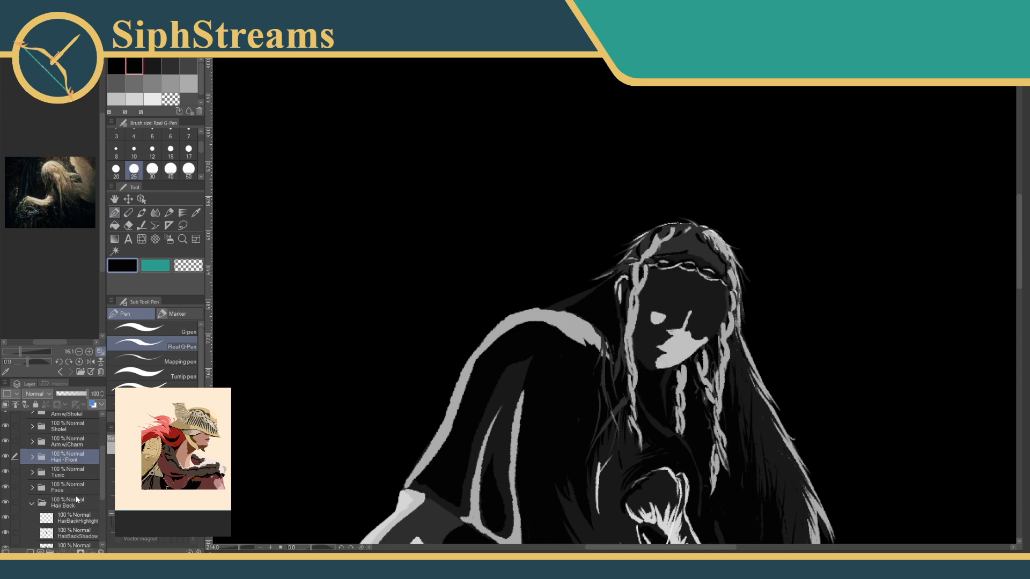
click(75, 517)
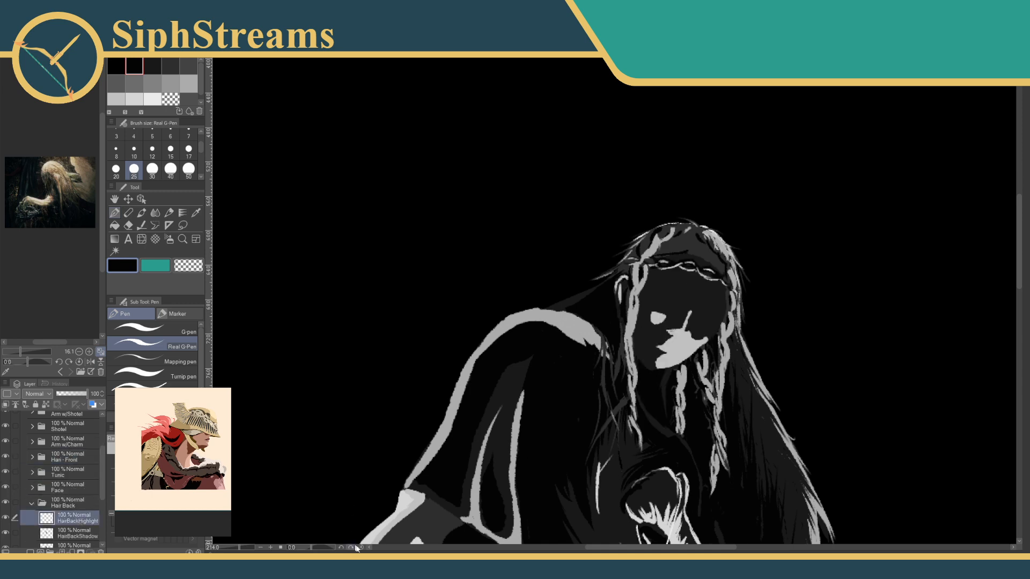
click(33, 488)
click(75, 503)
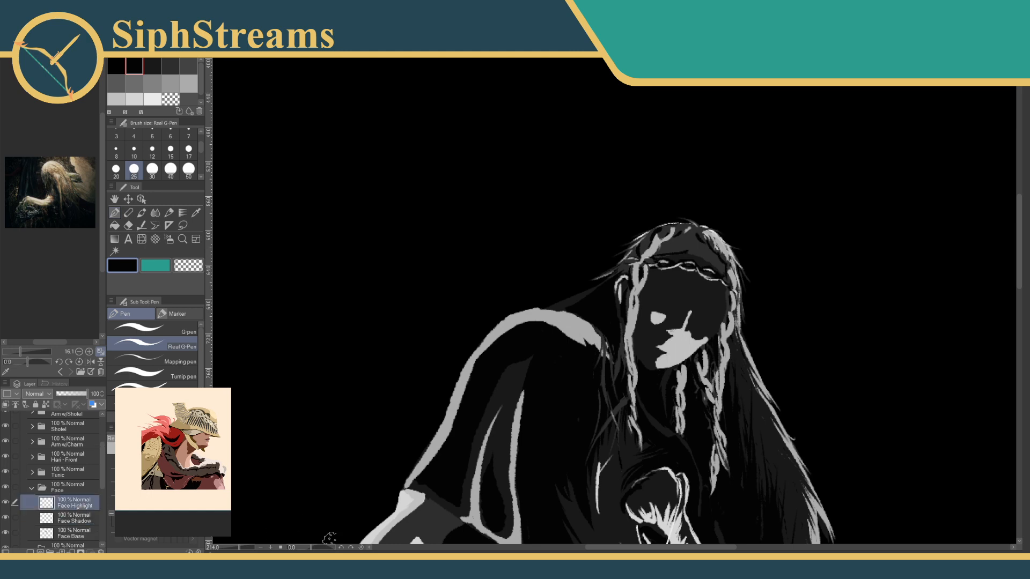
drag(239, 548, 247, 548)
drag(611, 349, 239, 378)
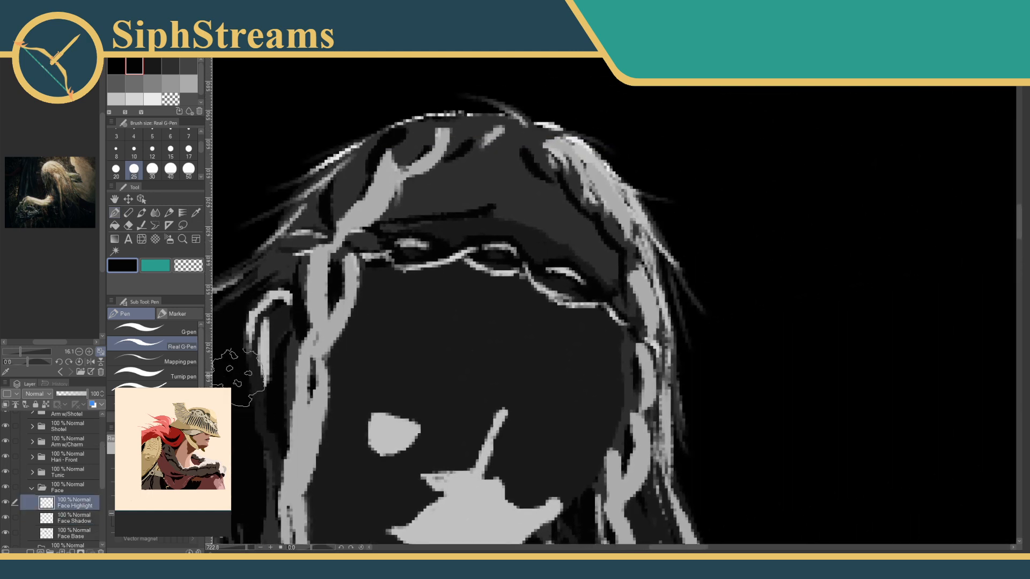
click(196, 212)
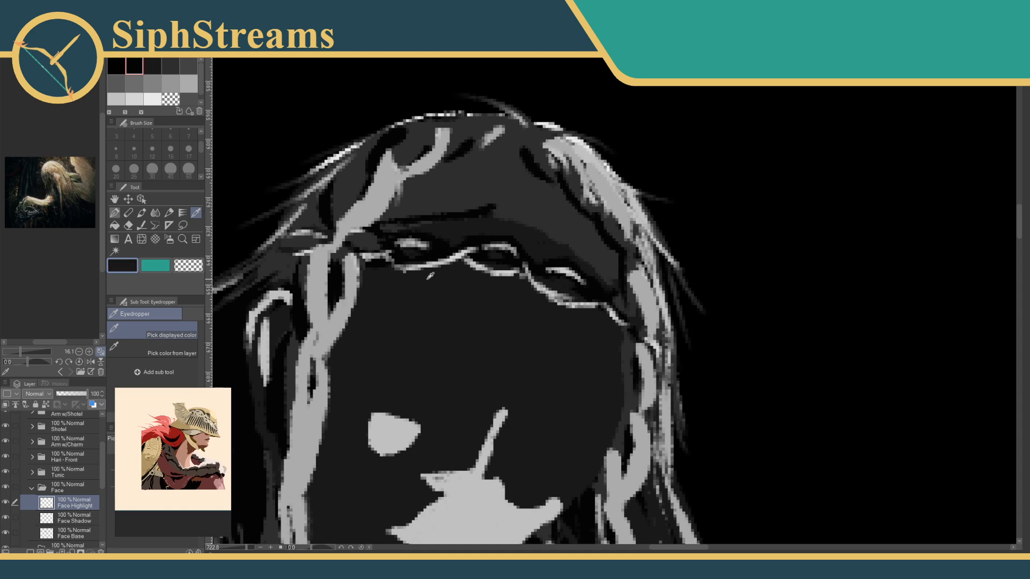
click(114, 213)
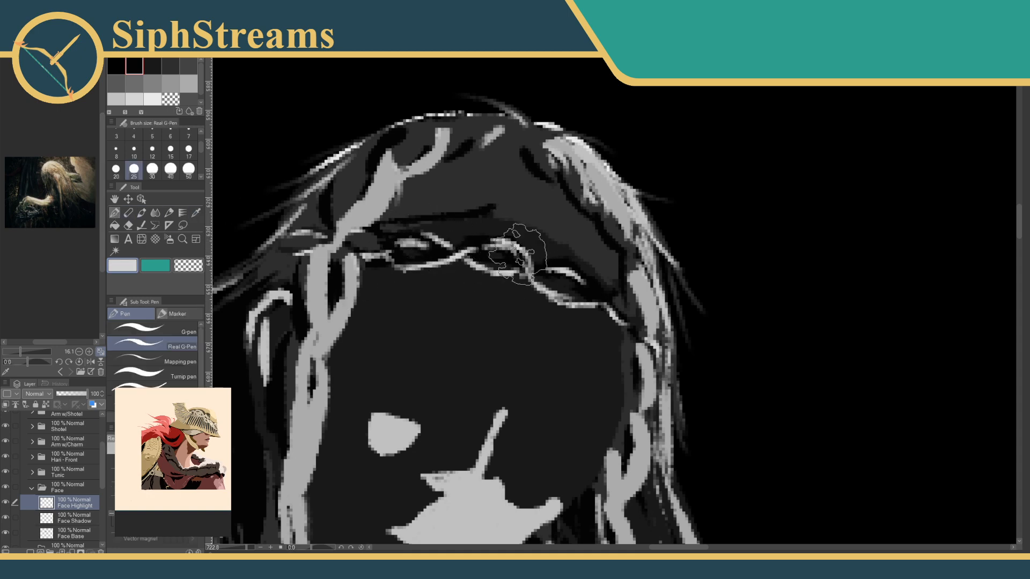
mouse_move(571, 261)
mouse_down()
mouse_move(597, 274)
mouse_move(586, 270)
mouse_move(602, 297)
mouse_up()
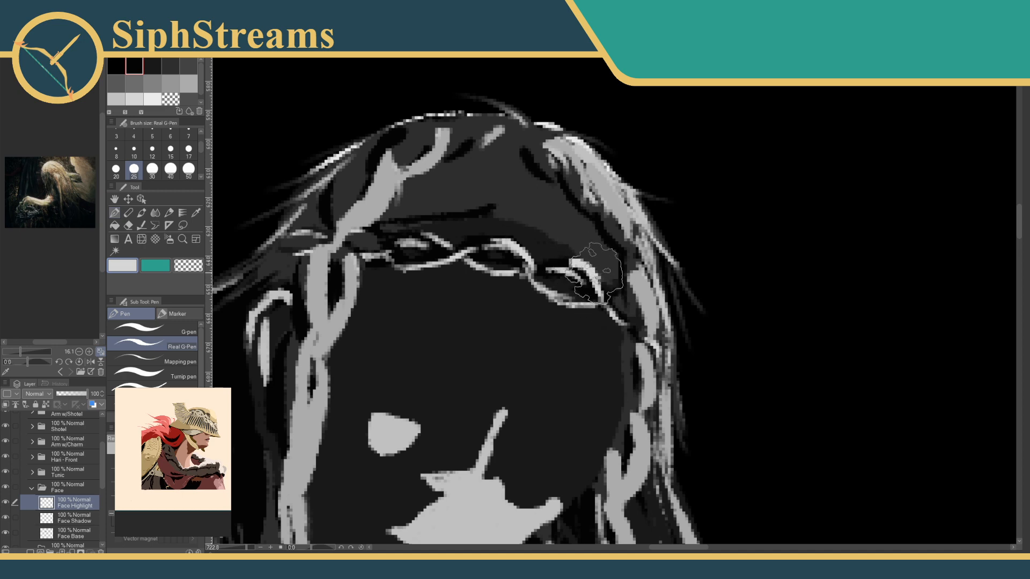
drag(569, 259, 539, 259)
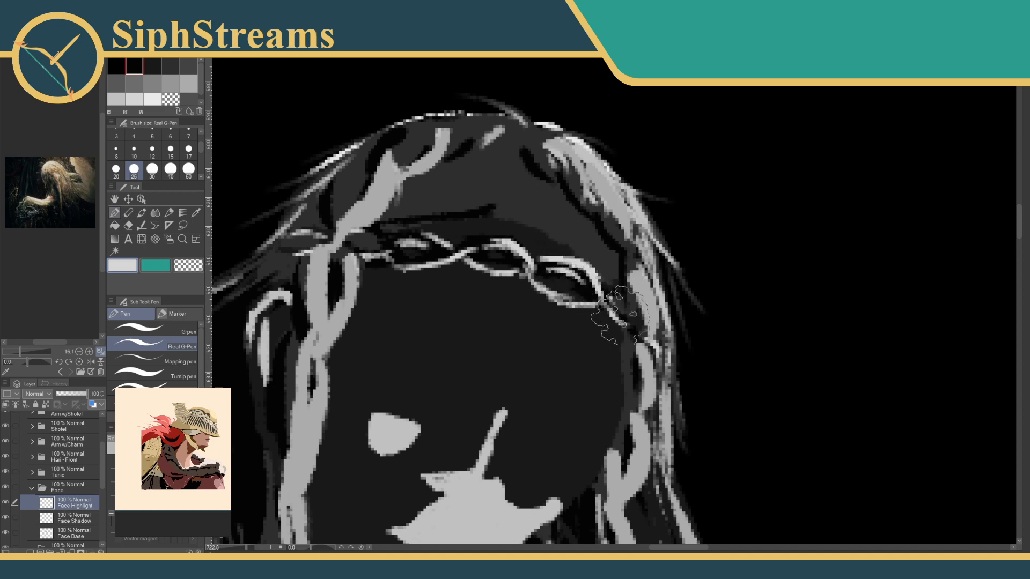
Fill the forehead, cheek and jaw around the light face shapes with black on the Face Shadow layer.
drag(249, 548, 226, 548)
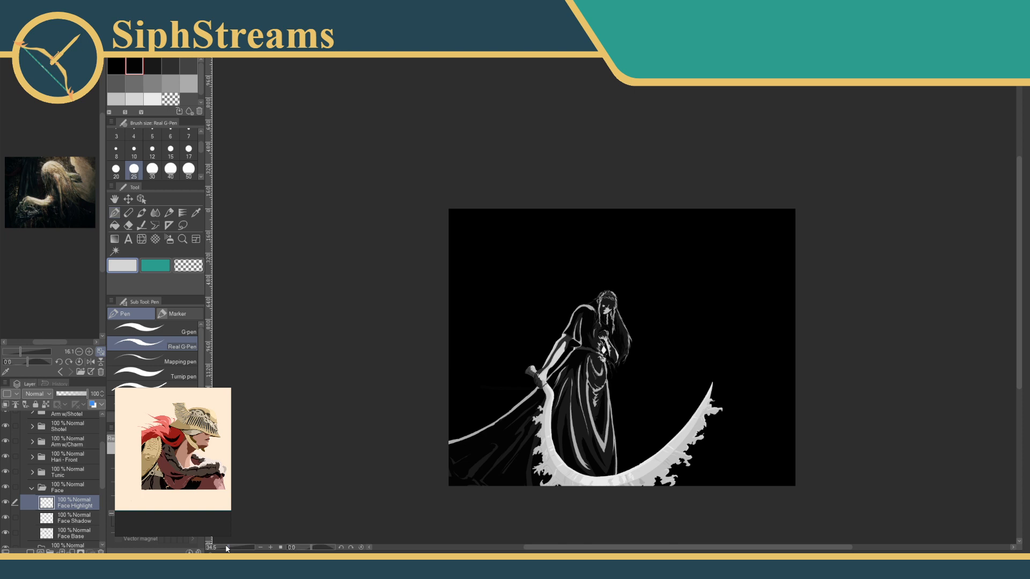
drag(228, 548, 241, 548)
drag(322, 447, 319, 422)
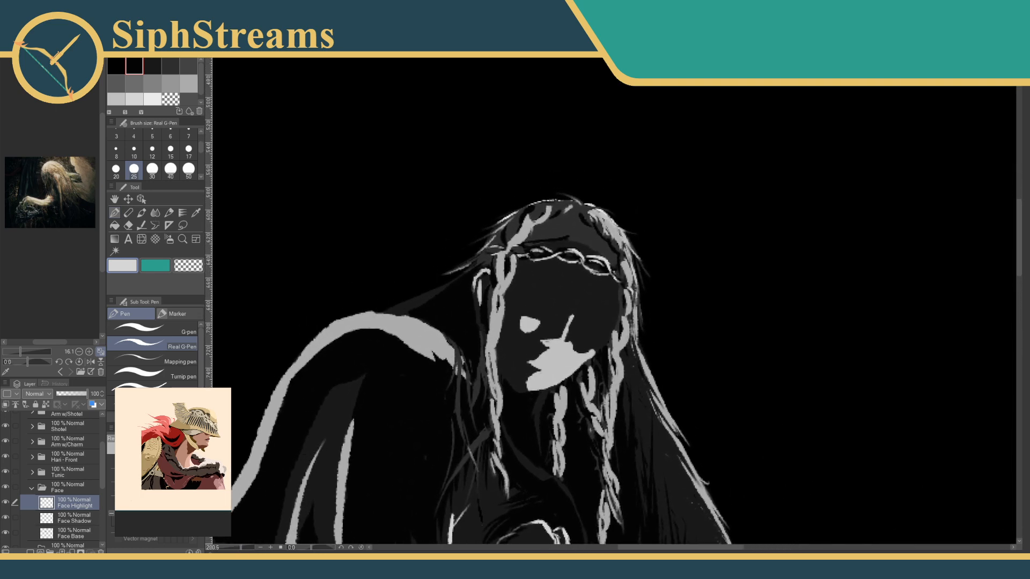
click(81, 519)
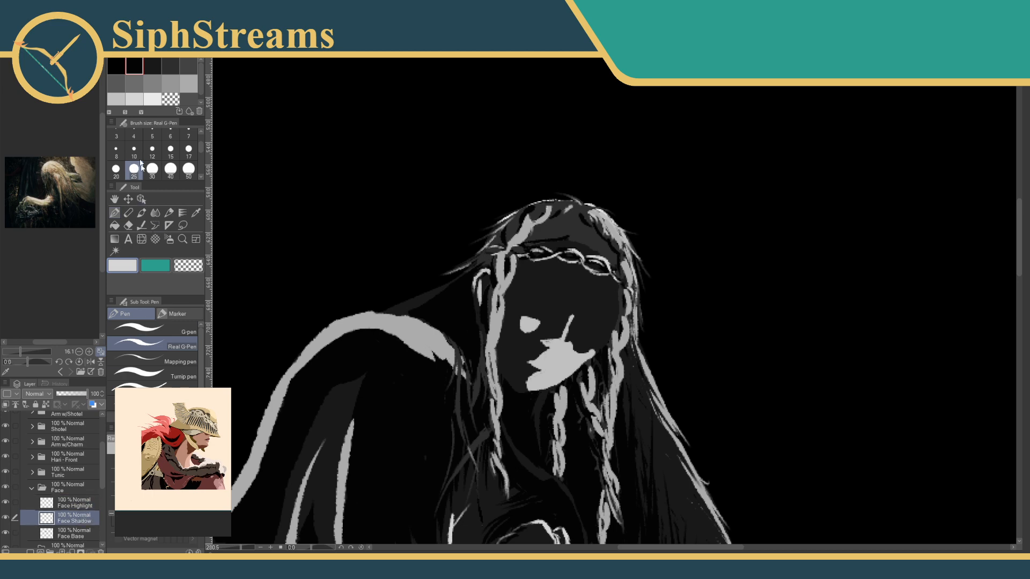
click(195, 211)
click(286, 186)
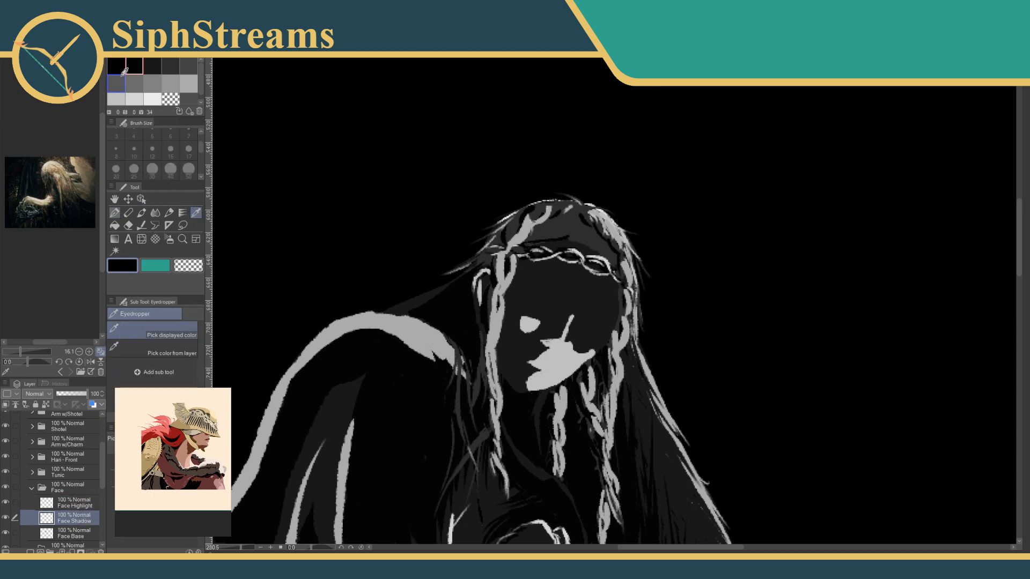
click(119, 215)
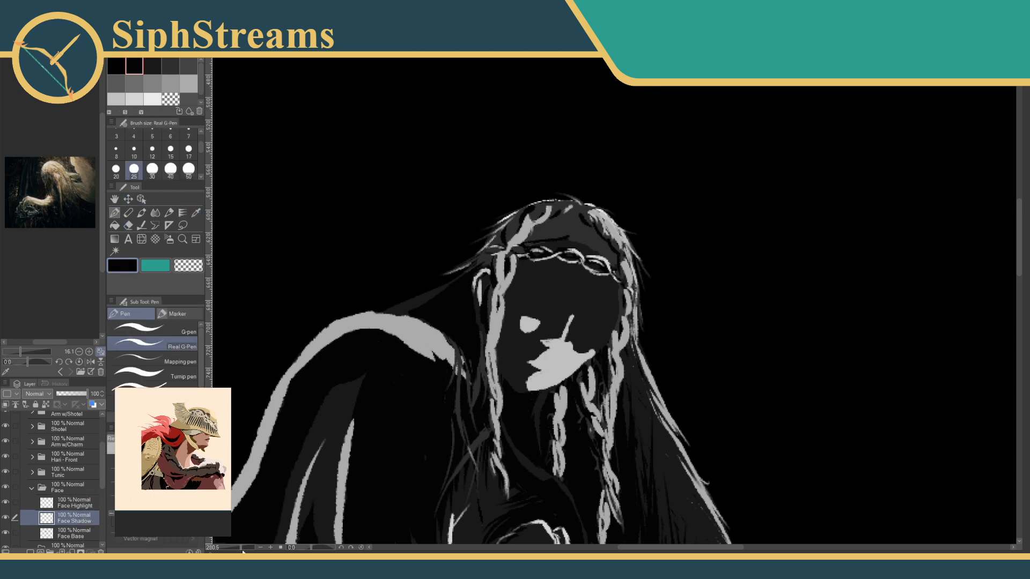
drag(243, 551, 243, 549)
mouse_move(489, 265)
mouse_down()
mouse_move(485, 331)
mouse_move(496, 355)
mouse_move(530, 312)
mouse_move(544, 338)
mouse_move(570, 328)
mouse_move(582, 342)
mouse_move(568, 369)
mouse_move(589, 325)
mouse_move(555, 247)
mouse_move(544, 237)
mouse_move(474, 239)
mouse_move(489, 230)
mouse_move(487, 211)
mouse_move(521, 208)
mouse_up()
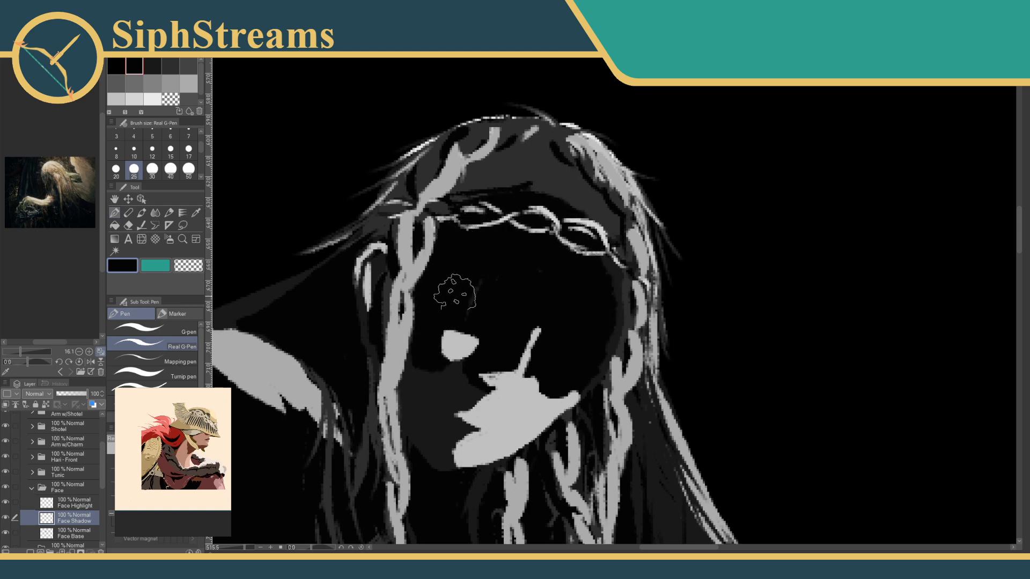
mouse_move(432, 356)
mouse_down()
mouse_move(406, 390)
mouse_move(444, 443)
mouse_move(425, 390)
mouse_move(460, 385)
mouse_up()
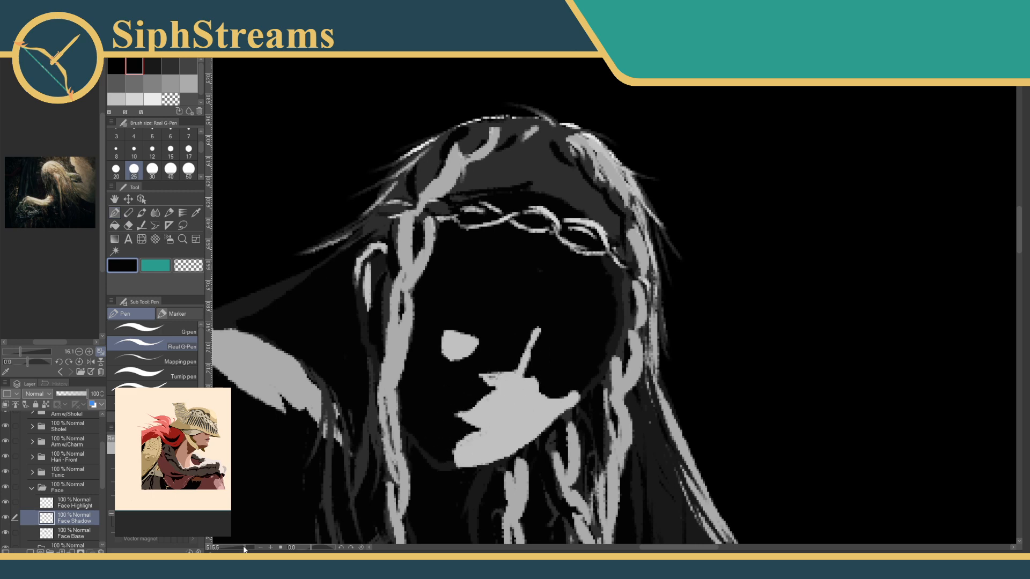
Paint dark grey sampled from the back hair over the hair at the ear's upper edge on the HairFrong Base layer.
drag(244, 548, 225, 547)
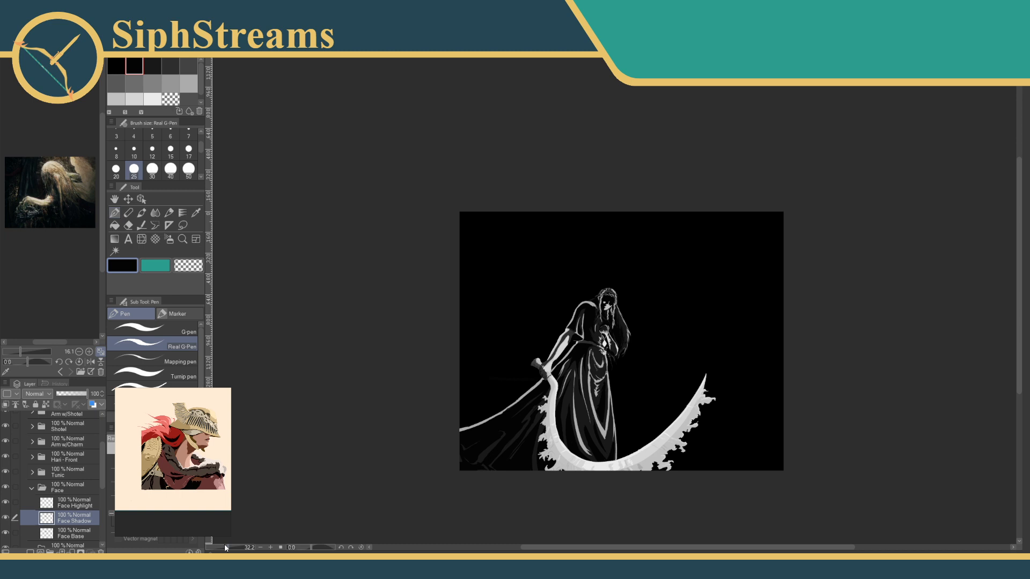
drag(228, 548, 245, 547)
mouse_move(324, 364)
mouse_down()
mouse_move(419, 311)
mouse_move(536, 359)
mouse_up()
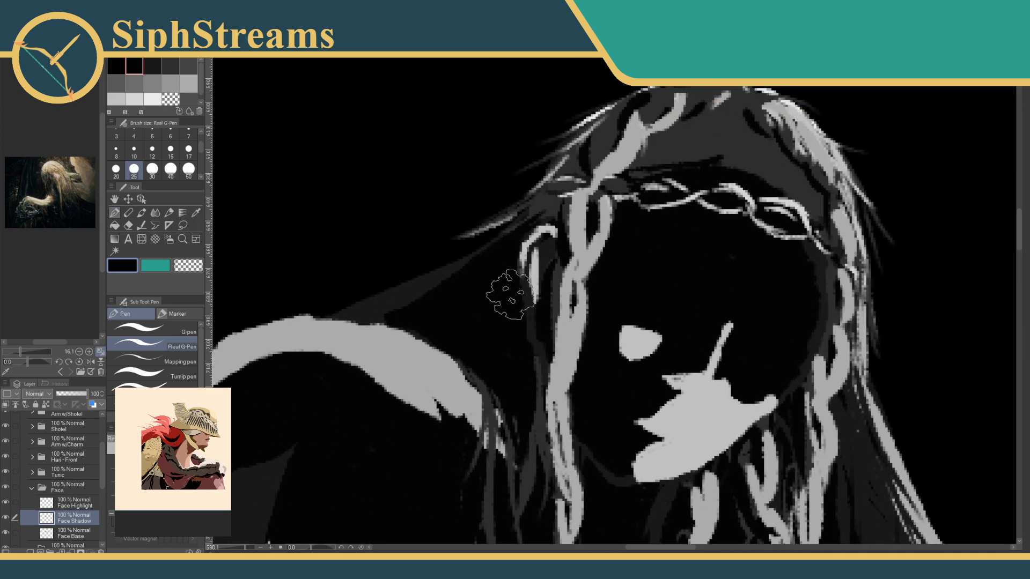
scroll(93, 488, down, 3)
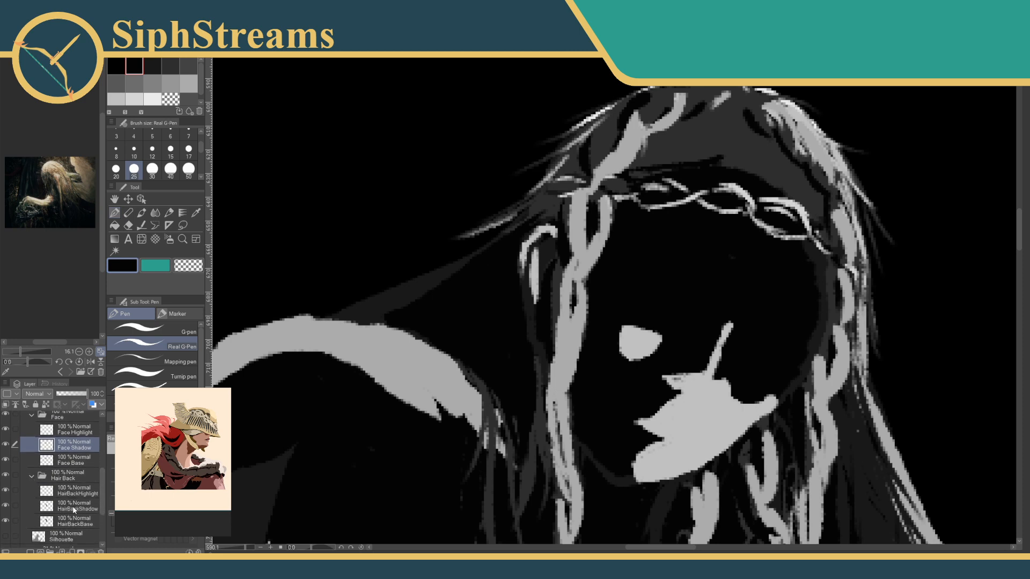
click(75, 523)
key(i)
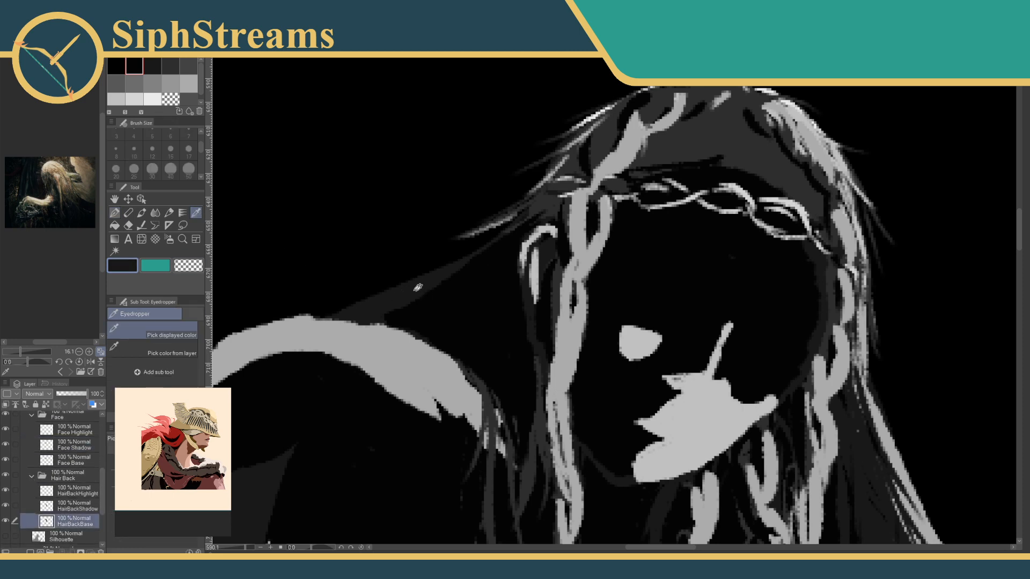
click(117, 213)
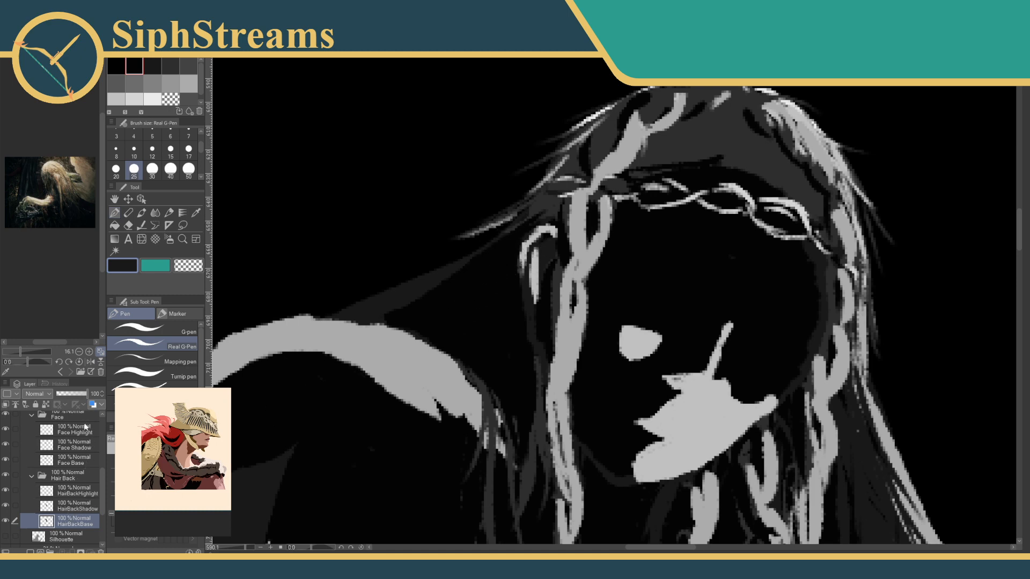
scroll(99, 497, up, 4)
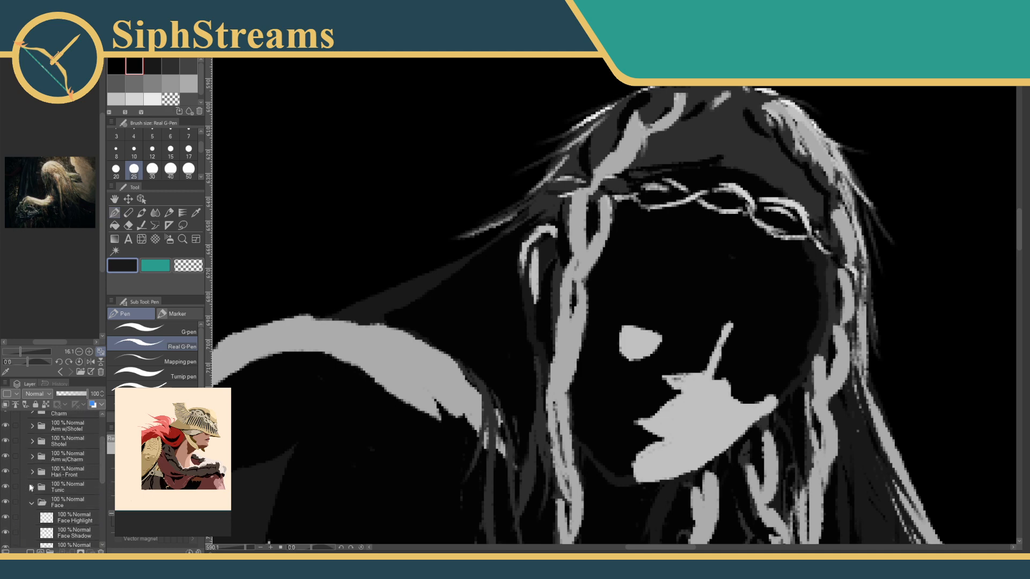
click(32, 472)
click(74, 517)
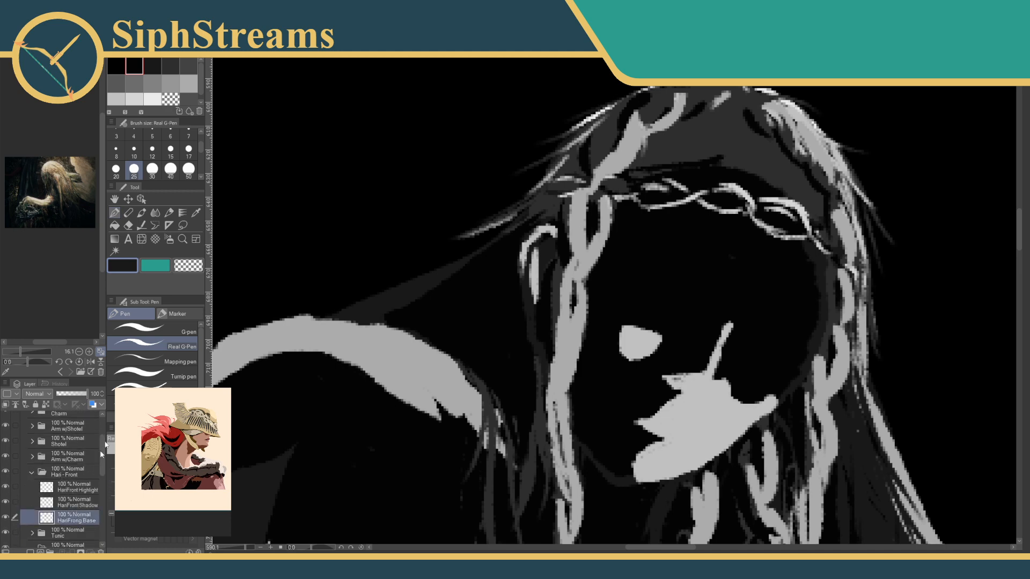
click(196, 214)
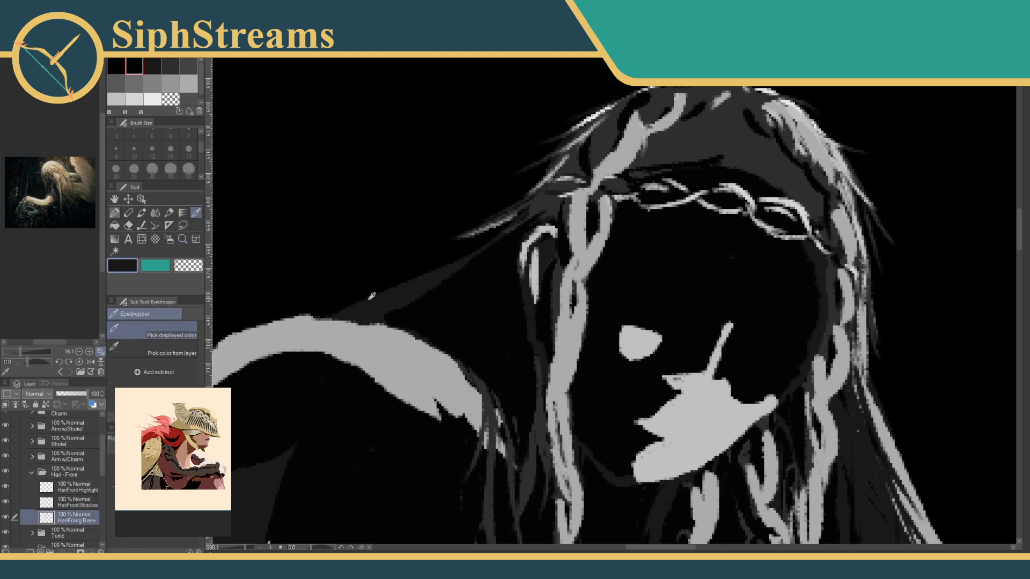
click(114, 212)
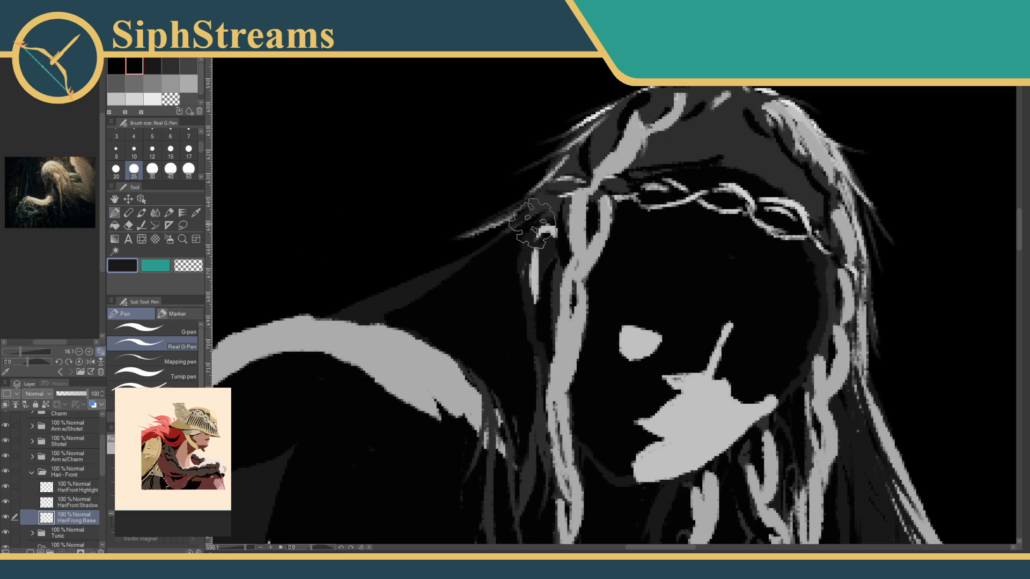
Erase the black shadow around the ear and down beside the near braid on the HairFront Shadow layer.
click(90, 506)
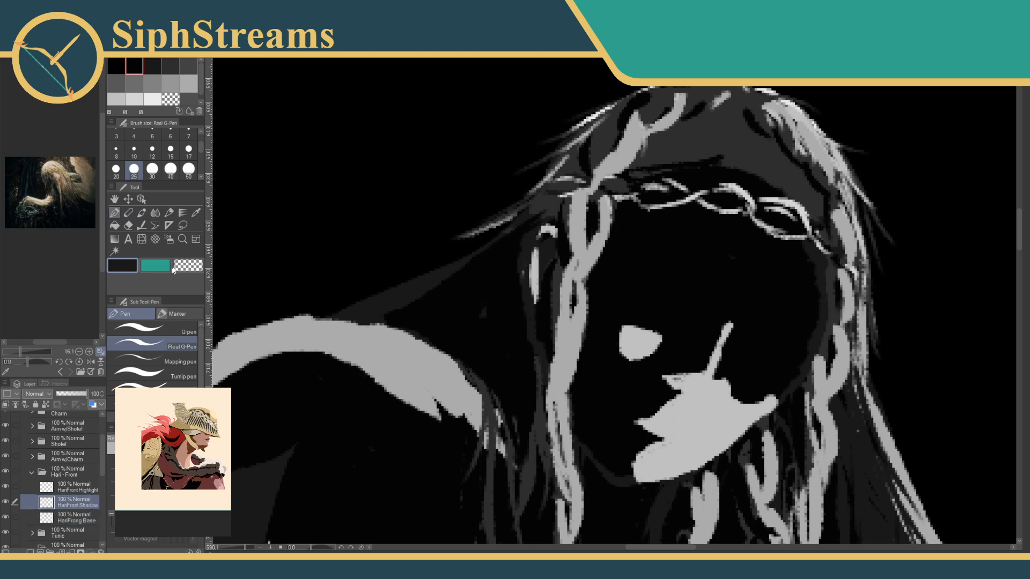
drag(529, 221, 501, 337)
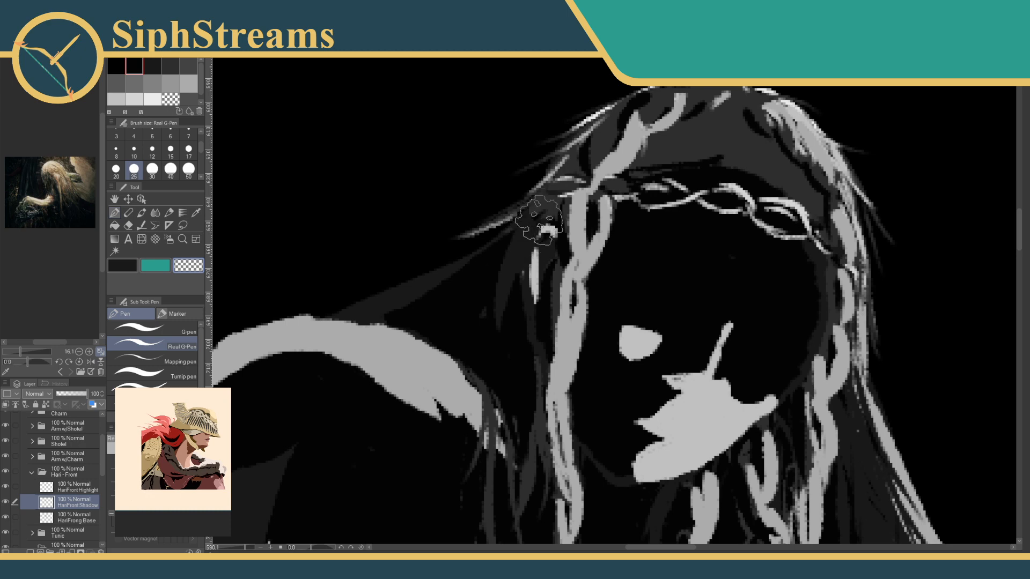
key(ctrl+z)
mouse_move(543, 213)
mouse_down()
mouse_move(513, 307)
mouse_move(537, 221)
mouse_move(522, 370)
mouse_up()
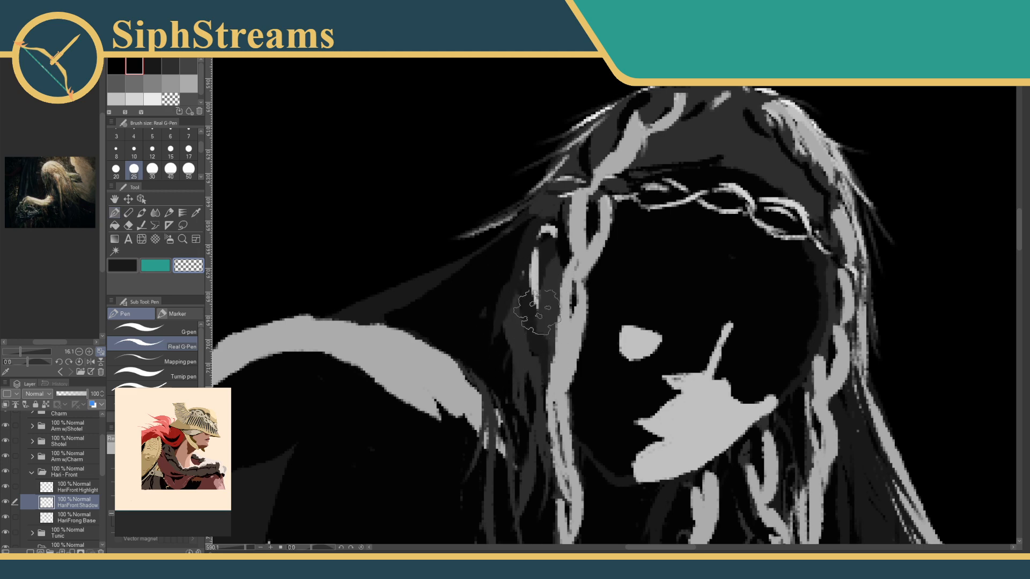
Erase the dark grey hair from the ear's outer rim and the area below it on the HairFrong Base layer.
click(75, 517)
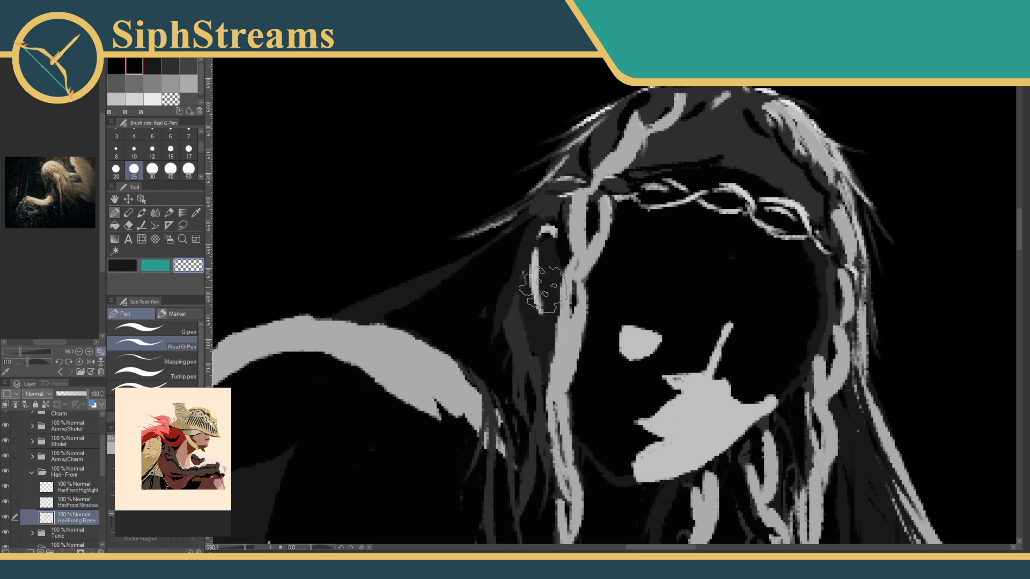
drag(531, 233, 488, 317)
drag(504, 270, 520, 365)
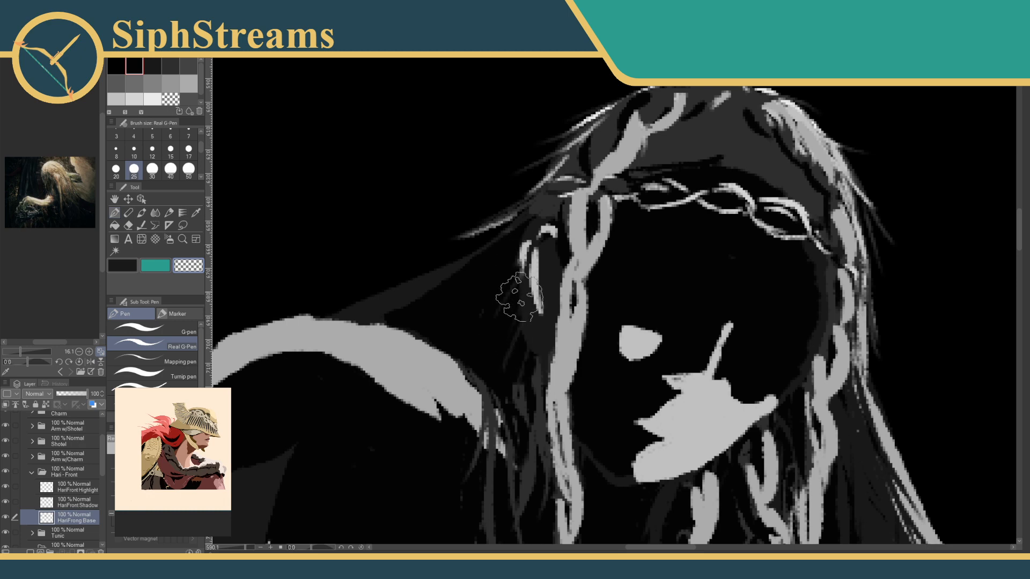
mouse_move(520, 298)
mouse_down()
mouse_move(517, 357)
mouse_move(490, 317)
mouse_move(506, 276)
mouse_move(505, 299)
mouse_up()
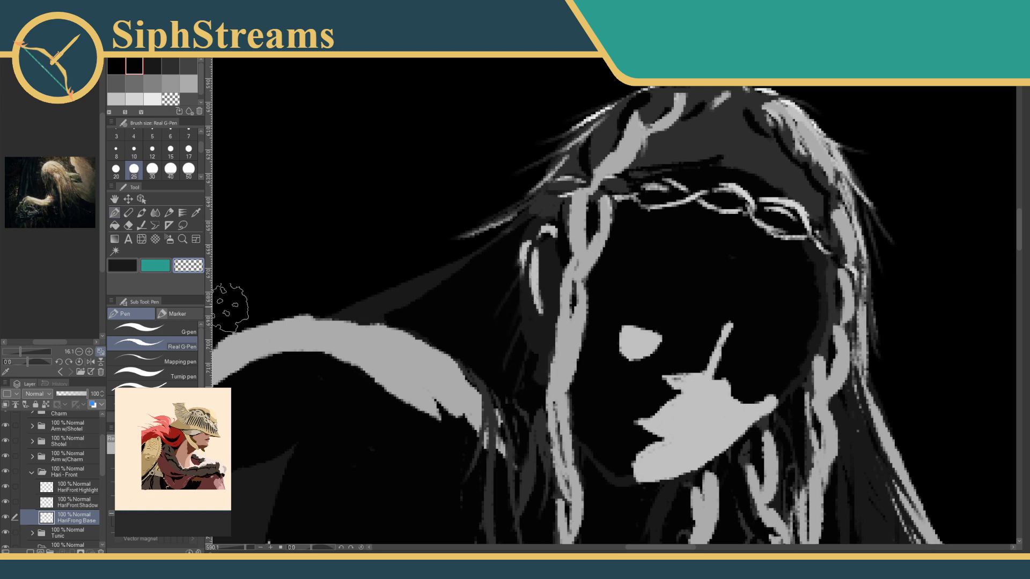
Paint a wide dark grey lock from behind the ear down toward the shoulder on the HairFrong Base layer.
click(129, 266)
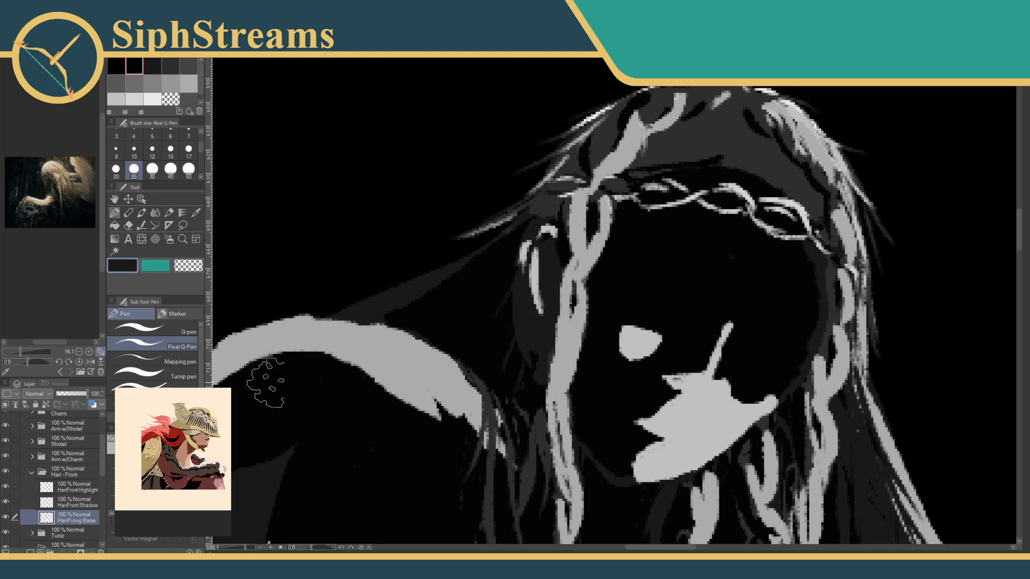
drag(521, 269, 536, 396)
mouse_move(526, 240)
mouse_down()
mouse_move(503, 287)
mouse_move(510, 301)
mouse_move(533, 226)
mouse_move(487, 338)
mouse_up()
drag(512, 271, 487, 333)
mouse_move(510, 290)
mouse_down()
mouse_move(505, 364)
mouse_move(532, 416)
mouse_move(522, 394)
mouse_move(524, 445)
mouse_move(531, 372)
mouse_move(519, 337)
mouse_move(509, 345)
mouse_move(506, 379)
mouse_up()
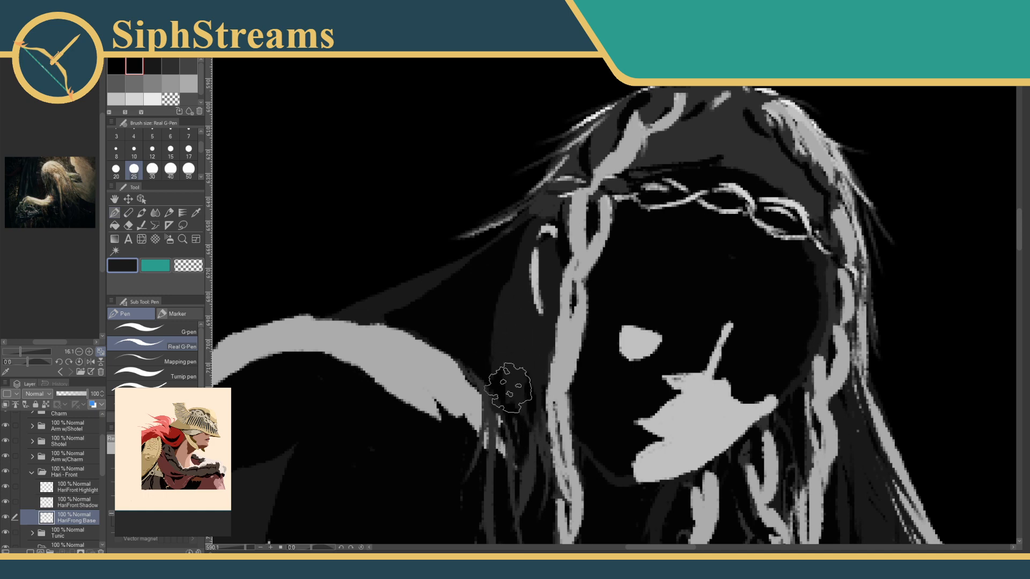
Erase the black shadow along the outer edge of the hair between ear and shoulder on the HairFront Shadow layer.
click(73, 503)
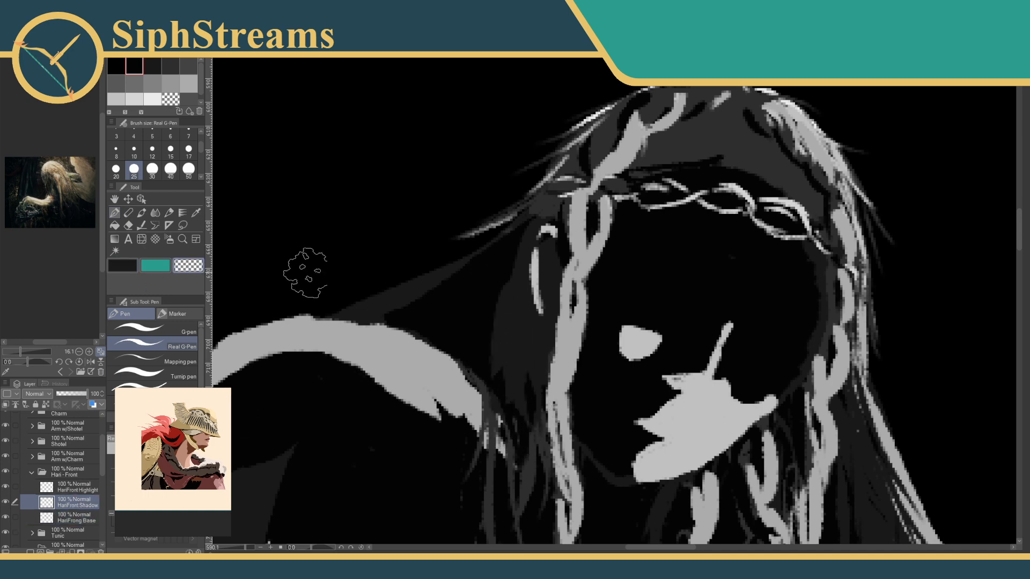
drag(530, 229, 474, 361)
drag(510, 263, 470, 360)
drag(493, 318, 494, 376)
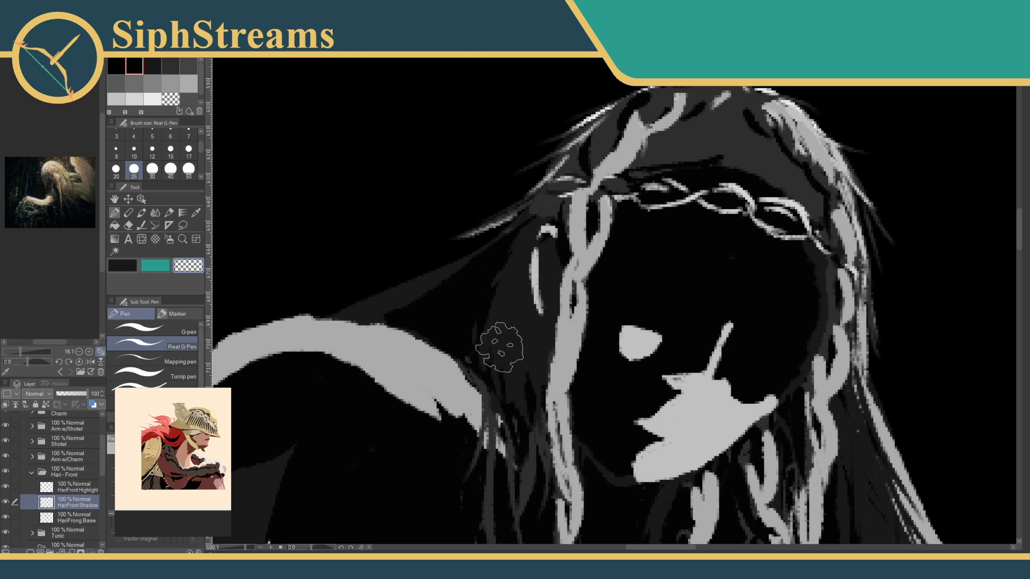
Examine the shading of the ear, face and hair up close and against the whole figure.
drag(246, 548, 232, 549)
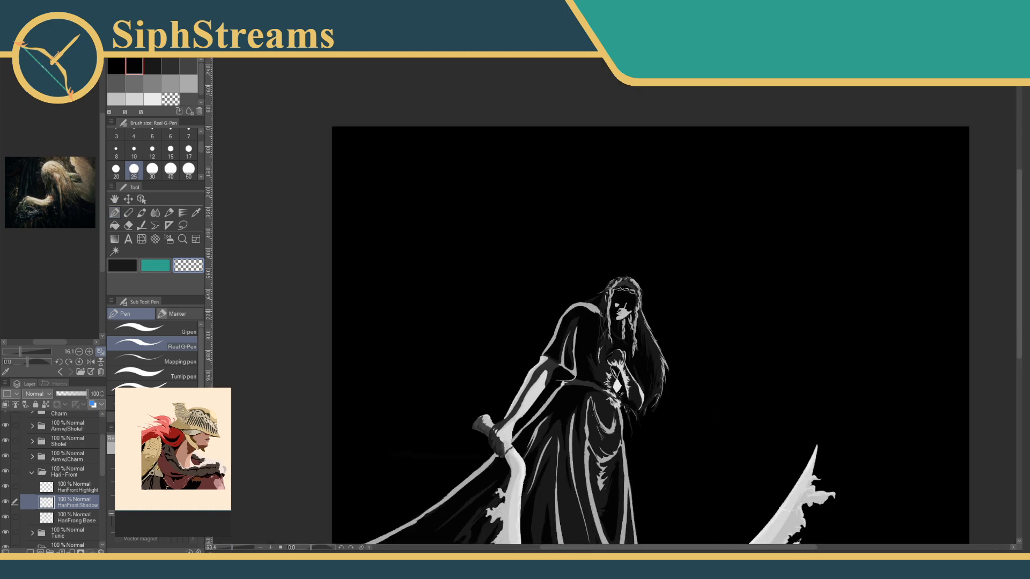
drag(232, 550, 249, 552)
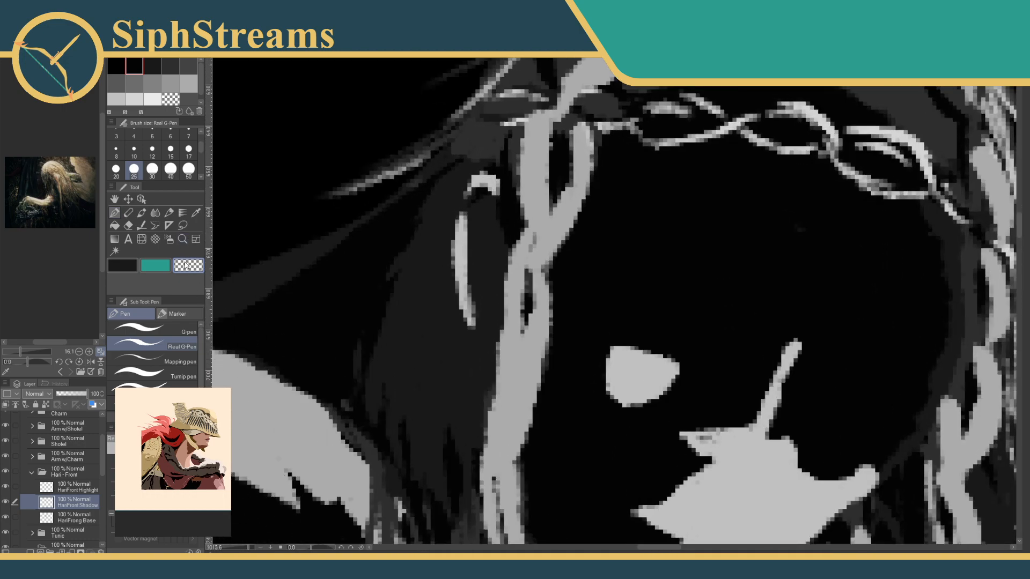
drag(281, 407, 372, 398)
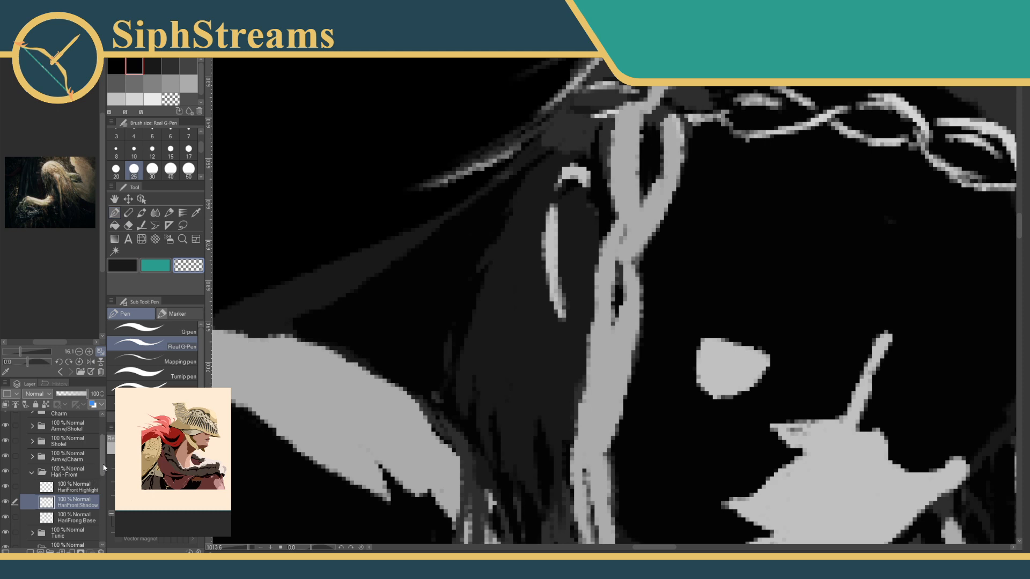
drag(103, 465, 104, 487)
click(82, 512)
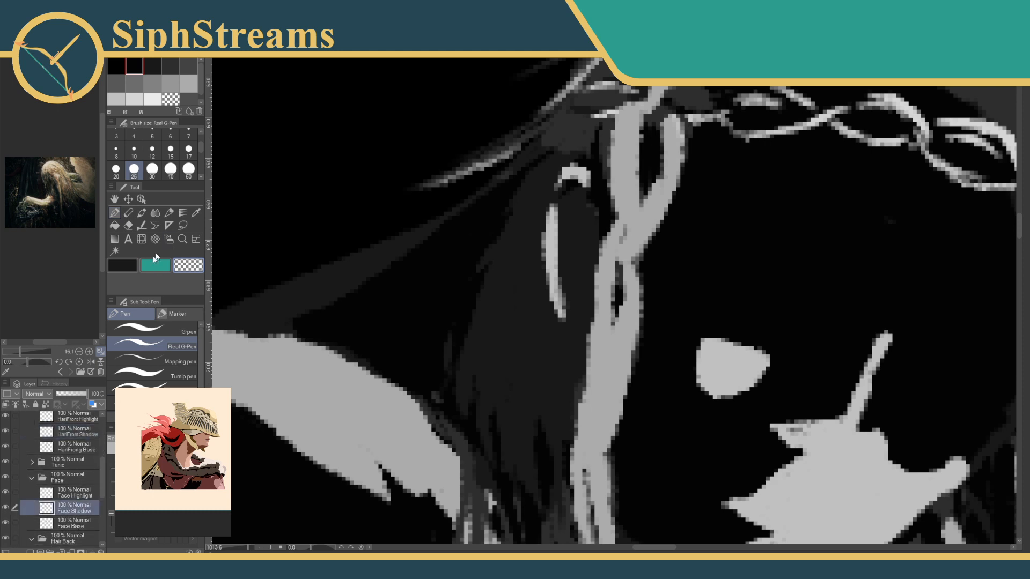
click(133, 267)
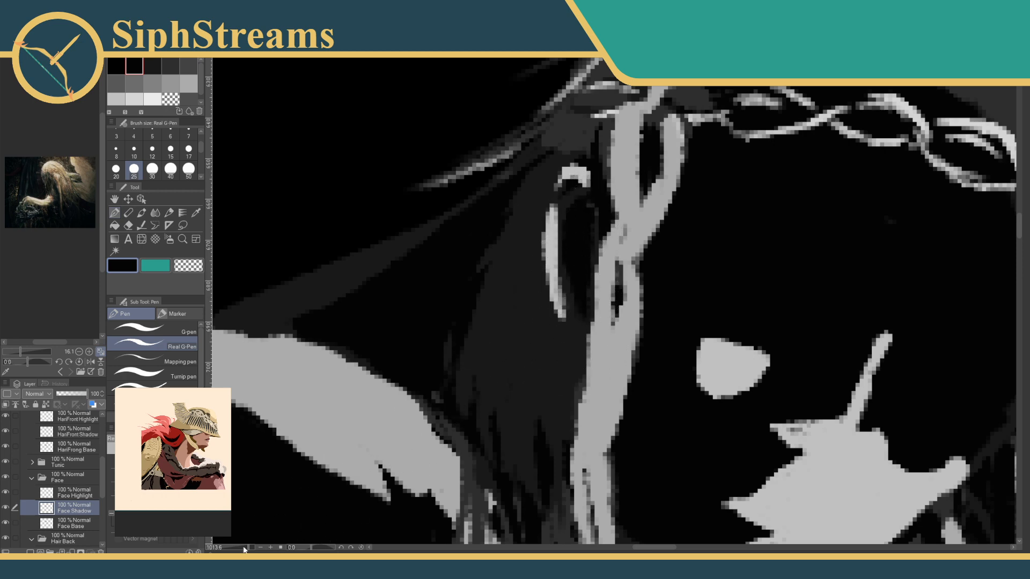
drag(244, 548, 236, 547)
drag(384, 429, 323, 355)
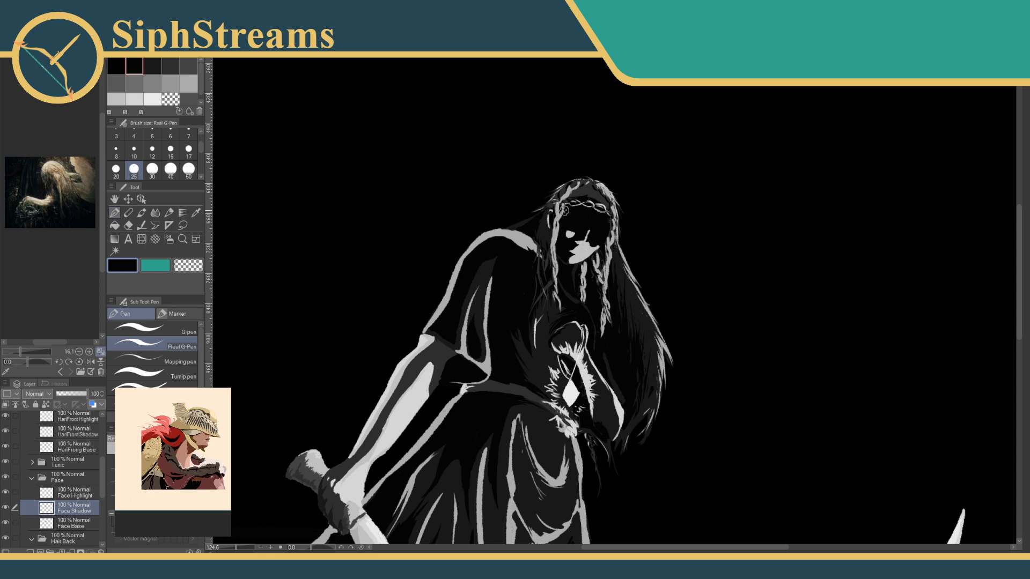
mouse_move(575, 239)
mouse_down()
mouse_move(559, 227)
mouse_move(559, 249)
mouse_up()
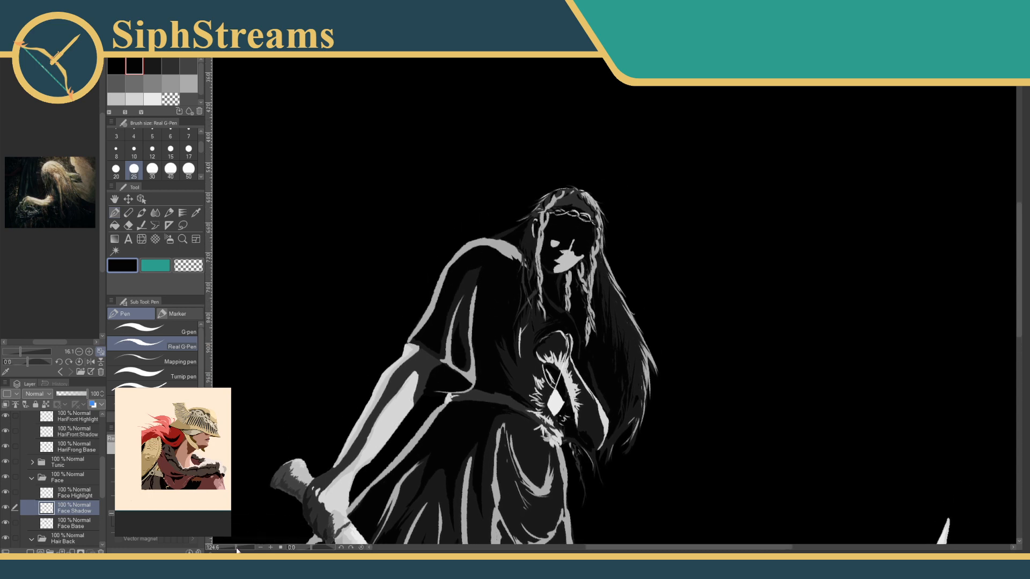
mouse_move(237, 549)
mouse_down()
mouse_move(225, 547)
mouse_move(241, 547)
mouse_up()
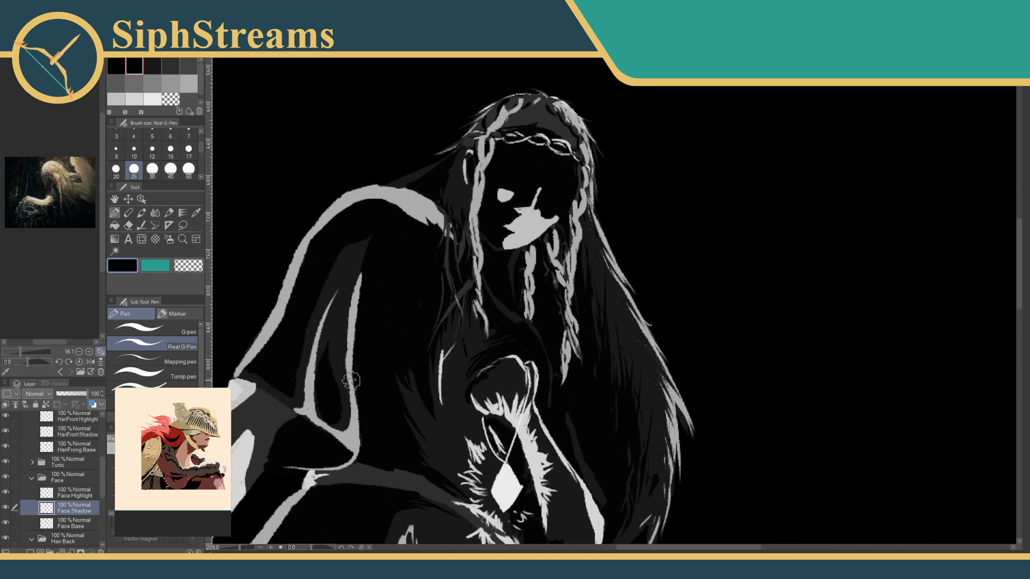
drag(351, 380, 309, 510)
drag(234, 549, 244, 547)
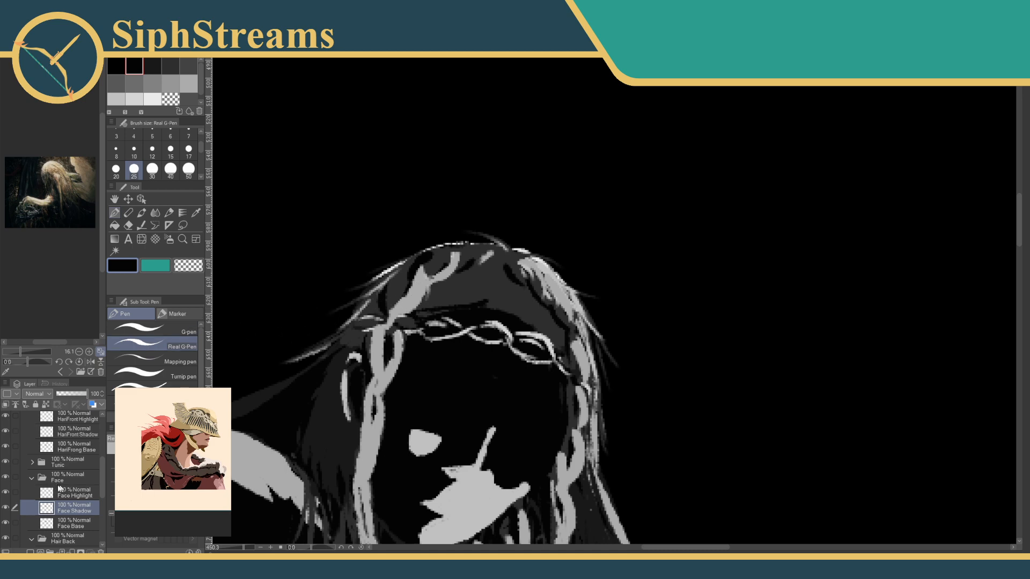
Collapse the Face and Hair Back layer folders and make HairFront Shadow the active layer.
click(31, 479)
click(32, 493)
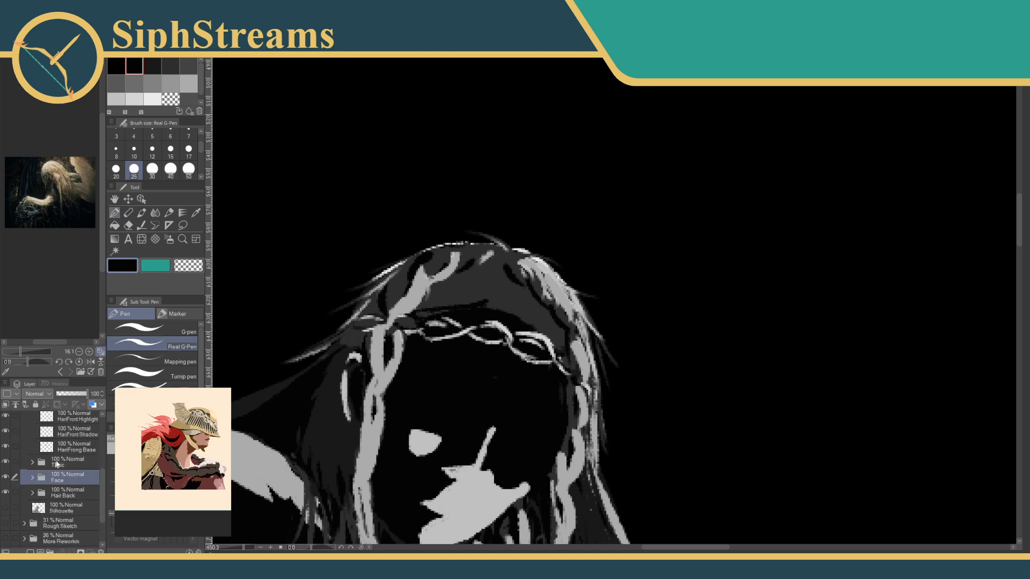
click(73, 434)
click(75, 447)
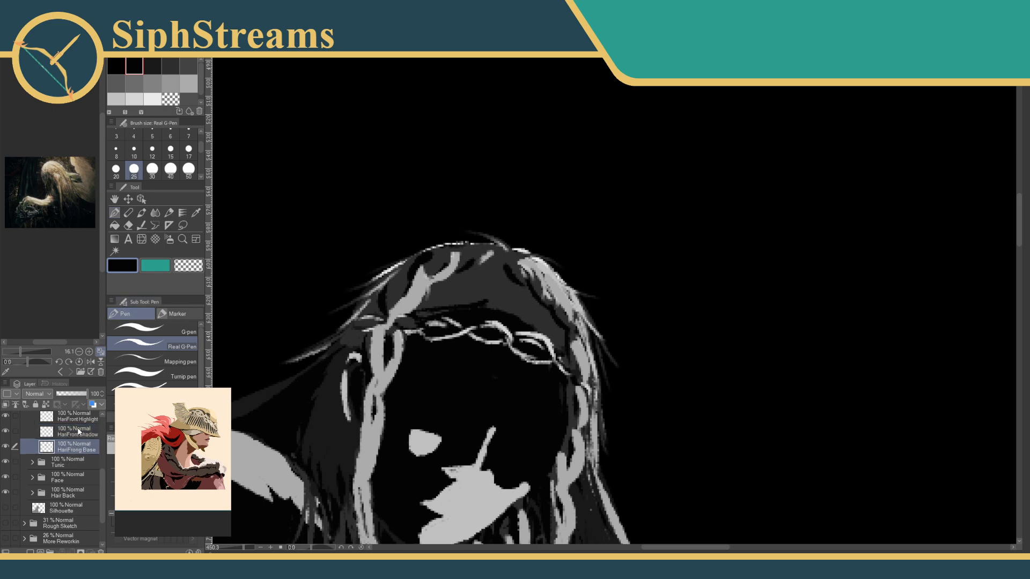
scroll(79, 462, up, 2)
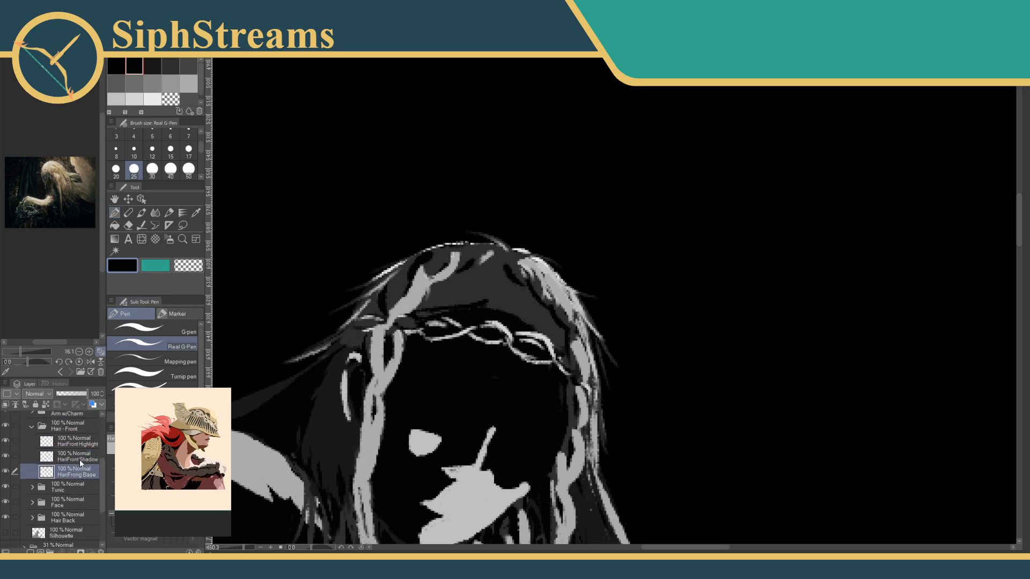
click(79, 458)
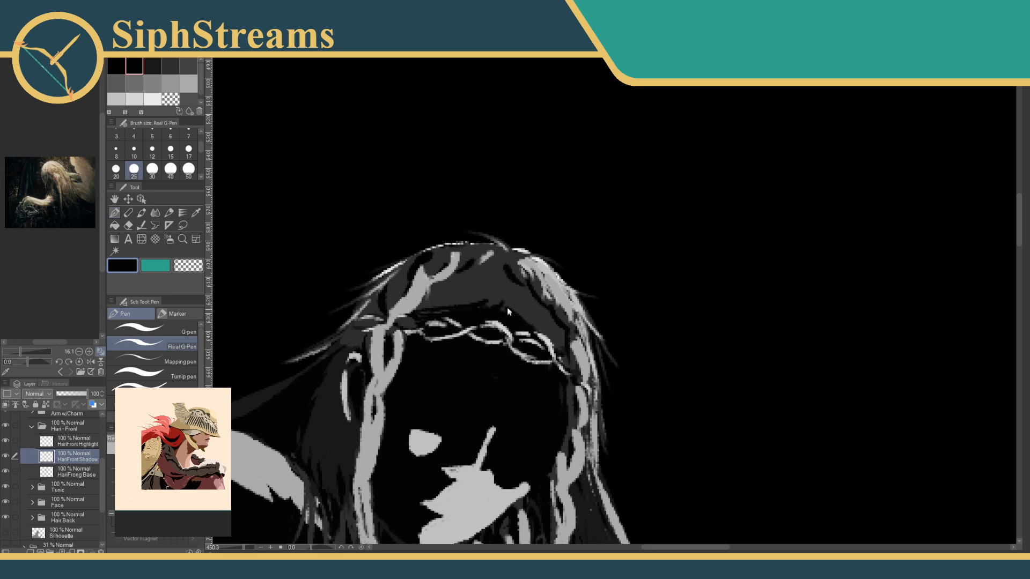
Erase the light highlights at the crown and the upper ends of both side braids on the HairFront Highlight layer.
mouse_move(241, 547)
mouse_down()
mouse_move(227, 547)
mouse_move(248, 547)
mouse_up()
drag(511, 252, 650, 296)
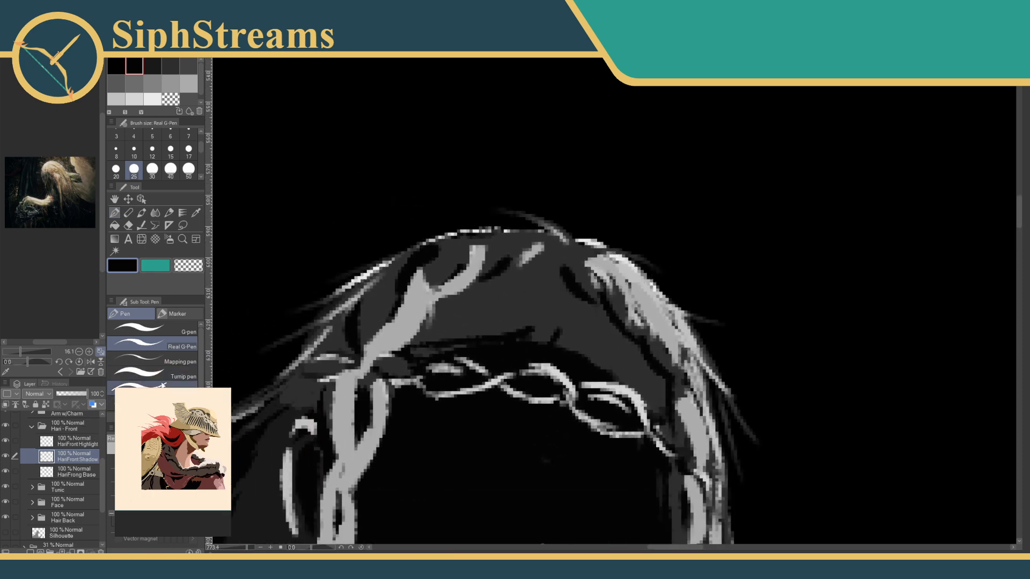
click(188, 265)
click(78, 441)
mouse_move(569, 276)
mouse_down()
mouse_move(601, 278)
mouse_move(611, 316)
mouse_up()
mouse_move(529, 255)
mouse_down()
mouse_move(482, 259)
mouse_move(520, 259)
mouse_move(446, 280)
mouse_move(504, 268)
mouse_move(582, 284)
mouse_move(540, 292)
mouse_up()
Paint irregular black shadow strokes along the upper edge of the crown on the HairFront Shadow layer.
click(73, 456)
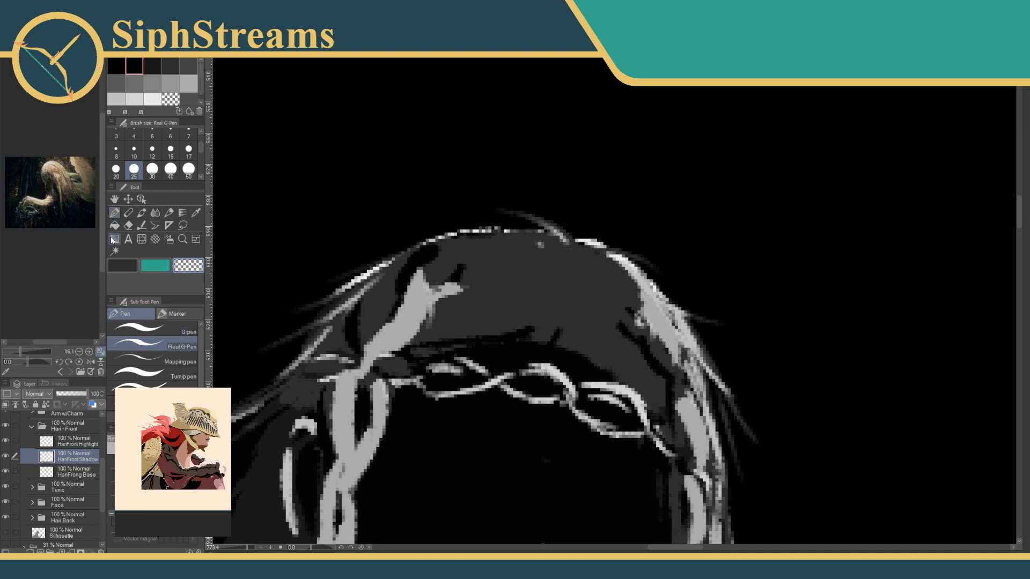
click(196, 213)
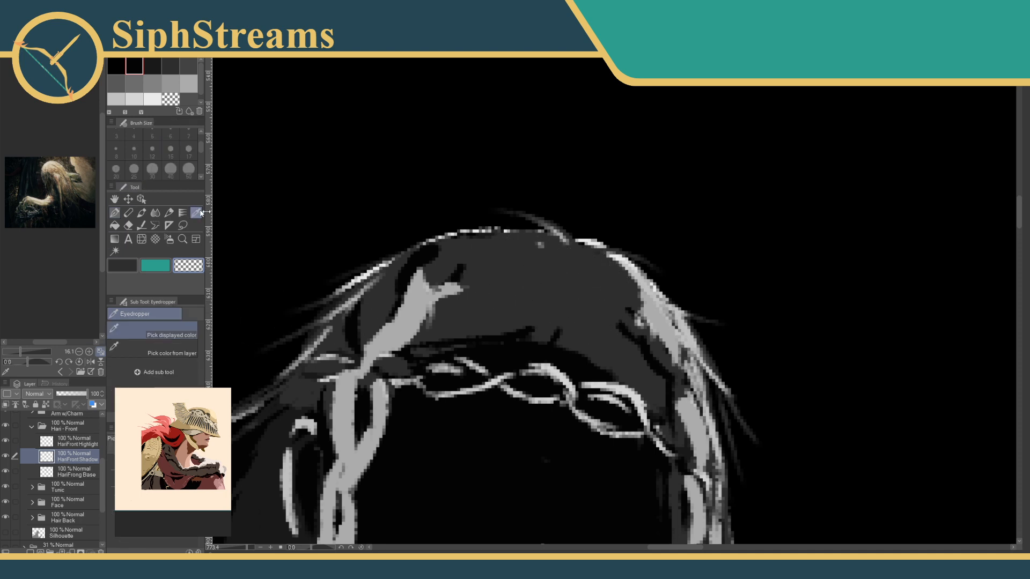
click(438, 246)
click(114, 213)
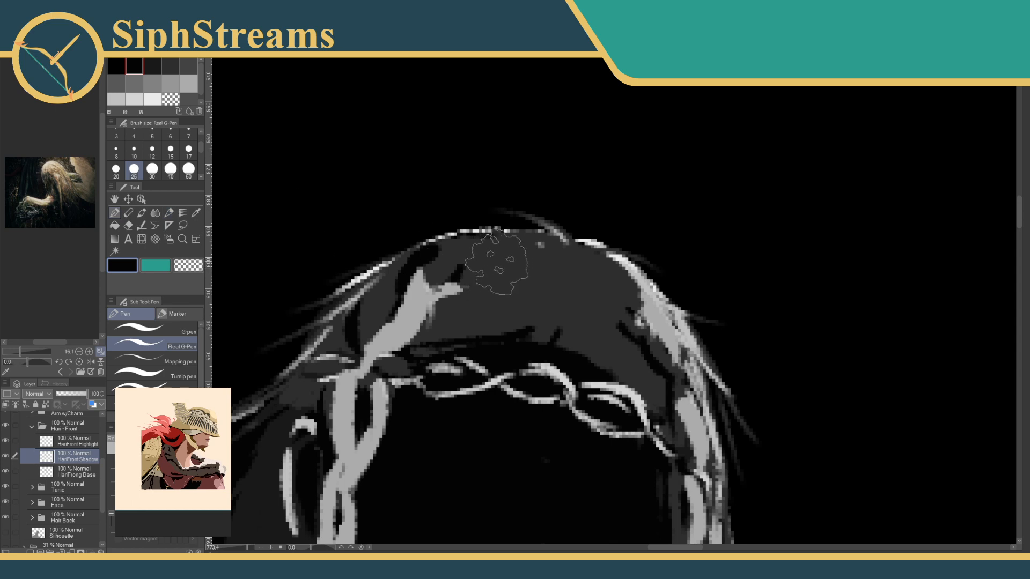
mouse_move(456, 271)
mouse_down()
mouse_move(503, 248)
mouse_move(536, 247)
mouse_move(472, 264)
mouse_move(558, 255)
mouse_move(535, 255)
mouse_move(552, 264)
mouse_move(493, 258)
mouse_up()
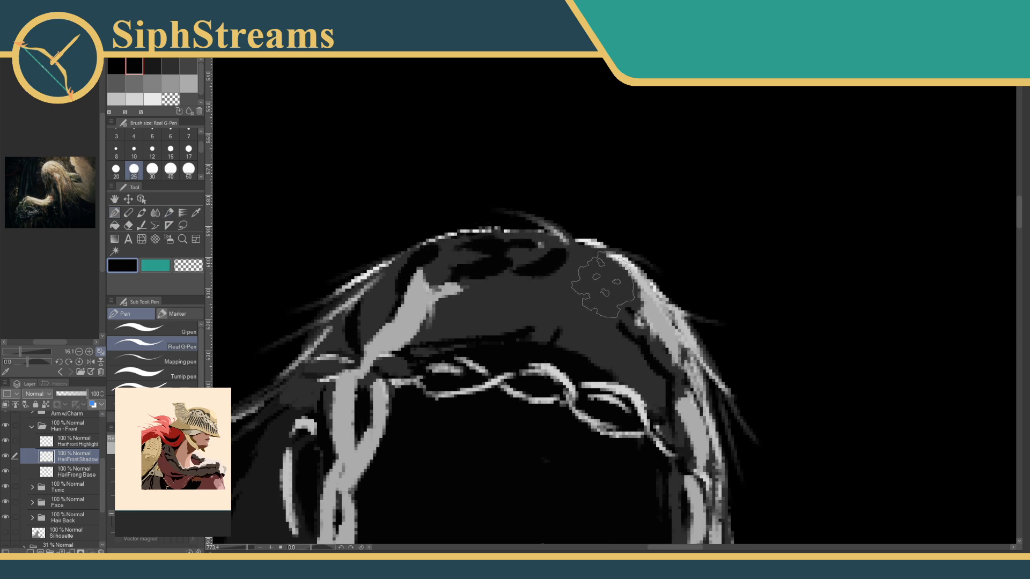
drag(613, 306, 550, 263)
Paint light gray braid highlights across the crown and into the side braids on the HairFront Highlight layer, using the hair's existing light gray.
drag(546, 248, 501, 199)
click(64, 443)
key(i)
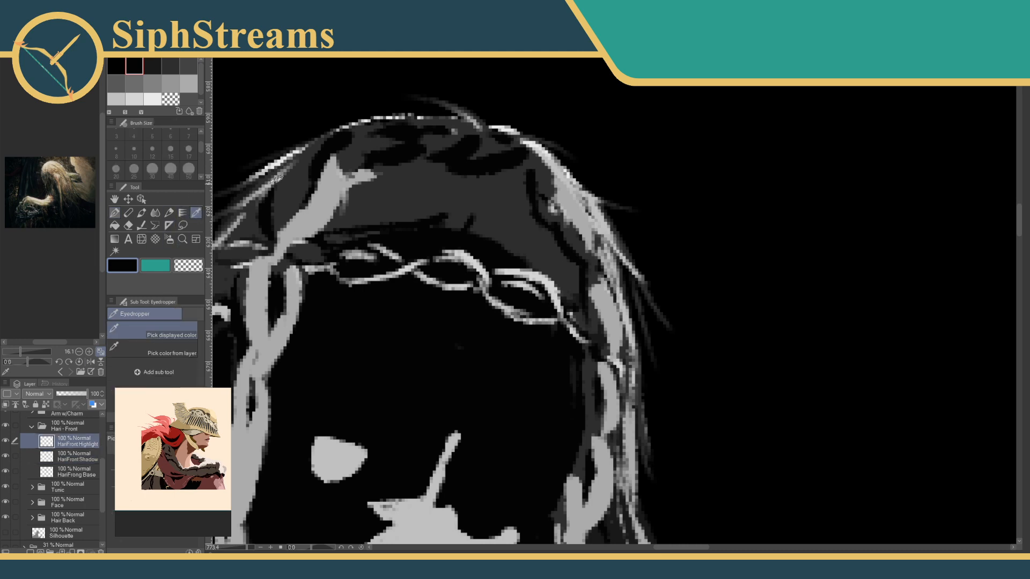
click(248, 170)
click(114, 212)
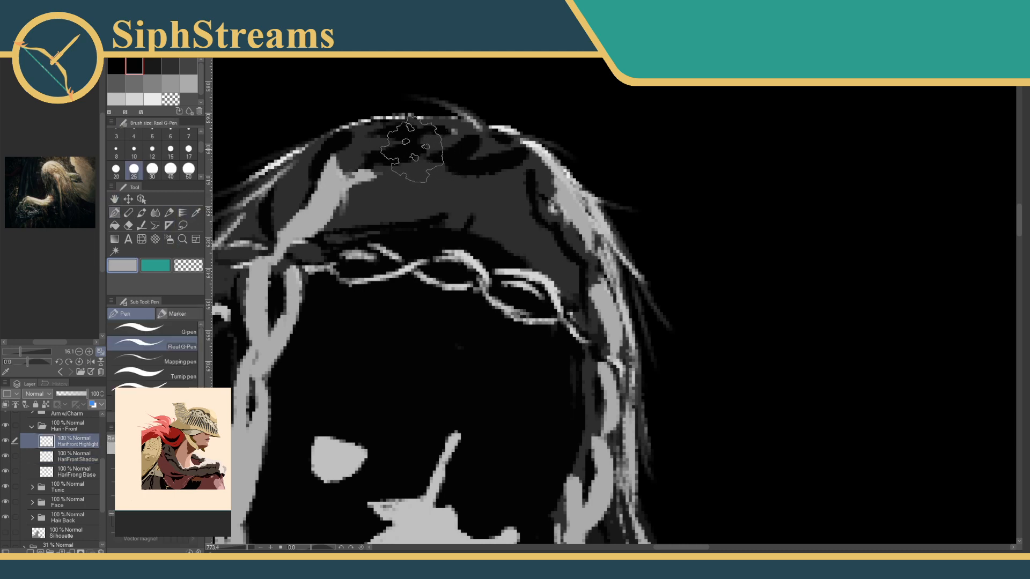
mouse_move(414, 156)
mouse_down()
mouse_move(364, 174)
mouse_move(418, 153)
mouse_up()
mouse_move(486, 161)
mouse_down()
mouse_move(430, 158)
mouse_move(450, 140)
mouse_move(416, 138)
mouse_move(253, 241)
mouse_up()
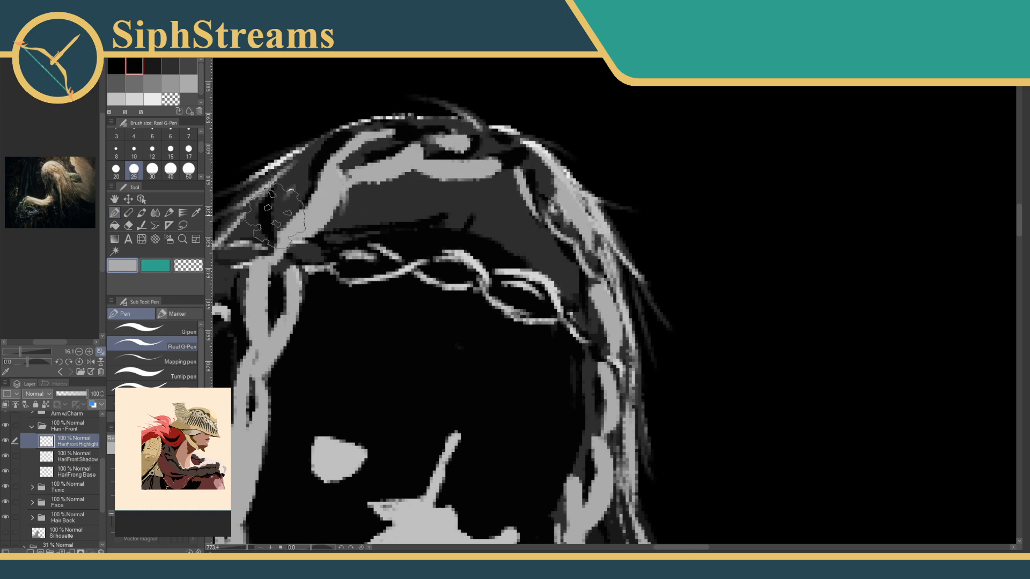
Erase the black shadow strokes in the hair just above the braided circlet on the HairFront Shadow layer.
mouse_move(239, 550)
mouse_down()
mouse_move(224, 542)
mouse_move(247, 549)
mouse_up()
mouse_move(375, 346)
mouse_down()
mouse_move(402, 368)
mouse_move(426, 367)
mouse_up()
click(75, 456)
alt+click(558, 279)
key(c)
mouse_move(558, 303)
mouse_down()
mouse_move(587, 300)
mouse_move(560, 258)
mouse_up()
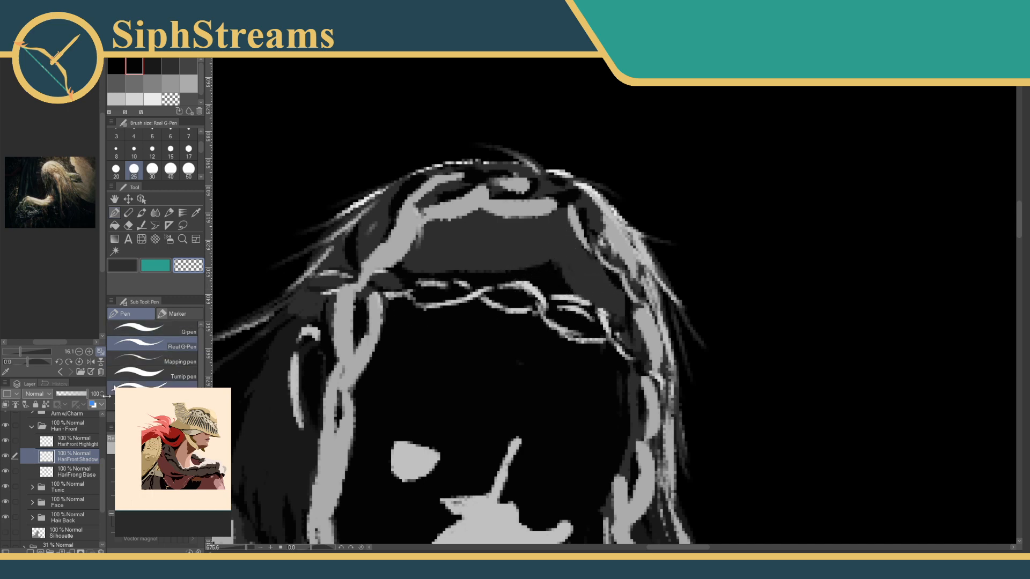
Paint thin black strand lines across the gray hair between crown braid and circlet on the HairFront Shadow layer.
click(67, 443)
click(66, 472)
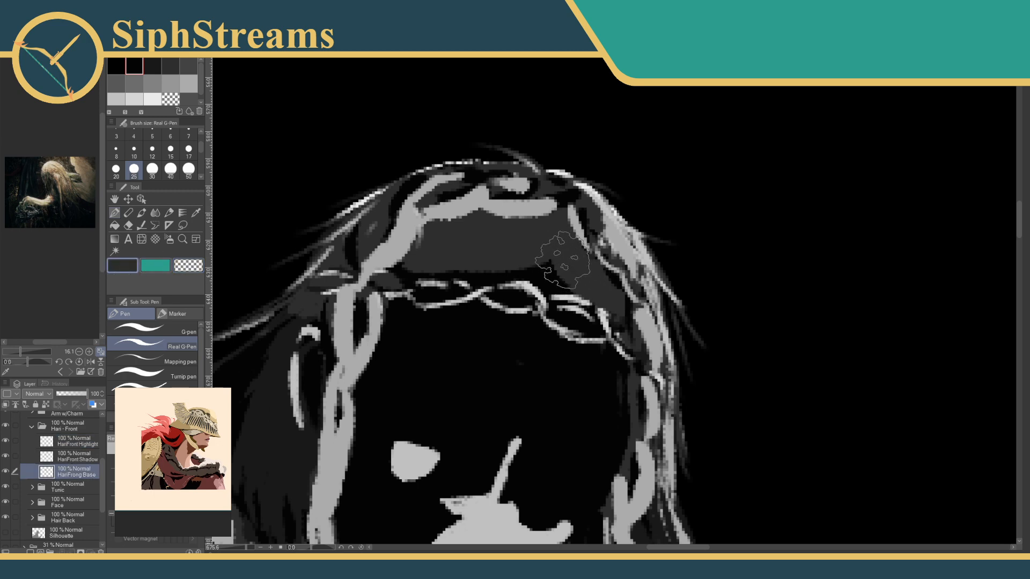
drag(348, 422, 433, 339)
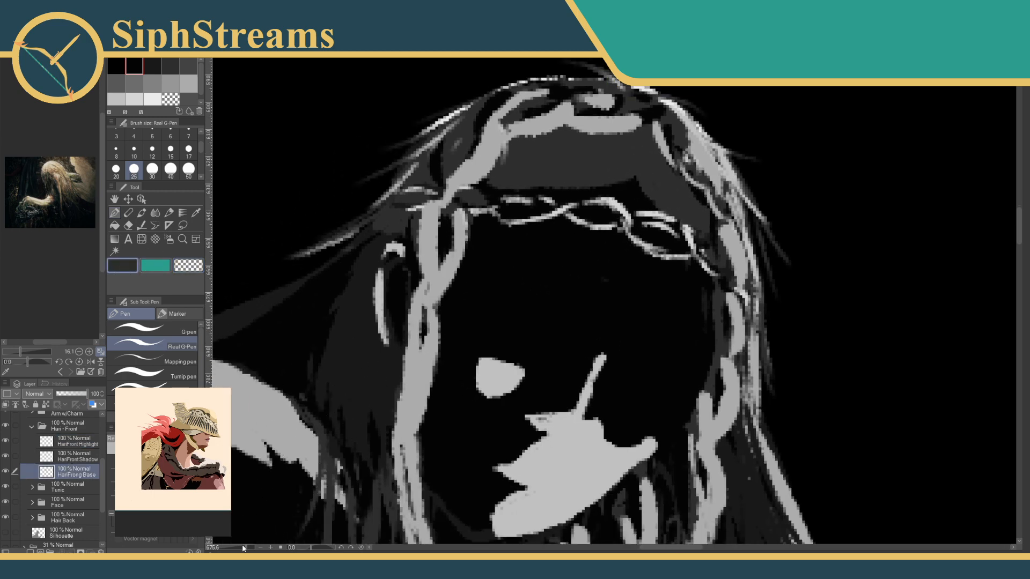
mouse_move(244, 547)
mouse_down()
mouse_move(228, 542)
mouse_move(245, 552)
mouse_up()
drag(389, 383, 313, 494)
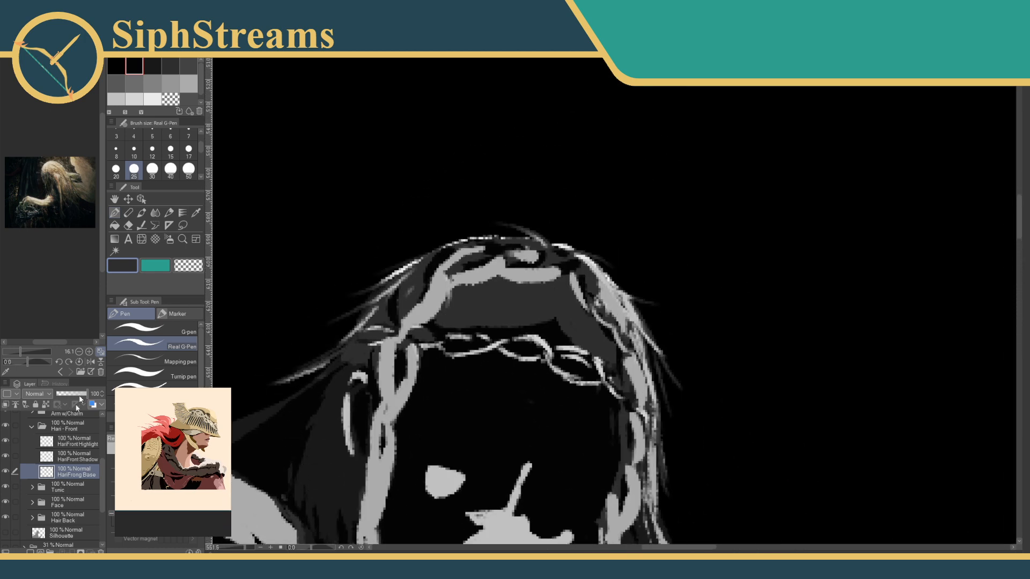
click(74, 460)
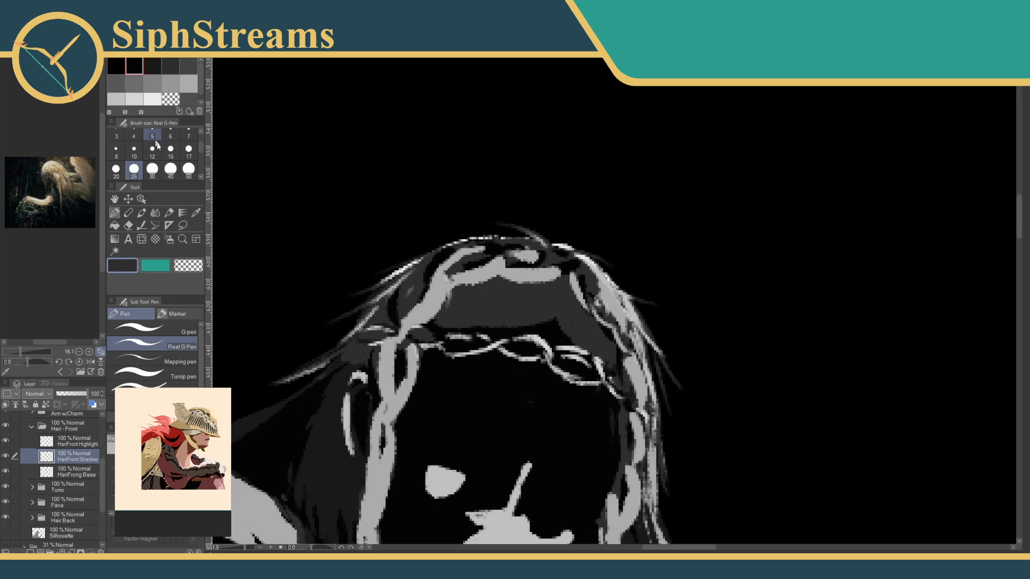
key(i)
click(450, 378)
key(p)
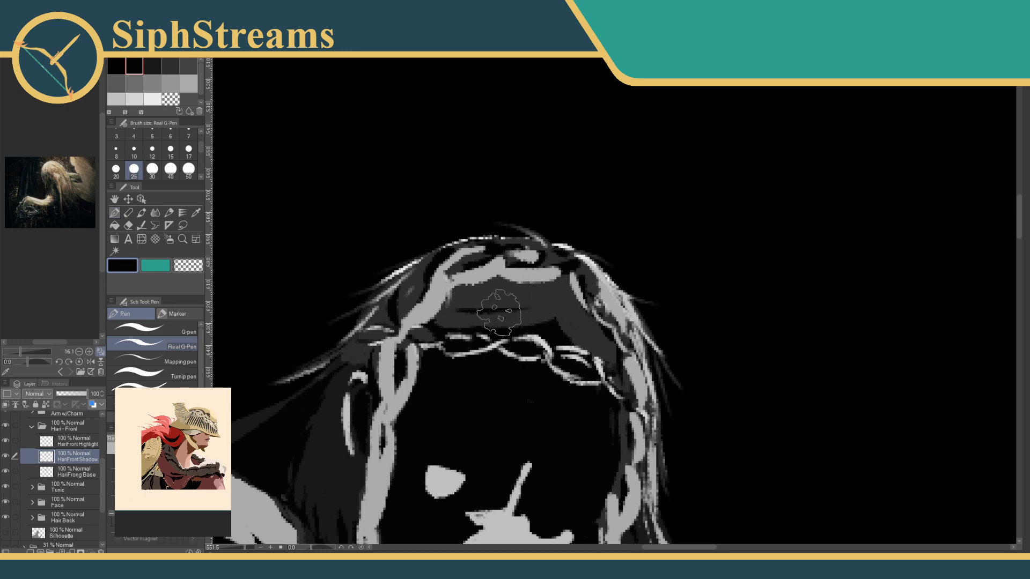
mouse_move(531, 303)
mouse_down()
mouse_move(494, 295)
mouse_move(529, 284)
mouse_move(536, 293)
mouse_up()
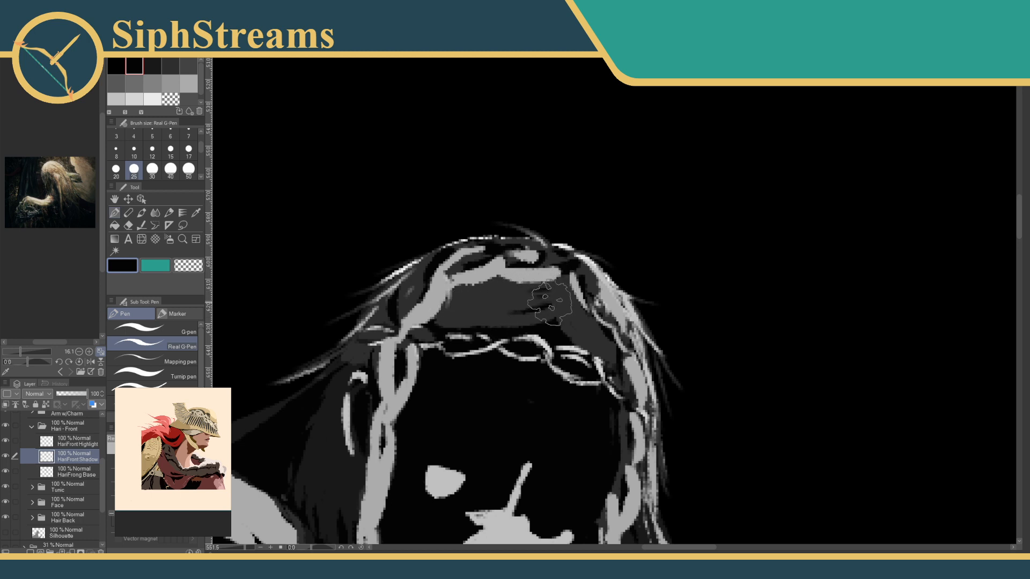
drag(558, 303, 574, 305)
Examine the crown and braid shading against the whole figure.
drag(370, 373, 403, 321)
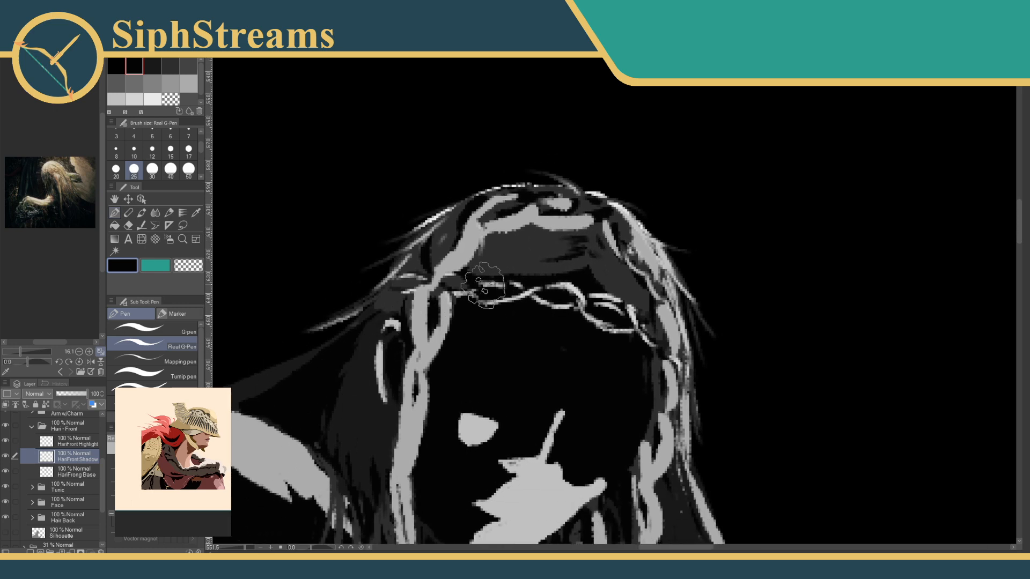
scroll(383, 416, down, 10)
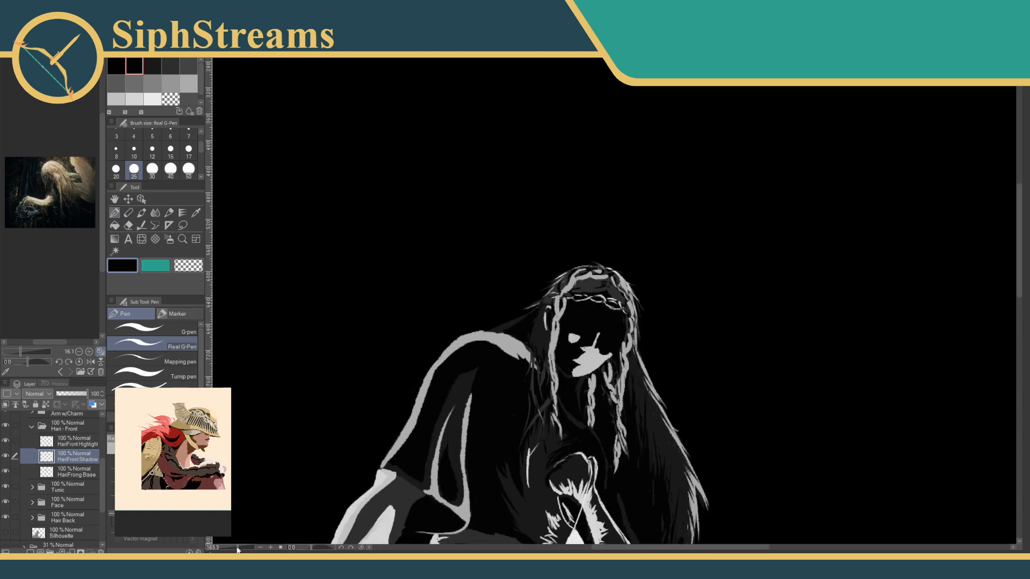
scroll(382, 415, up, 3)
drag(383, 423, 319, 443)
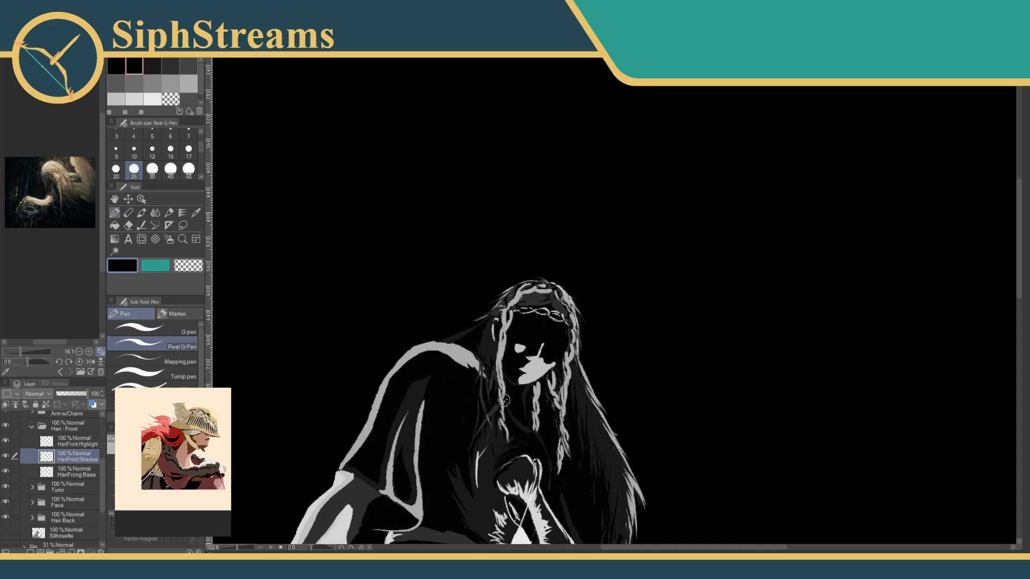
scroll(504, 399, down, 4)
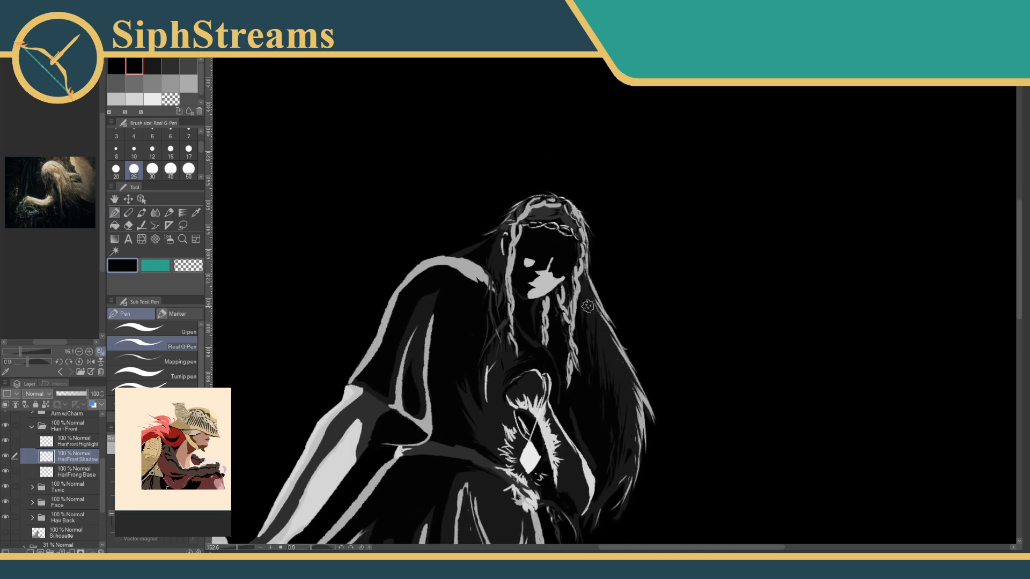
click(32, 428)
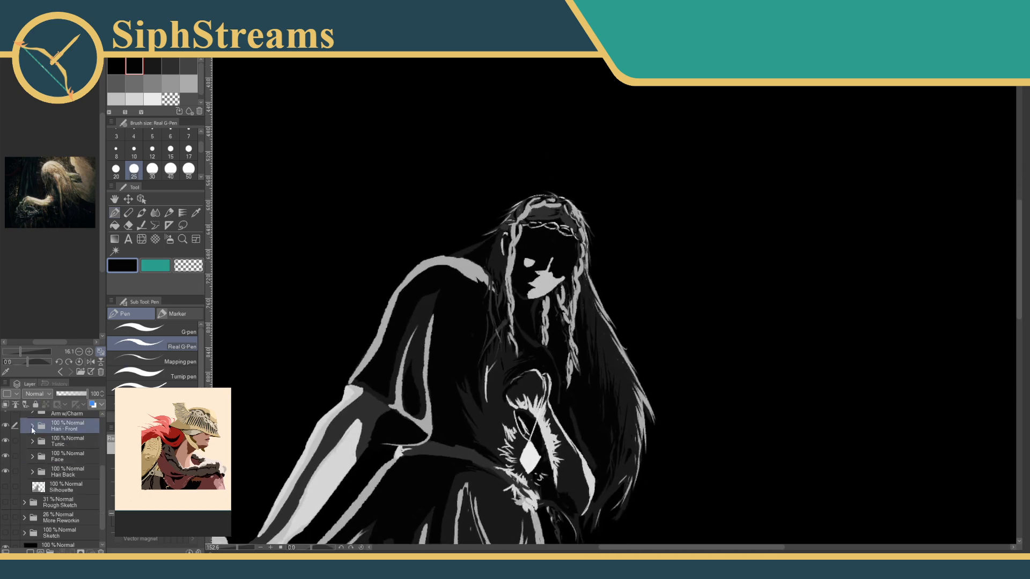
click(31, 427)
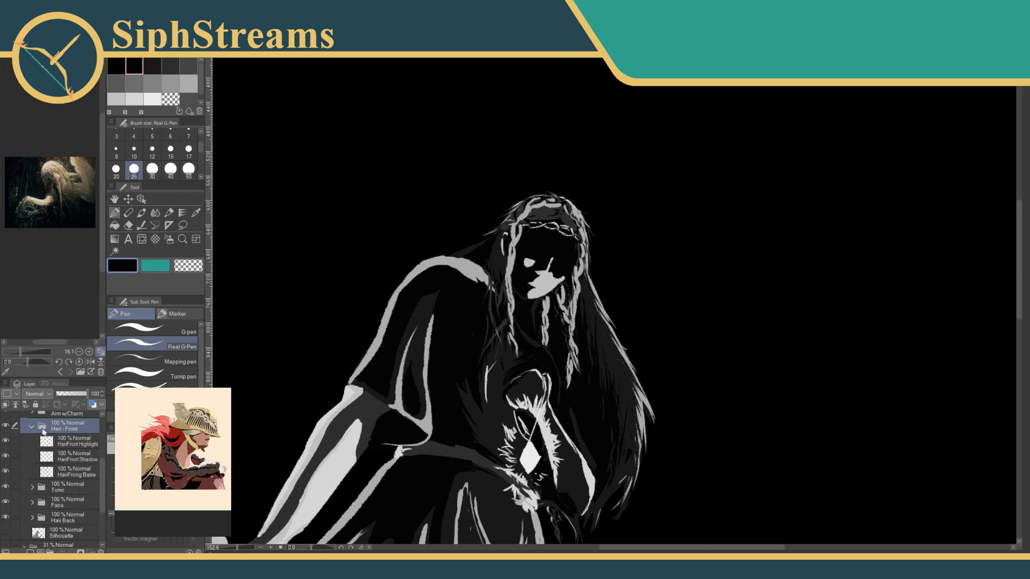
Fill the gray front hair areas at the crown and beside the braids with a very dark gray on the HairFrong Base layer.
click(66, 470)
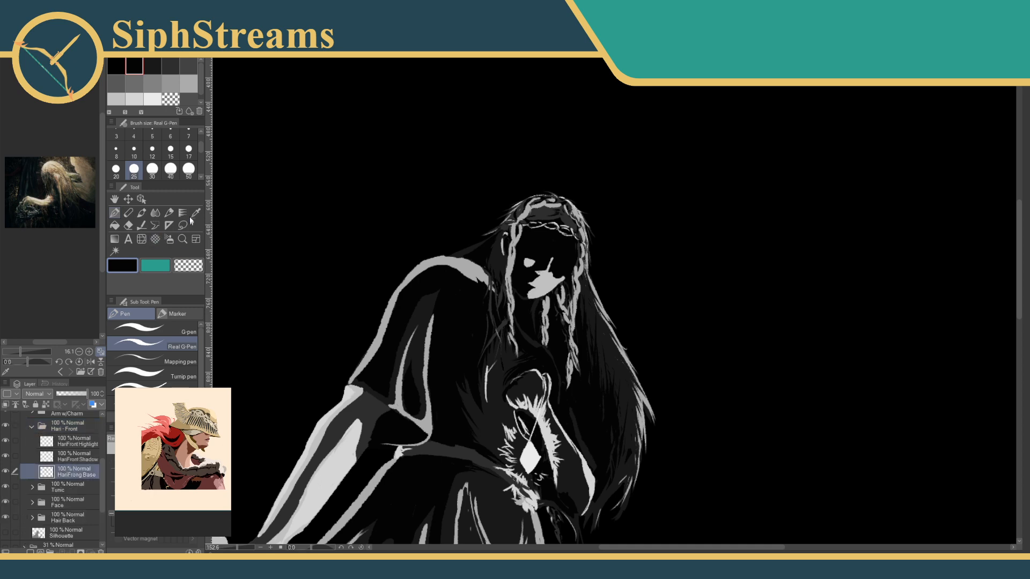
click(152, 66)
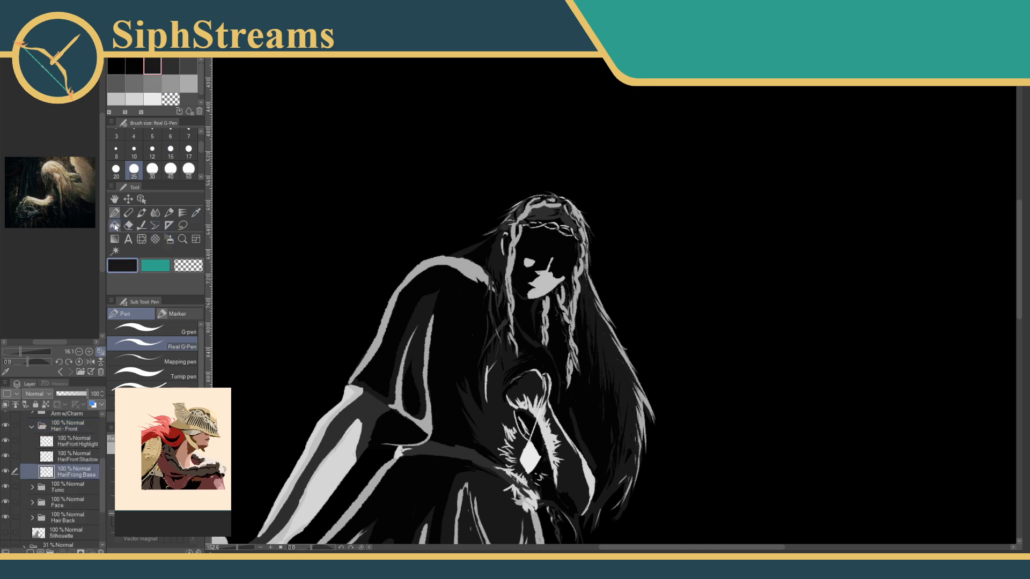
click(114, 226)
drag(239, 550, 245, 548)
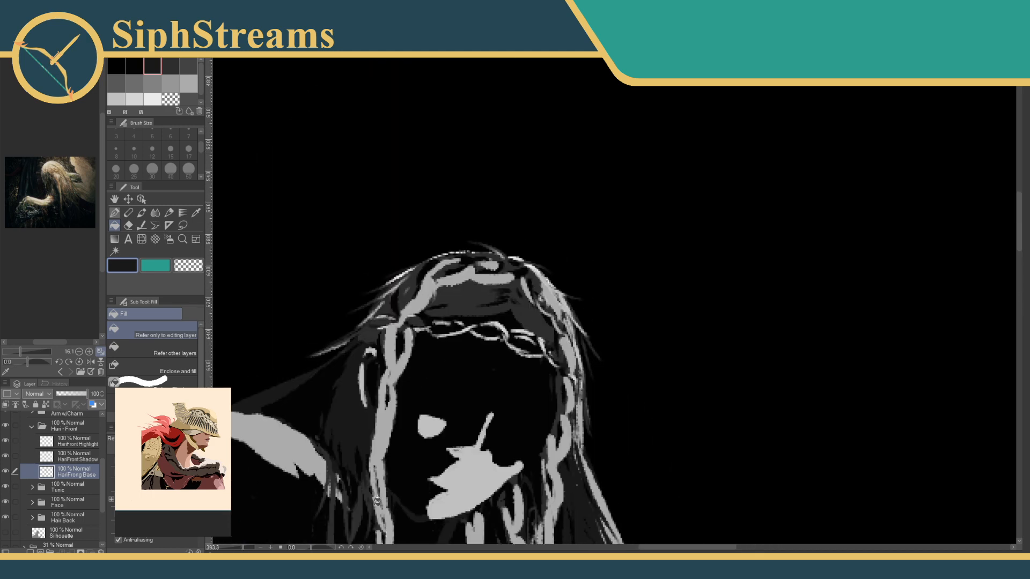
click(470, 300)
click(530, 317)
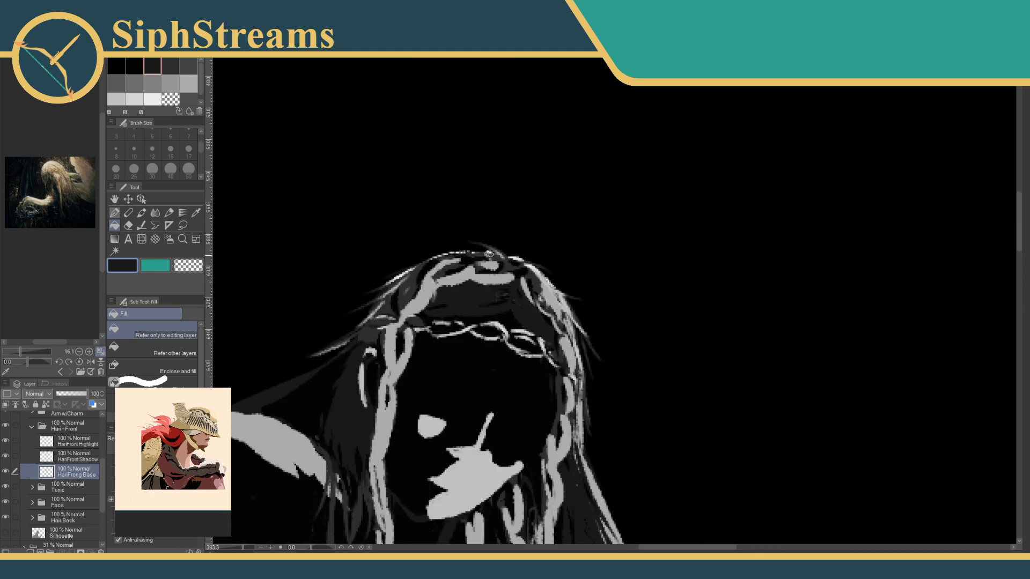
click(409, 297)
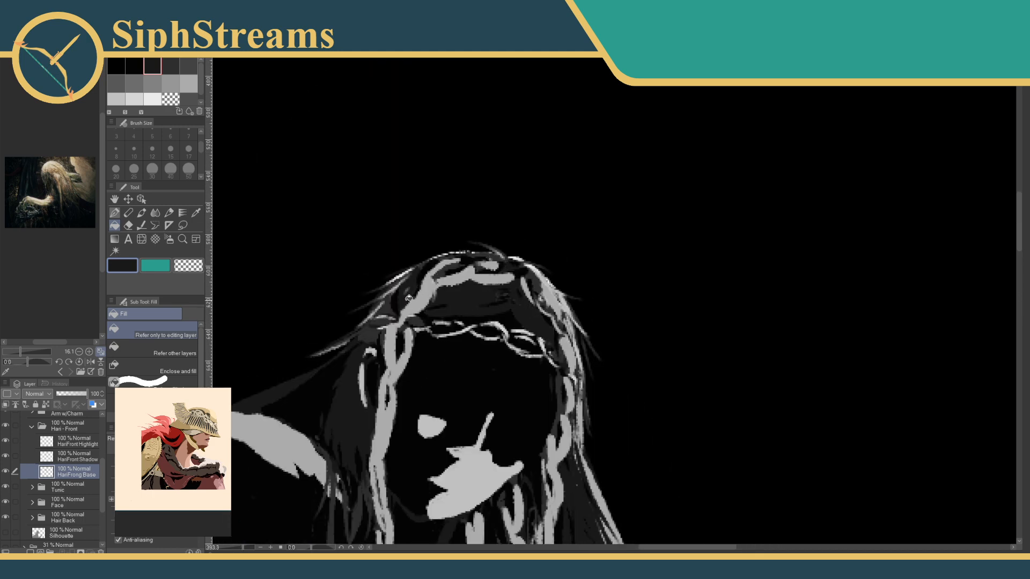
click(377, 325)
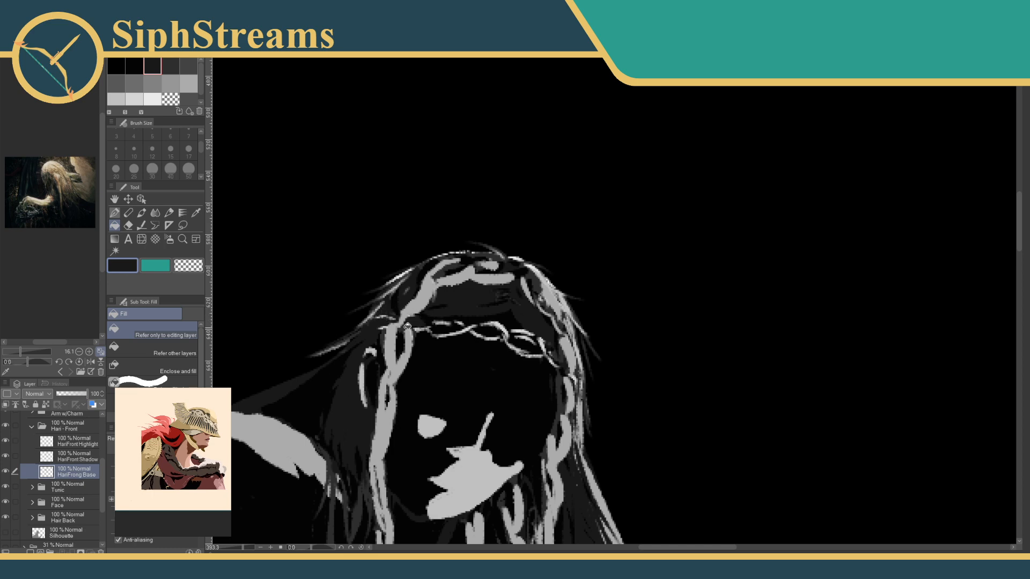
Examine the darkened front hair up close, from the crown and circlet down along both side braids.
drag(531, 300, 506, 266)
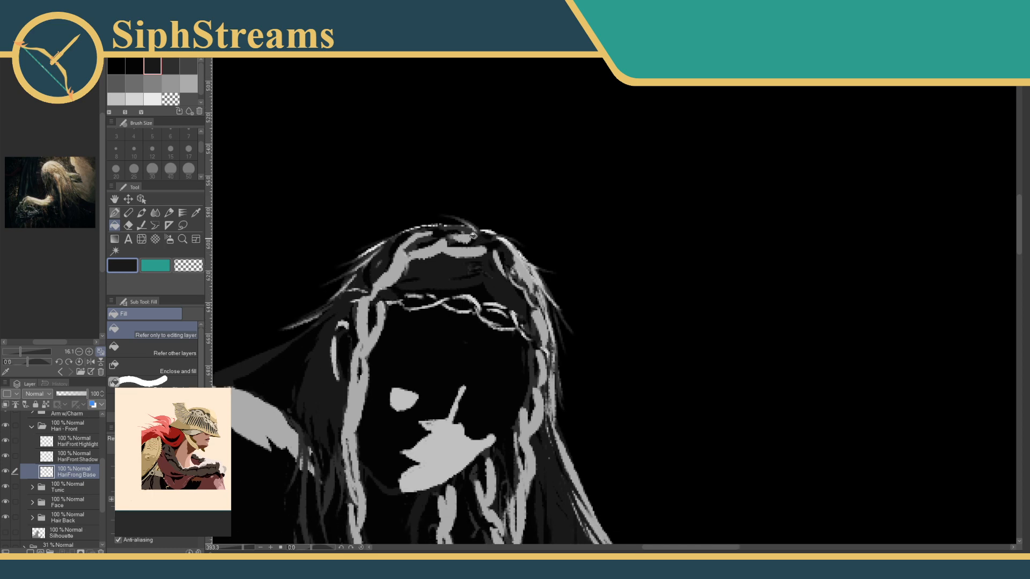
drag(496, 305, 527, 217)
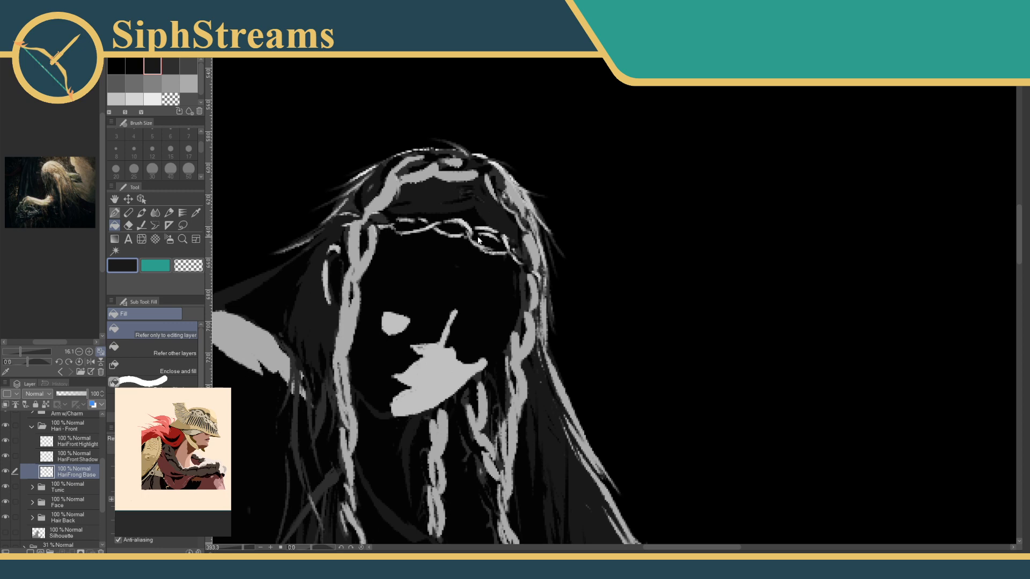
mouse_move(398, 249)
mouse_down()
mouse_move(431, 286)
mouse_move(430, 333)
mouse_up()
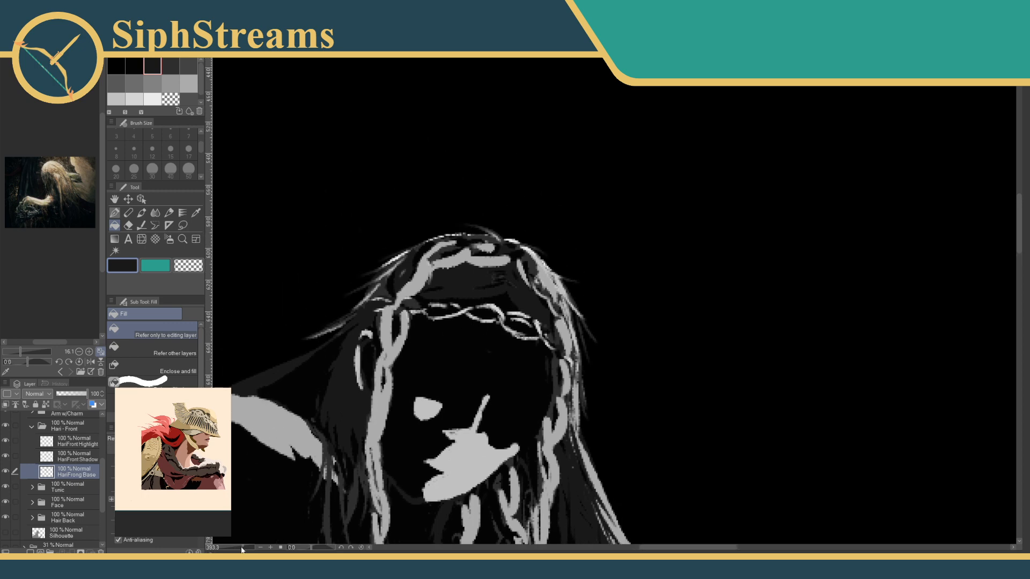
drag(241, 547, 246, 548)
drag(216, 385, 302, 427)
click(114, 213)
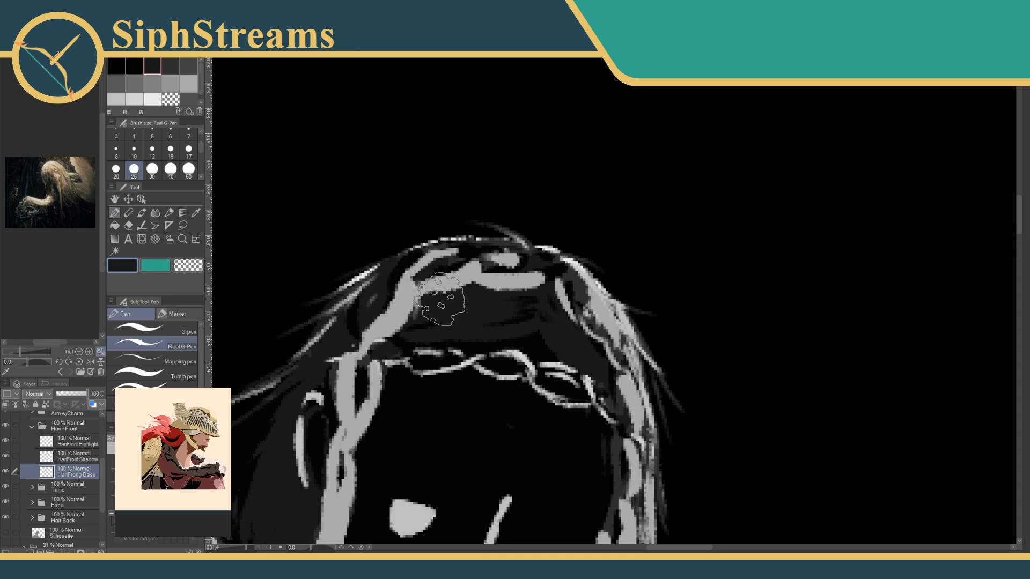
mouse_move(474, 351)
mouse_down()
mouse_move(535, 264)
mouse_move(522, 279)
mouse_up()
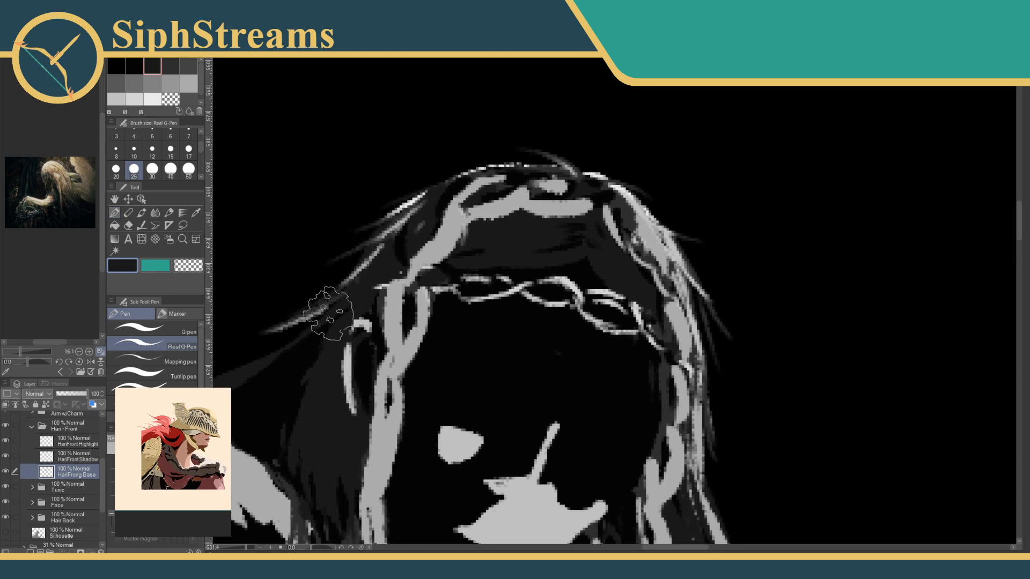
drag(531, 320, 418, 257)
drag(505, 340, 454, 260)
mouse_move(495, 232)
mouse_down()
mouse_move(489, 310)
mouse_move(502, 235)
mouse_move(508, 320)
mouse_up()
key(ctrl+z)
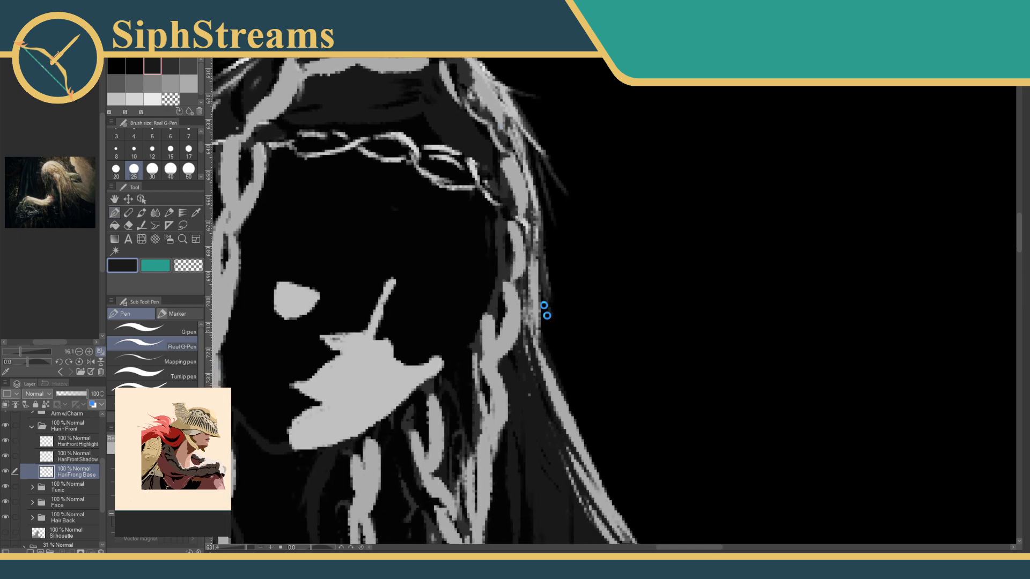
Open the Hair Back folder and activate the HairBackBase layer, trying one stroke beside the back hair and undoing it.
scroll(527, 180, down, 10)
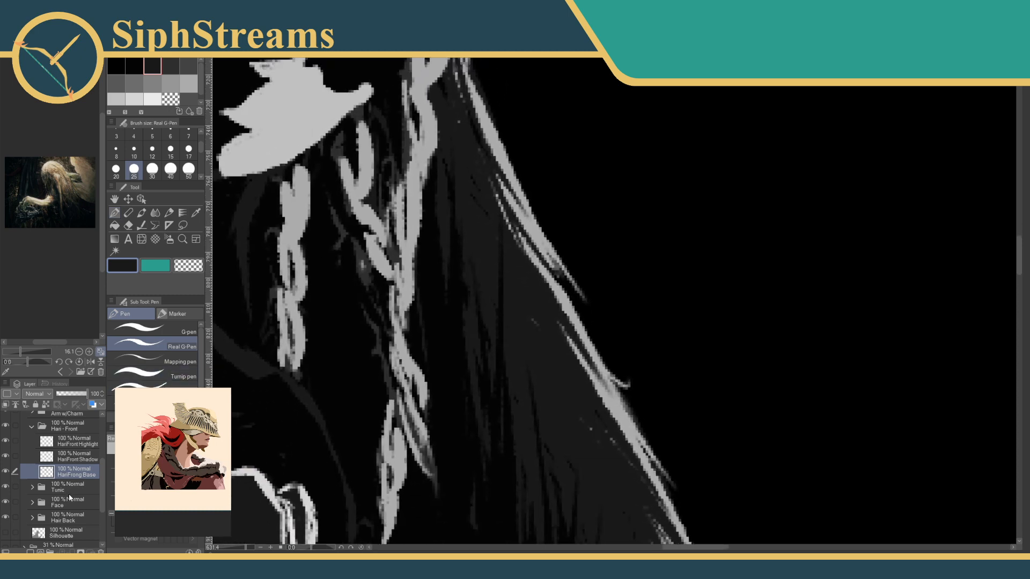
click(73, 520)
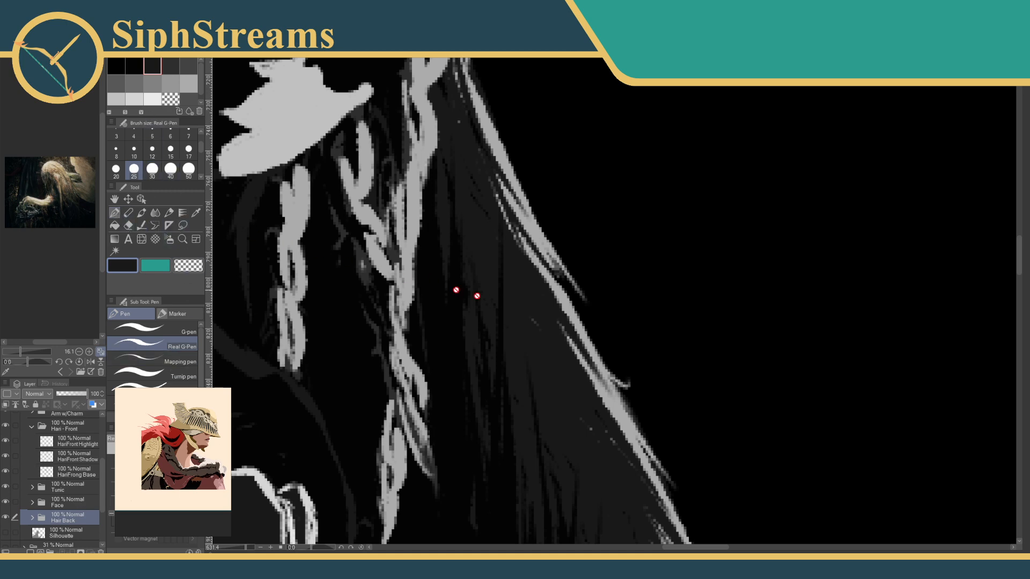
click(32, 518)
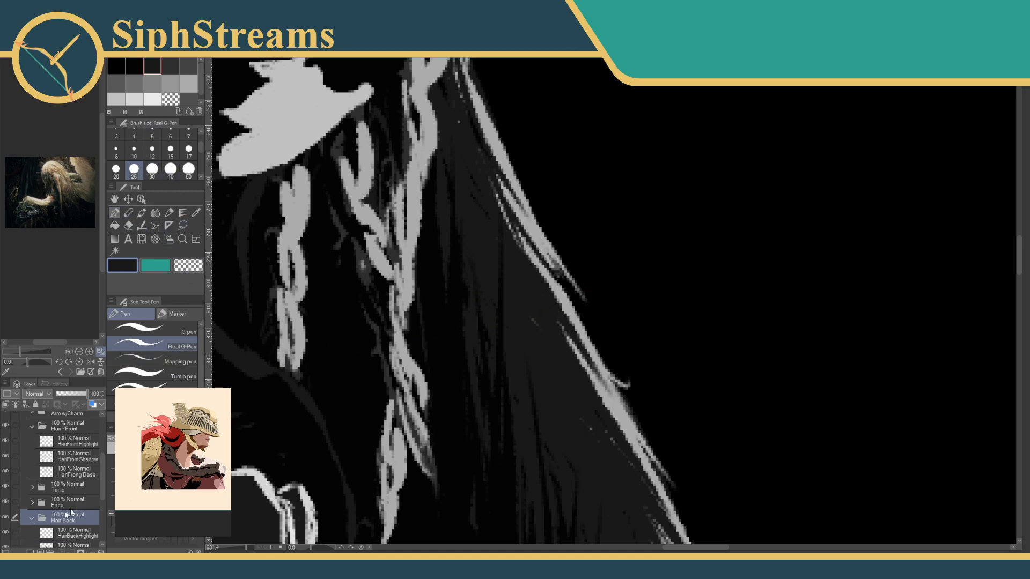
scroll(102, 488, down, 3)
click(75, 507)
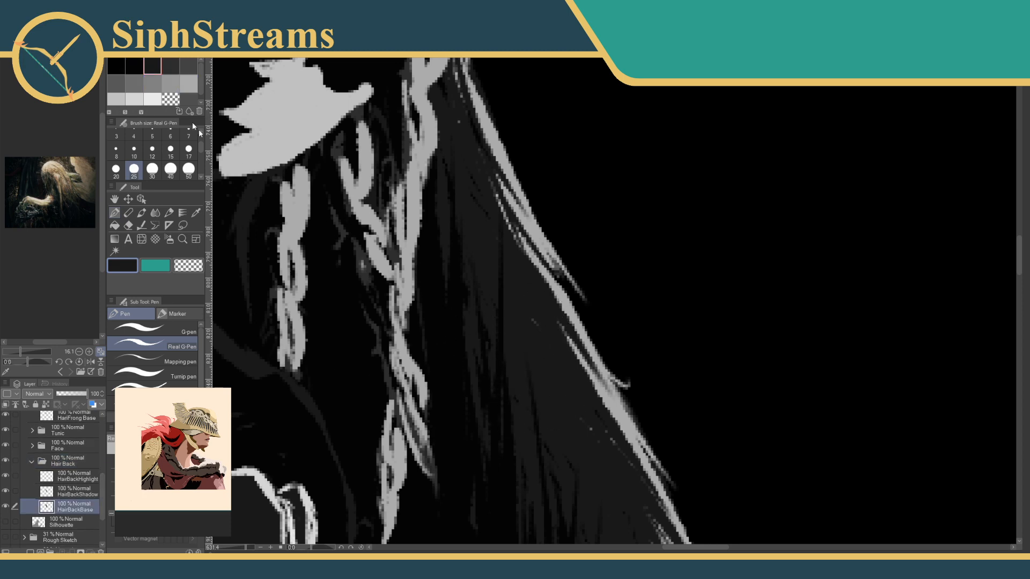
drag(557, 260, 643, 219)
key(ctrl+z)
Compare the torso, raised hand and back hair against the Final Sketch by showing its folder and hiding it again.
drag(247, 548, 232, 546)
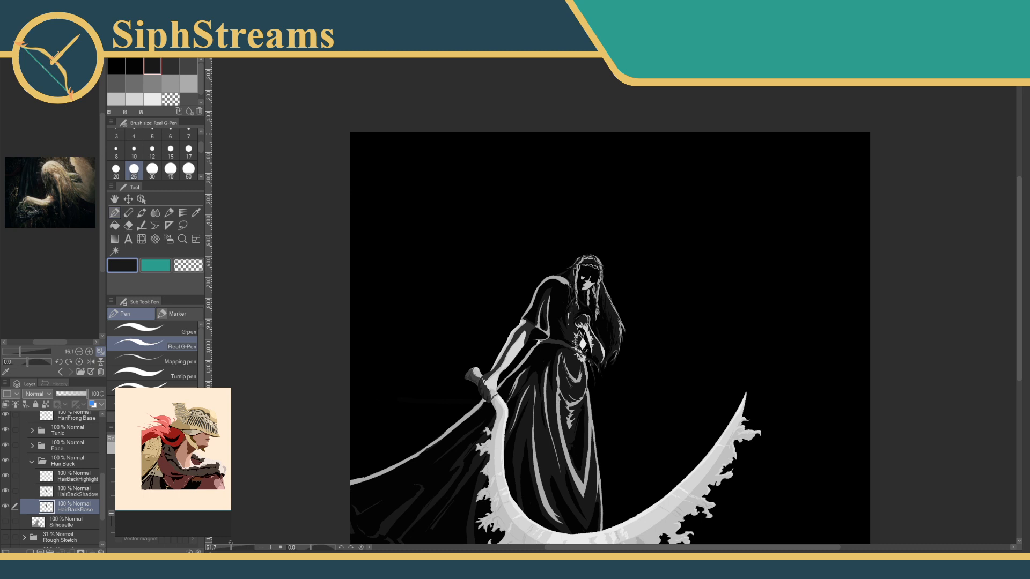
drag(231, 547, 242, 547)
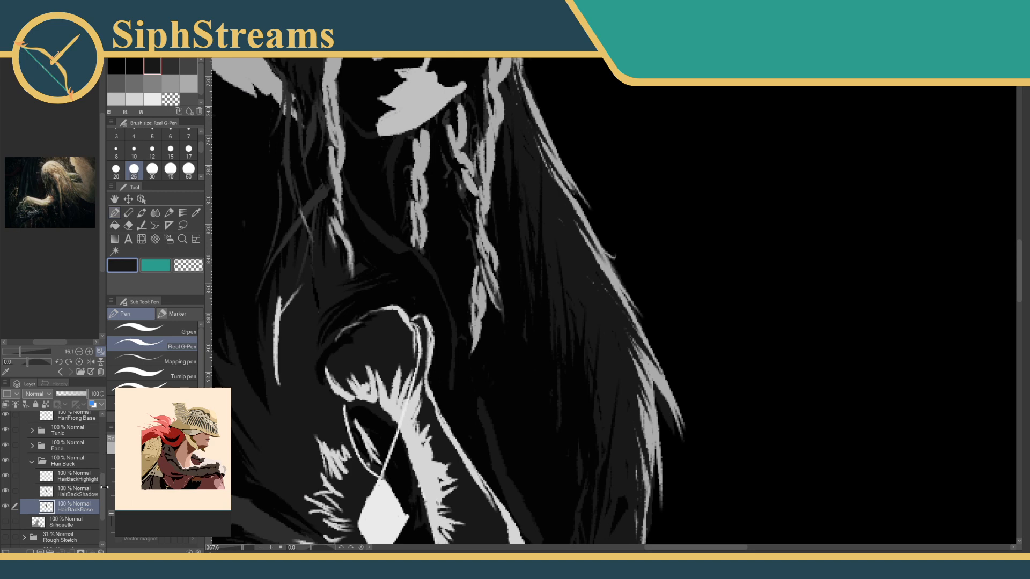
drag(104, 488, 101, 430)
click(5, 419)
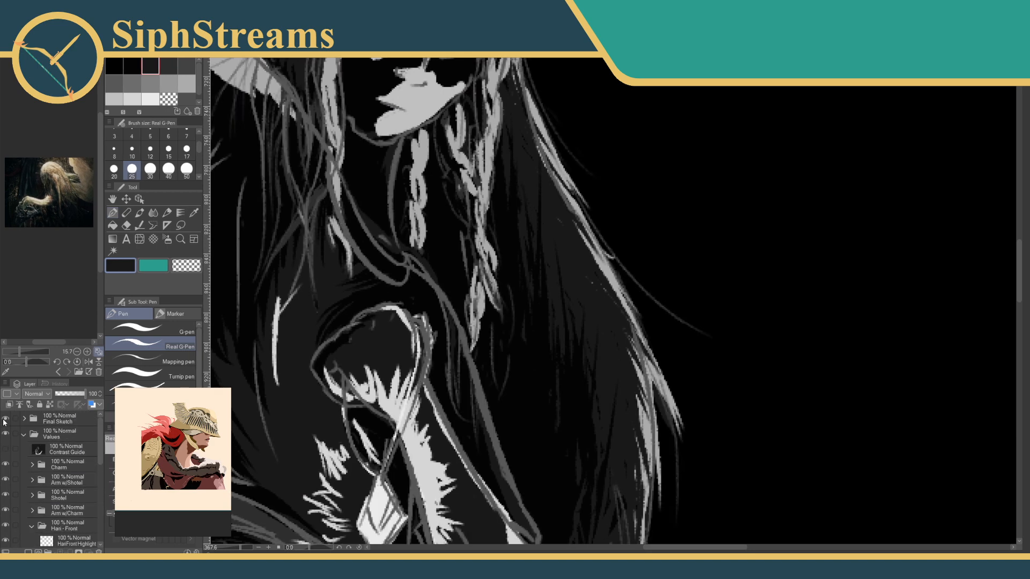
drag(395, 274, 509, 219)
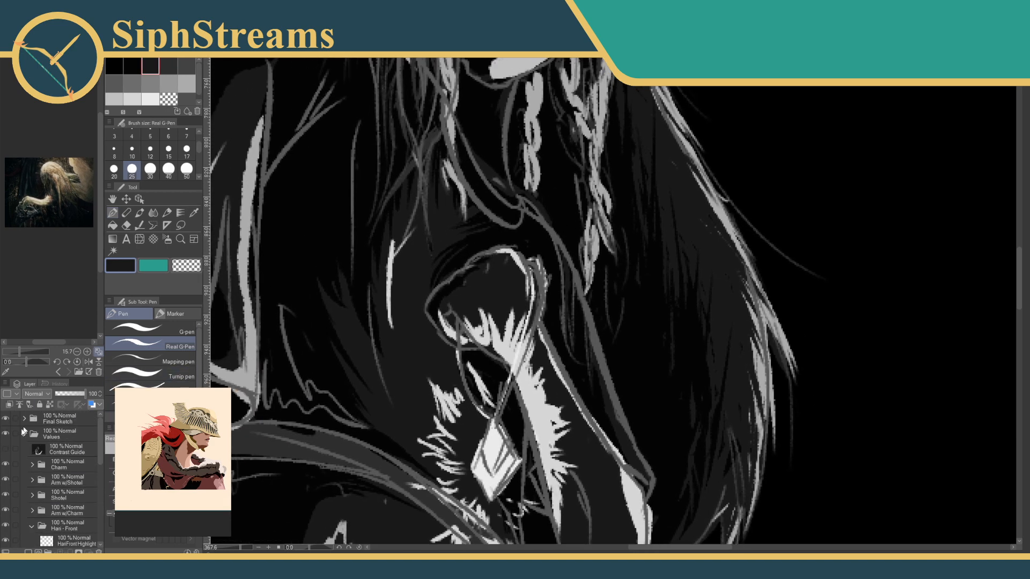
click(5, 419)
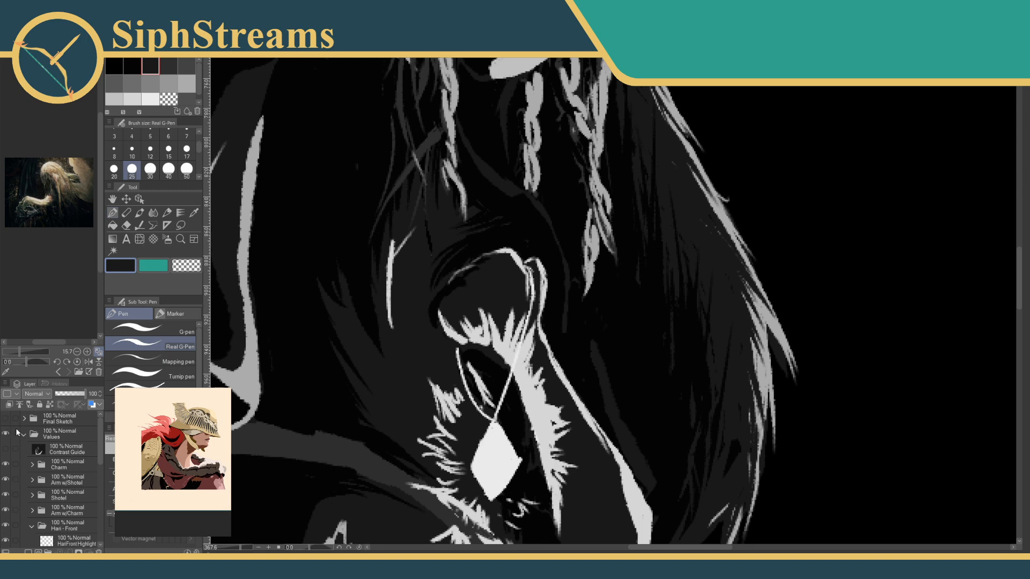
Collapse the Hair - Front folder, open the Tunic folder and activate its Tunic Highlight layer with the Real G-Pen.
click(193, 214)
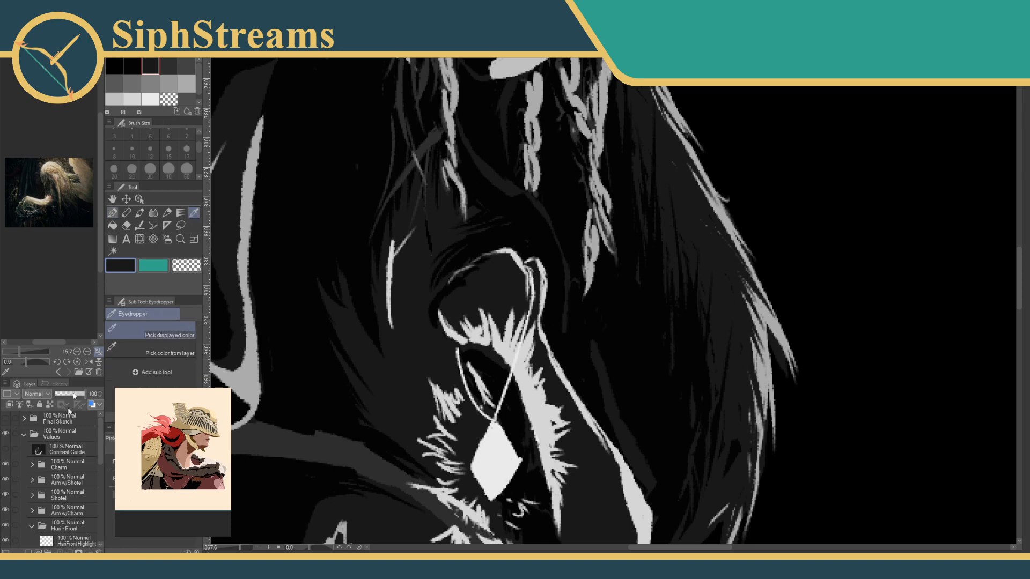
click(112, 212)
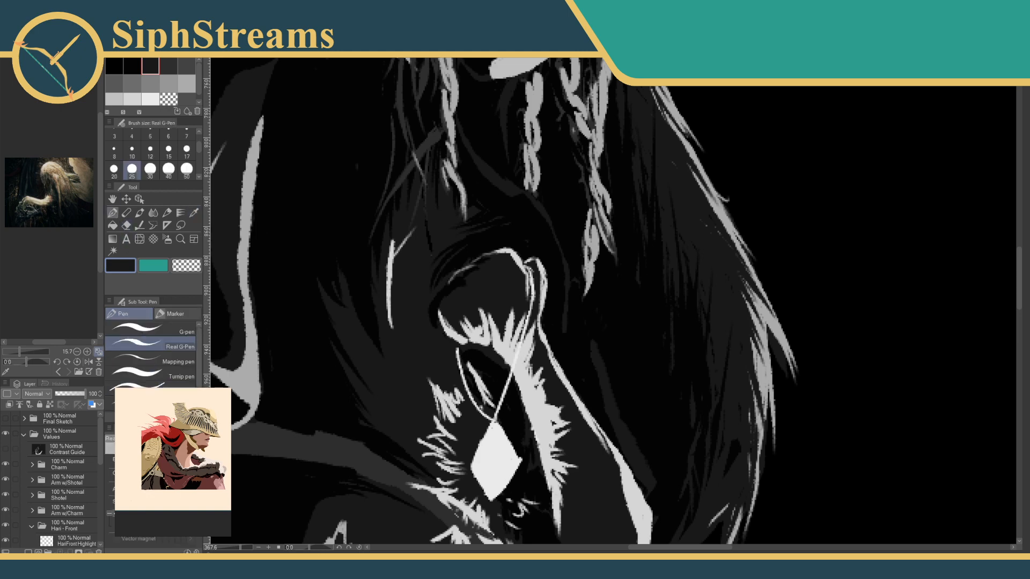
drag(99, 452, 99, 474)
click(31, 463)
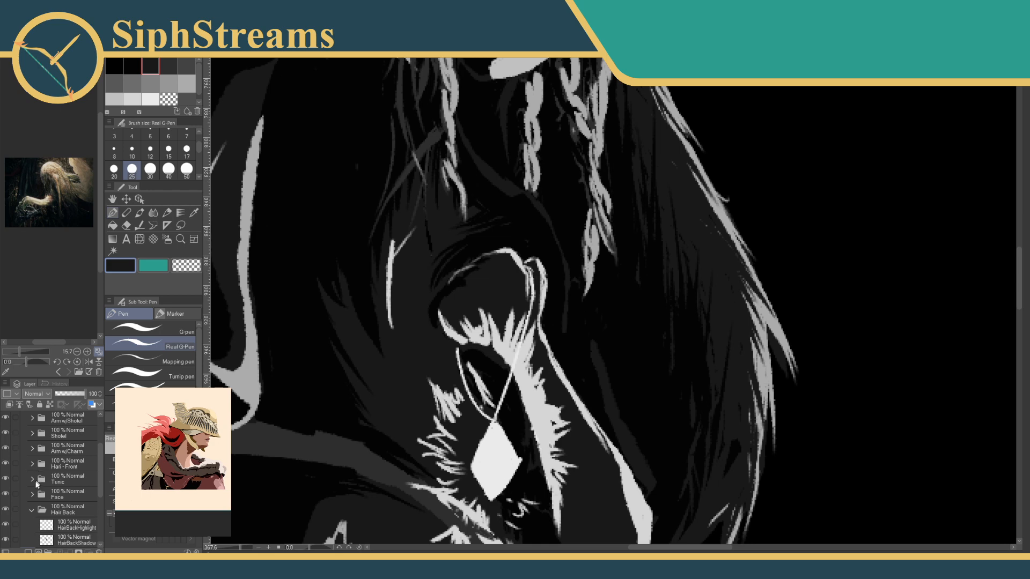
click(32, 480)
click(70, 494)
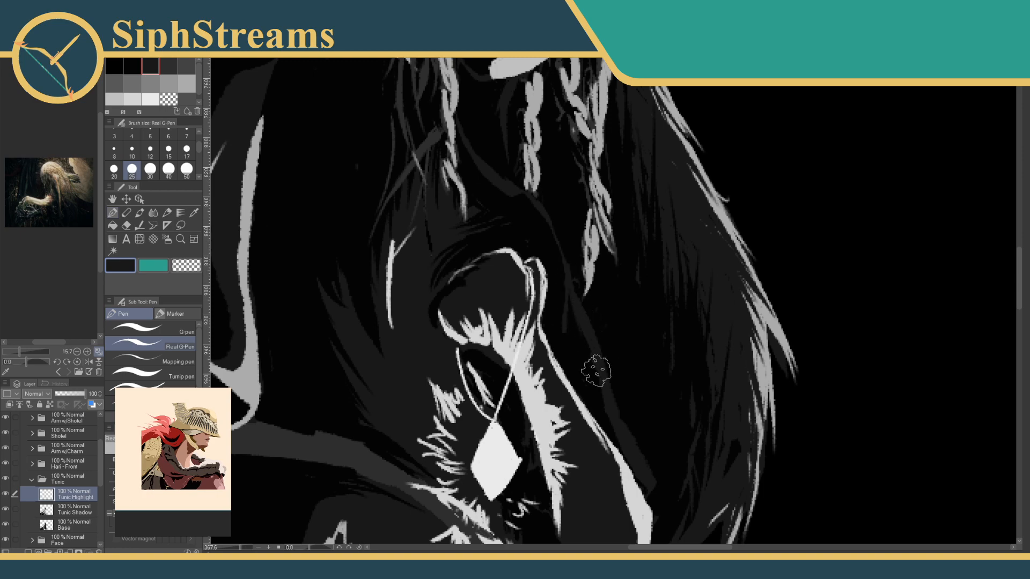
Collapse the Tunic folder, activate Face Shadow in the Face folder and sample black as the Real G-Pen color.
mouse_move(240, 547)
mouse_down()
mouse_move(226, 549)
mouse_move(240, 548)
mouse_up()
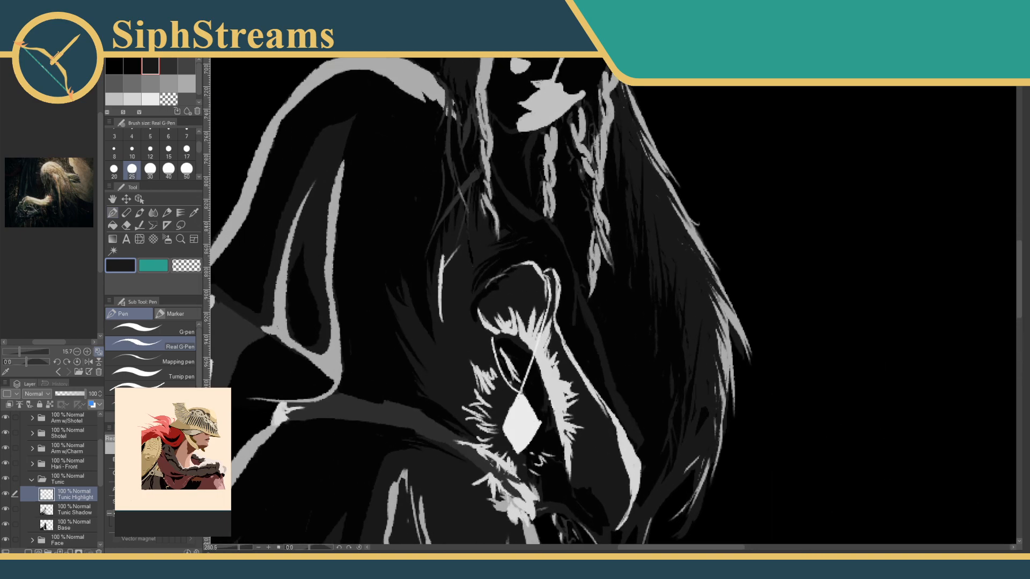
mouse_move(331, 458)
mouse_down()
mouse_move(340, 386)
mouse_move(336, 456)
mouse_up()
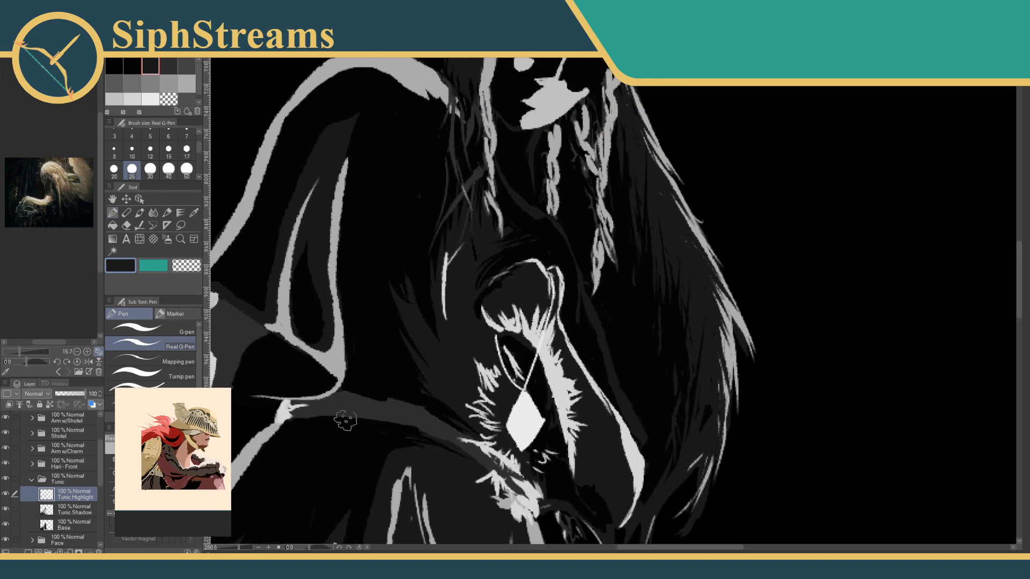
mouse_move(237, 550)
mouse_down()
mouse_move(228, 548)
mouse_move(236, 548)
mouse_up()
drag(396, 362, 363, 515)
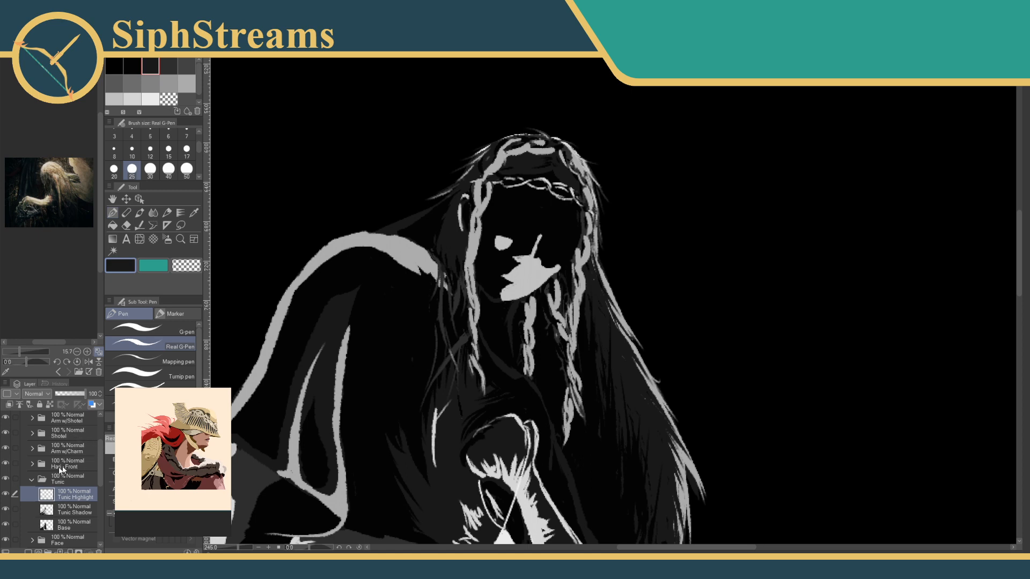
click(32, 480)
click(33, 495)
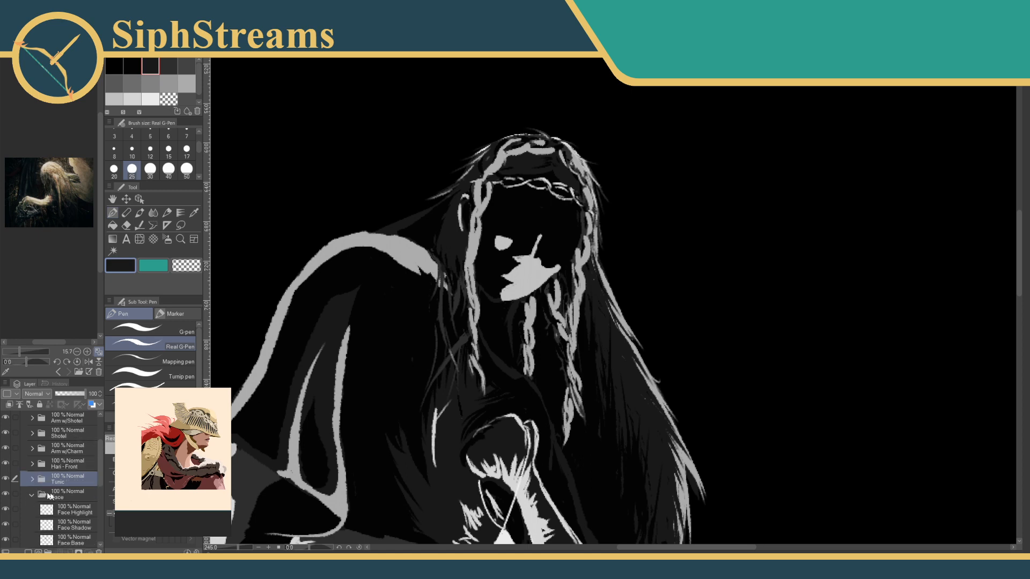
click(77, 531)
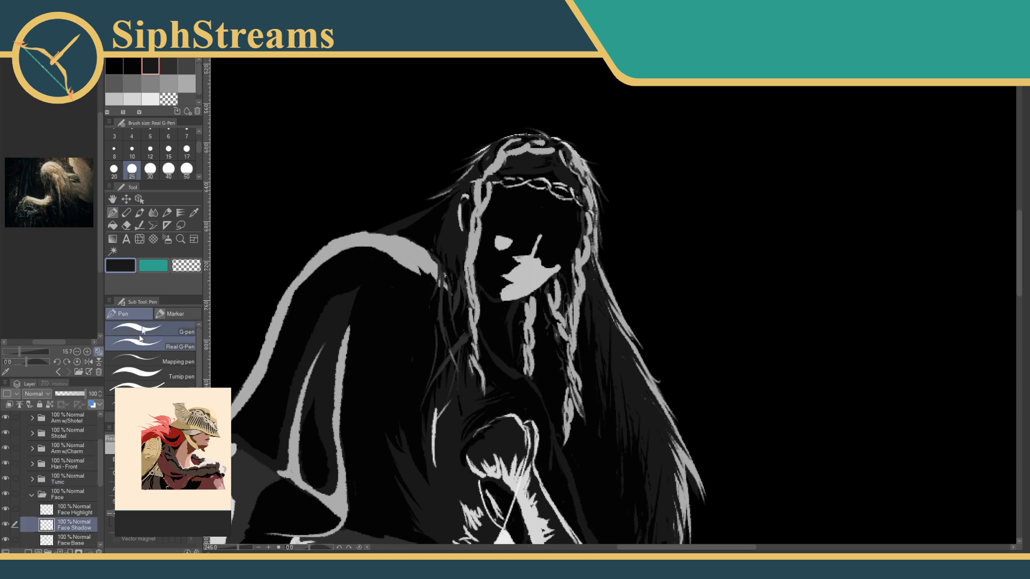
click(194, 213)
click(113, 212)
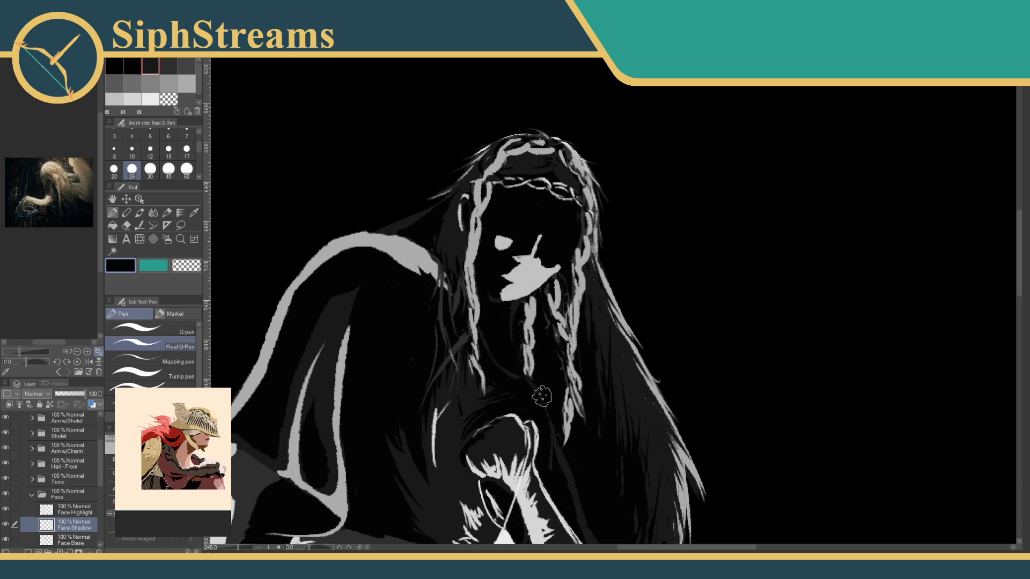
drag(493, 413, 496, 413)
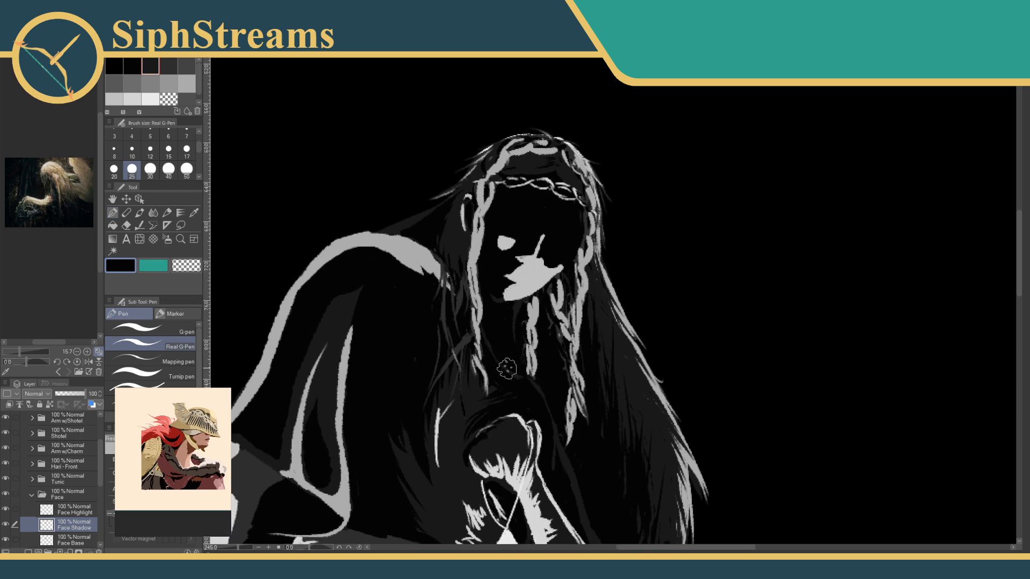
Reopen the Tunic folder and activate its Tunic Shadow layer.
click(60, 480)
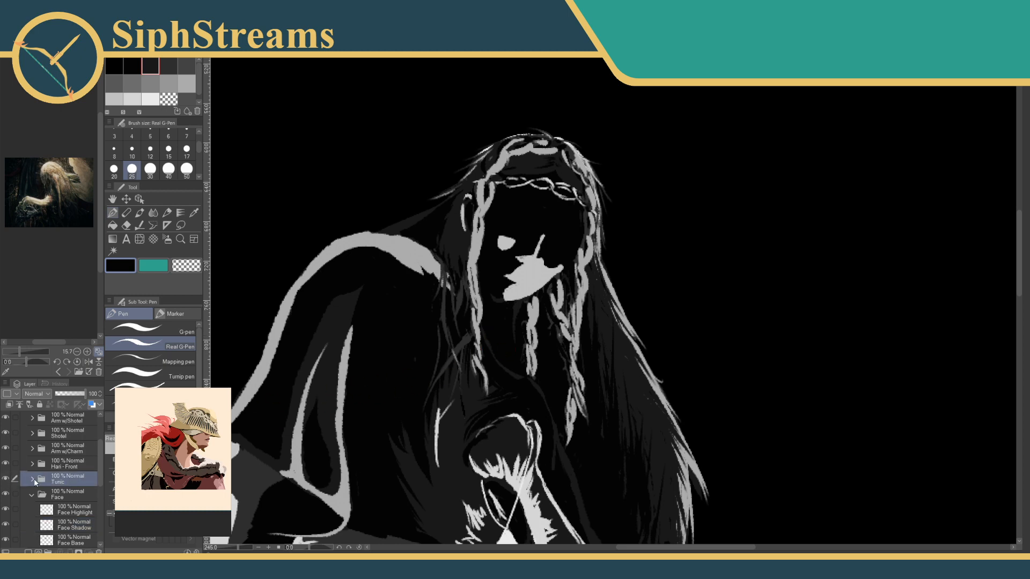
click(33, 480)
click(70, 510)
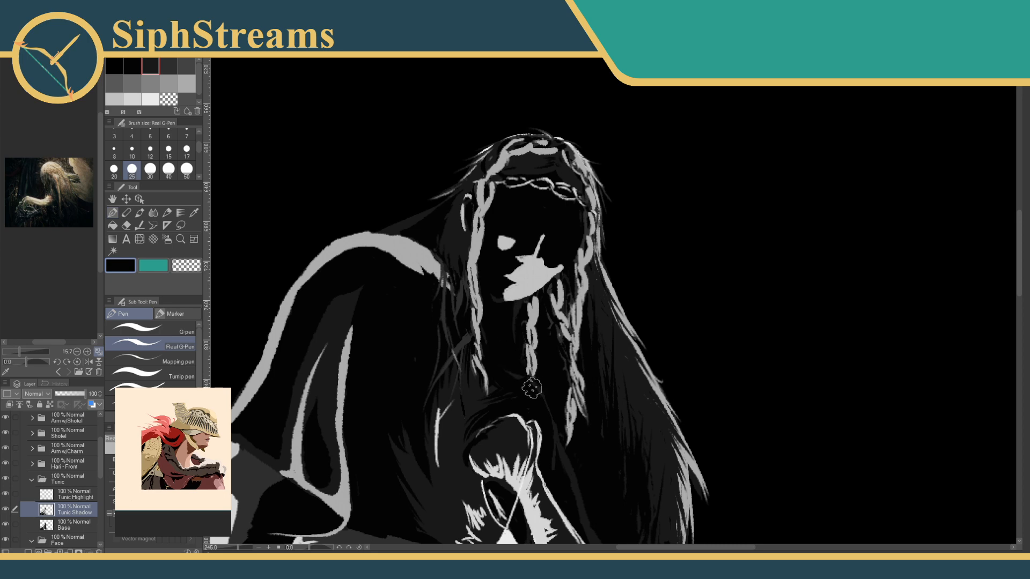
Examine the whole figure, and compare the head and shoulders with the Final Sketch by briefly showing it.
drag(240, 549, 230, 548)
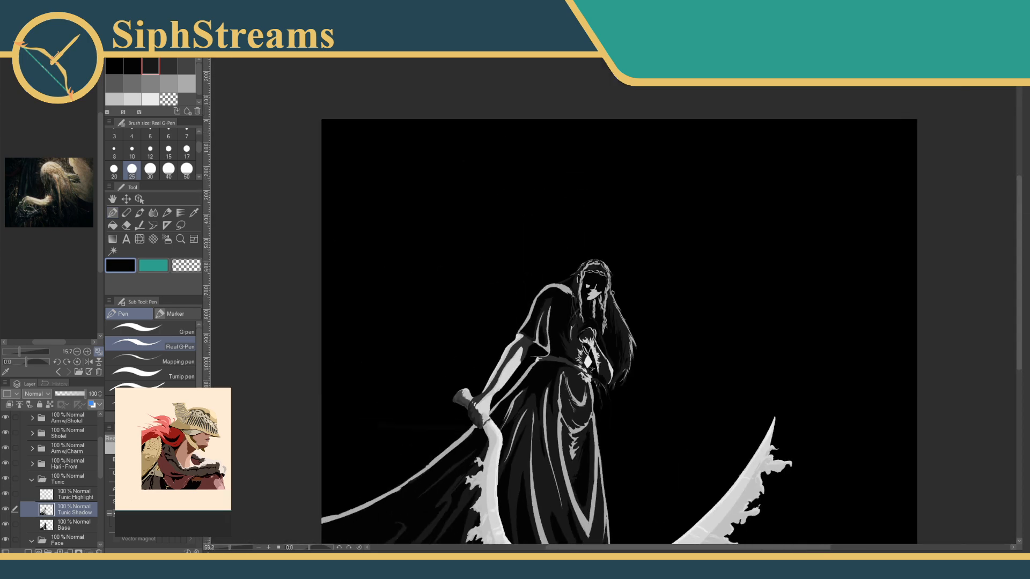
drag(554, 357, 483, 310)
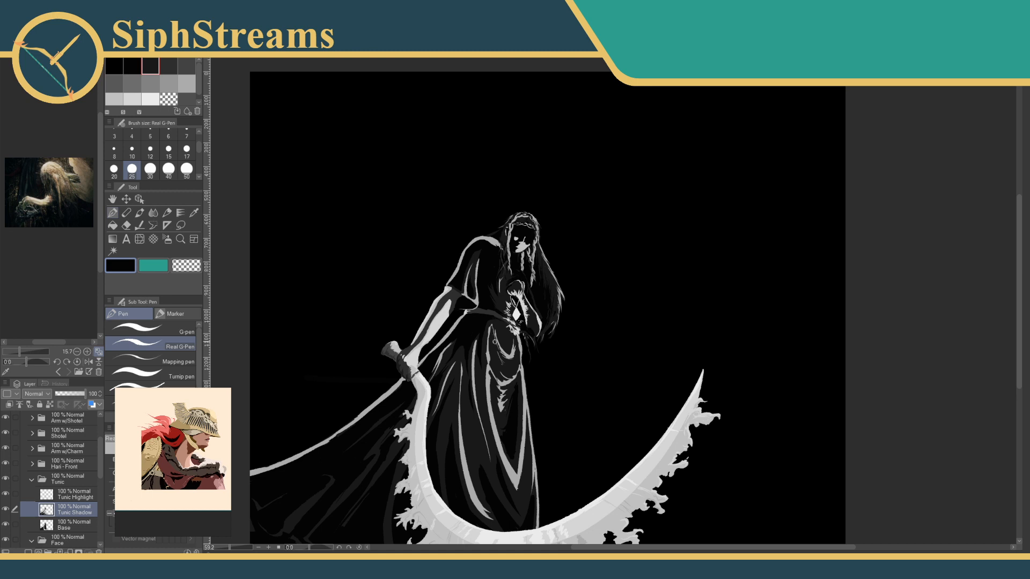
scroll(522, 222, up, 8)
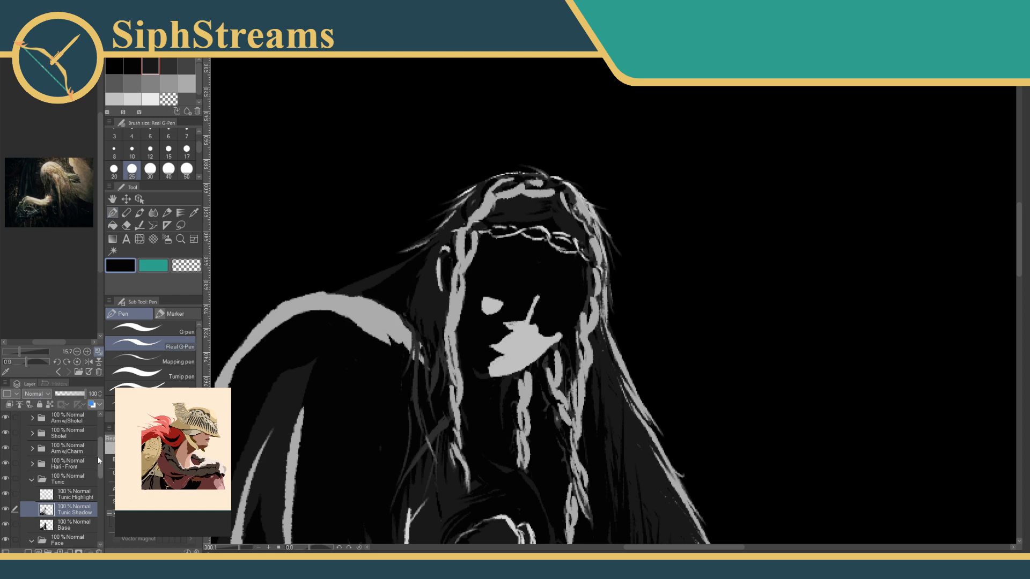
scroll(99, 459, up, 2)
click(6, 418)
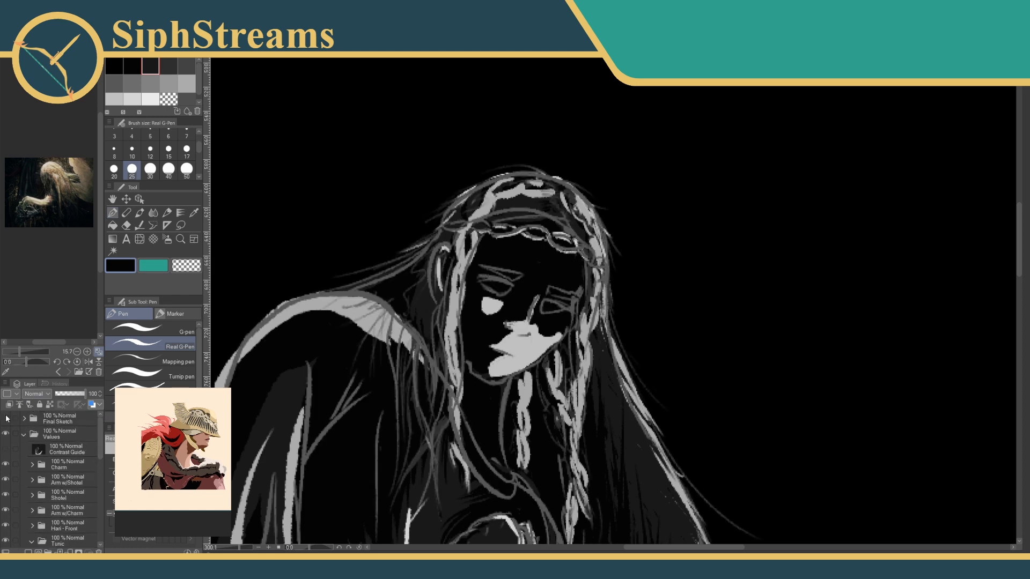
click(6, 418)
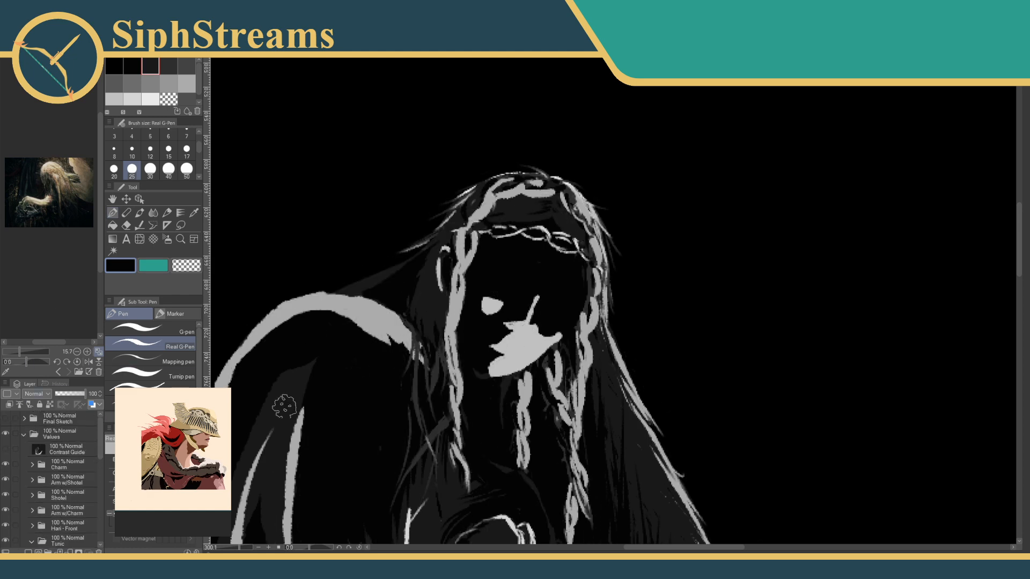
Collapse the Tunic folder in the layer list and view the torso shading within the whole figure.
scroll(94, 465, down, 3)
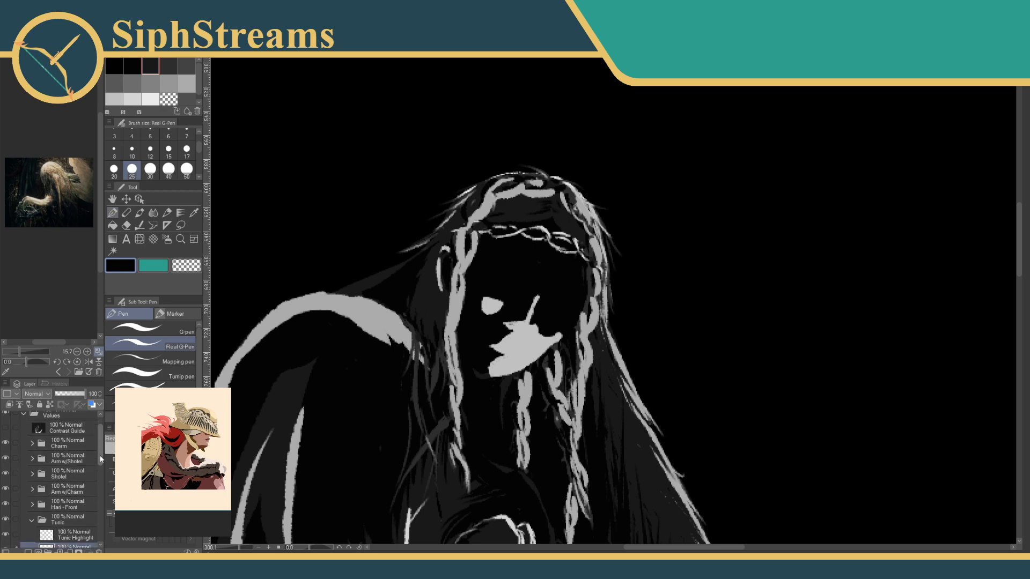
drag(96, 478, 97, 468)
click(31, 481)
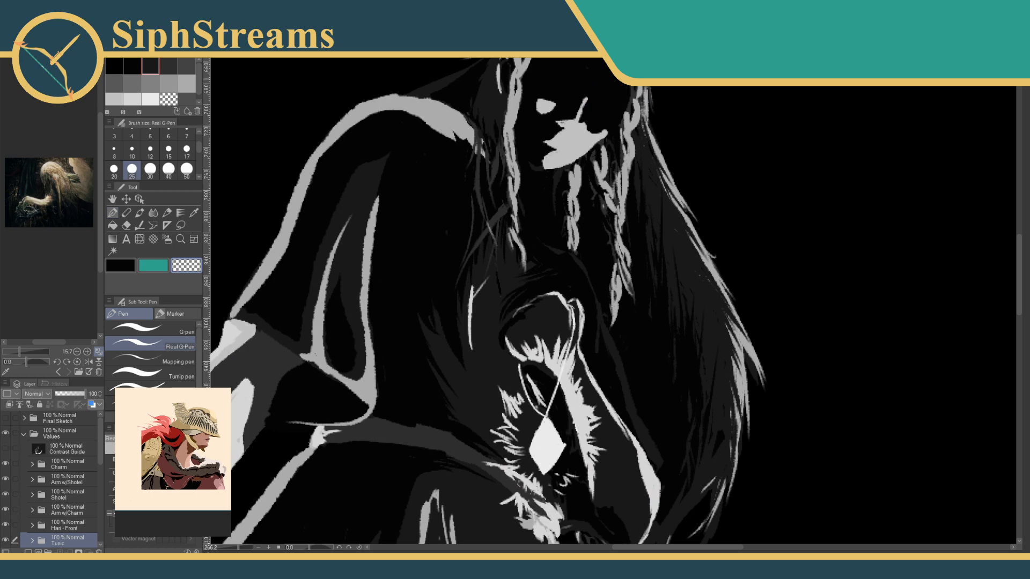
scroll(625, 88, up, 1)
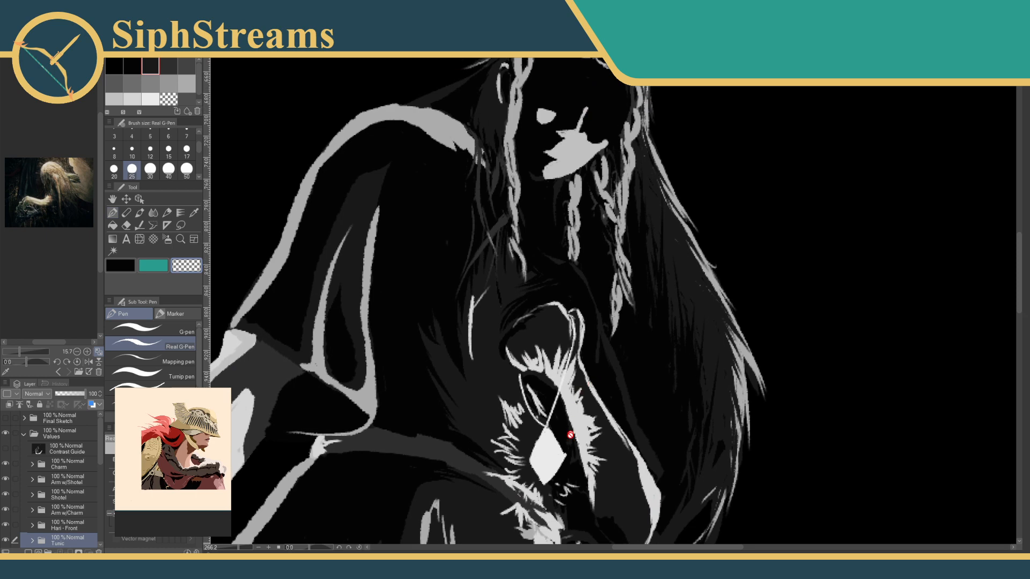
drag(573, 336, 460, 301)
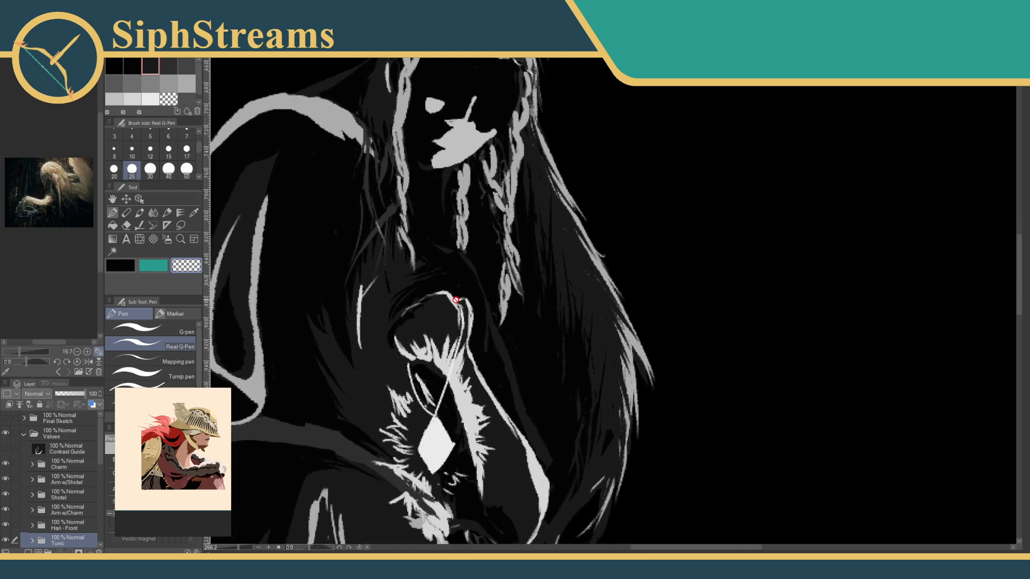
drag(239, 549, 229, 549)
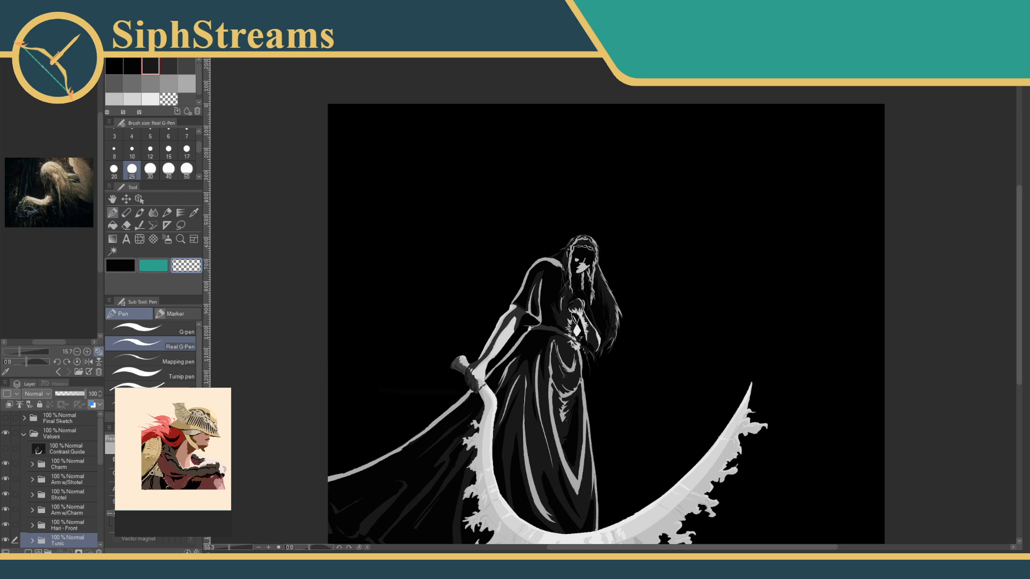
Flip the canvas view vertically and horizontally to examine the composition and values of the scythe-bearing figure.
click(31, 100)
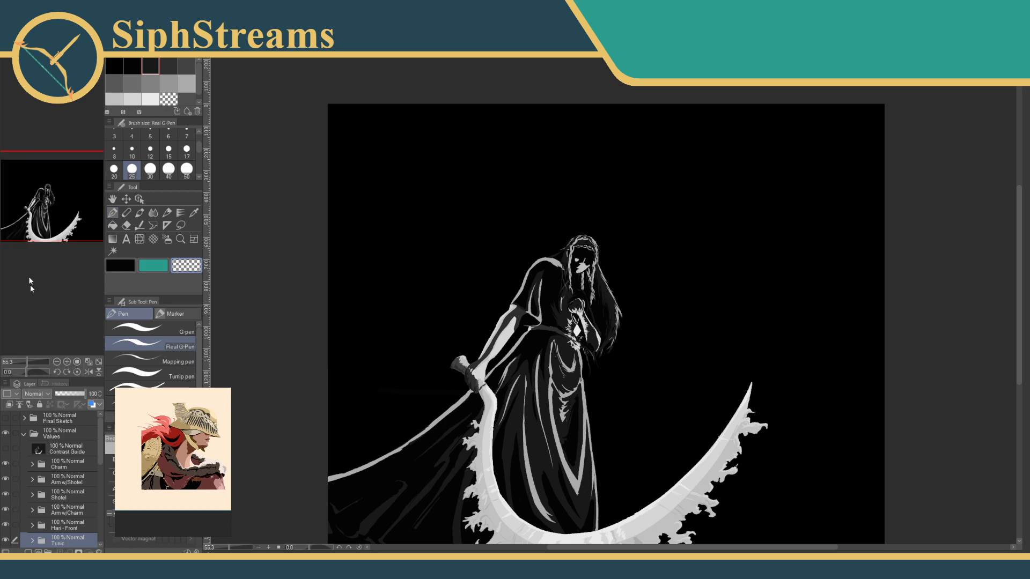
click(98, 372)
click(89, 372)
mouse_move(458, 331)
mouse_down()
mouse_move(313, 388)
mouse_move(314, 414)
mouse_move(322, 372)
mouse_move(359, 358)
mouse_up()
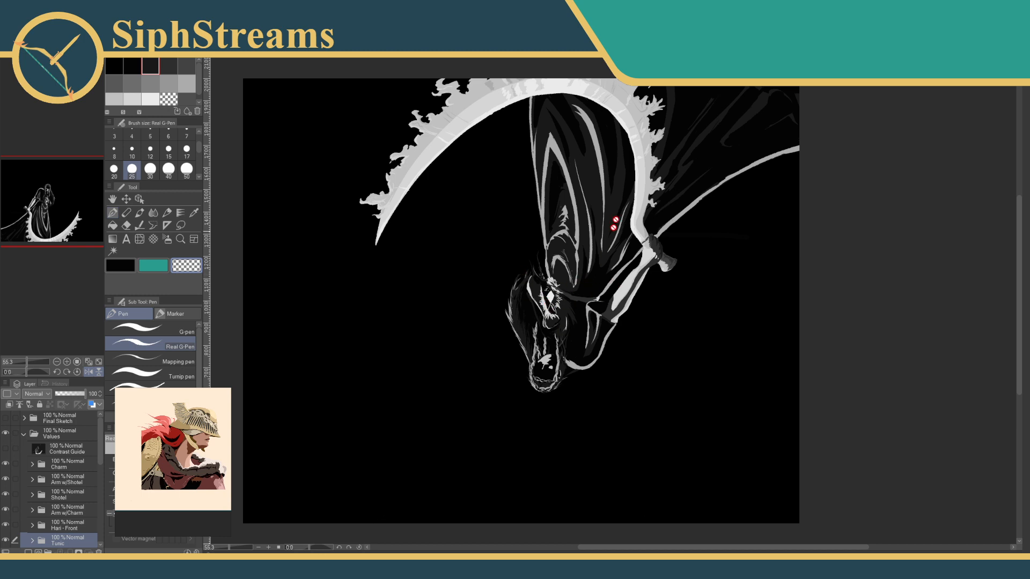
scroll(547, 276, up, 2)
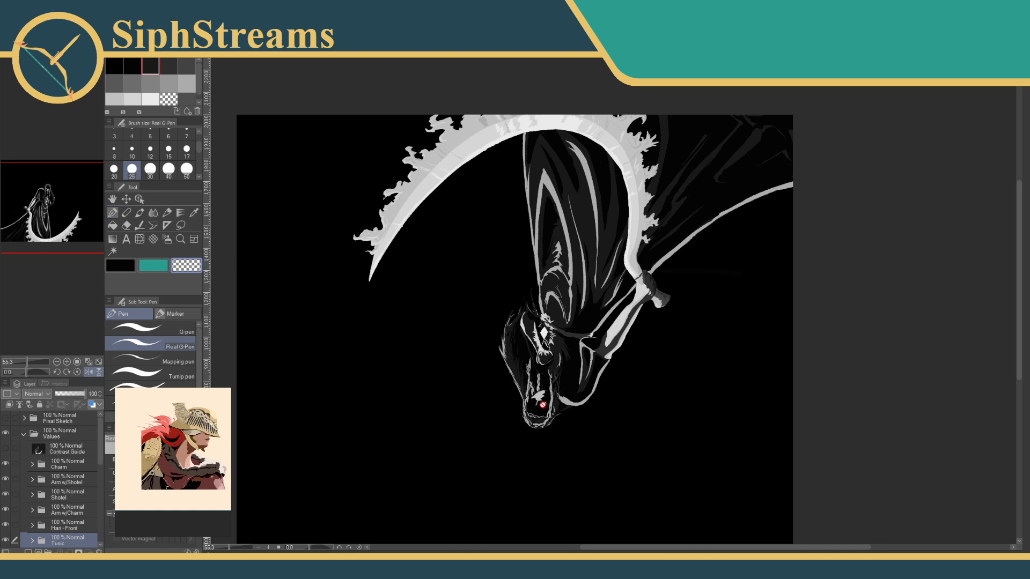
Restore the canvas view from its vertical and horizontal flips and view the head and torso up close.
click(98, 372)
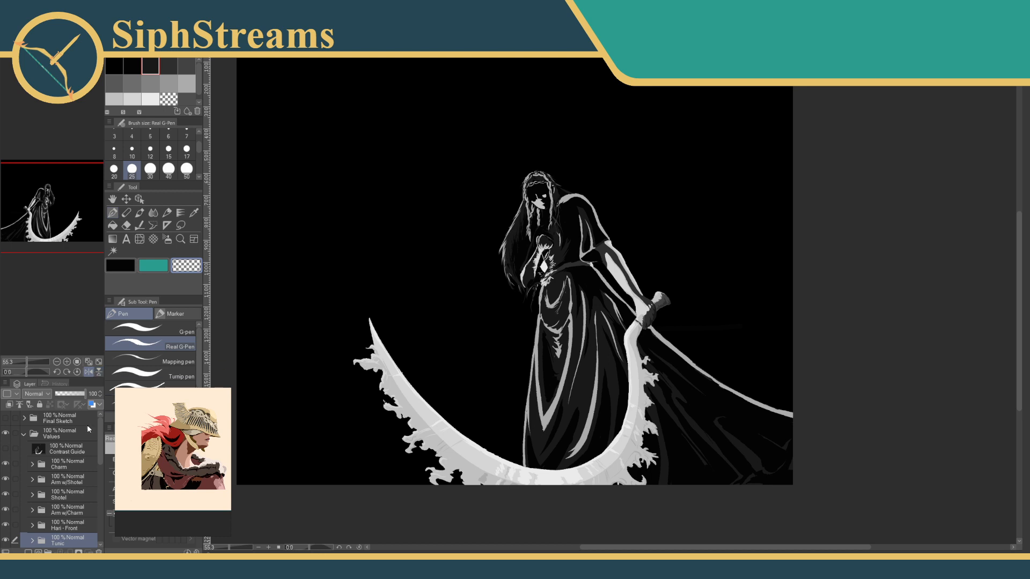
click(88, 372)
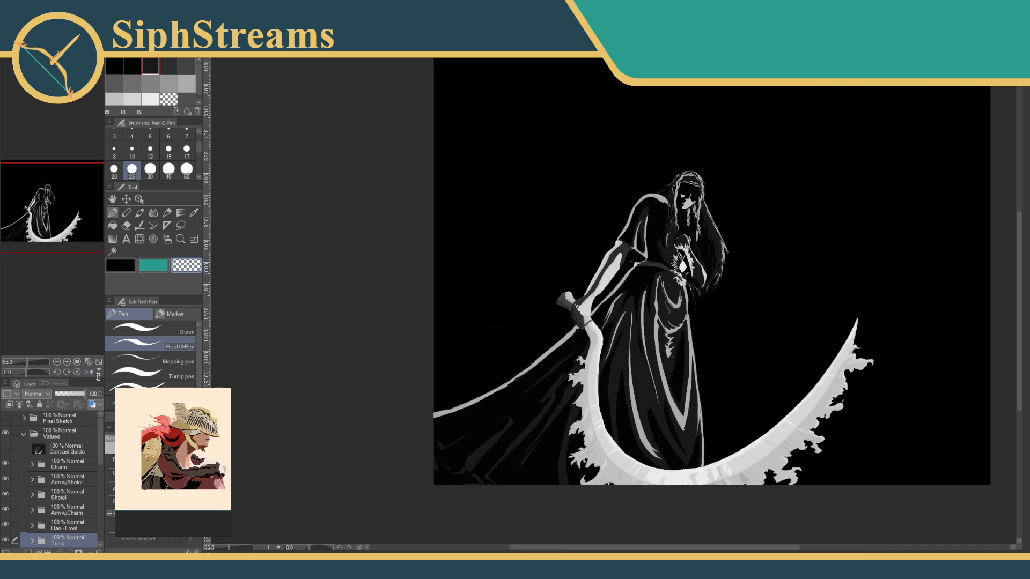
drag(418, 405, 294, 429)
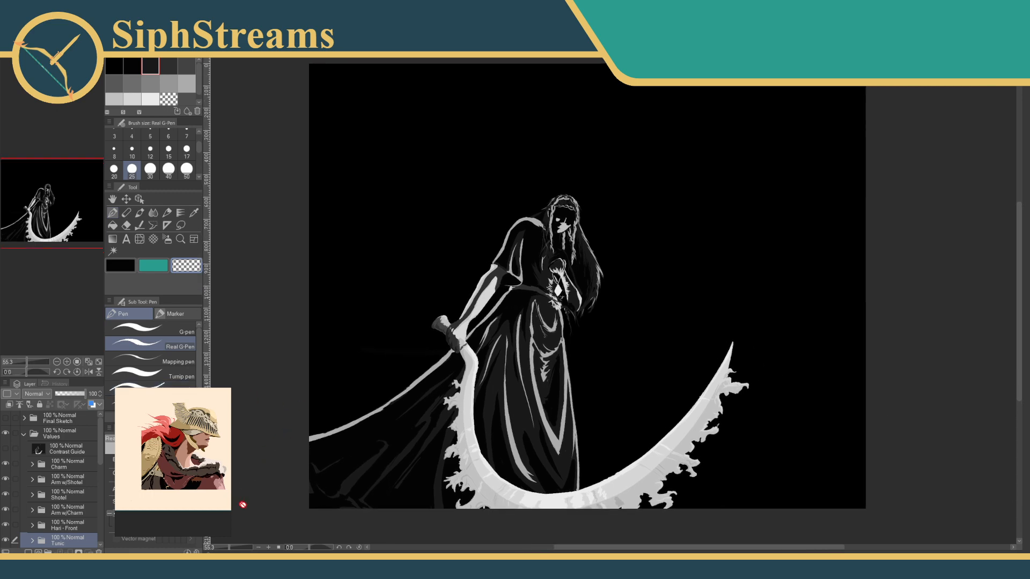
drag(231, 548, 237, 547)
drag(357, 116, 311, 286)
Make black the drawing colour, and expand and select the Hair Back folder in the layer list.
click(121, 265)
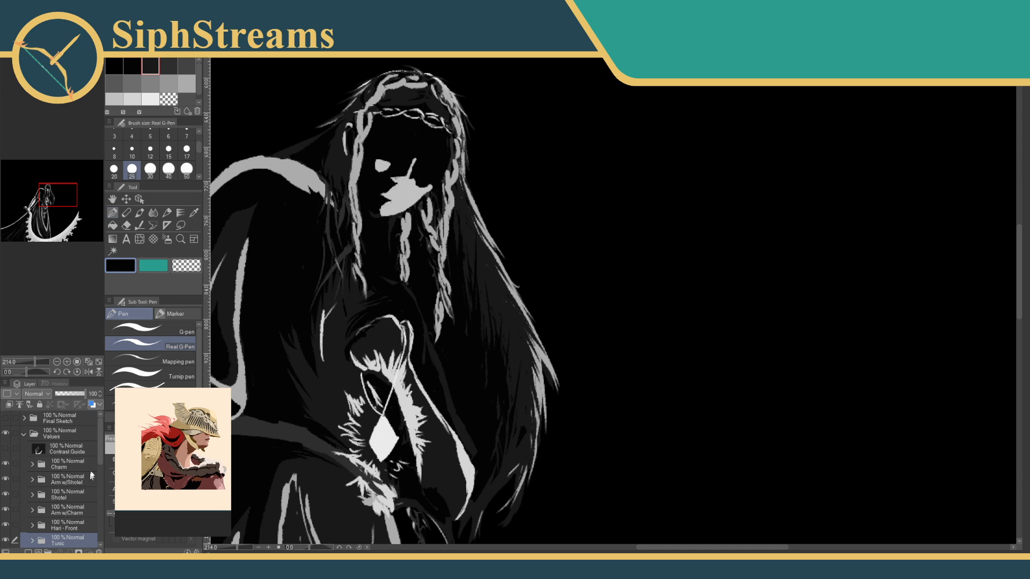
drag(98, 447, 96, 475)
click(33, 490)
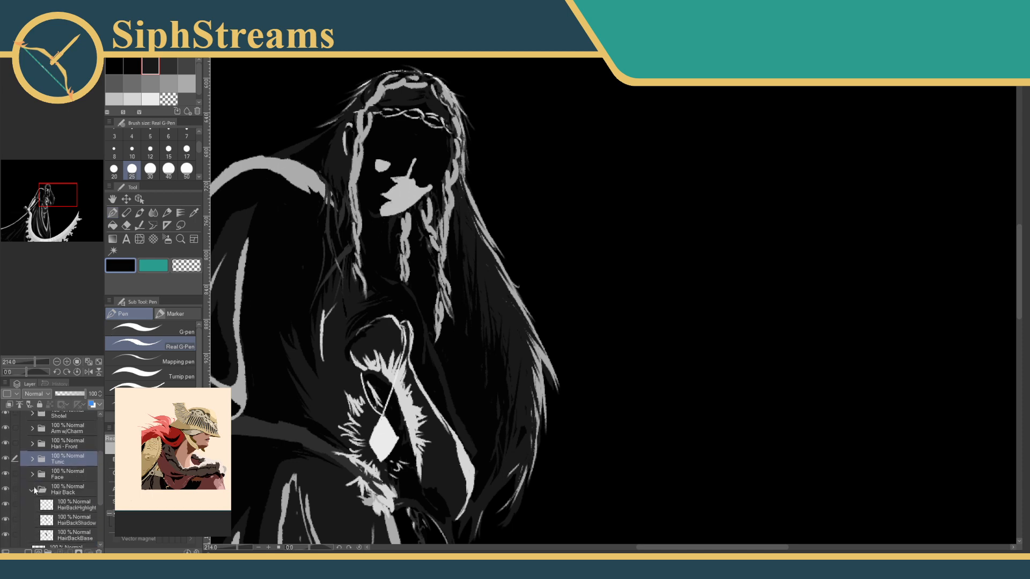
click(70, 488)
drag(490, 274, 531, 245)
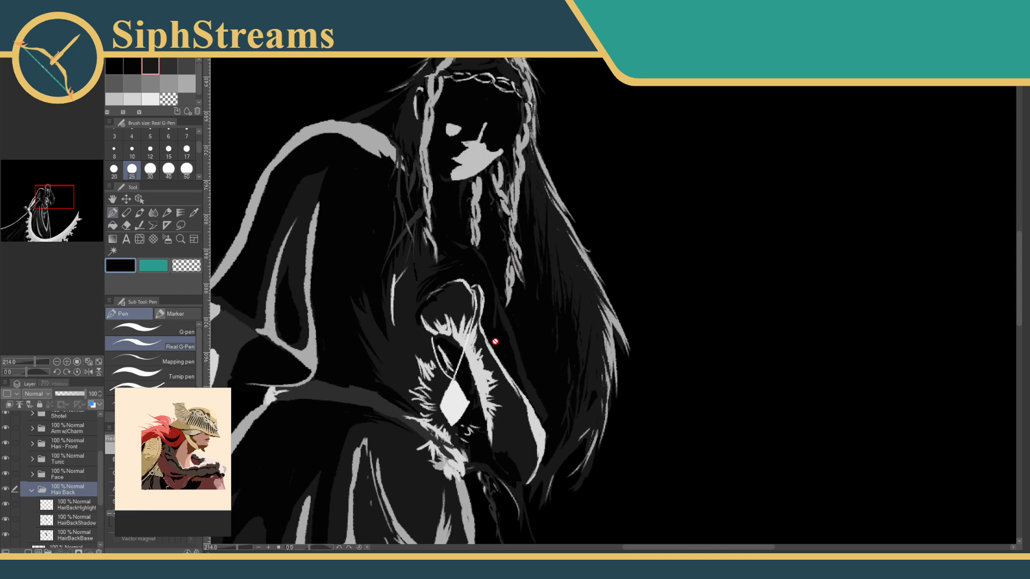
drag(489, 341, 513, 316)
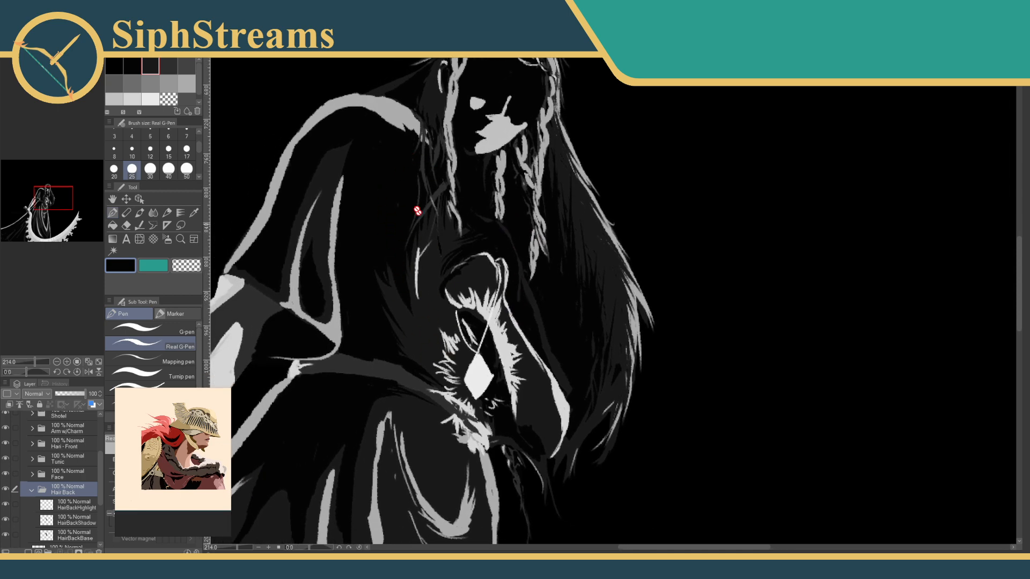
drag(435, 325, 445, 294)
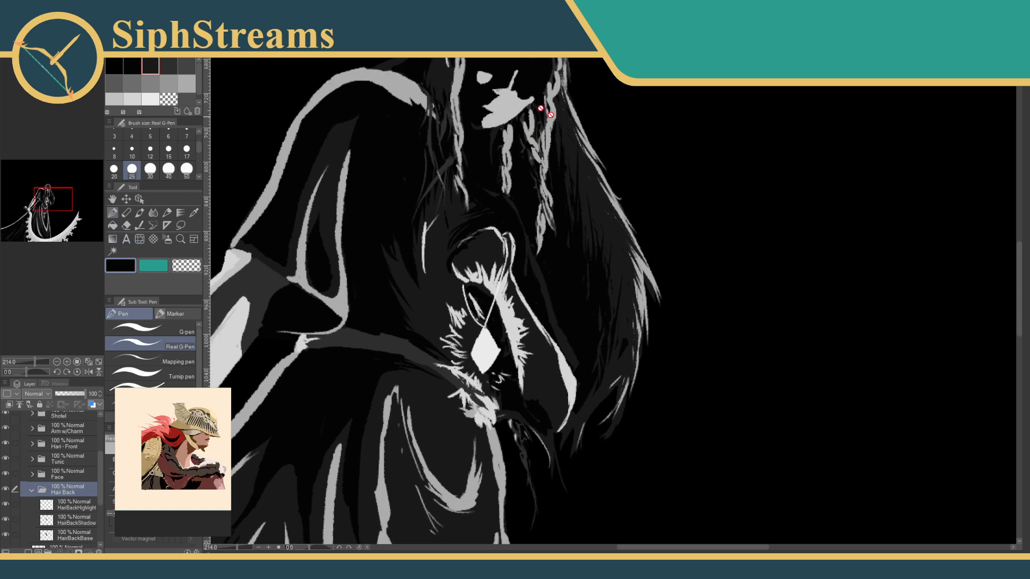
drag(492, 217, 433, 299)
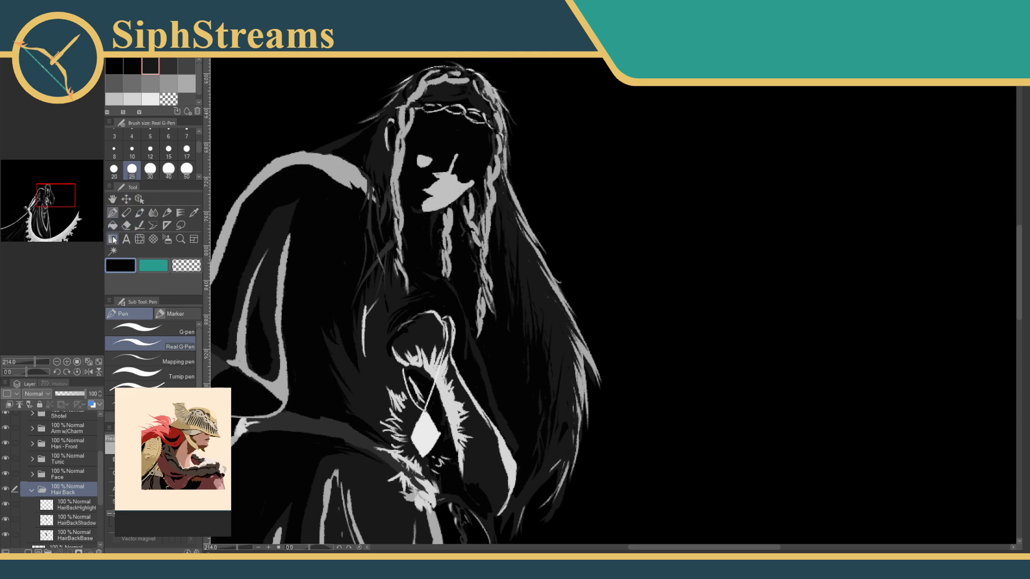
Check the HairBackShadow and HairBackBase layers by briefly hiding each, and make HairBackShadow the active layer.
click(73, 524)
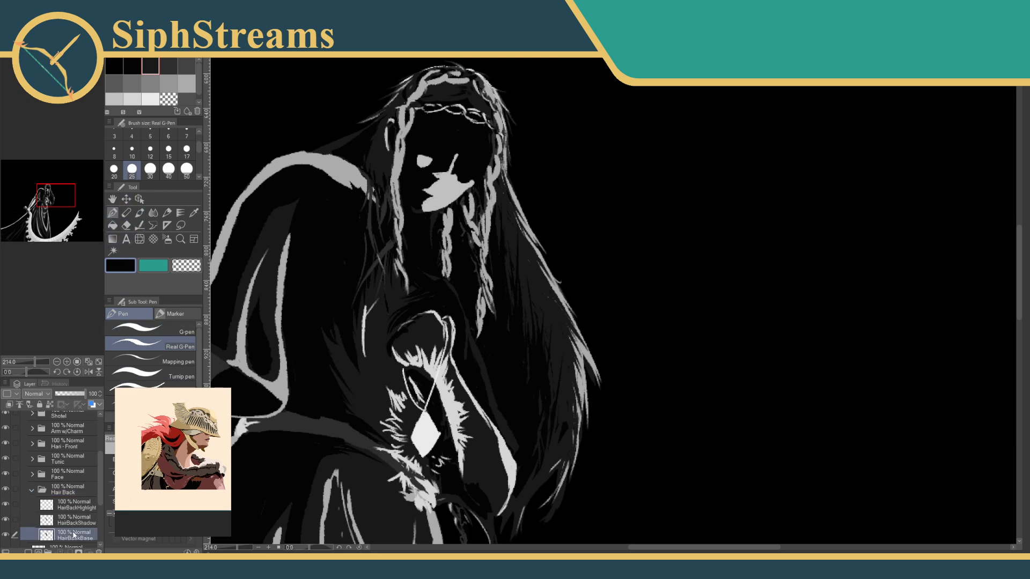
click(6, 520)
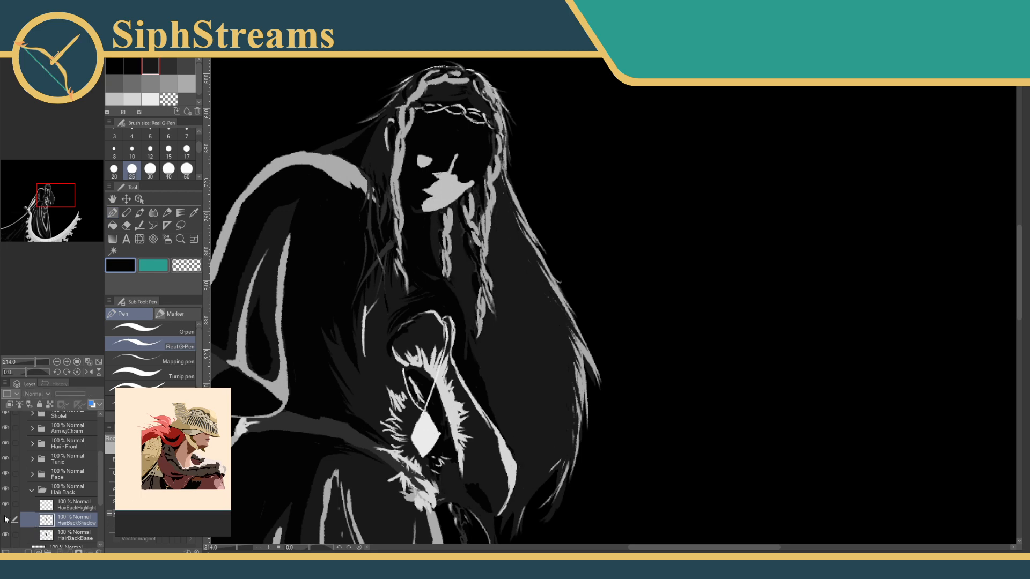
click(7, 520)
click(6, 534)
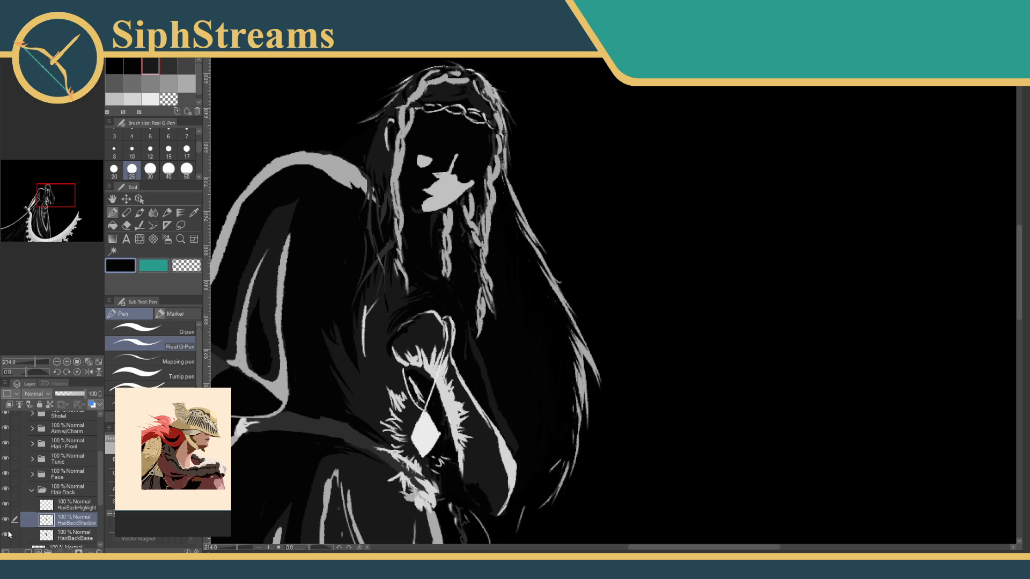
click(7, 535)
click(72, 505)
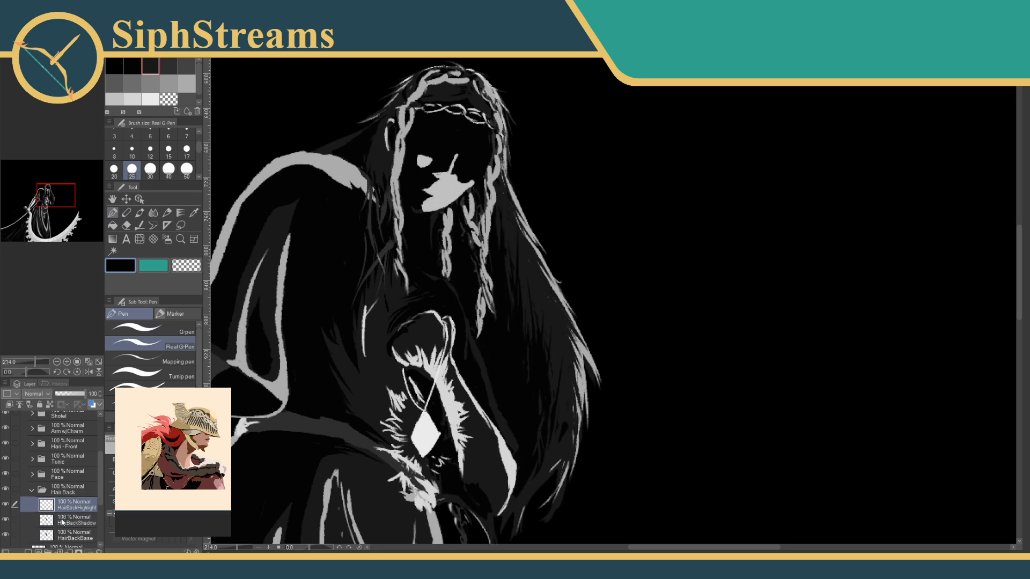
click(62, 522)
Erase the dark shadow strands in the upper back hair beside the braids using the transparent colour.
click(180, 265)
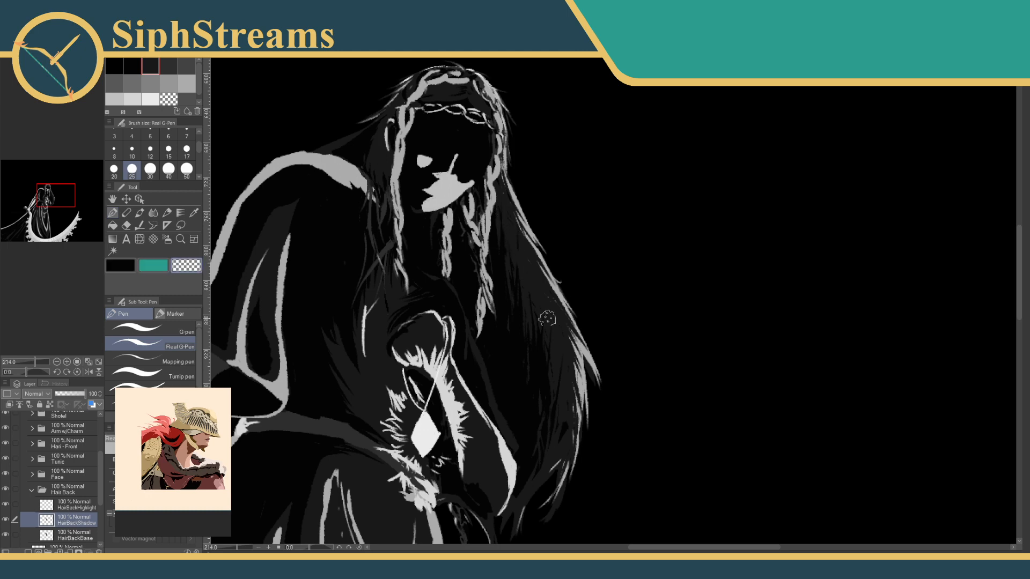
mouse_move(511, 223)
mouse_down()
mouse_move(544, 315)
mouse_move(528, 308)
mouse_move(536, 339)
mouse_up()
drag(513, 262, 527, 333)
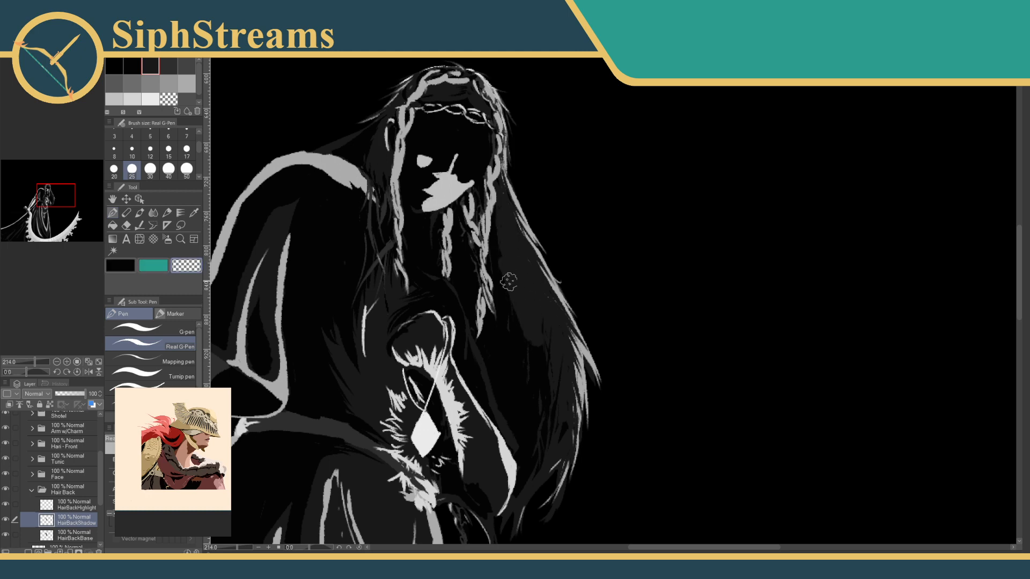
mouse_move(509, 282)
mouse_down()
mouse_move(502, 255)
mouse_move(519, 309)
mouse_move(562, 374)
mouse_move(525, 320)
mouse_move(527, 330)
mouse_move(515, 324)
mouse_move(501, 281)
mouse_up()
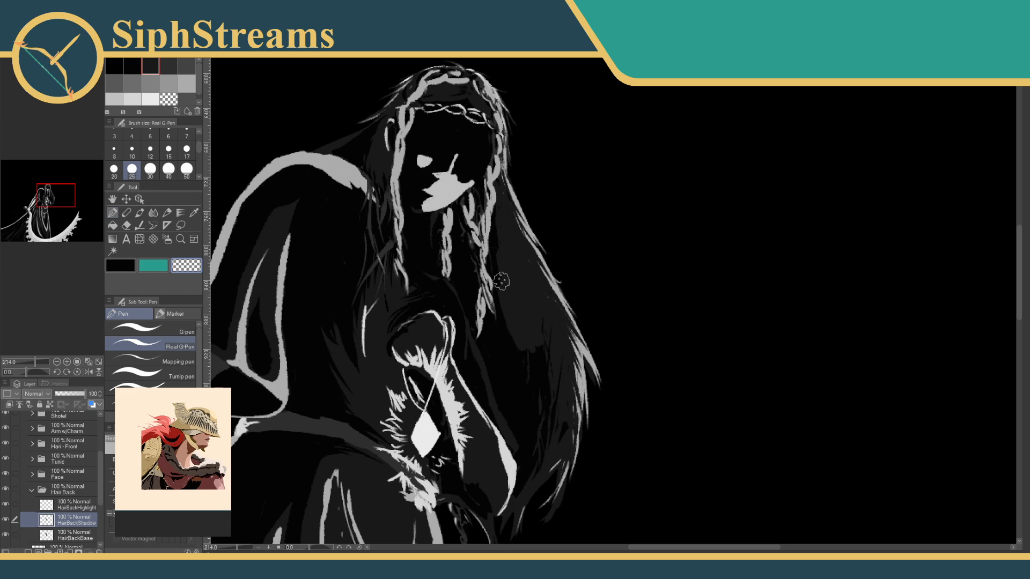
Paint long, thin black shadow strands through the back hair beside the braids with the Real G-Pen.
click(120, 265)
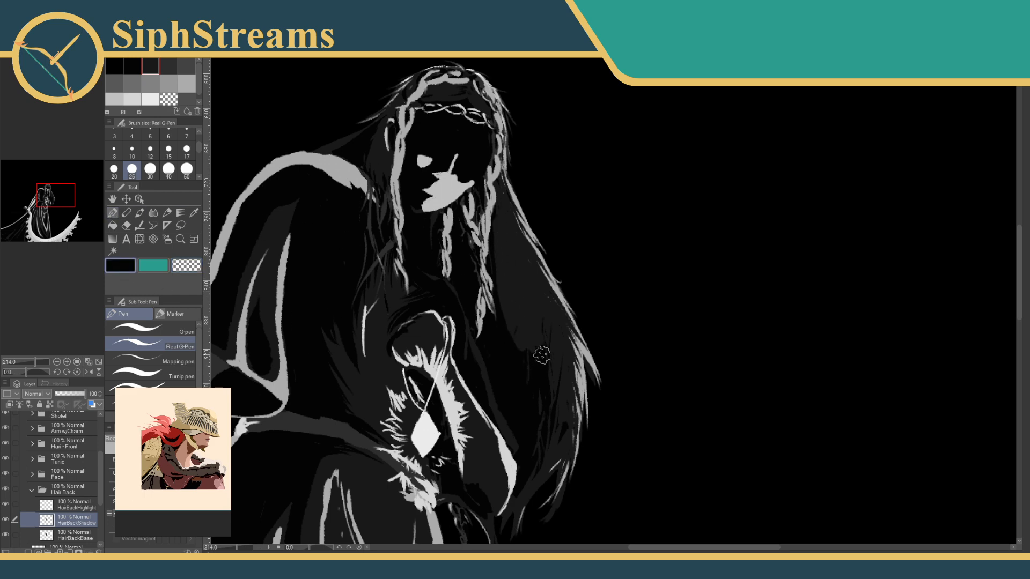
drag(542, 354, 510, 282)
mouse_move(529, 372)
mouse_down()
mouse_move(515, 295)
mouse_move(535, 304)
mouse_move(533, 287)
mouse_up()
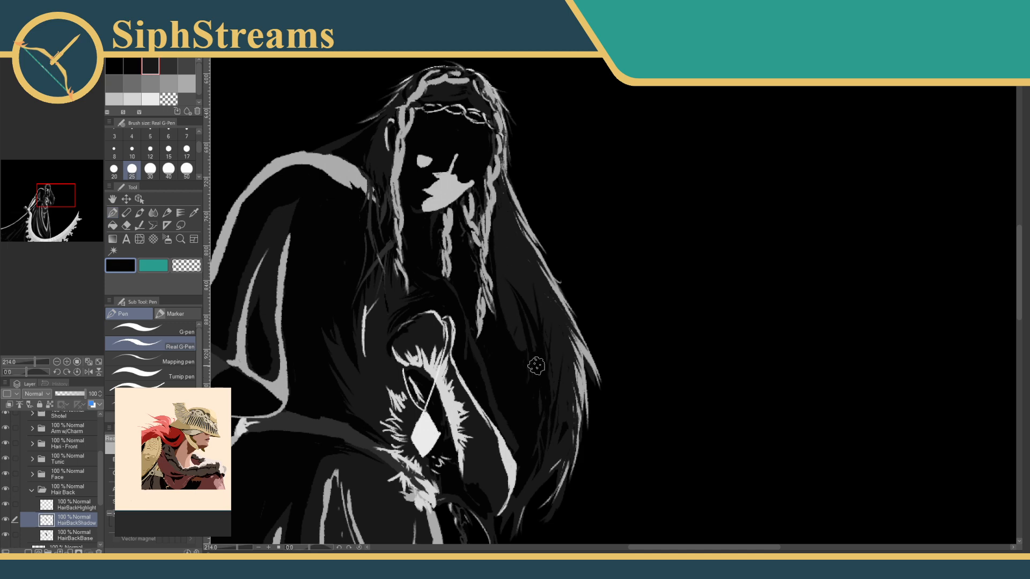
drag(520, 359, 509, 268)
drag(513, 337, 503, 274)
mouse_move(527, 307)
mouse_down()
mouse_move(517, 240)
mouse_move(509, 258)
mouse_move(505, 231)
mouse_up()
drag(498, 320, 499, 236)
drag(505, 304, 493, 245)
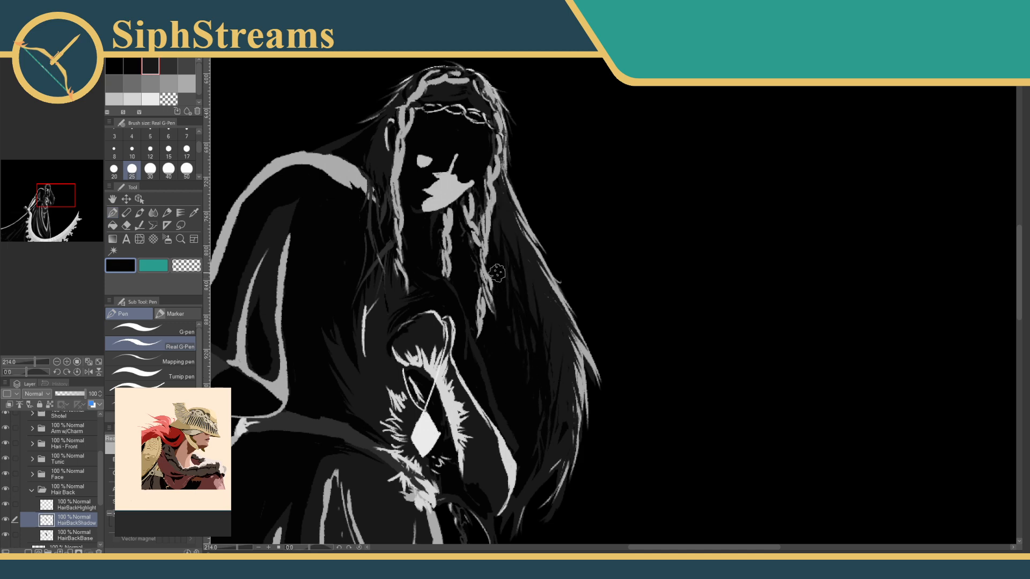
drag(505, 324, 498, 232)
drag(506, 290, 482, 199)
drag(528, 338, 512, 237)
drag(520, 296, 485, 230)
drag(521, 315, 479, 230)
mouse_move(516, 355)
mouse_down()
mouse_move(522, 288)
mouse_move(494, 278)
mouse_up()
drag(541, 333, 494, 262)
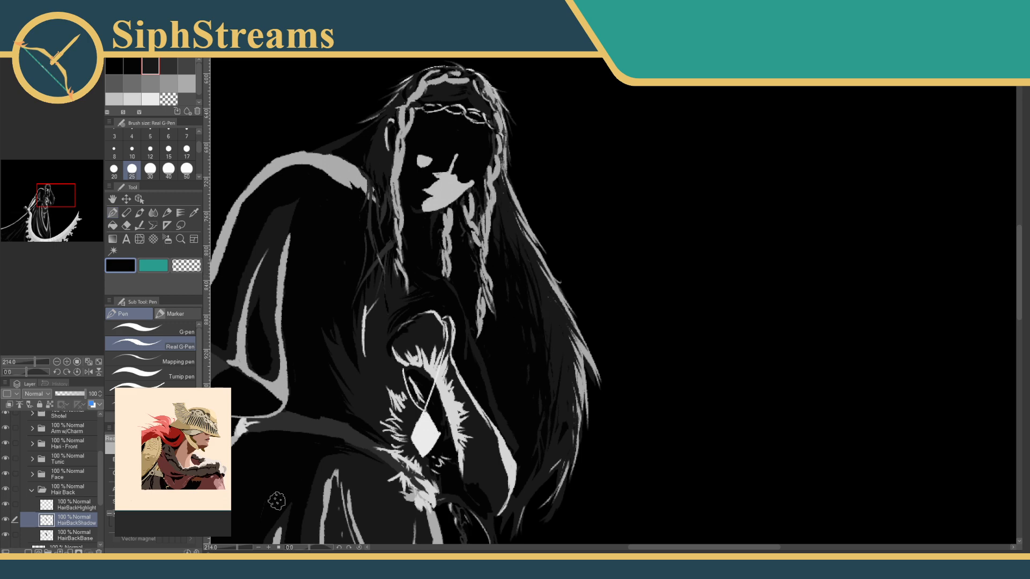
Refine the back hair's shadow strands behind the braids, alternating between erasing with transparent colour and repainting in black.
mouse_move(232, 551)
mouse_down()
mouse_move(219, 550)
mouse_move(237, 548)
mouse_up()
scroll(466, 448, down, 5)
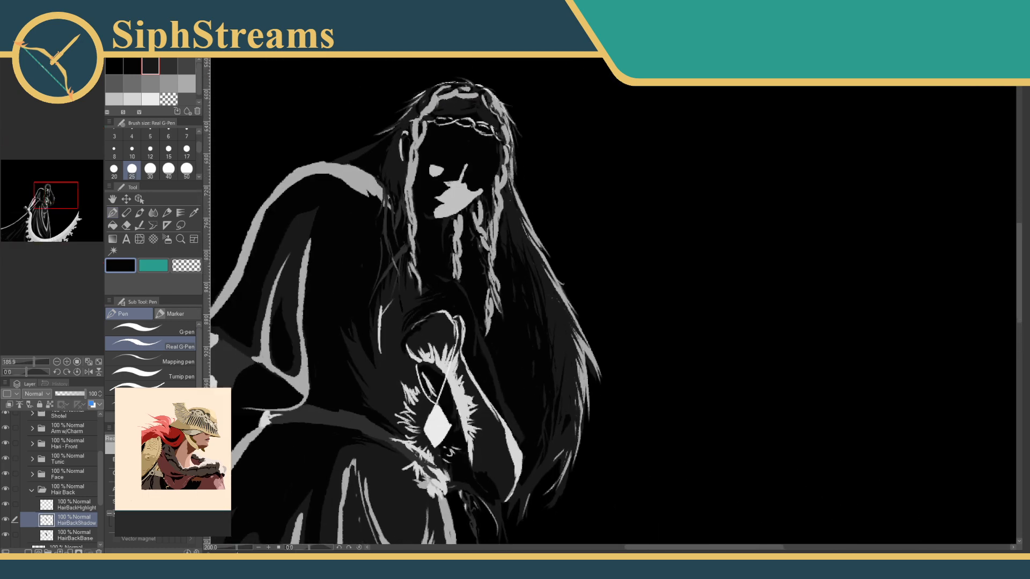
scroll(466, 448, up, 5)
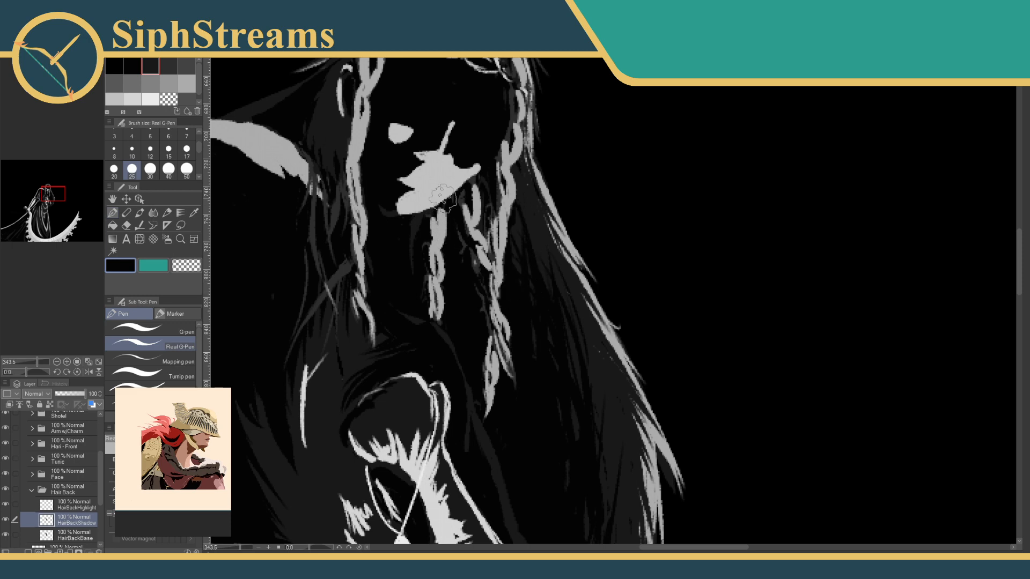
click(185, 265)
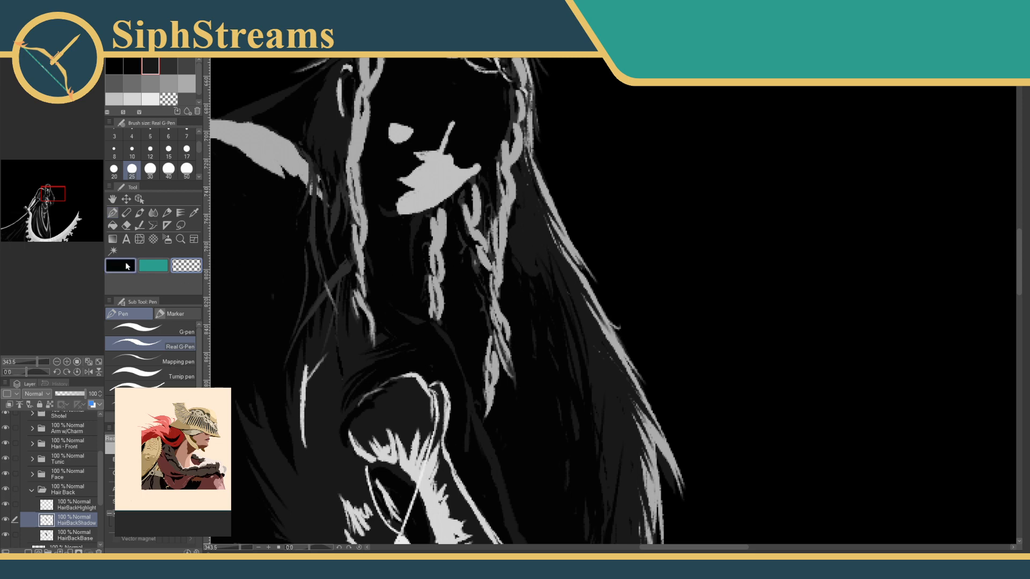
key(c)
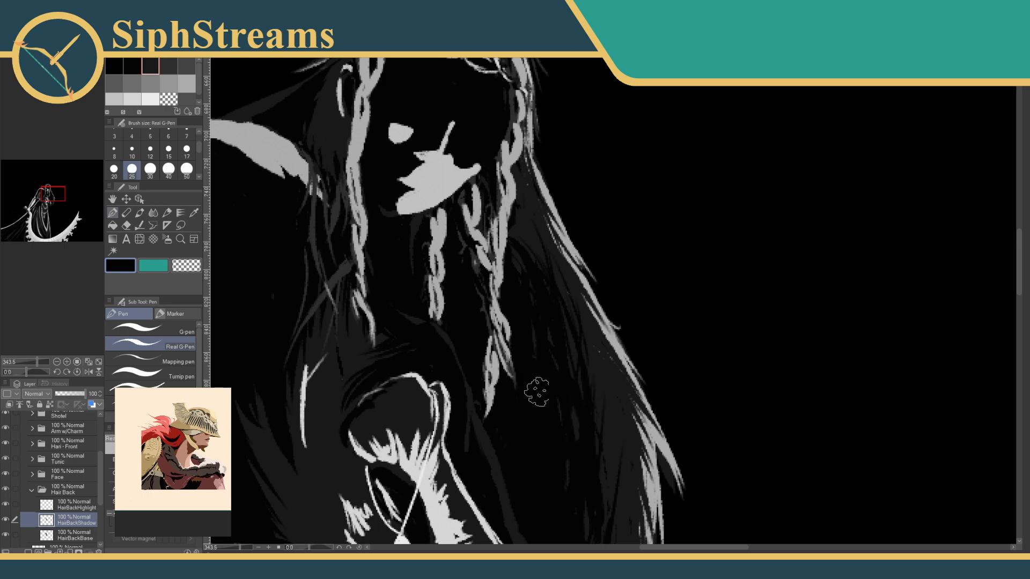
scroll(559, 375, down, 1)
drag(559, 375, 519, 260)
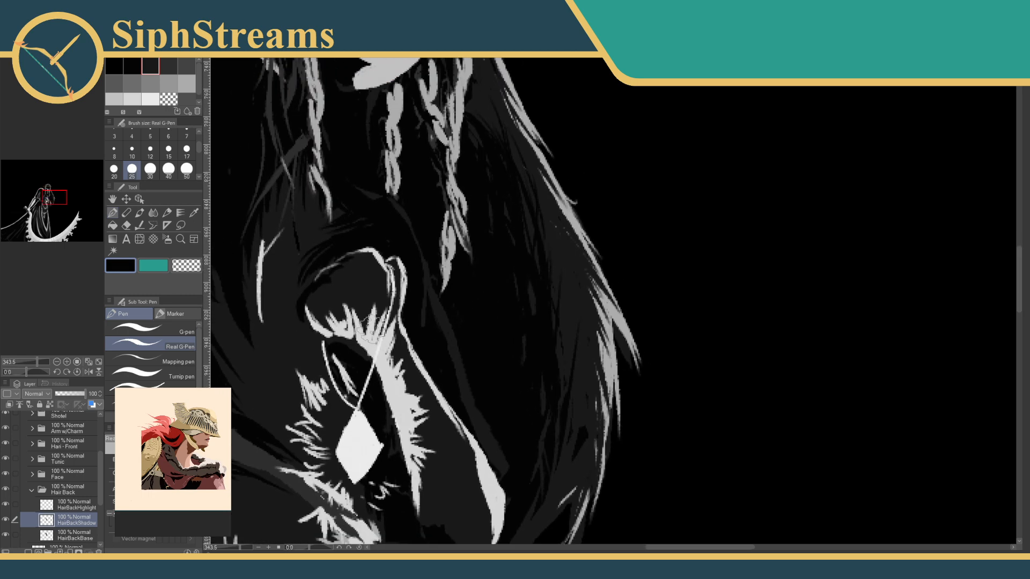
key(c)
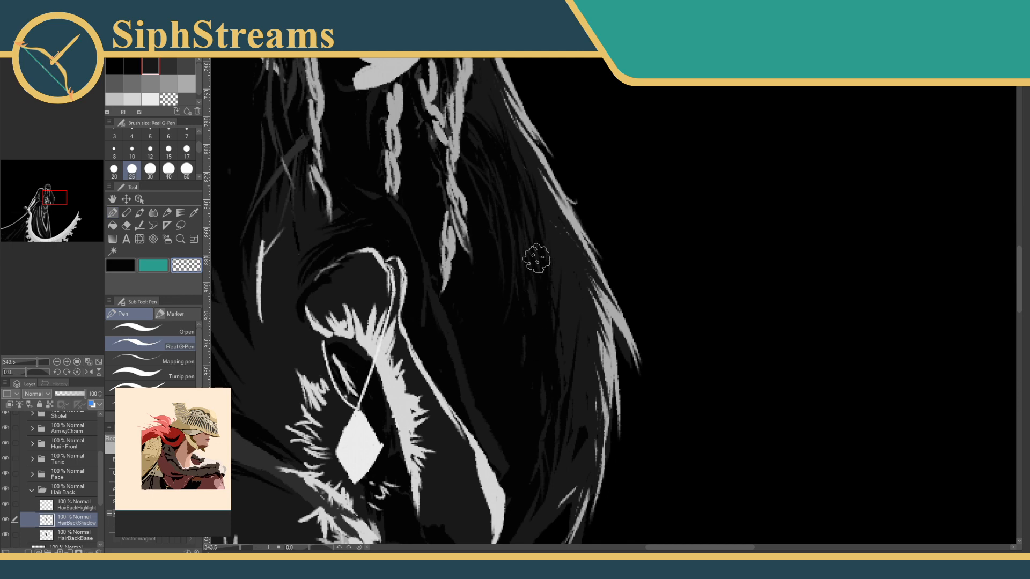
Examine the whole figure and its upper body in a horizontally flipped view, and restore the normal orientation.
drag(256, 547, 234, 543)
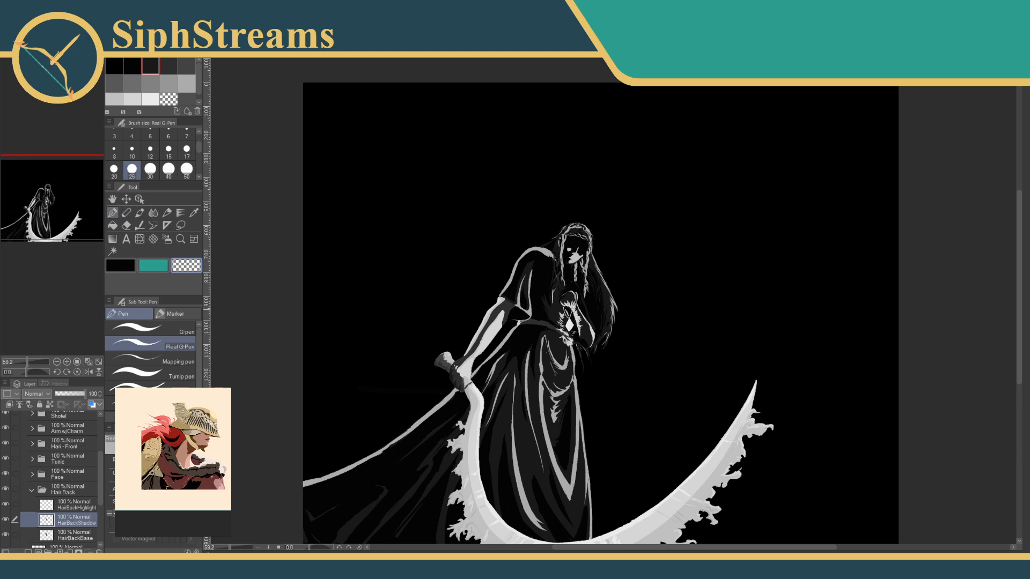
click(89, 371)
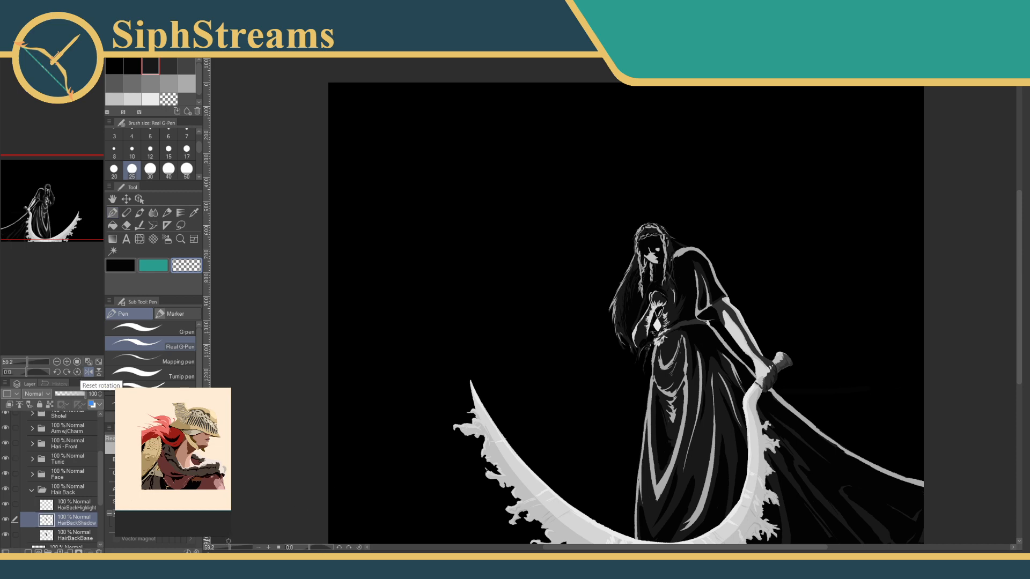
scroll(388, 384, down, 1)
scroll(389, 383, up, 6)
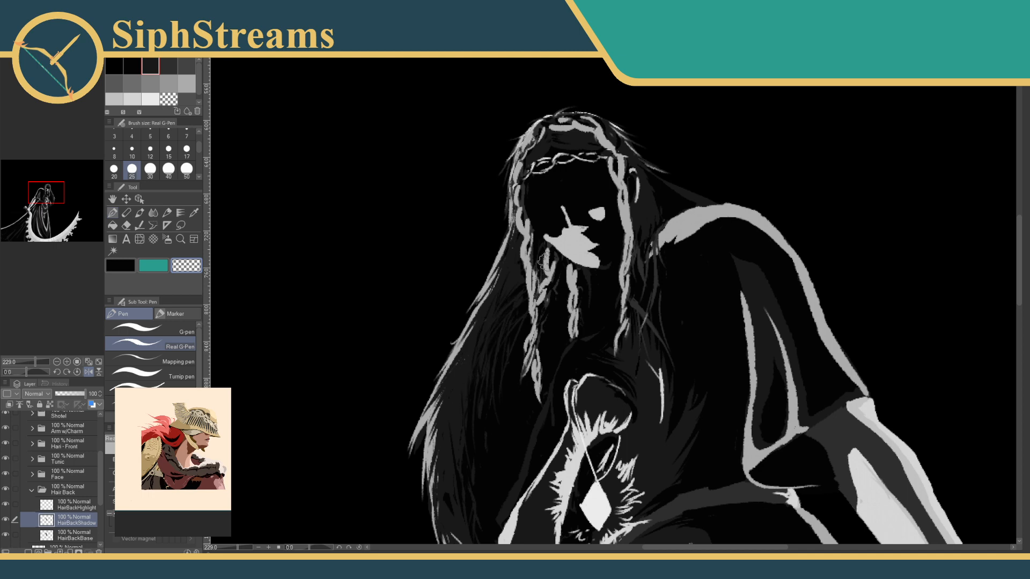
drag(246, 549, 237, 549)
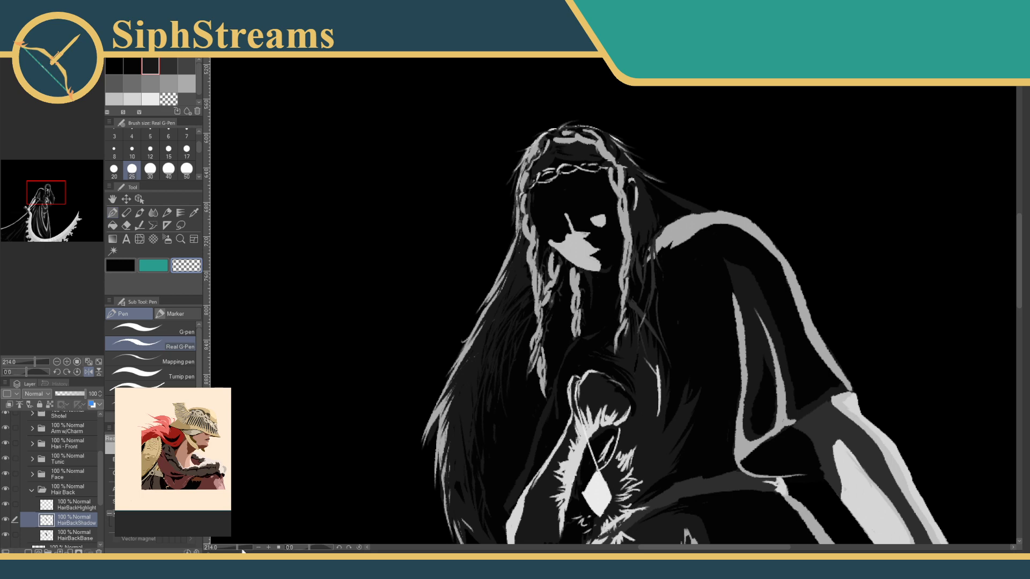
drag(243, 551, 235, 552)
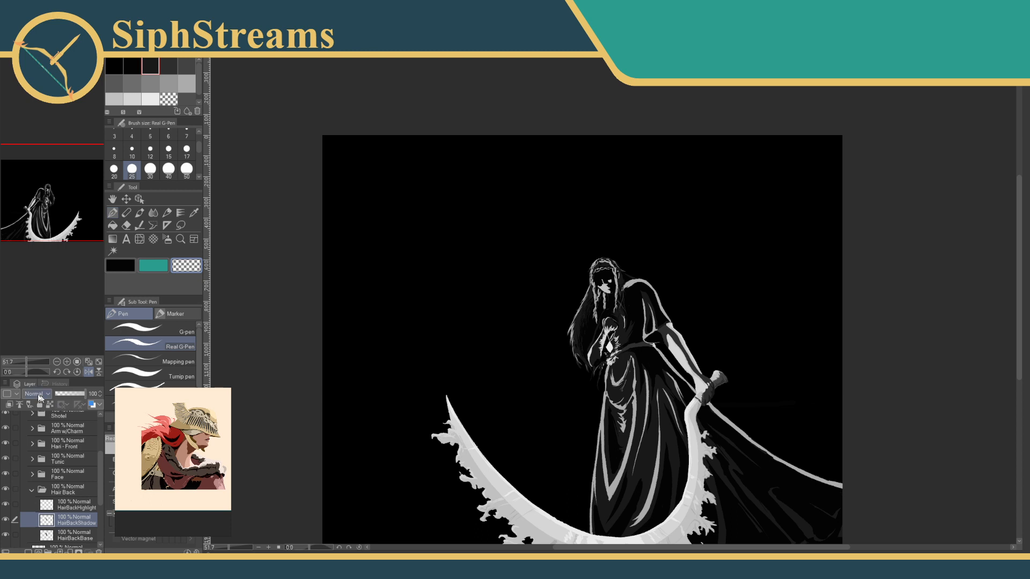
click(89, 372)
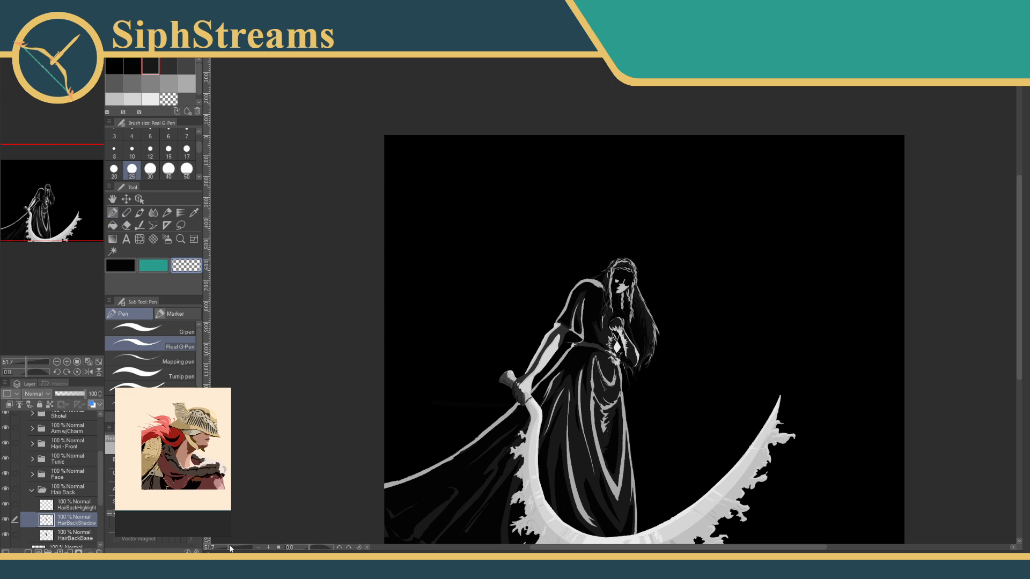
Sample the light grey hair highlight and paint flicked strands along the back hair's outer edge on the HairBackHighlight layer with the Real G-Pen.
drag(230, 548, 244, 549)
drag(687, 372, 270, 194)
drag(435, 268, 487, 161)
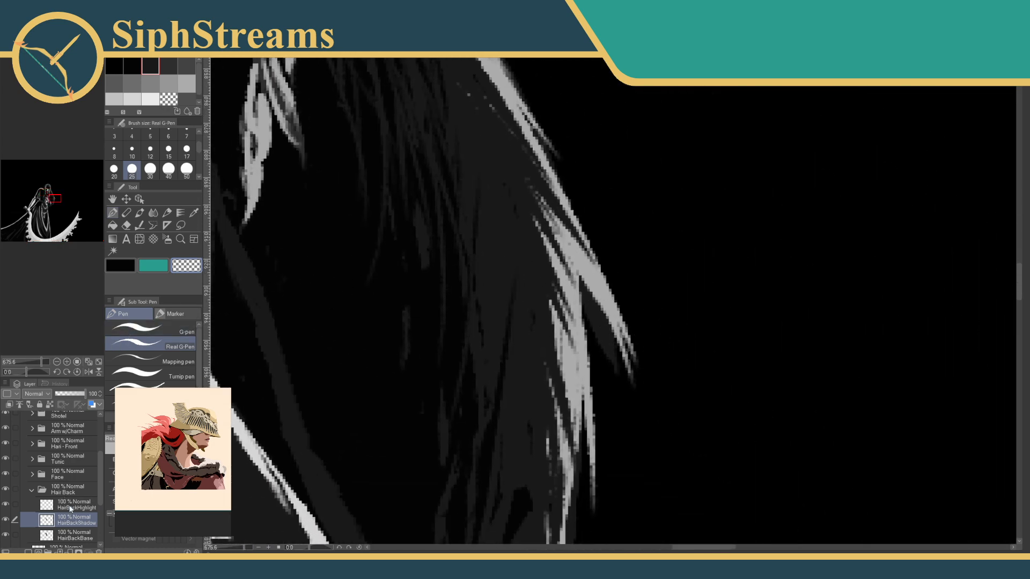
click(69, 505)
click(193, 212)
click(604, 263)
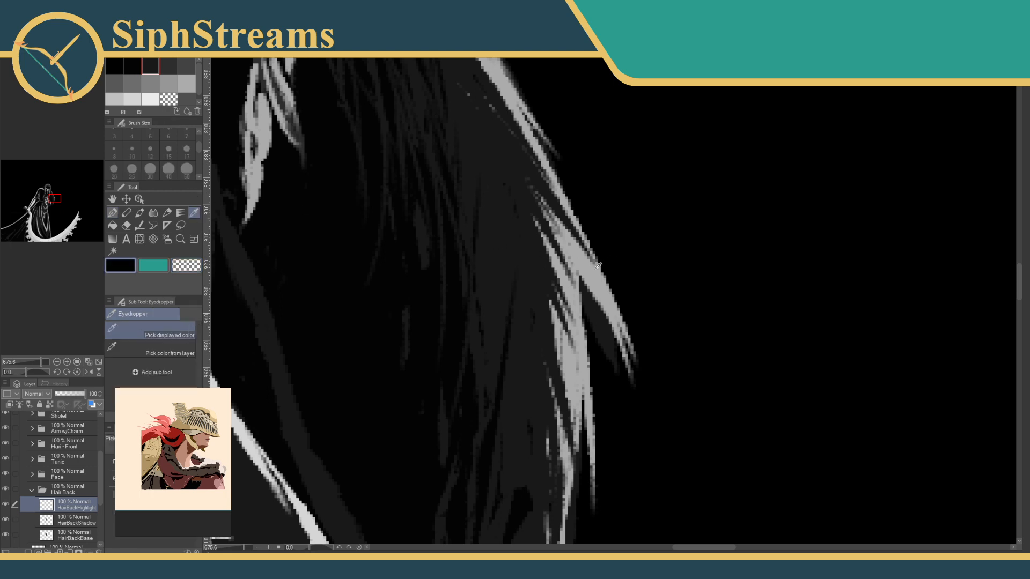
click(112, 213)
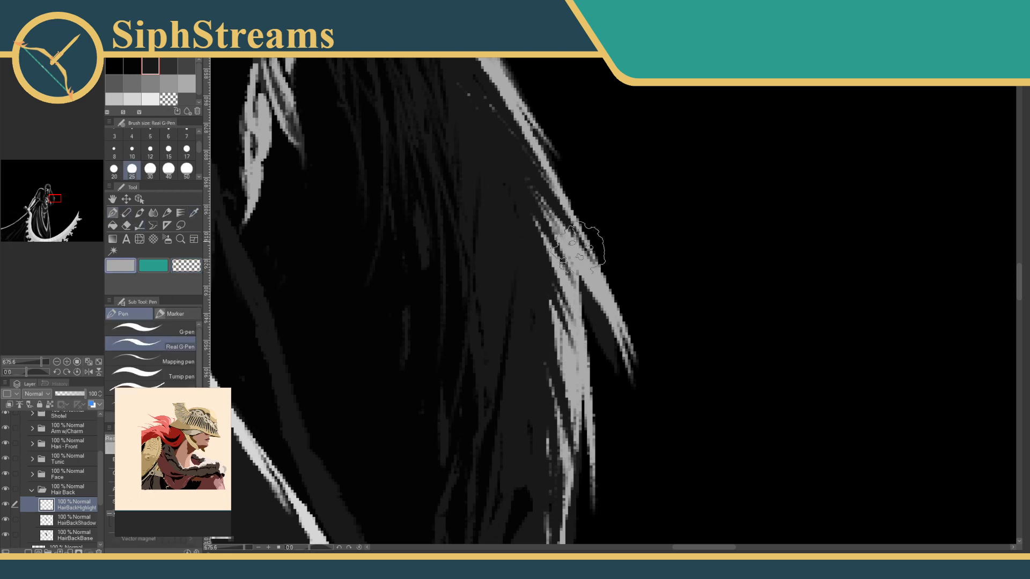
mouse_move(578, 245)
mouse_down()
mouse_move(696, 358)
mouse_move(671, 346)
mouse_up()
drag(578, 237, 689, 339)
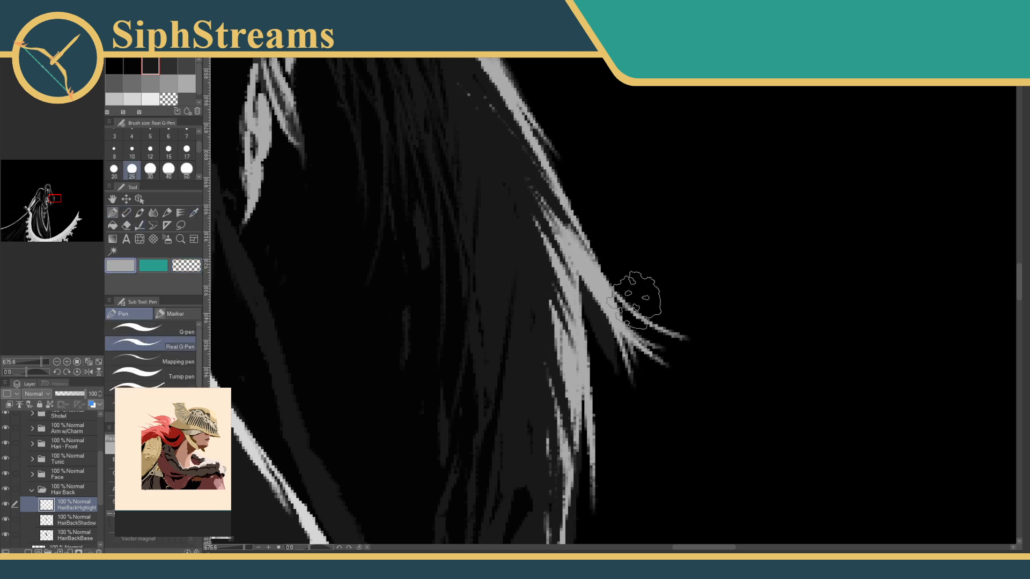
click(247, 547)
mouse_move(245, 548)
mouse_down()
mouse_move(229, 549)
mouse_move(242, 548)
mouse_up()
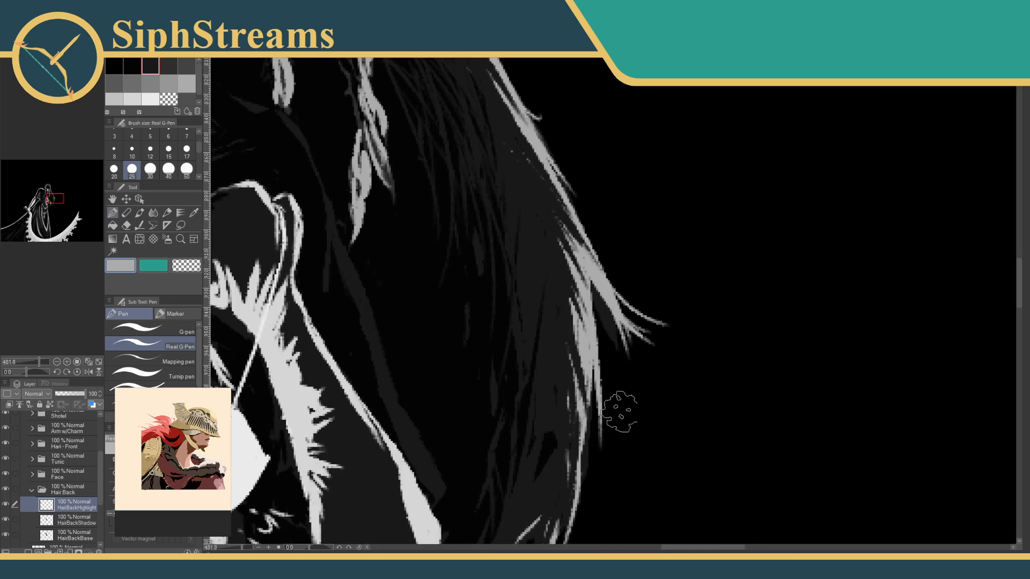
drag(593, 322, 620, 403)
Examine the whole composition, the figure's upper body, the tunic folds, and the arm gripping the scythe.
drag(242, 548, 228, 549)
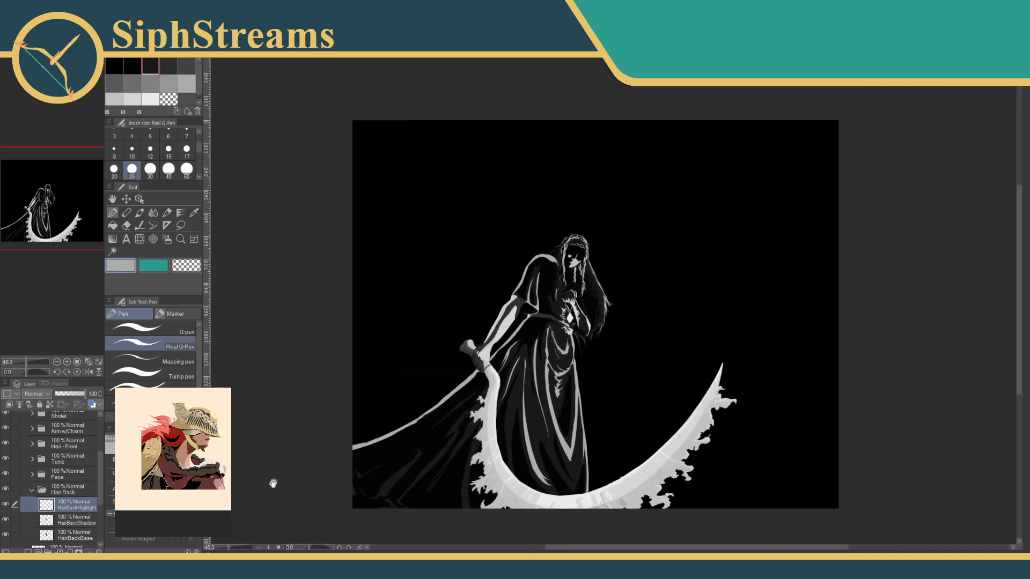
drag(273, 483, 271, 501)
drag(230, 551, 244, 551)
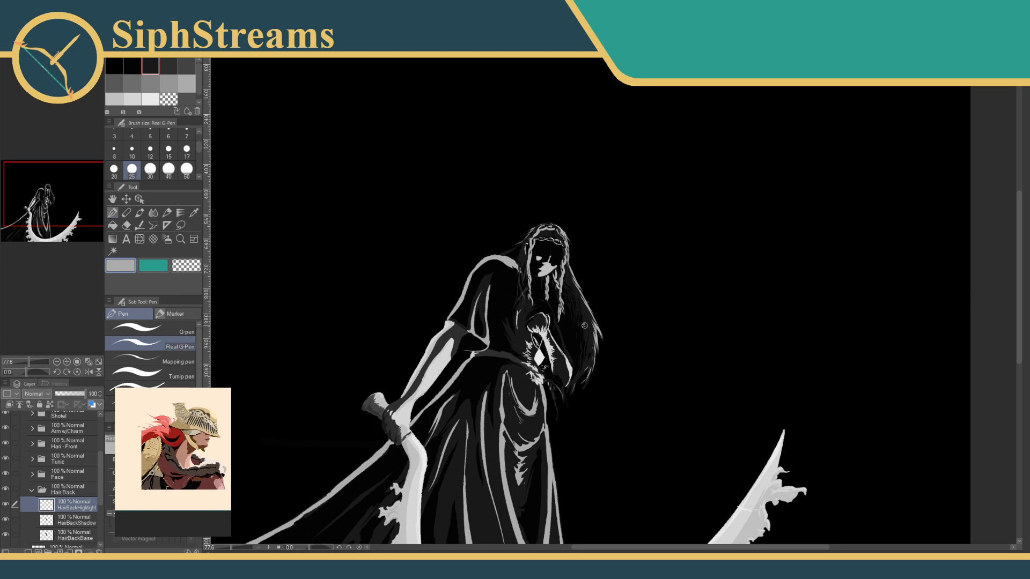
drag(492, 269, 508, 227)
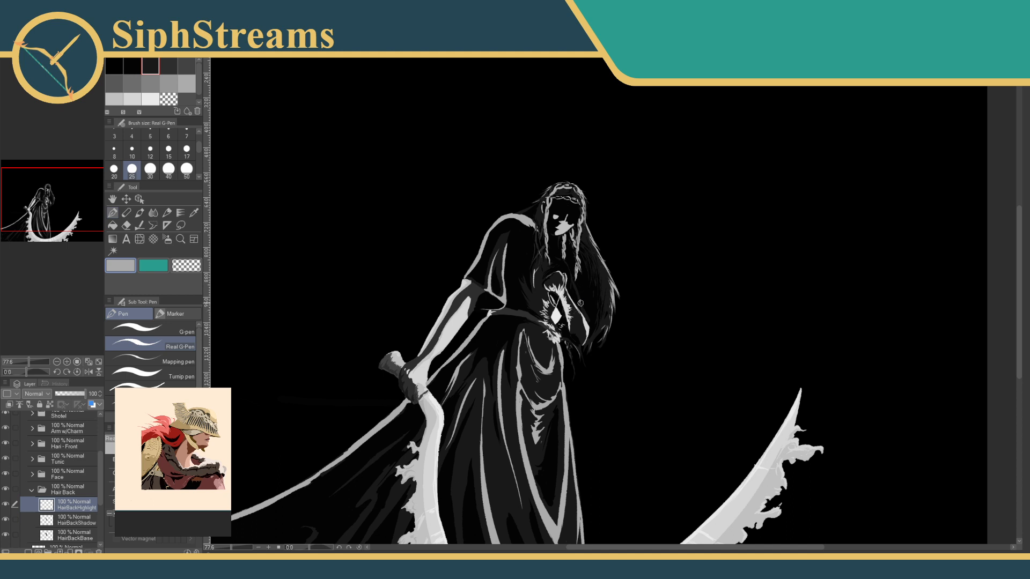
drag(543, 311, 587, 230)
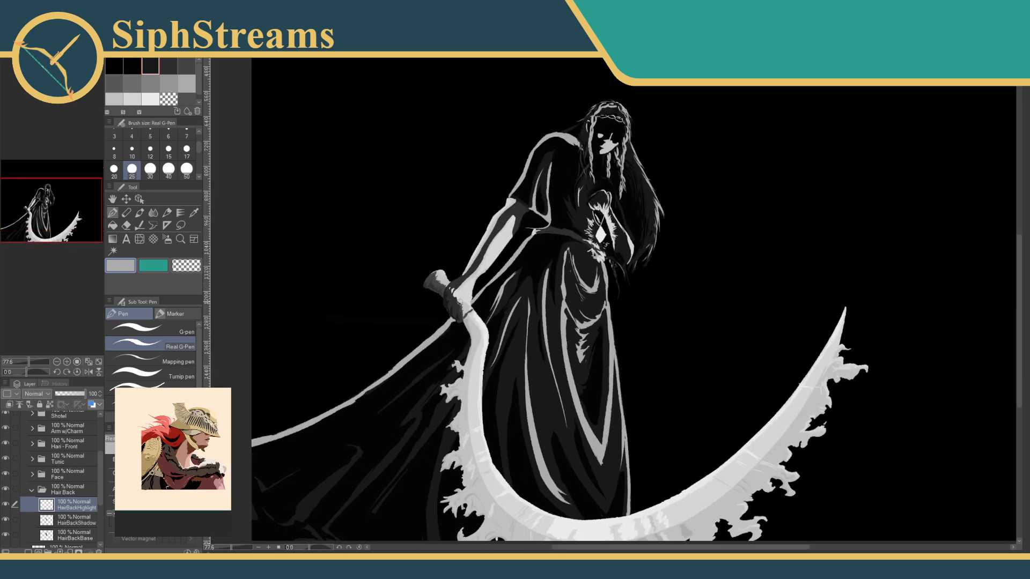
drag(228, 548, 236, 548)
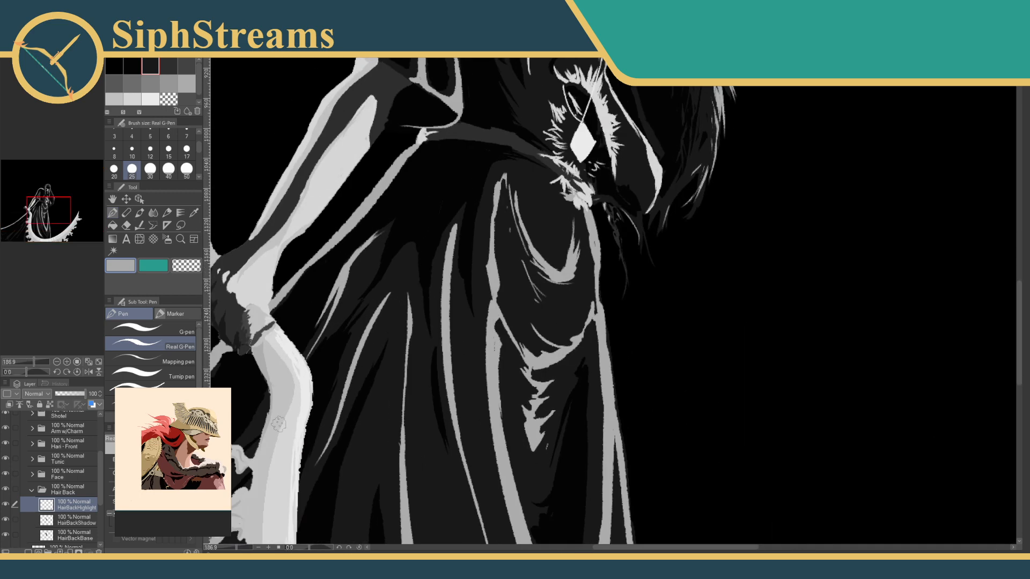
drag(231, 333, 449, 377)
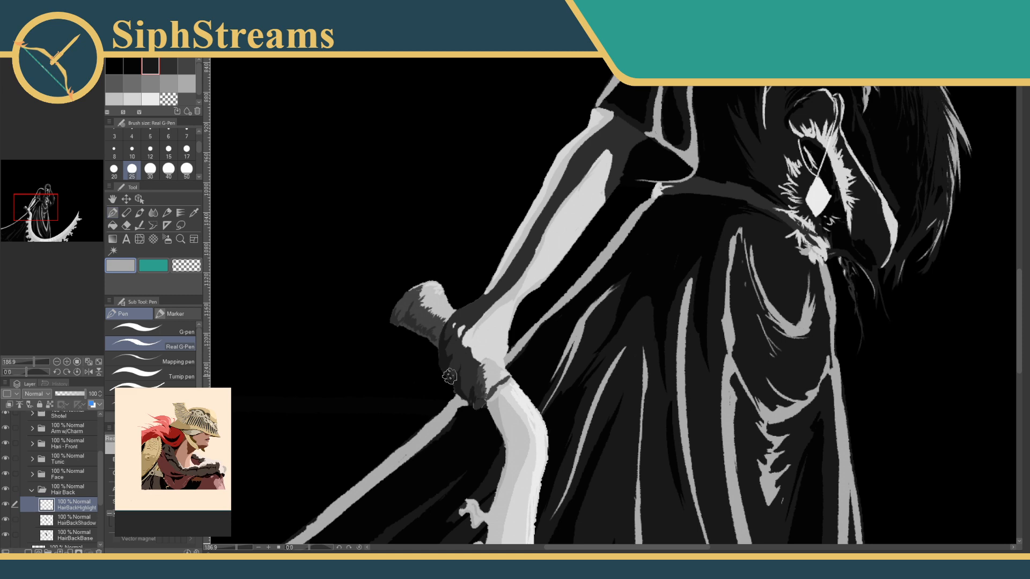
click(235, 548)
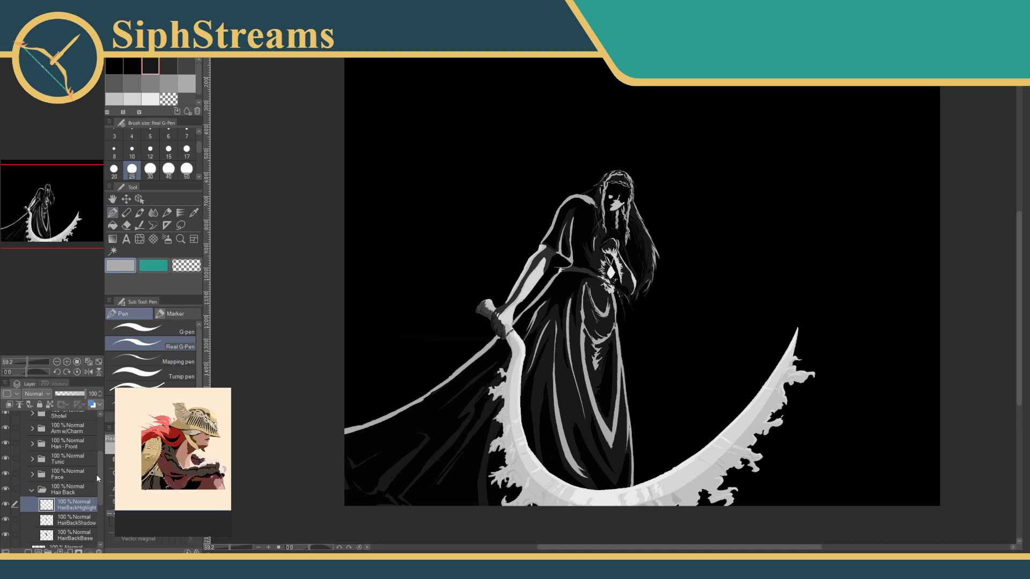
Make the Silhouette layer beneath the Hair Back folder visible.
scroll(97, 476, down, 3)
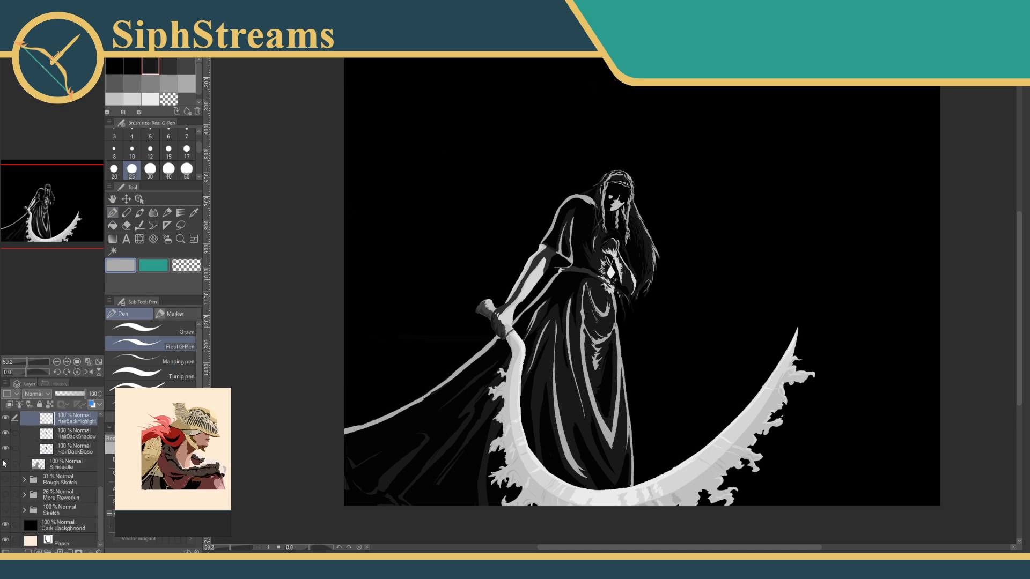
click(6, 464)
scroll(102, 472, up, 3)
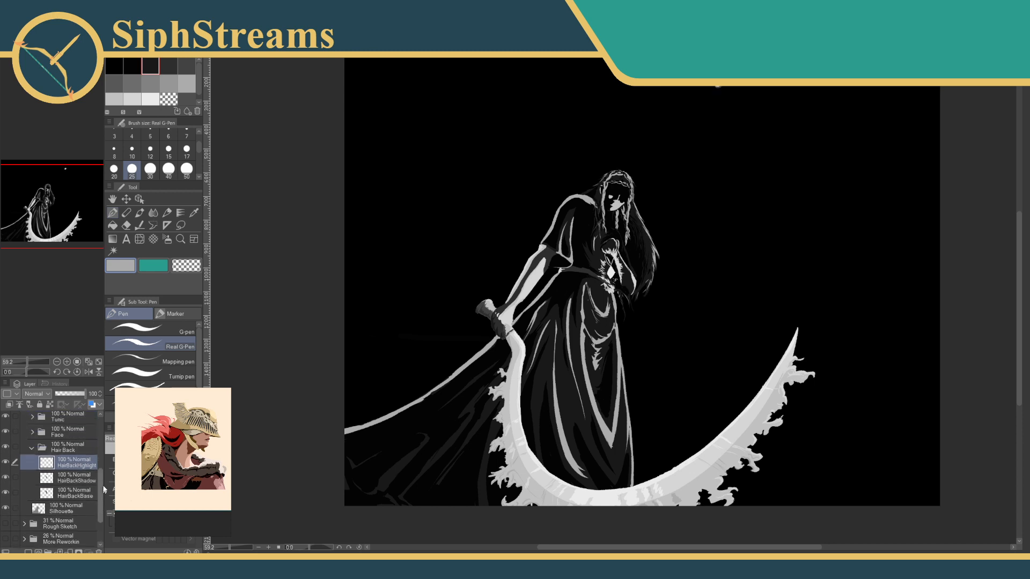
scroll(100, 501, down, 3)
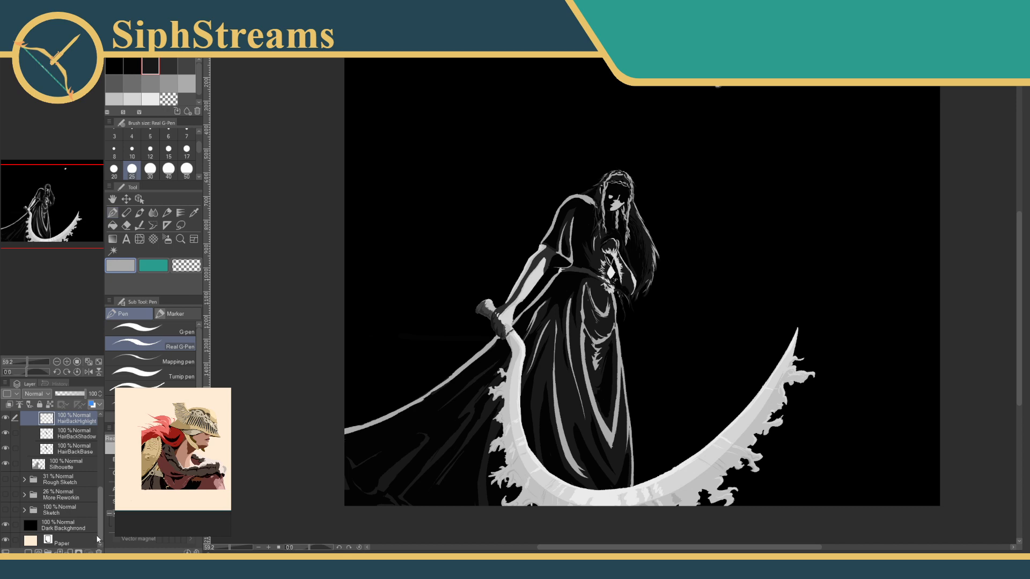
Paint a small moon above the figure on the Dark Background layer with the Real G-Pen, using near-white sampled from the scythe blade.
click(65, 525)
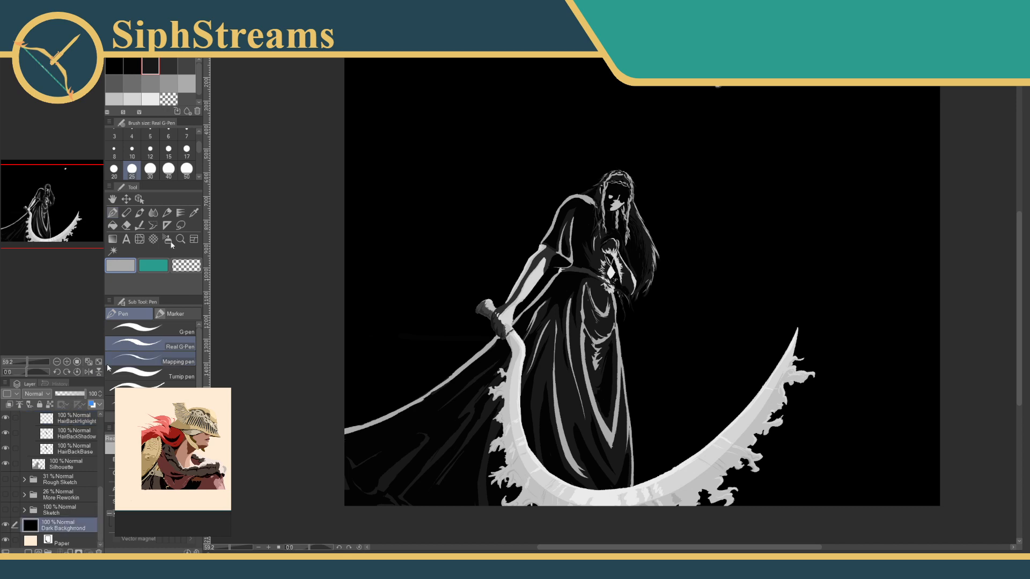
click(194, 213)
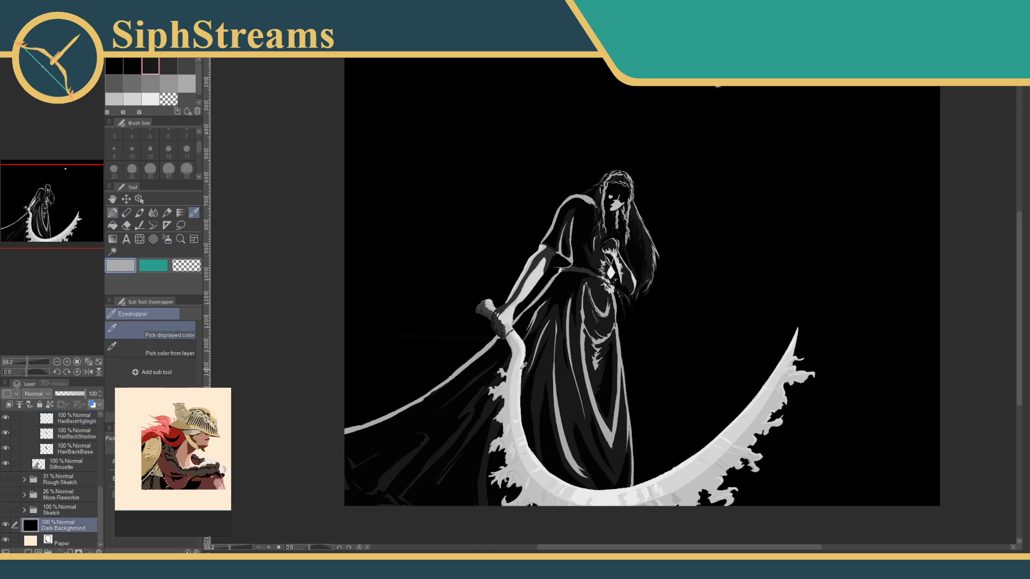
click(524, 368)
click(109, 214)
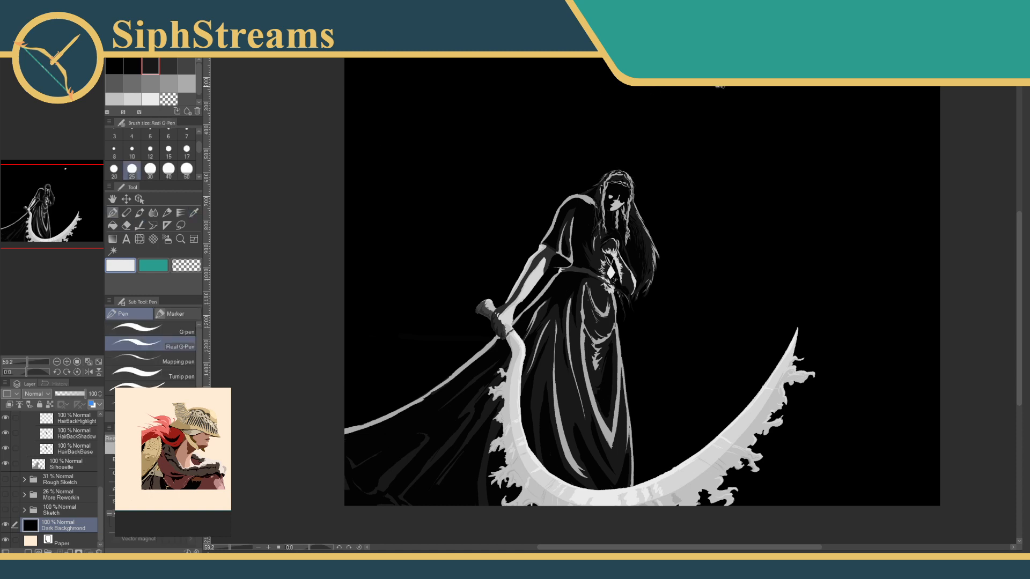
click(6, 464)
drag(99, 508, 101, 446)
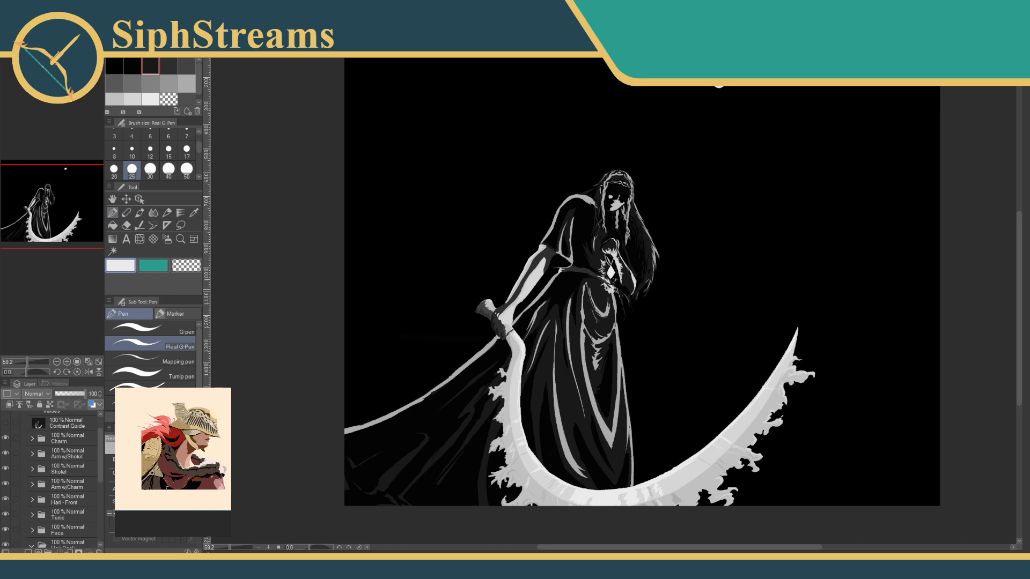
mouse_move(612, 245)
mouse_down()
mouse_move(619, 217)
mouse_move(611, 240)
mouse_up()
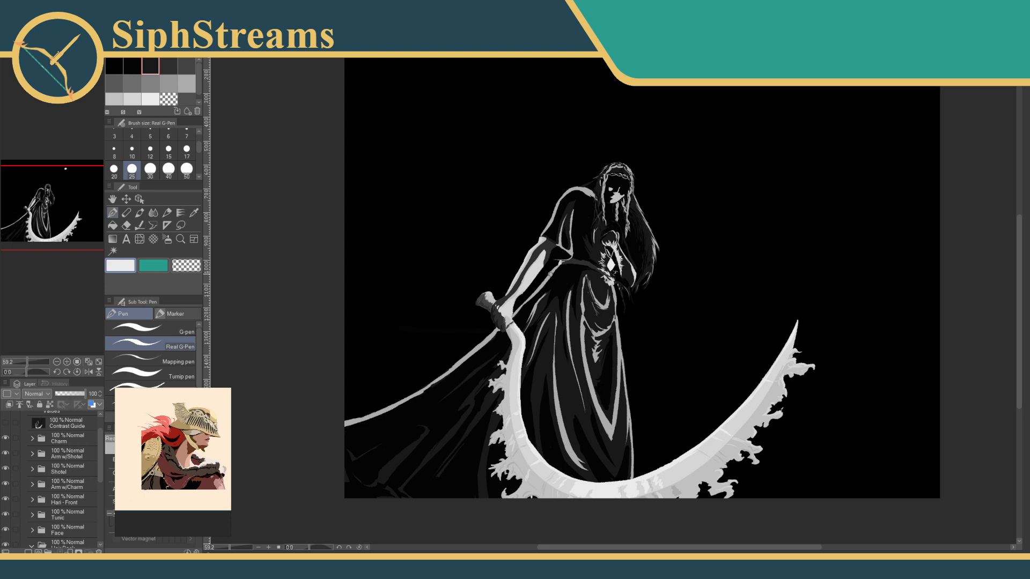
drag(550, 273, 635, 299)
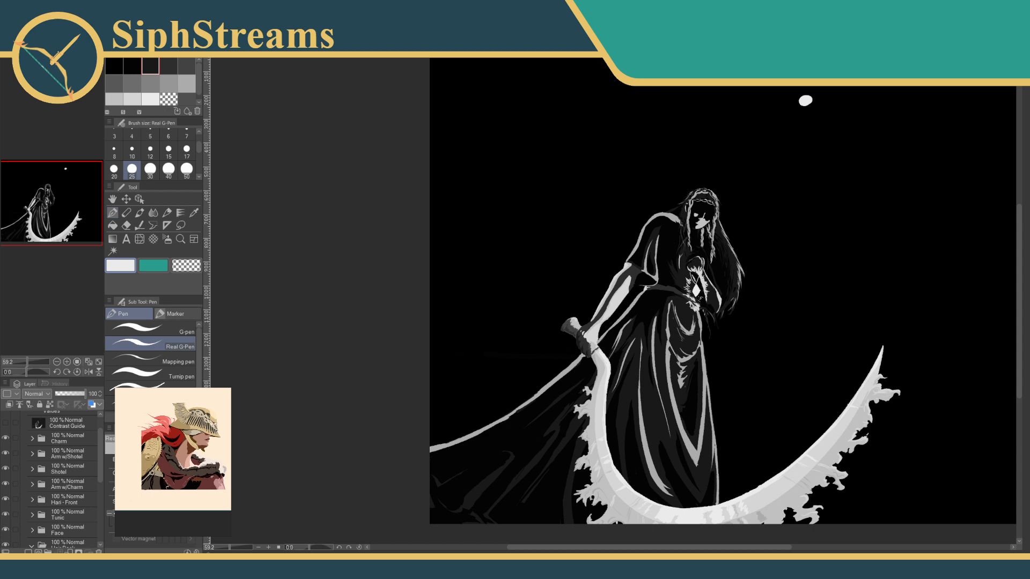
Switch to the browser and examine the diamond-shaped heirloom talismans on the talisman wiki page as reference for the charm.
key(alt+Tab)
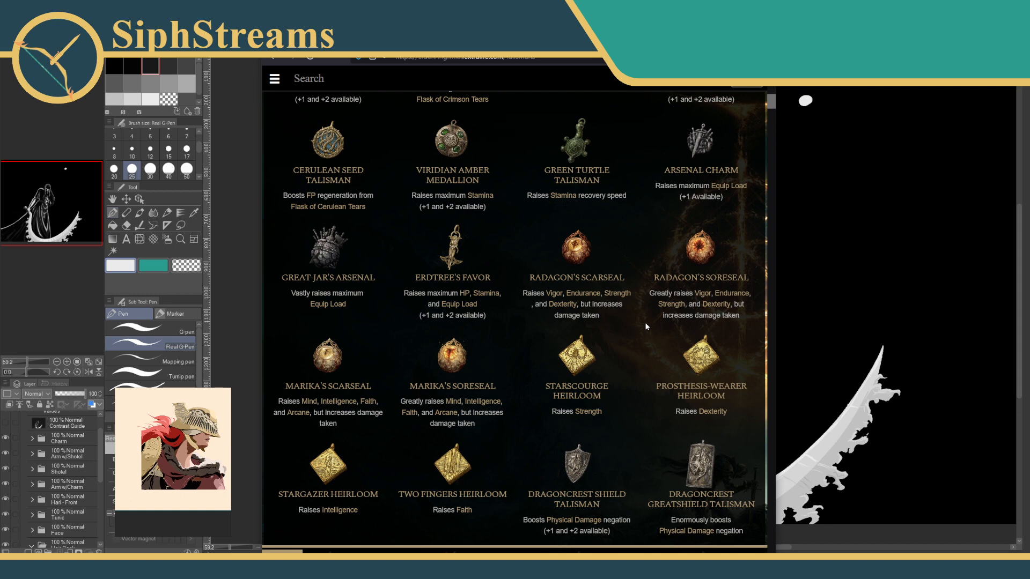
mouse_move(700, 365)
mouse_move(537, 345)
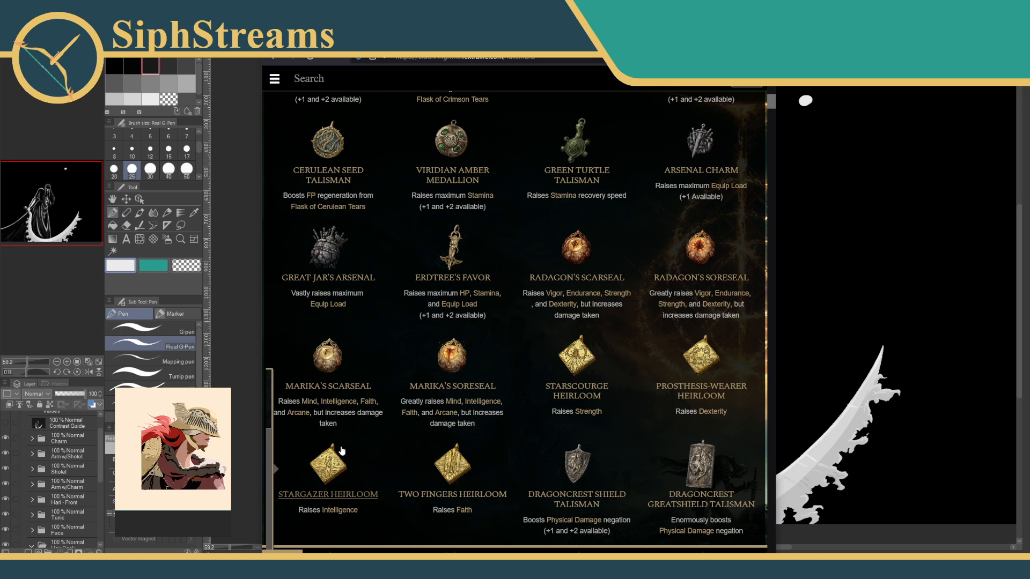
mouse_move(616, 366)
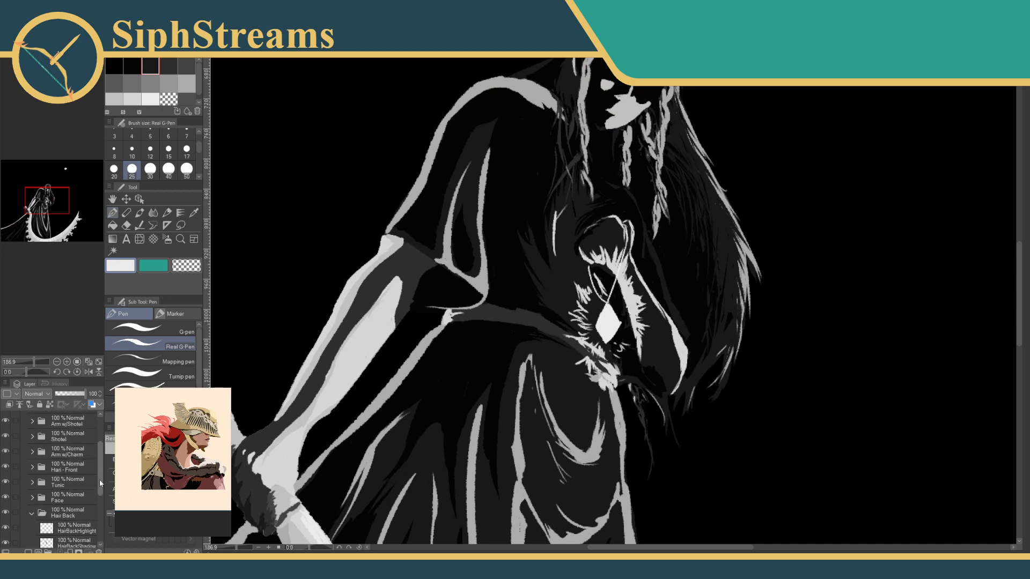
Expand the Charm folder, select the Charm layer, and hide the Charm Shadow and Charm Highlight layers.
scroll(99, 479, down, 1)
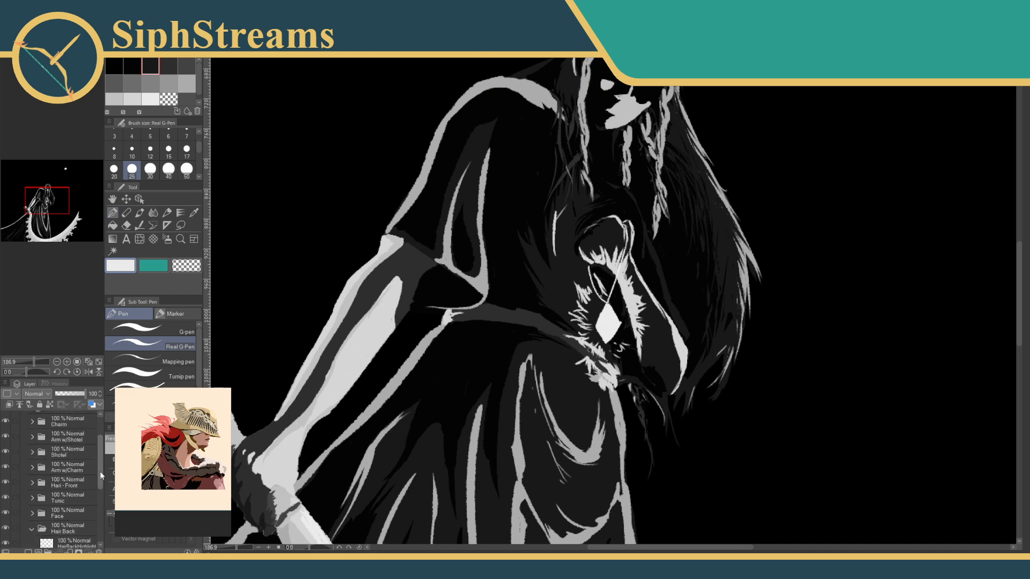
scroll(101, 462, up, 2)
click(66, 460)
click(33, 456)
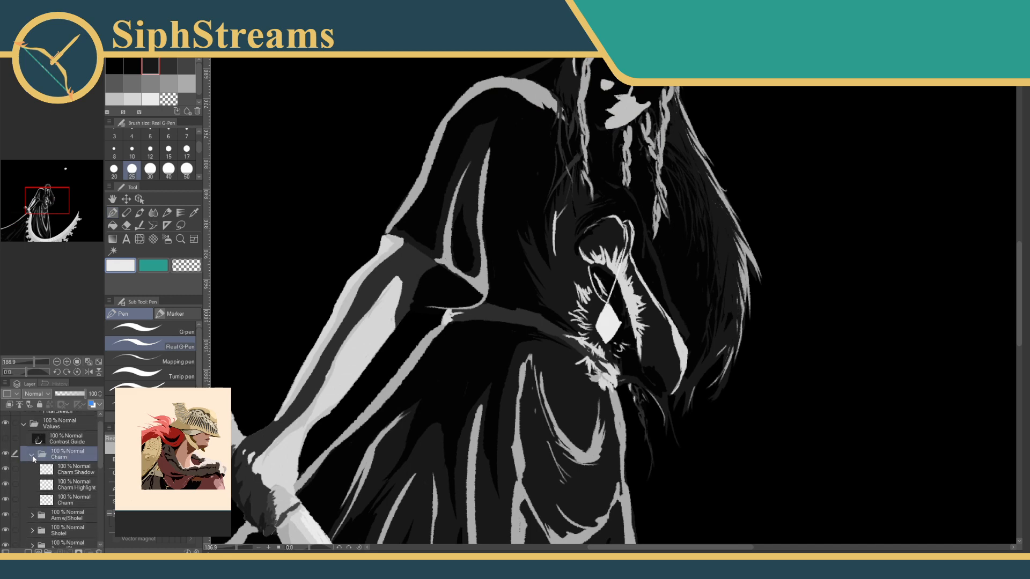
click(63, 498)
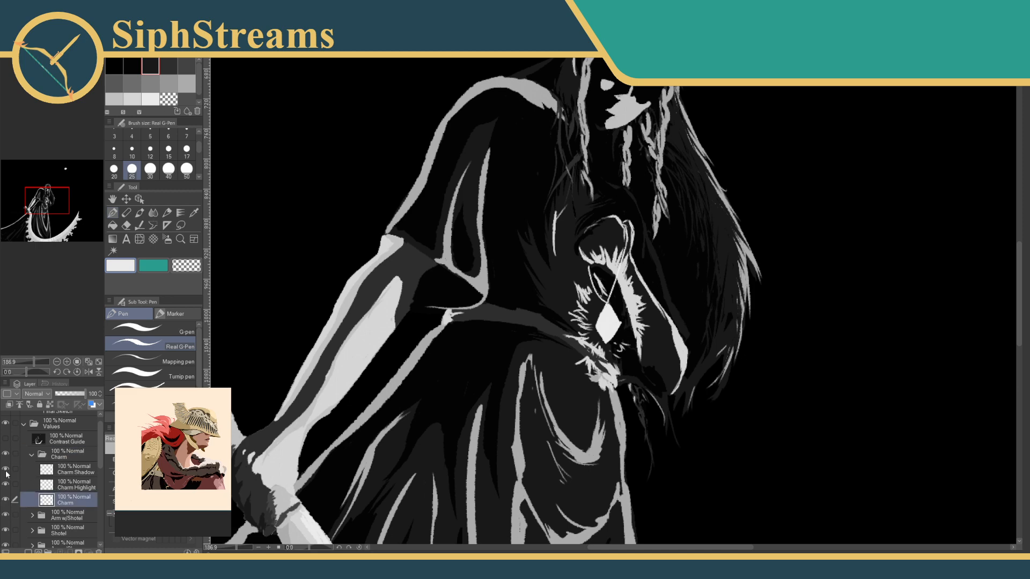
click(5, 454)
click(6, 454)
click(6, 498)
click(6, 498)
click(5, 468)
click(6, 484)
click(6, 469)
Sketch faint light grey lines on the diamond charm's face with the Real G-Pen at brush size 12.
drag(236, 548, 247, 549)
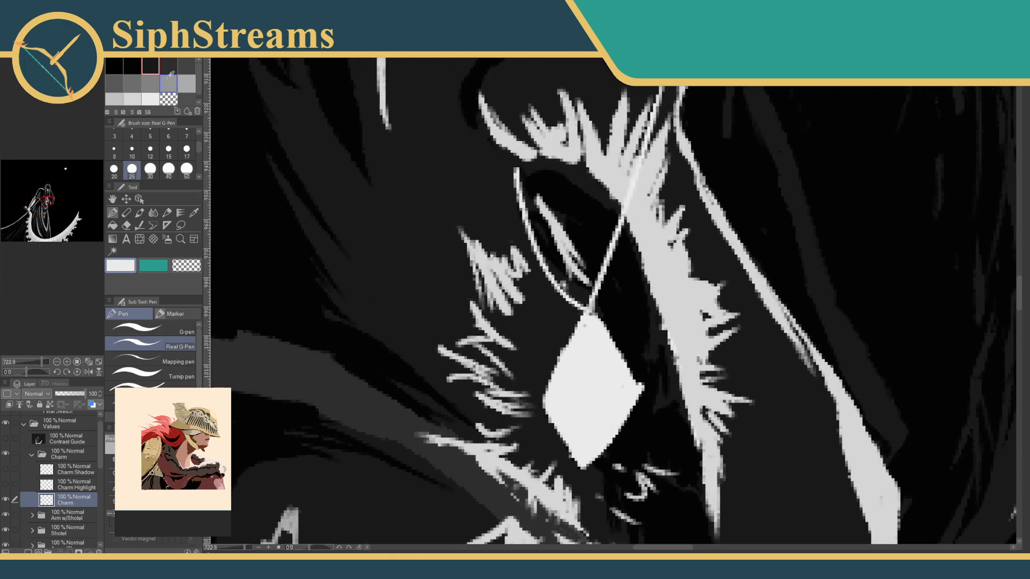
click(132, 99)
click(150, 151)
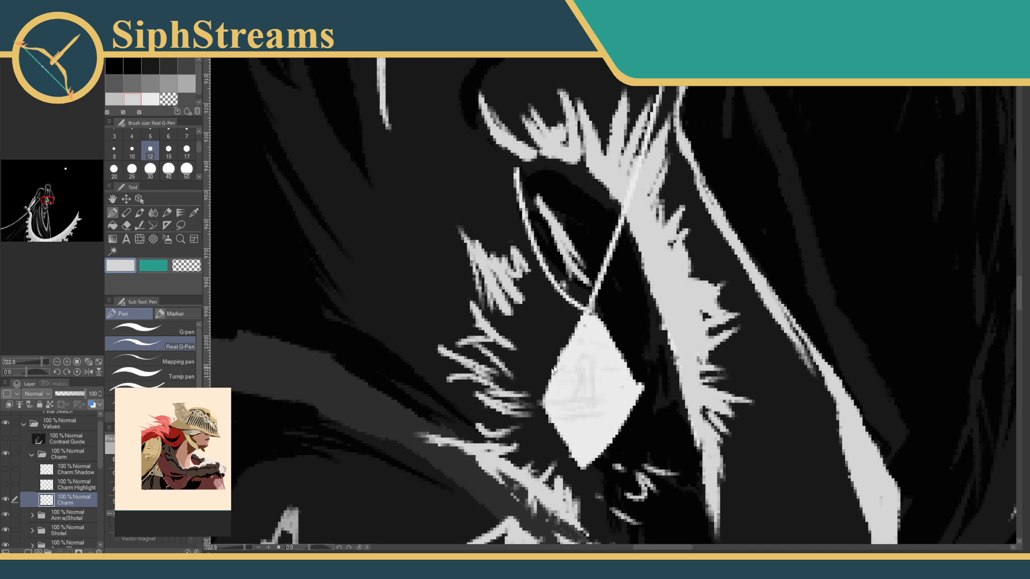
Try cutting into the charm's face with the Vector eraser, and undo the marks made on the Charm layer.
key(e)
drag(586, 356, 561, 404)
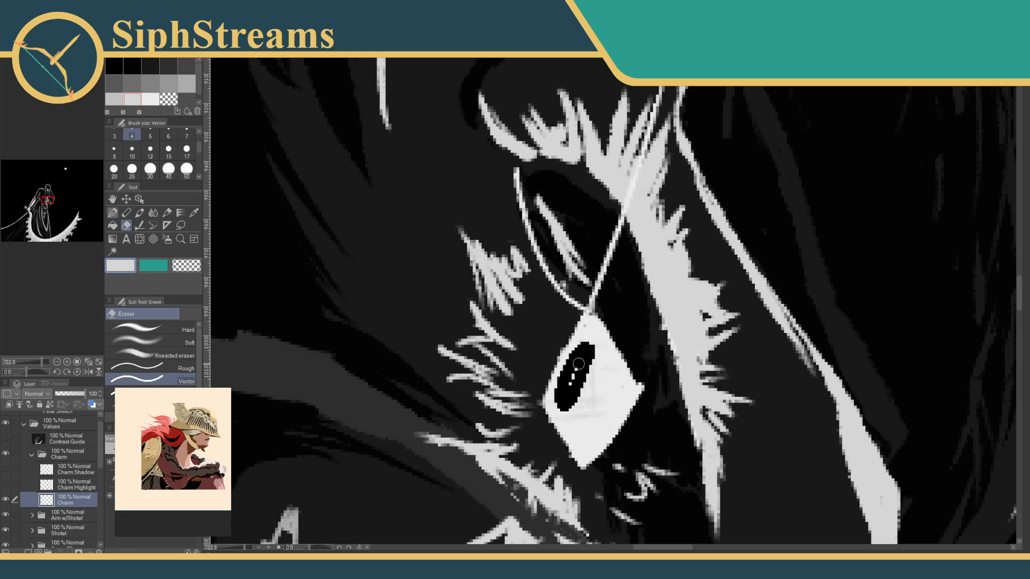
key(p)
key(ctrl+z)
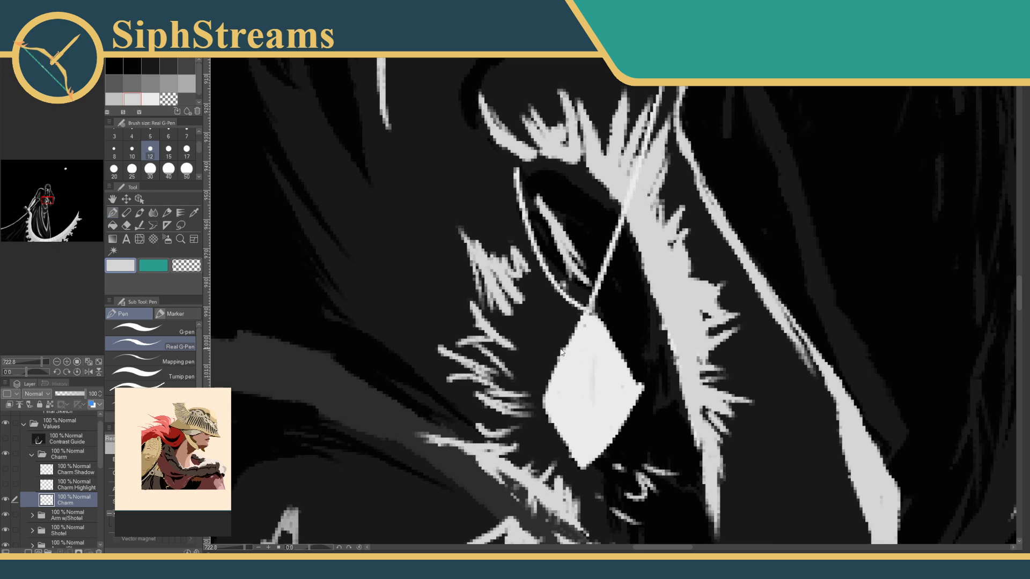
Draw the charm's inner diamond border and central motif in light grey on the Charm Shadow layer with the Real G-Pen.
click(77, 470)
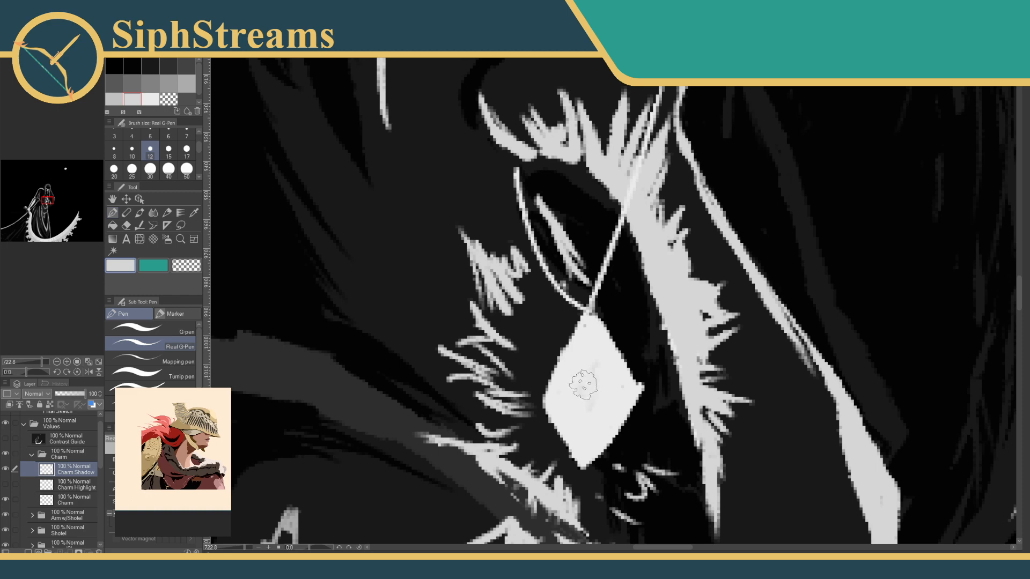
mouse_move(584, 383)
mouse_down()
mouse_move(598, 366)
mouse_move(599, 408)
mouse_move(548, 408)
mouse_move(560, 394)
mouse_move(614, 404)
mouse_move(553, 420)
mouse_move(555, 432)
mouse_move(627, 394)
mouse_move(583, 436)
mouse_move(622, 394)
mouse_move(594, 415)
mouse_up()
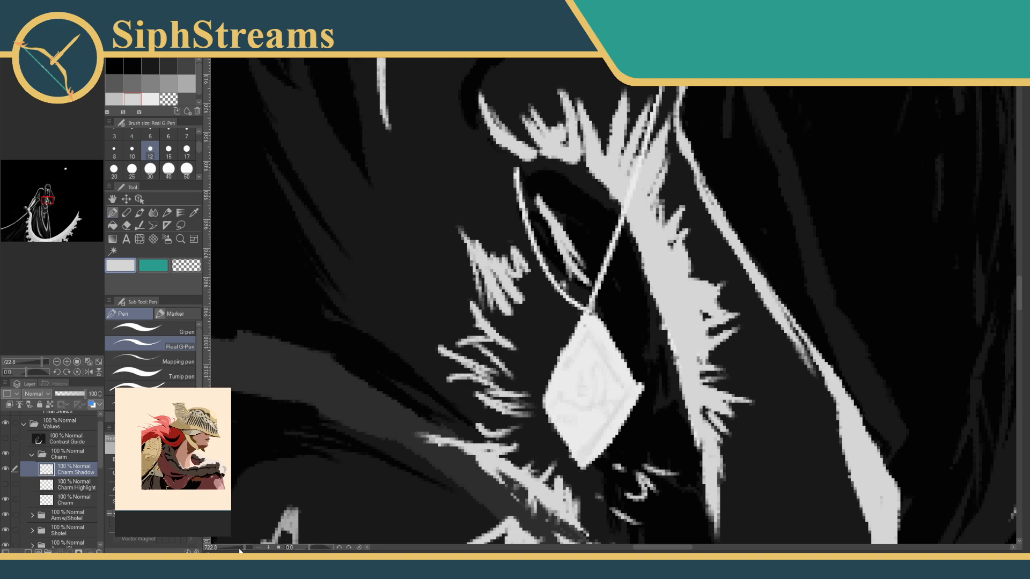
mouse_move(244, 549)
mouse_down()
mouse_move(226, 548)
mouse_move(248, 548)
mouse_up()
drag(461, 460, 417, 331)
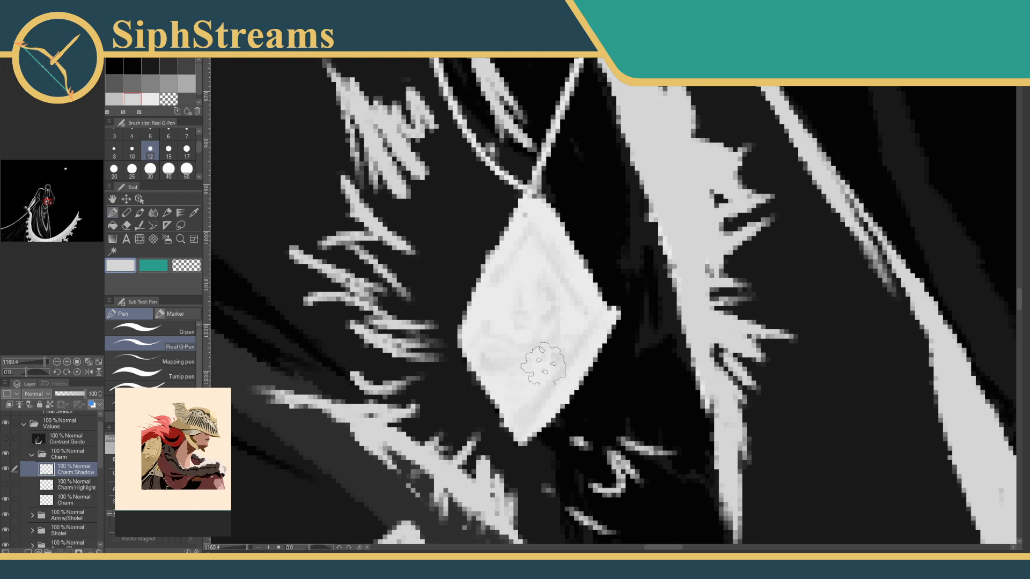
drag(251, 550, 231, 548)
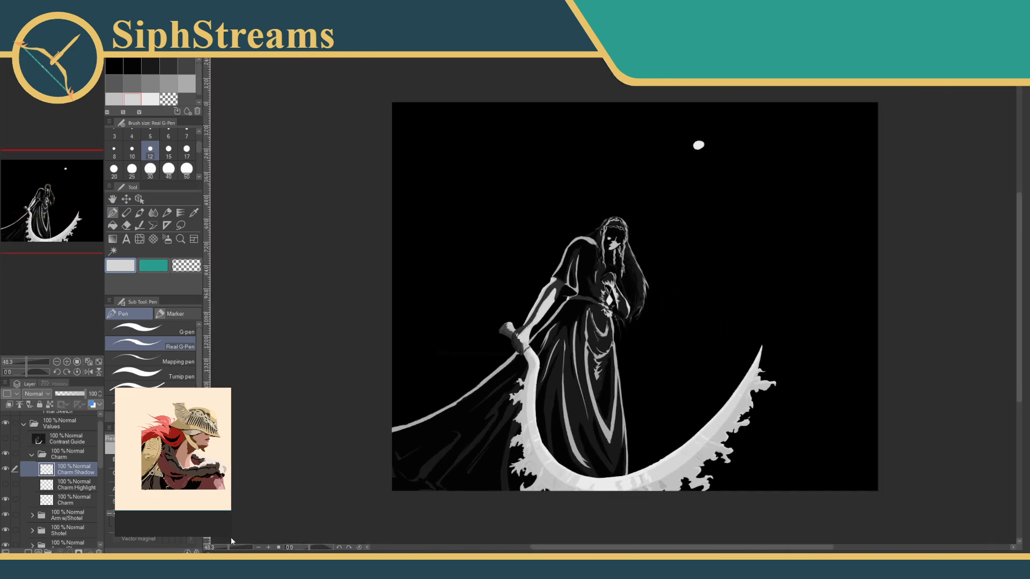